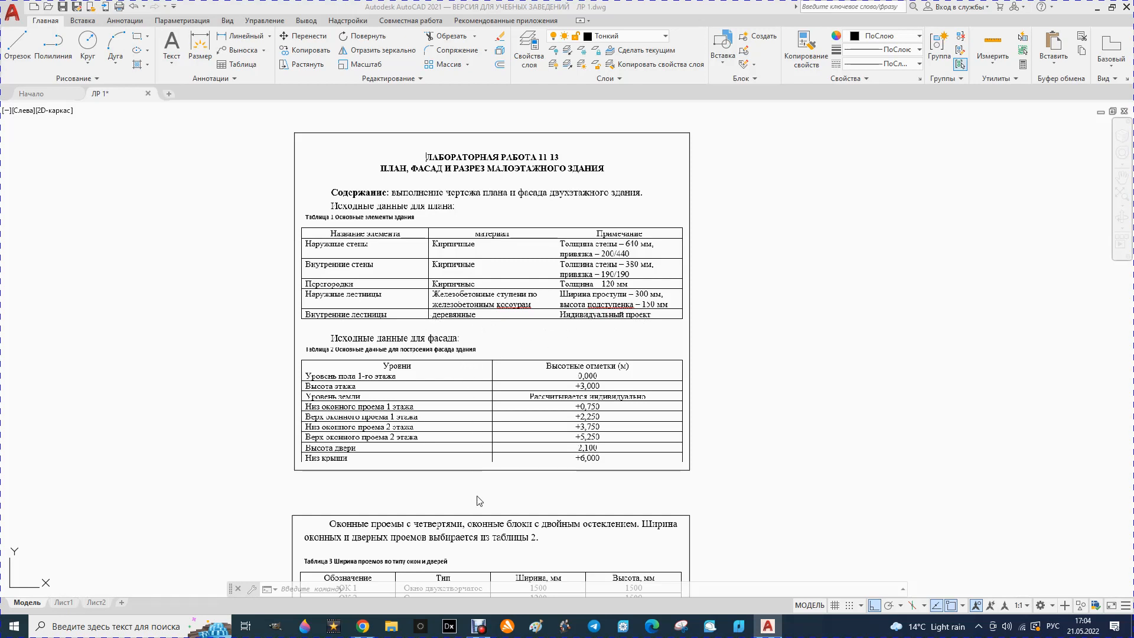
Review the assignment tables for wall, level and opening data, along with the reference floor plan
scroll(479, 501, "up", 2)
scroll(490, 437, "down", 4)
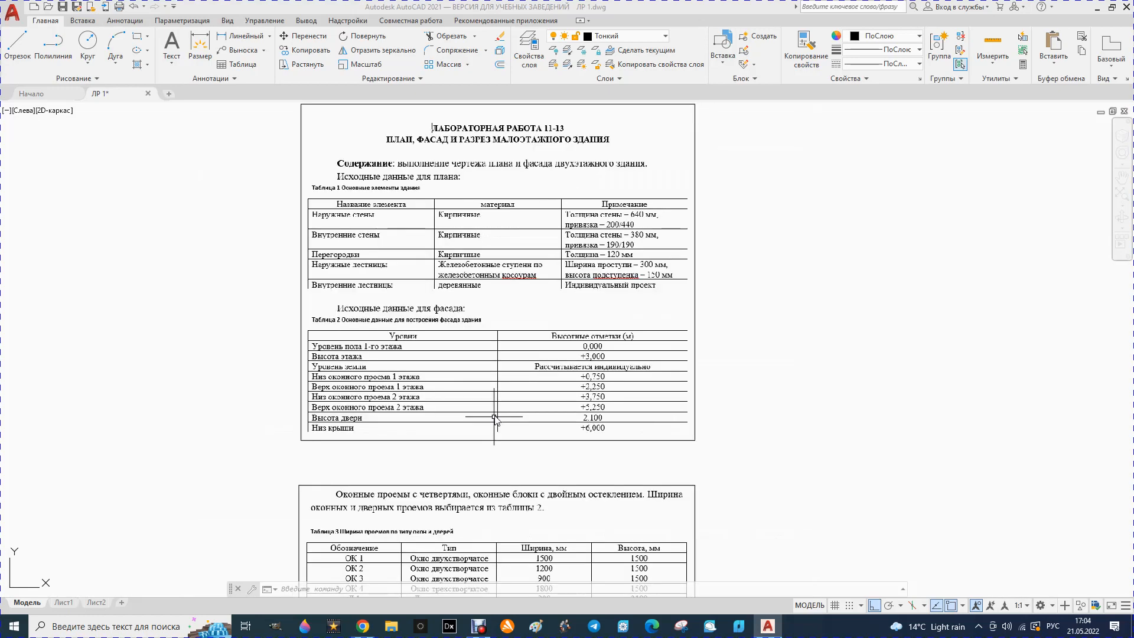
scroll(495, 578, "up", 4)
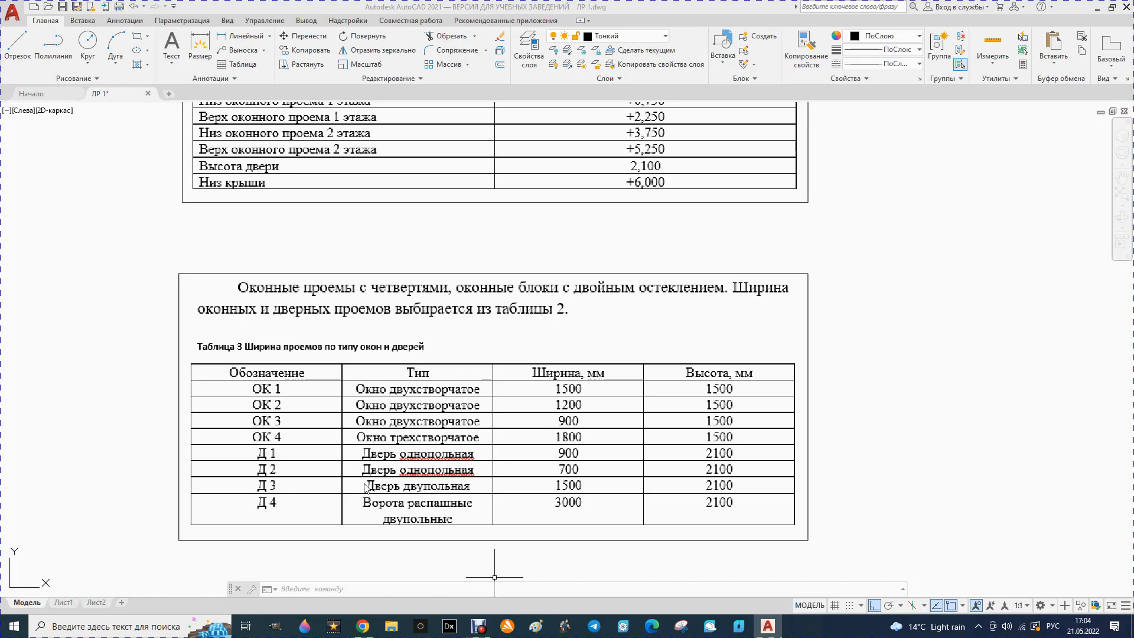
scroll(168, 381, "down", 4)
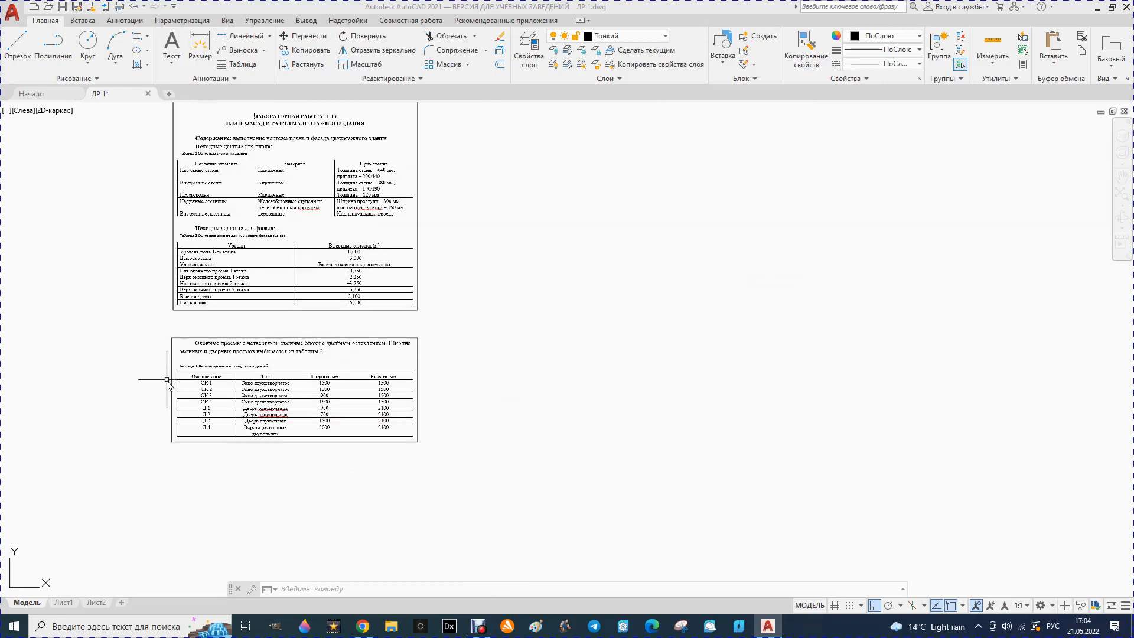
scroll(167, 381, "down", 8)
scroll(294, 378, "down", 10)
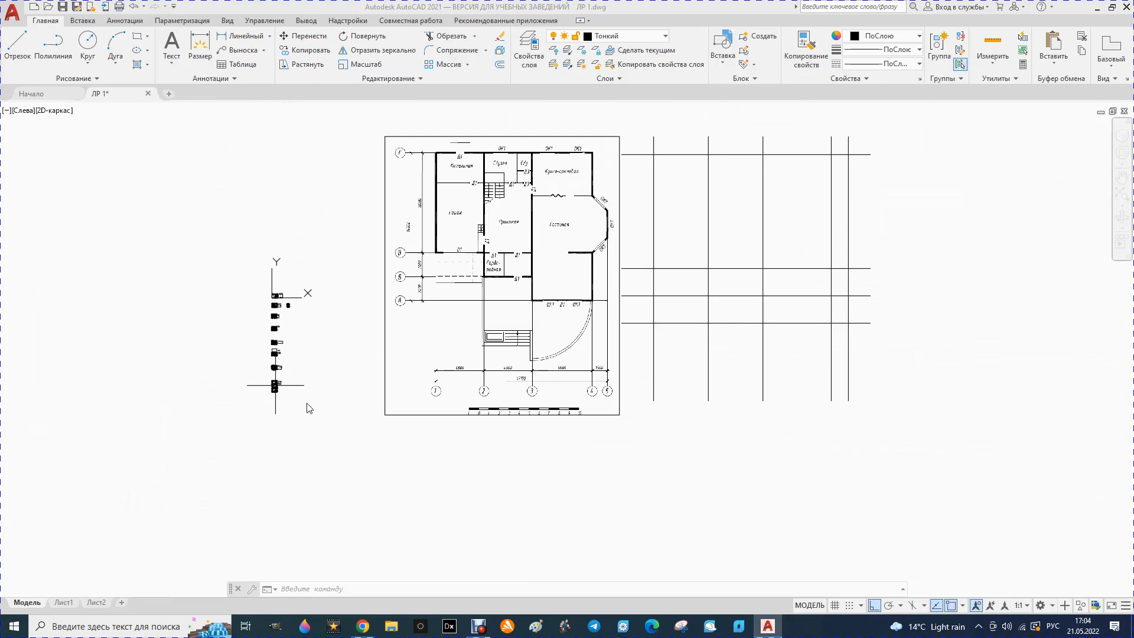
scroll(484, 238, "up", 3)
scroll(465, 260, "down", 3)
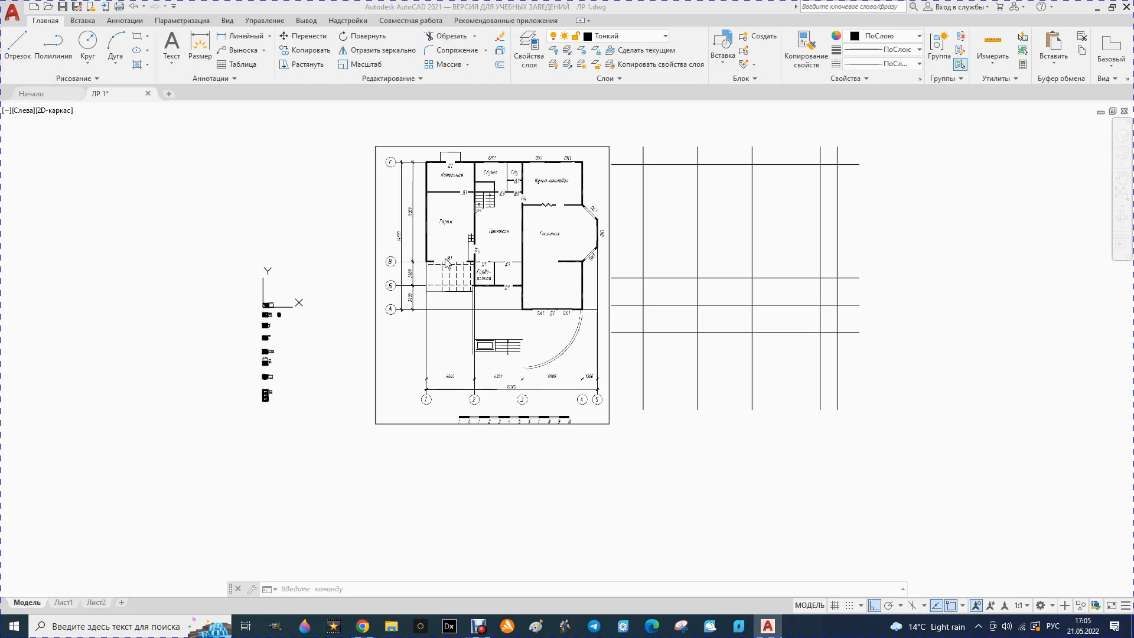
scroll(260, 417, "down", 2)
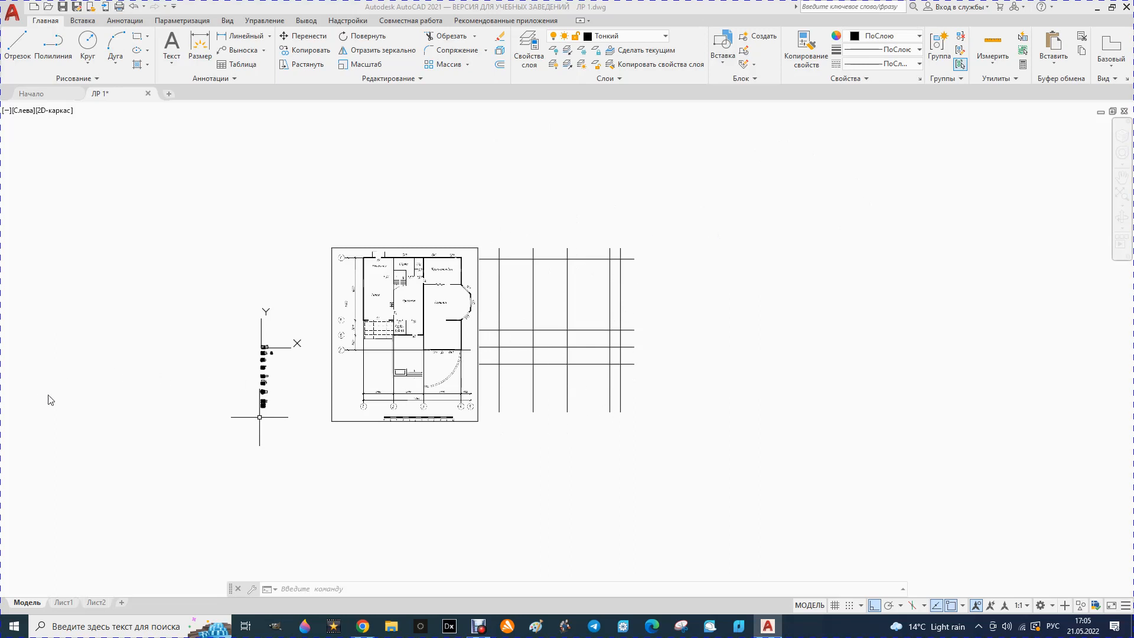
Inspect the blank title-block sheets beside the assignment tables
scroll(109, 445, "up", 2)
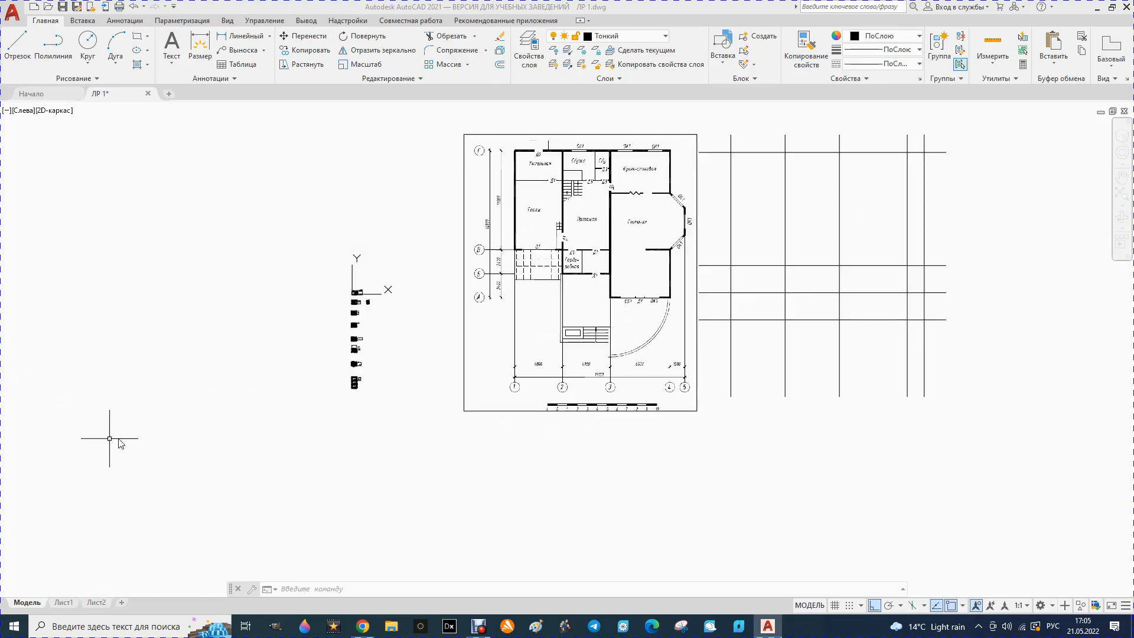
scroll(348, 388, "up", 4)
scroll(370, 387, "up", 5)
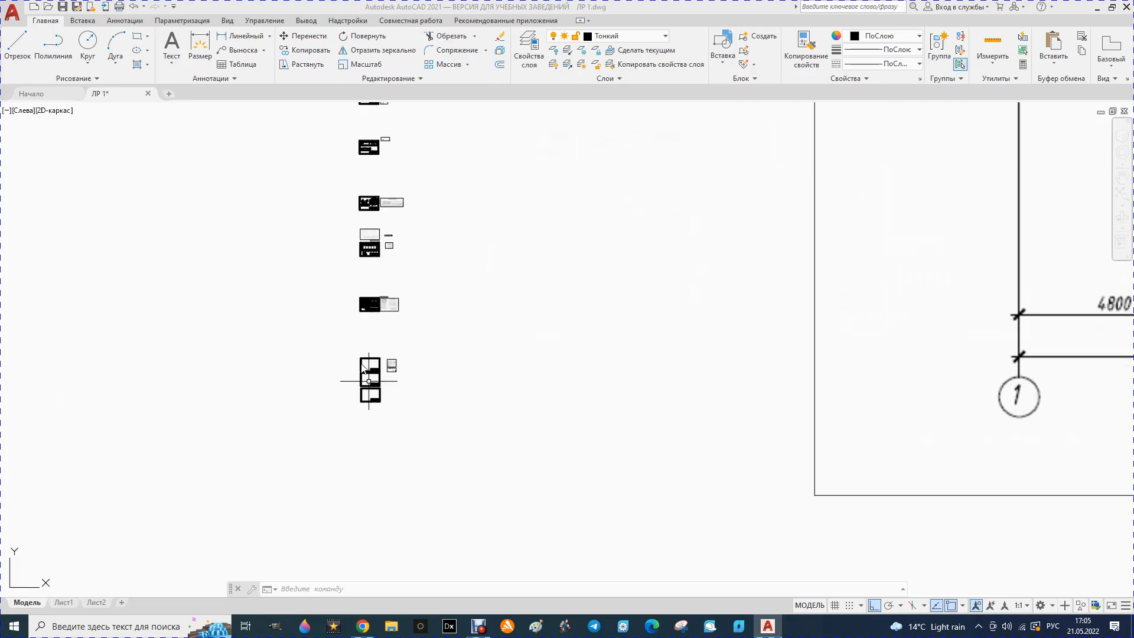
scroll(362, 377, "up", 2)
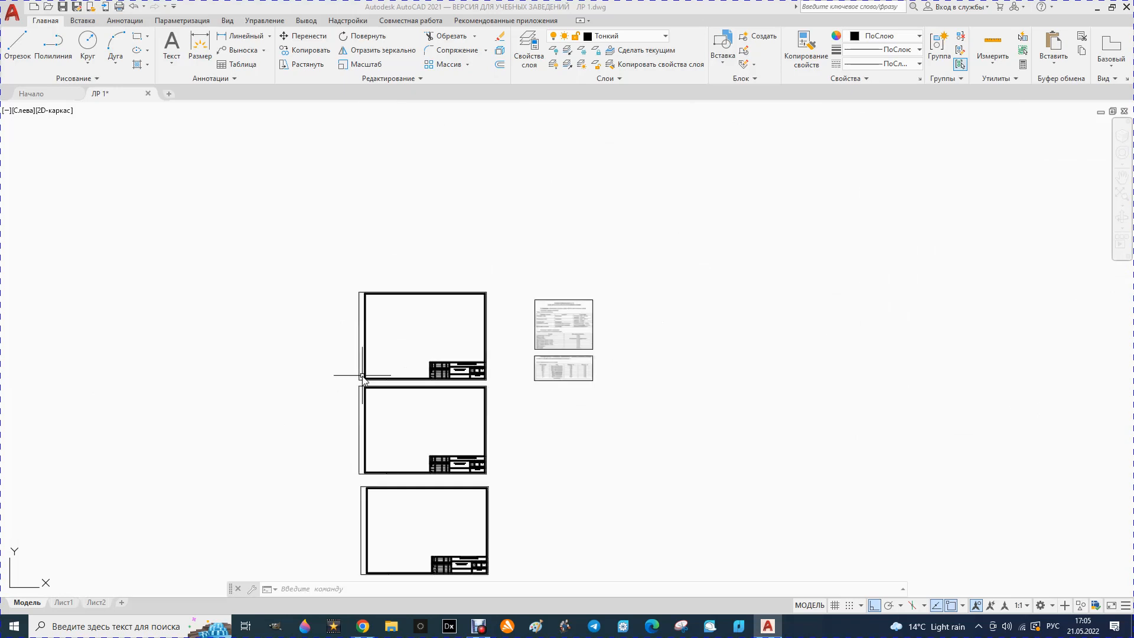
scroll(362, 376, "up", 2)
scroll(405, 362, "down", 2)
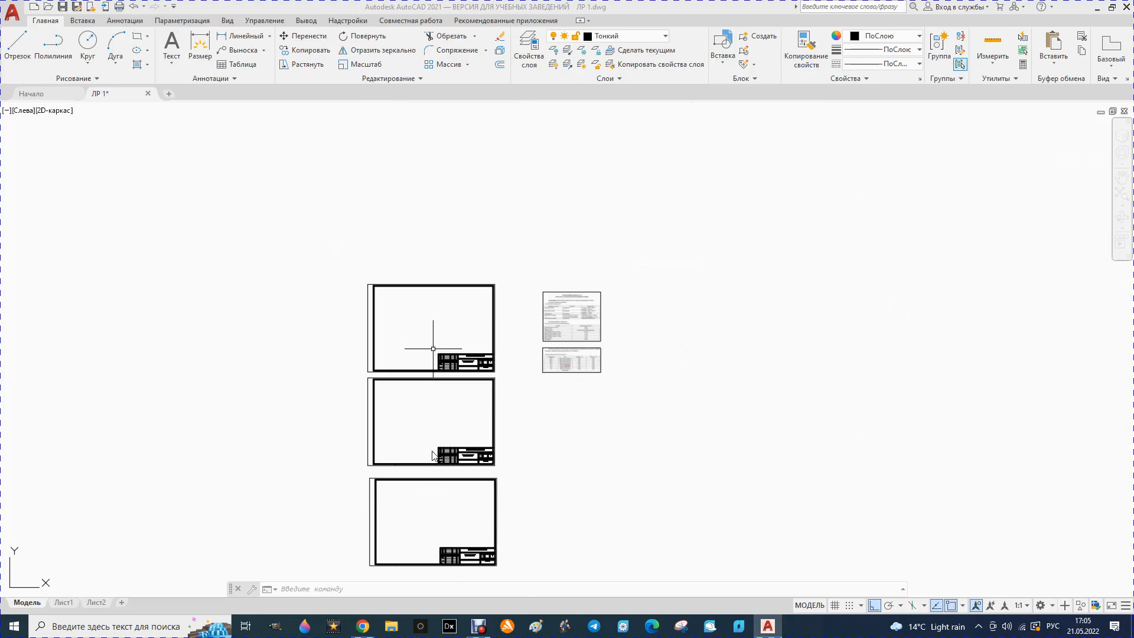
left_click(283, 322)
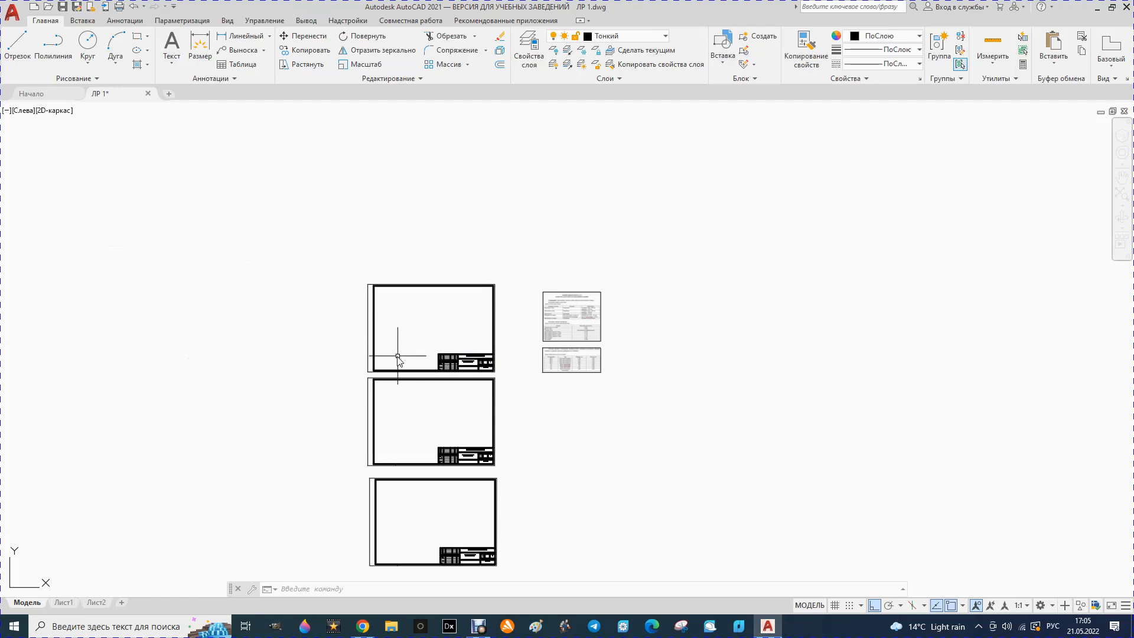
scroll(396, 354, "up", 4)
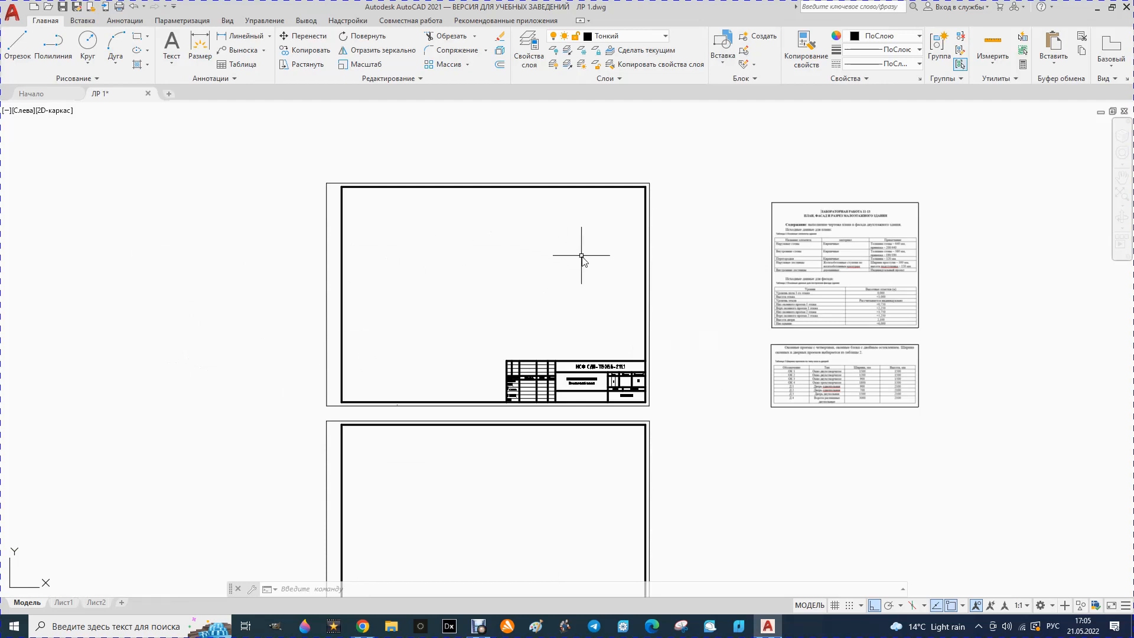
scroll(402, 373, "down", 4)
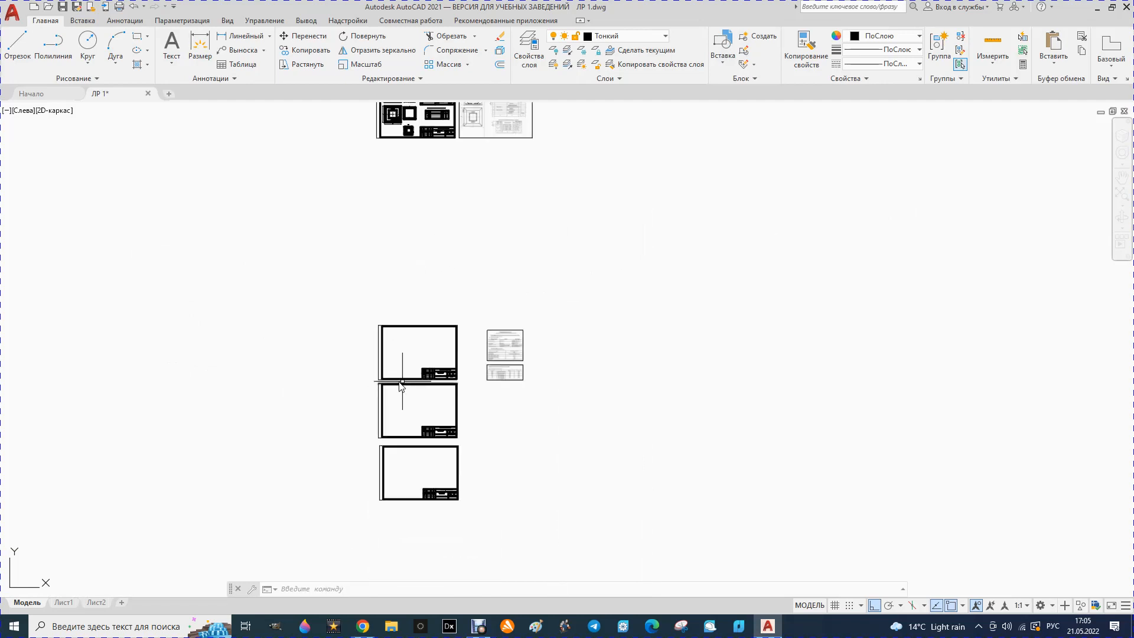
scroll(324, 378, "down", 2)
scroll(373, 407, "up", 2)
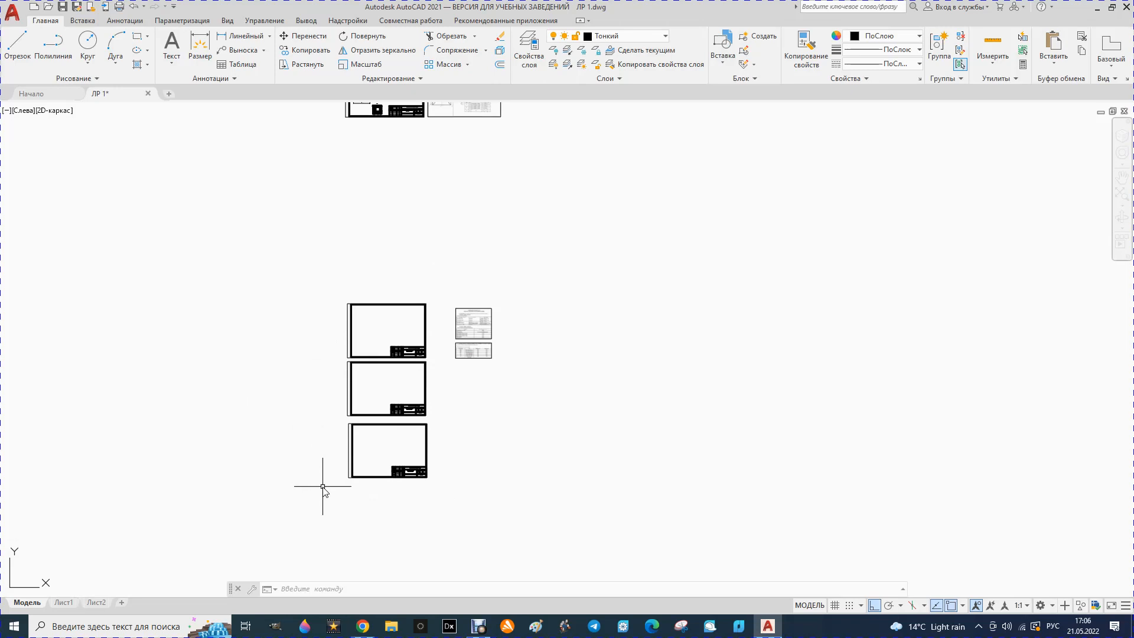
Compare the reference floor plan with the prepared axis grid and examine the axis linetype up close
scroll(322, 488, "down", 5)
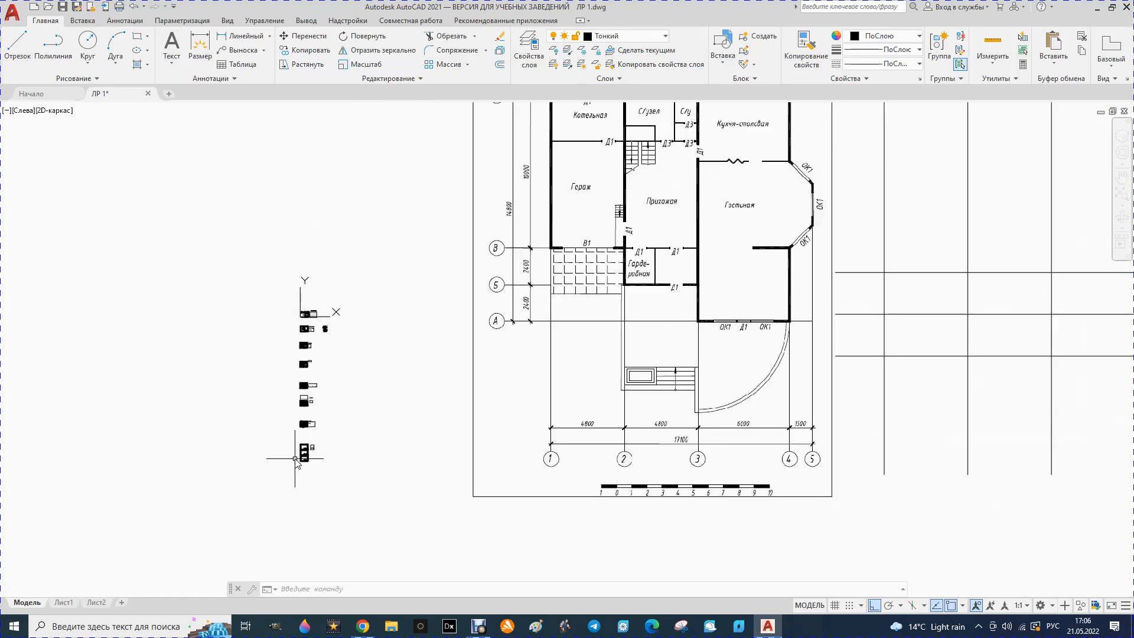
scroll(768, 375, "up", 2)
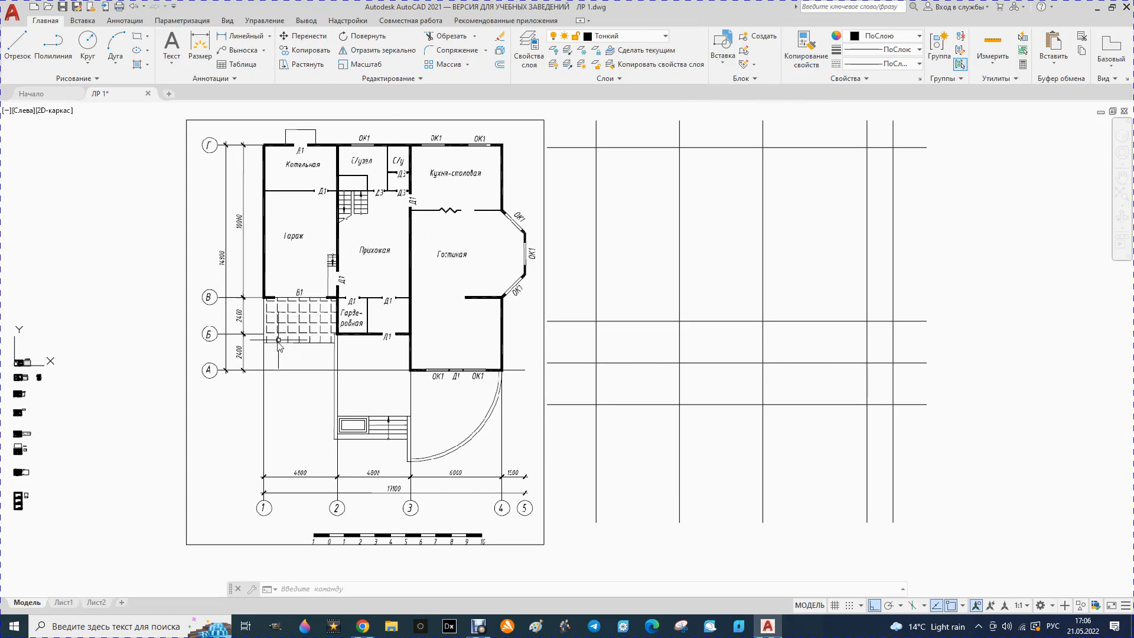
middle_click_drag(577, 314, 451, 329)
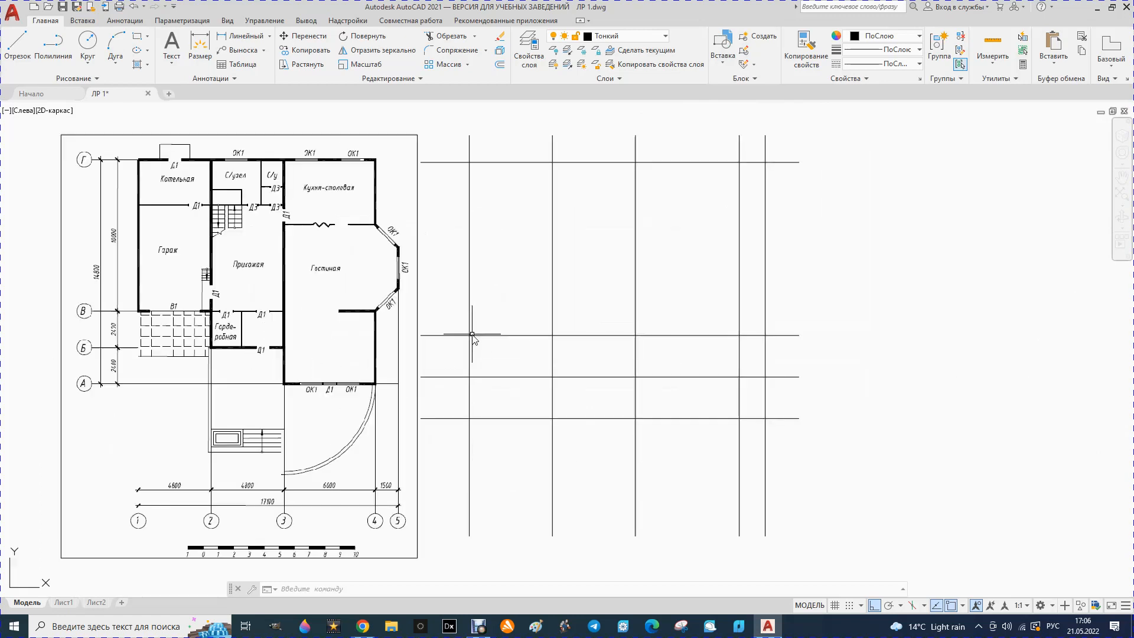
scroll(470, 322, "up", 6)
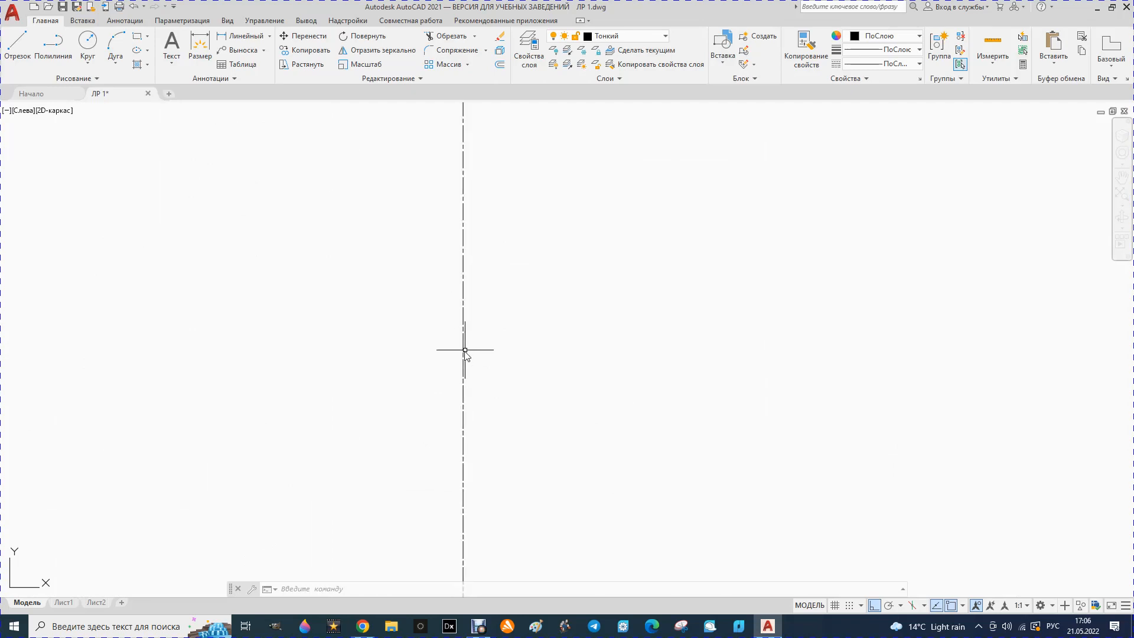
scroll(494, 337, "down", 3)
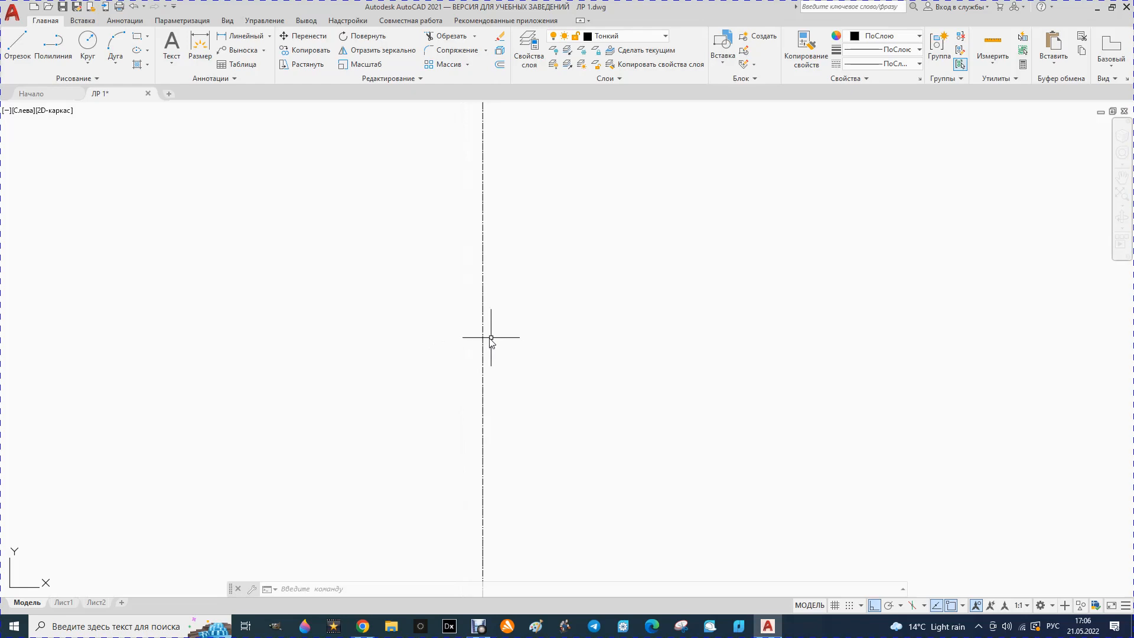
scroll(478, 343, "down", 4)
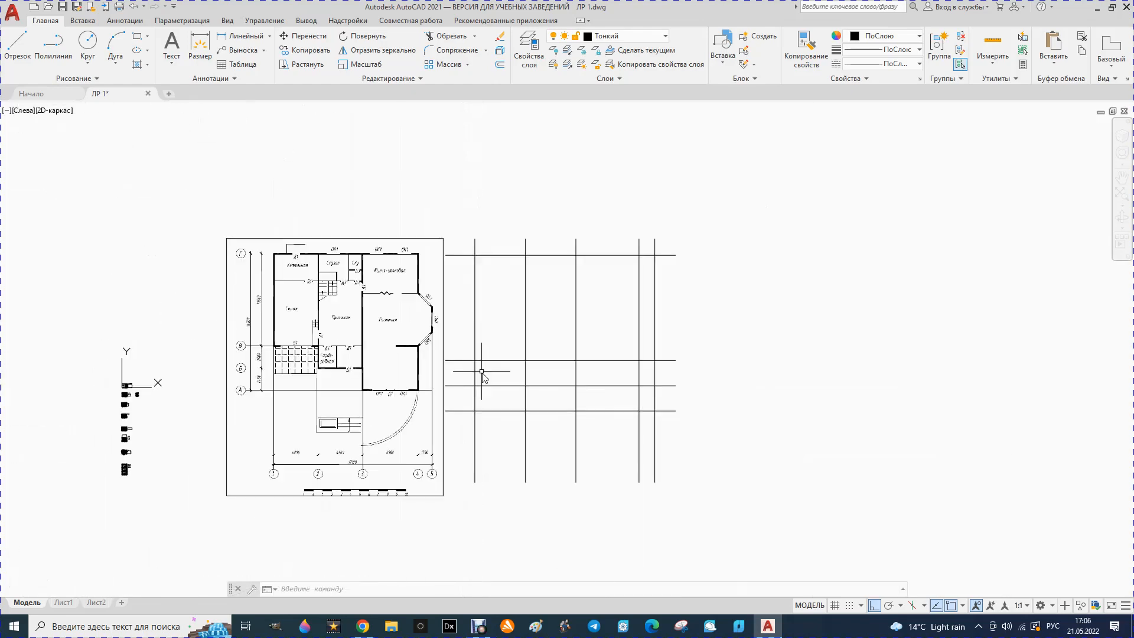
scroll(518, 397, "up", 2)
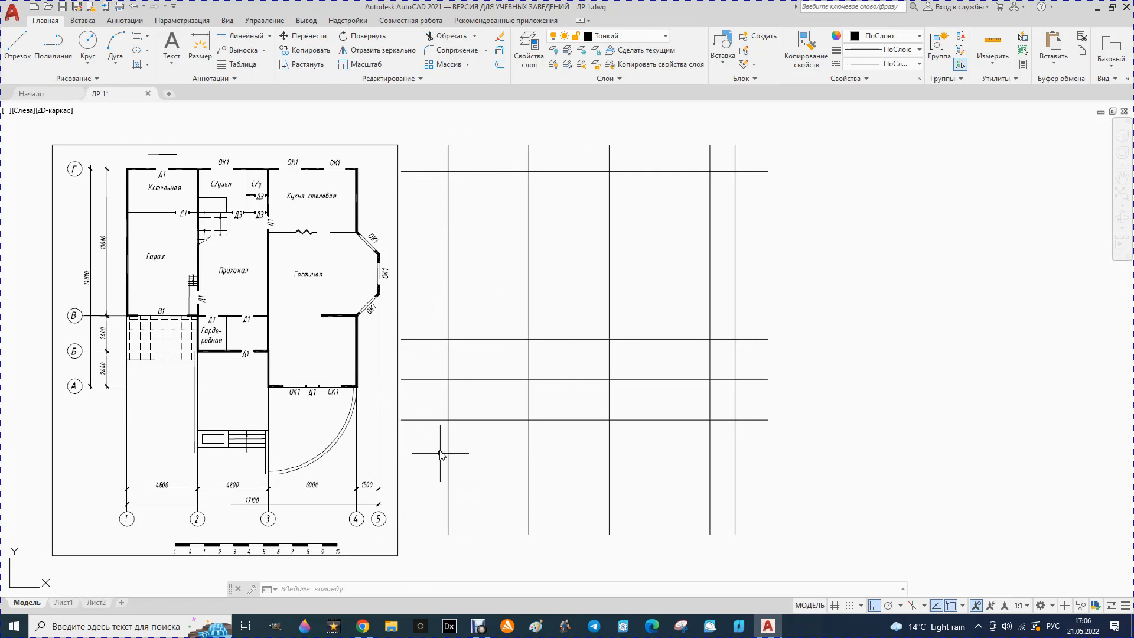
Make Основной the current layer and draw a wall line along axis Г from axis 1 to axis 4
left_click(501, 65)
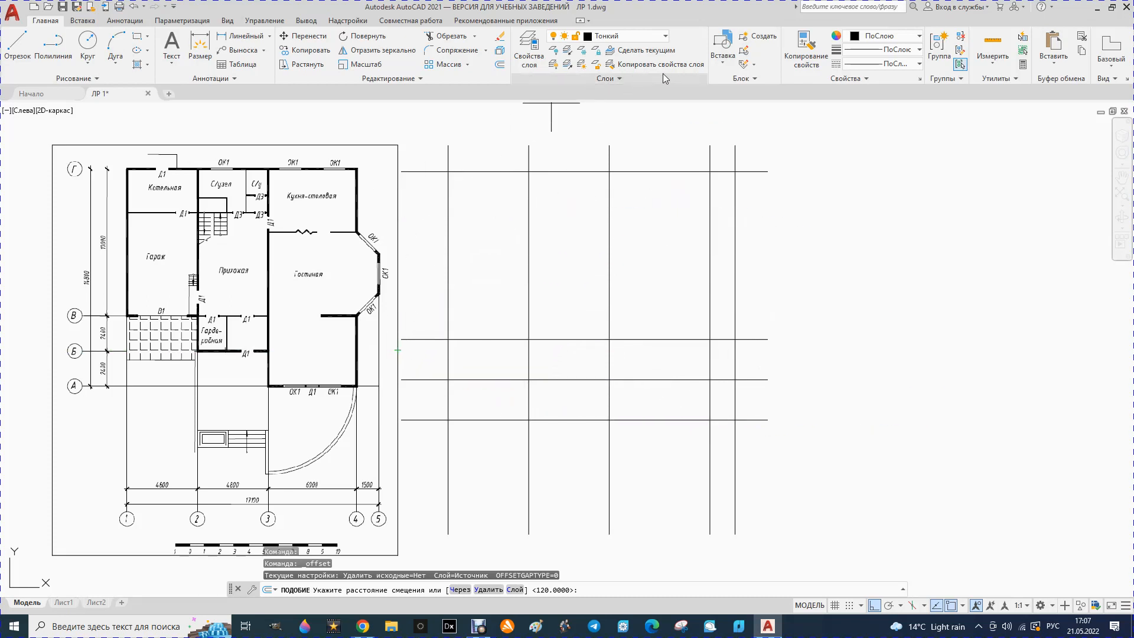
left_click(666, 38)
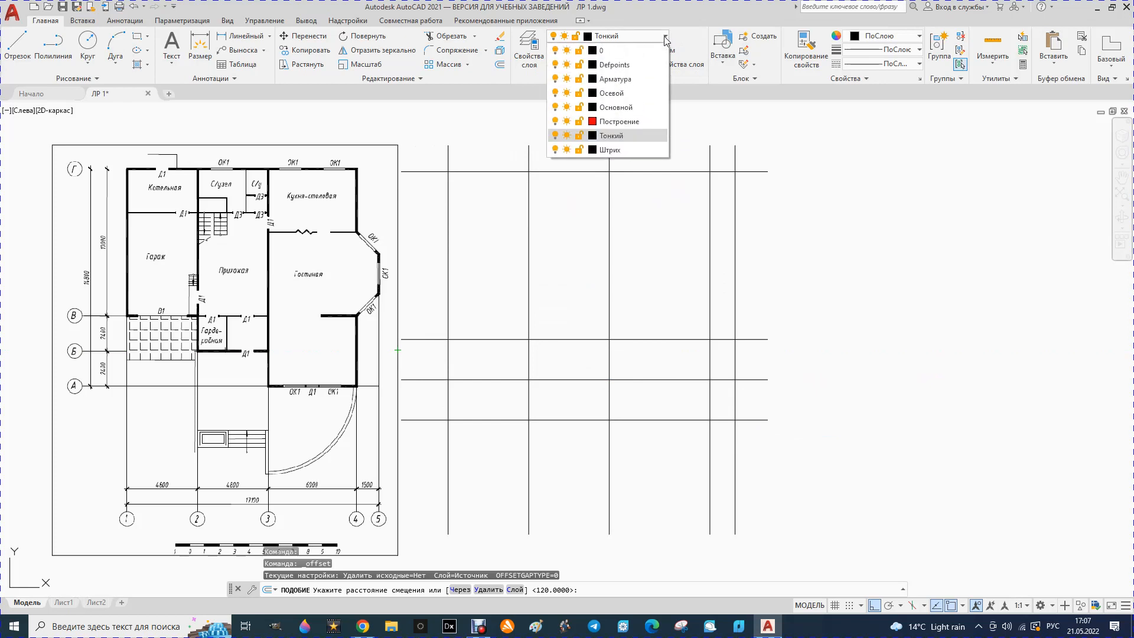
left_click(614, 107)
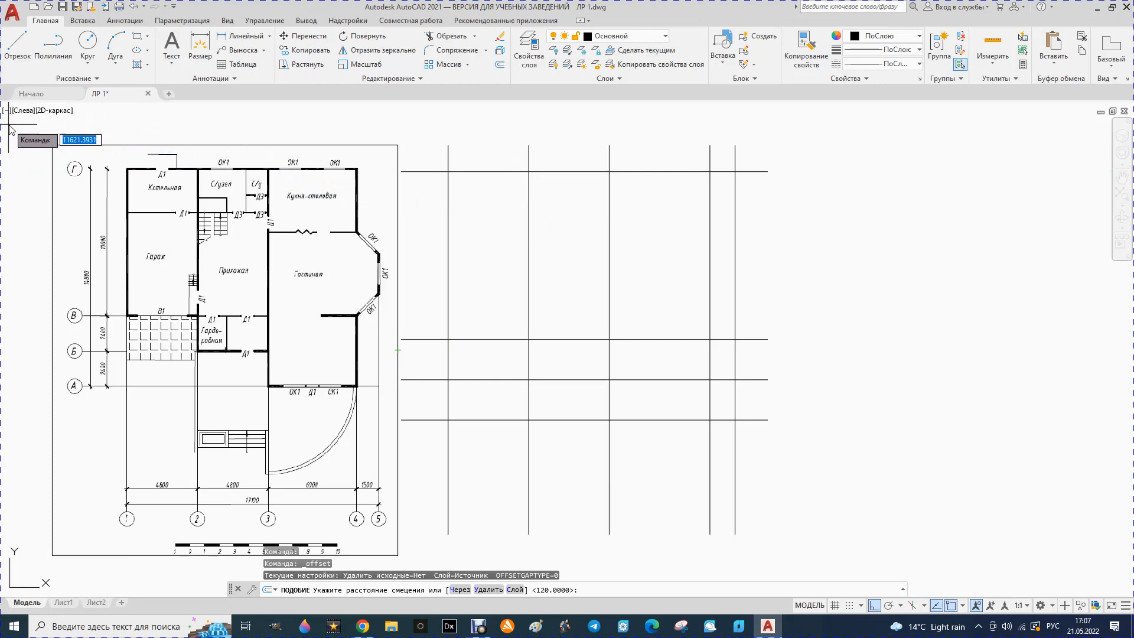
left_click(12, 46)
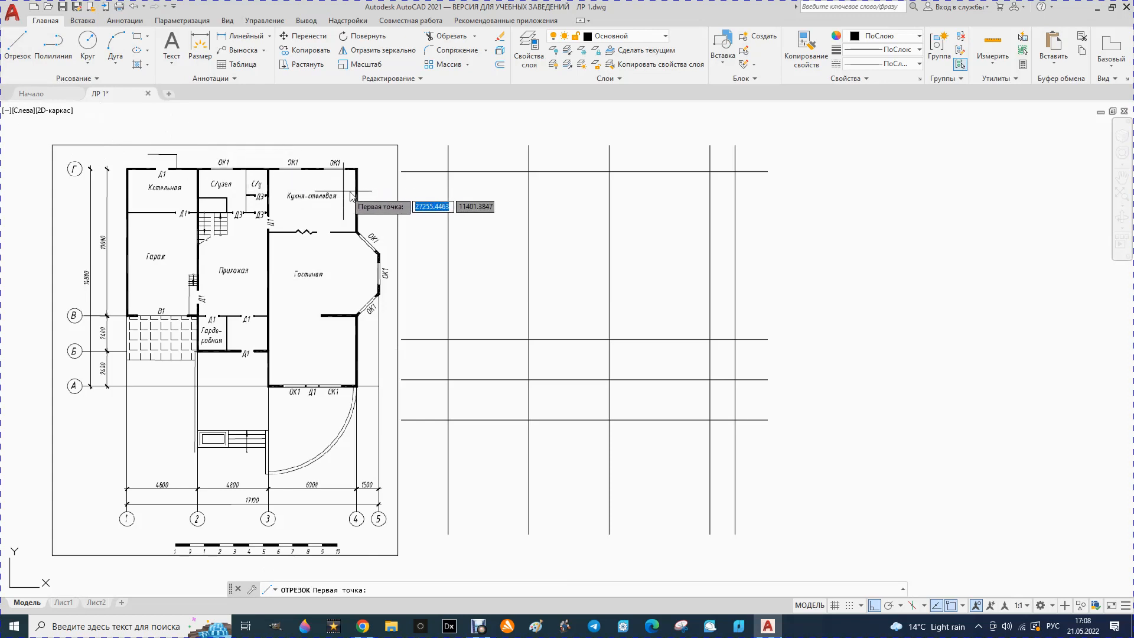
left_click(448, 172)
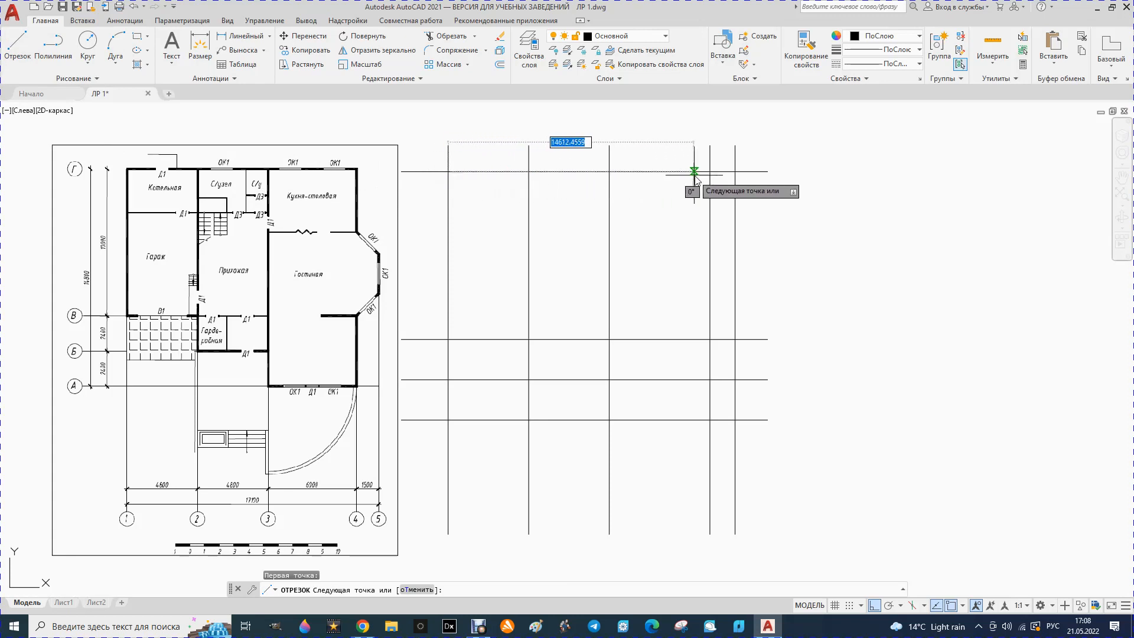
left_click(710, 171)
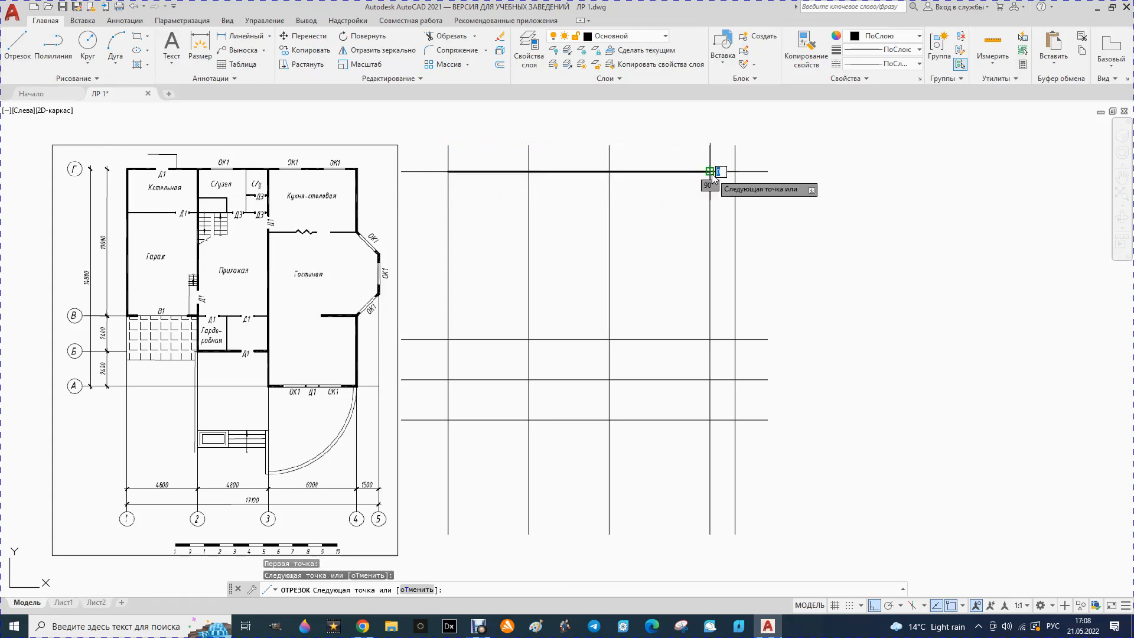
key("Escape")
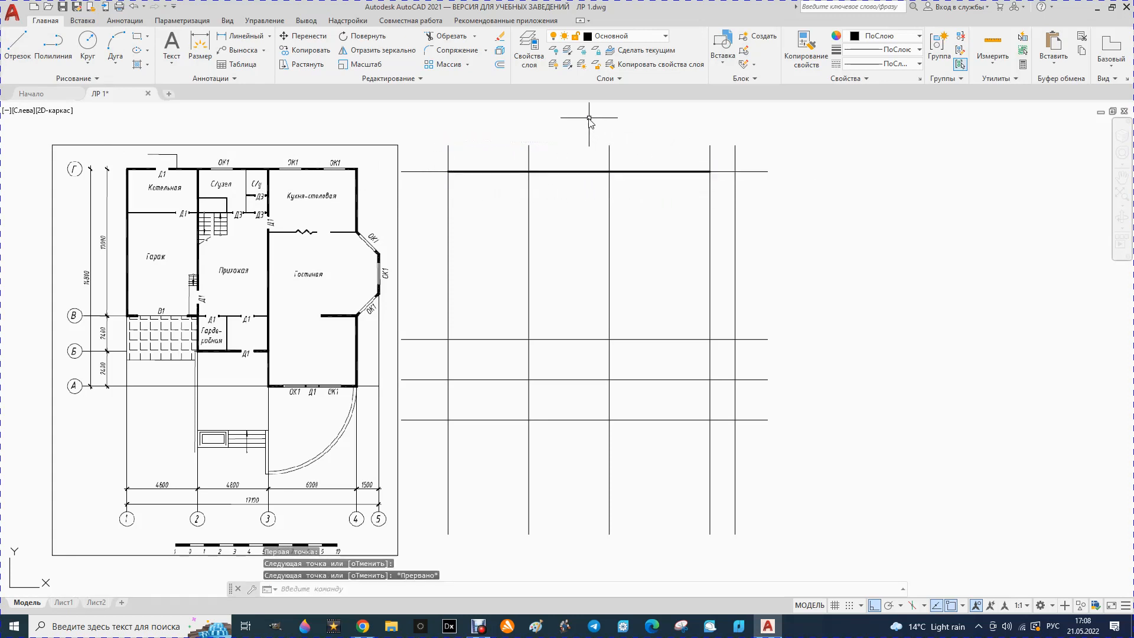
Offset the wall line on axis Г by 440 mm toward the outside of the building
left_click(500, 65)
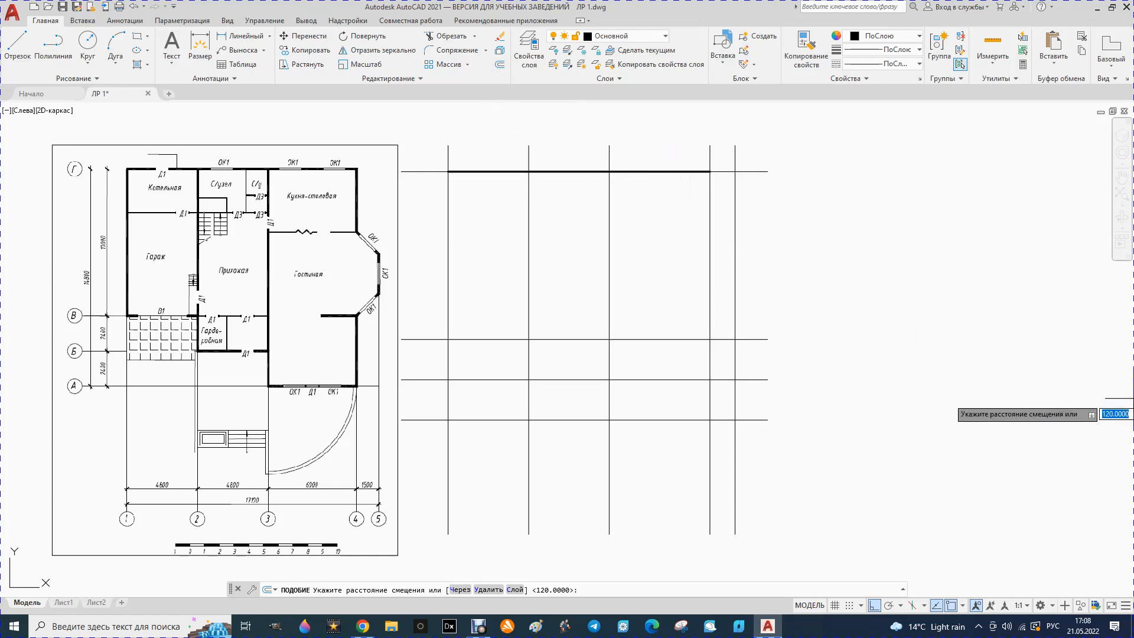
type("440")
key("Return")
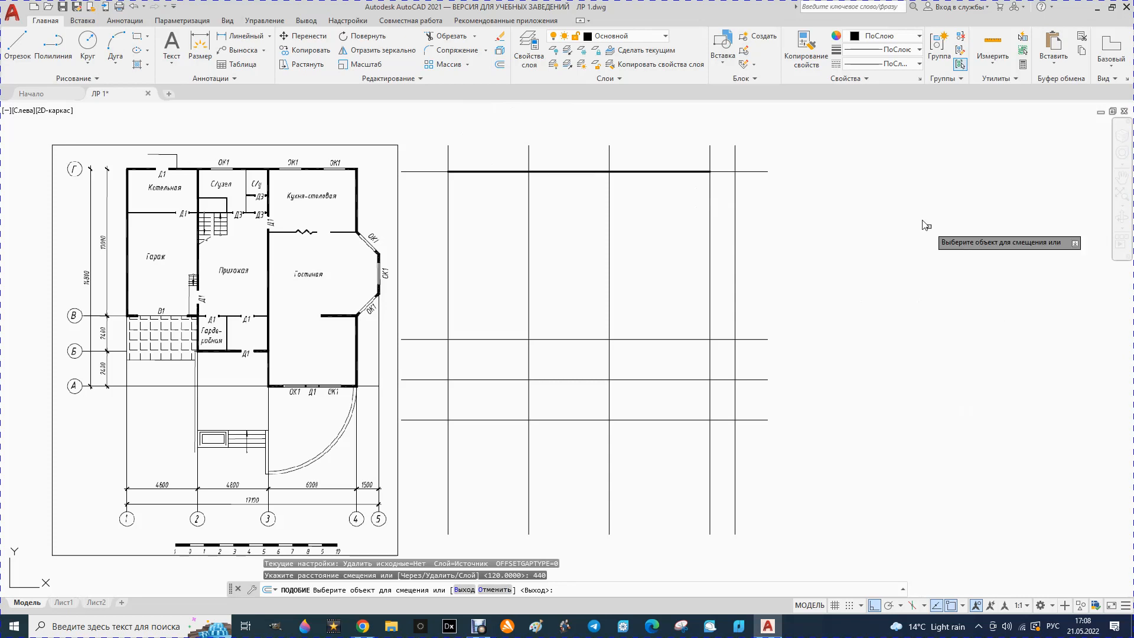
left_click(484, 171)
left_click(485, 171)
left_click(484, 155)
key("Return")
Offset the wall line on axis Г by 200 mm toward the inside and delete the original line on the axis
key("Return")
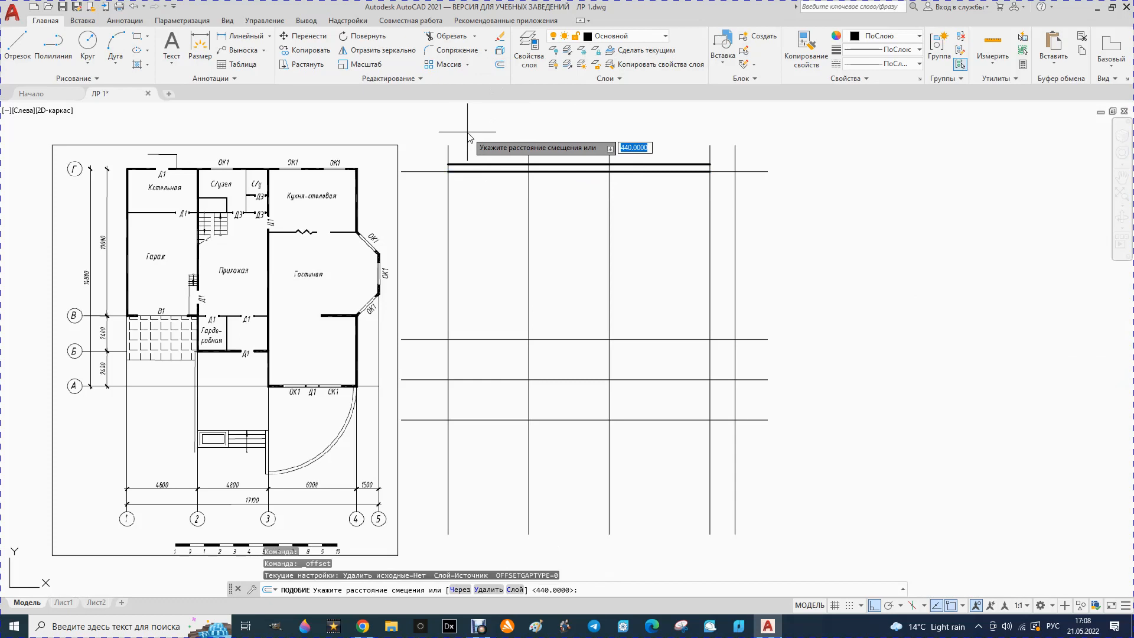
type("200")
key("Return")
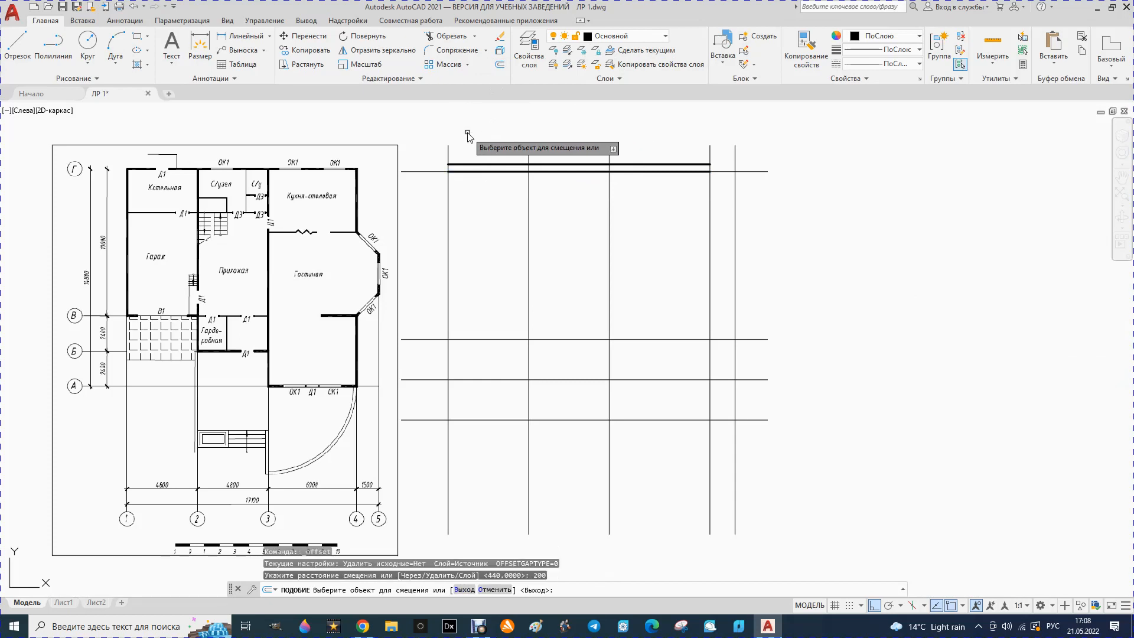
left_click(463, 173)
left_click(465, 179)
key("Escape")
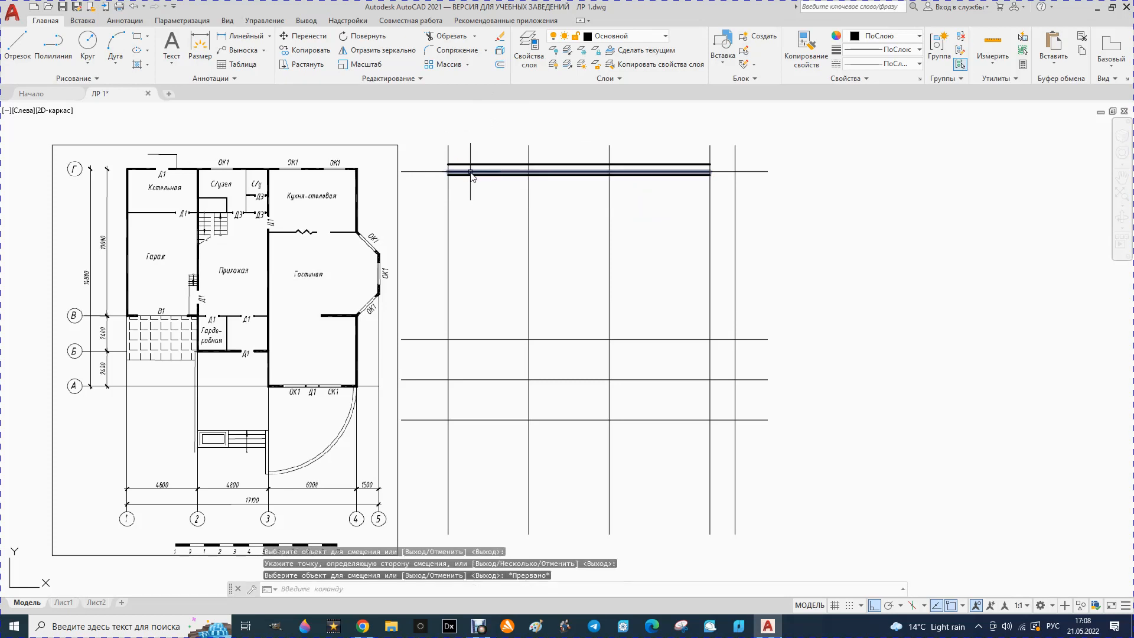
left_click(465, 173)
key("Delete")
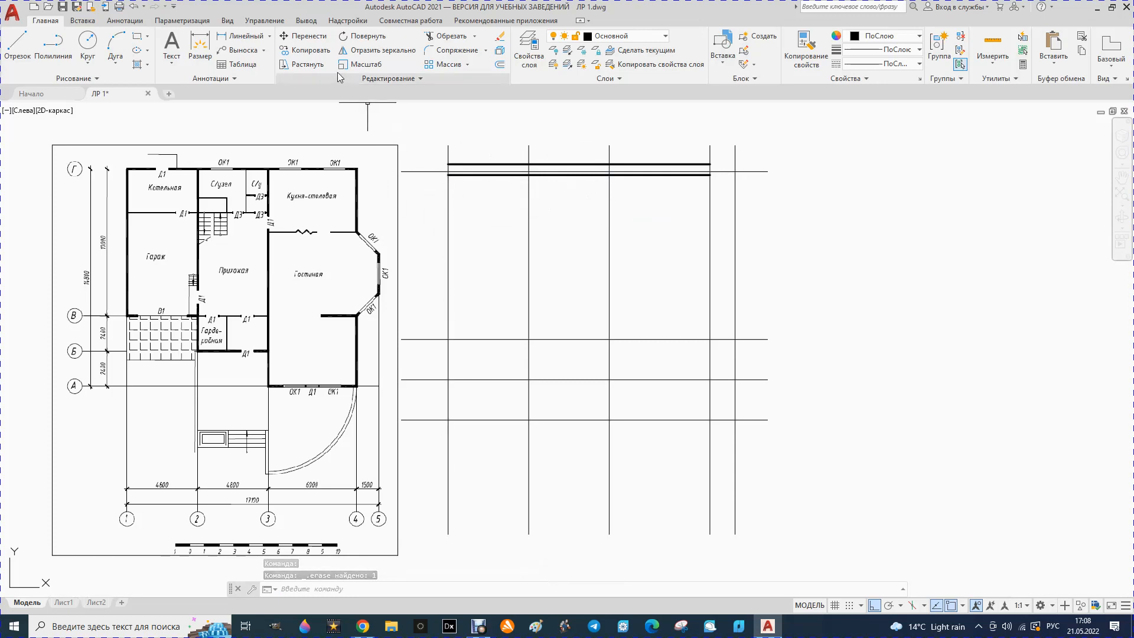
Draw a wall line along axis 1 from axis В up to the outer wall line beyond axis Г
left_click(17, 47)
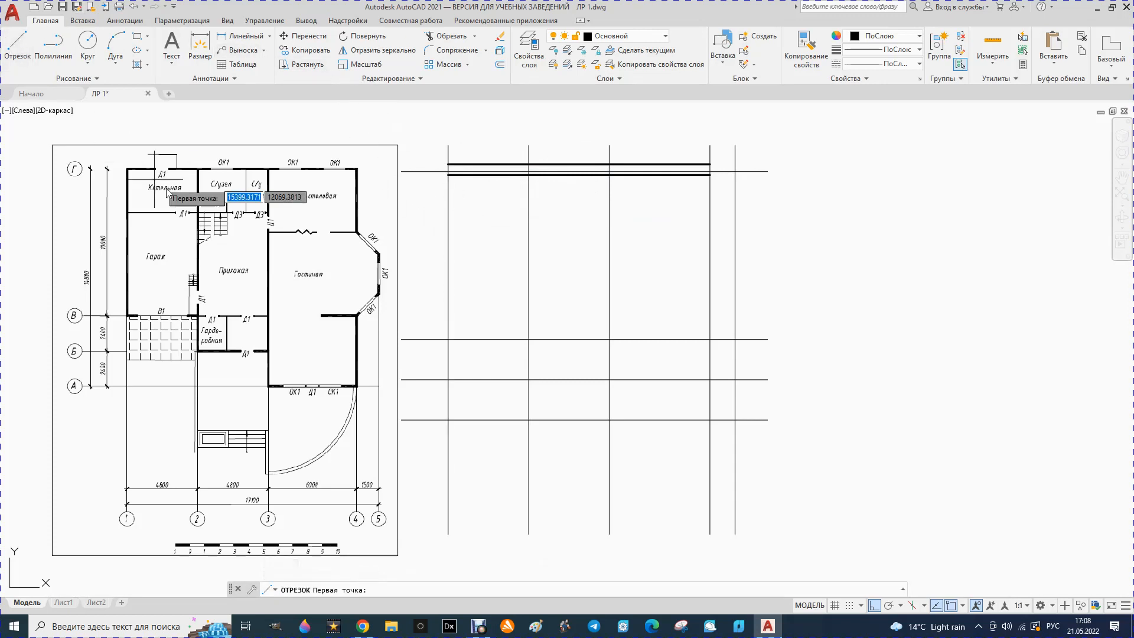
left_click(448, 340)
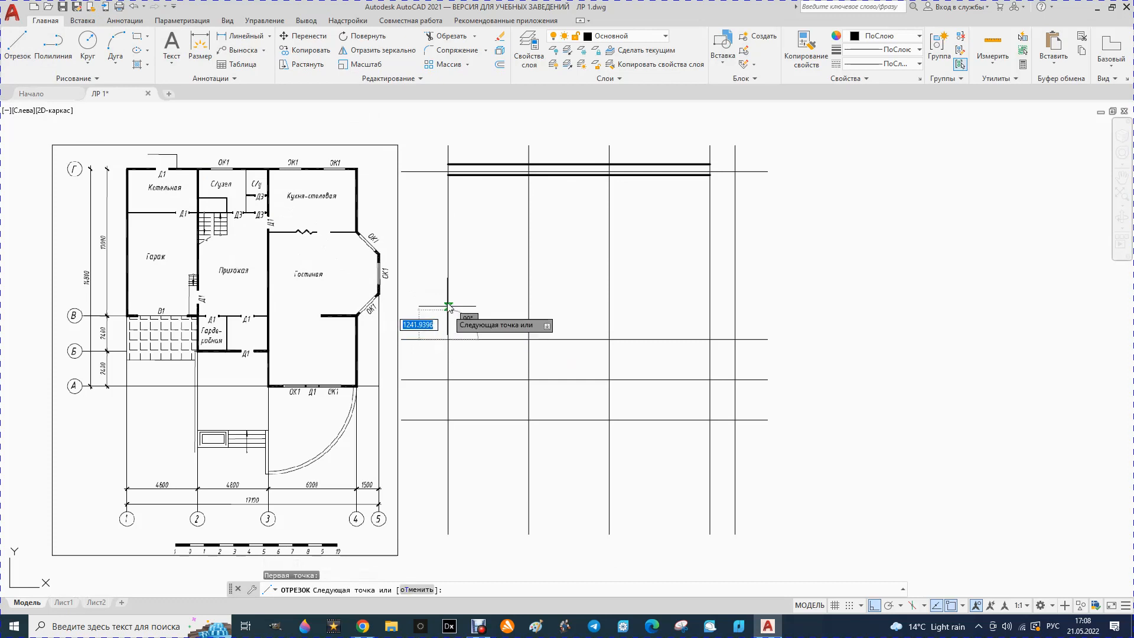
left_click(449, 164)
key("Escape")
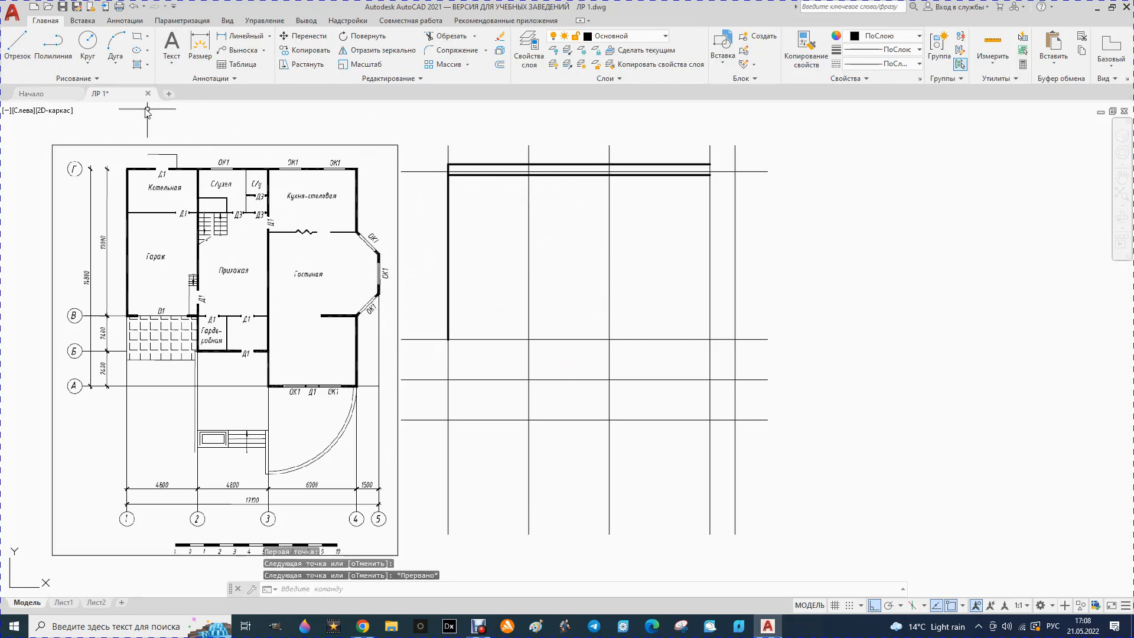
Offset the wall line on axis 1 by 200 mm toward the inside of the building
left_click(18, 47)
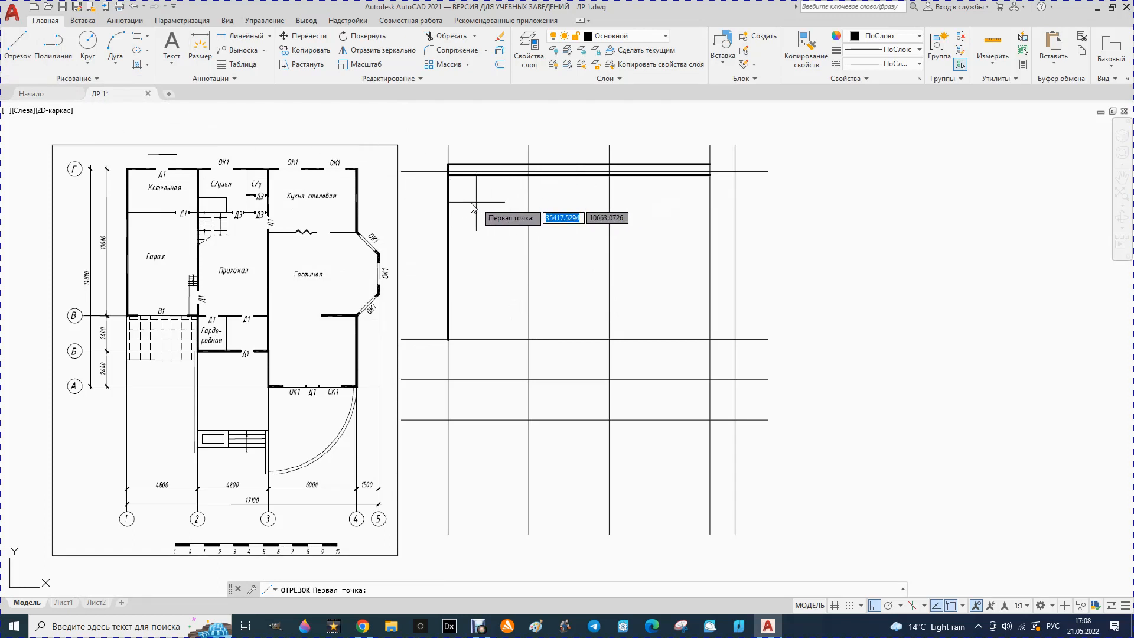
left_click(502, 65)
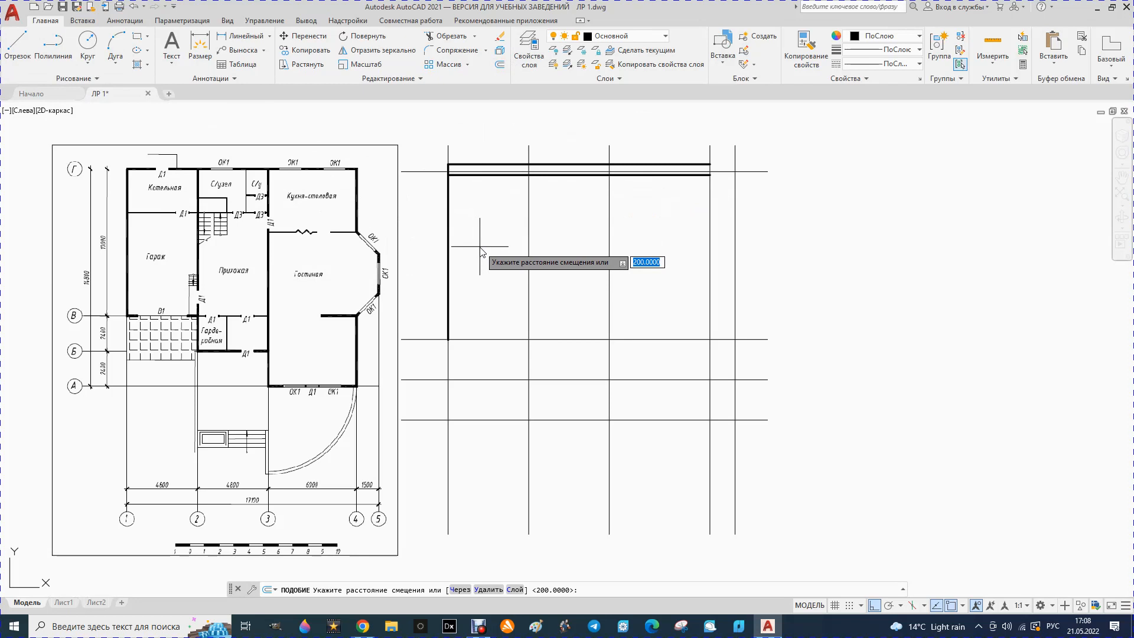
key("Return")
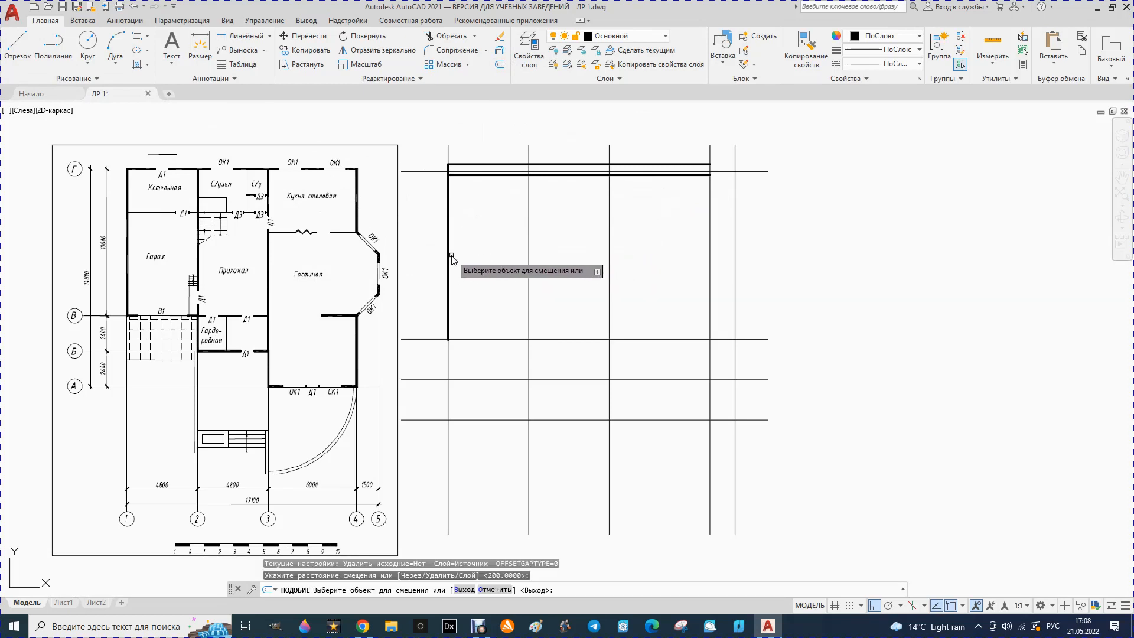
left_click(451, 256)
left_click(481, 260)
key("Return")
Offset the wall line on axis 1 by 440 mm toward the outside and delete the original line on the axis
left_click(502, 66)
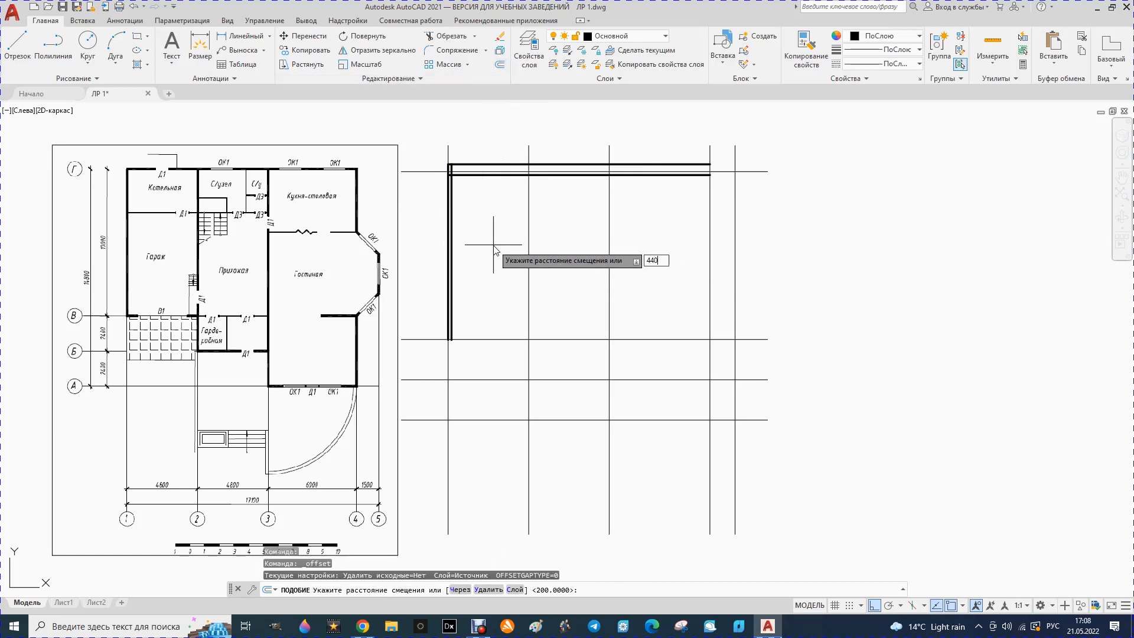
key("Return")
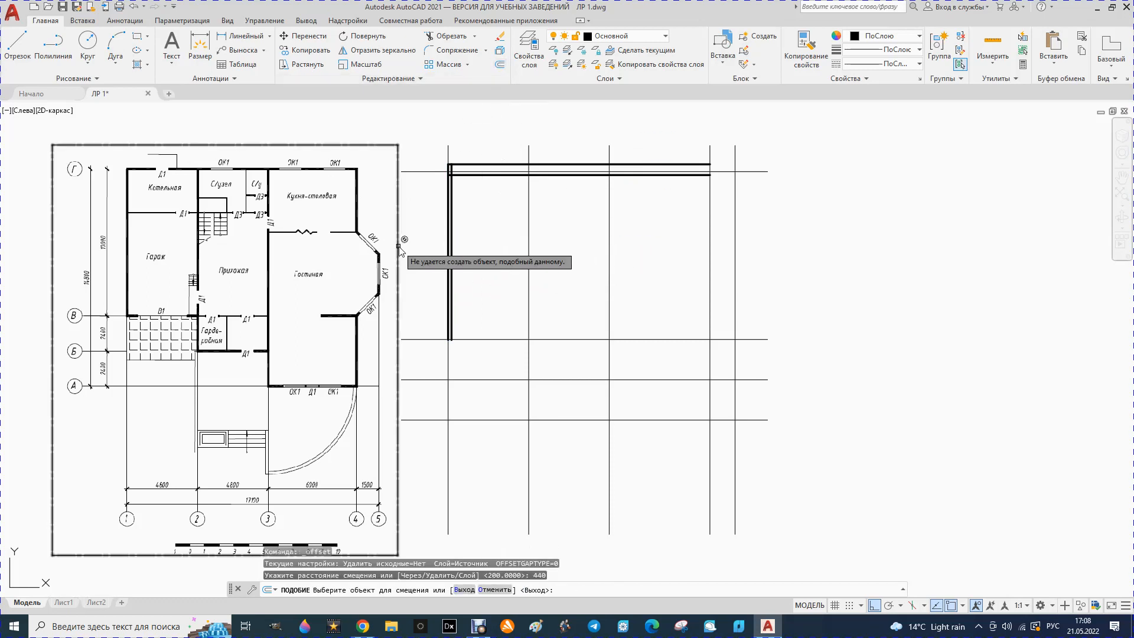
left_click(447, 241)
left_click(437, 243)
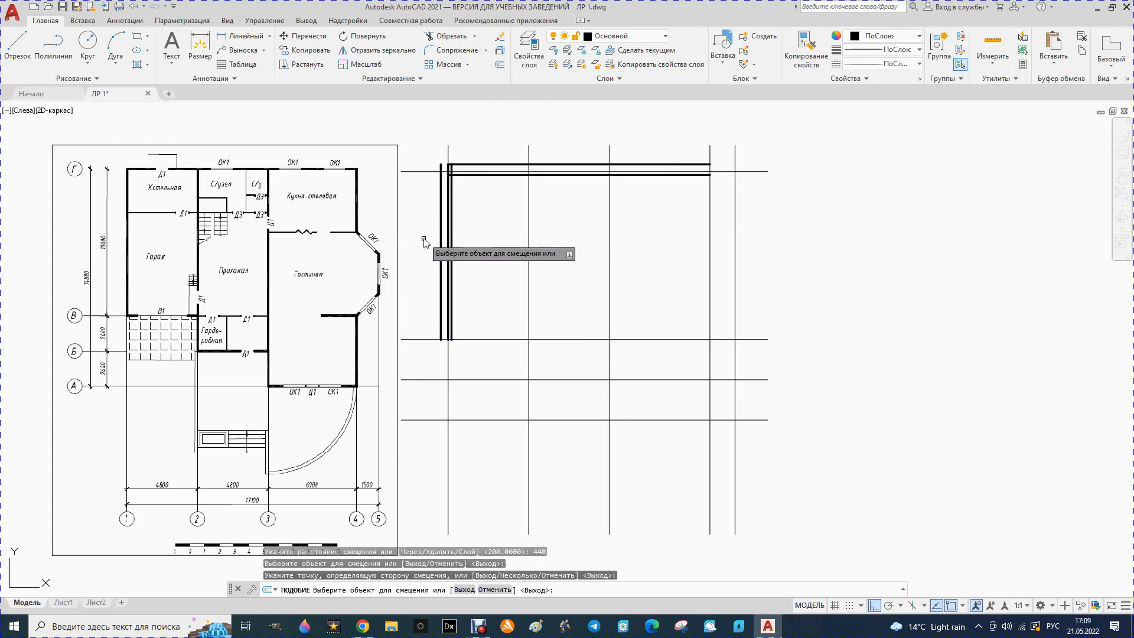
key("Escape")
scroll(441, 144, "up", 2)
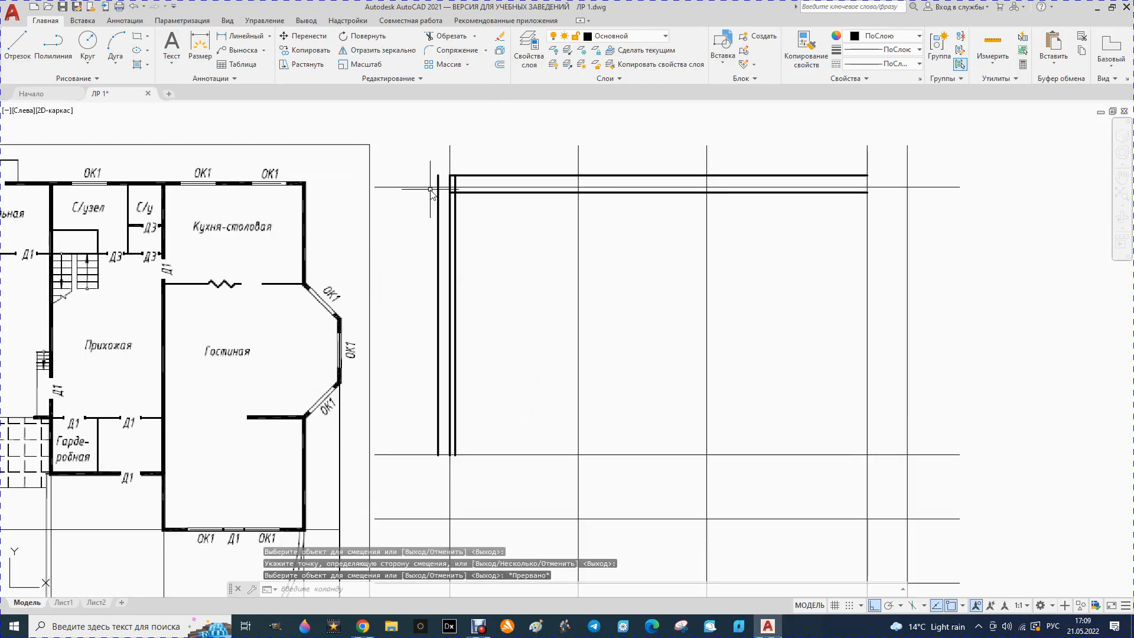
left_click(451, 241)
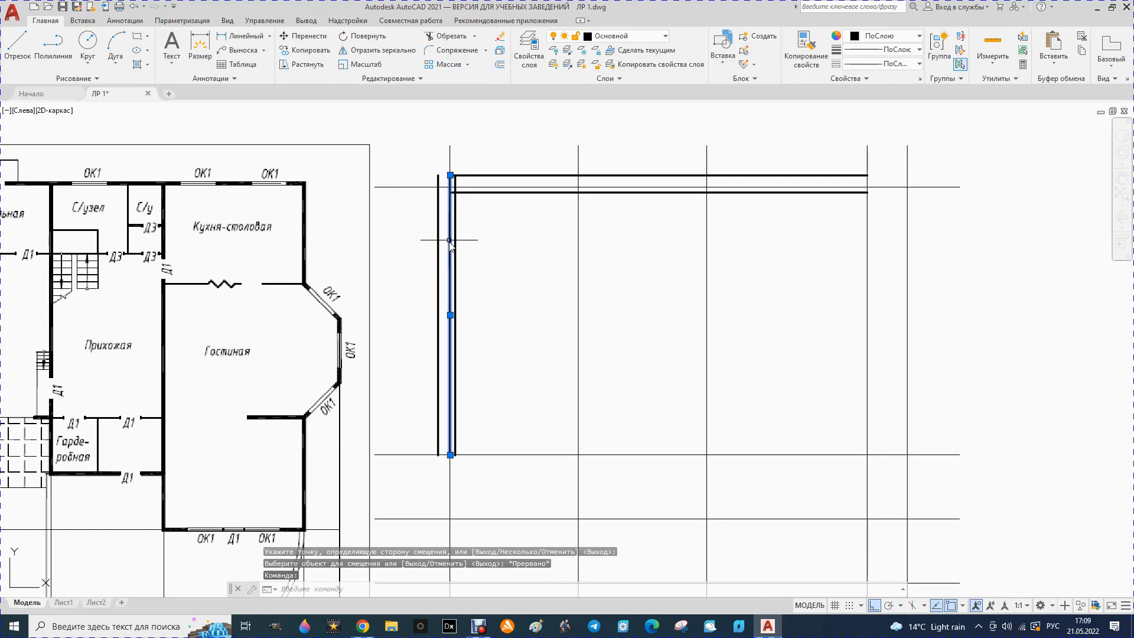
key("Delete")
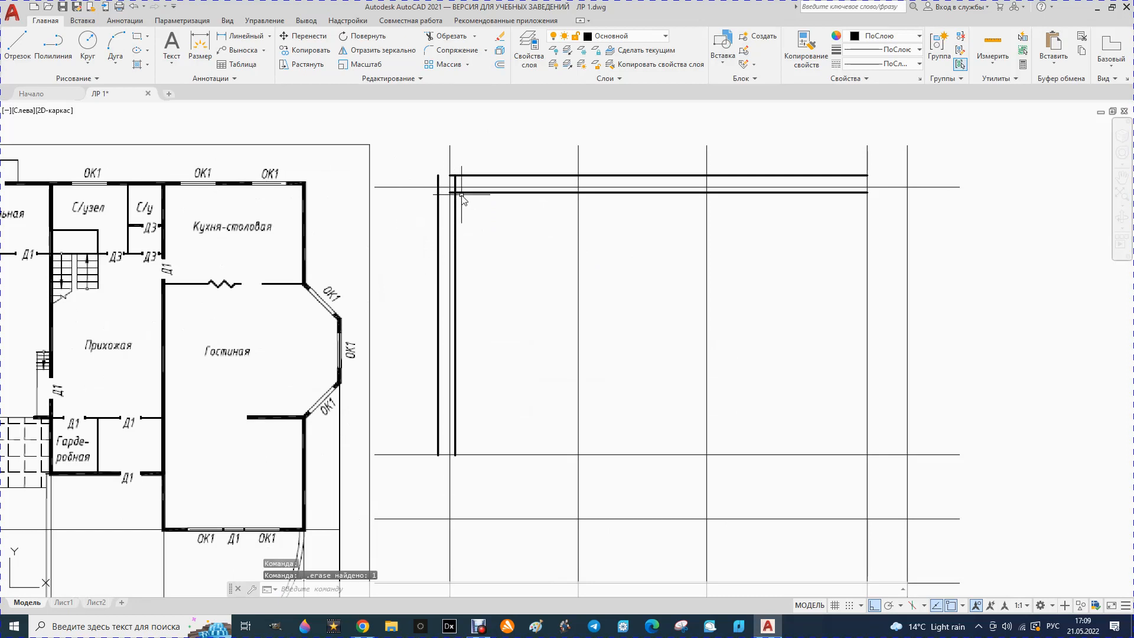
Extend the outer wall line along axis Г to meet the outer wall line along axis 1
left_click(474, 37)
left_click(451, 79)
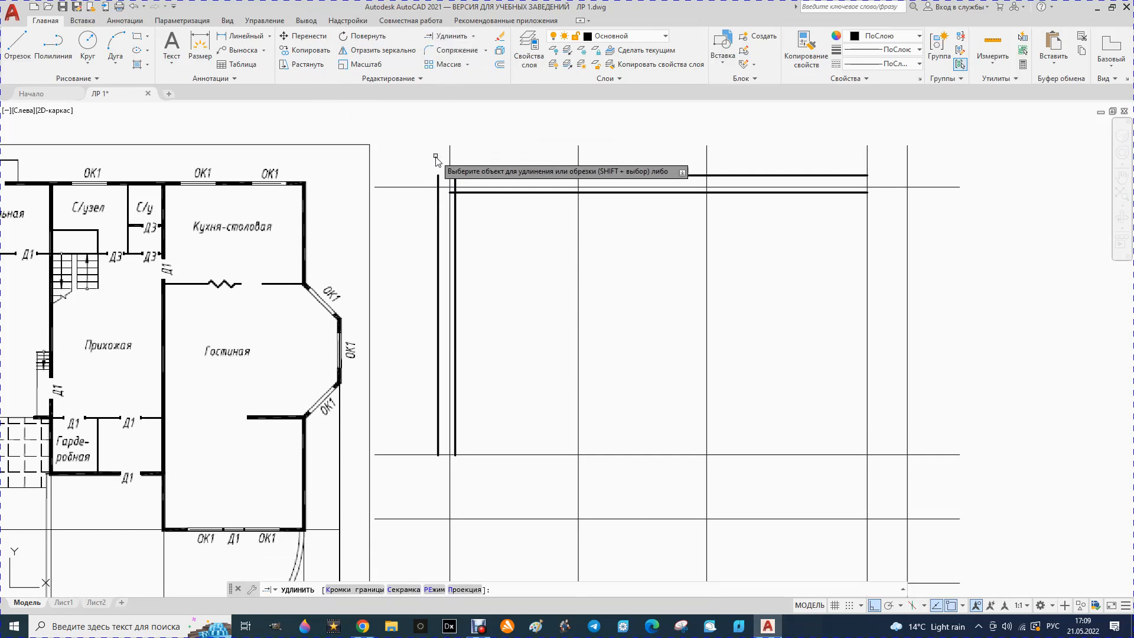
left_click(455, 183)
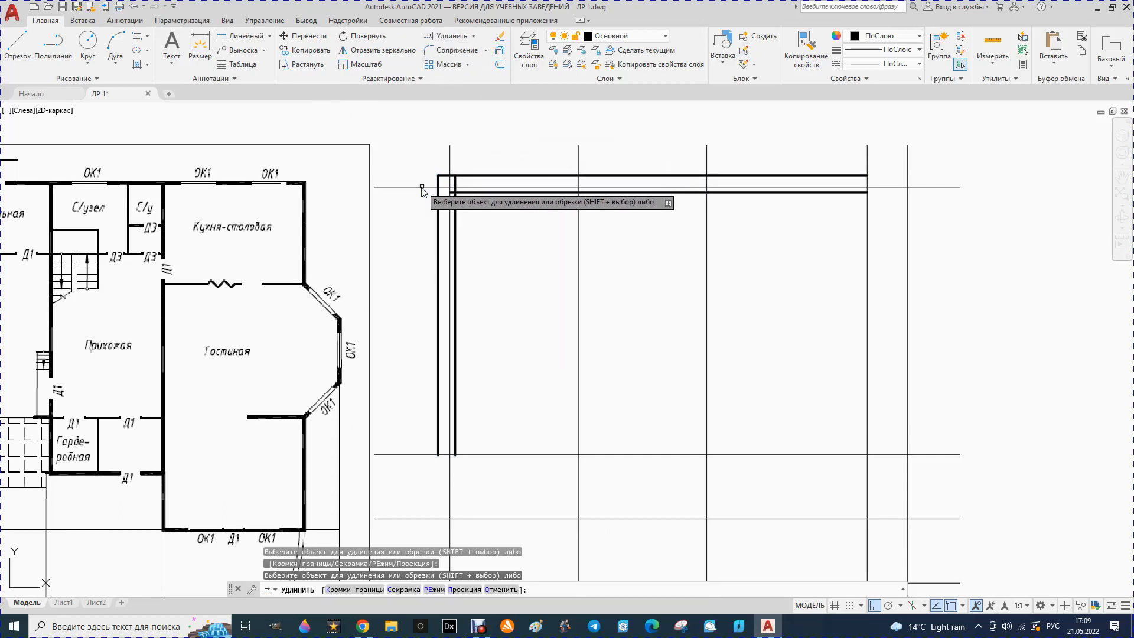
key("Escape")
Trim the overlapping ends of the inner wall lines at the corner of axes 1 and Г
left_click(473, 37)
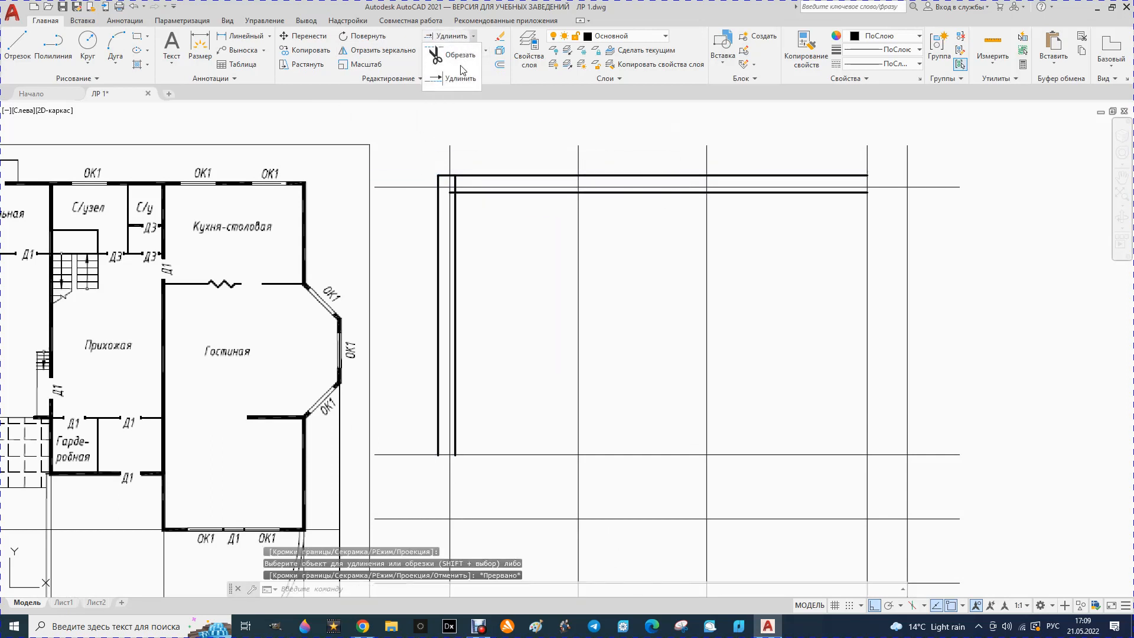
left_click(462, 52)
scroll(456, 183, "up", 3)
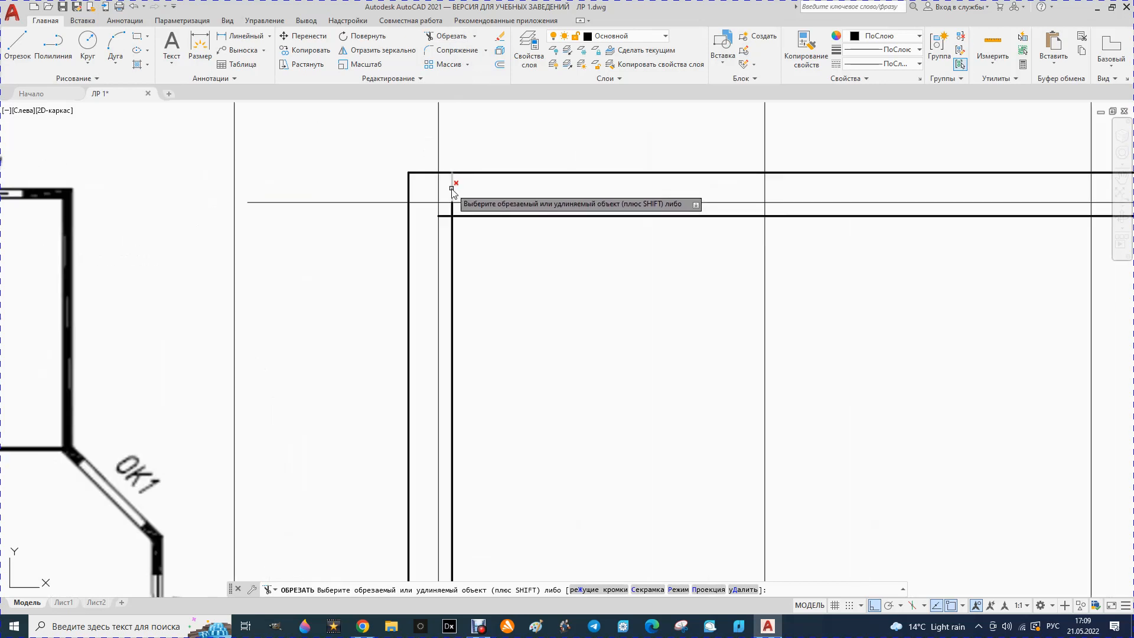
left_click(448, 210)
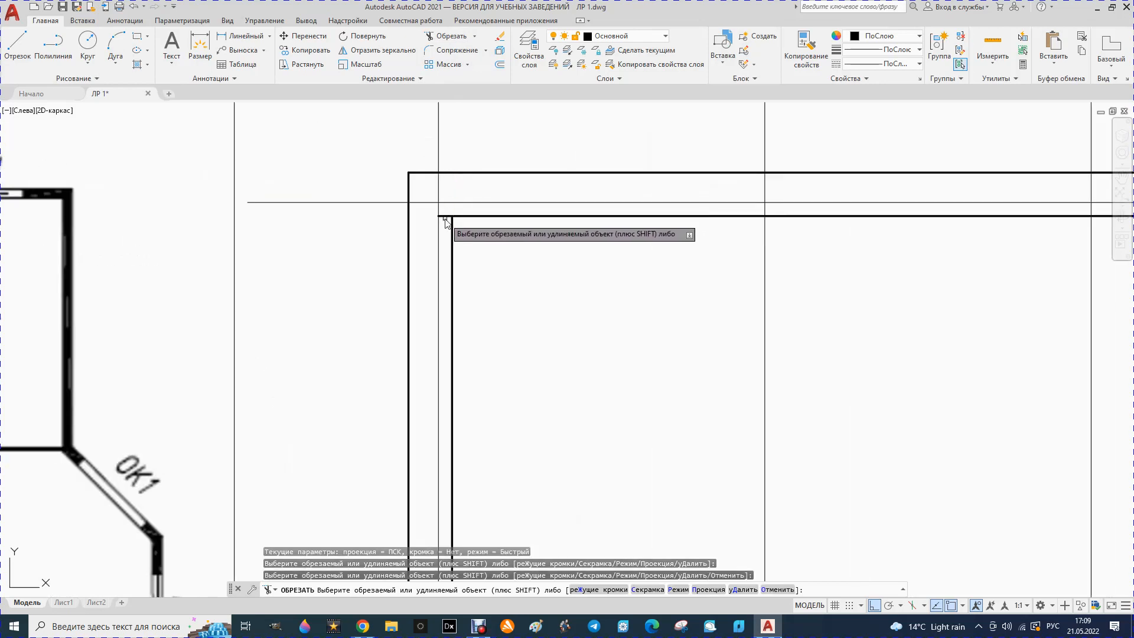
left_click(449, 211)
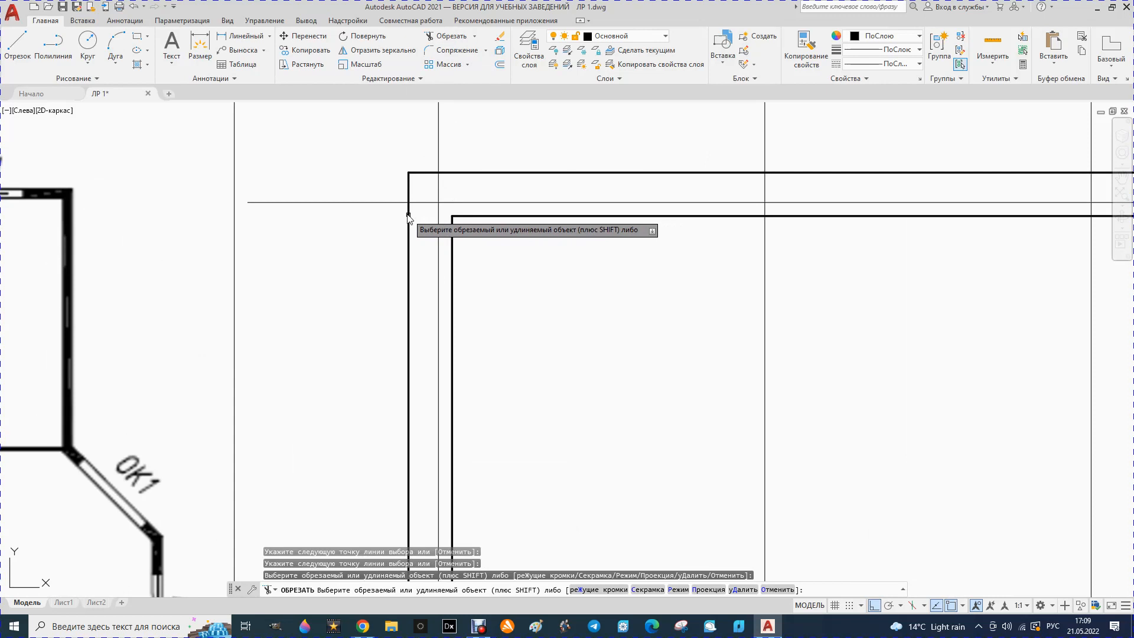
Draw a wall line along axis В from the outer wall line at axis 1 to axis 2
scroll(384, 206, "down", 2)
scroll(411, 205, "down", 1)
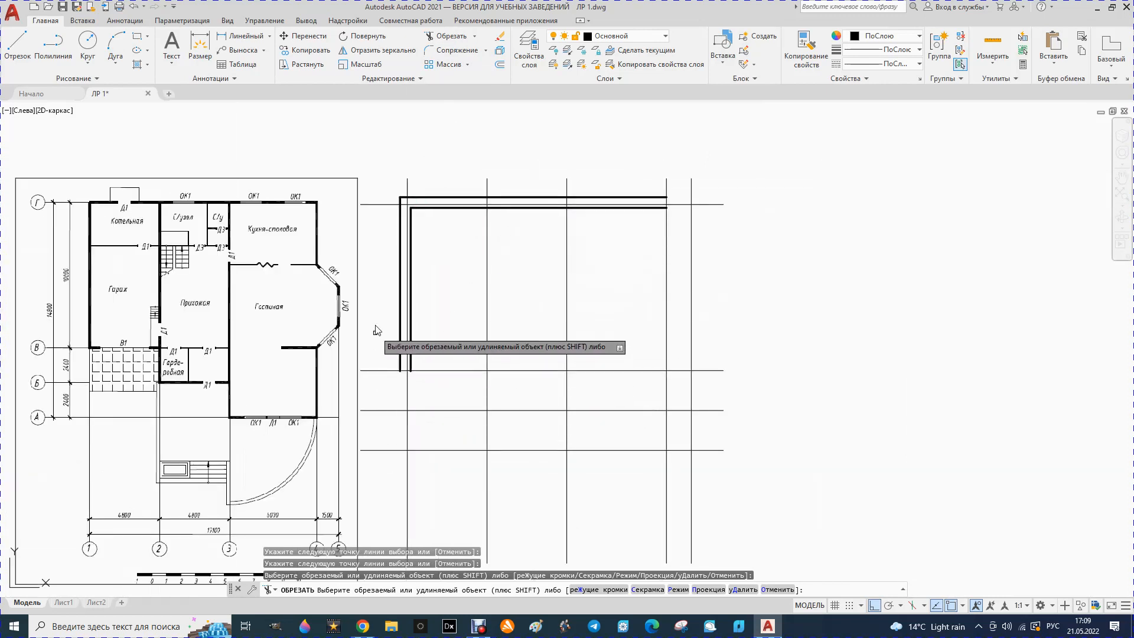
left_click(25, 52)
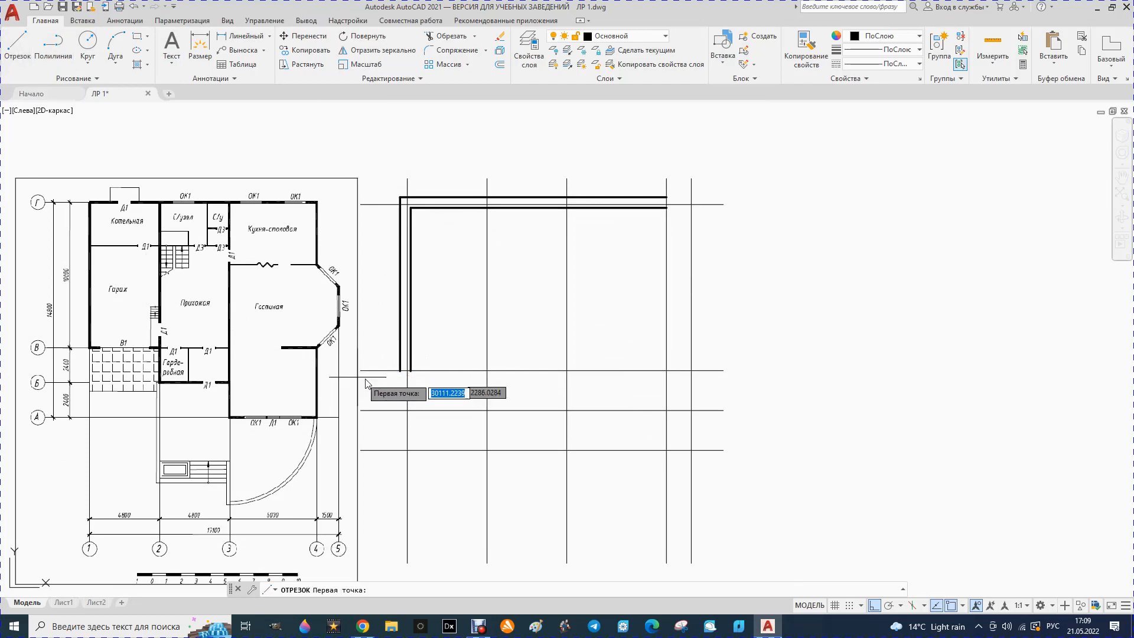
left_click(401, 370)
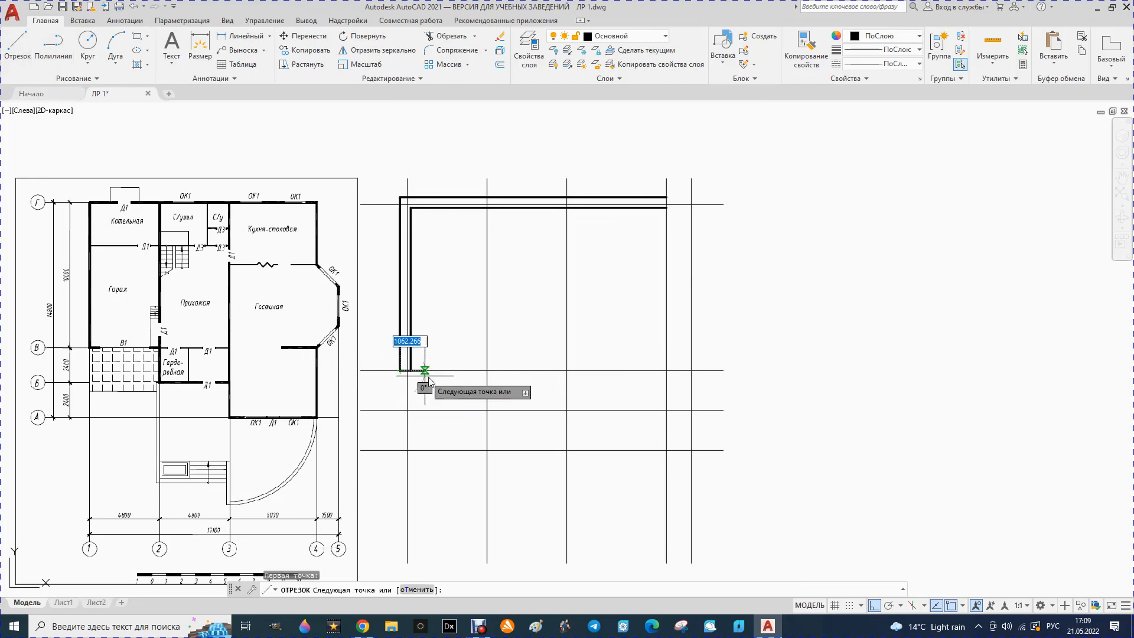
left_click(481, 370)
key("Escape")
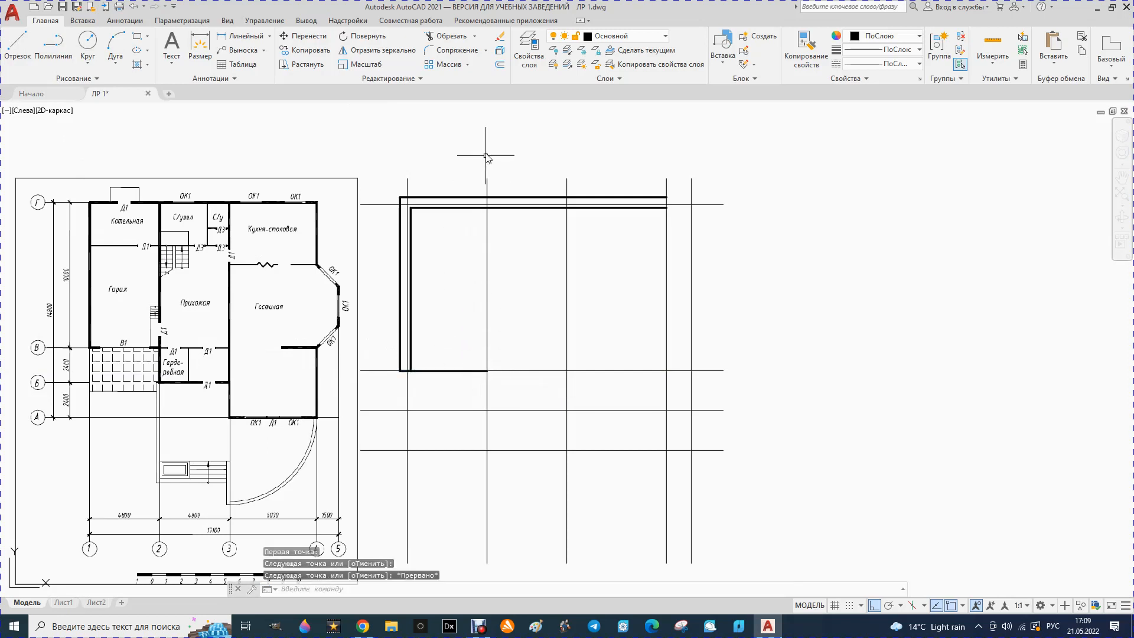
Offset the wall line on axis В by 200 mm toward the inside of the building
left_click(500, 65)
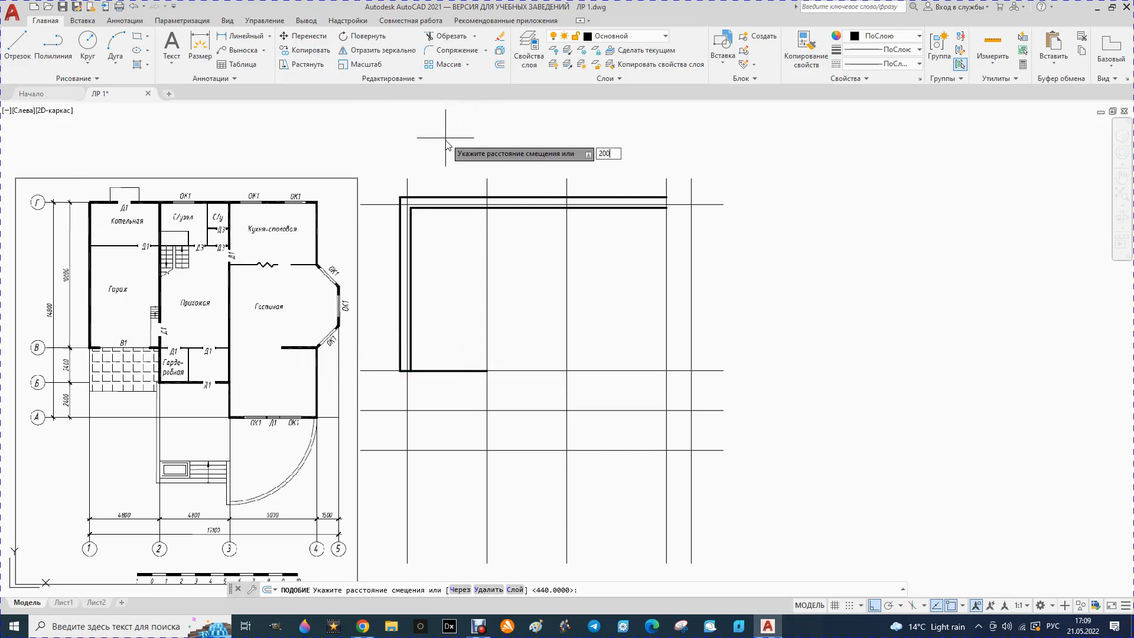
key("Return")
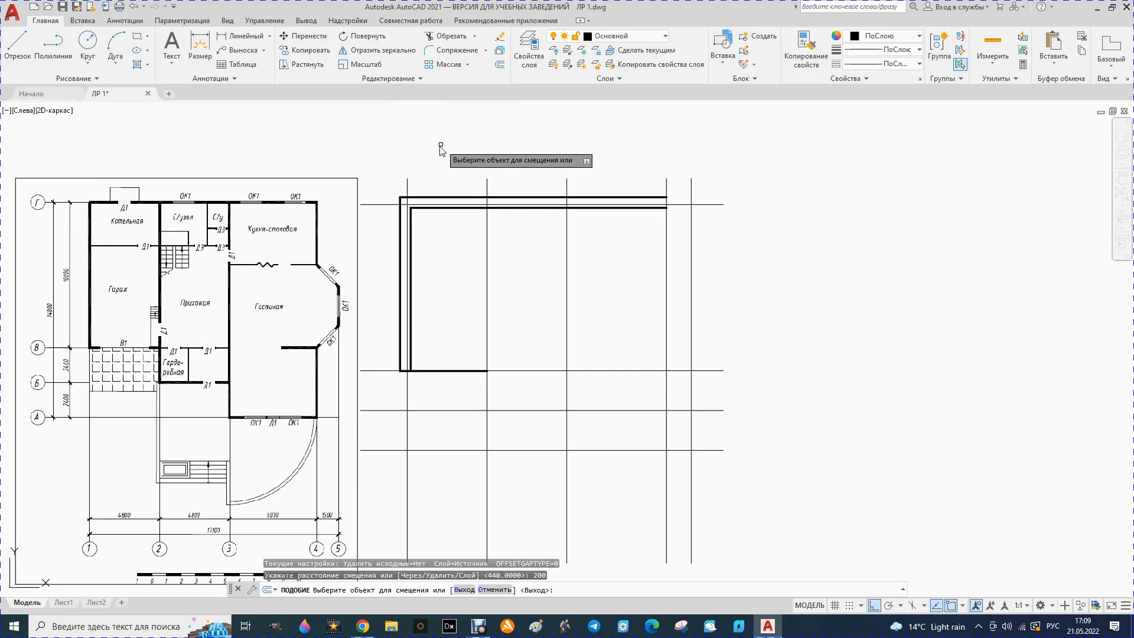
left_click(428, 372)
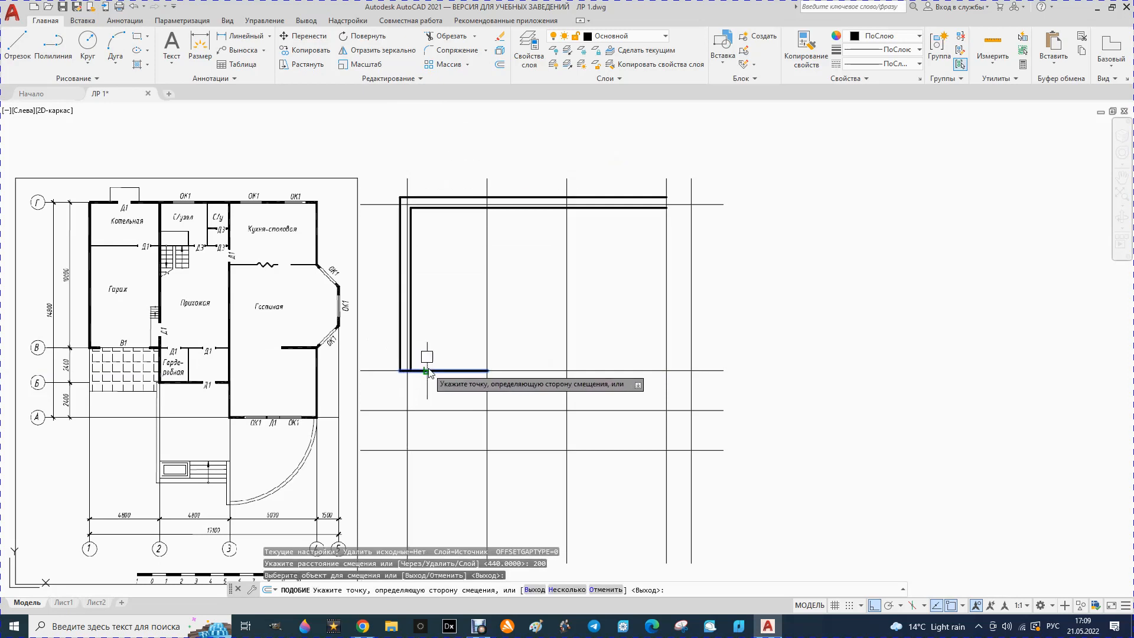
Offset the wall line on axis В by 440 mm toward the outside and delete the original line on the axis
left_click(501, 66)
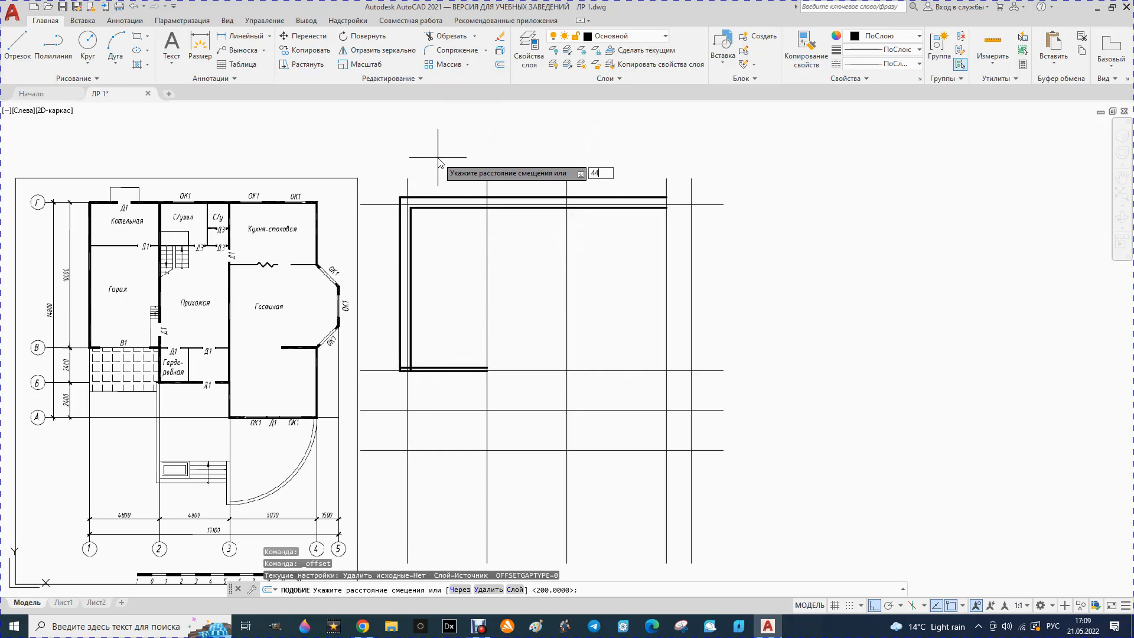
type("440")
key("Return")
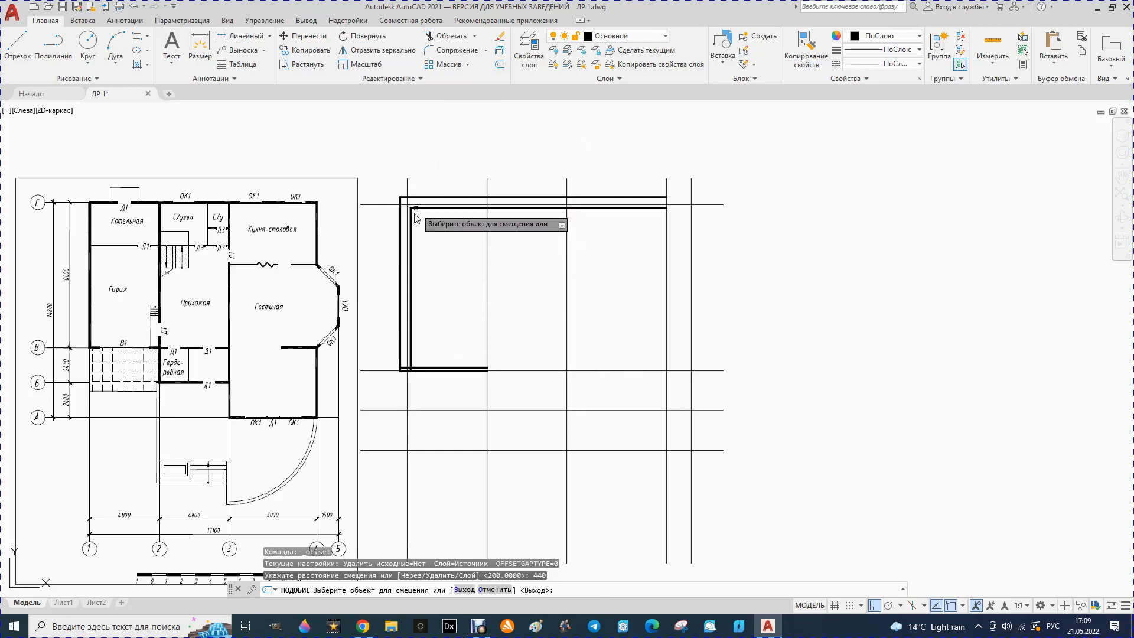
left_click(425, 372)
left_click(416, 388)
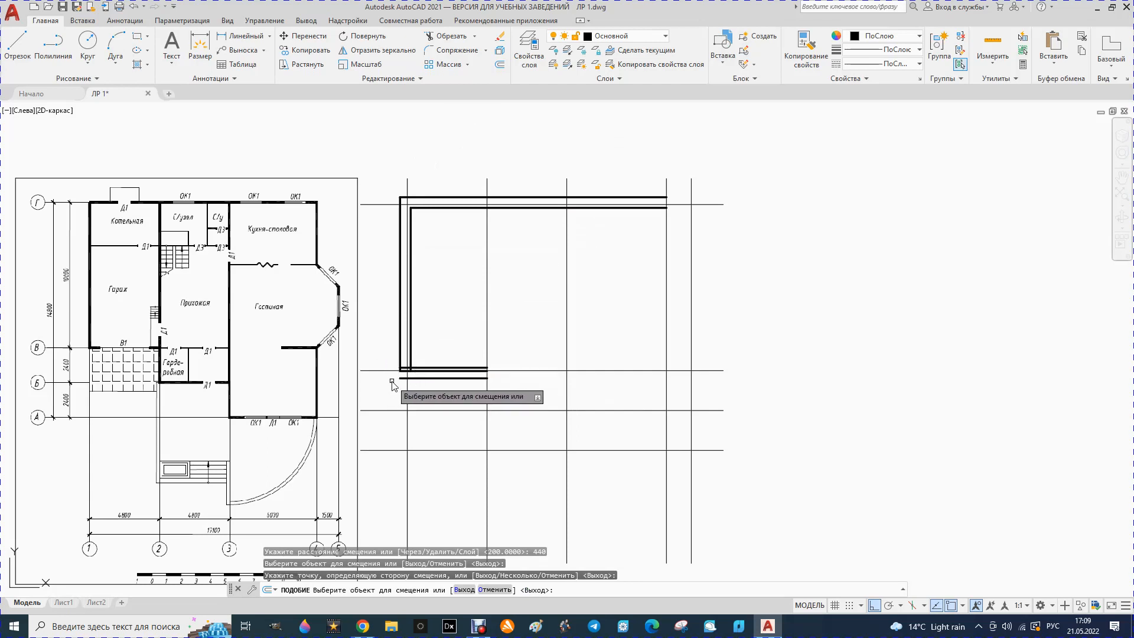
key("Escape")
key("Escape")
left_click(449, 372)
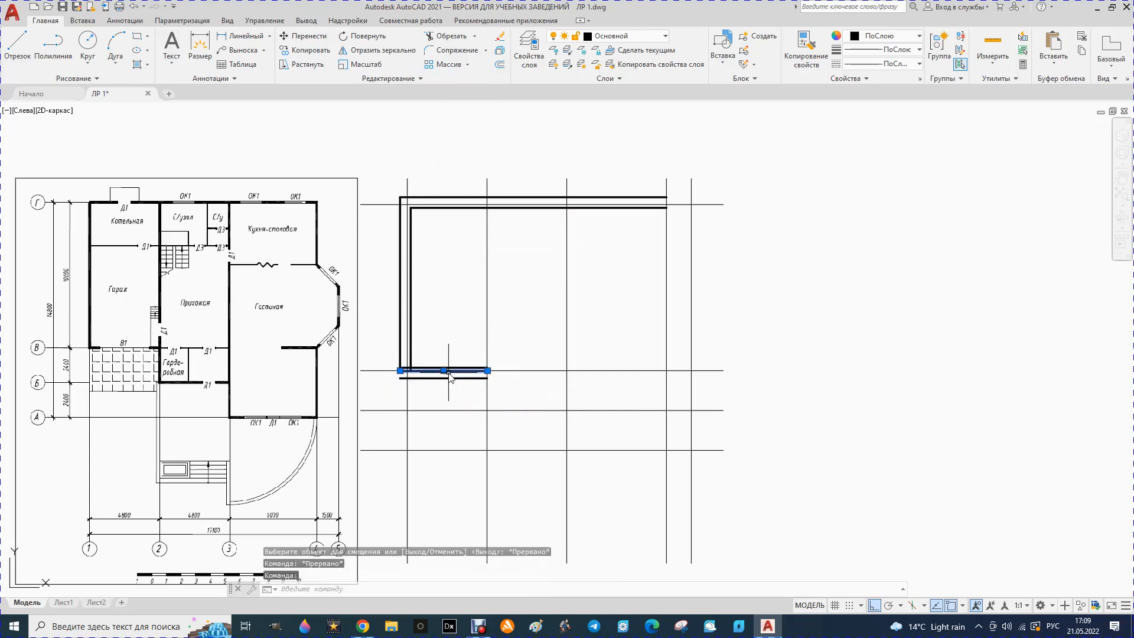
key("Delete")
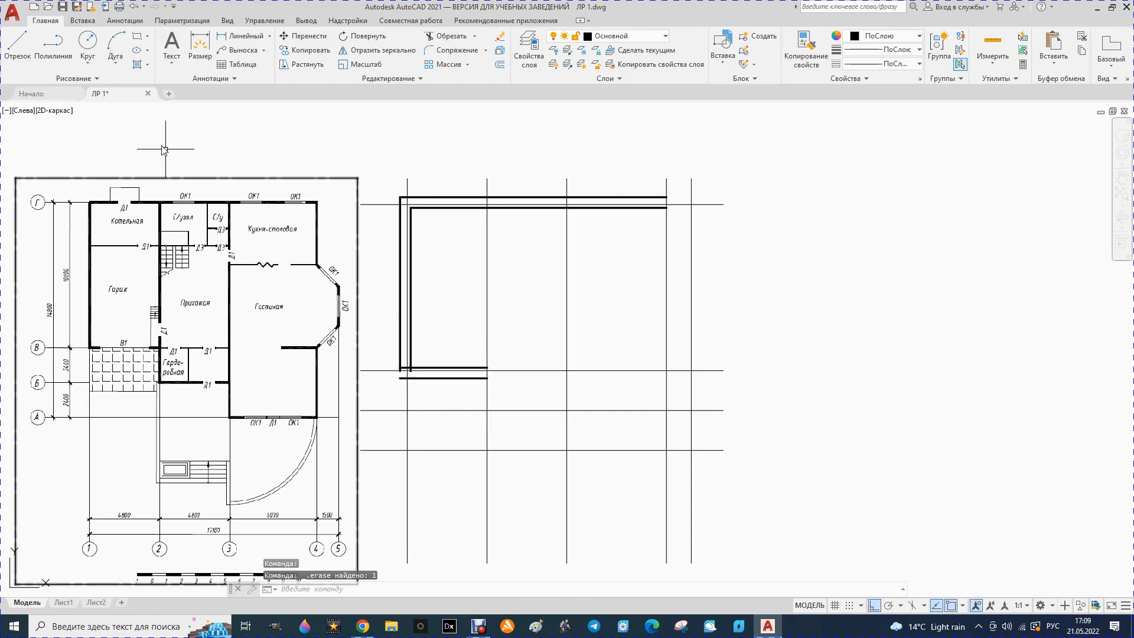
Draw a wall line along axis 2 from the end of the inner wall line near axis В down to axis Б
left_click(19, 47)
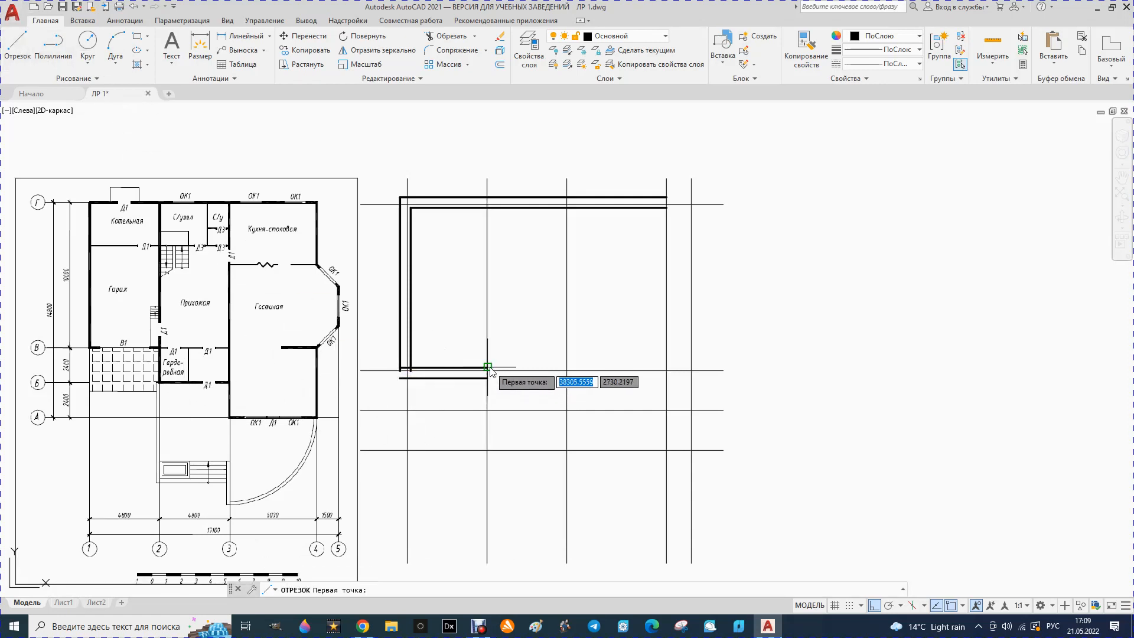
left_click(488, 368)
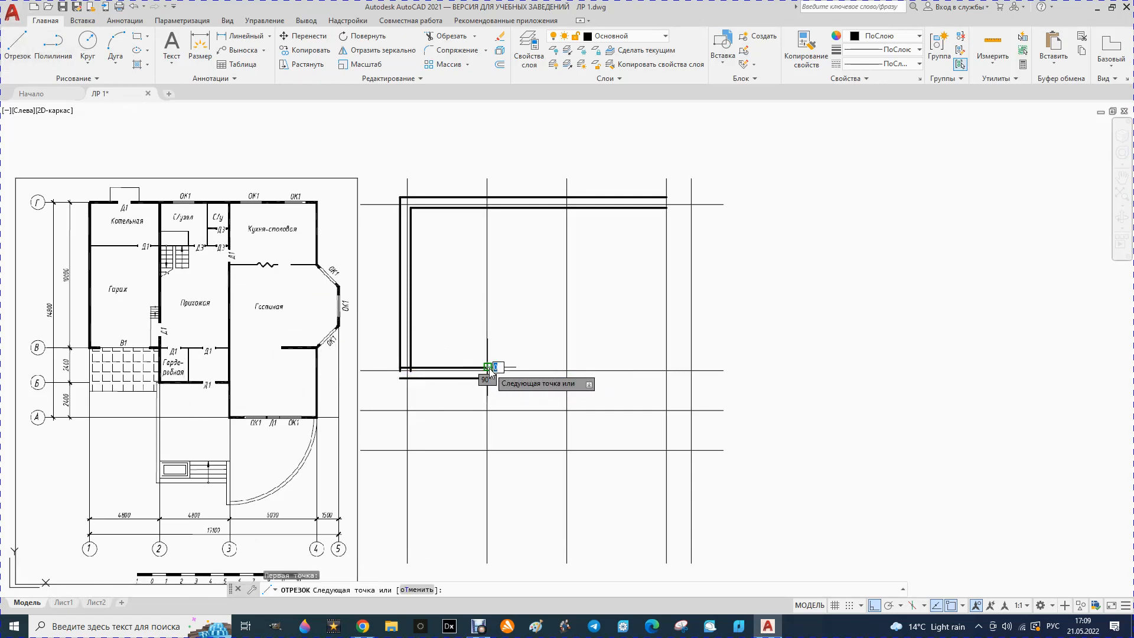
left_click(487, 402)
key("Escape")
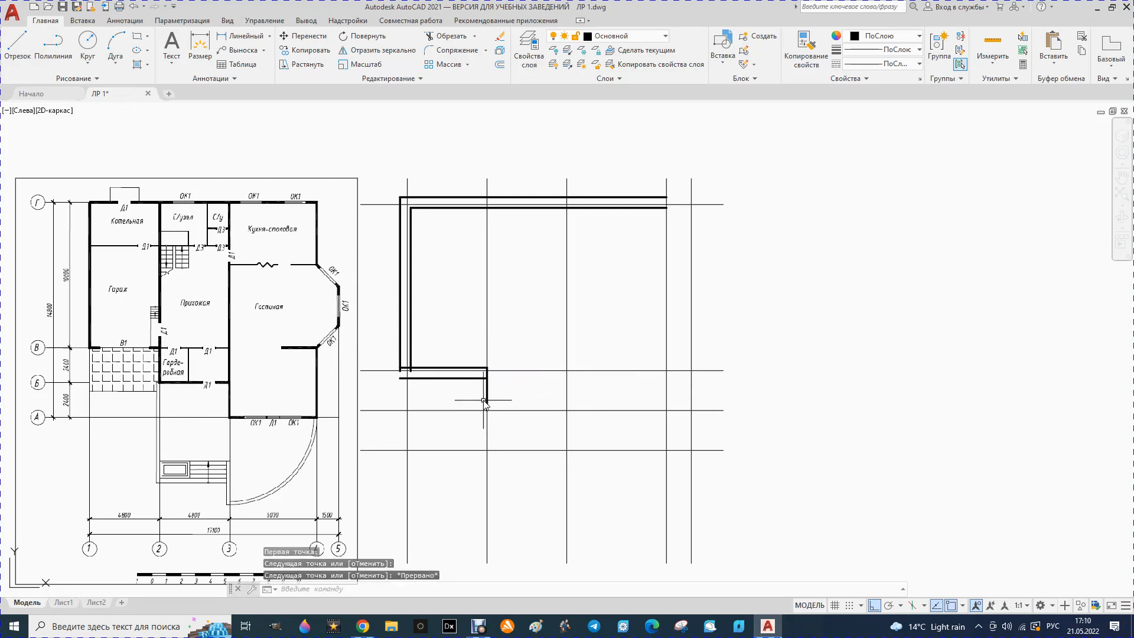
Offset the wall line on axis 2 by 440 mm toward the outside of the building
left_click(501, 66)
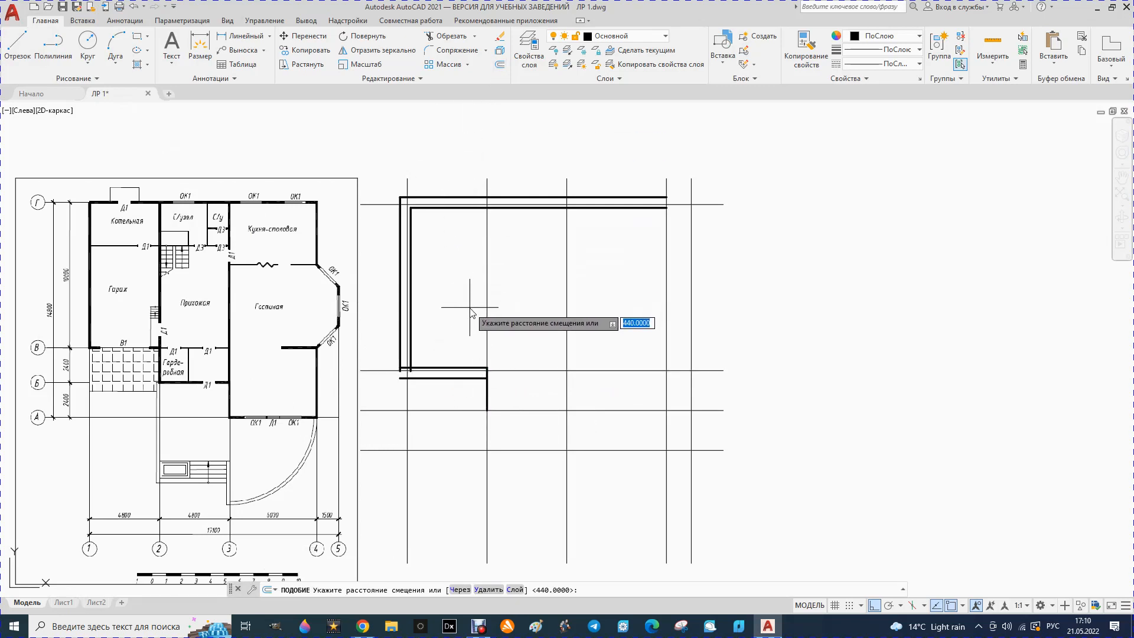
key("Return")
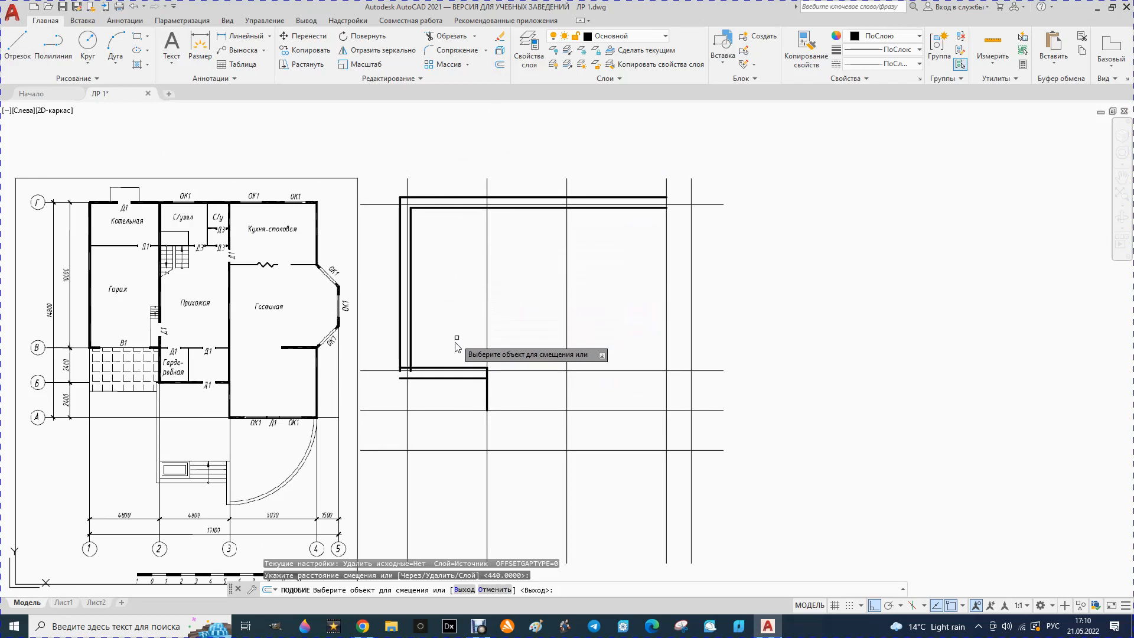
left_click(486, 391)
left_click(471, 396)
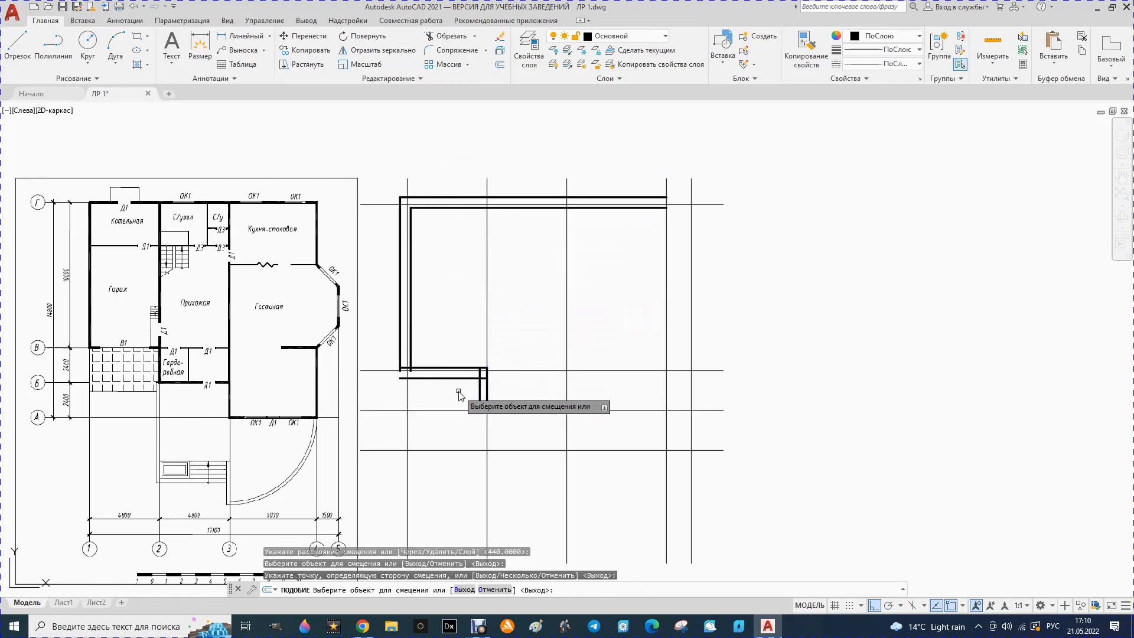
Offset the wall line on axis 2 by 200 mm toward the inside and delete the original line on the axis
left_click(500, 66)
type("200")
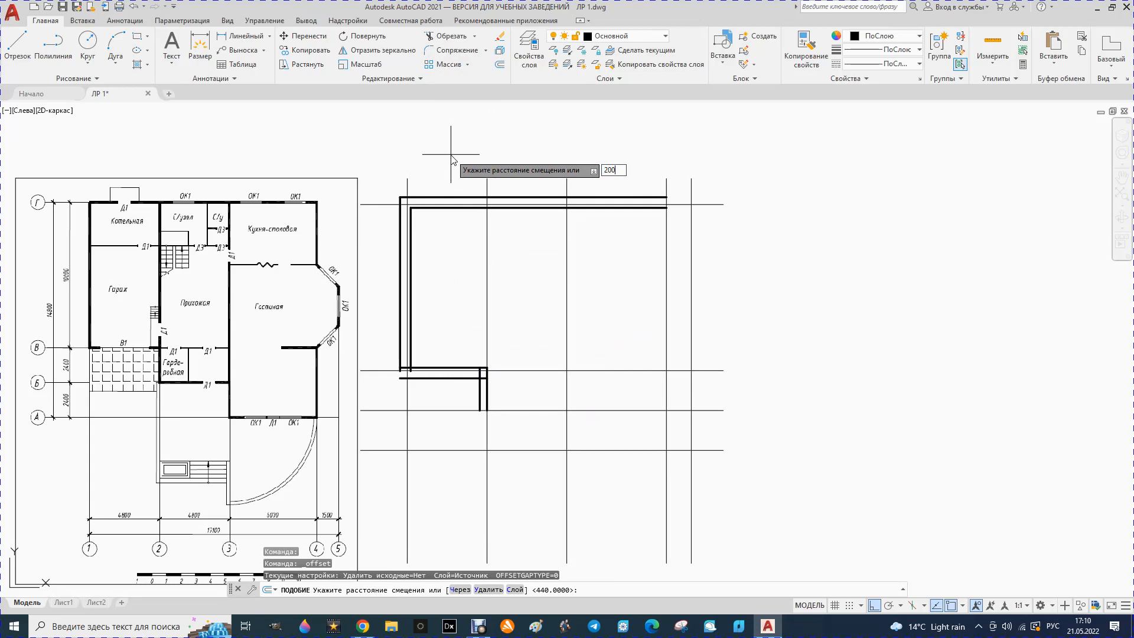
key("Return")
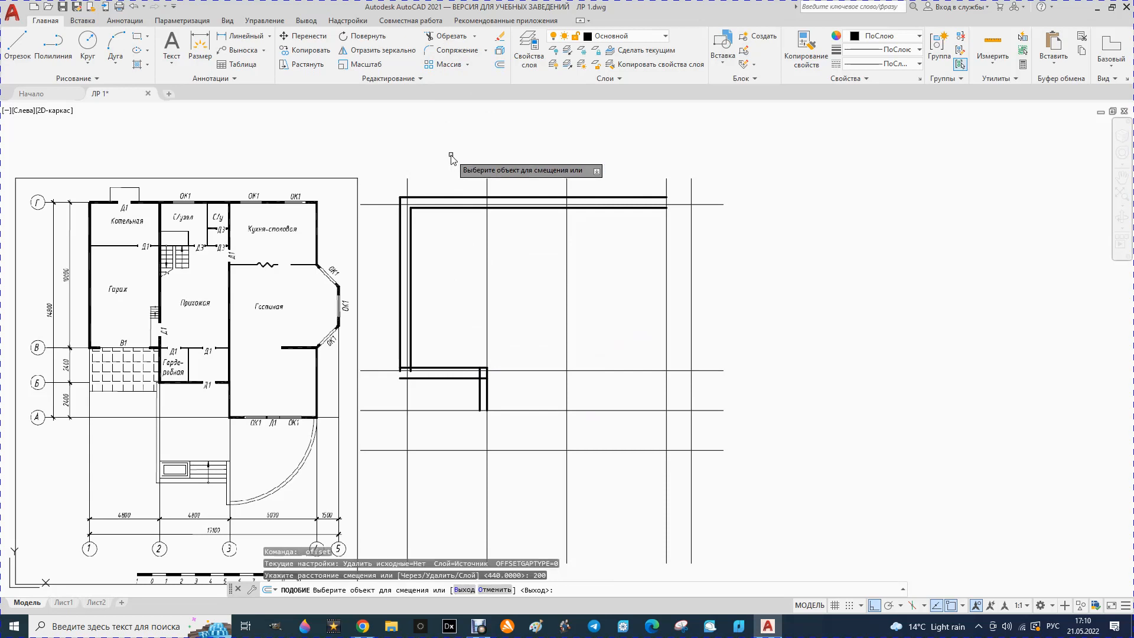
left_click(489, 394)
left_click(499, 423)
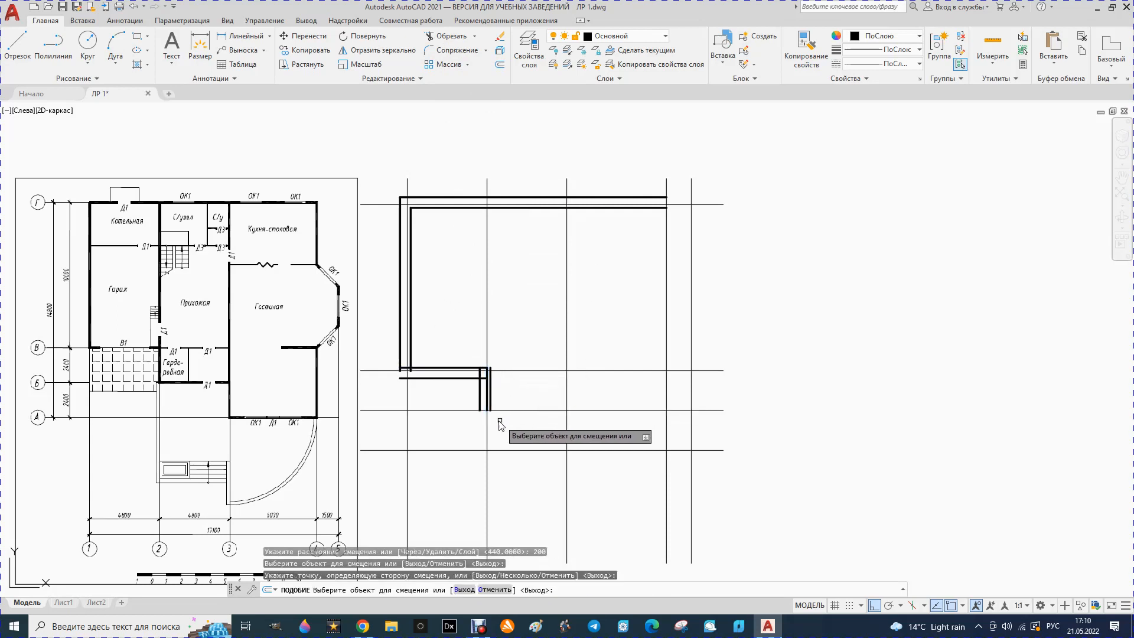
key("Escape")
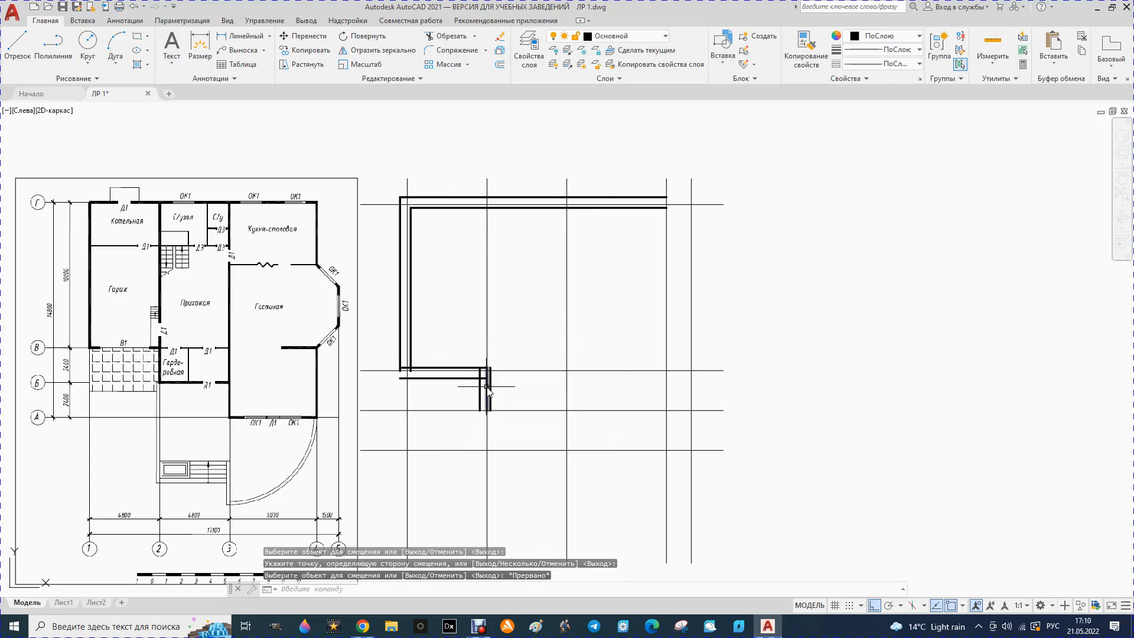
left_click(488, 390)
key("Return")
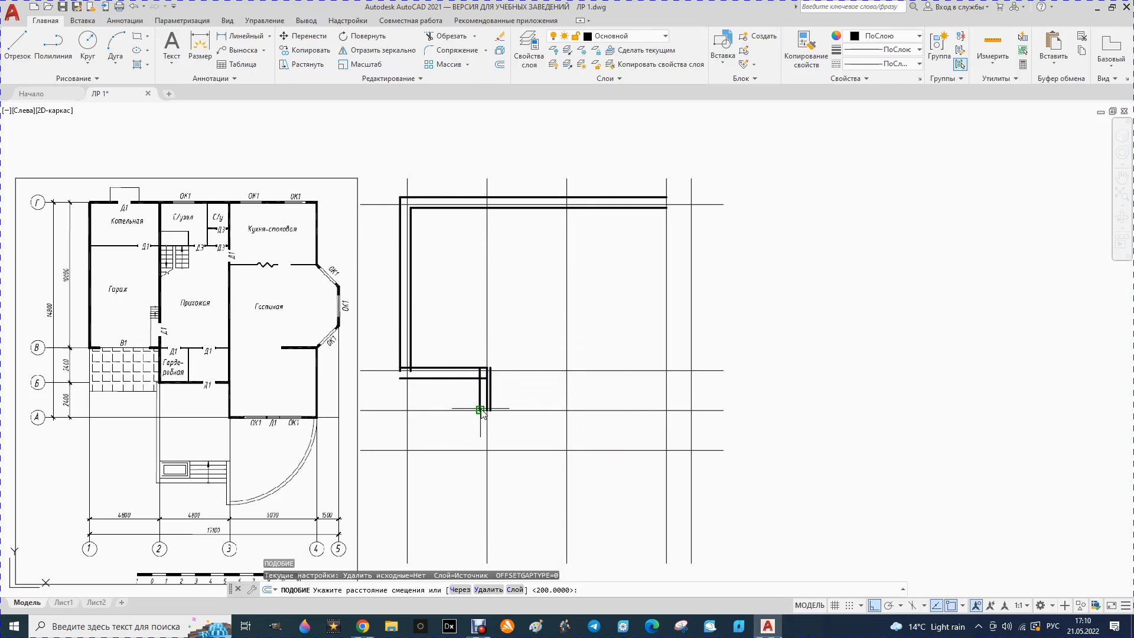
key("Escape")
left_click(487, 400)
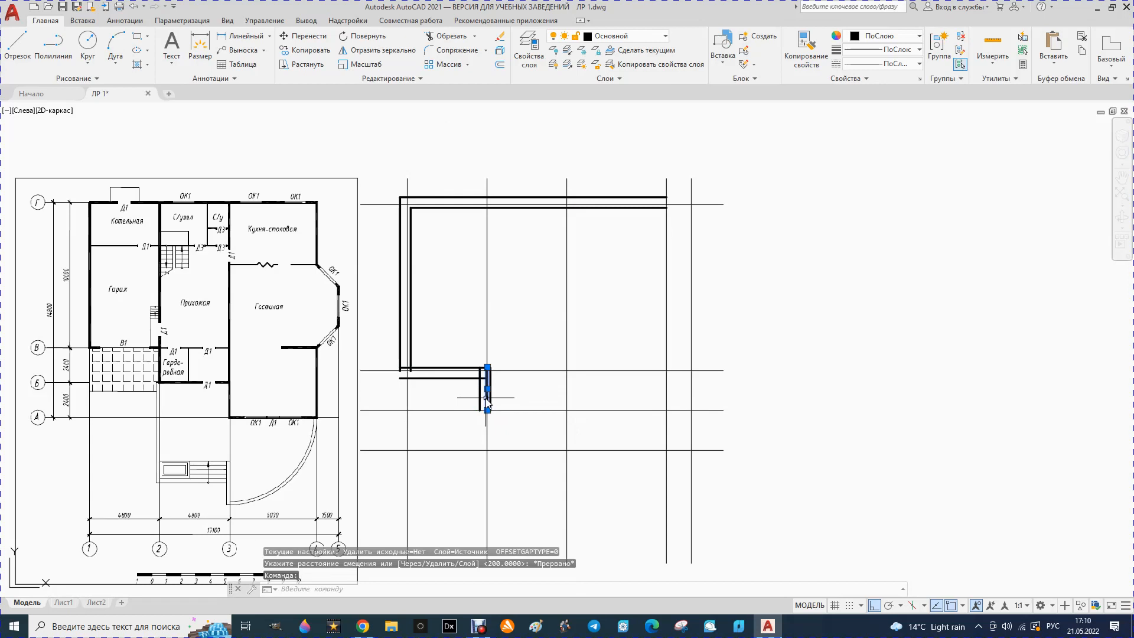
key("Delete")
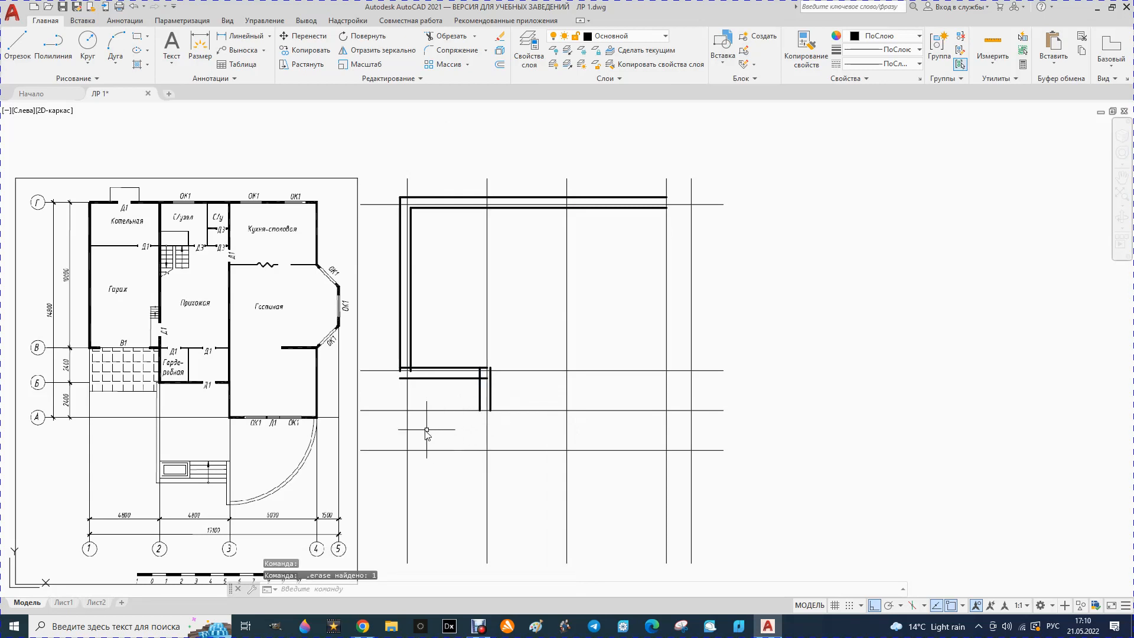
Draw a wall line along axis Б from the outer wall line at axis 2 to axis 3
left_click(18, 46)
left_click(481, 410)
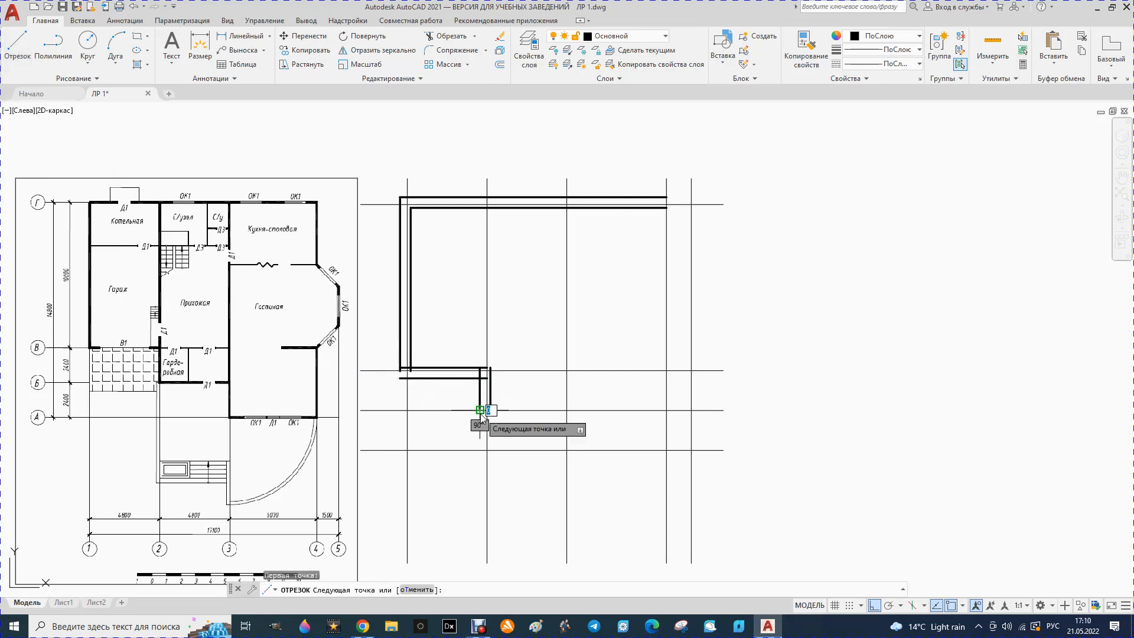
left_click(568, 410)
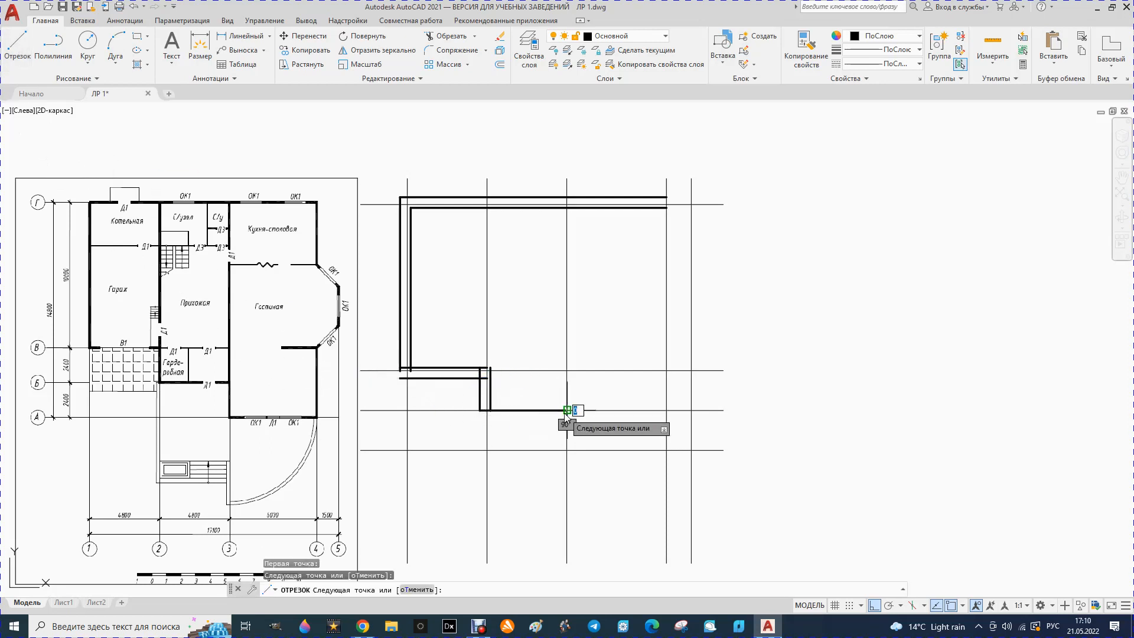
key("Escape")
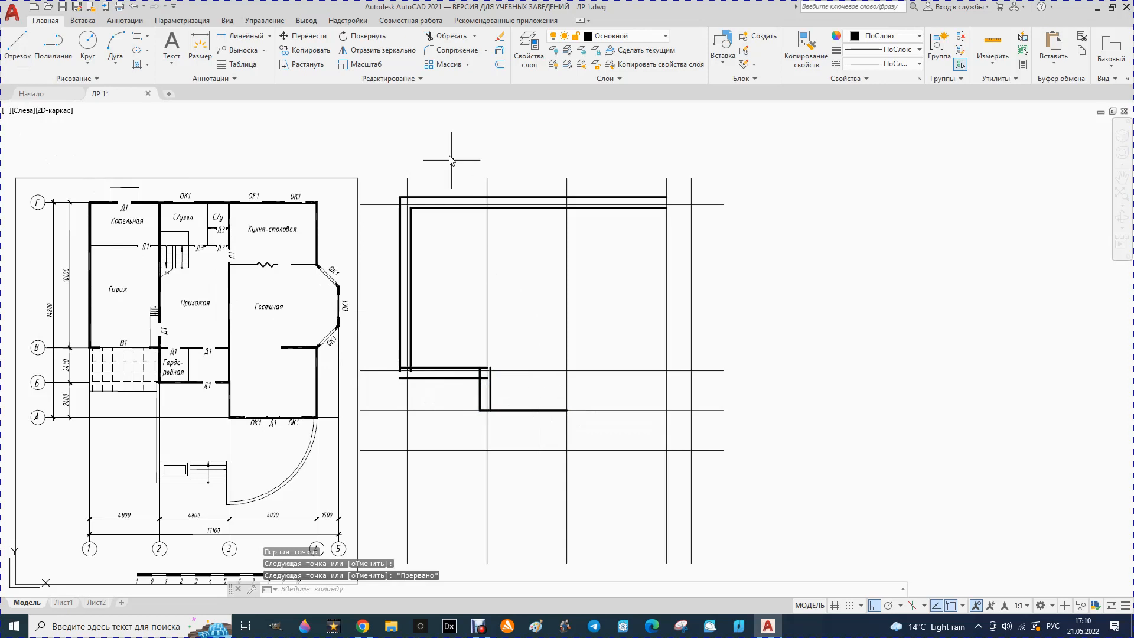
Offset the wall line on axis Б by 200 mm toward the inside of the building
left_click(500, 65)
key("Return")
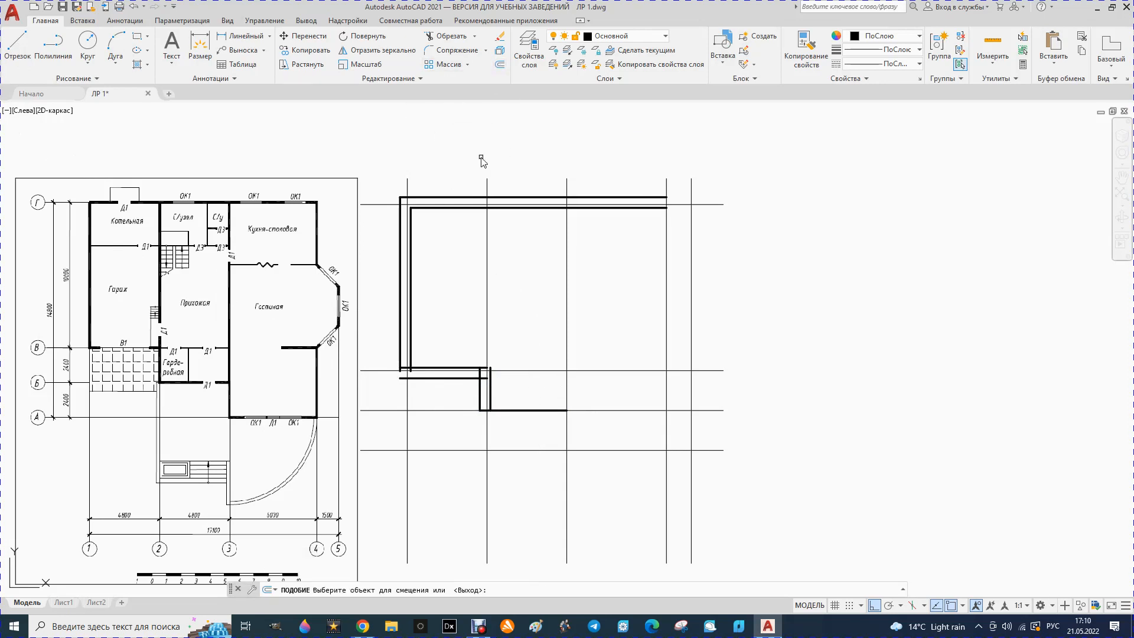
left_click(507, 410)
left_click(518, 370)
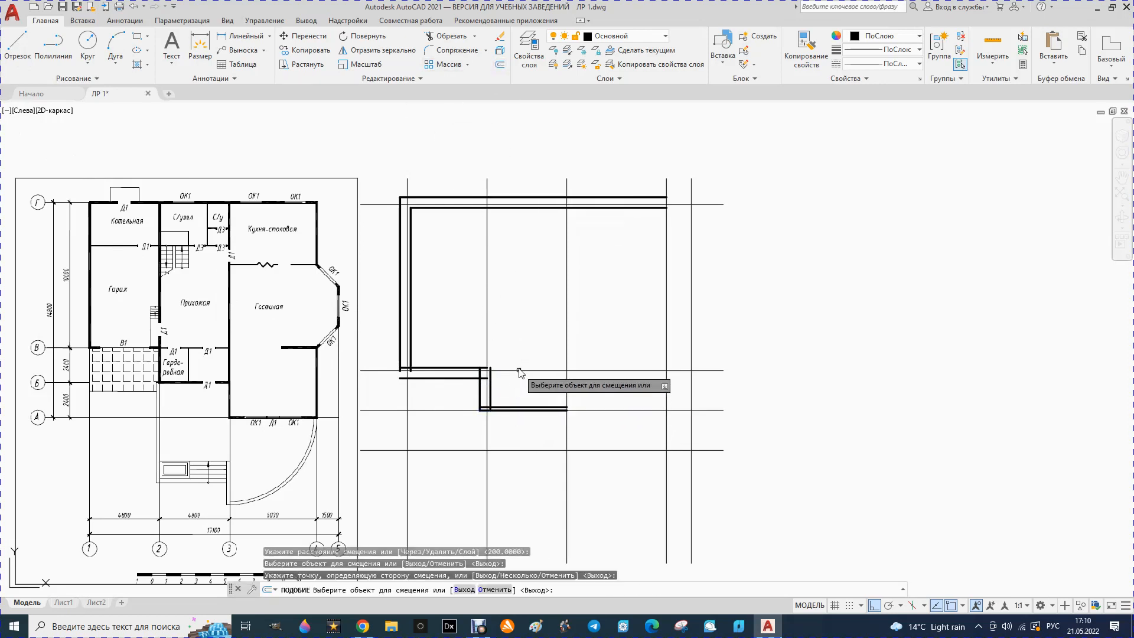
Offset the wall line on axis Б by 440 mm toward the outside and delete the original line on the axis
left_click(500, 65)
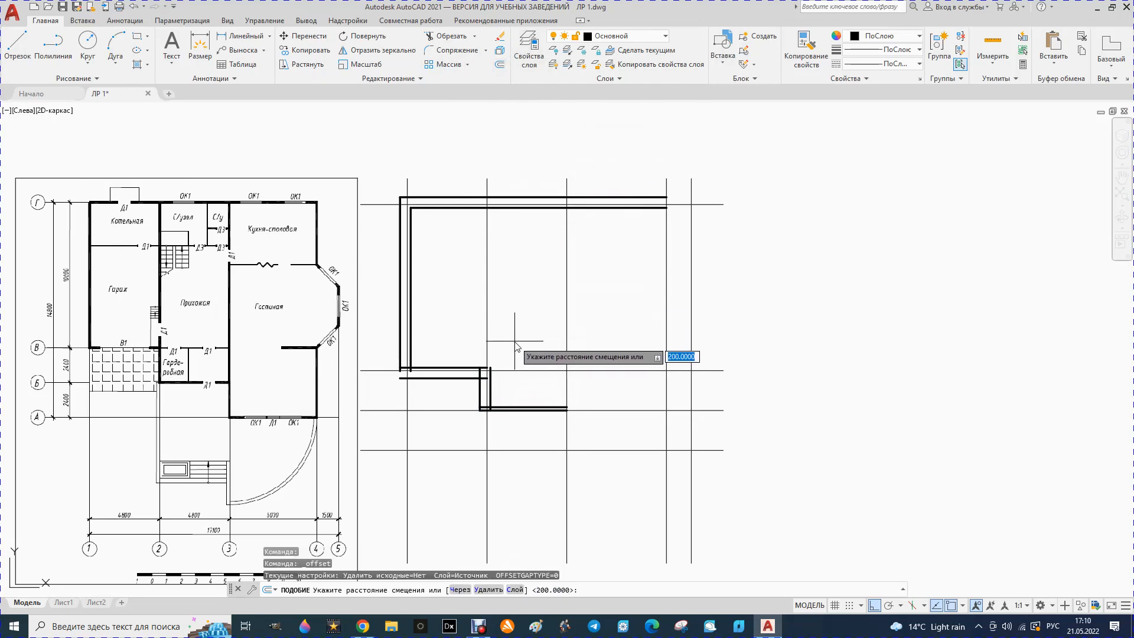
type("440")
key("Return")
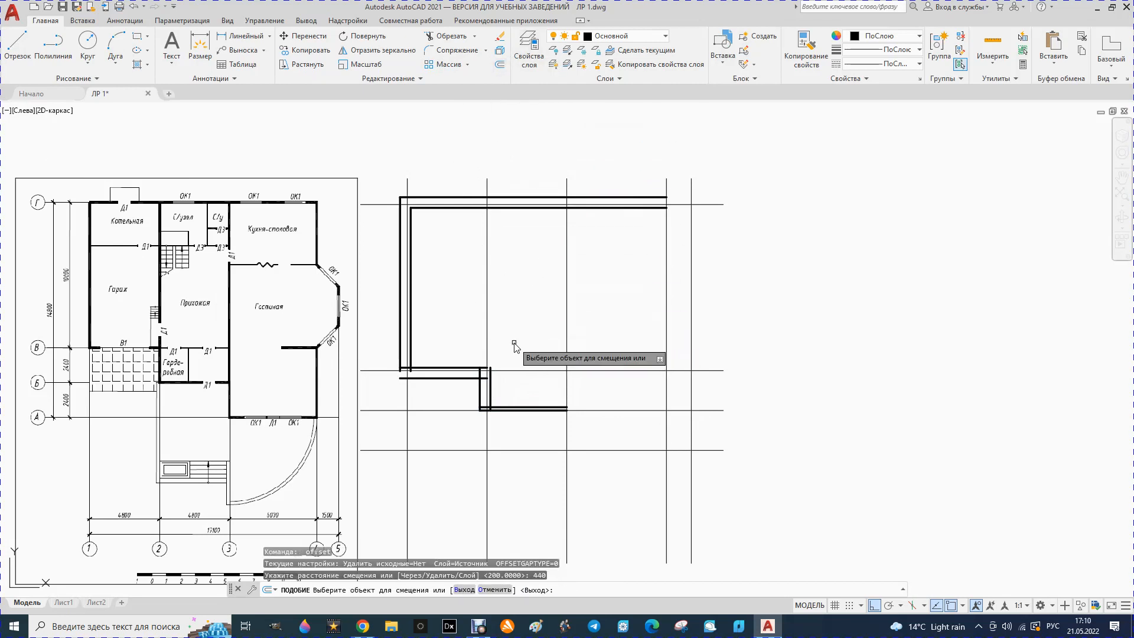
left_click(506, 412)
left_click(502, 437)
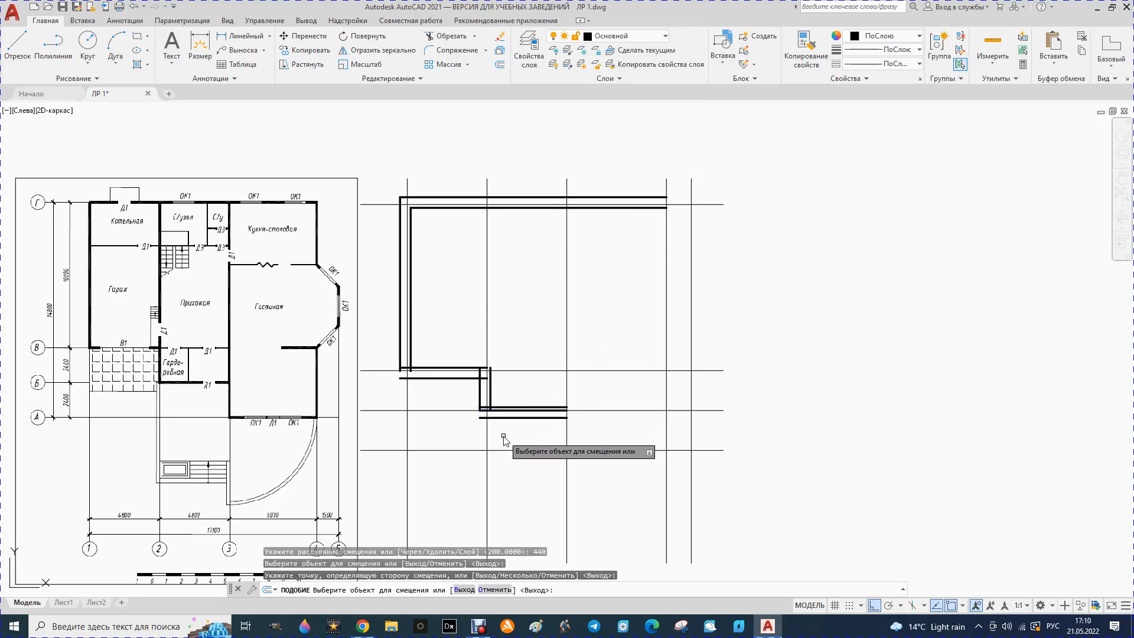
key("Escape")
key("Escape")
left_click(511, 409)
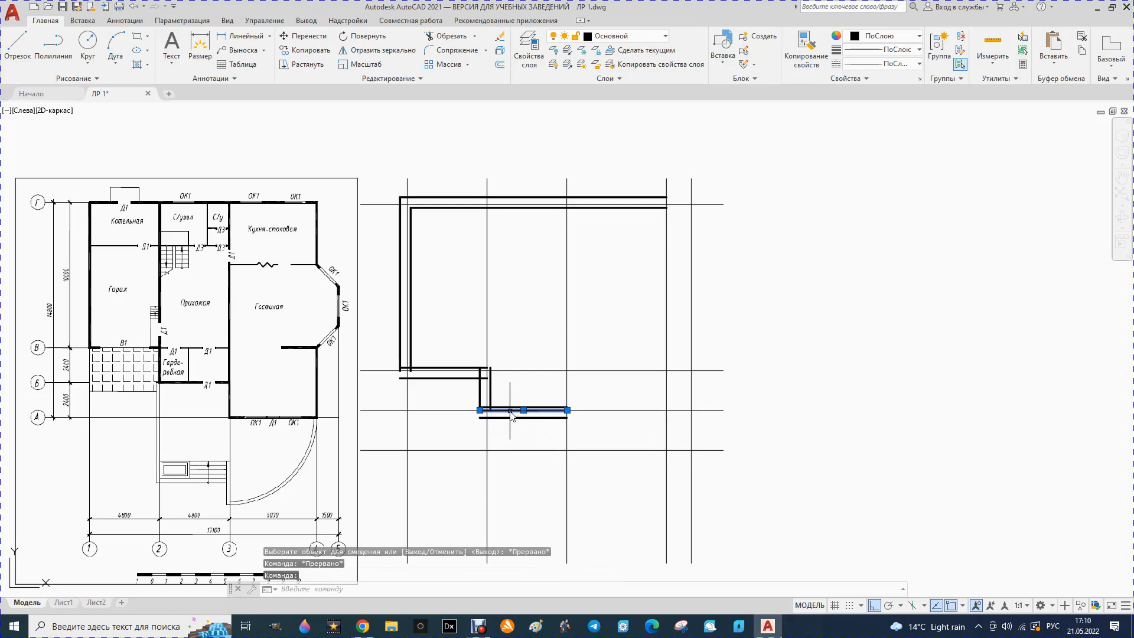
key("Delete")
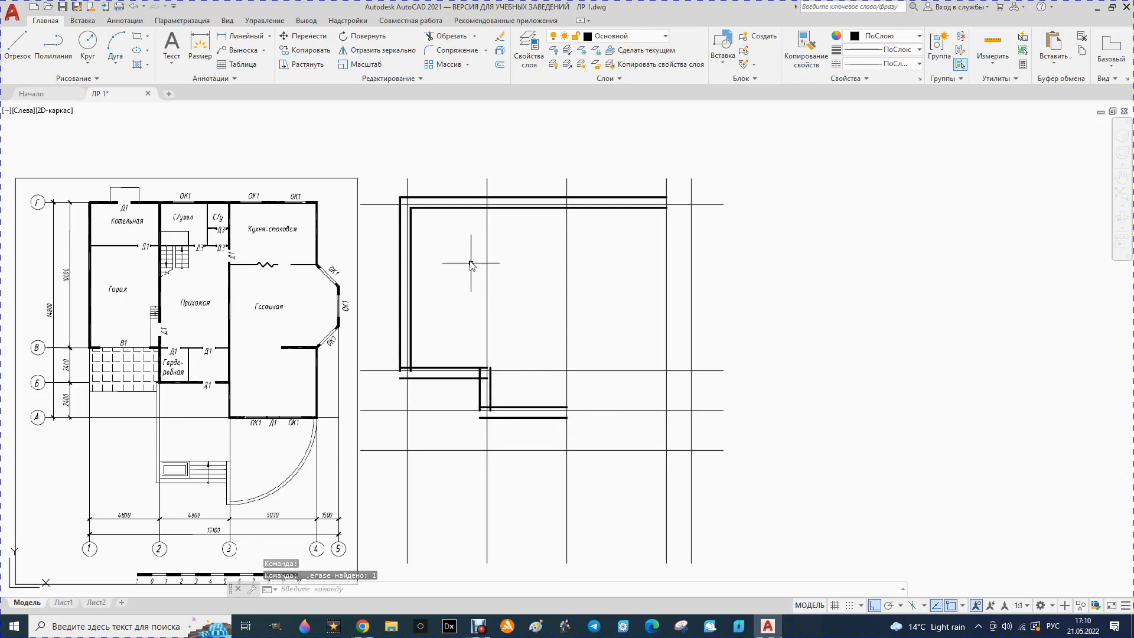
left_click(17, 45)
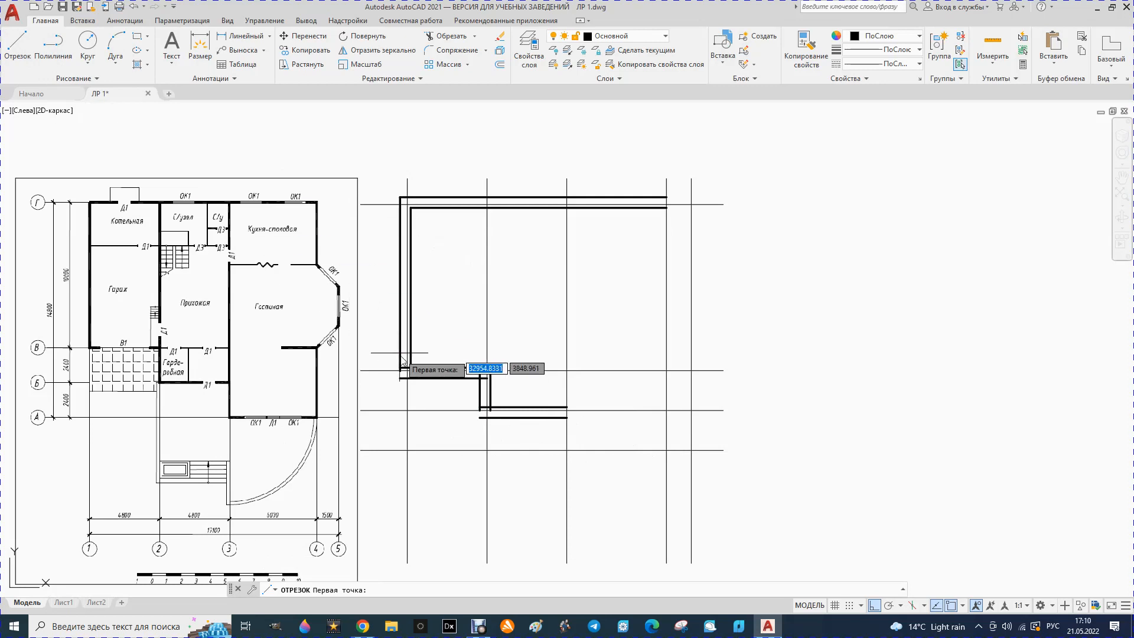
left_click(568, 408)
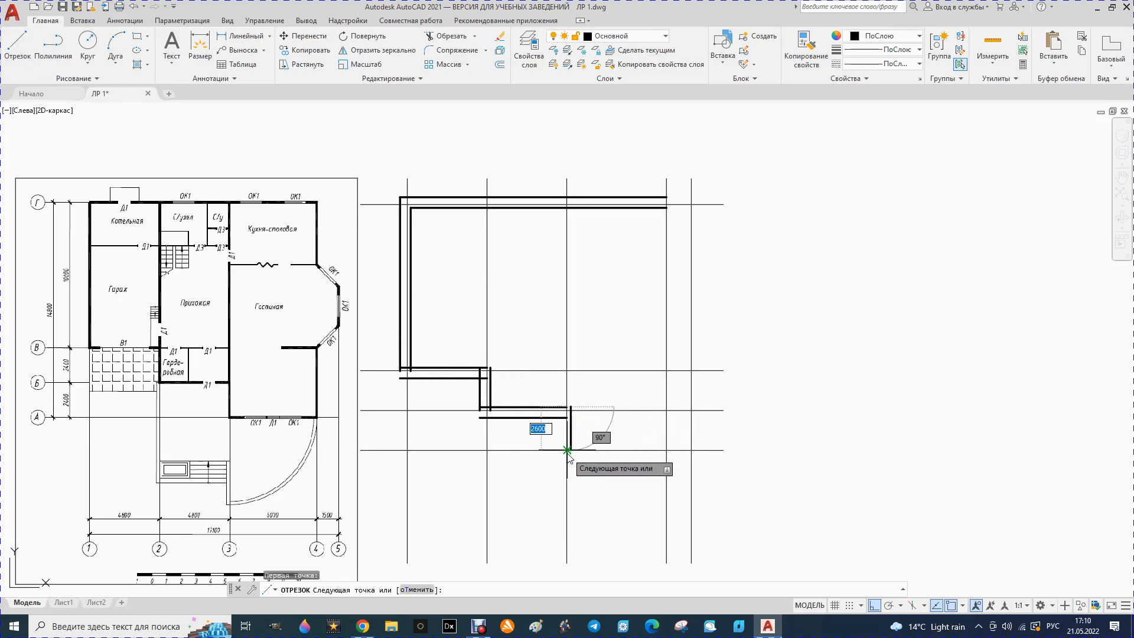
key("Escape")
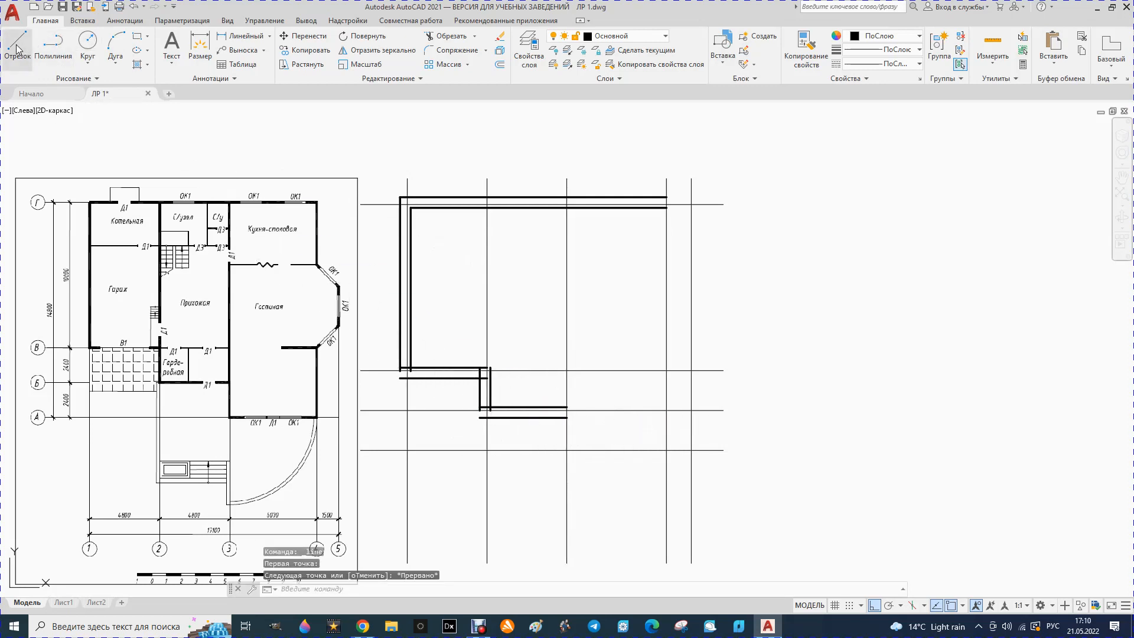
Draw a wall line along axis 3 from the end of the inner wall line near axis Б down to axis А
left_click(17, 50)
scroll(505, 394, "up", 2)
left_click(603, 415)
left_click(599, 479)
key("Escape")
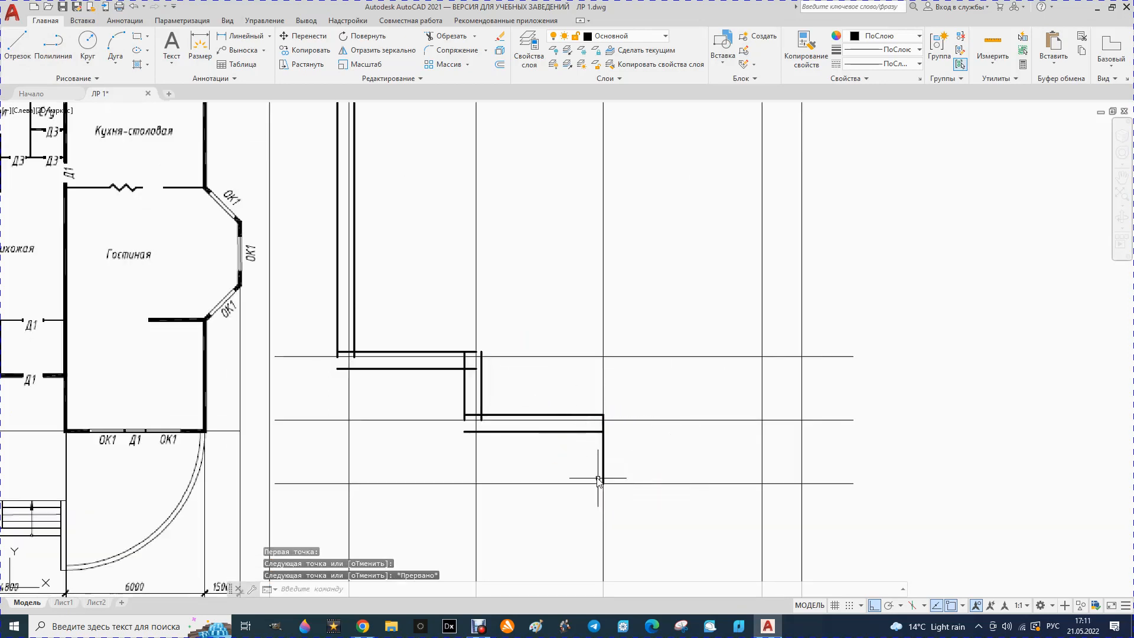
Offset the wall line on axis 3 by 440 mm toward the outside of the building
left_click(500, 65)
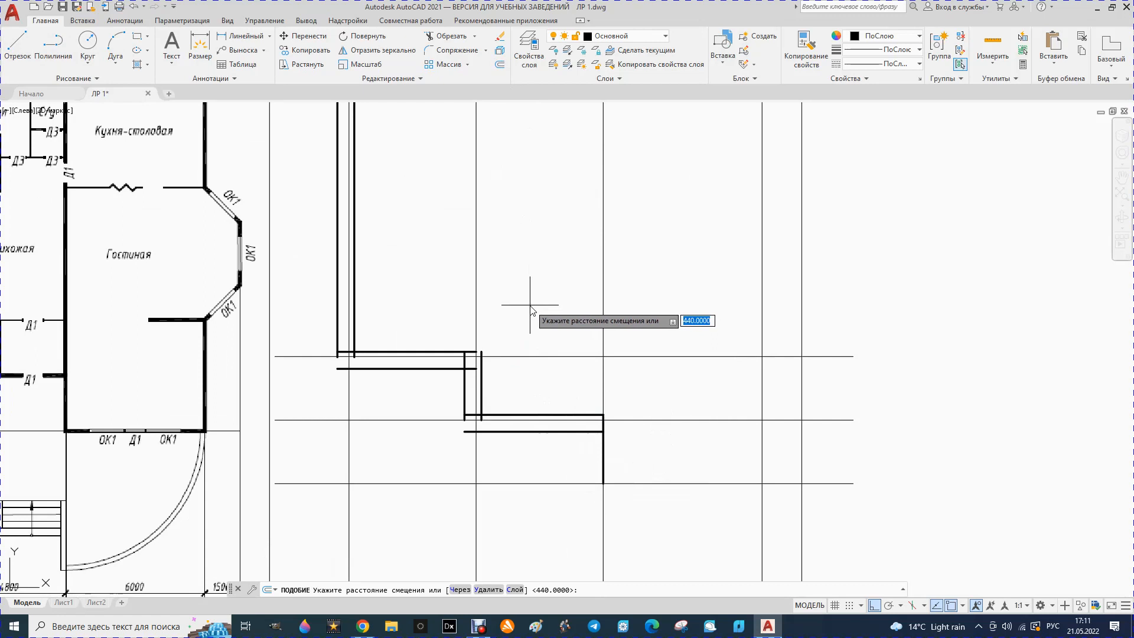
key("Return")
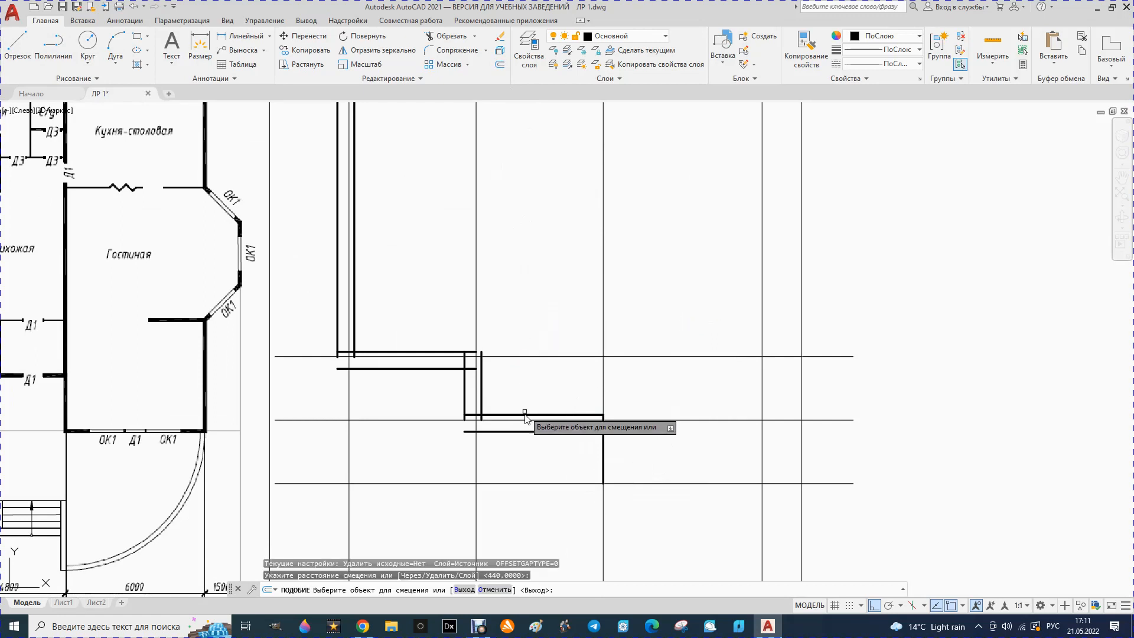
left_click(604, 462)
left_click(562, 462)
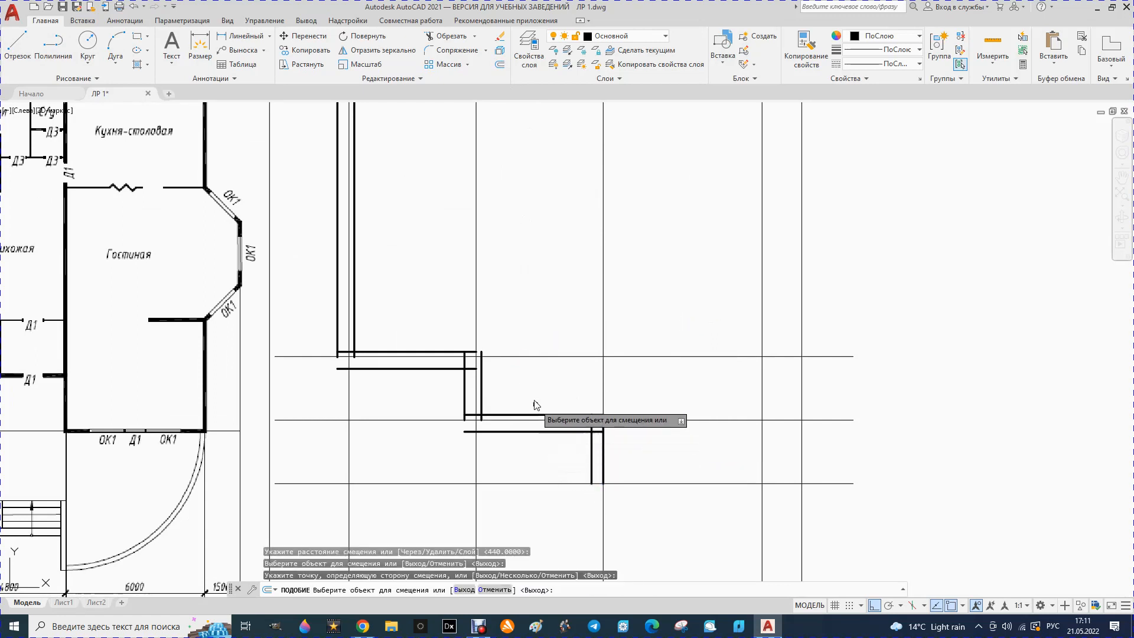
Offset the wall line on axis 3 by 200 mm toward the inside and delete the original line on the axis
left_click(500, 66)
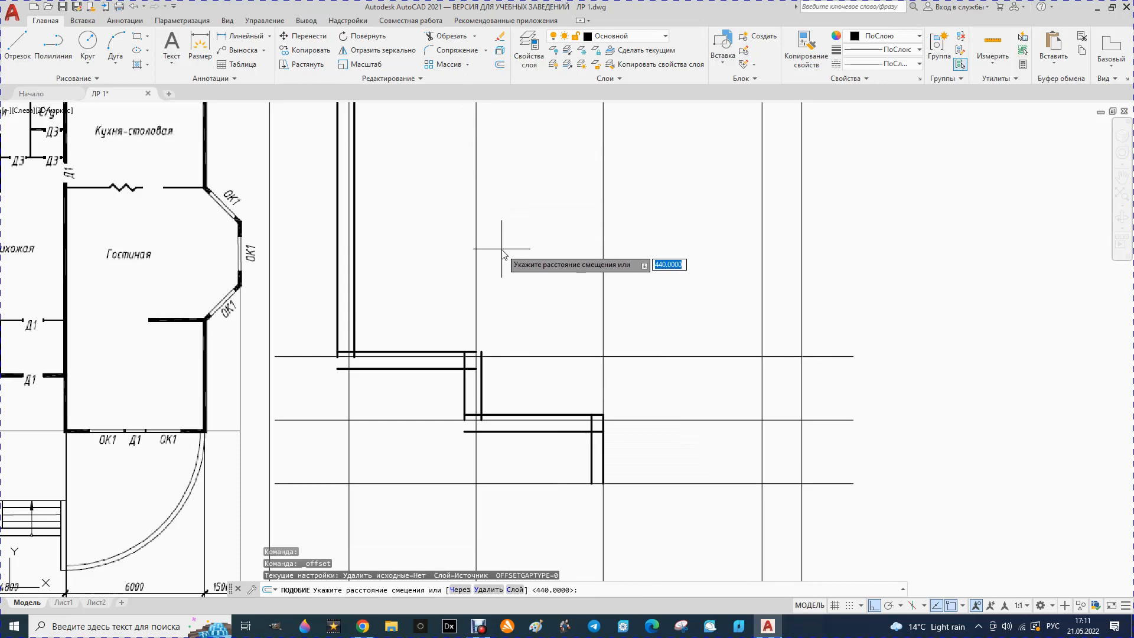
type("200")
key("Return")
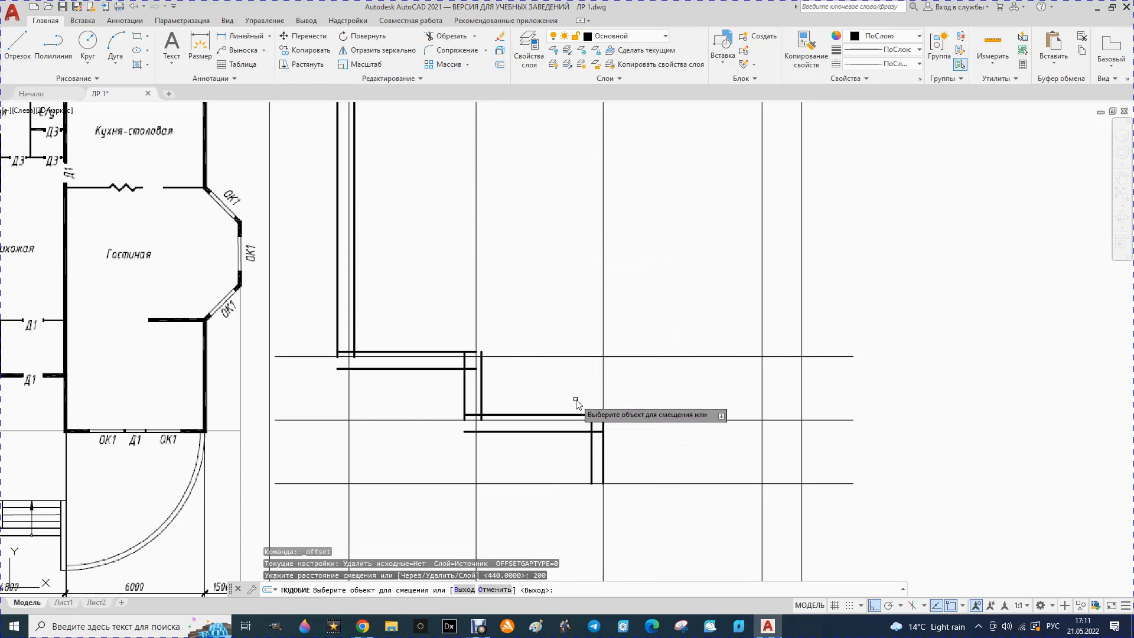
left_click(603, 459)
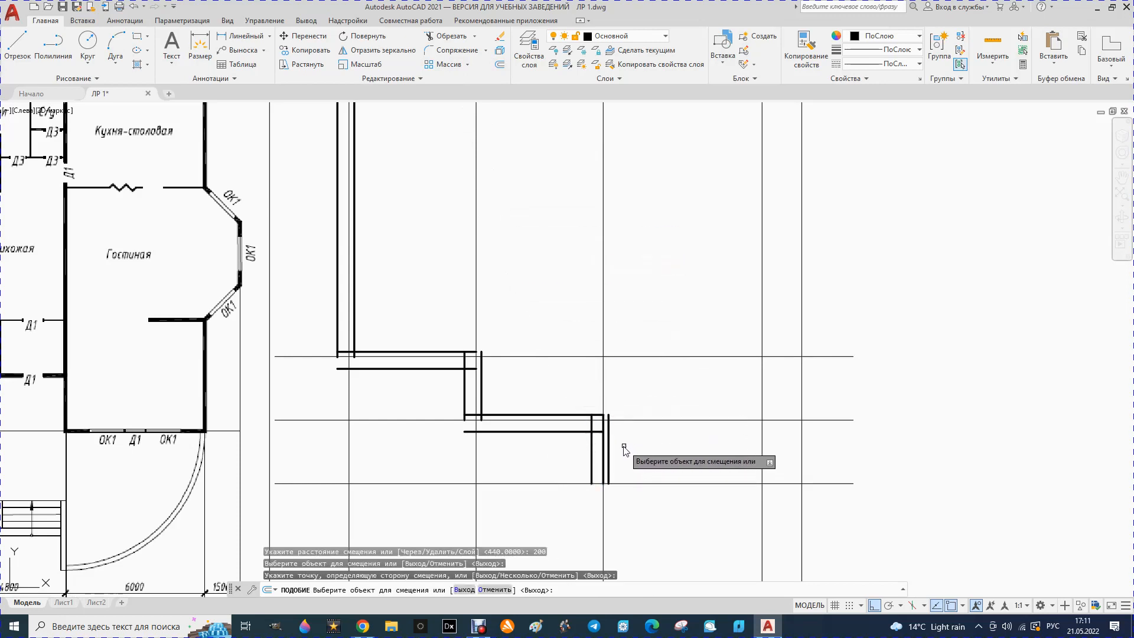
key("Escape")
left_click(607, 453)
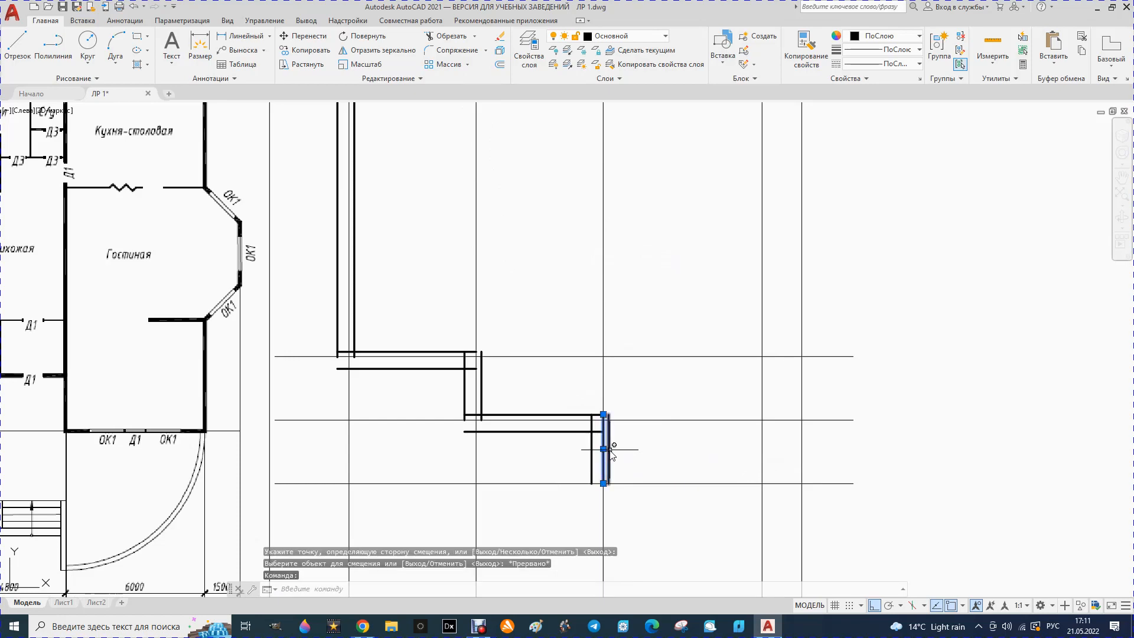
key("Delete")
Draw a wall line along axis А from the outer wall line at axis 3 to axis 4
scroll(500, 385, "down", 4)
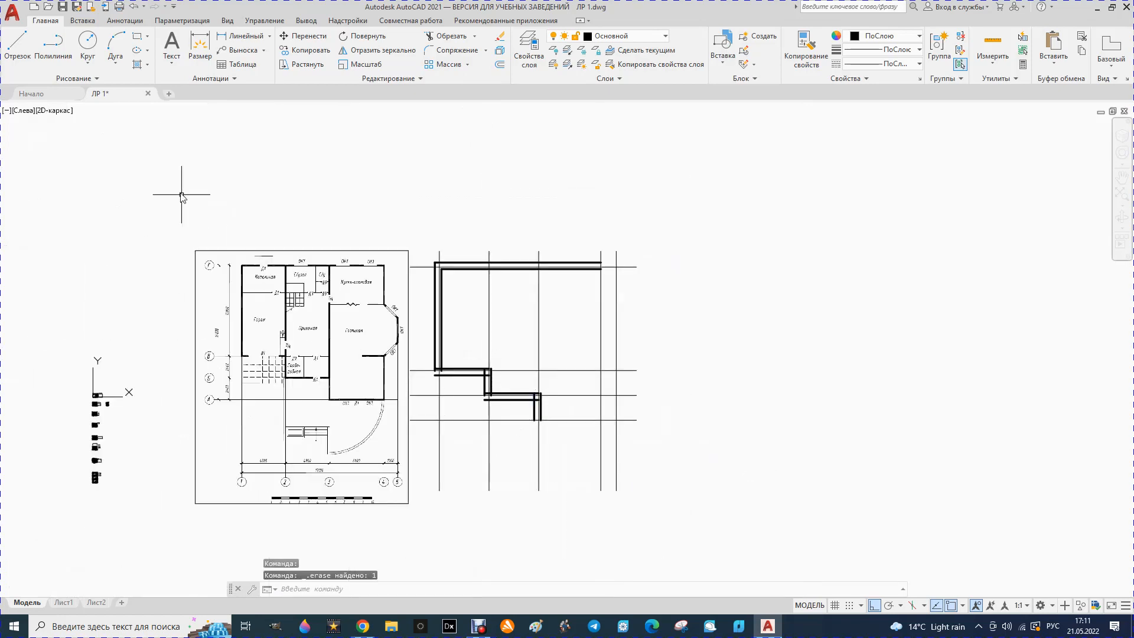
left_click(16, 46)
scroll(484, 401, "up", 2)
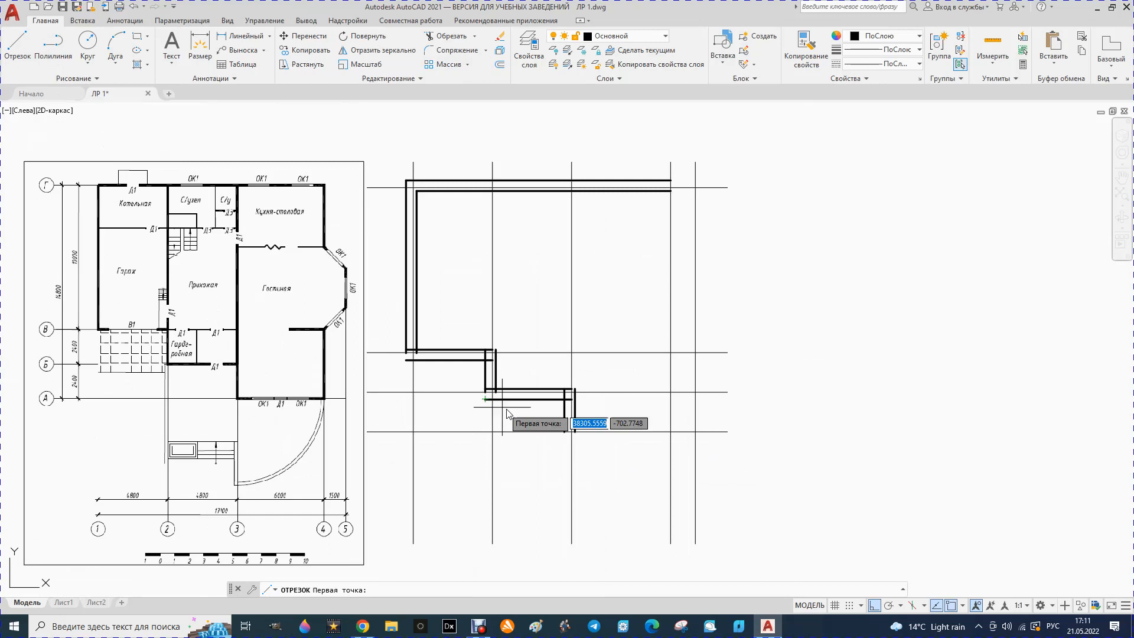
left_click(565, 431)
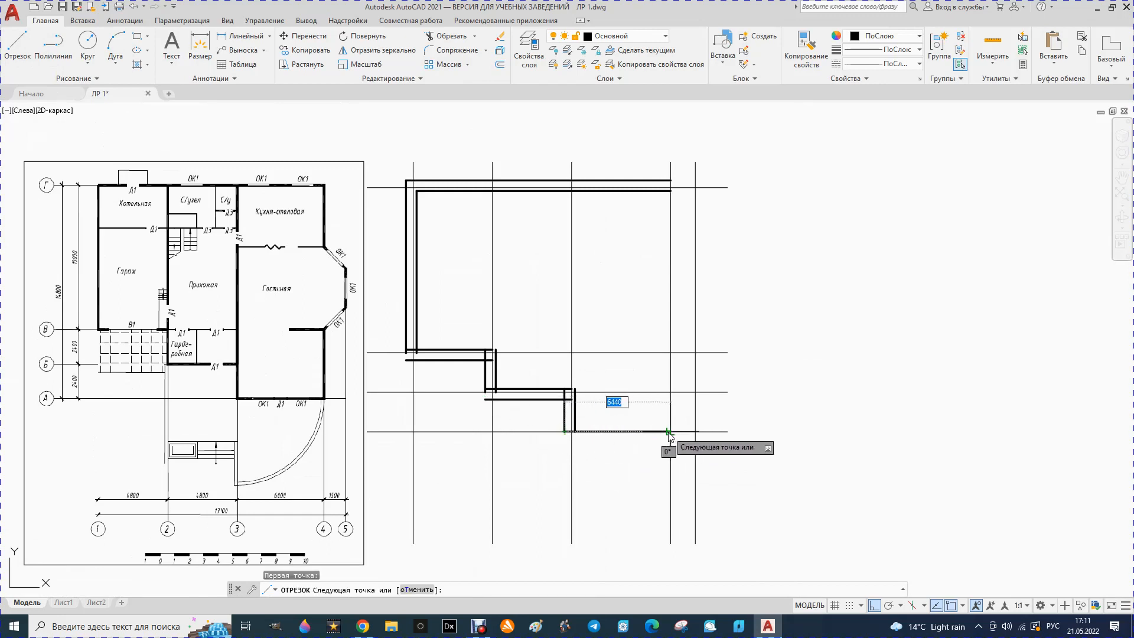
left_click(672, 432)
key("Escape")
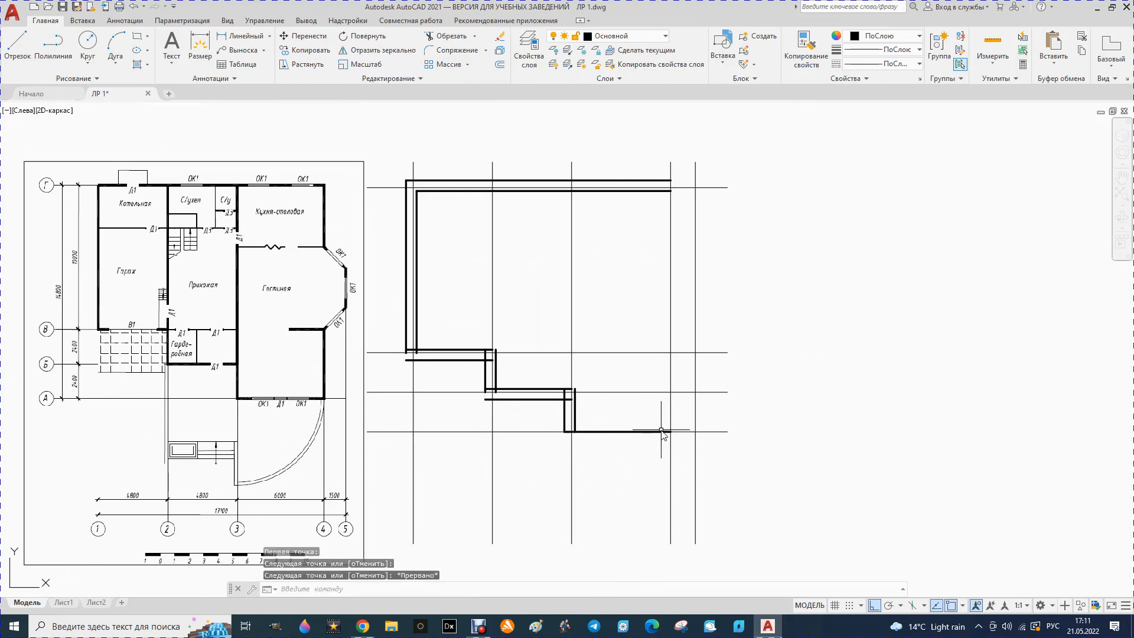
Offset the wall line on axis А by 200 mm toward the inside of the building
left_click(502, 70)
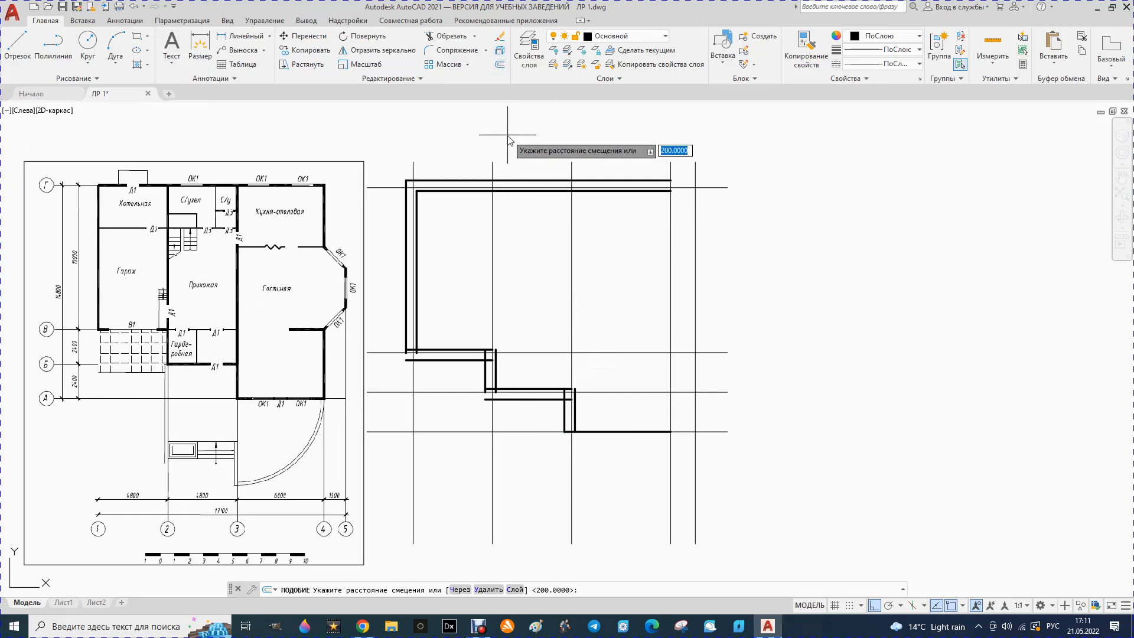
key("Return")
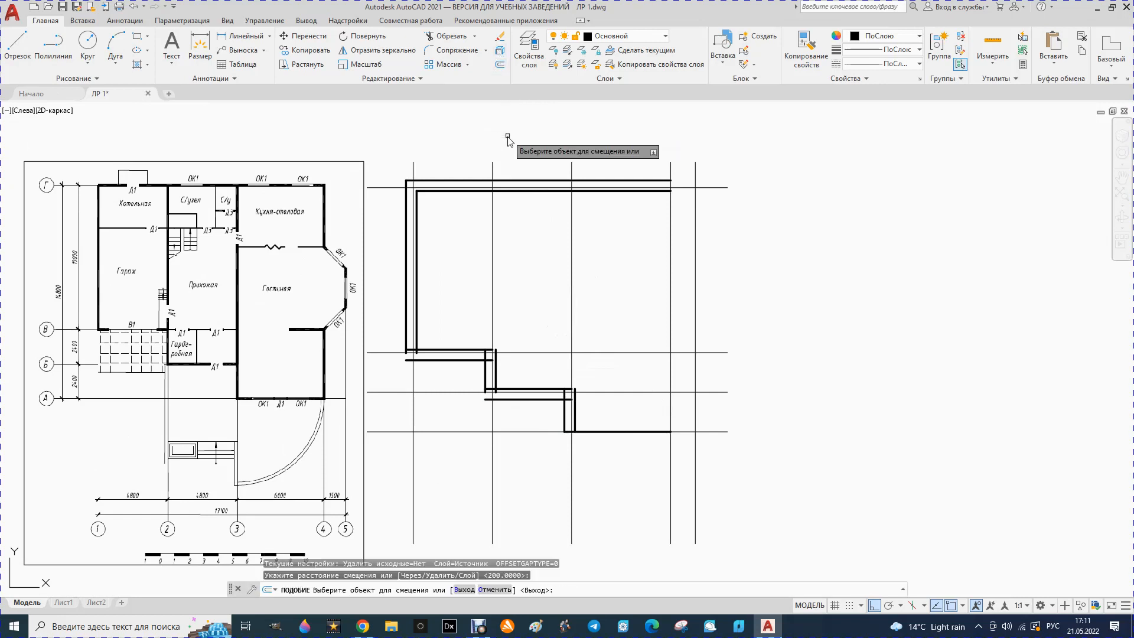
left_click(587, 433)
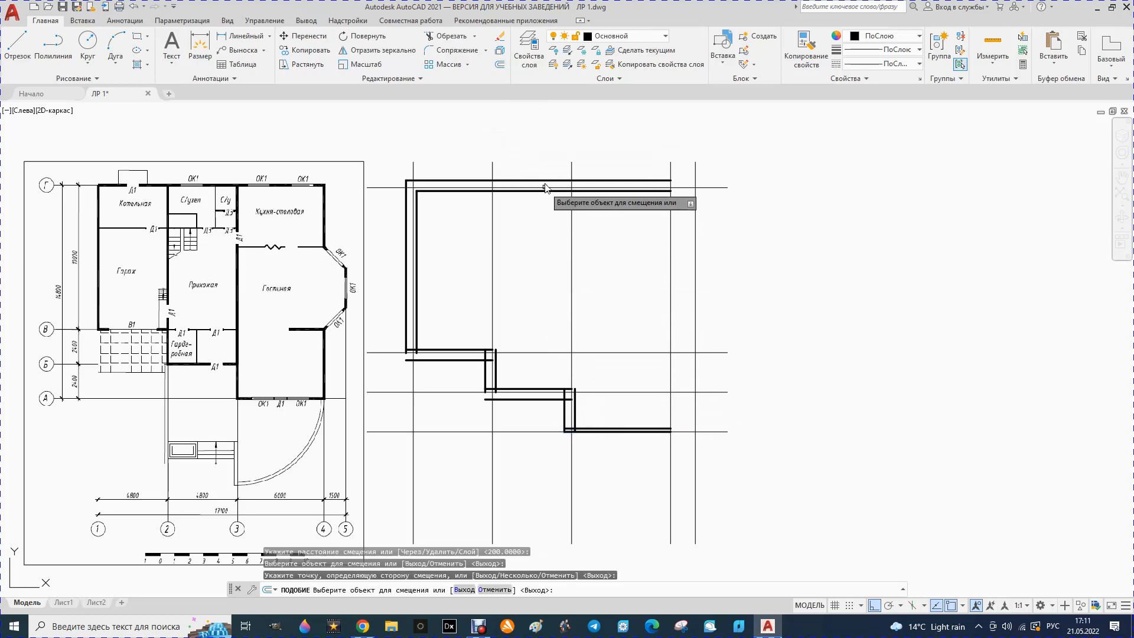
Offset the wall line on axis А by 440 mm toward the outside and delete the original line on the axis
left_click(499, 63)
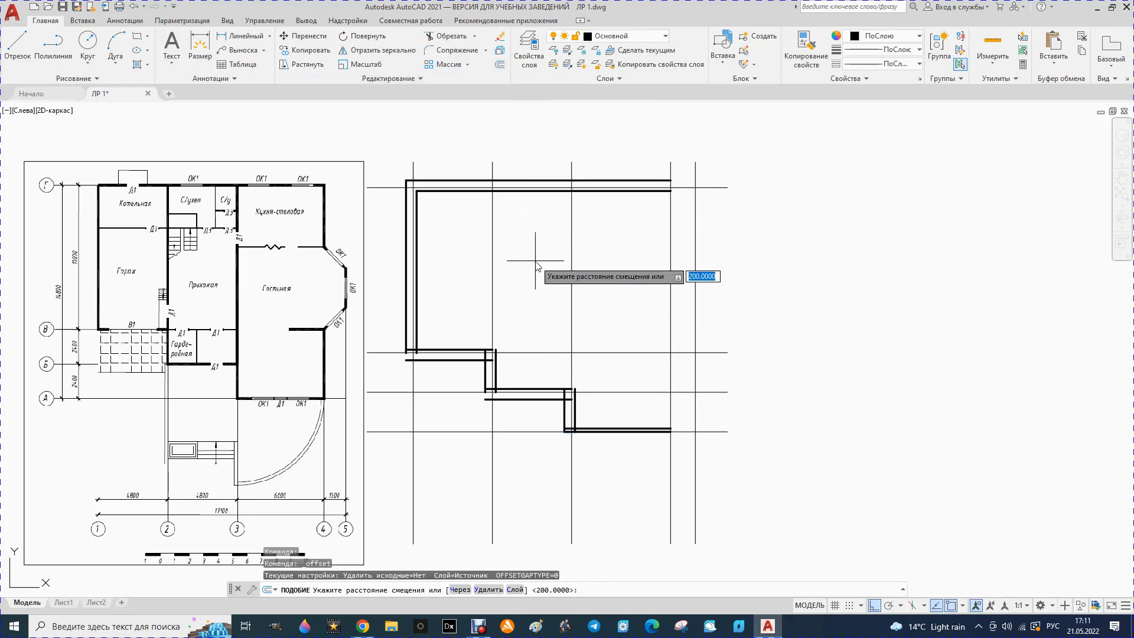
key("Return")
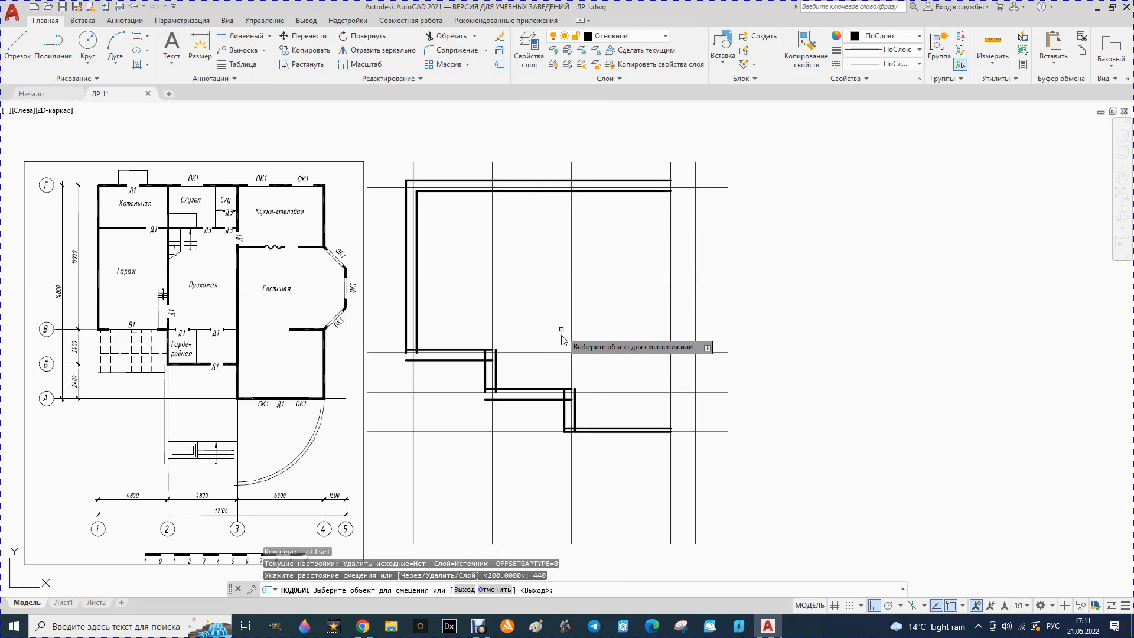
left_click(604, 432)
left_click(604, 447)
key("Escape")
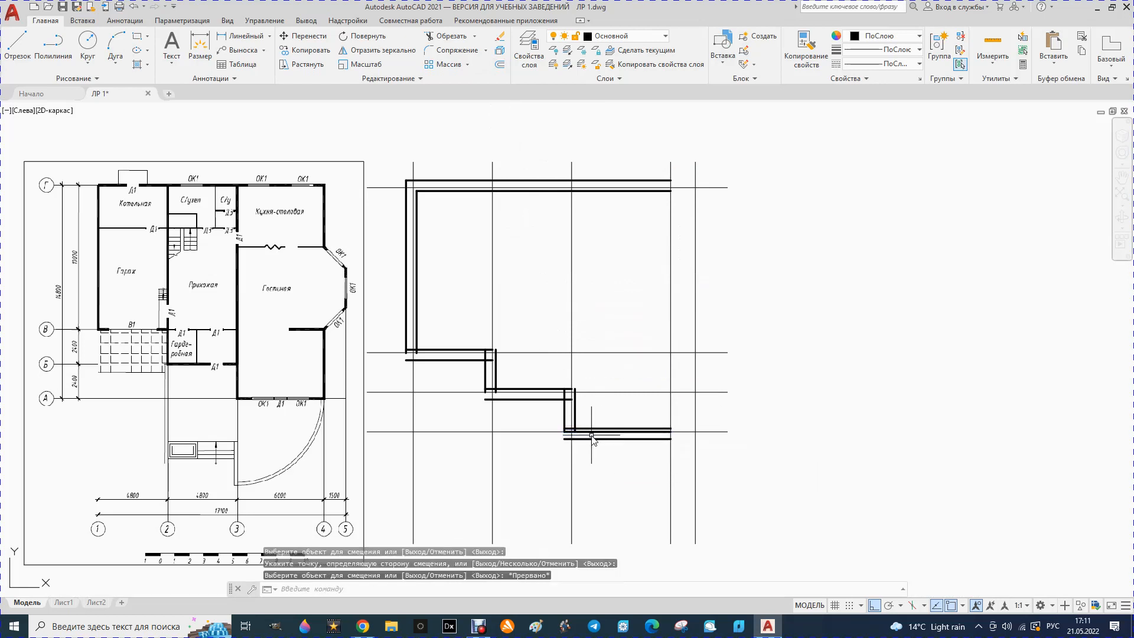
left_click(592, 431)
key("Delete")
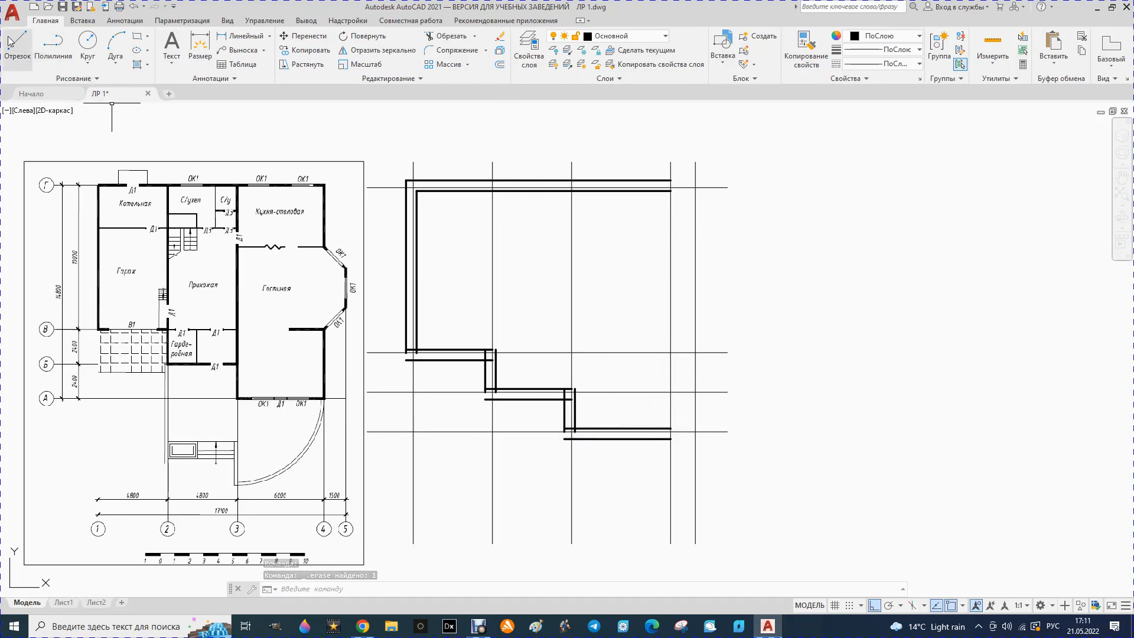
Draw a wall line along axis 4 from the outer wall line near axis А up to axis В
left_click(26, 47)
left_click(671, 439)
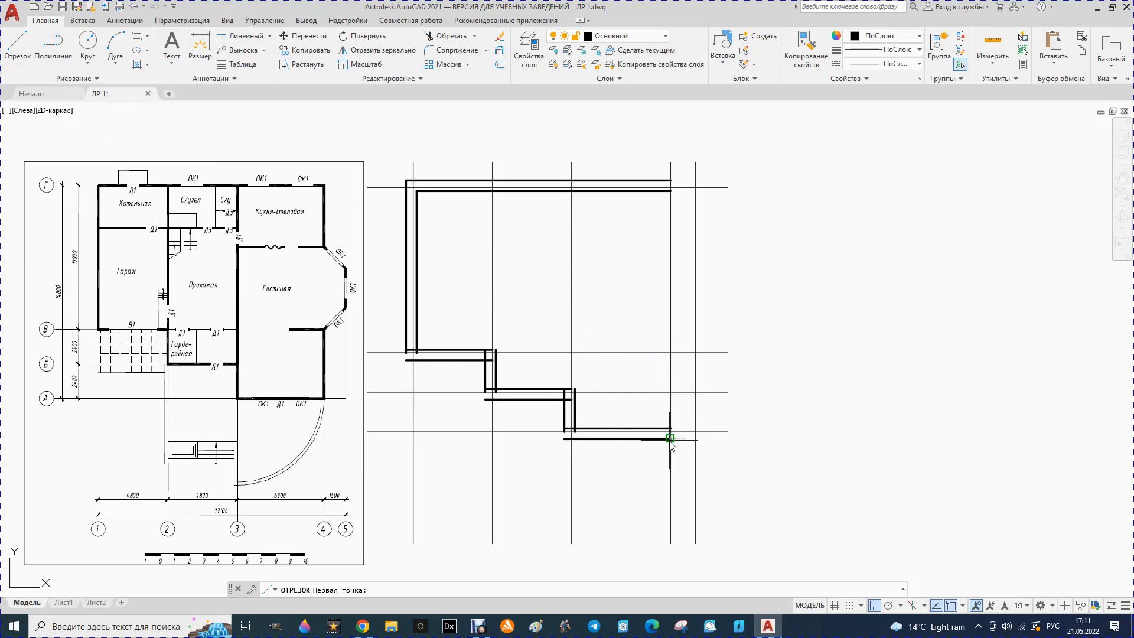
left_click(671, 353)
key("Escape")
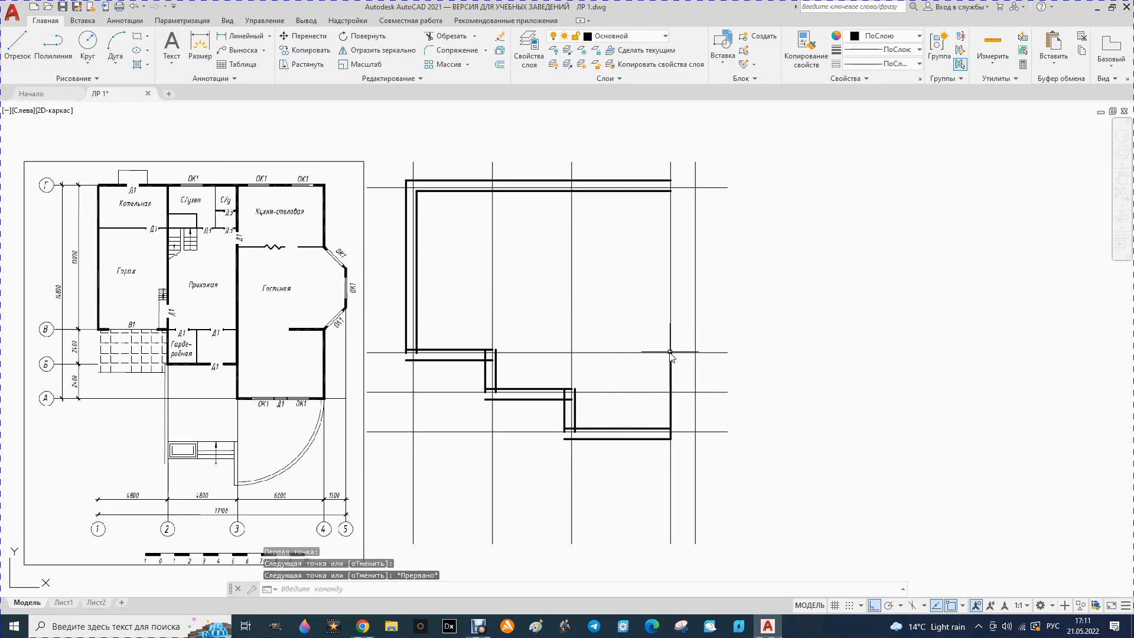
Offset the wall line on axis 4 by 440 mm toward the outside of the building
left_click(498, 66)
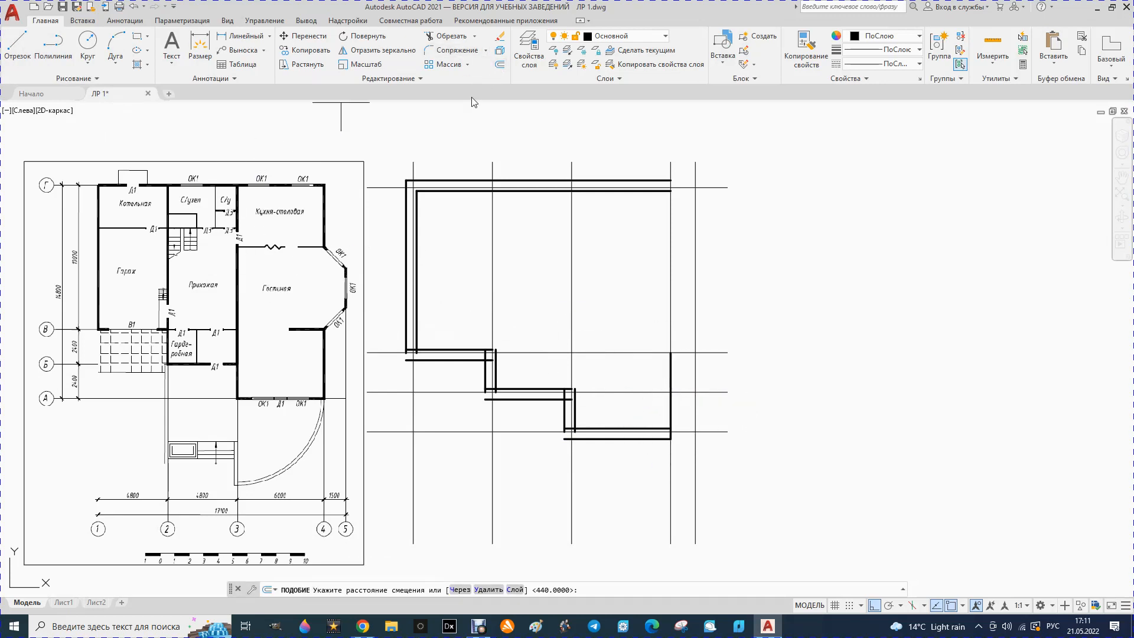
key("Return")
left_click(672, 414)
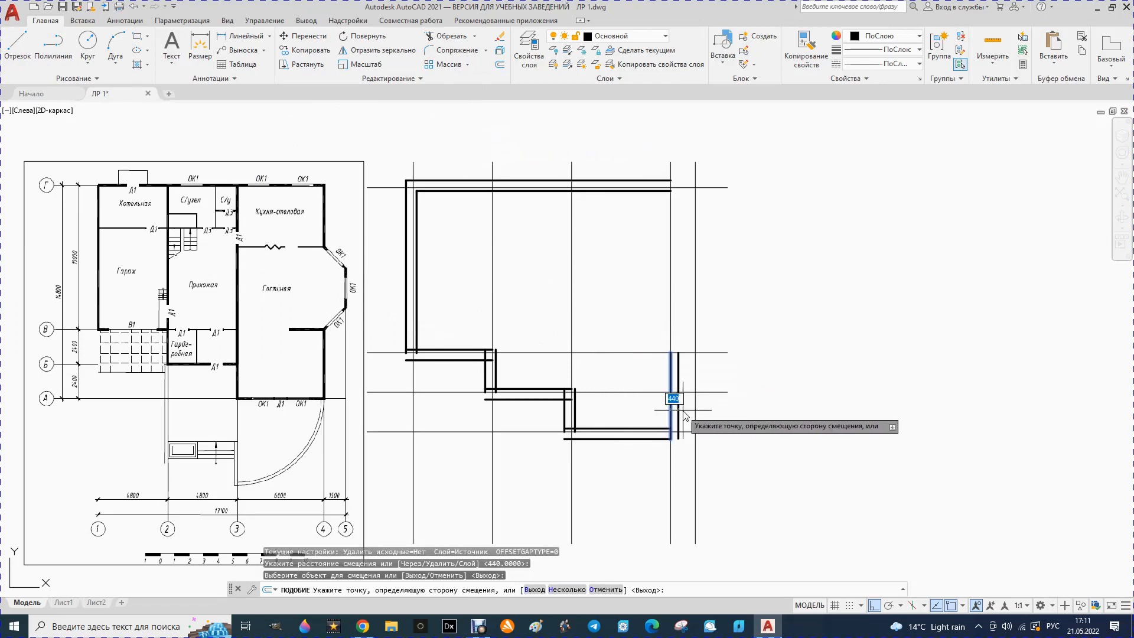
left_click(684, 415)
Offset the wall line on axis 4 by 200 mm toward the inside and delete the original line on the axis
left_click(500, 64)
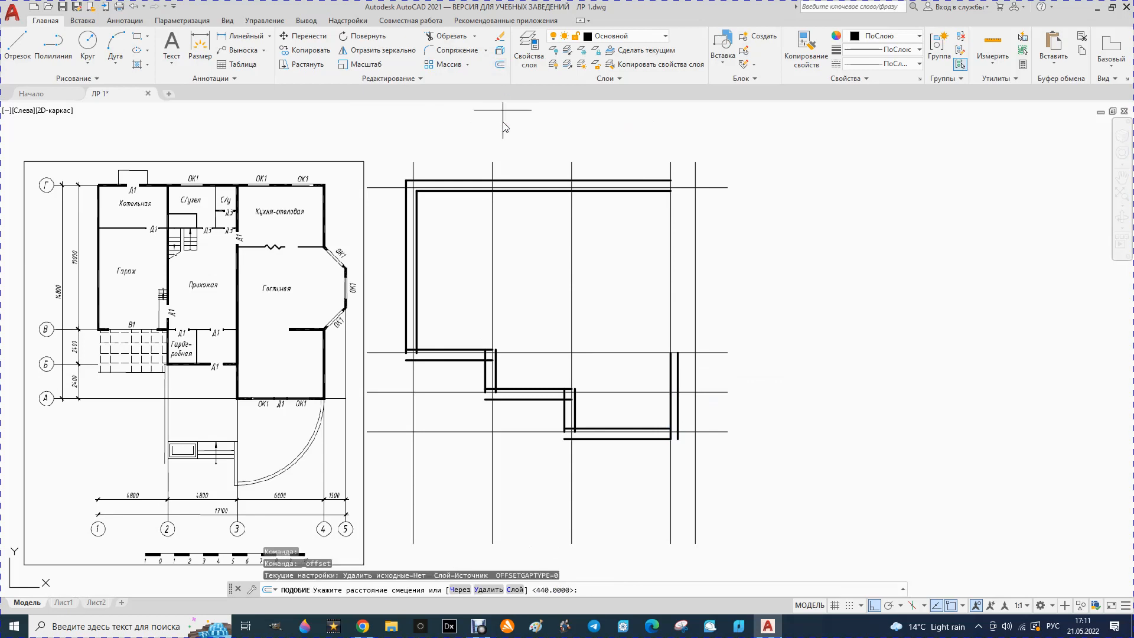
type("200")
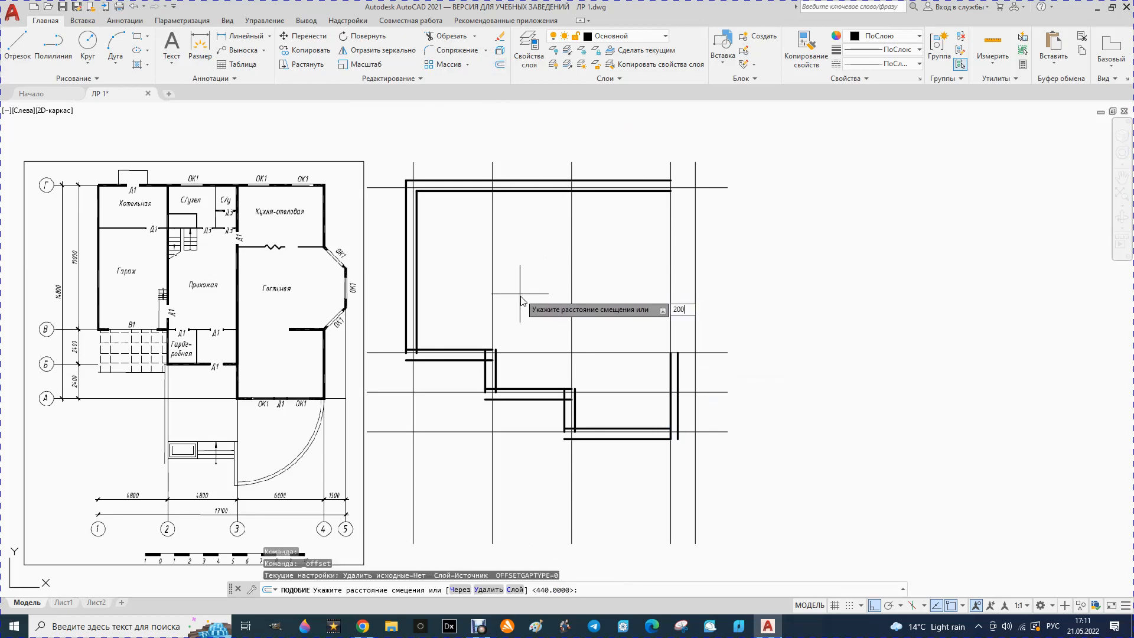
key("Return")
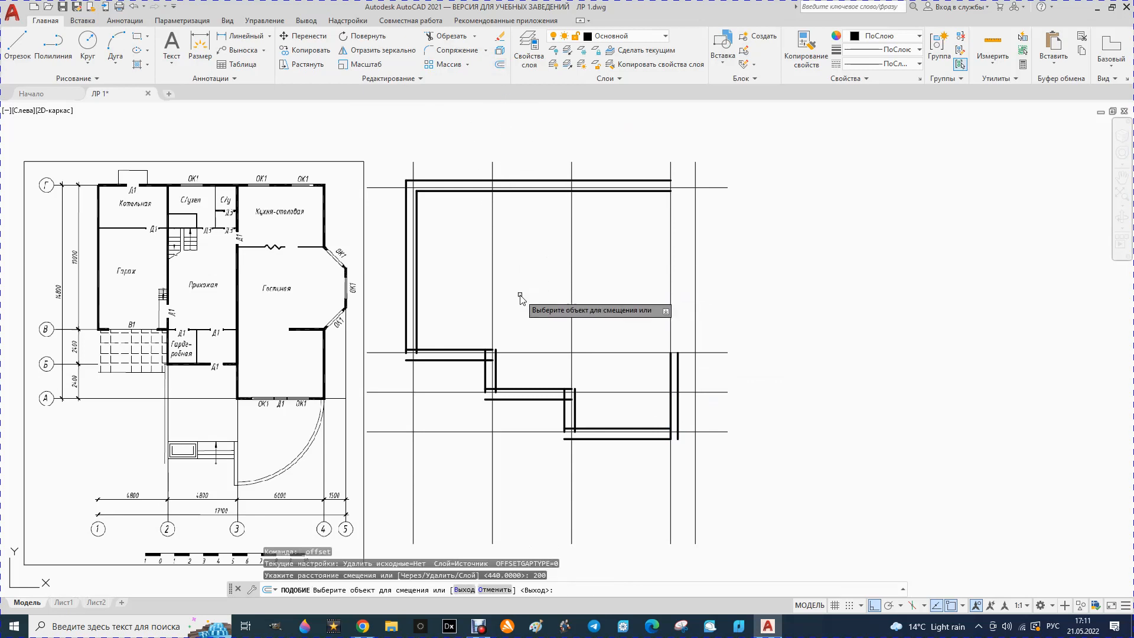
left_click(674, 414)
left_click(650, 416)
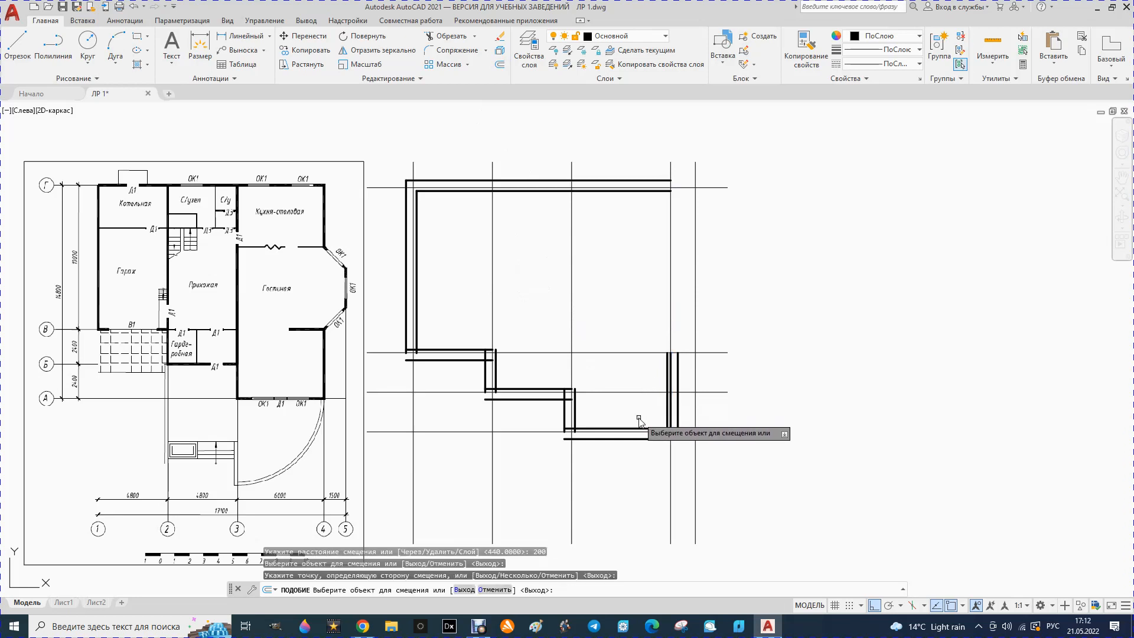
key("Escape")
left_click(671, 420)
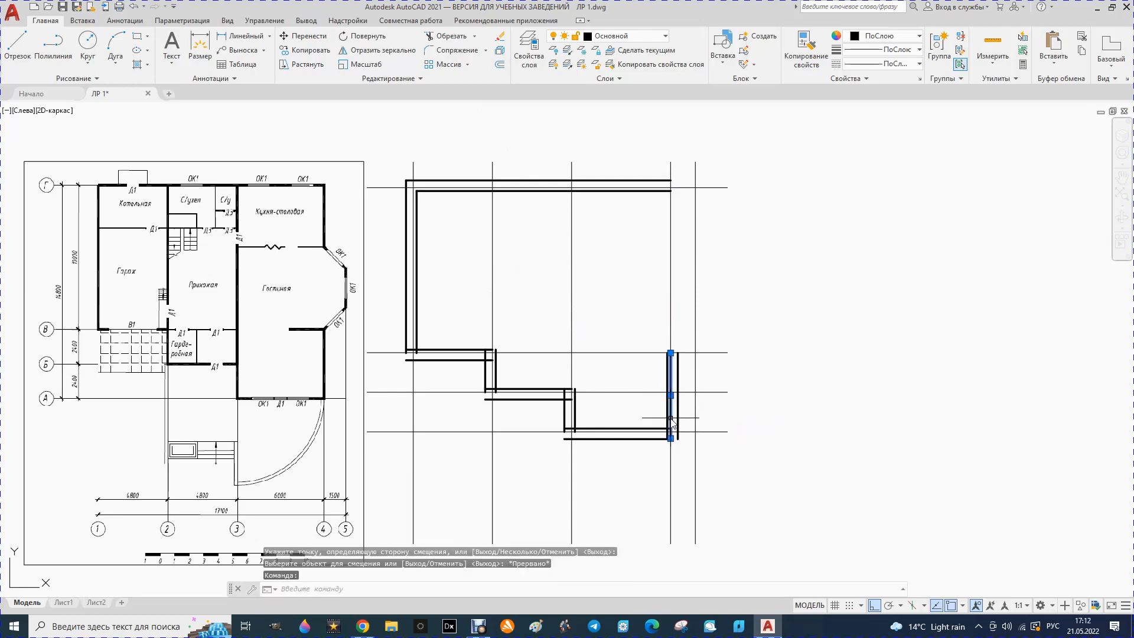
key("Delete")
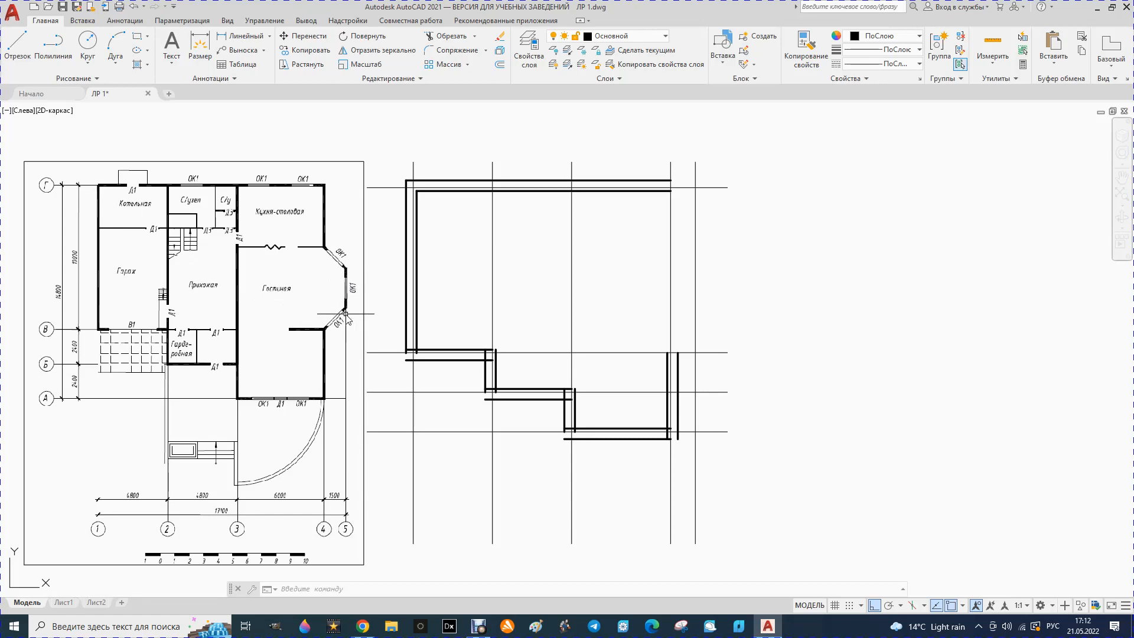
left_click(17, 47)
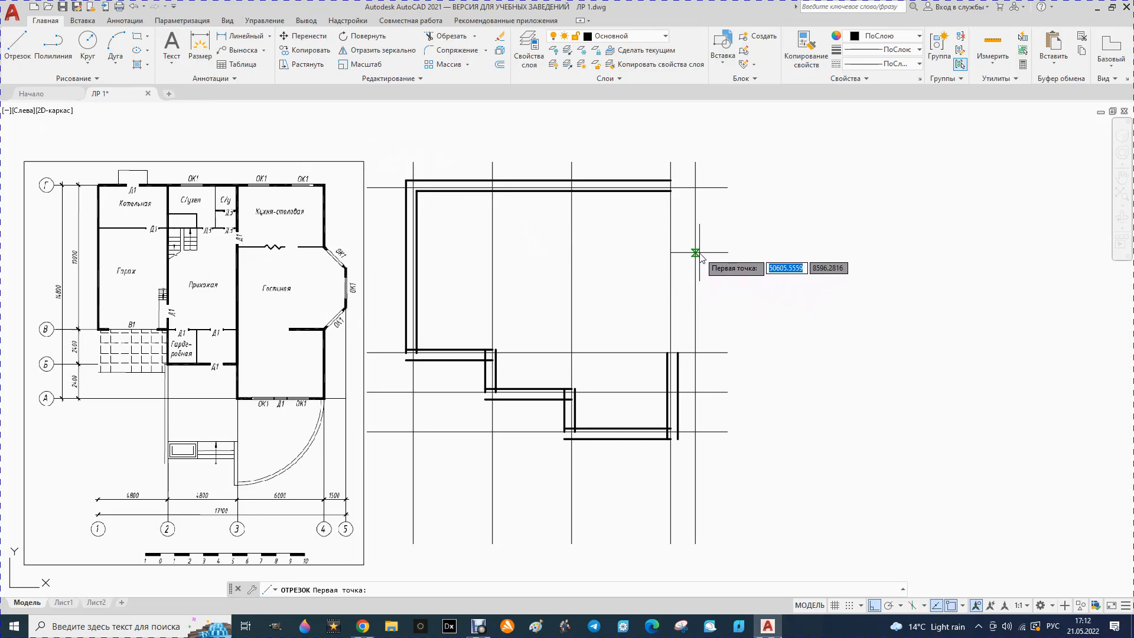
key("Escape")
key("Escape")
Draw a helper line along axis 5 from axis В up to axis Г
left_click(14, 48)
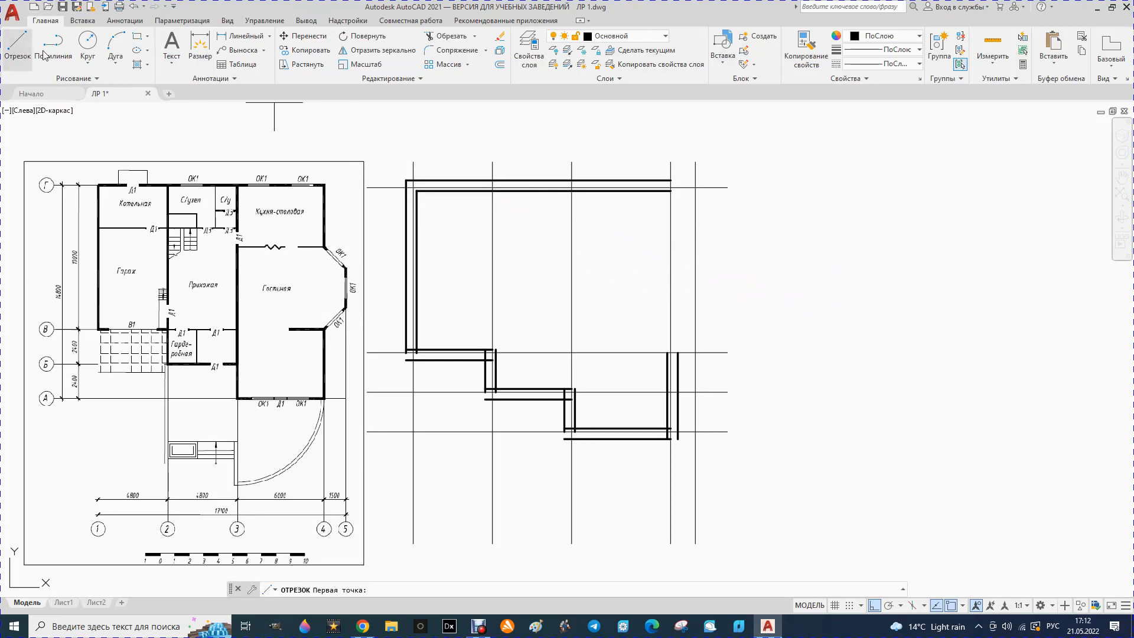
left_click(696, 353)
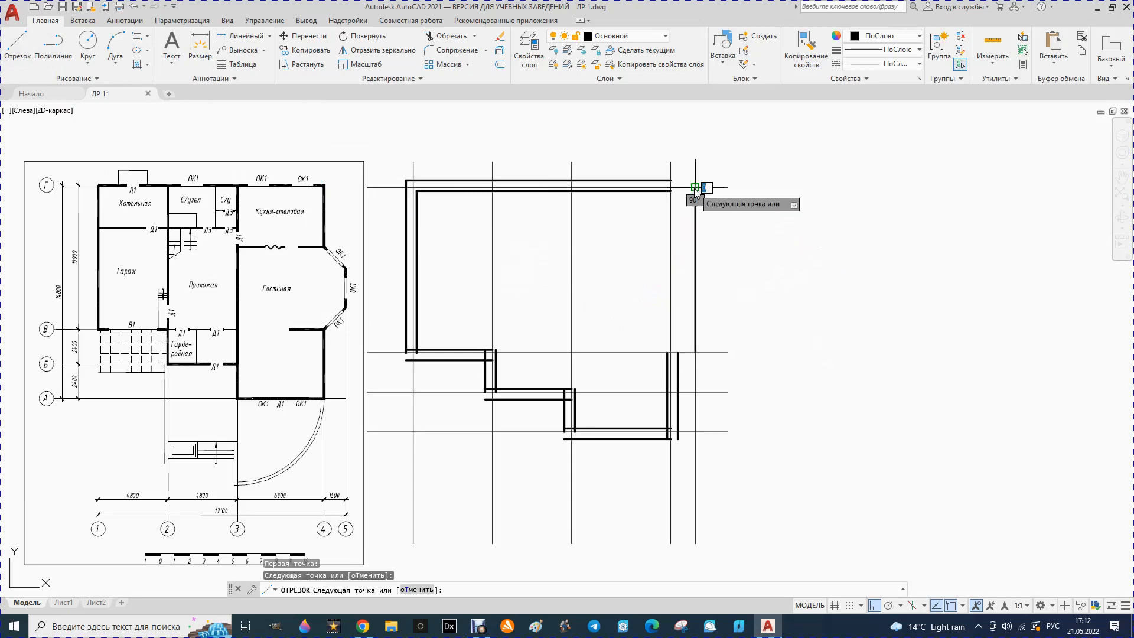
key("Escape")
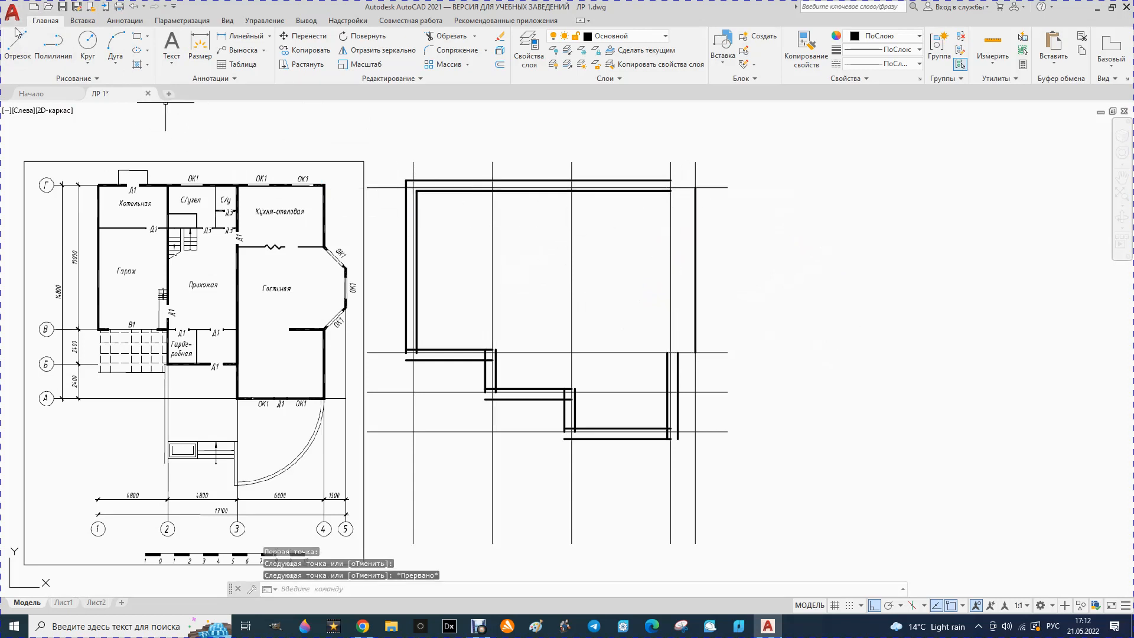
Draw an 850 mm line upward along axis 5 from the midpoint of the helper line
left_click(16, 47)
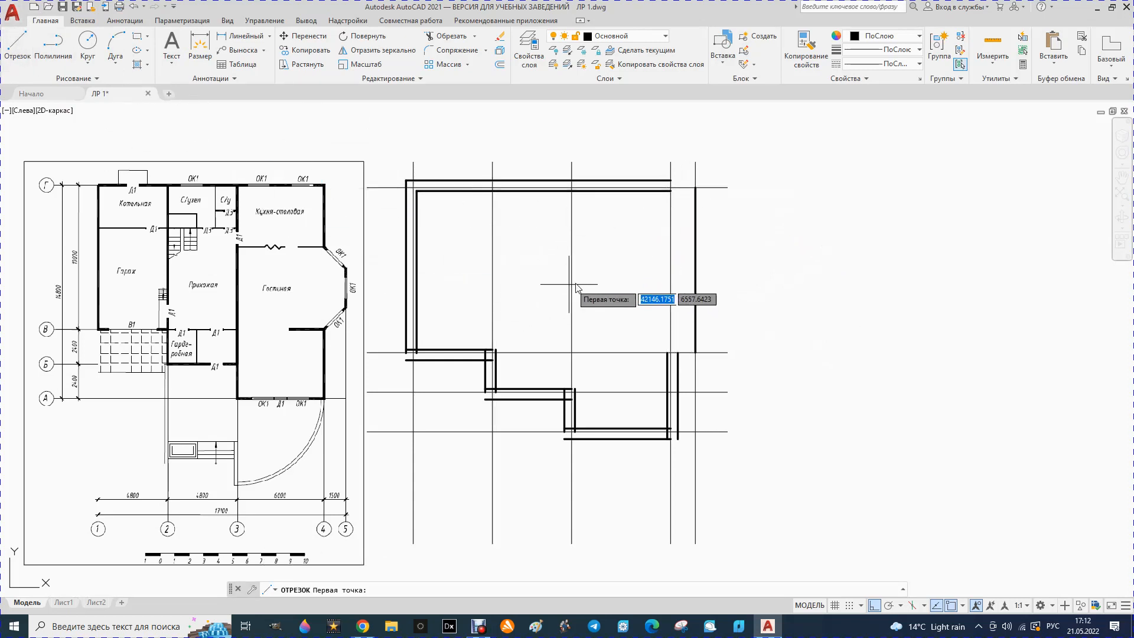
left_click(696, 270)
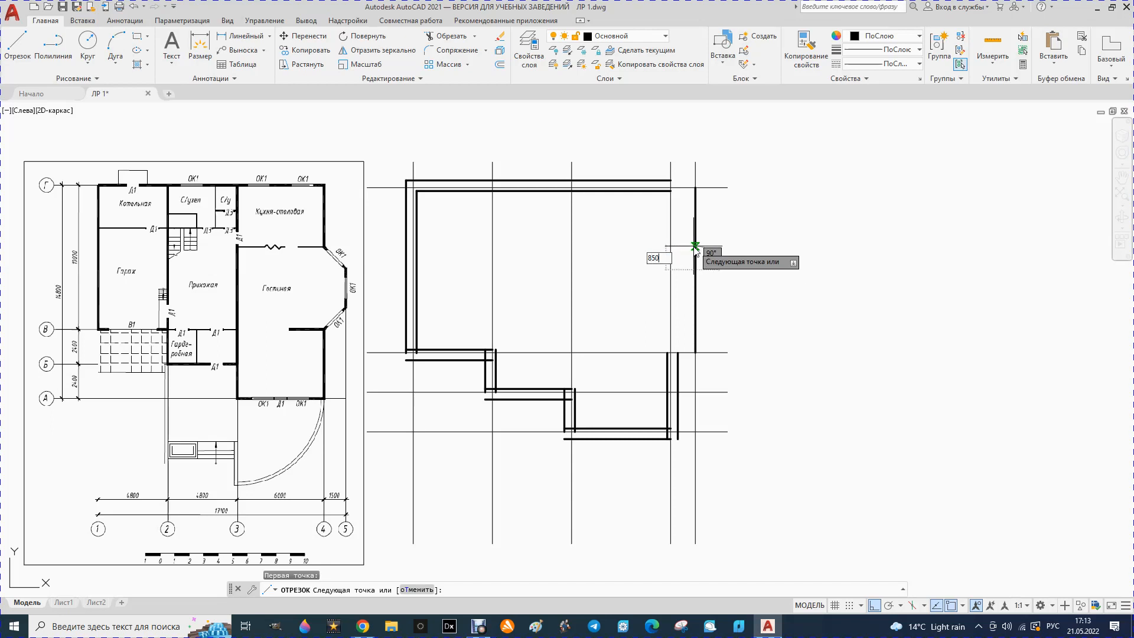
key("Return")
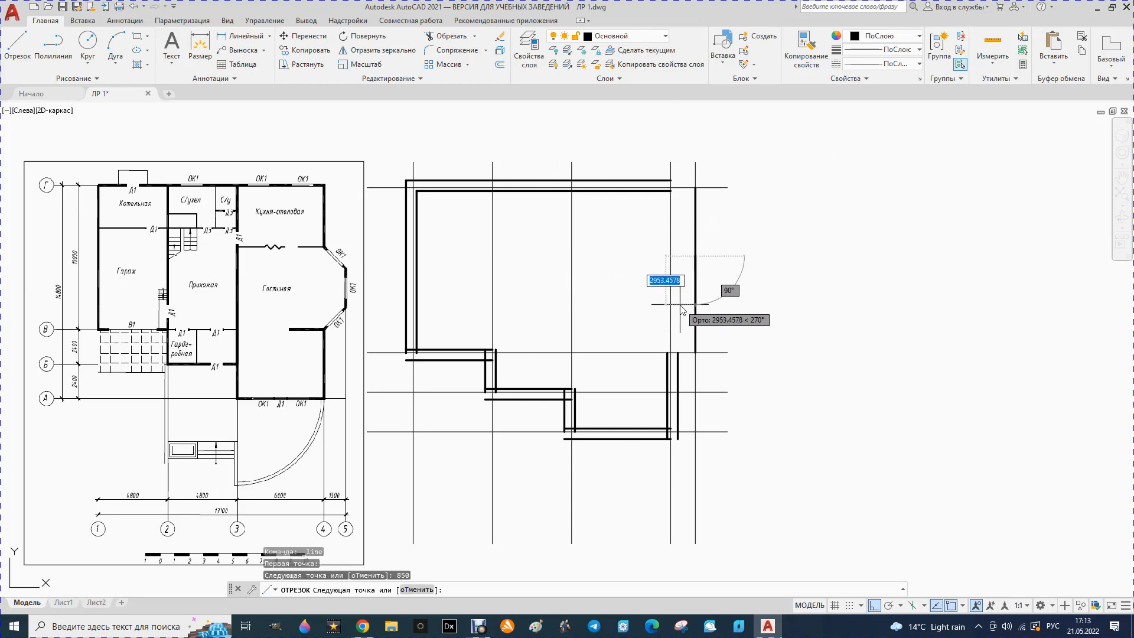
key("Escape")
Delete the long helper line on axis 5 between axes В and Г
left_click(17, 46)
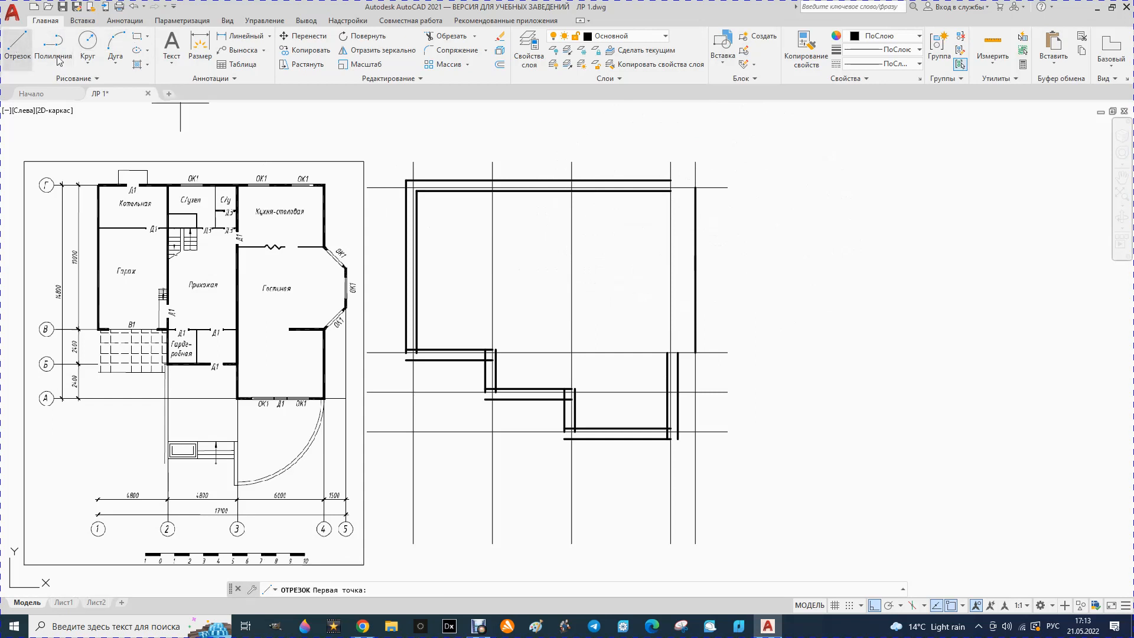
key("Escape")
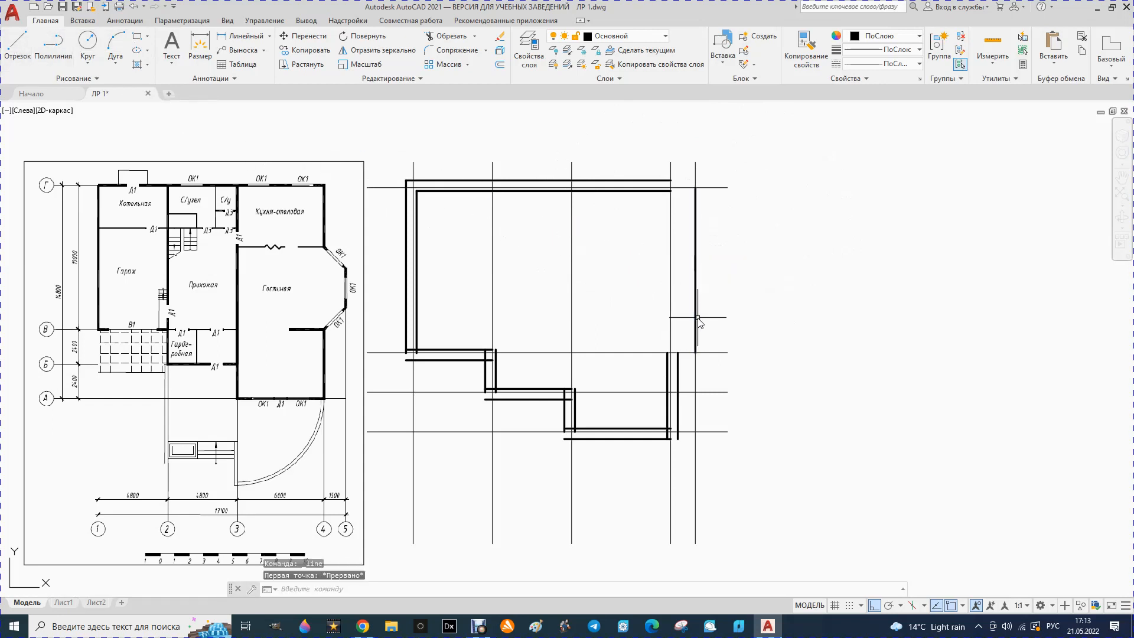
left_click(696, 318)
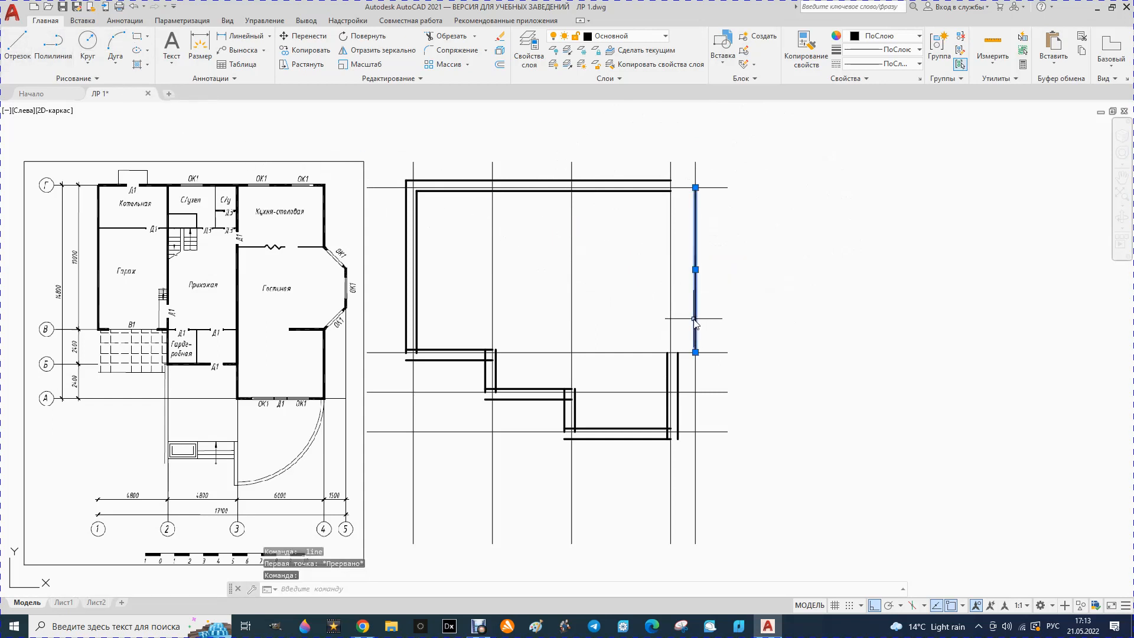
key("Delete")
Draw an 850 mm line downward along axis 5 from the lower end of the short segment and check the two segments
left_click(17, 45)
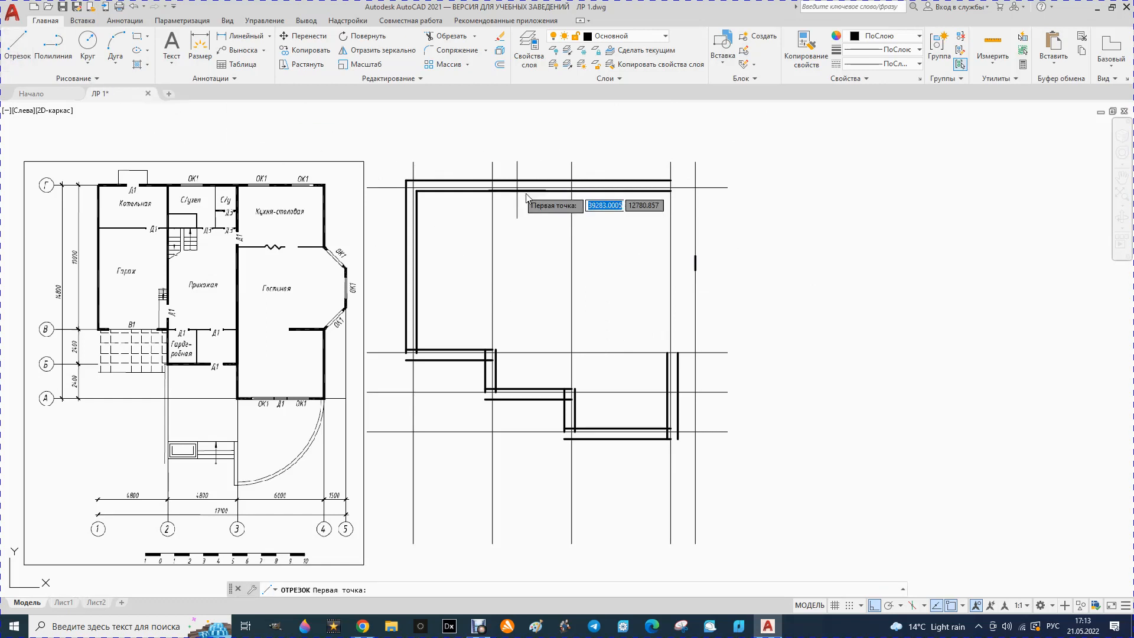
left_click(695, 270)
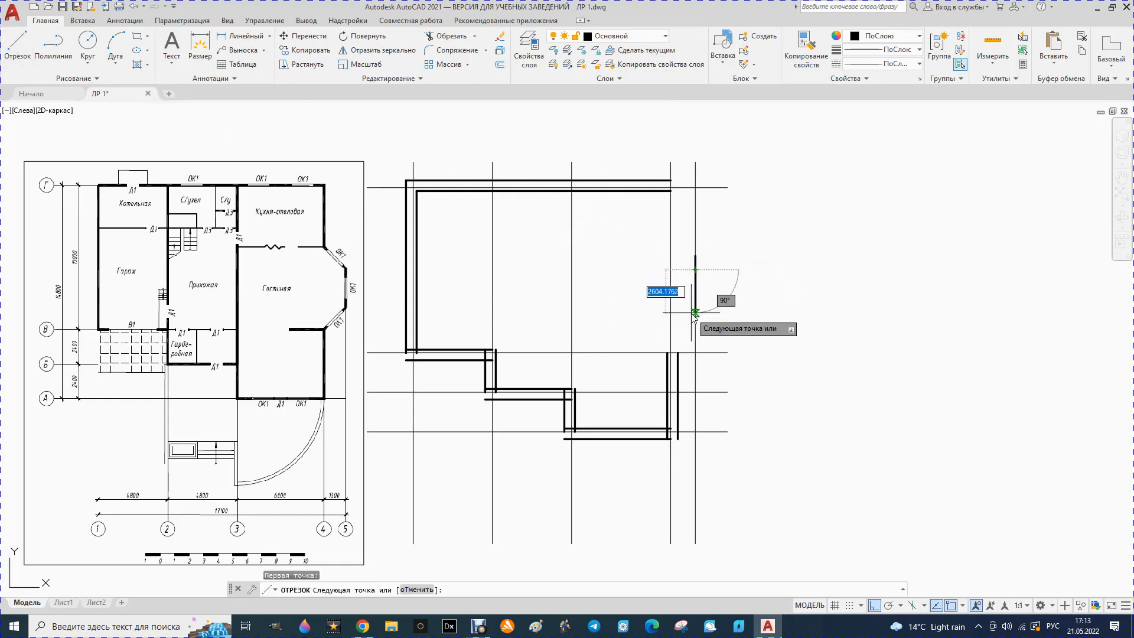
key("Return")
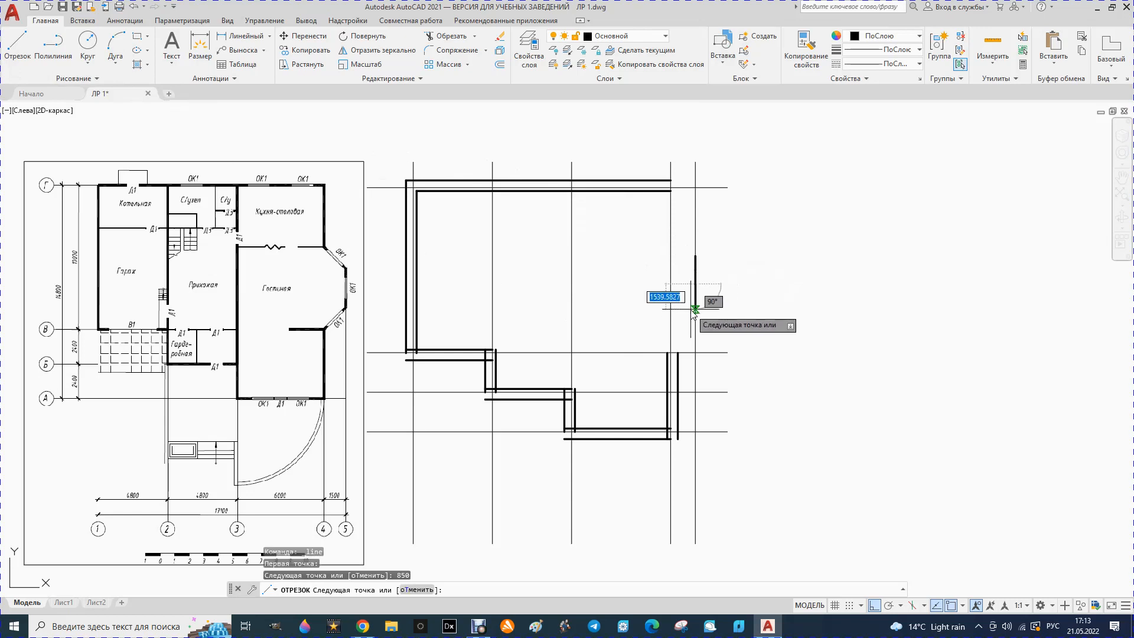
key("Escape")
scroll(691, 260, "up", 5)
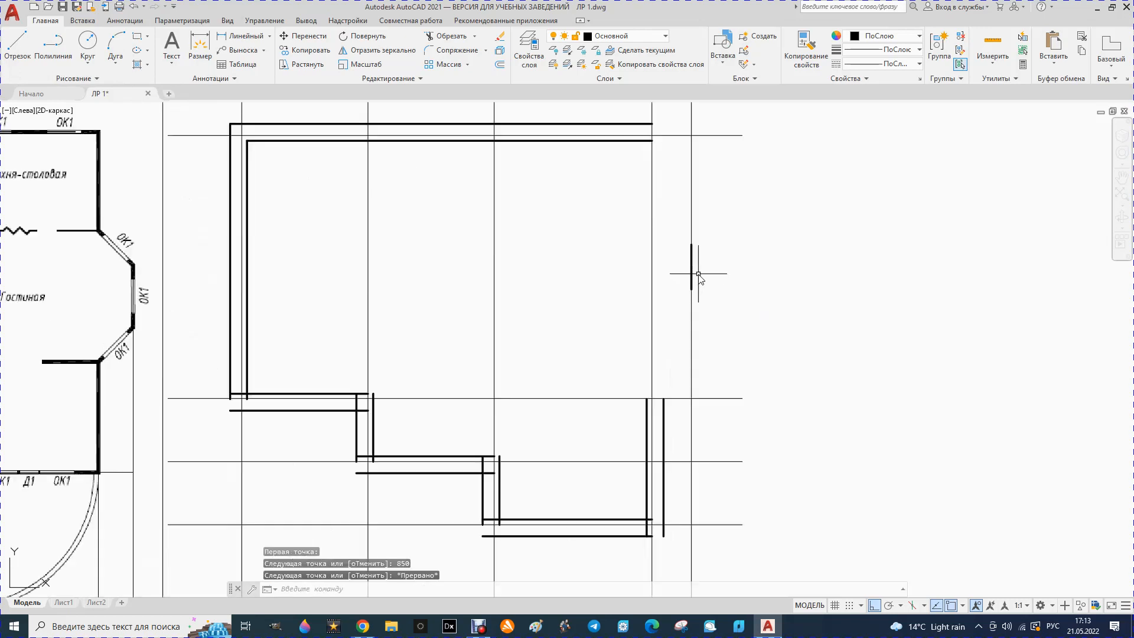
left_click(684, 239)
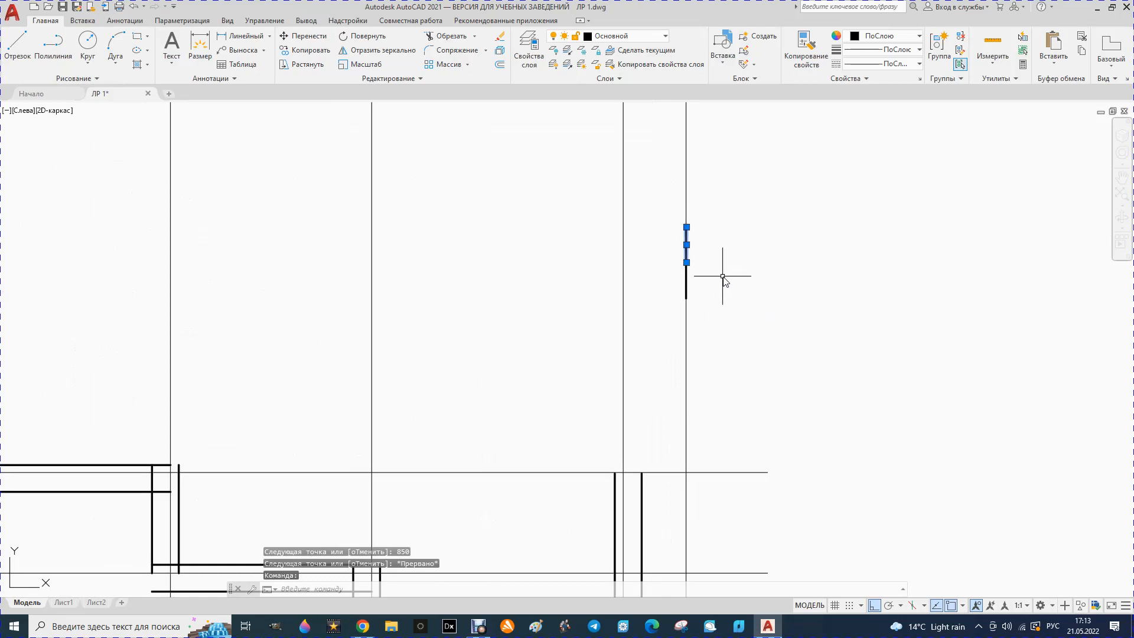
scroll(735, 286, "down", 5)
key("Escape")
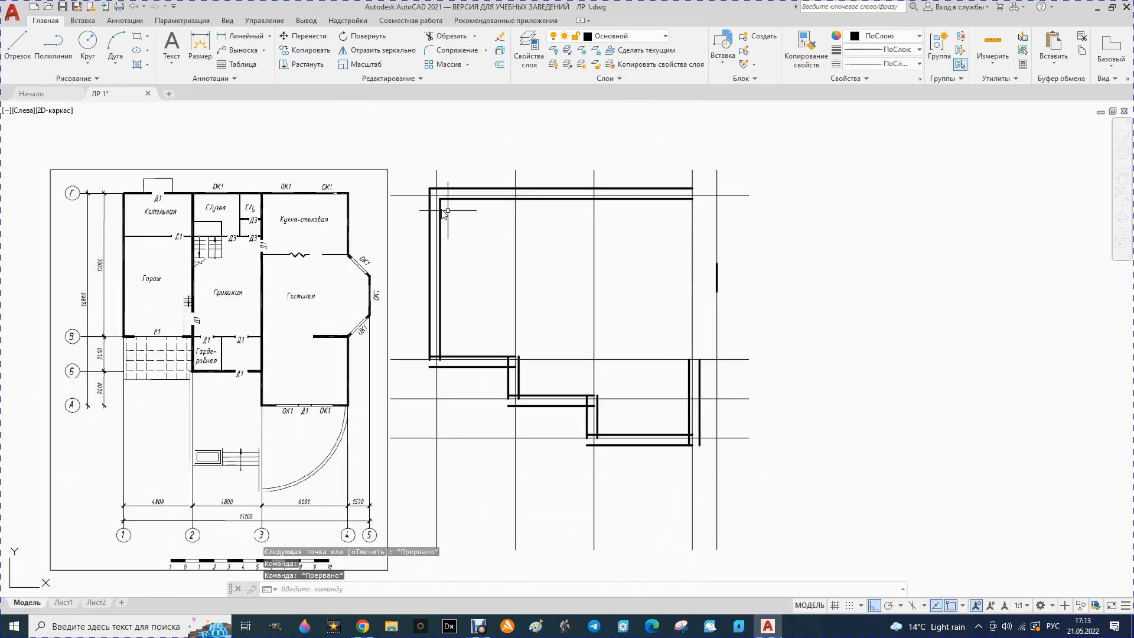
Turn on polar tracking and draw a diagonal bay line about 2342 mm long at 135° from the axis 5 segment's upper end to axis 4
left_click(17, 46)
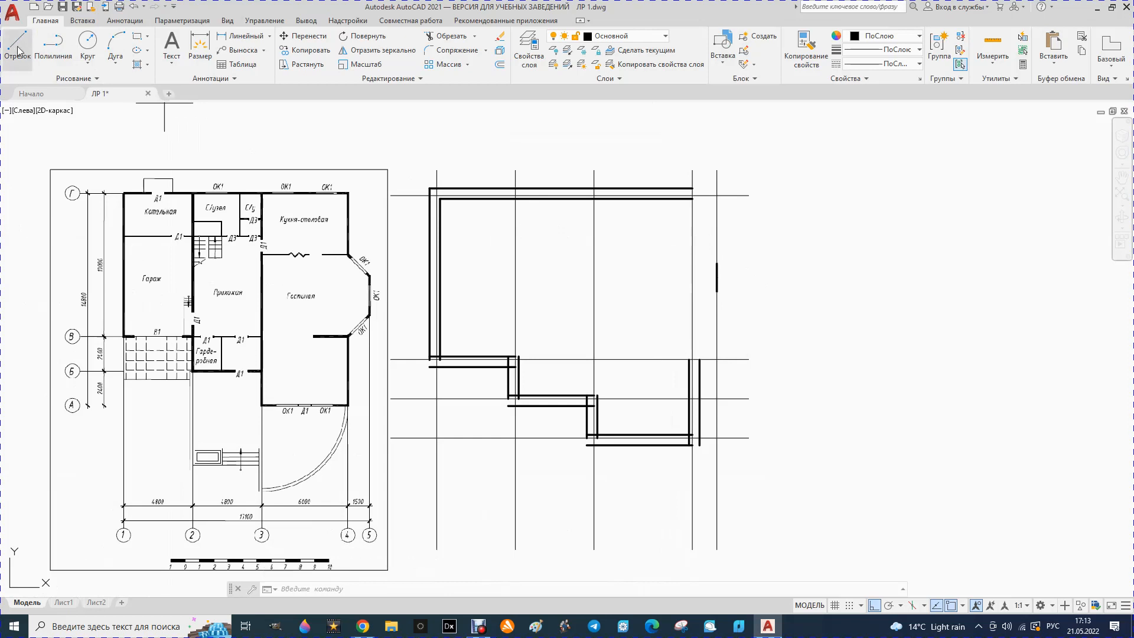
left_click(718, 263)
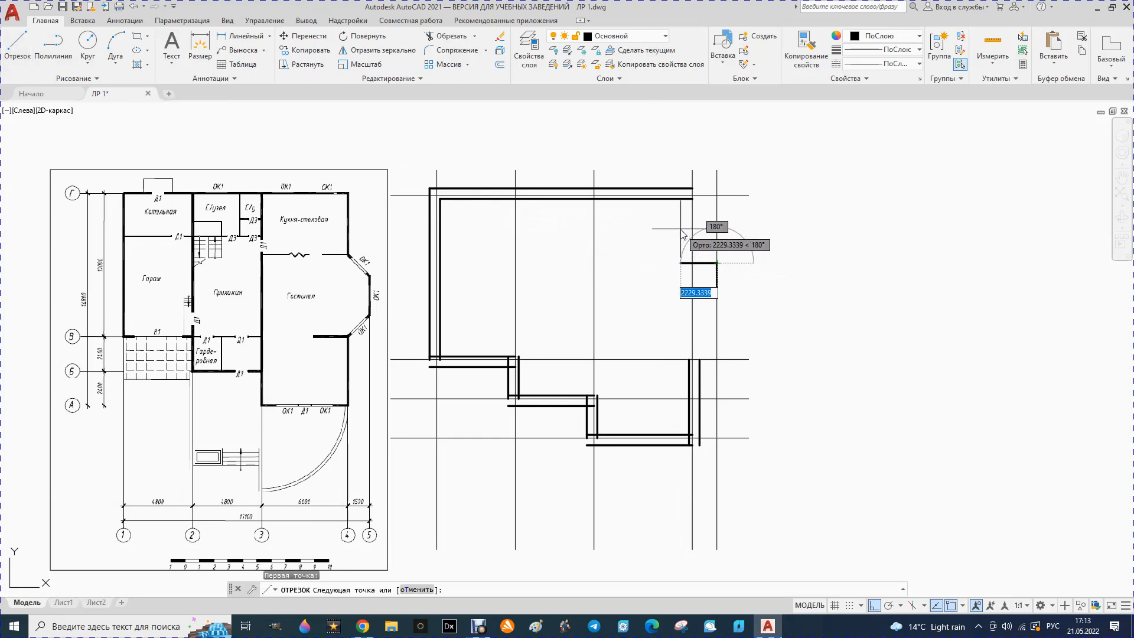
left_click(887, 607)
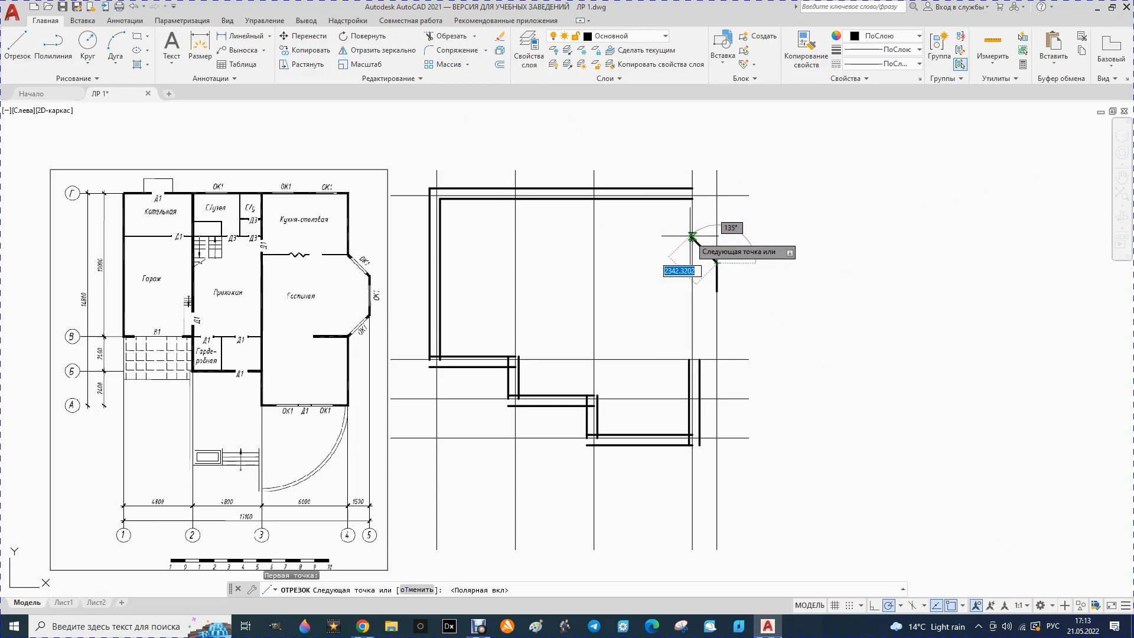
left_click(692, 237)
key("Escape")
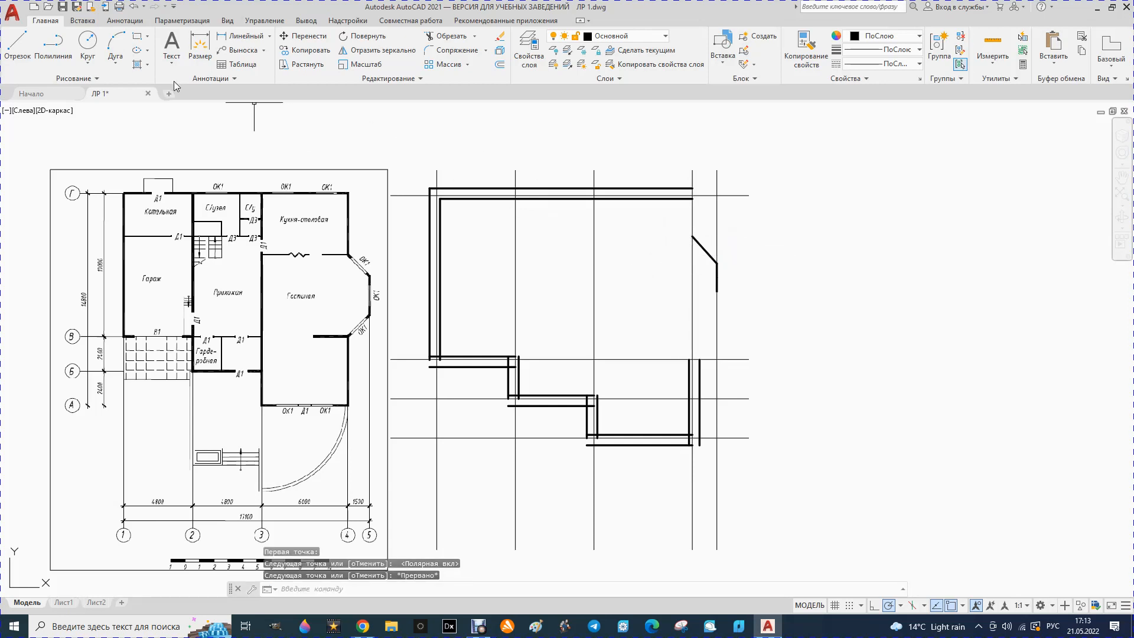
Draw a diagonal bay line about 2511 mm long at 225° from the axis 5 segment's lower end to just past axis 4
left_click(18, 47)
left_click(718, 297)
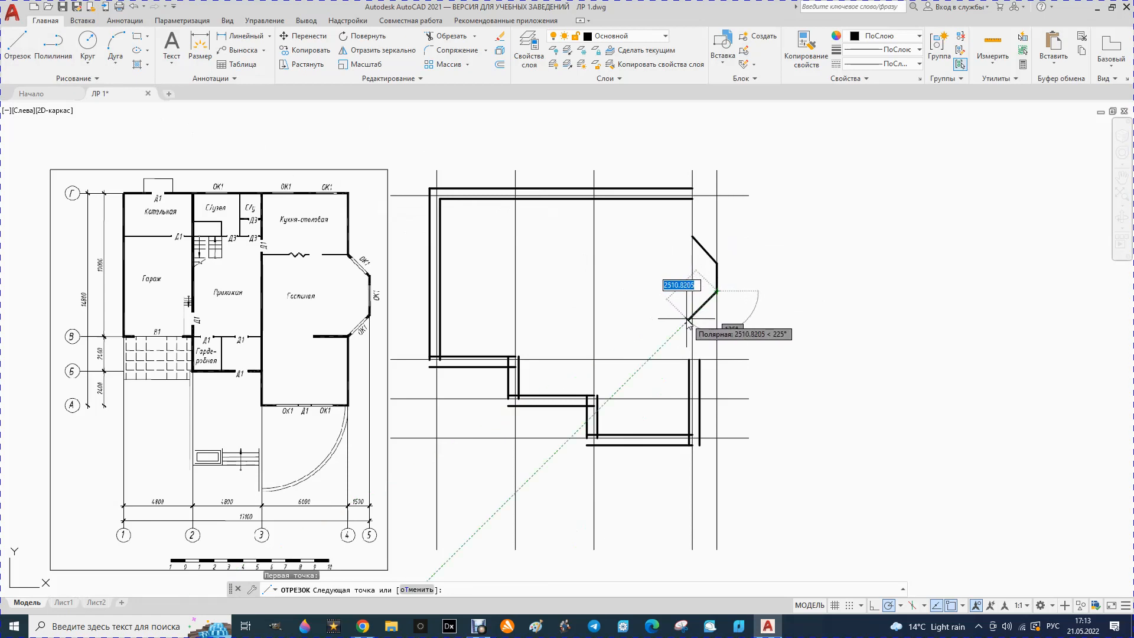
key("Escape")
key("Escape")
scroll(721, 288, "up", 2)
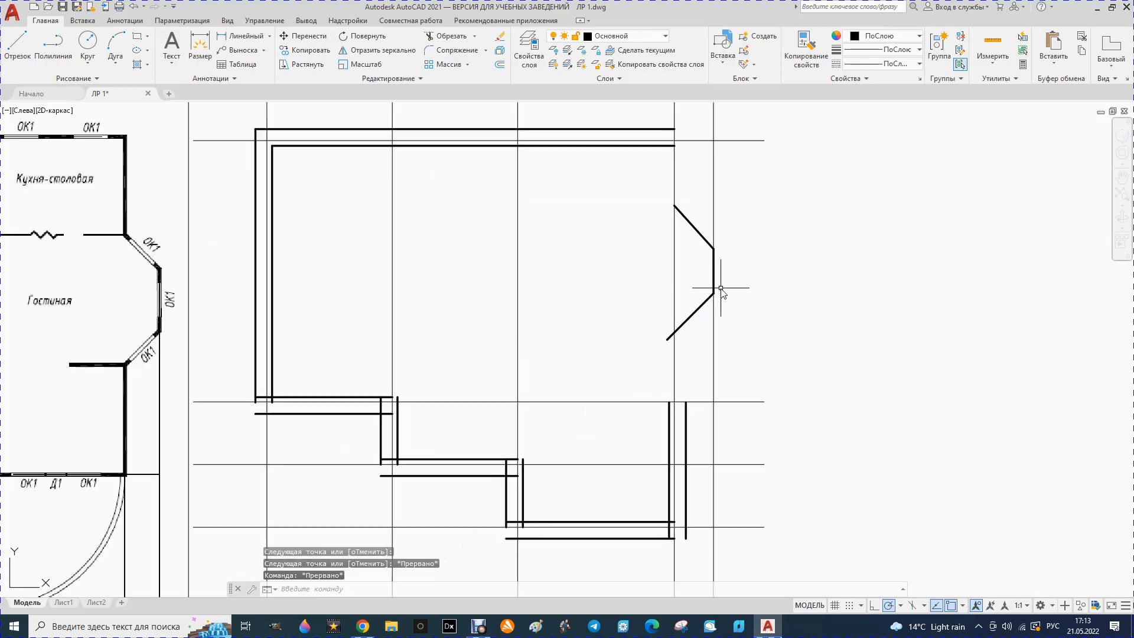
scroll(603, 278, "down", 2)
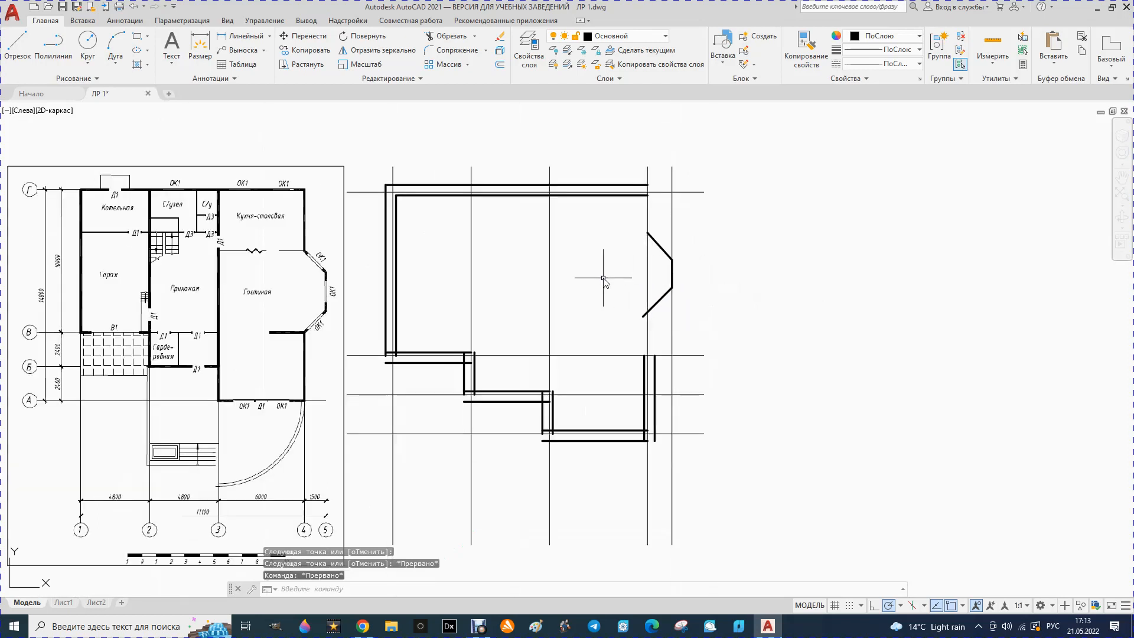
Draw a line along axis 4 from axis Г down to the end of the upper bay diagonal
left_click(17, 47)
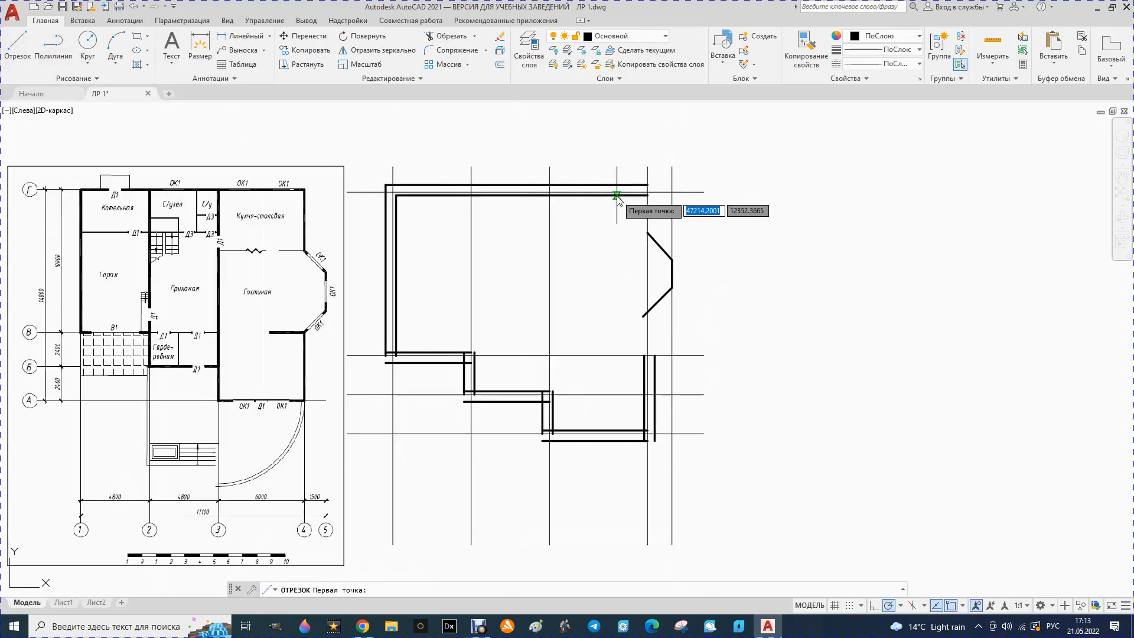
left_click(648, 195)
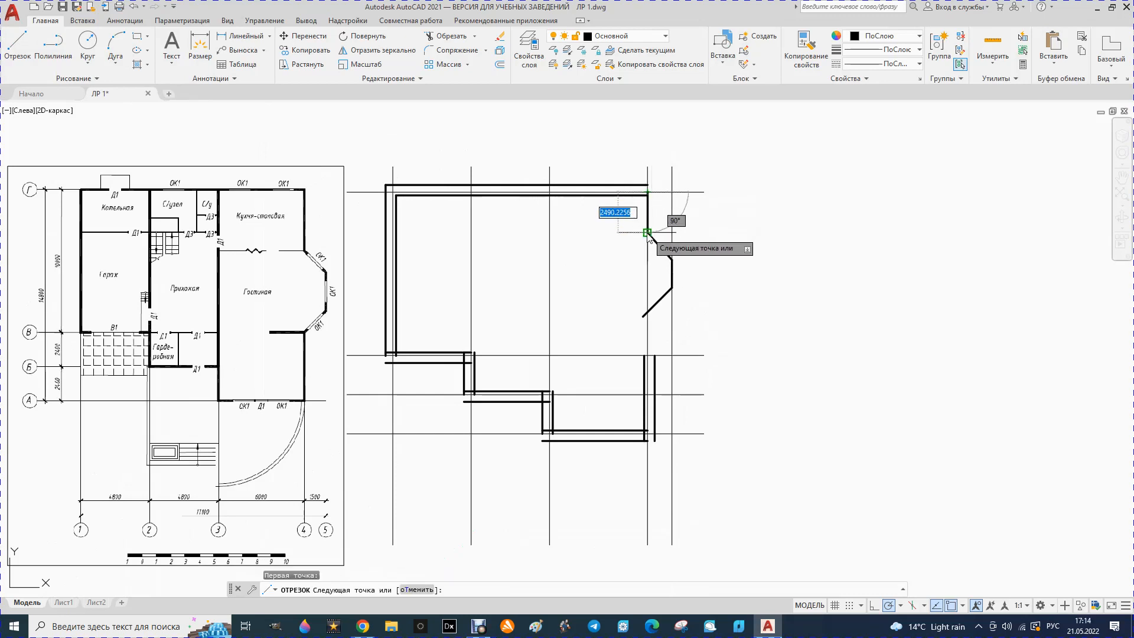
left_click(648, 233)
left_click(671, 260)
Draw a line along axis 4 from axis В up to the lower bay diagonal
left_click(17, 47)
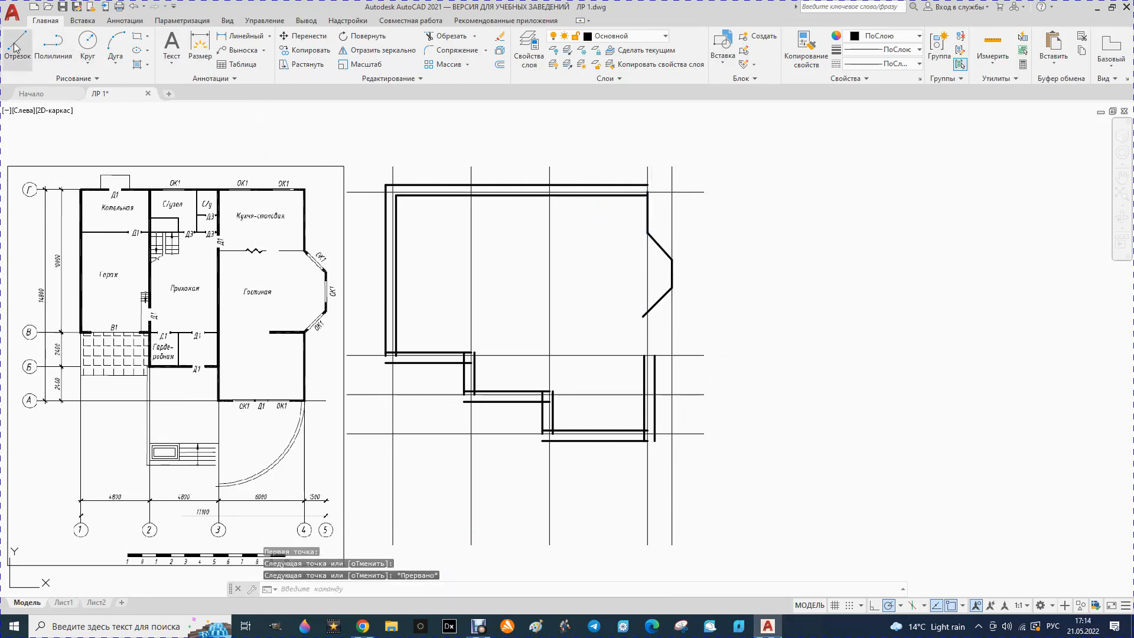
left_click(647, 355)
left_click(648, 317)
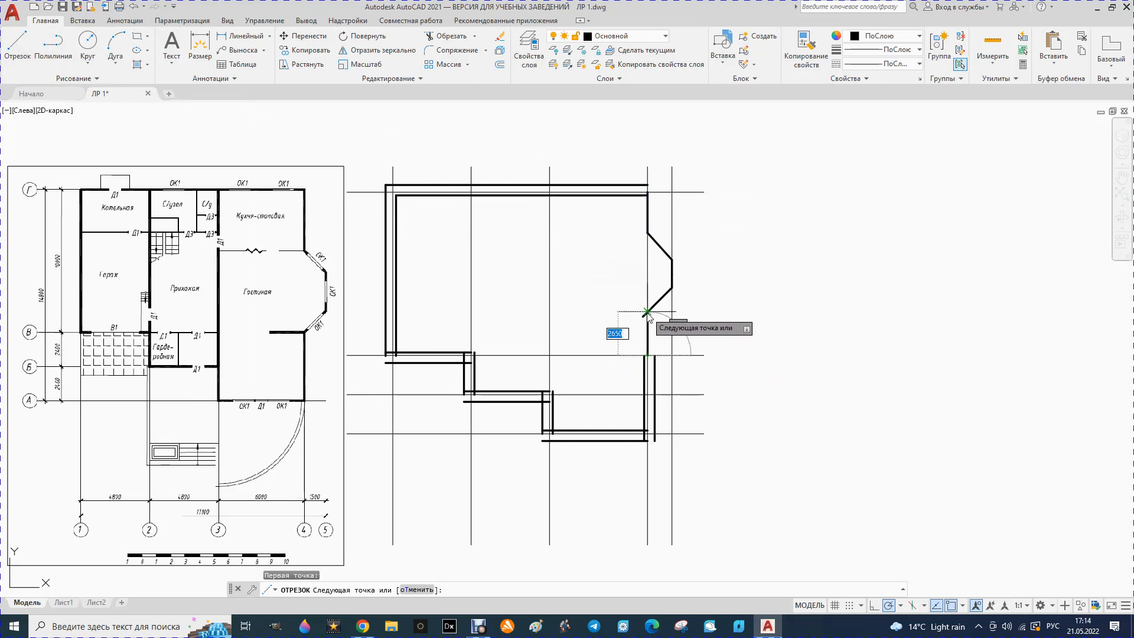
key("Escape")
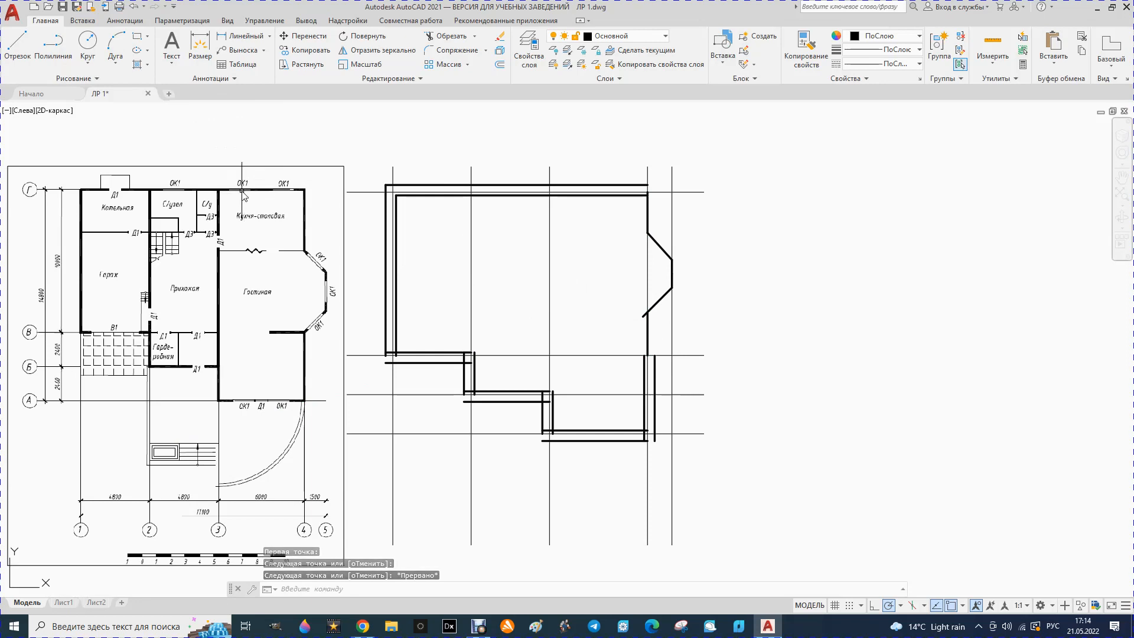
Offset the two axis 4 wall lines above and below the bay 440 mm toward the outside of the house
scroll(665, 273, "up", 2)
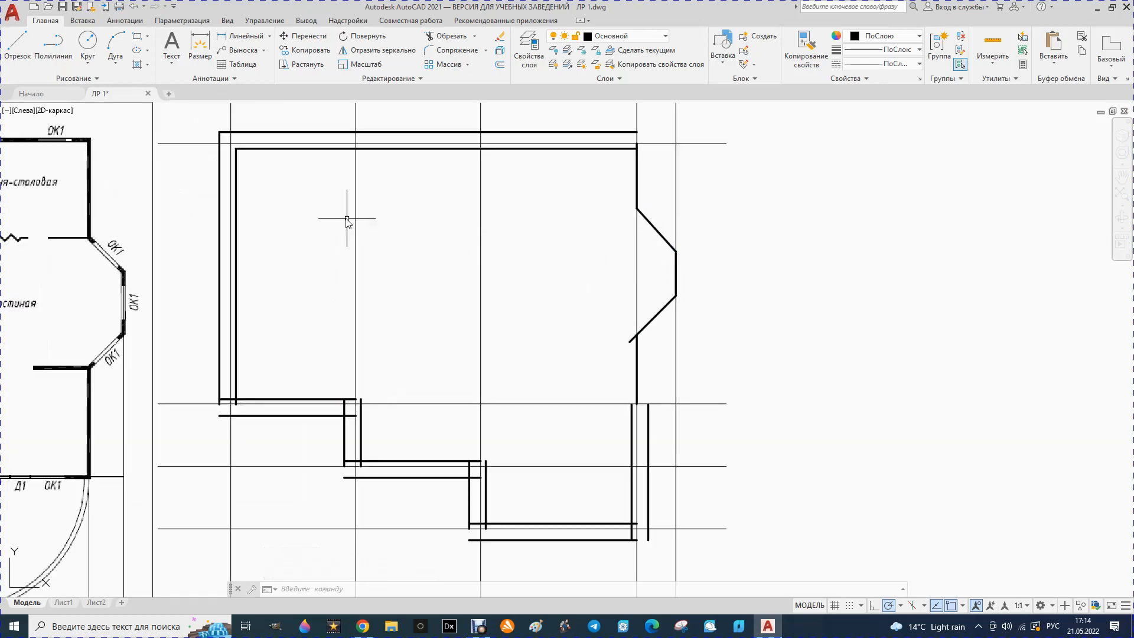
left_click(501, 66)
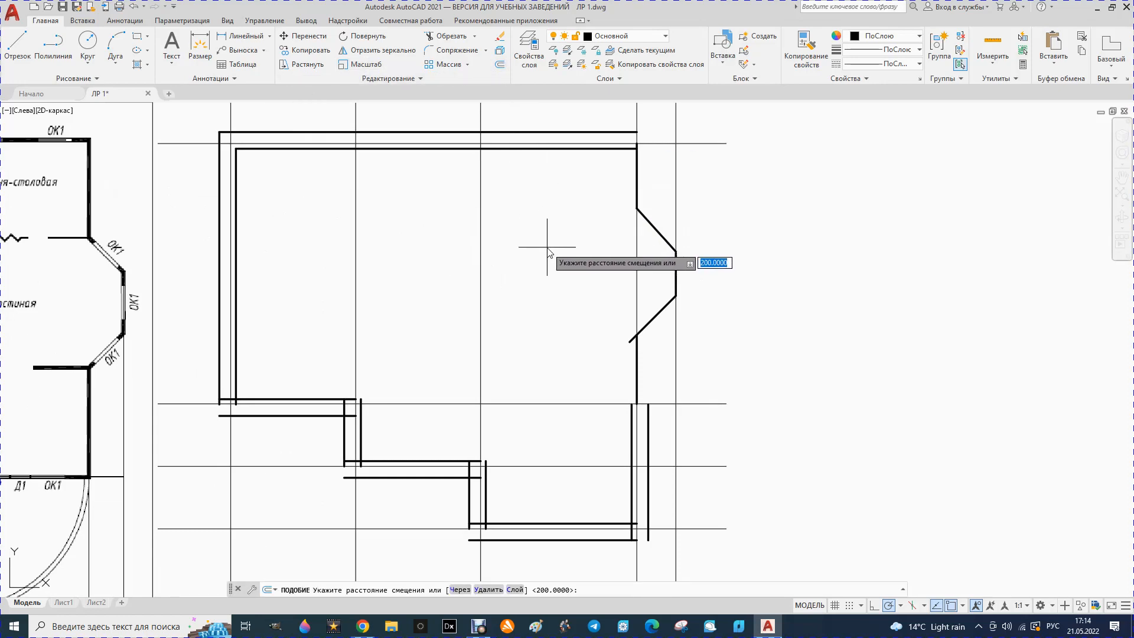
key("Return")
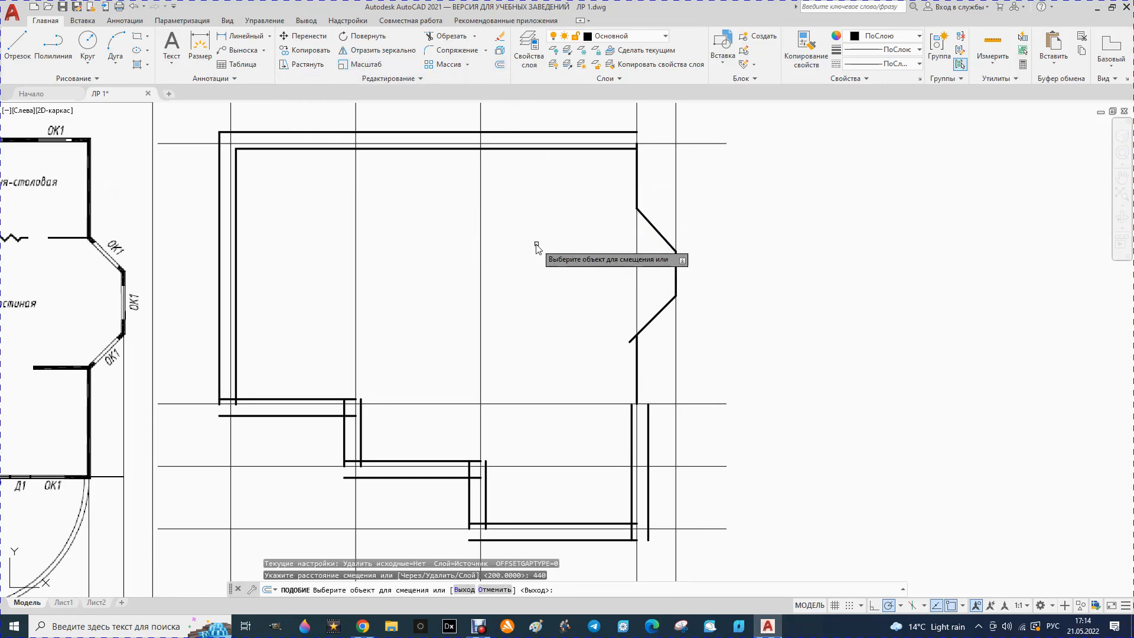
left_click(637, 176)
left_click(645, 179)
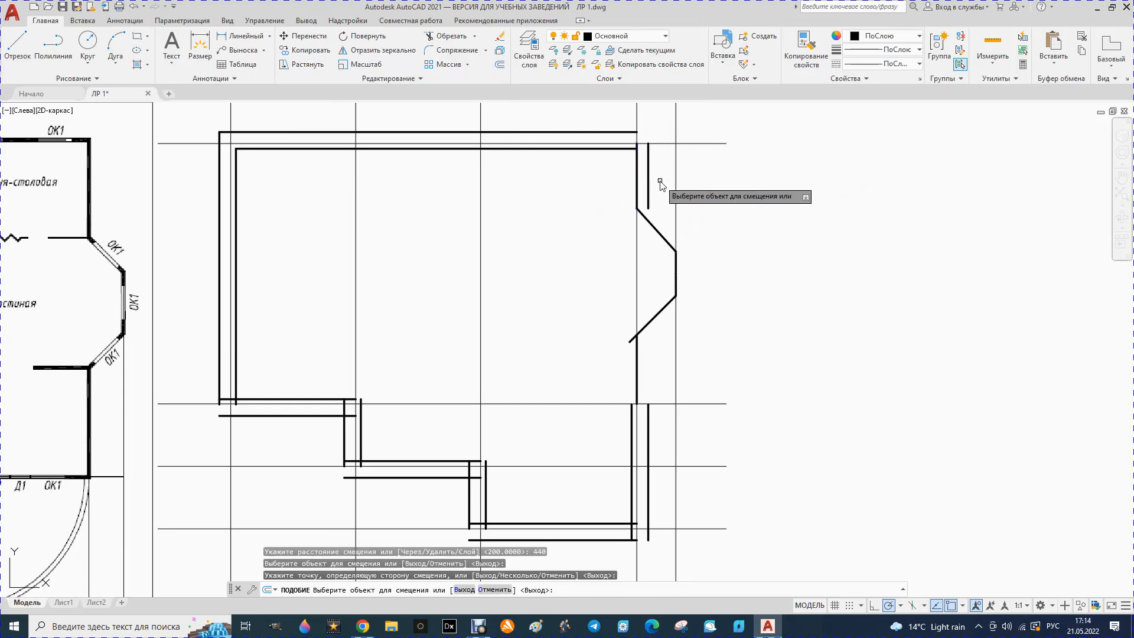
left_click(640, 371)
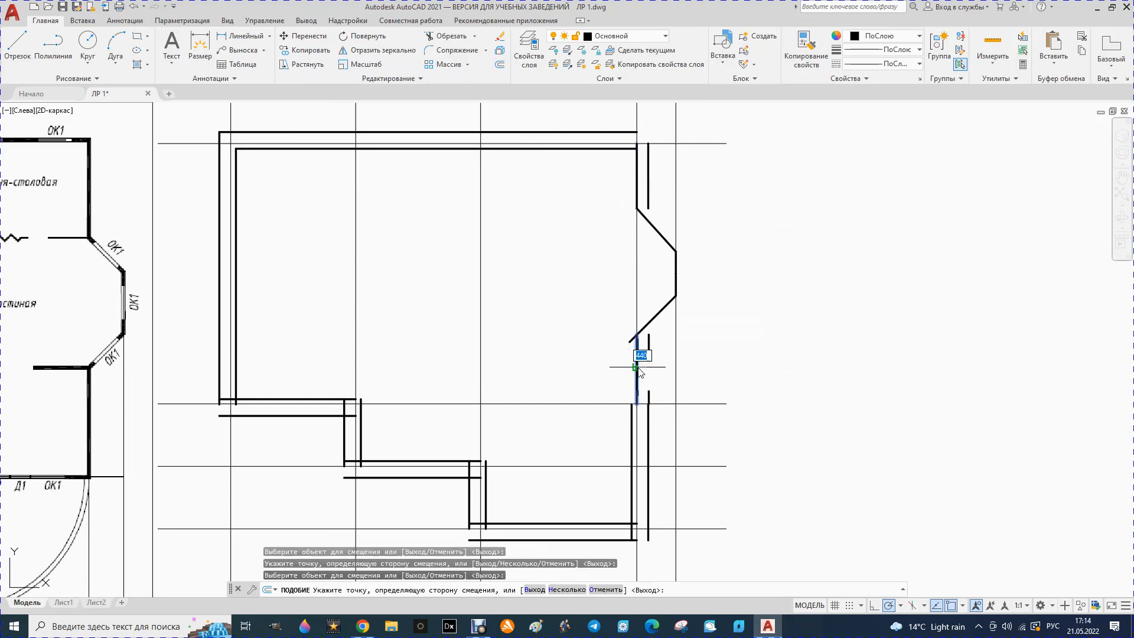
left_click(653, 373)
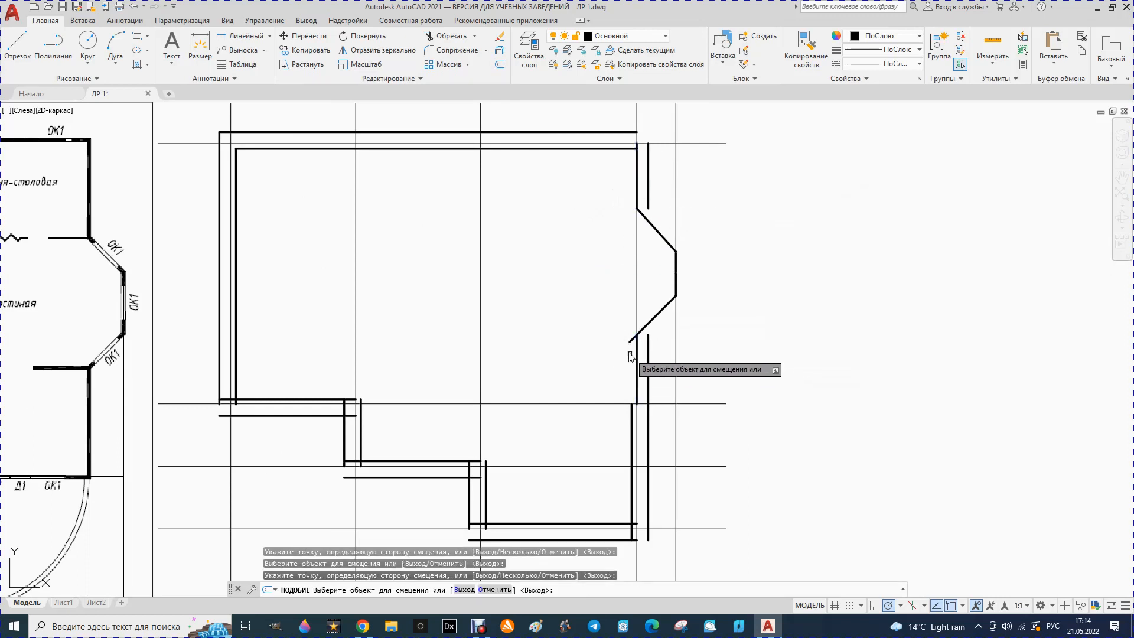
Offset the two axis 4 wall lines above and below the bay 200 mm toward the inside of the house
left_click(500, 64)
type("2")
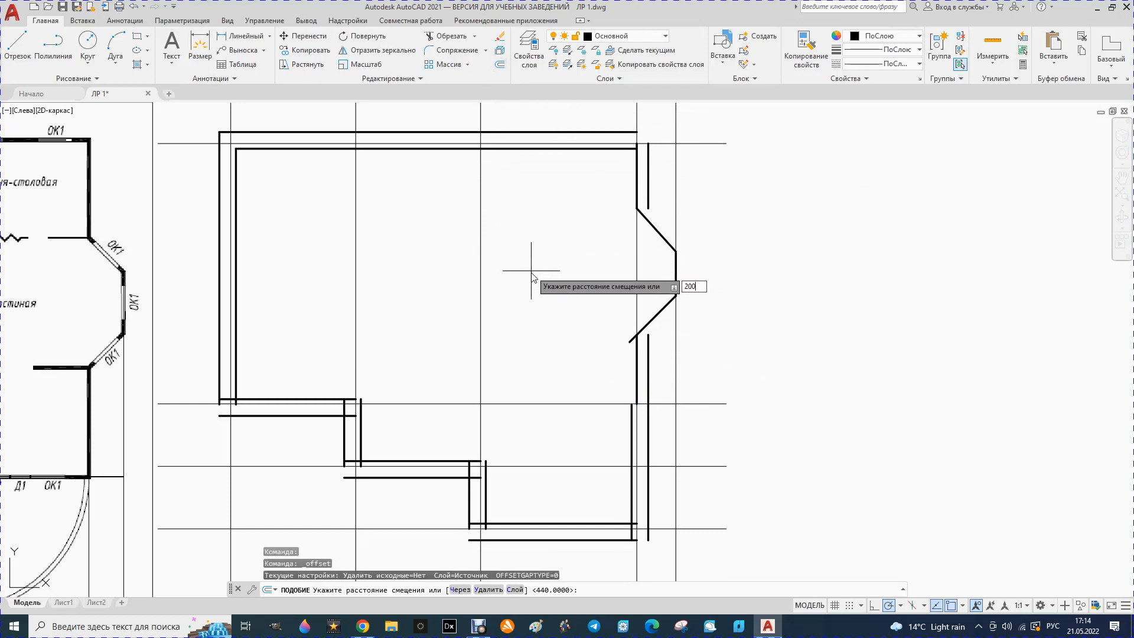
type("00")
key("Return")
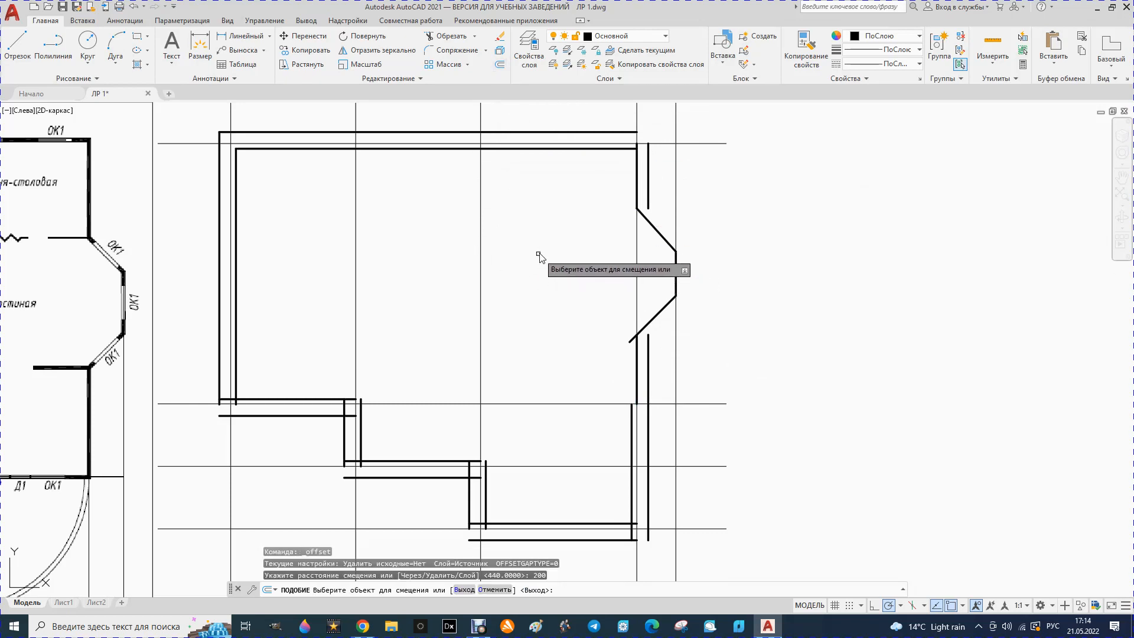
left_click(637, 171)
left_click(612, 176)
left_click(637, 372)
left_click(598, 368)
key("Escape")
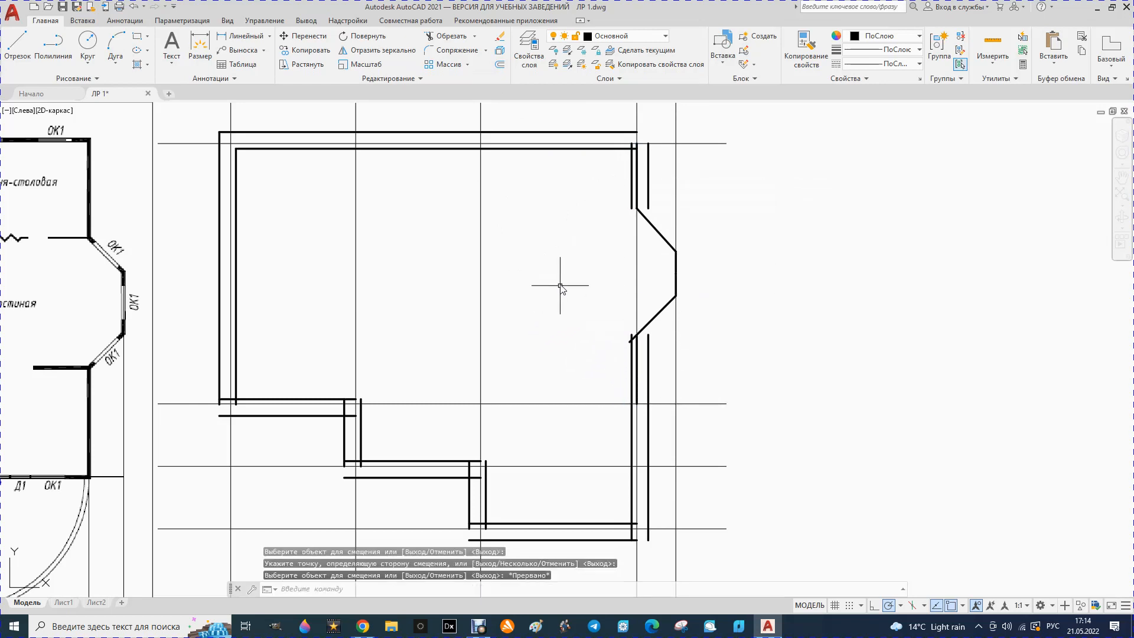
Offset the lower and upper diagonal bay lines 640 mm toward the inside of the house
left_click(499, 65)
type("640")
key("Return")
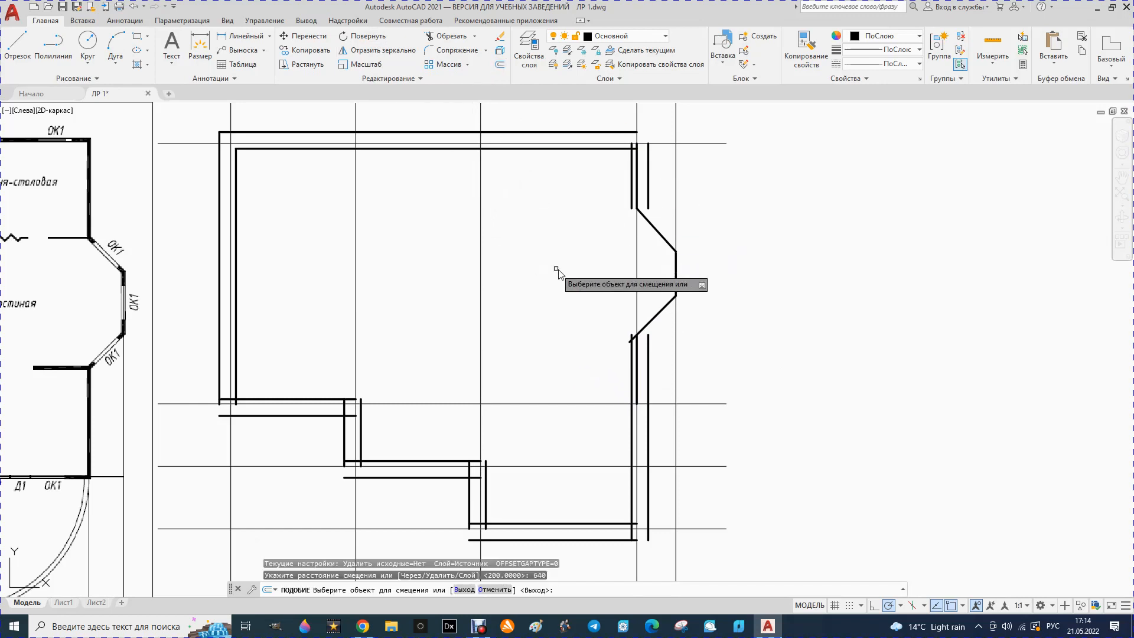
left_click(661, 311)
left_click(630, 300)
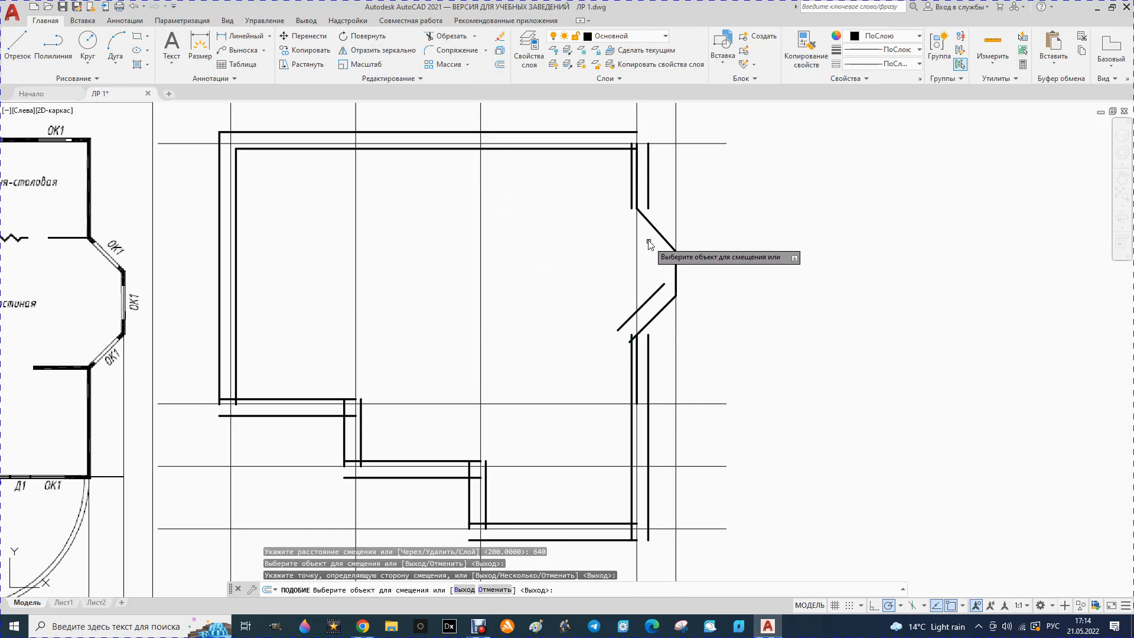
left_click(656, 231)
left_click(591, 259)
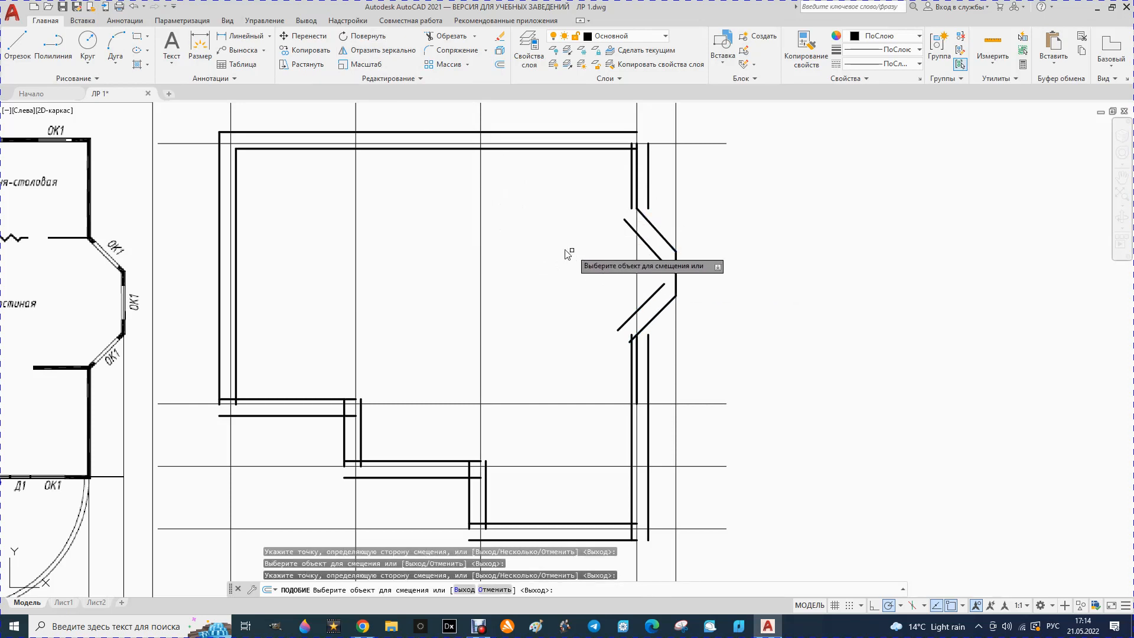
left_click(17, 45)
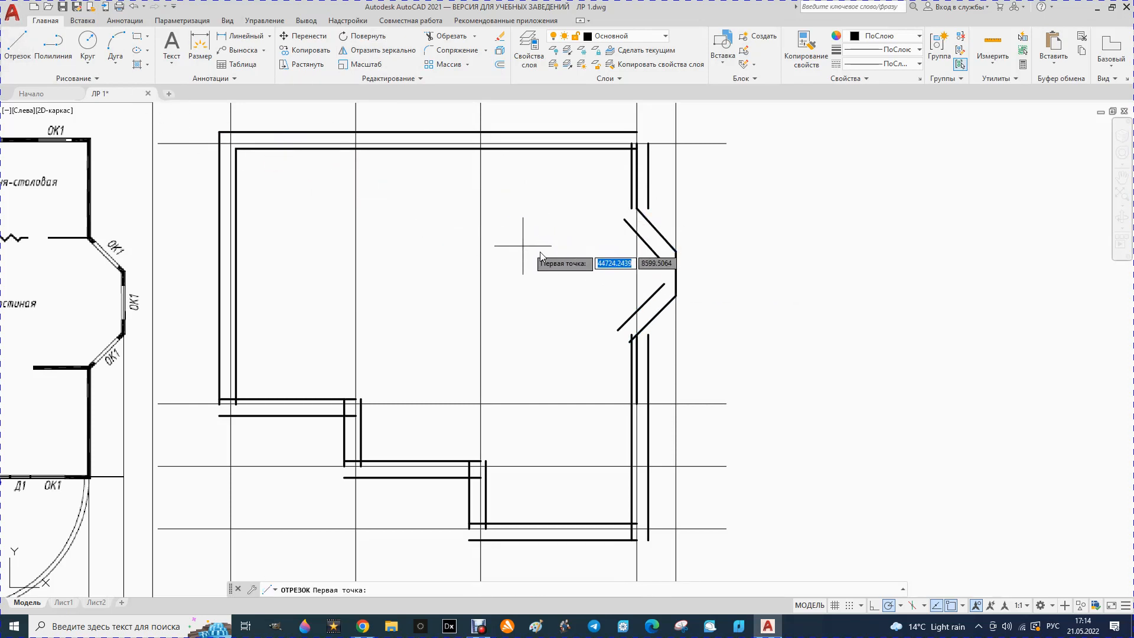
key("Escape")
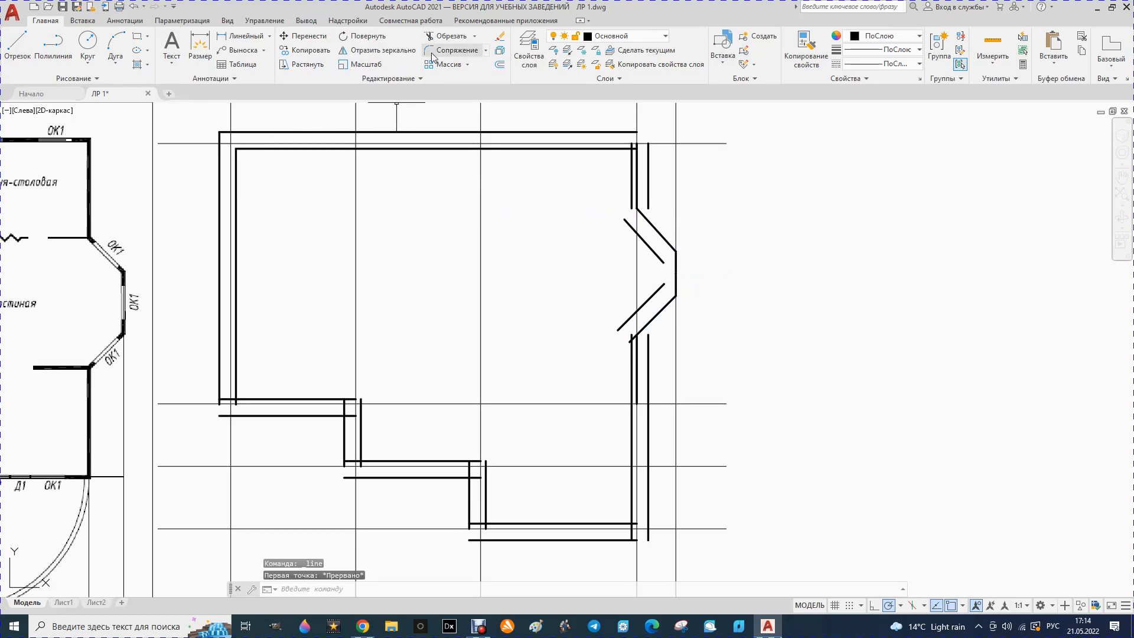
Offset both vertical bay segments on axis 5 inward by 640 mm
left_click(500, 65)
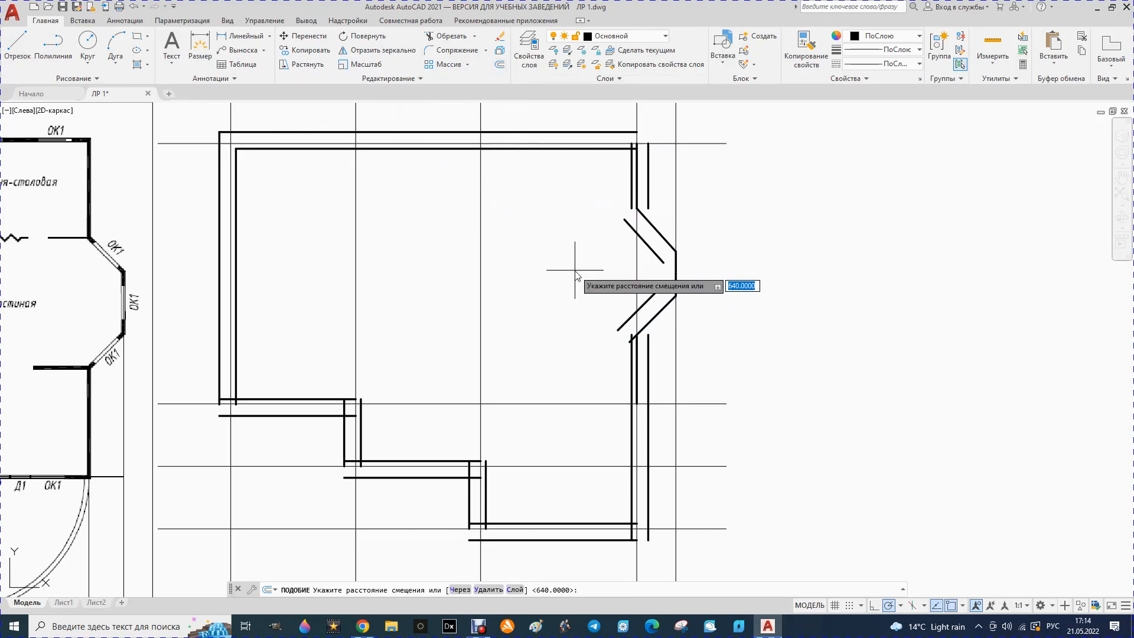
key("Return")
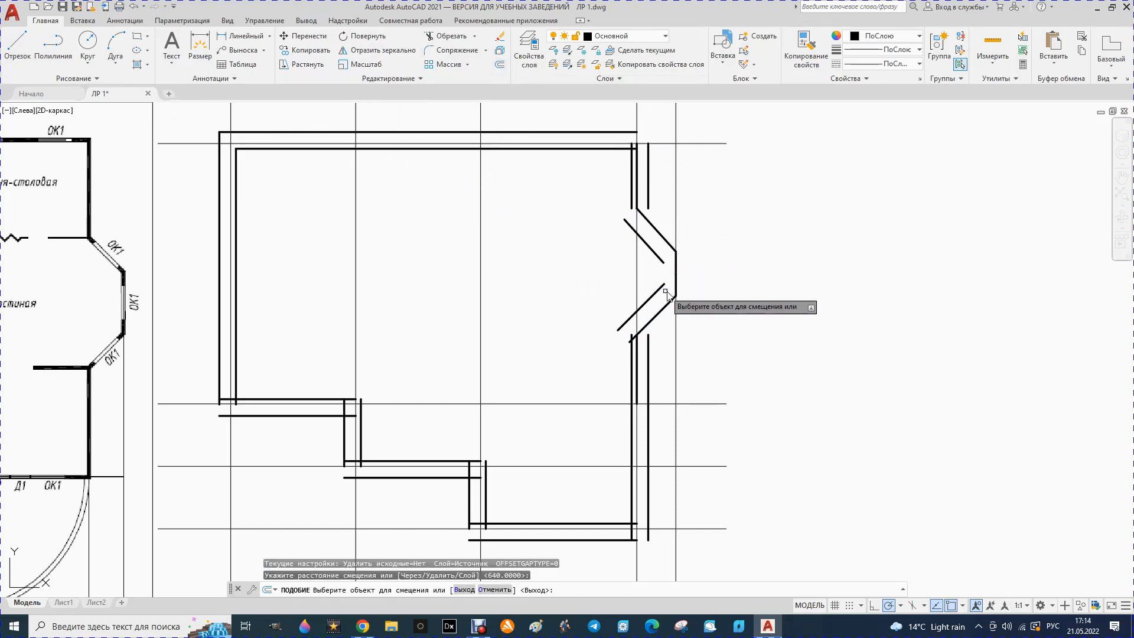
left_click(675, 273)
left_click(647, 277)
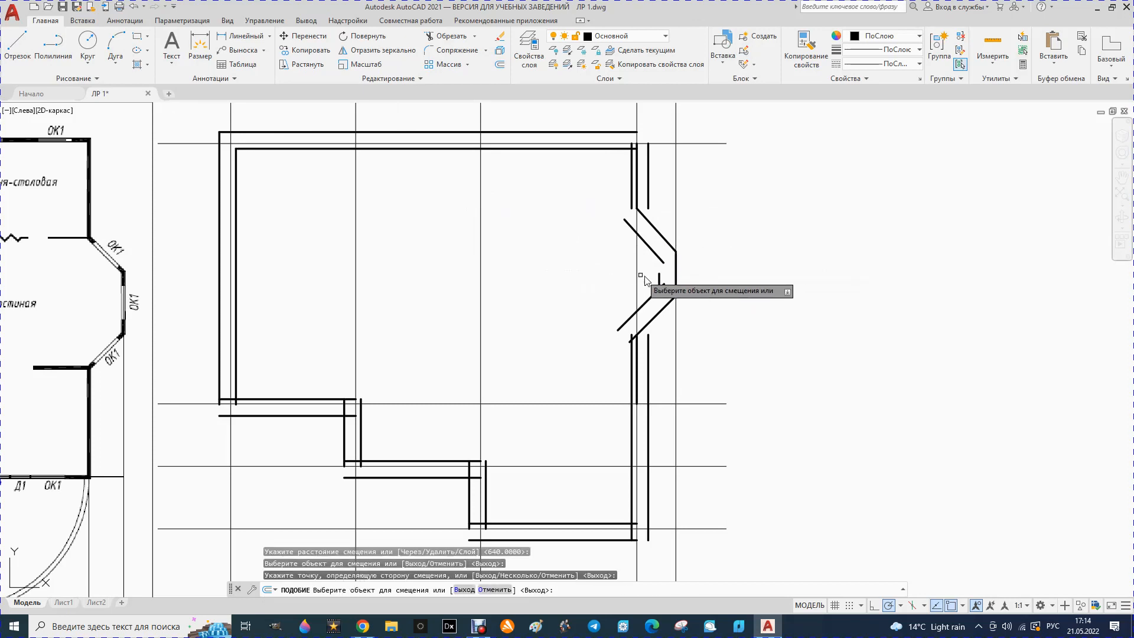
left_click(677, 264)
left_click(655, 257)
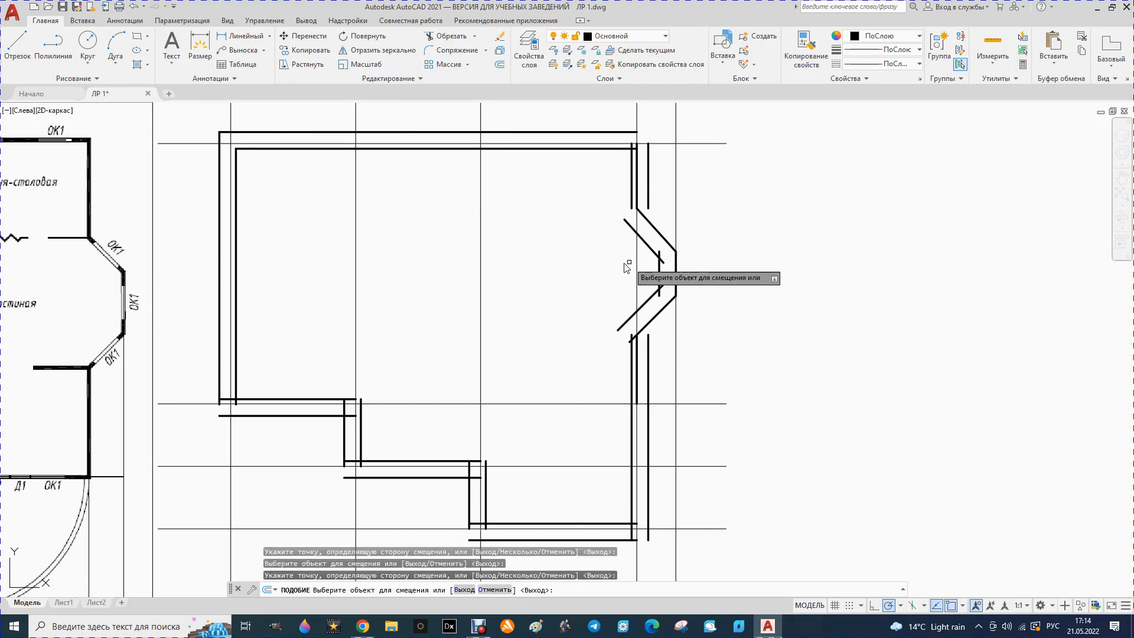
key("Escape")
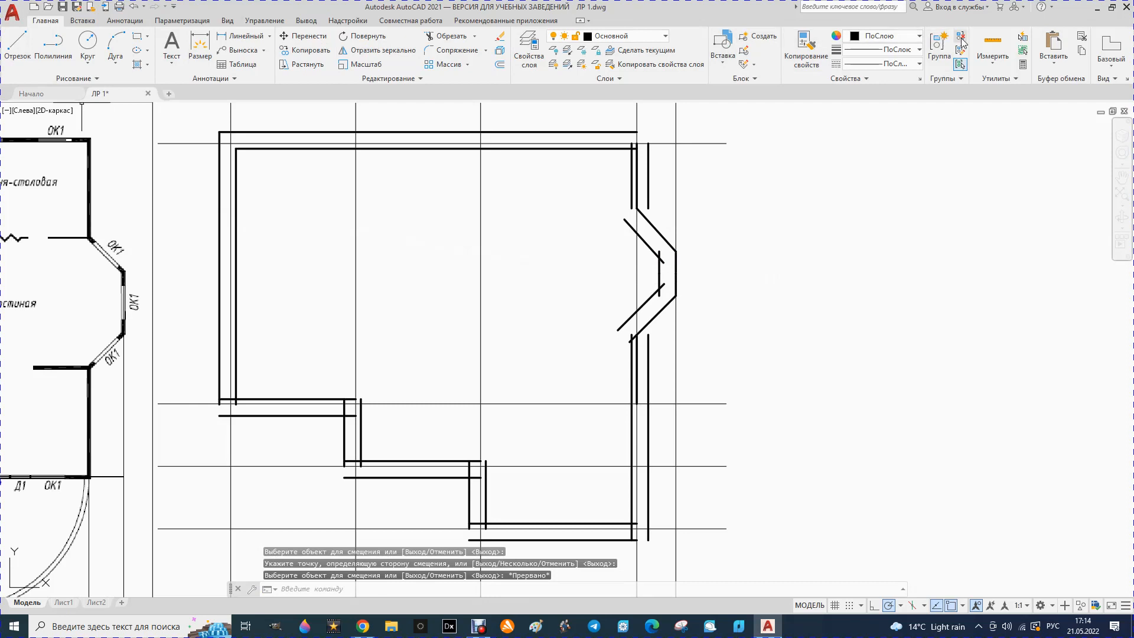
Measure the distance along the inner vertical bay line between its crossings with the two inner diagonals
left_click(994, 42)
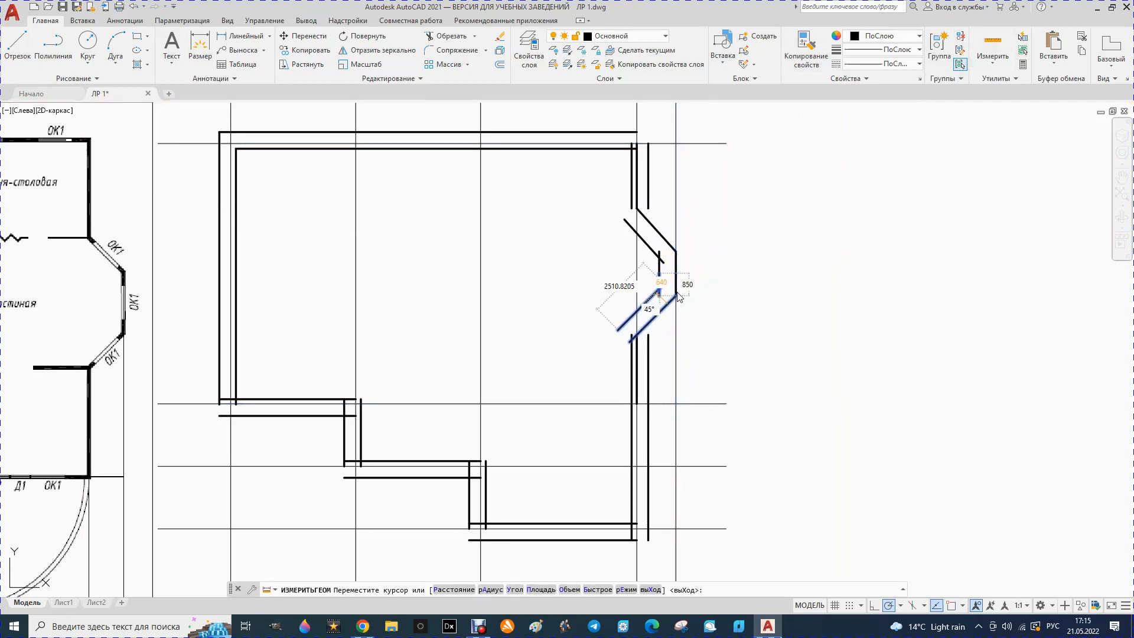
left_click(993, 62)
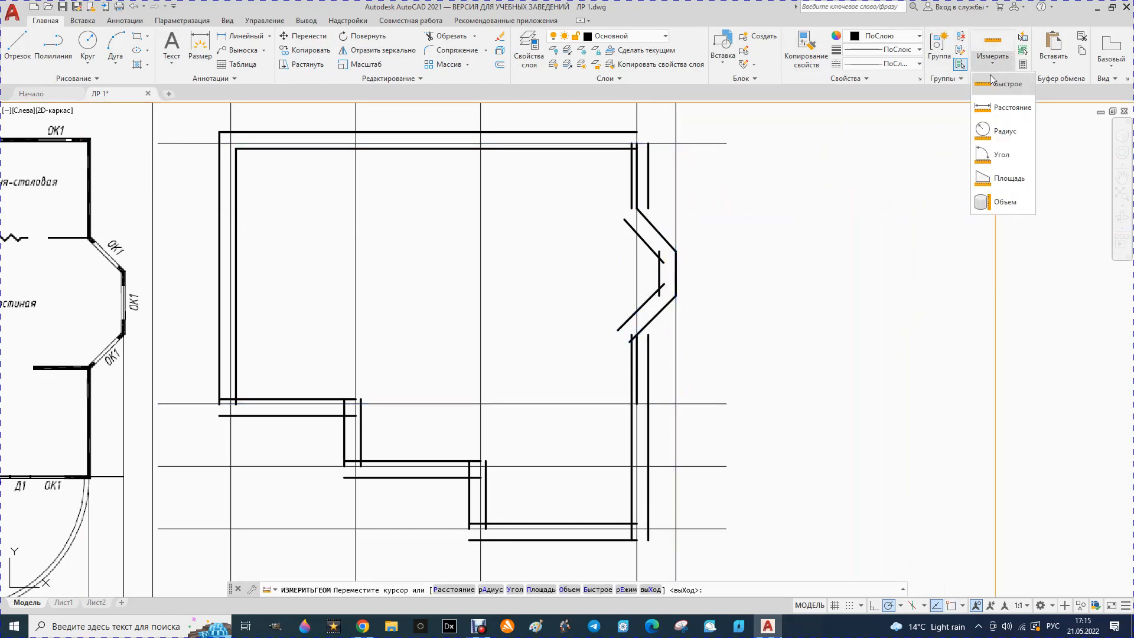
left_click(981, 112)
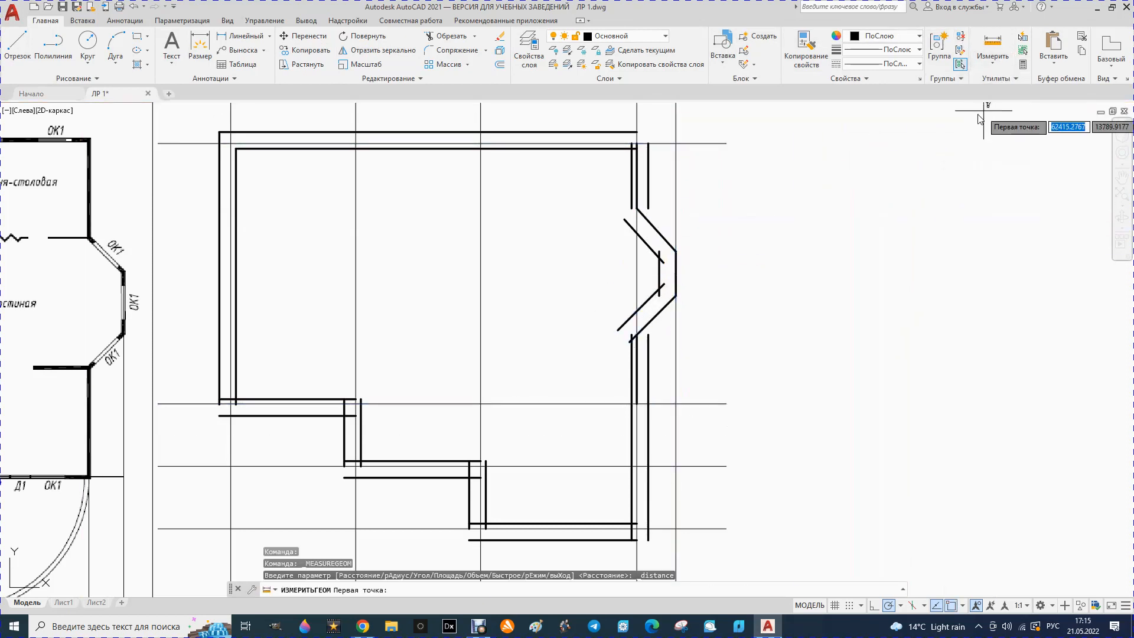
scroll(656, 292, "up", 5)
left_click(655, 290)
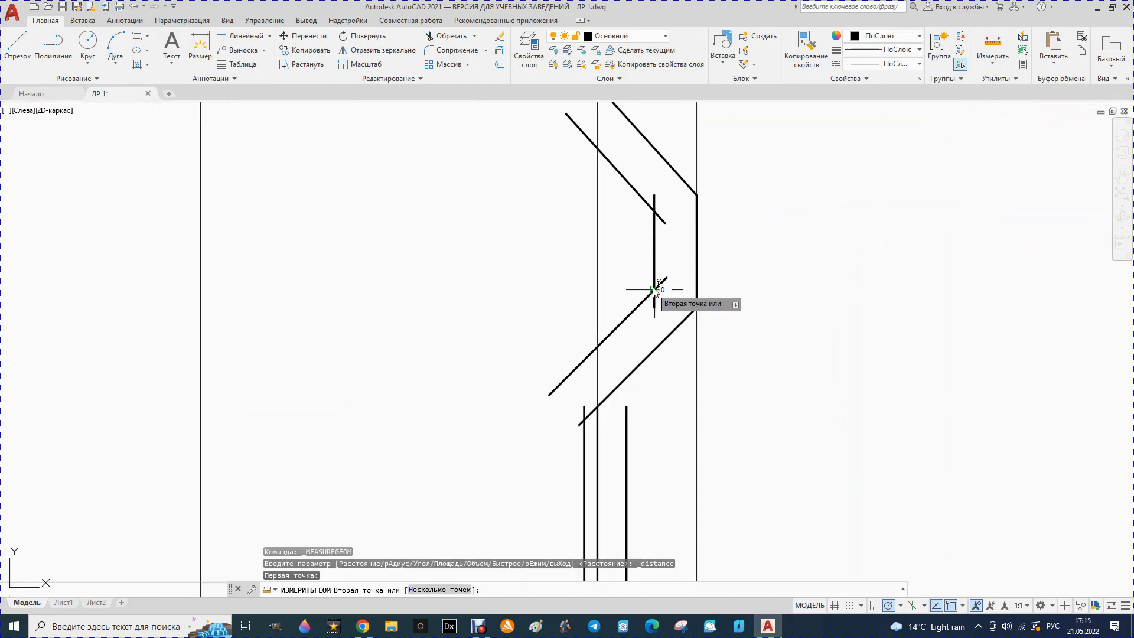
left_click(654, 212)
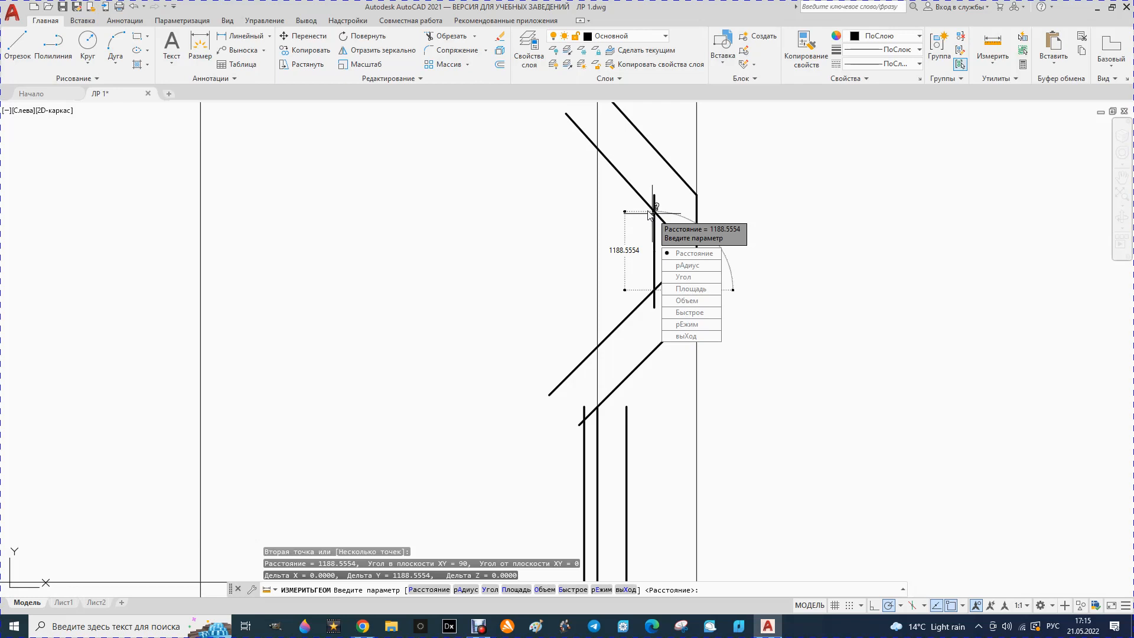
key("Escape")
Compare the bay's inner outline and proportions with the living-room bay on the reference plan
scroll(661, 237, "down", 8)
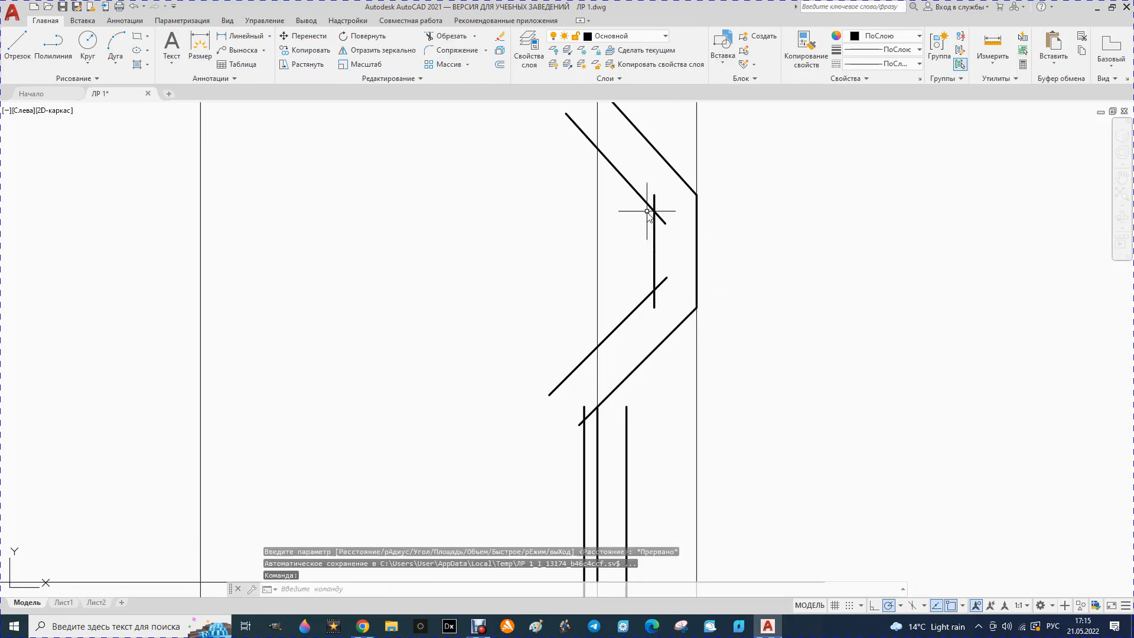
scroll(473, 257, "up", 8)
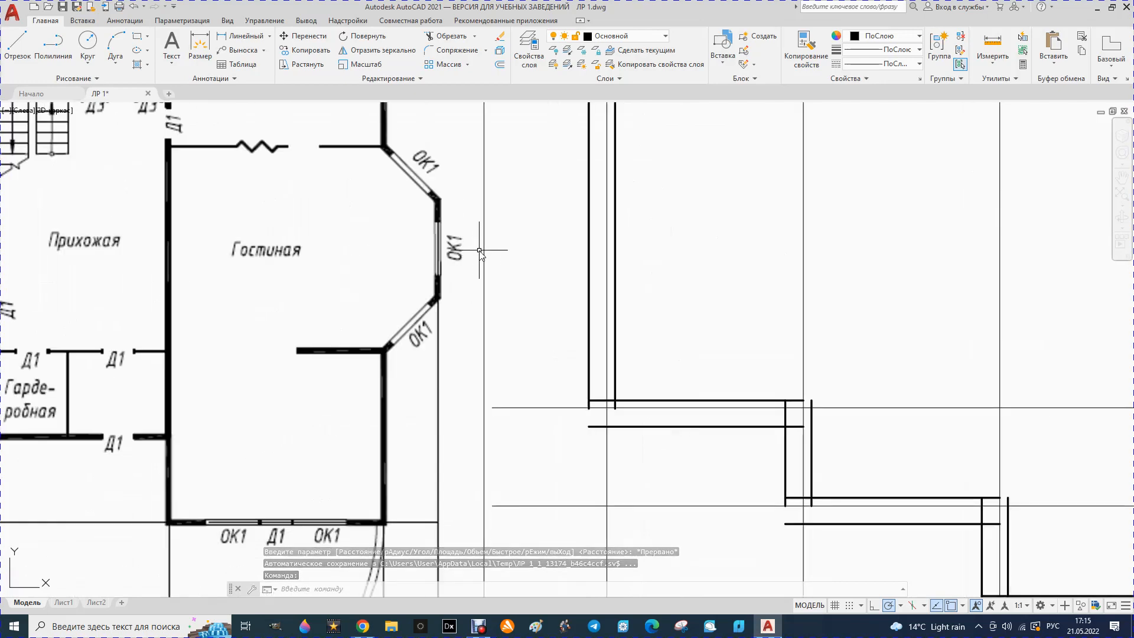
scroll(480, 257, "down", 2)
scroll(480, 256, "down", 4)
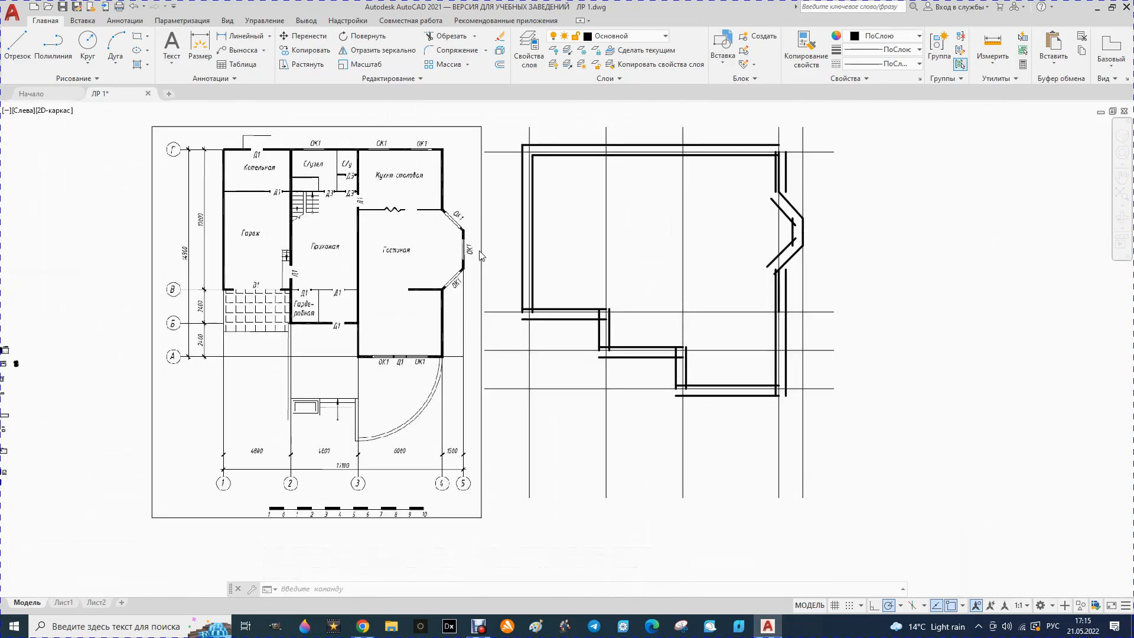
scroll(701, 233, "up", 2)
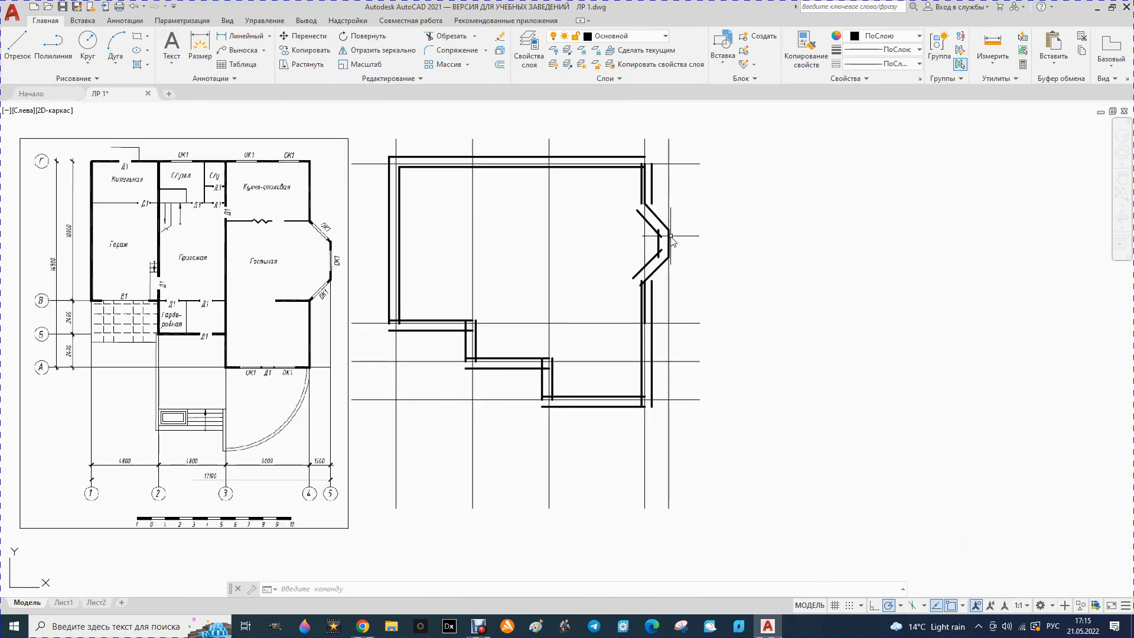
scroll(672, 239, "up", 4)
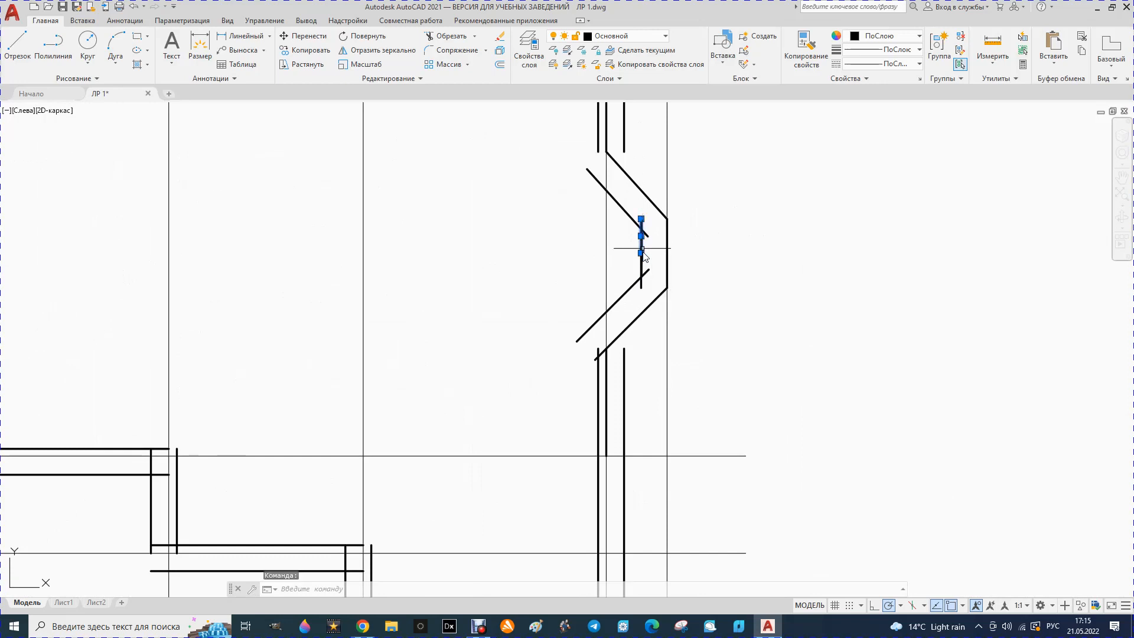
scroll(644, 255, "down", 2)
scroll(648, 270, "down", 2)
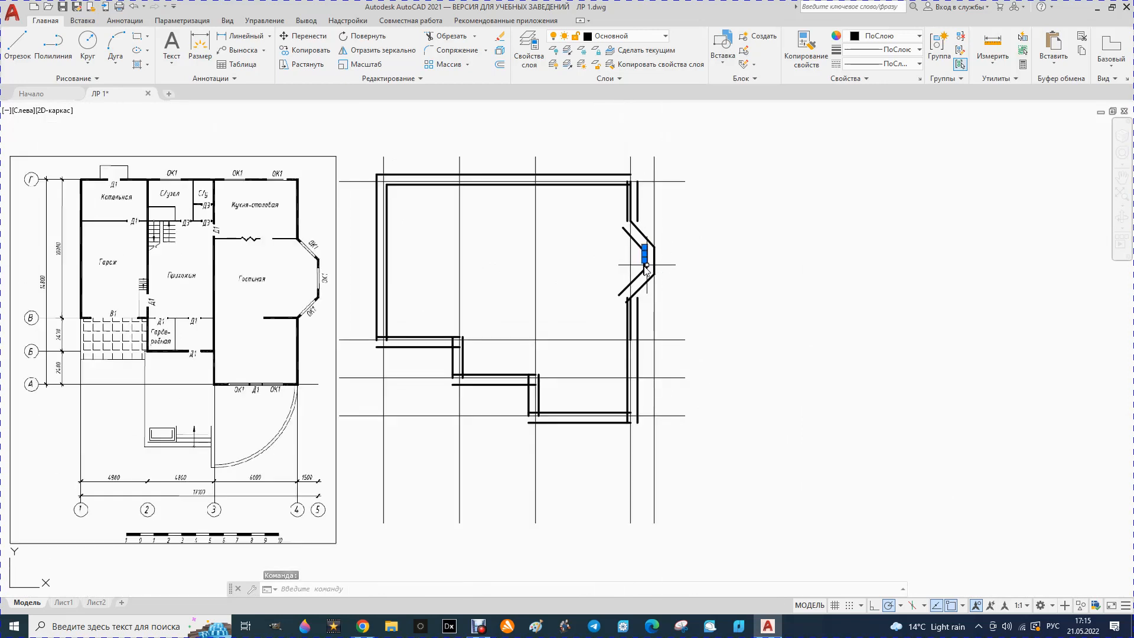
scroll(324, 277, "up", 2)
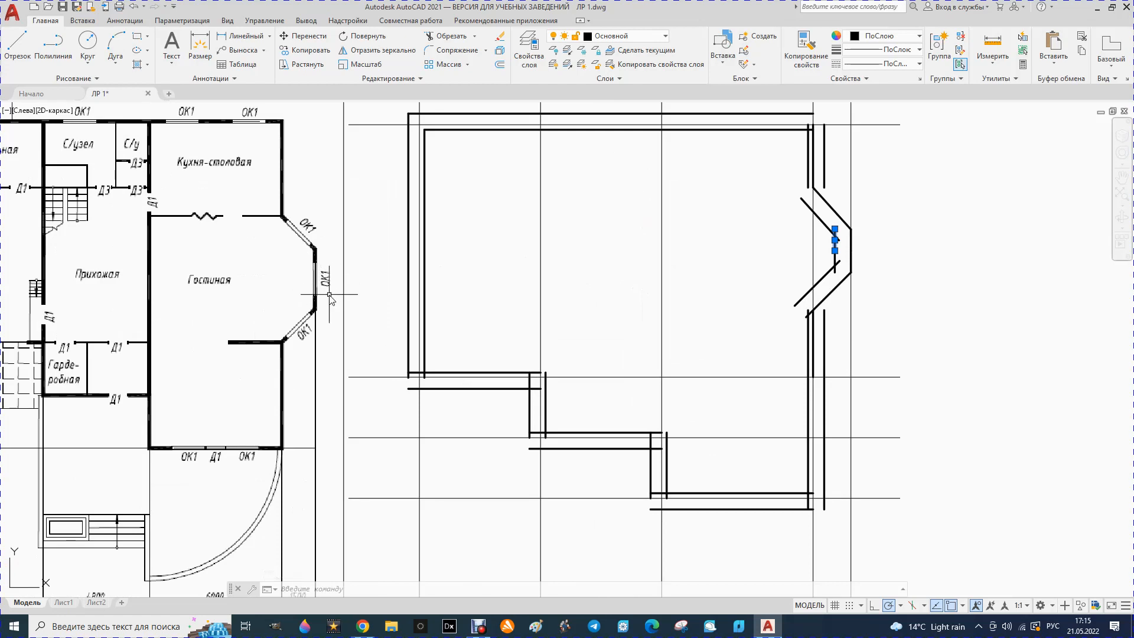
scroll(349, 300, "down", 2)
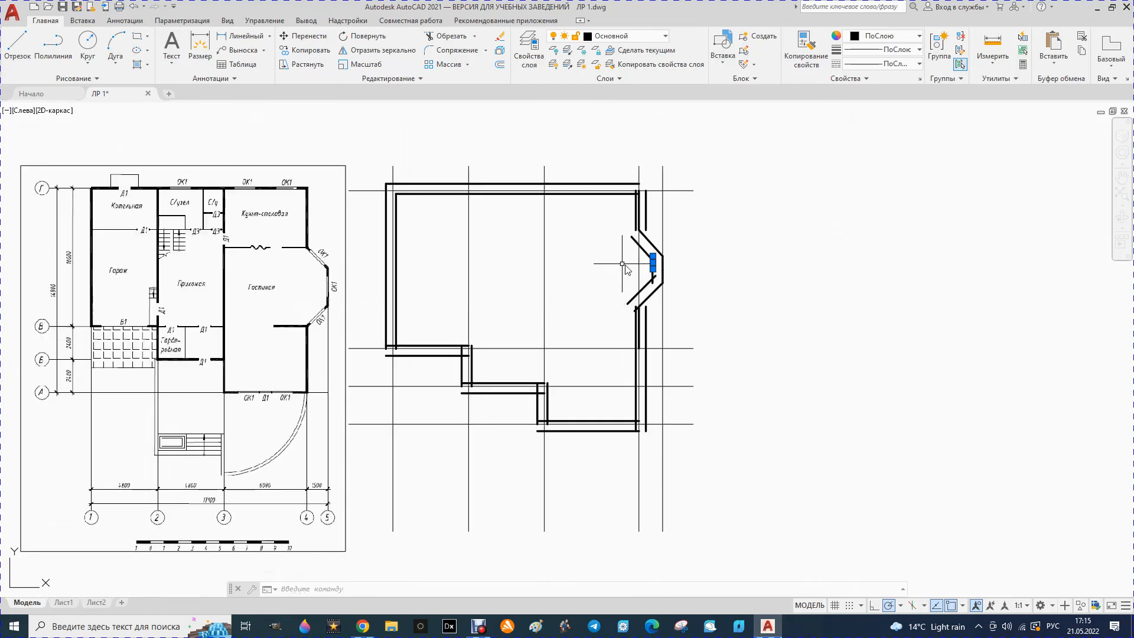
scroll(654, 244, "up", 2)
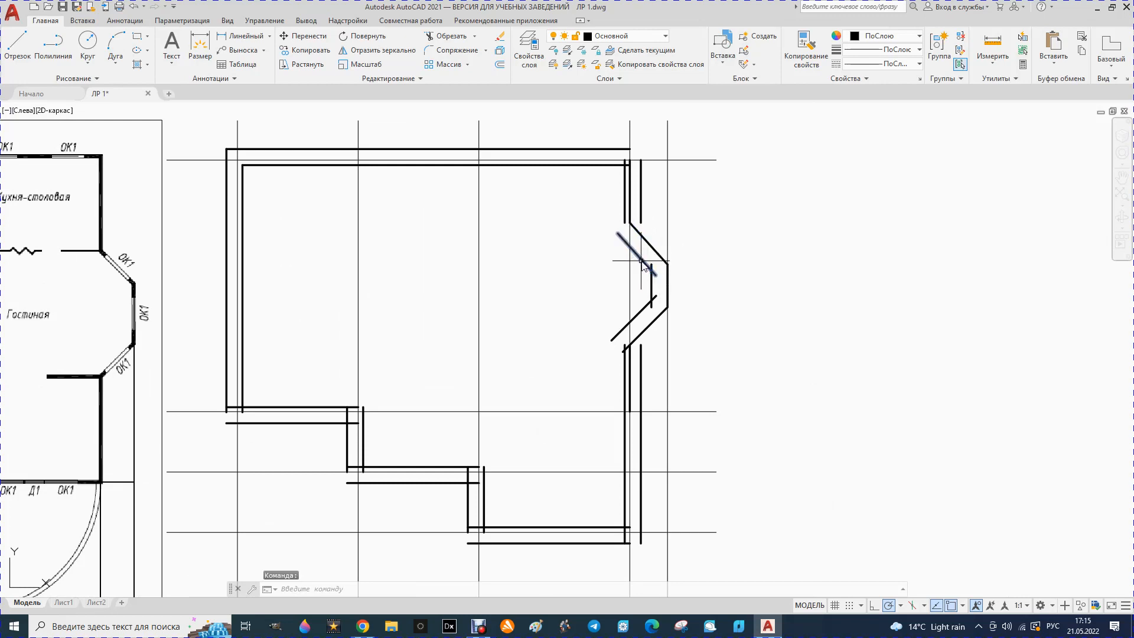
key("Escape")
key("Escape")
Turn on Ortho mode while moving the bay's upper pair of diagonal wall lines 300 mm straight up
left_click(649, 243)
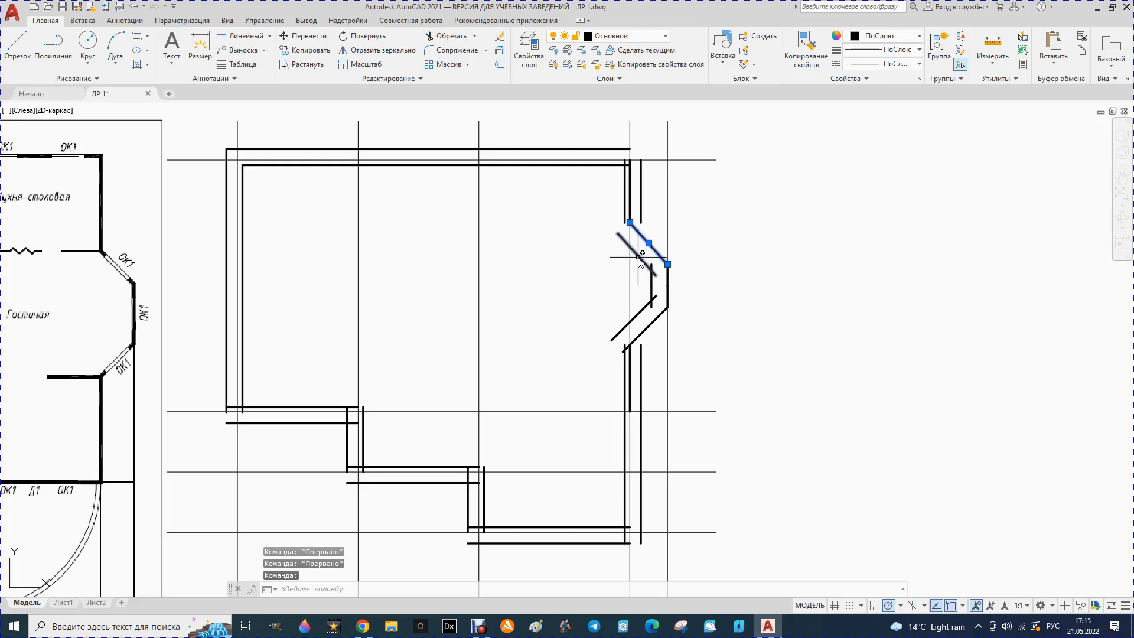
left_click(639, 256)
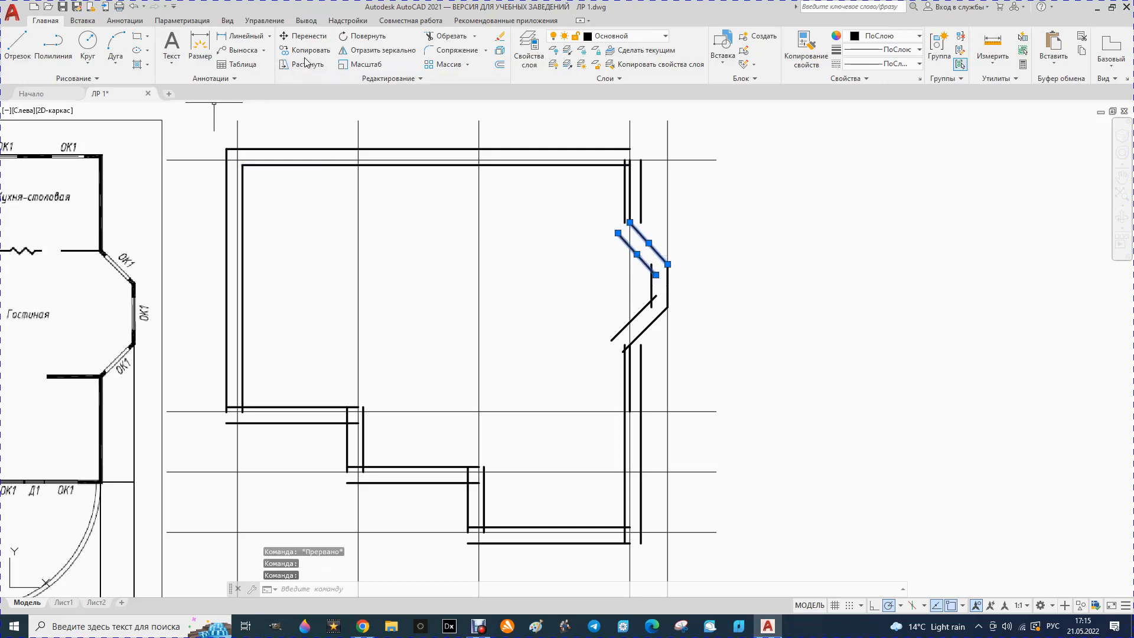
left_click(307, 38)
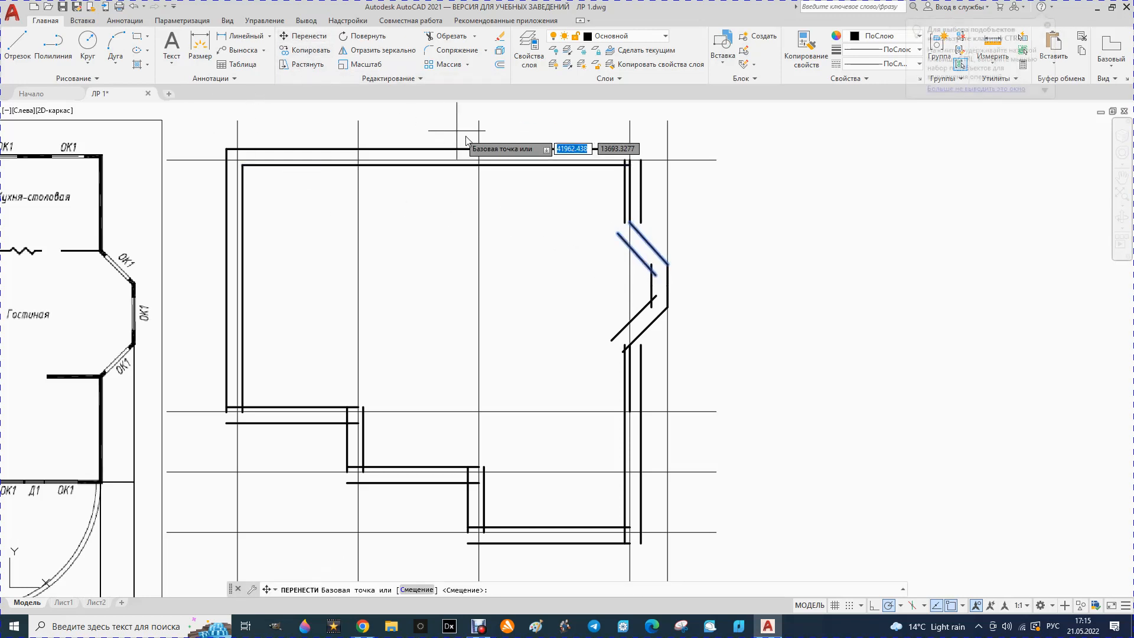
left_click(629, 247)
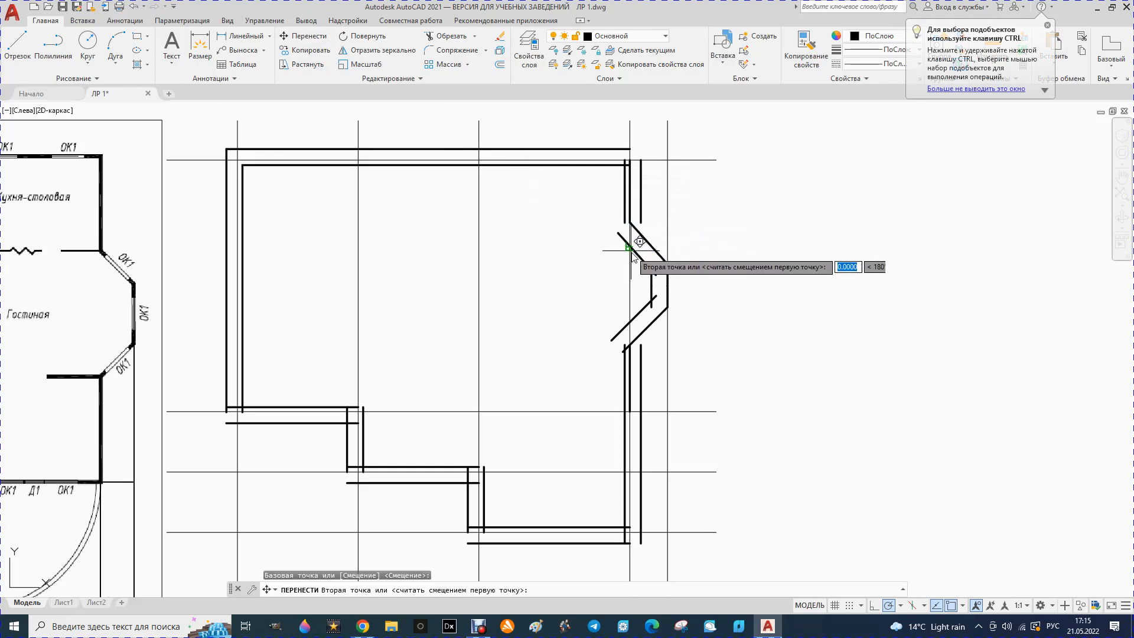
left_click(875, 605)
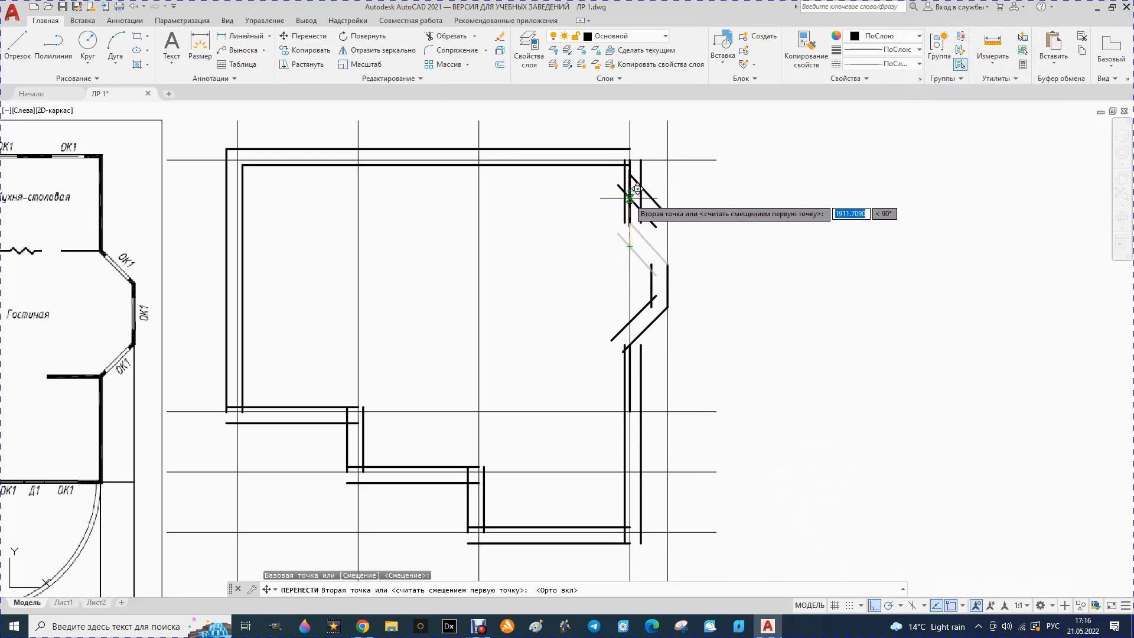
type("300")
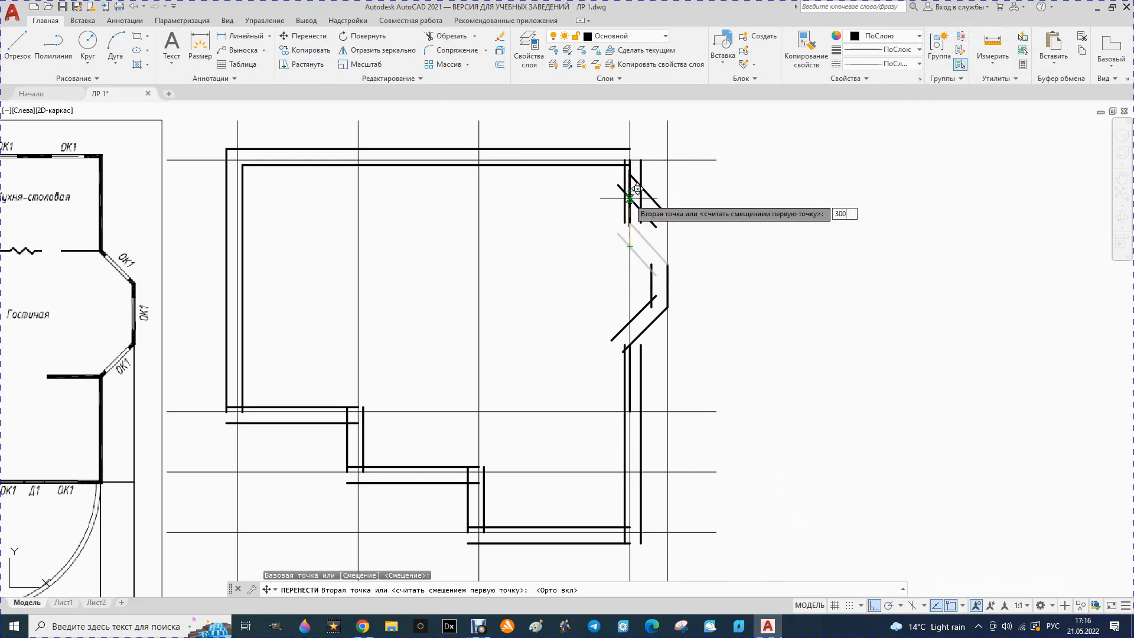
key("Return")
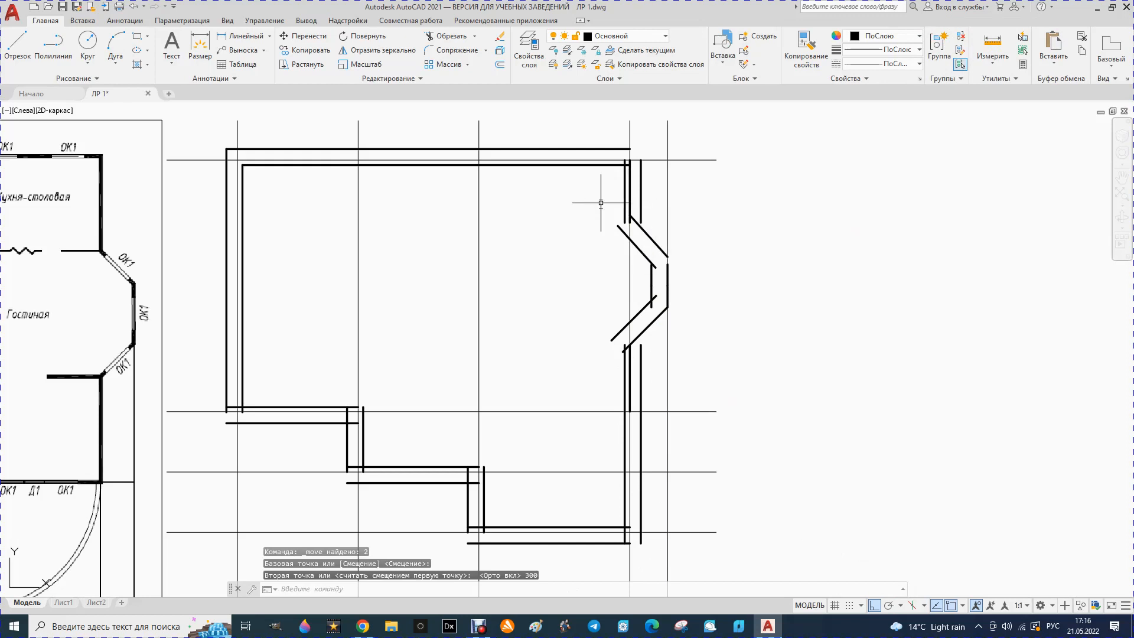
Move the bay's lower pair of diagonal wall lines 300 mm straight down
left_click(644, 309)
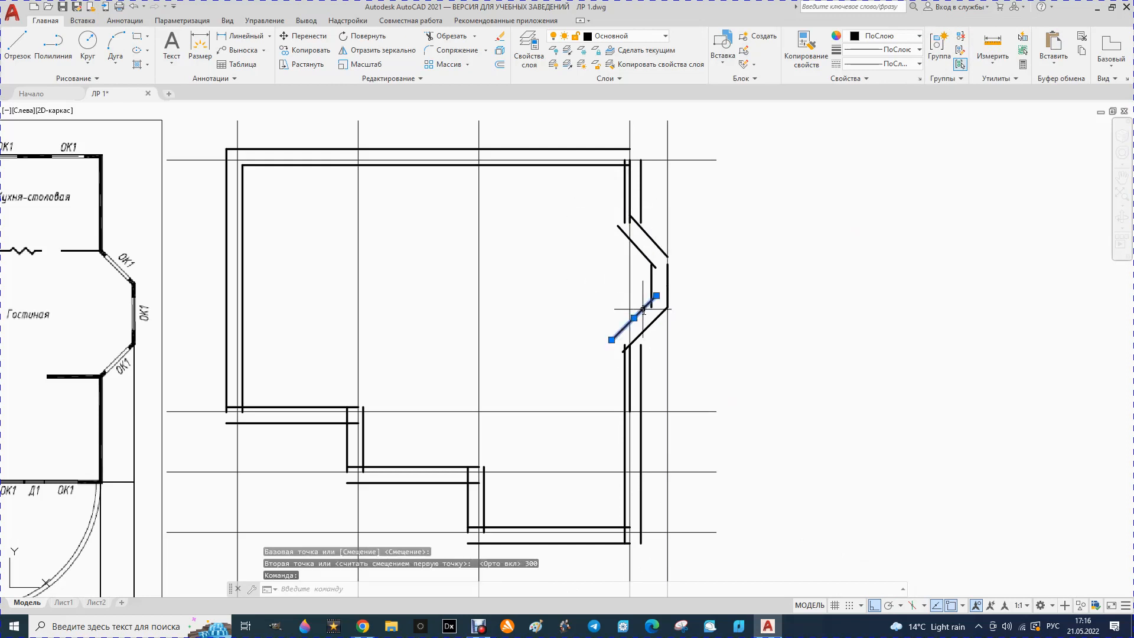
left_click(651, 322)
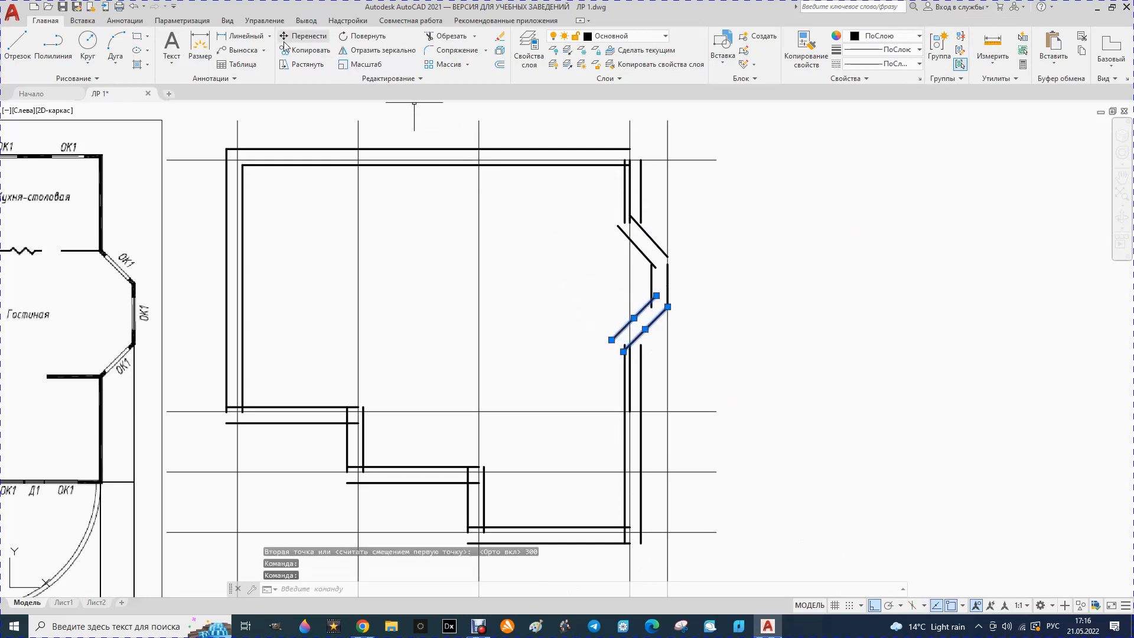
left_click(301, 36)
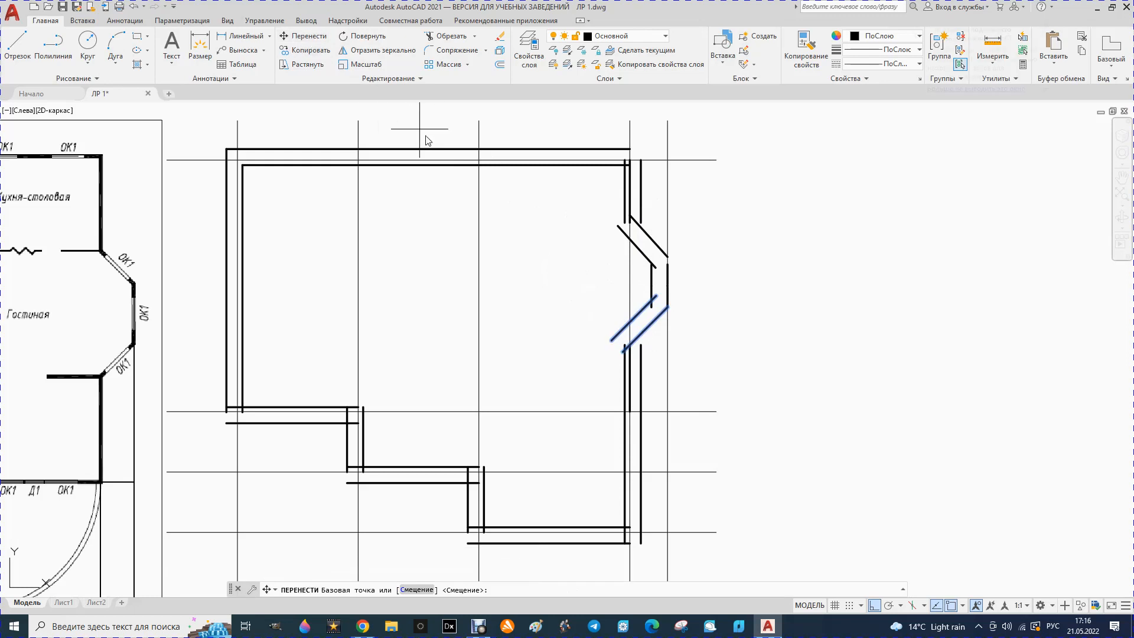
left_click(628, 323)
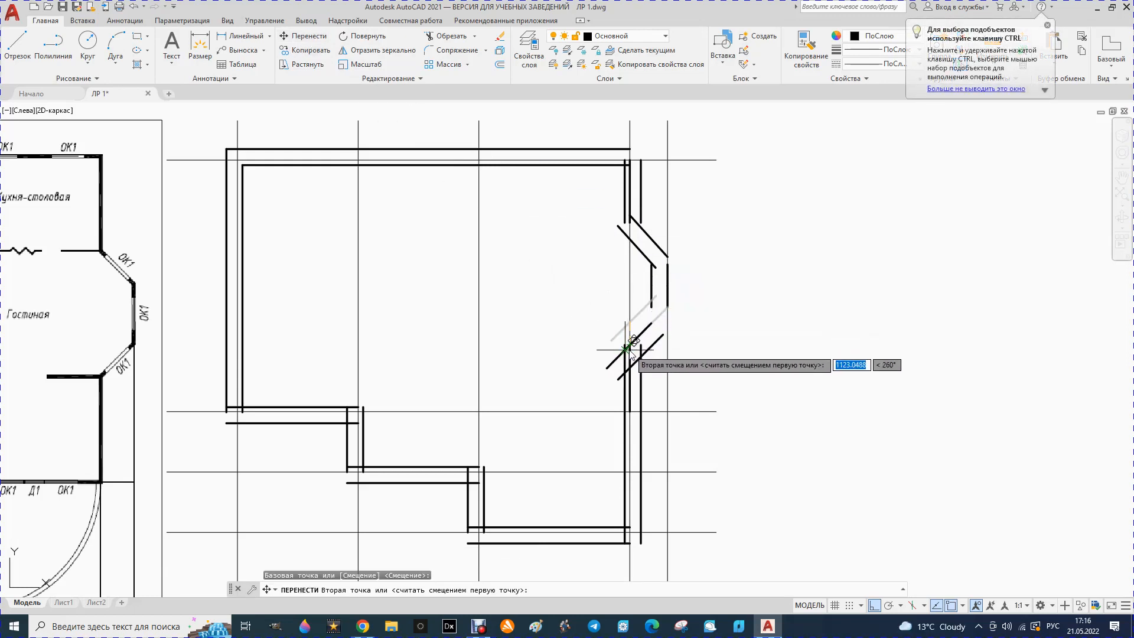
type("300")
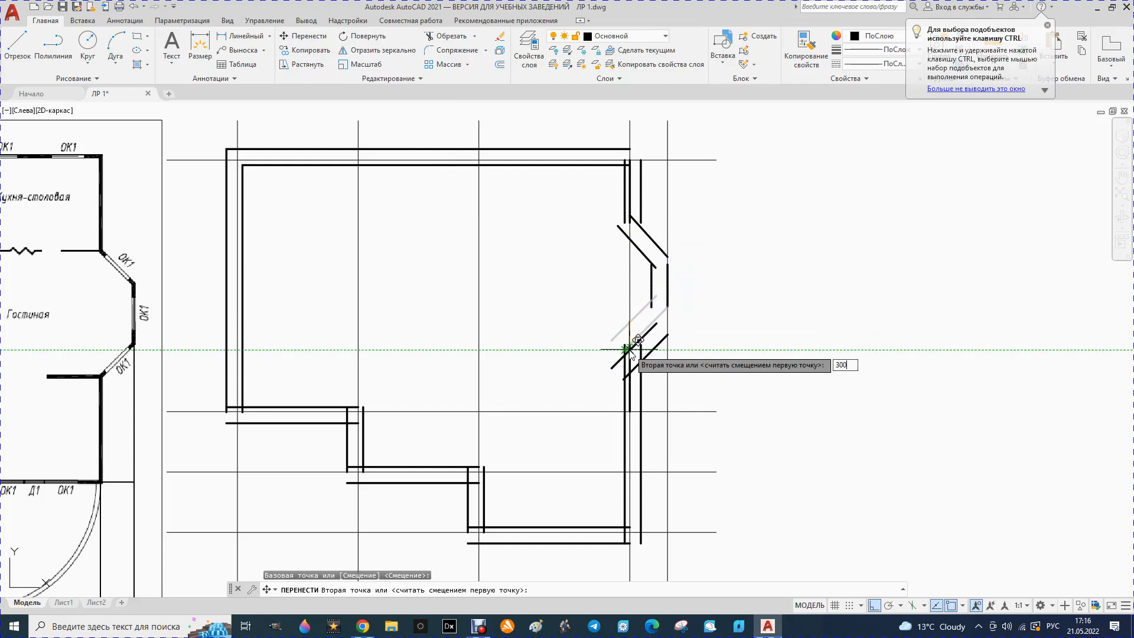
key("Return")
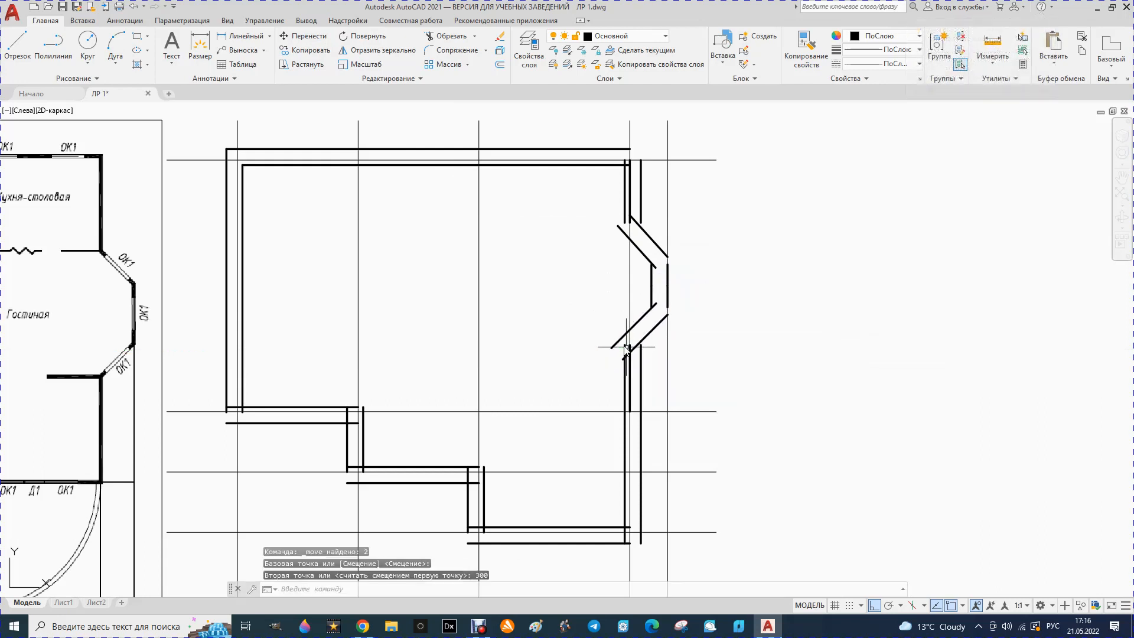
Check the length of the bay's inner vertical wall line between the shifted diagonals with a distance measurement
scroll(664, 282, "up", 2)
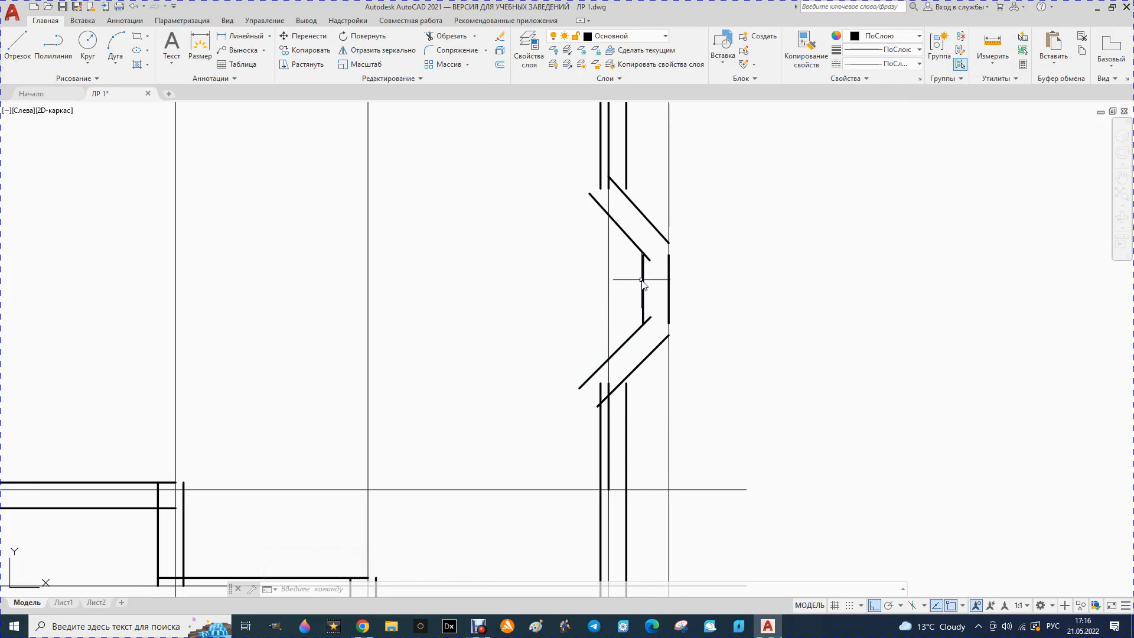
left_click(993, 62)
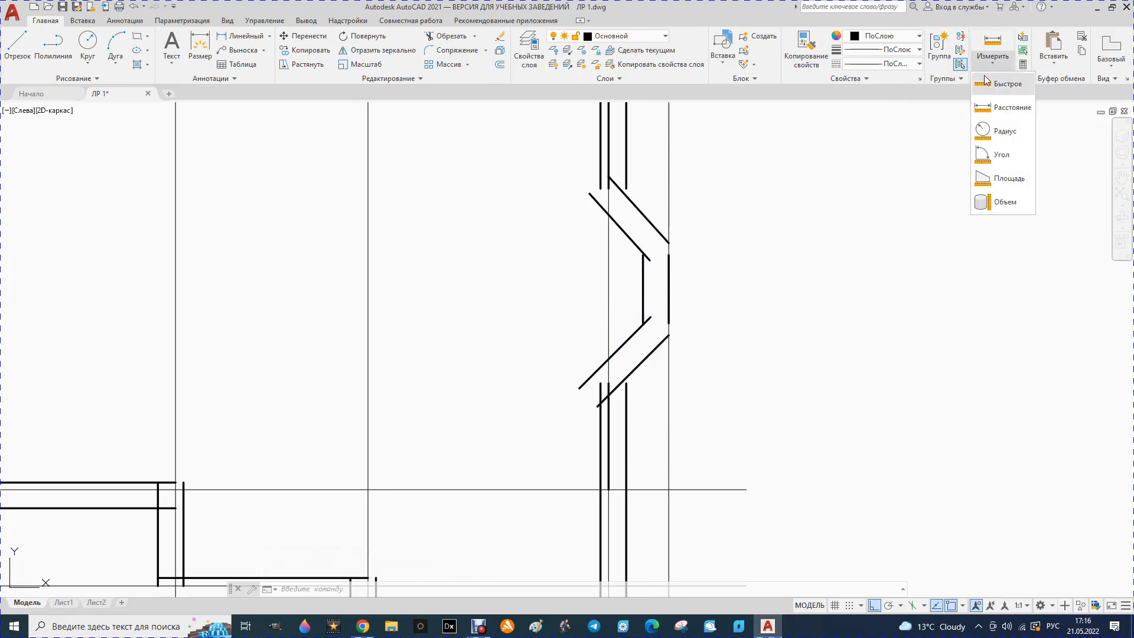
left_click(1009, 106)
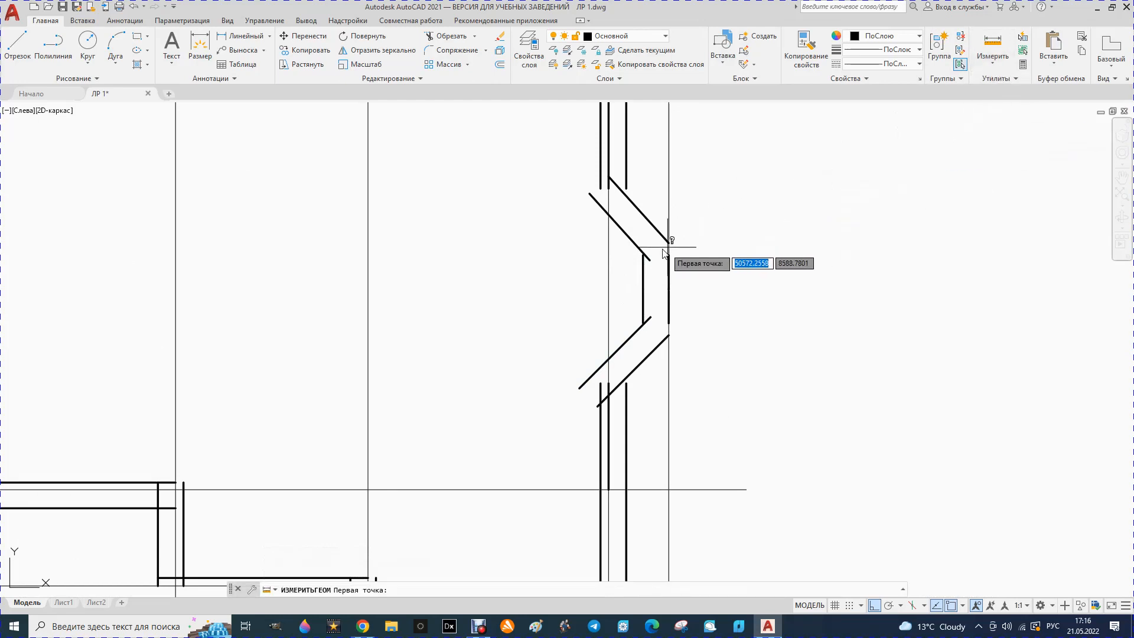
left_click(643, 255)
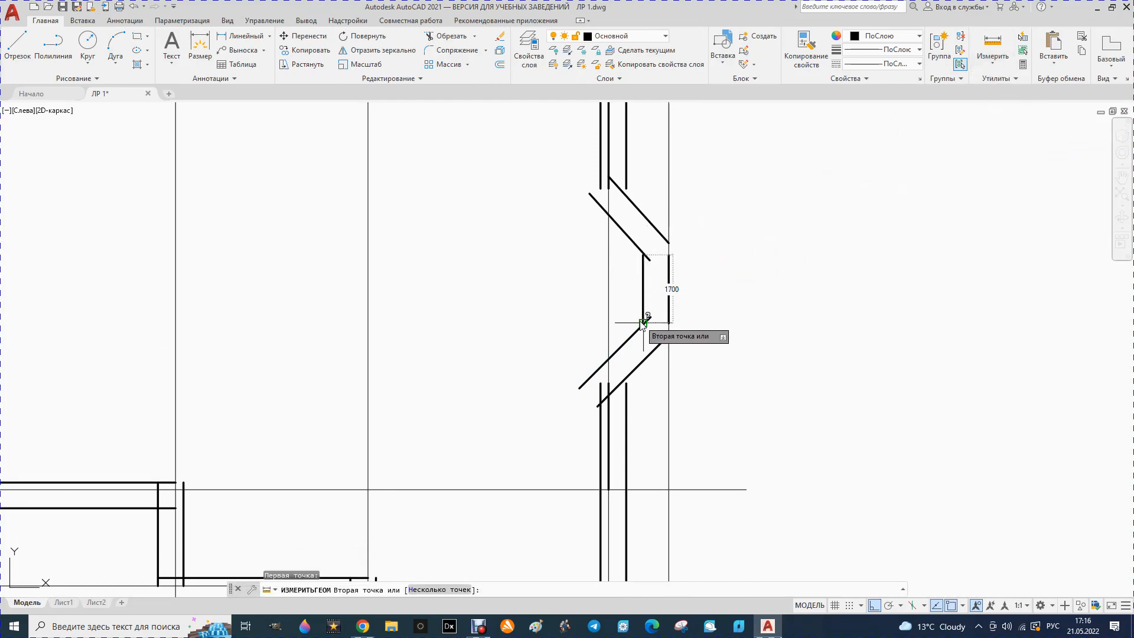
key("Escape")
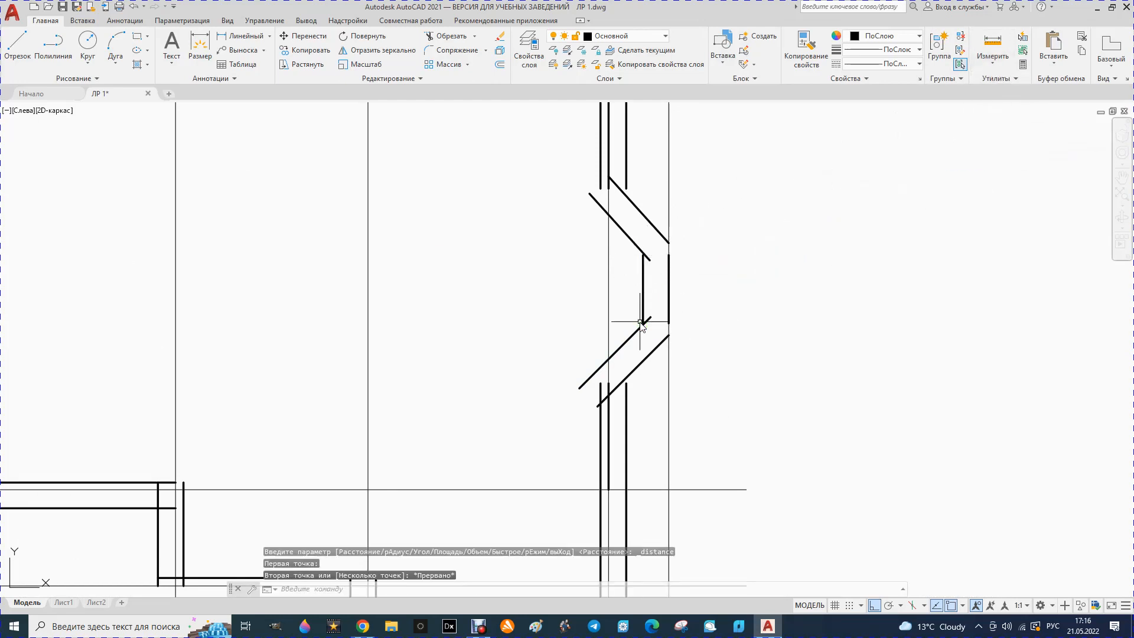
scroll(644, 288, "down", 3)
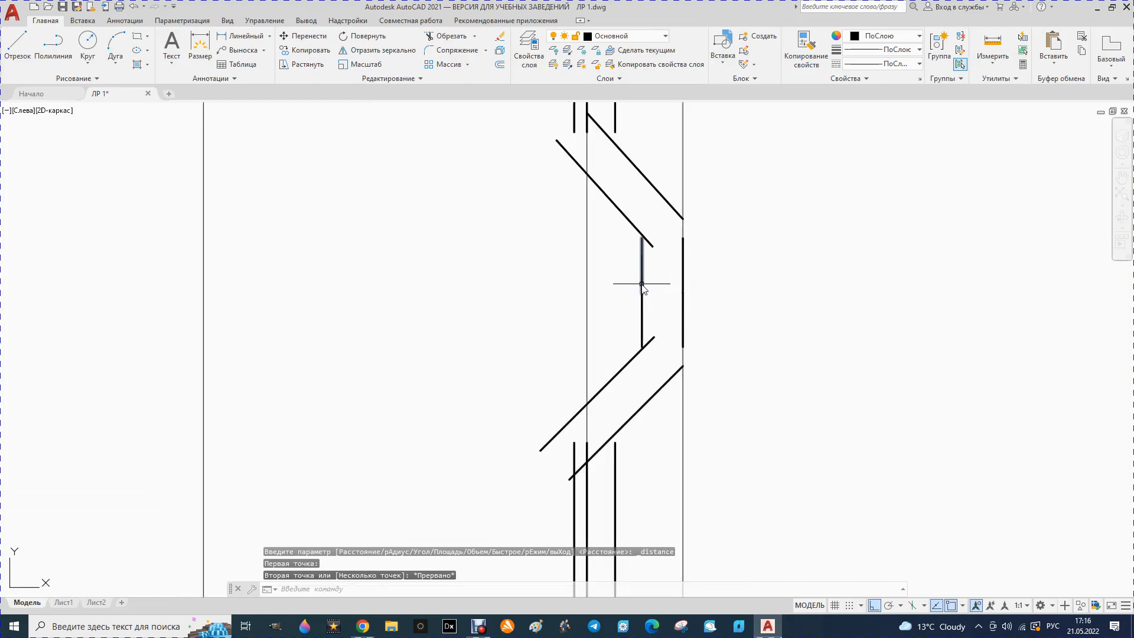
key("Escape")
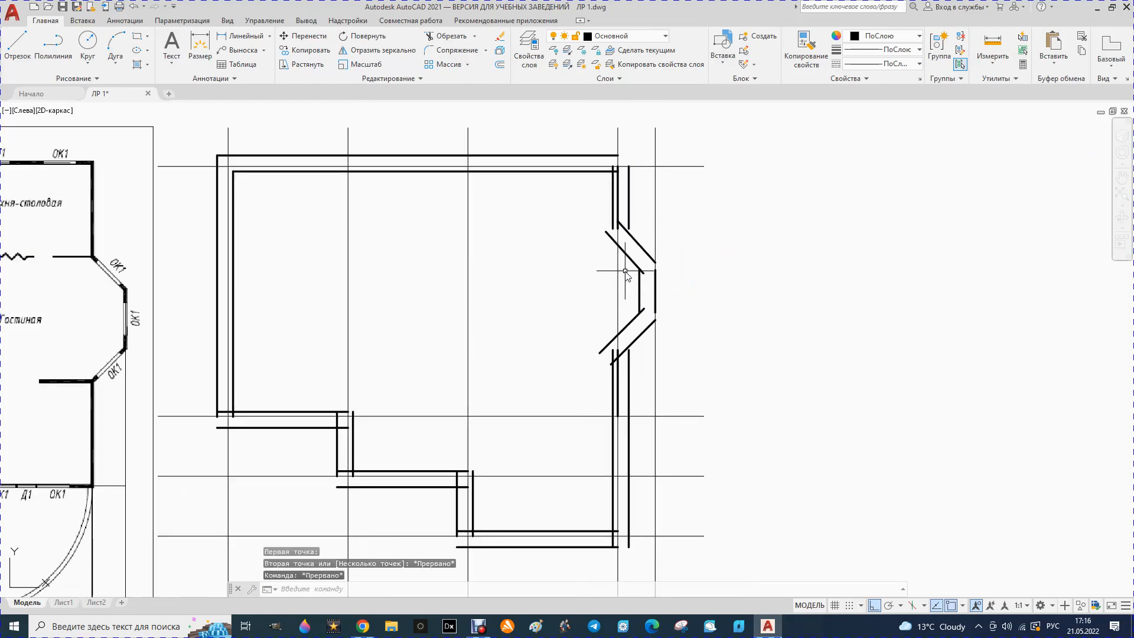
Extend the inner and outer wall lines above the bay down to the bay's upper diagonal lines
left_click(477, 37)
left_click(452, 80)
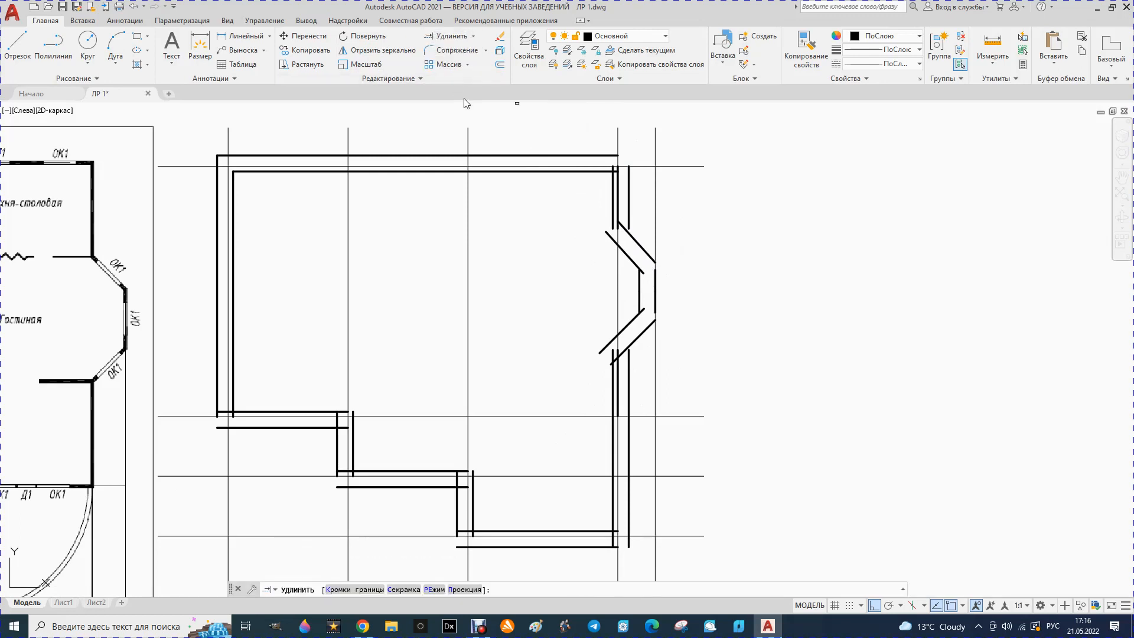
scroll(648, 172, "up", 4)
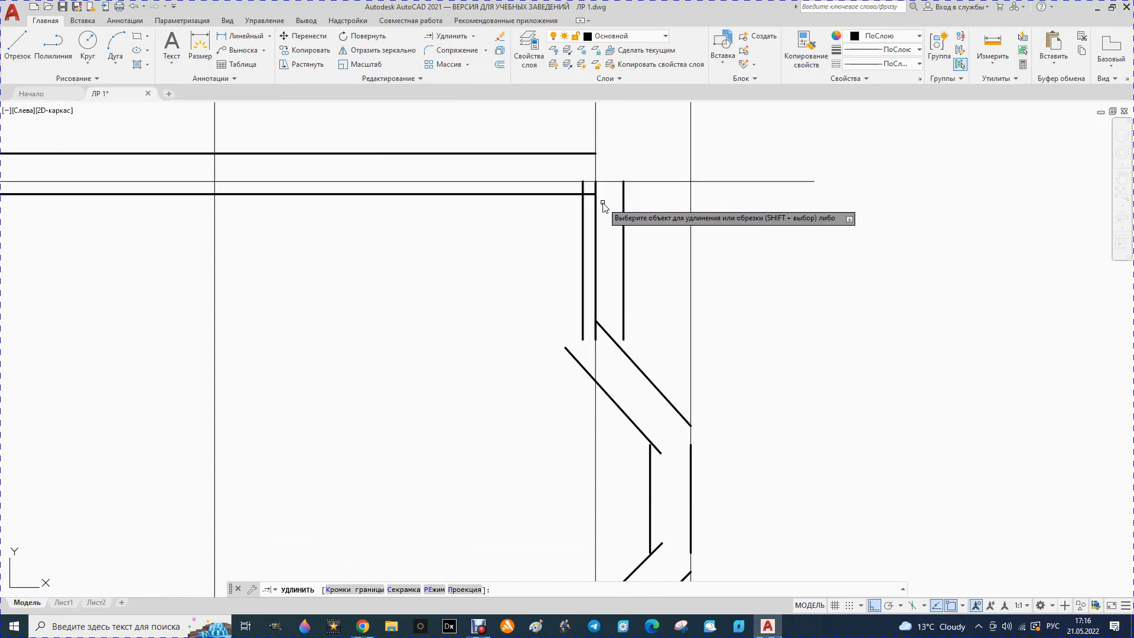
scroll(622, 205, "down", 2)
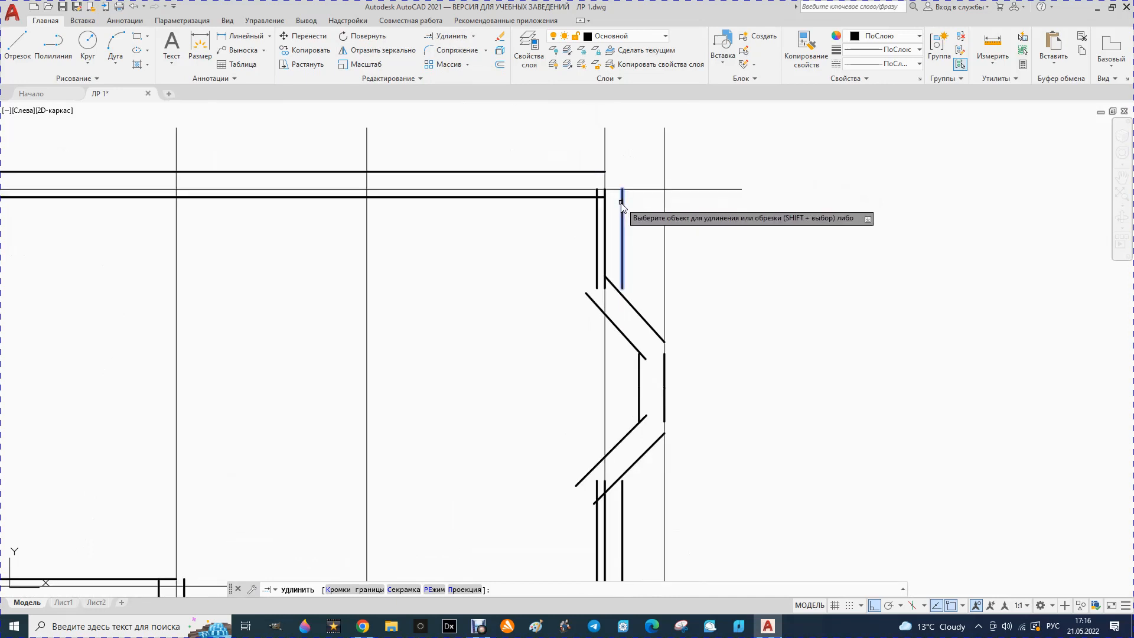
left_click(622, 283)
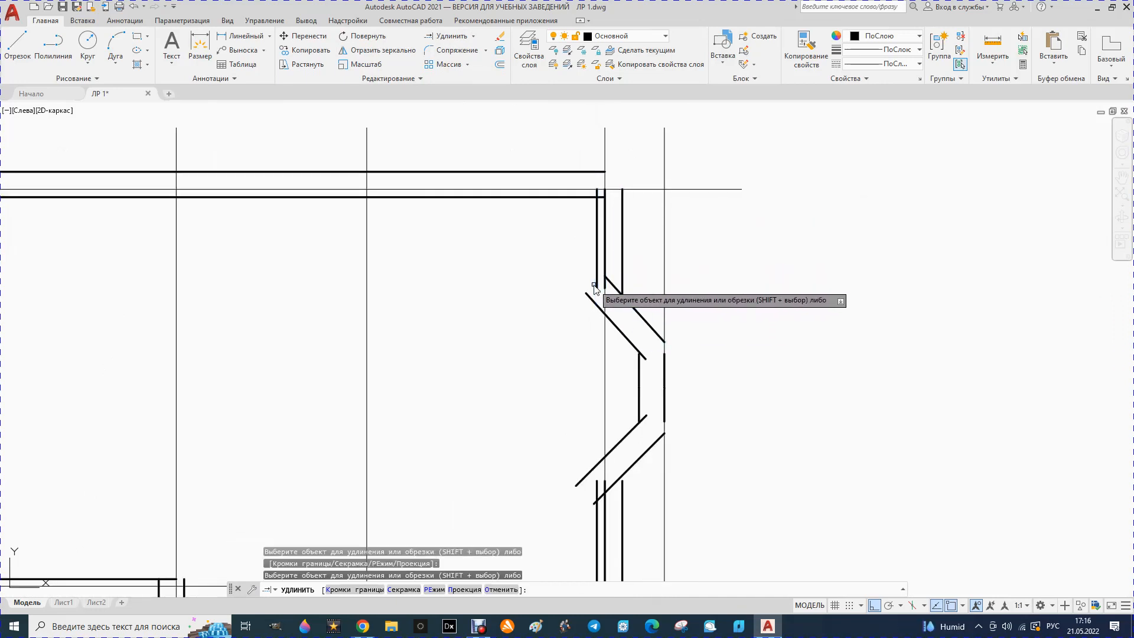
scroll(599, 289, "down", 2)
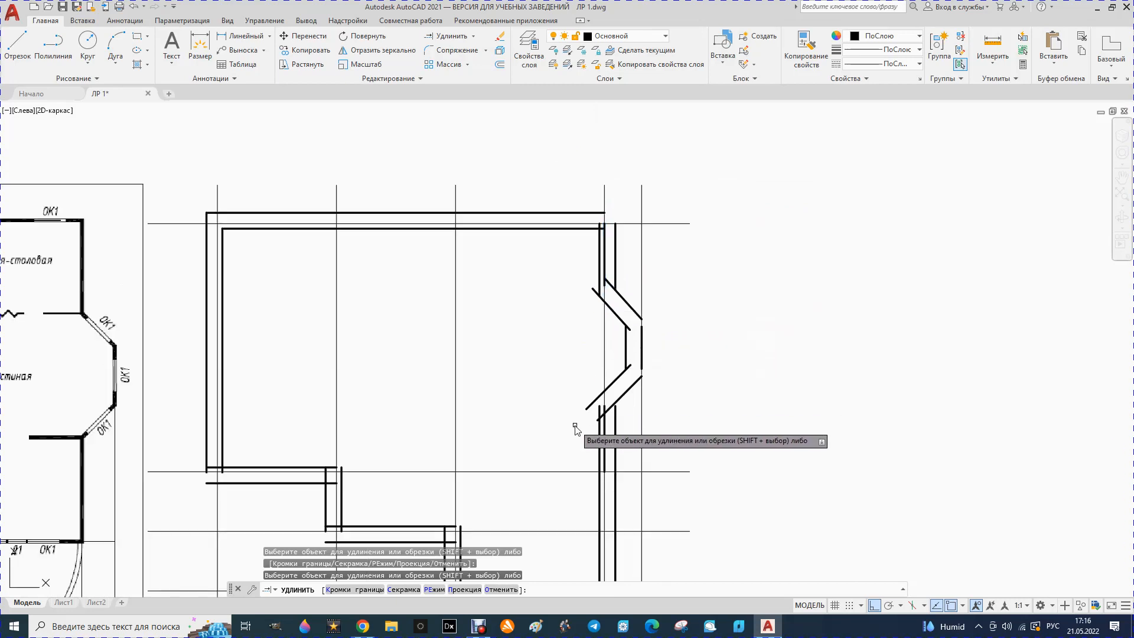
Extend the wall lines below the bay up to its lower diagonals, and the bay's two vertical lines to meet the diagonals
scroll(588, 434, "up", 3)
left_click(610, 427)
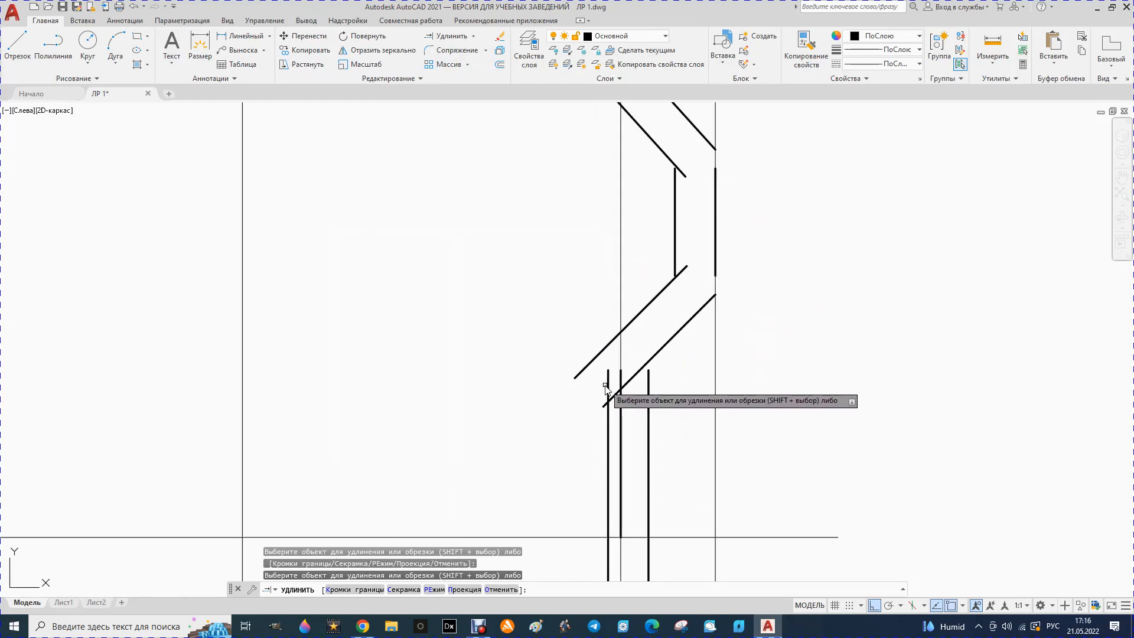
left_click(610, 390)
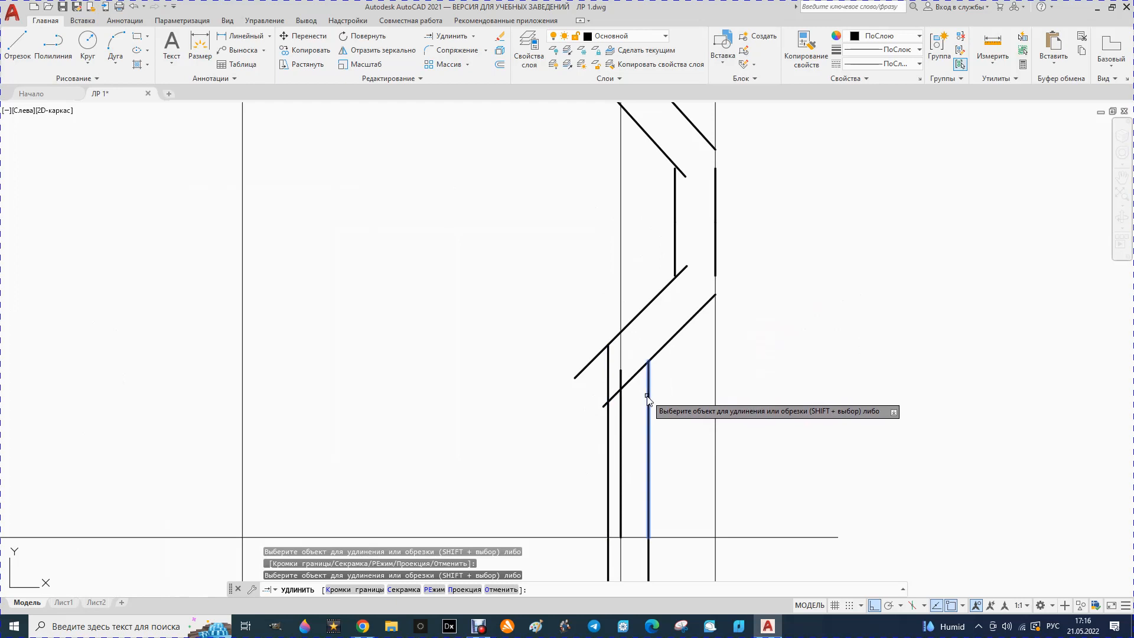
left_click(648, 397)
left_click(714, 278)
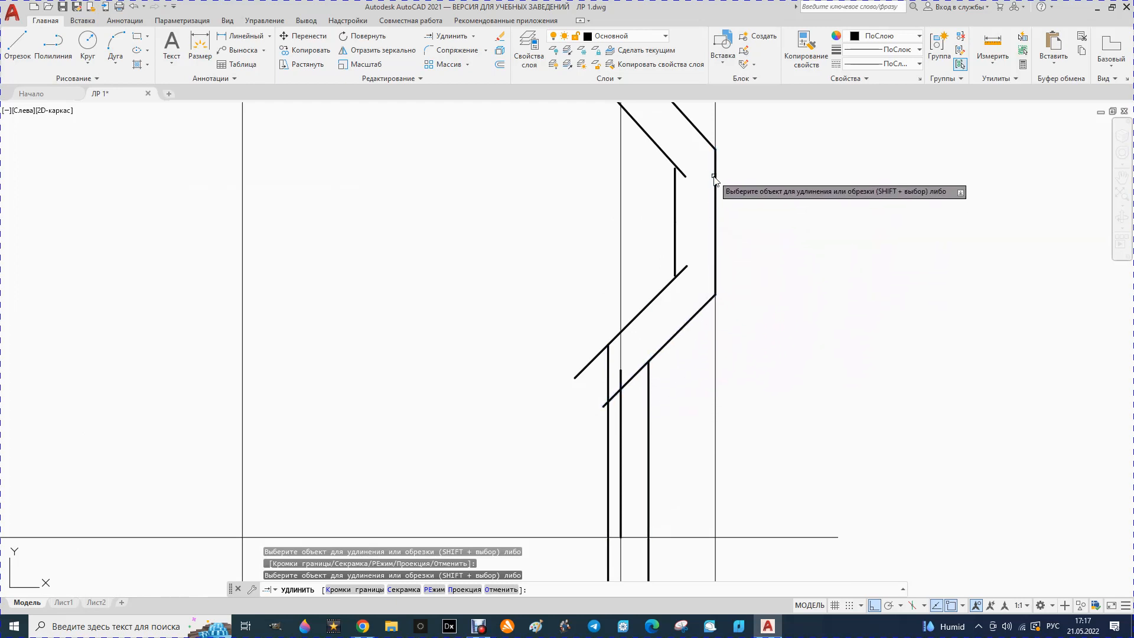
left_click(675, 187)
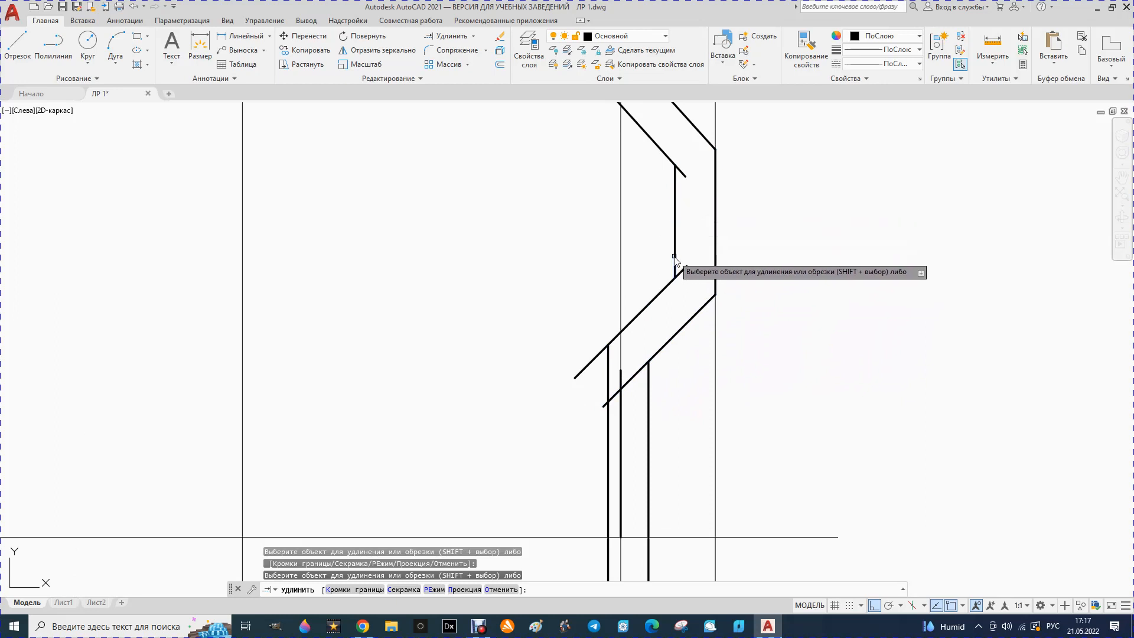
Extend the top wall's outer line to the right and the right-hand wall's outer line up to meet it
scroll(647, 301, "down", 2)
scroll(649, 302, "down", 3)
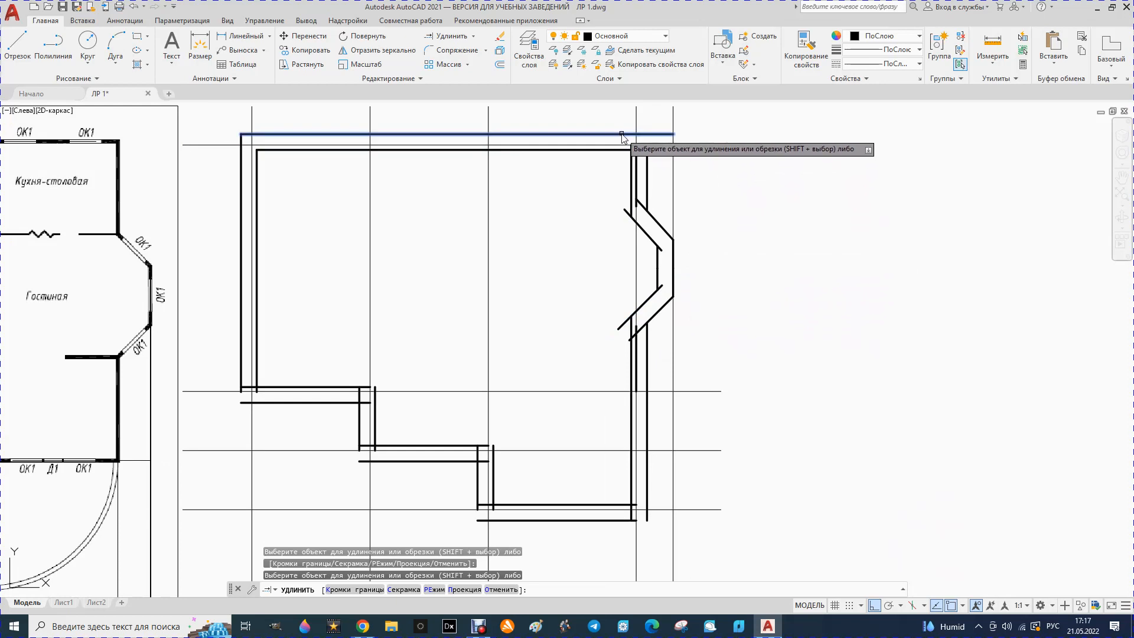
left_click(649, 154)
Extend the wall lines at the lower-left corner and both steps of the lower outline until their open corners meet
scroll(643, 207, "down", 4)
scroll(547, 292, "up", 2)
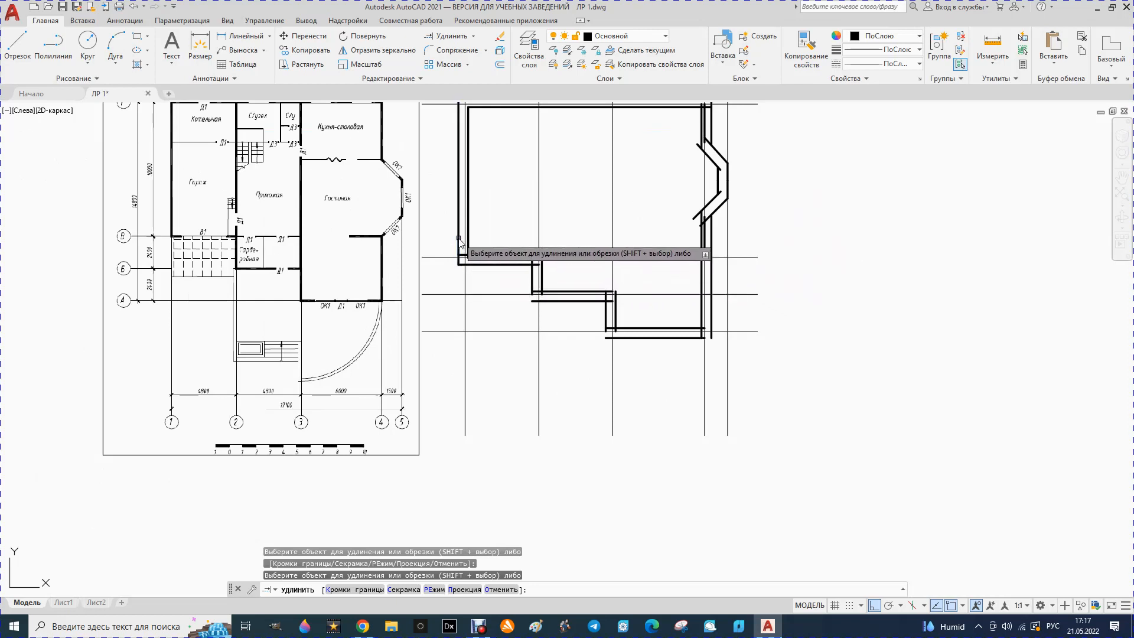
left_click(459, 241)
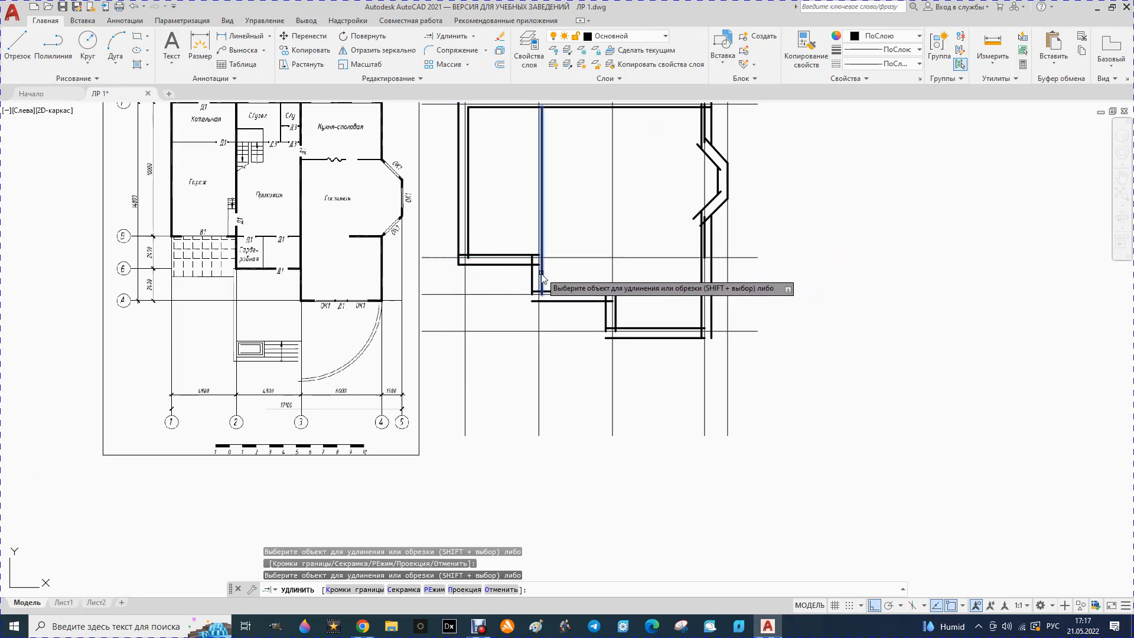
scroll(543, 276, "up", 5)
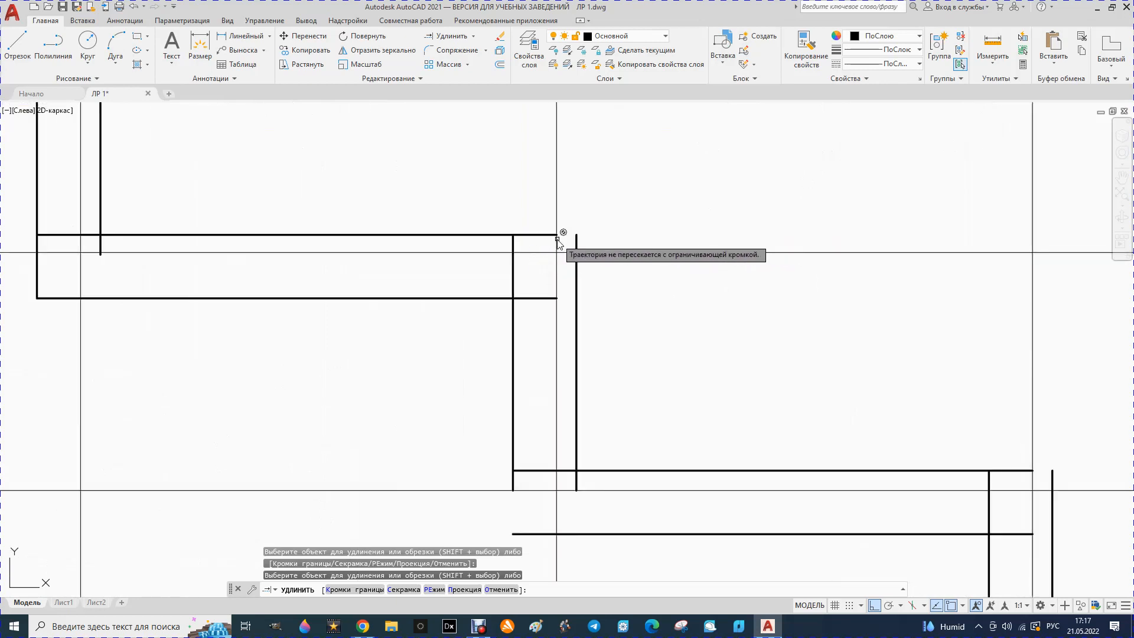
scroll(552, 304, "down", 5)
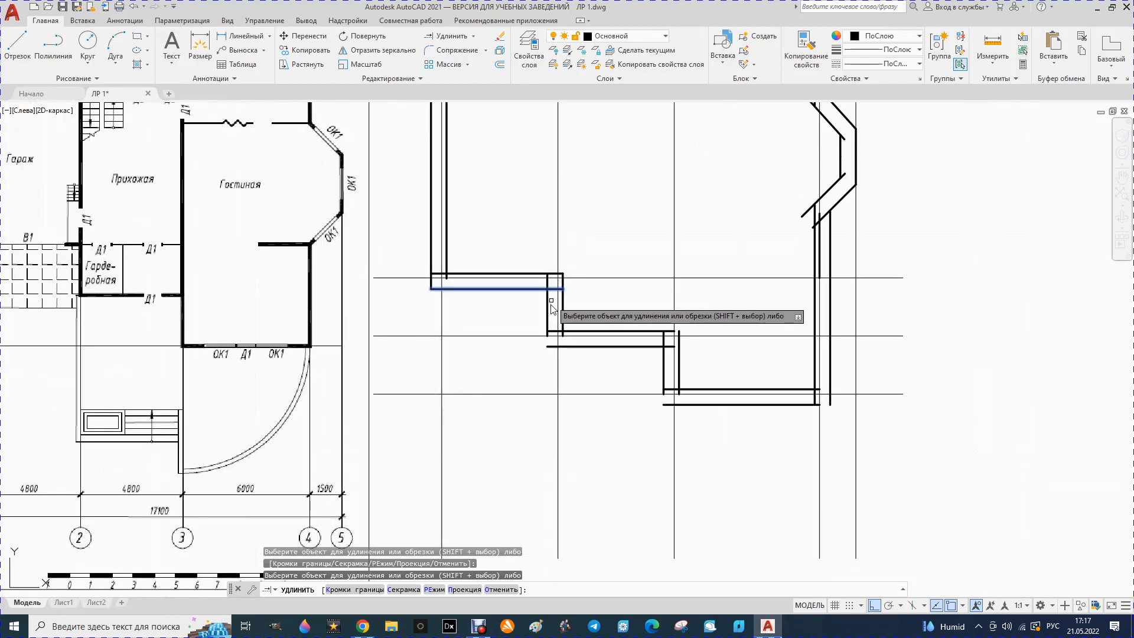
scroll(562, 352, "up", 2)
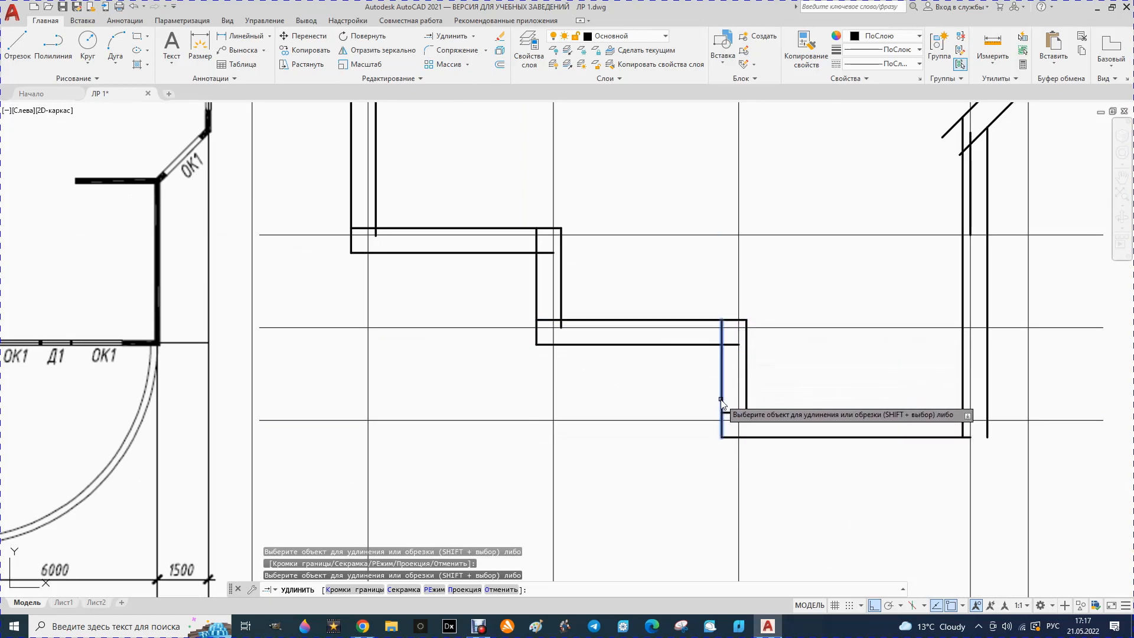
Extend the outer line of the bottom wall to the right-hand wall's outer line, closing the lower-right corner
scroll(721, 402, "down", 4)
scroll(745, 396, "up", 6)
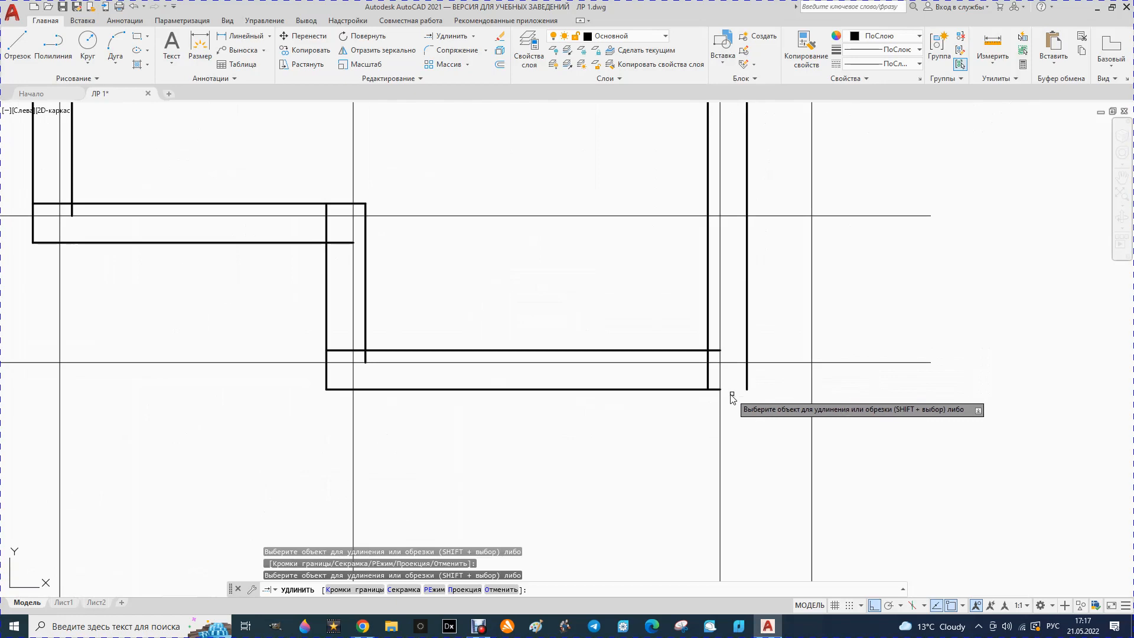
left_click(709, 391)
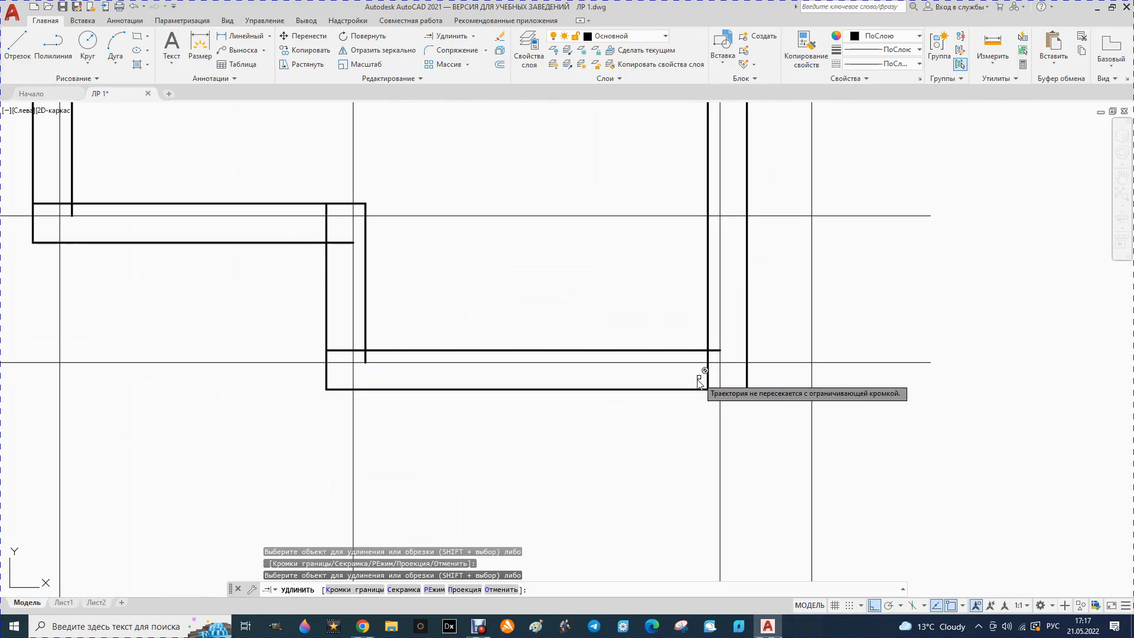
scroll(700, 387, "down", 3)
scroll(733, 189, "down", 3)
scroll(722, 149, "up", 3)
key("Escape")
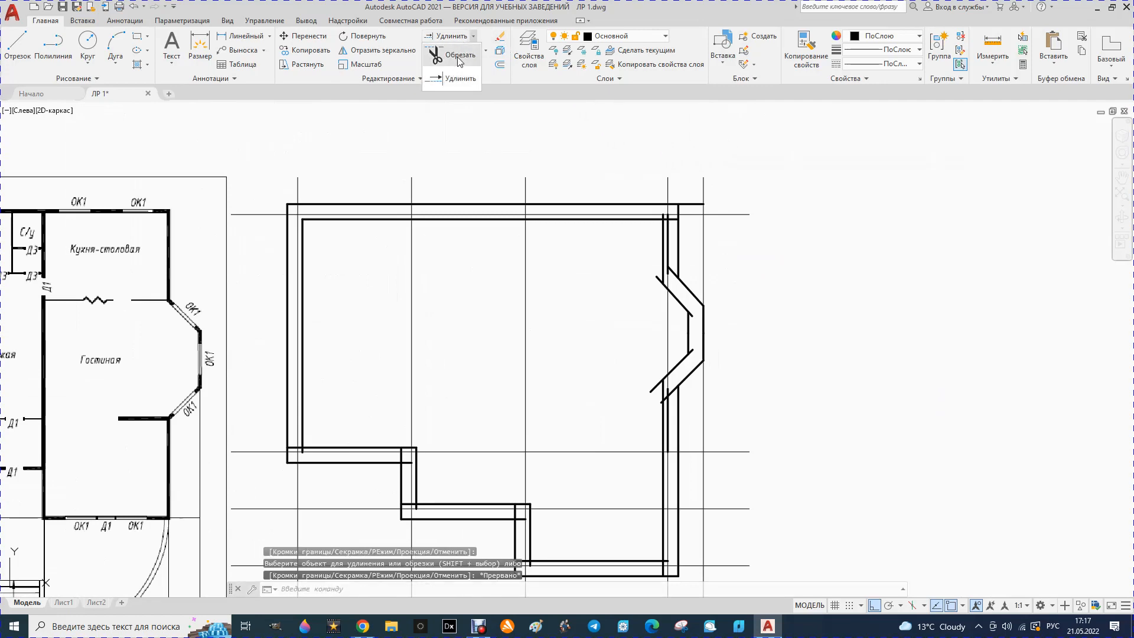
Trim the overlapping wall line ends at the lower-left corner down to a clean inner corner
left_click(458, 56)
scroll(397, 260, "down", 3)
scroll(378, 322, "up", 5)
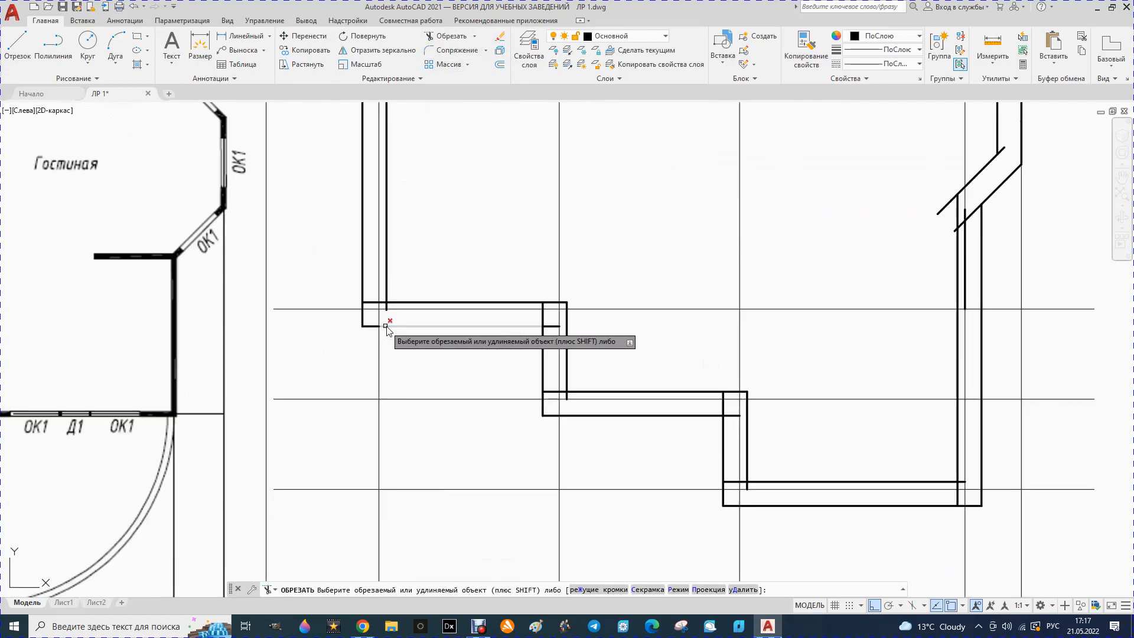
scroll(385, 329, "up", 4)
left_click(340, 277)
left_click(369, 276)
left_click(378, 282)
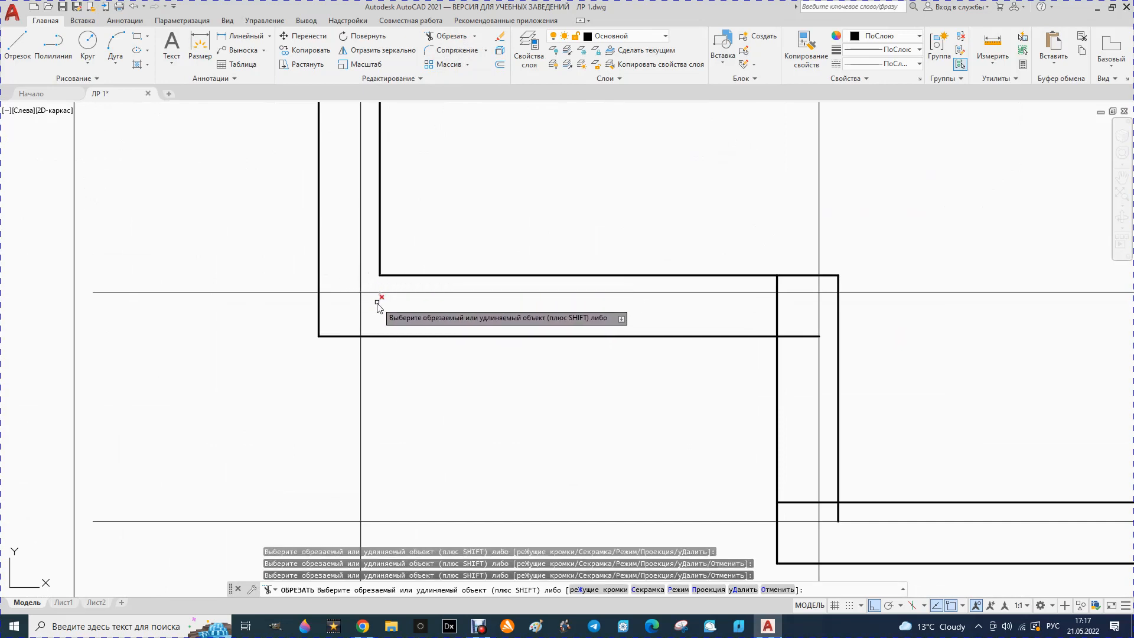
Trim the wall line ends crossing inside the wall at the upper corner of the first step
scroll(378, 292, "up", 4)
scroll(373, 292, "down", 4)
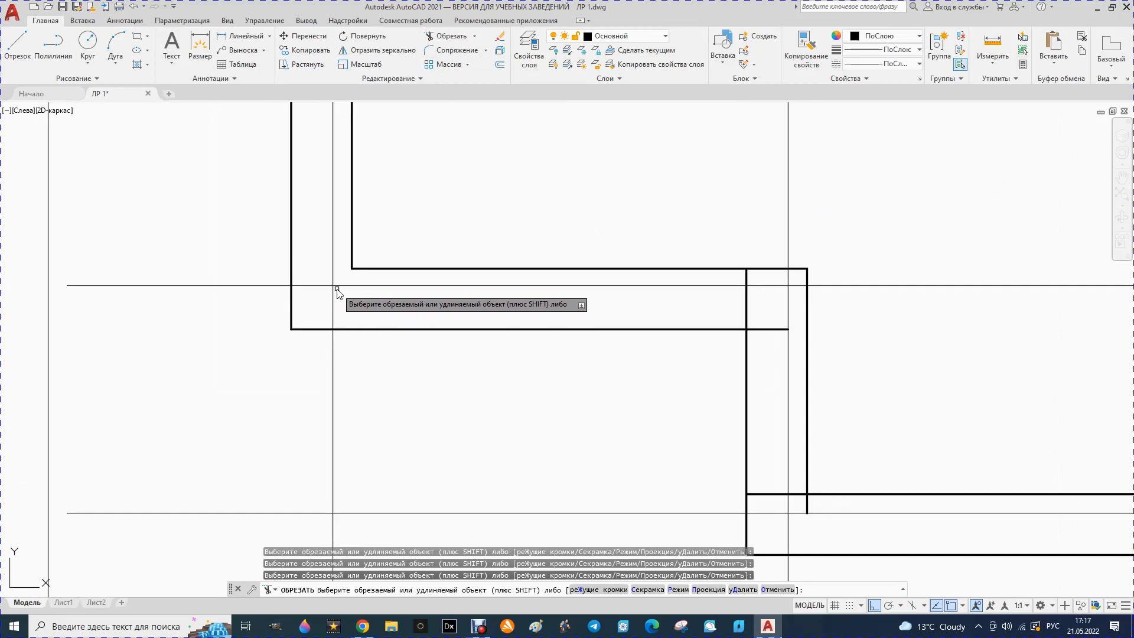
scroll(588, 287, "up", 4)
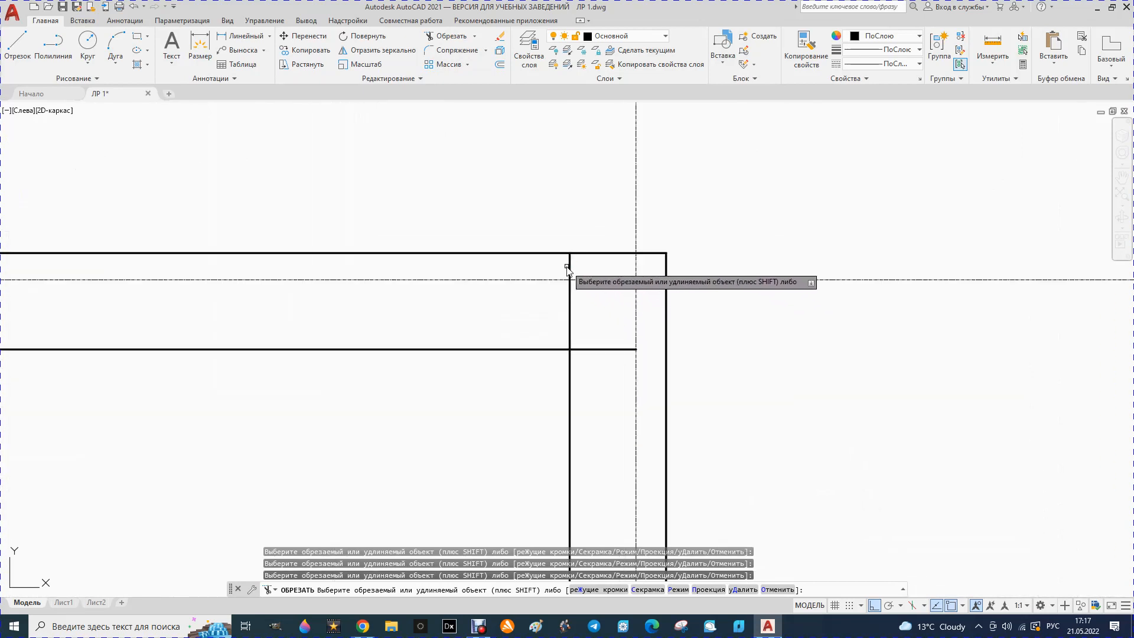
left_click(566, 267)
left_click(574, 263)
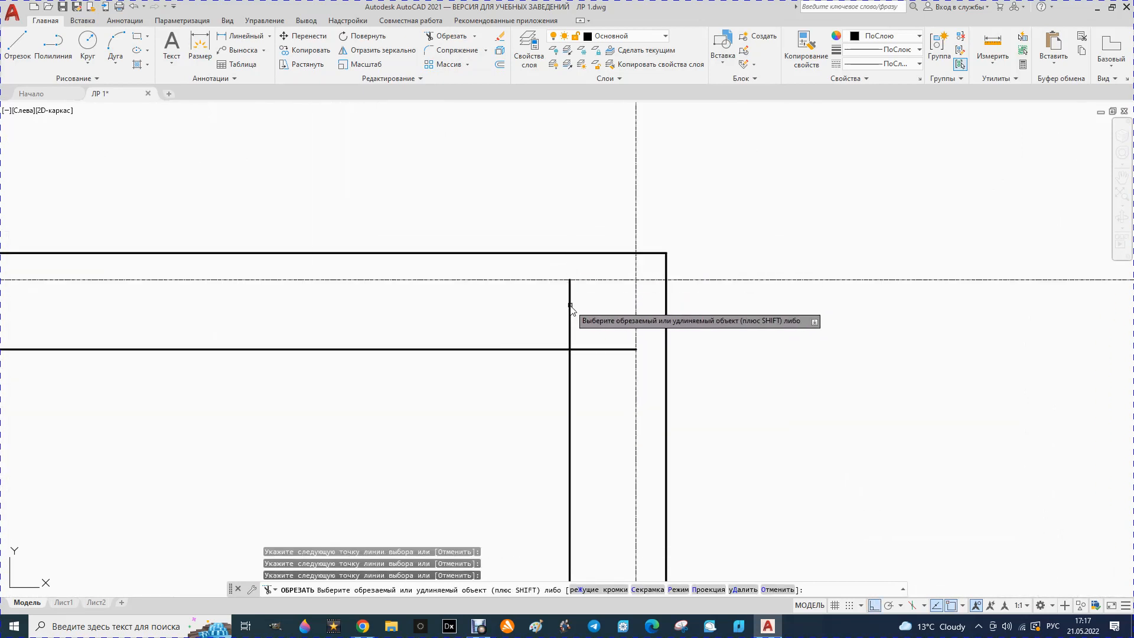
key("Return")
left_click(600, 349)
Trim the overlapping inner wall line ends at the lower corner of the first step
scroll(568, 324, "down", 4)
scroll(578, 353, "up", 4)
scroll(578, 353, "up", 3)
left_click(473, 410)
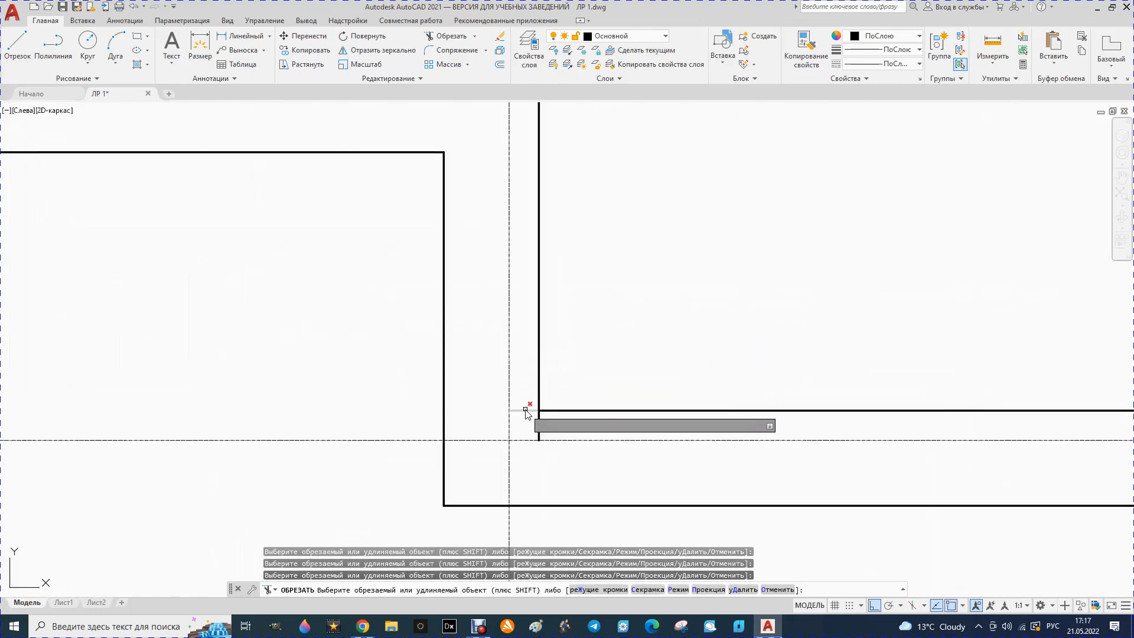
left_click(539, 427)
Trim the wall line ends crossing inside the wall at the upper corner of the second step
scroll(540, 431, "down", 2)
scroll(458, 380, "down", 2)
scroll(519, 400, "up", 2)
scroll(628, 422, "up", 3)
left_click(626, 358)
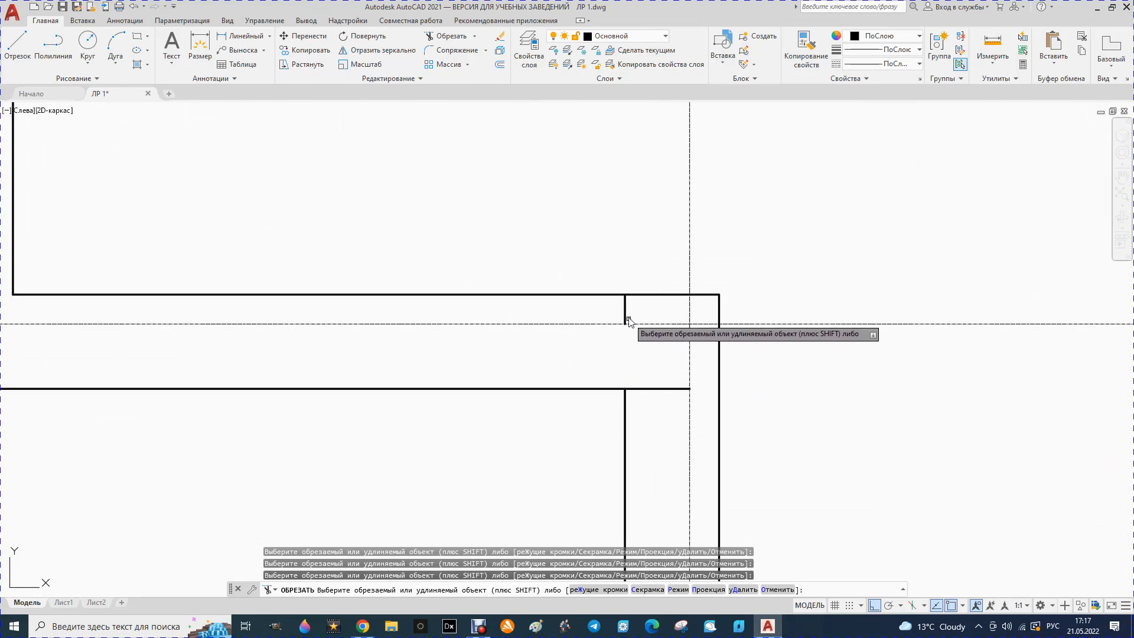
left_click(654, 390)
Trim the overlapping inner wall line ends at the lower corner of the second step
scroll(646, 362, "down", 2)
scroll(647, 378, "up", 4)
left_click(591, 390)
left_click(652, 390)
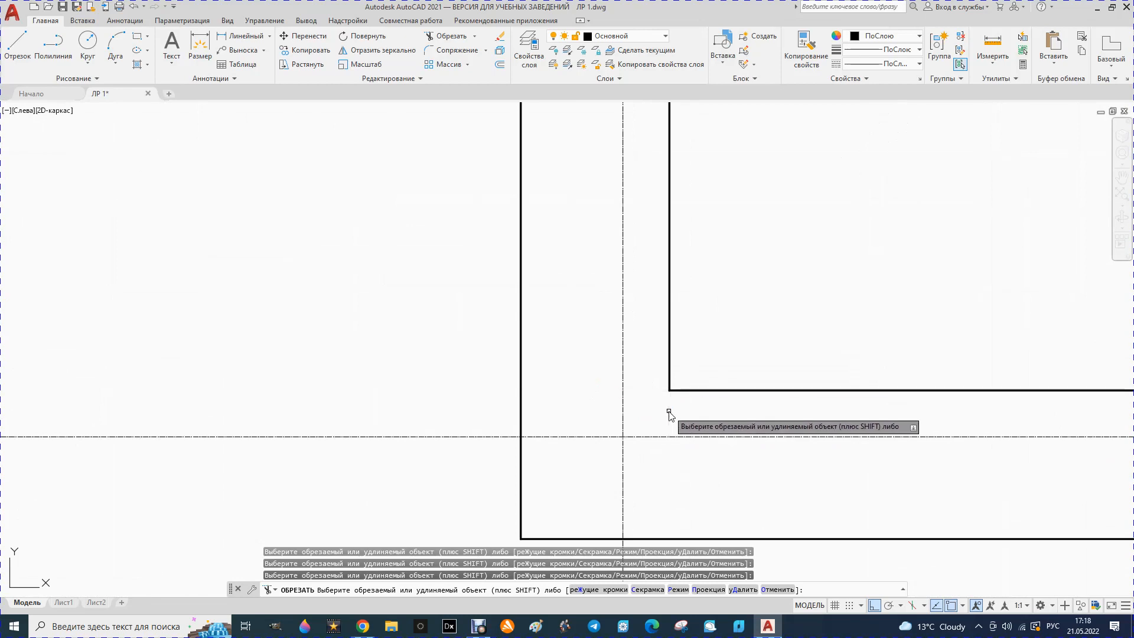
Trim the inner wall line ends protruding into the wall at the building's lower-right corner
scroll(669, 413, "down", 2)
scroll(916, 374, "up", 4)
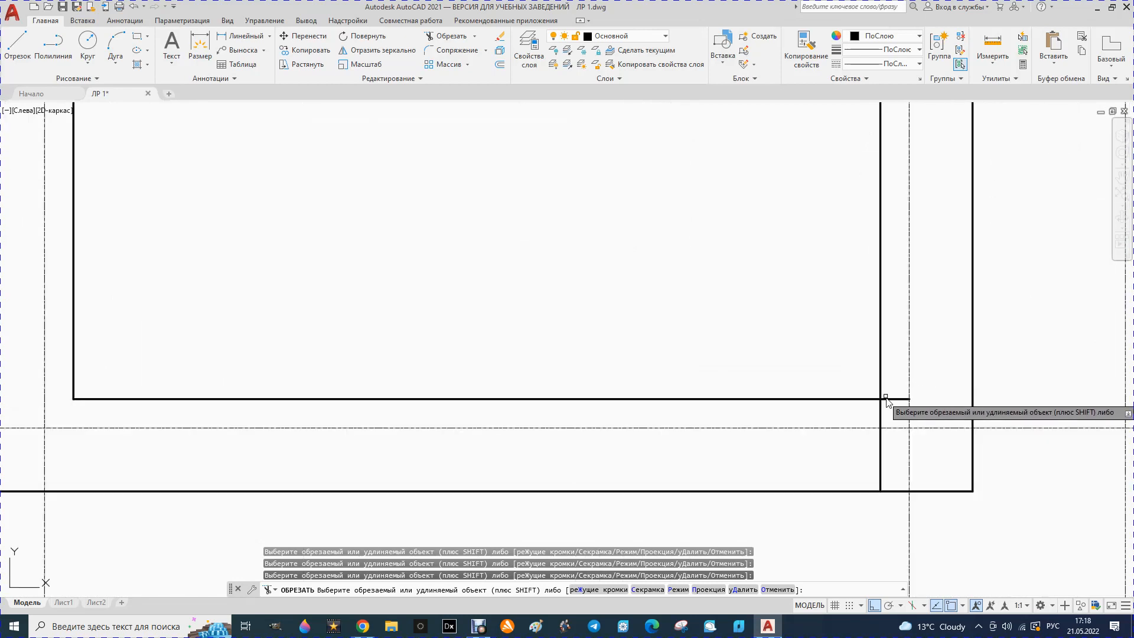
left_click(895, 399)
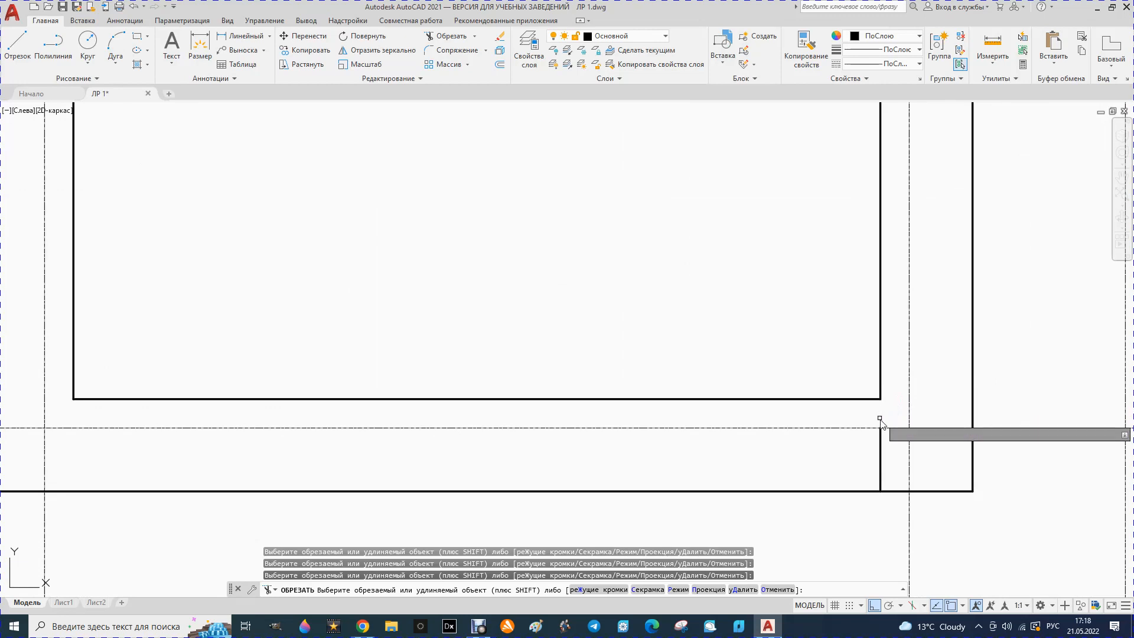
scroll(880, 461, "down", 3)
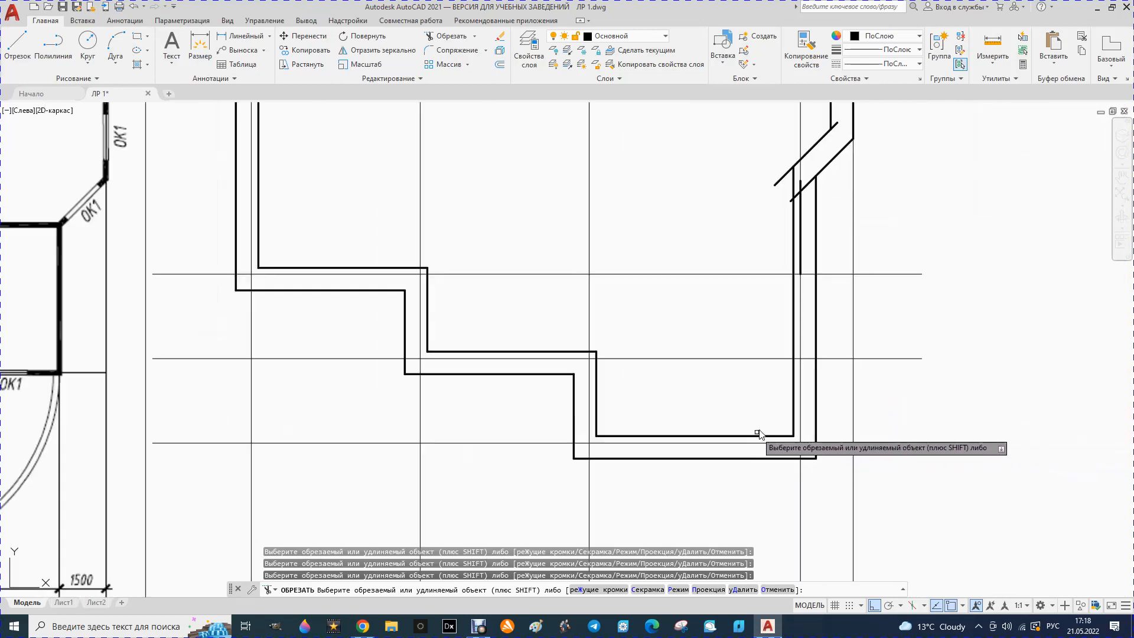
Trim the lower ends of the bay's lower diagonals back to the inner and outer lines of the right-hand wall
scroll(780, 304, "down", 1)
scroll(818, 225, "up", 5)
left_click(671, 266)
left_click(720, 347)
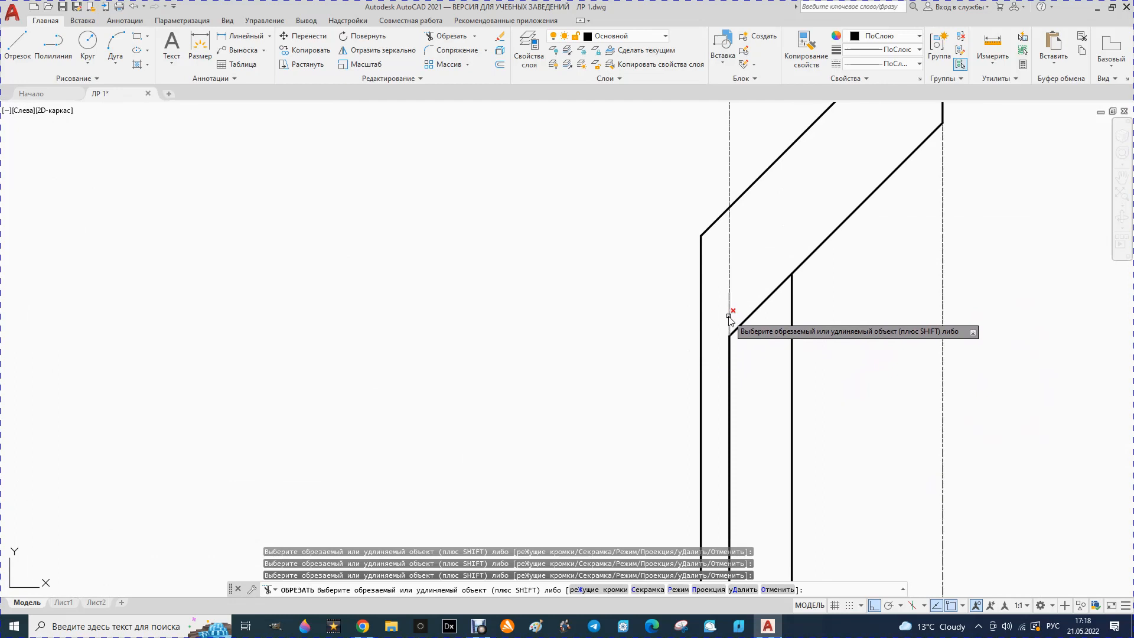
left_click(729, 318)
key("Return")
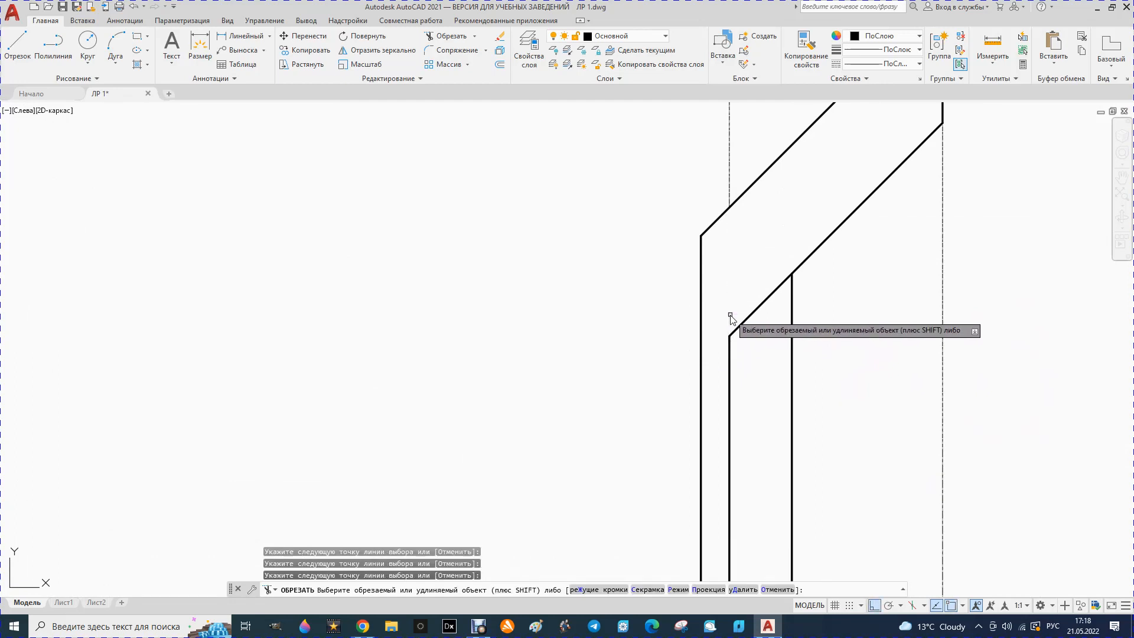
left_click(751, 316)
Remove the stray thick line over the axis below the bay and stretch the cut axis line up to the bay's inner diagonal
scroll(703, 308, "down", 4)
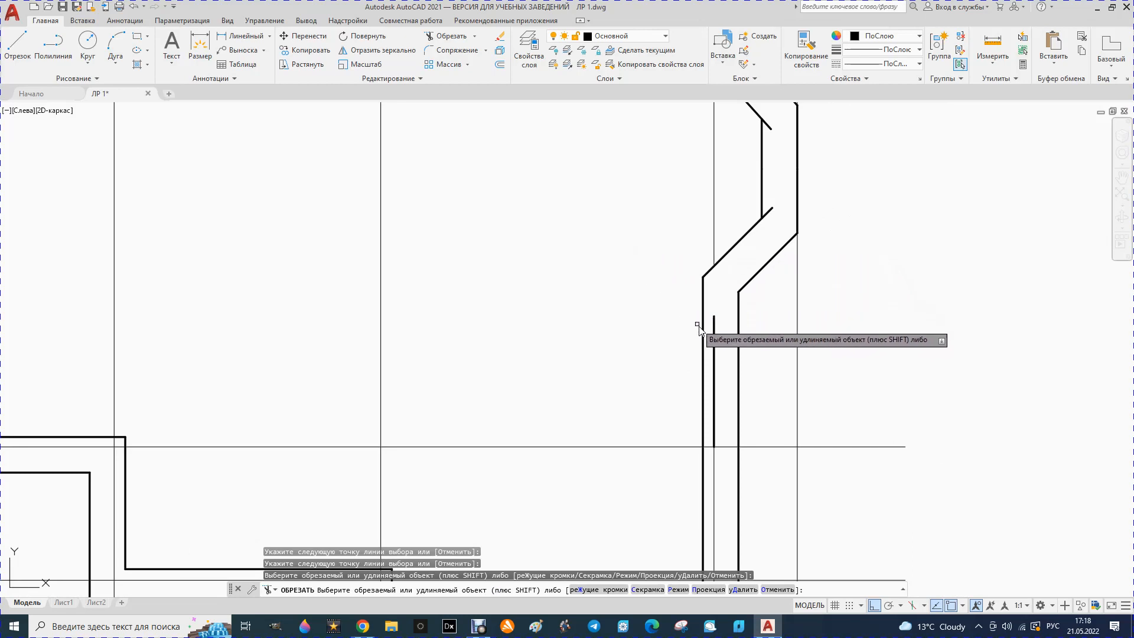
left_click(715, 348)
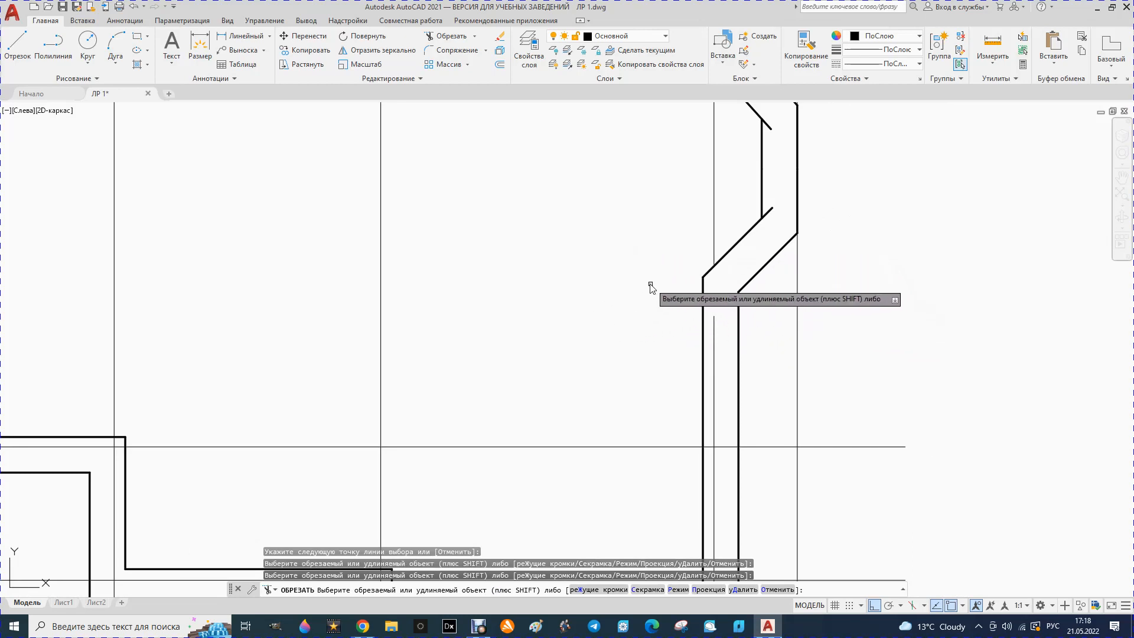
key("Escape")
left_click(715, 331)
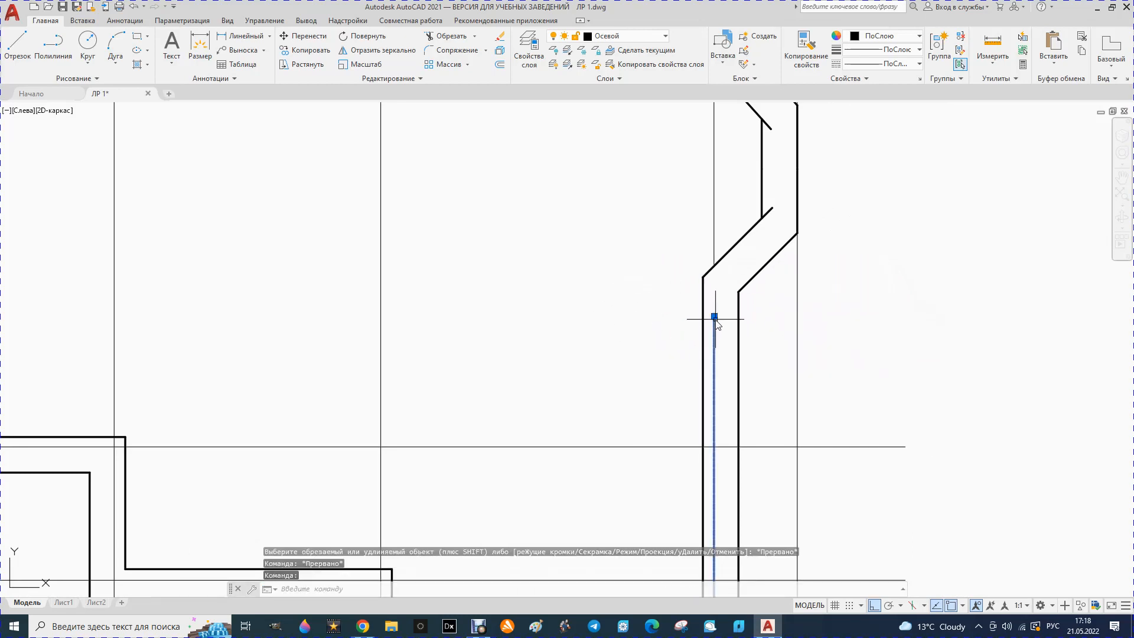
left_click(715, 316)
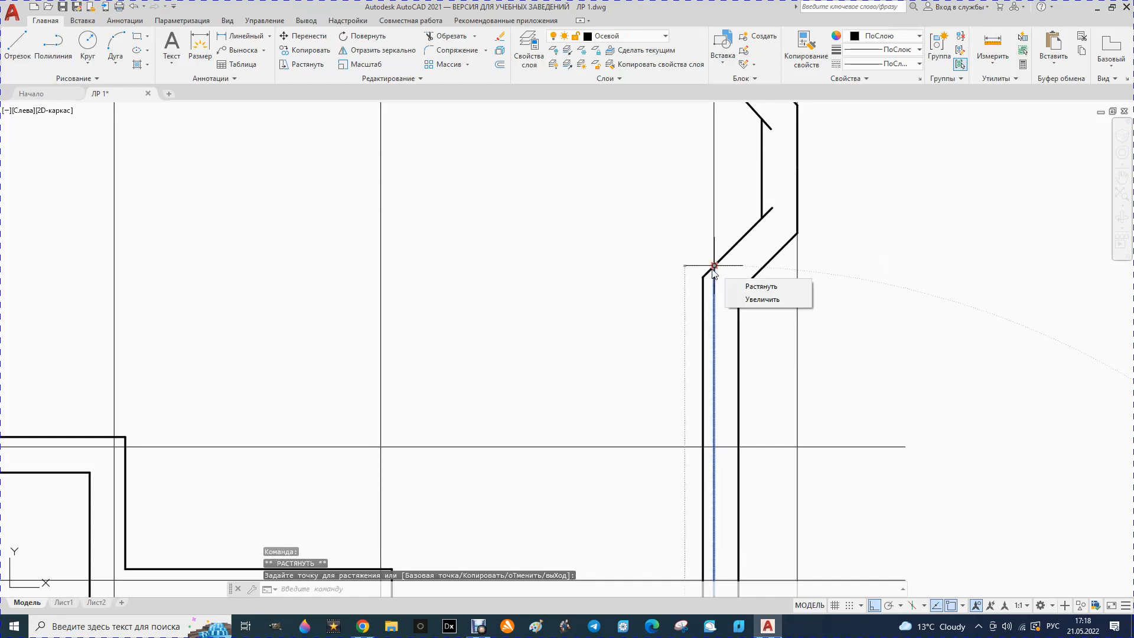
Trim the protruding ends of the bay's inner diagonals back to the inner vertical line and the inner line of the right-hand wall
key("Escape")
scroll(649, 311, "down", 5)
scroll(705, 219, "up", 3)
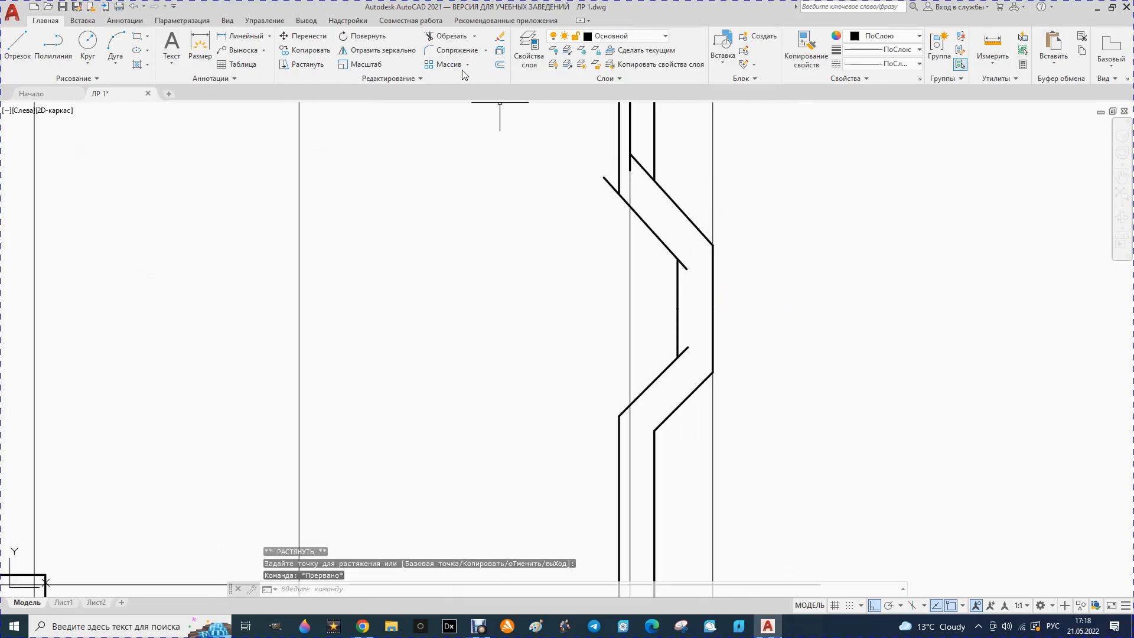
left_click(450, 37)
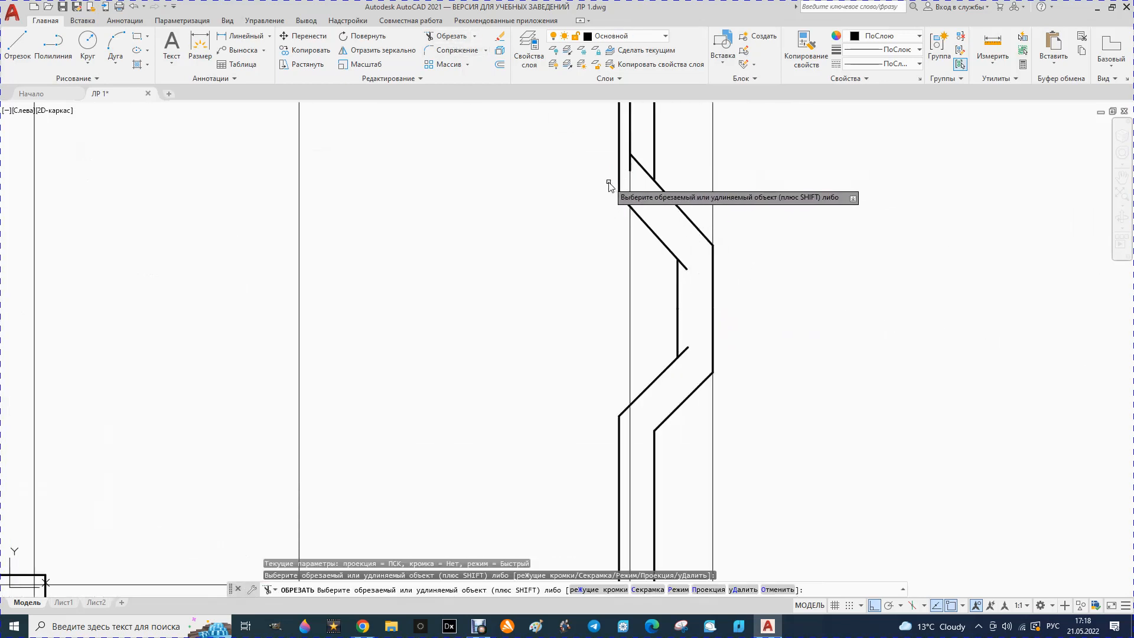
left_click(684, 264)
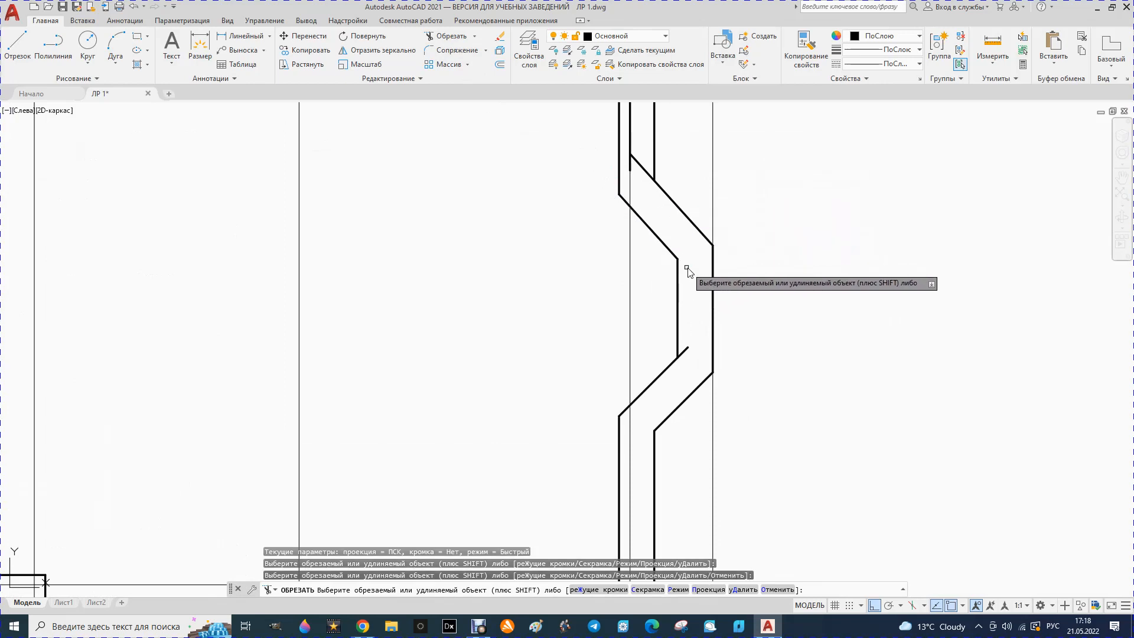
left_click(688, 349)
Trim the overlapping wall line ends at the building's upper-right corner and where the bay's upper outer diagonal meets the right-hand wall
scroll(682, 361, "down", 6)
scroll(667, 299, "up", 8)
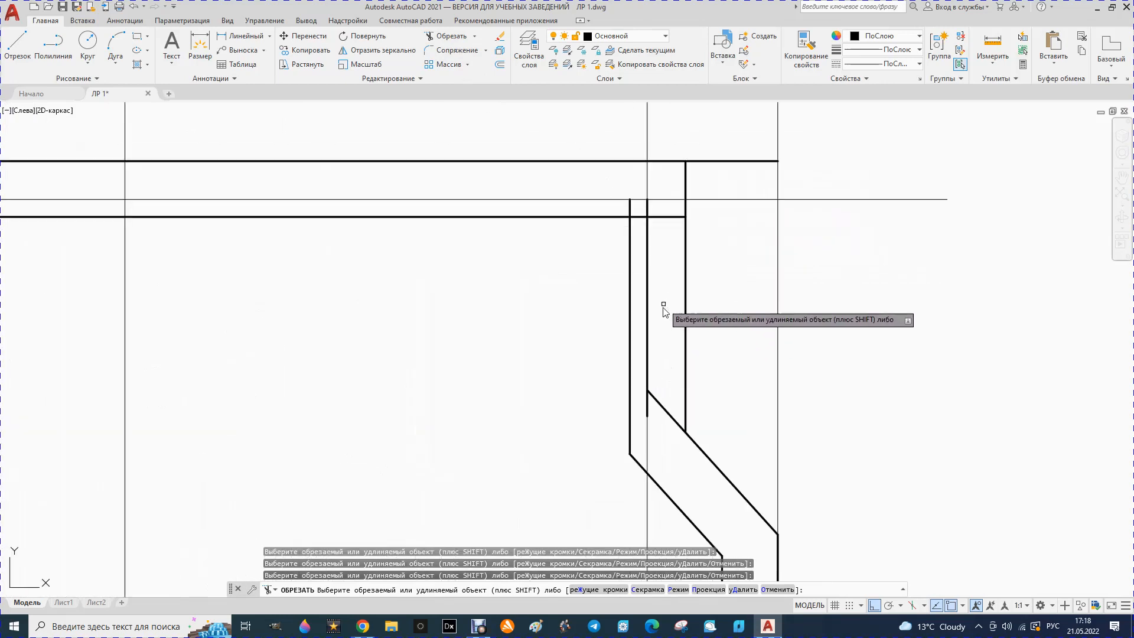
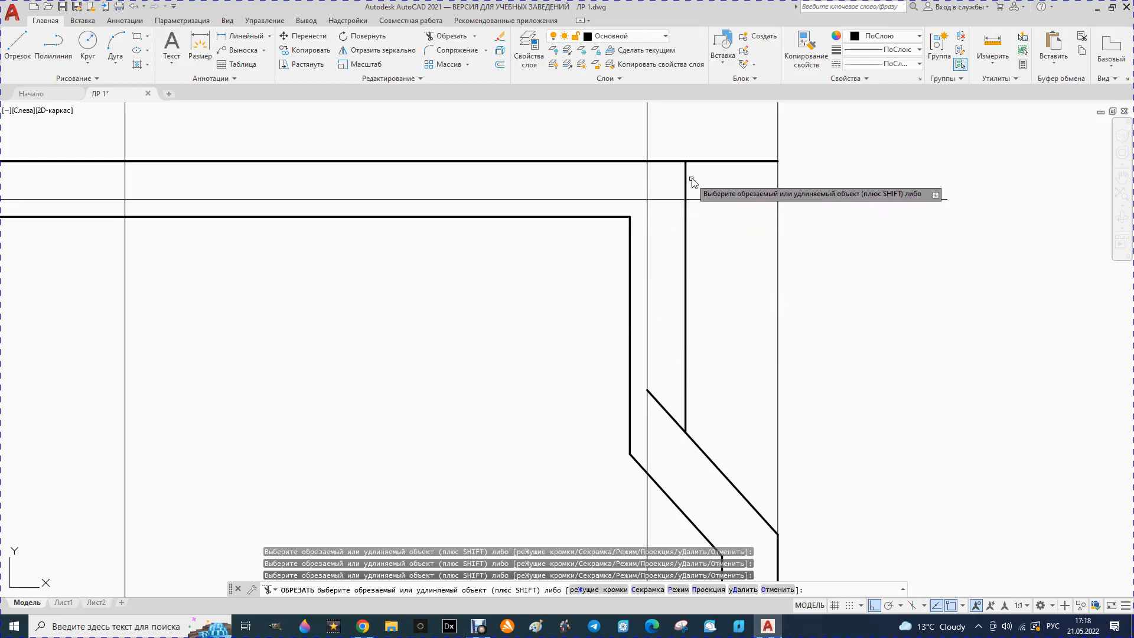
scroll(739, 177, "down", 2)
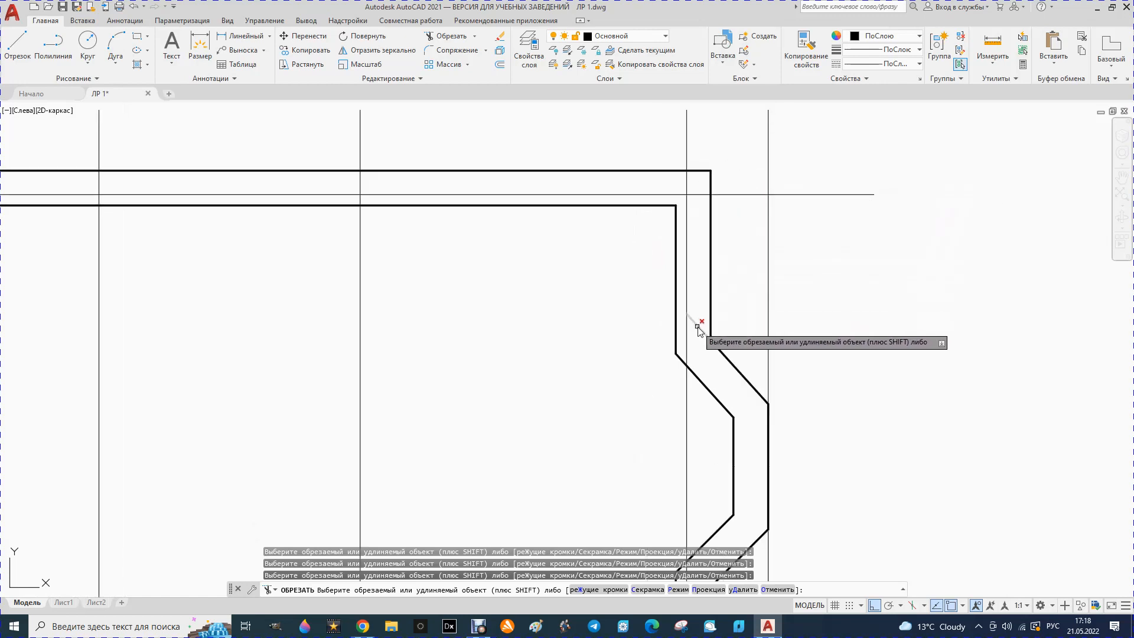
scroll(702, 335, "down", 3)
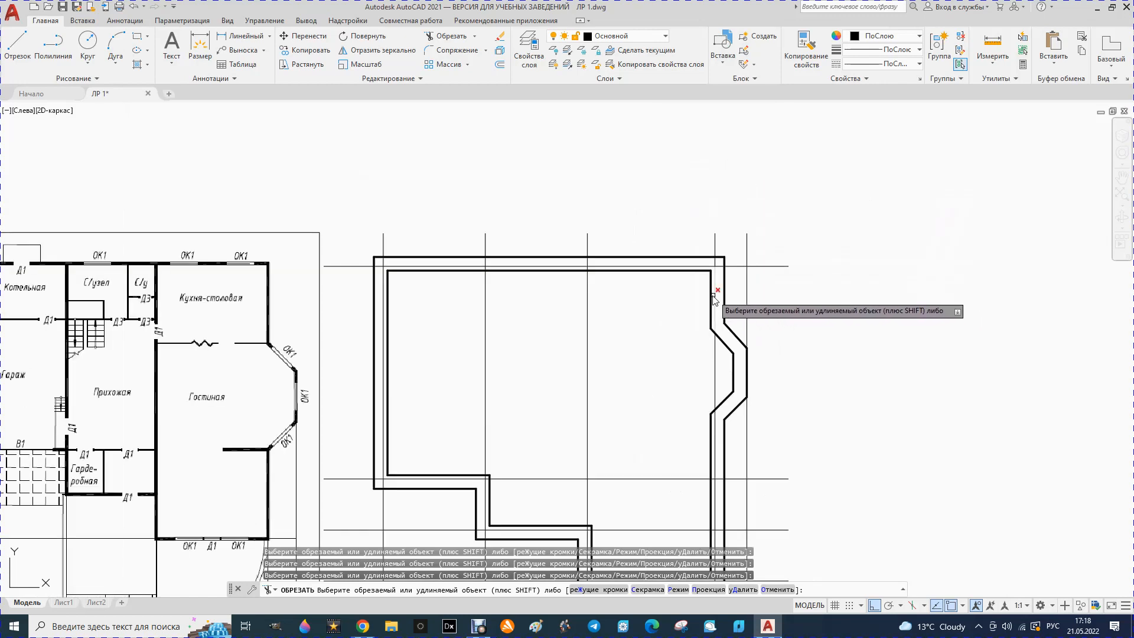
scroll(722, 309, "down", 1)
scroll(752, 433, "up", 2)
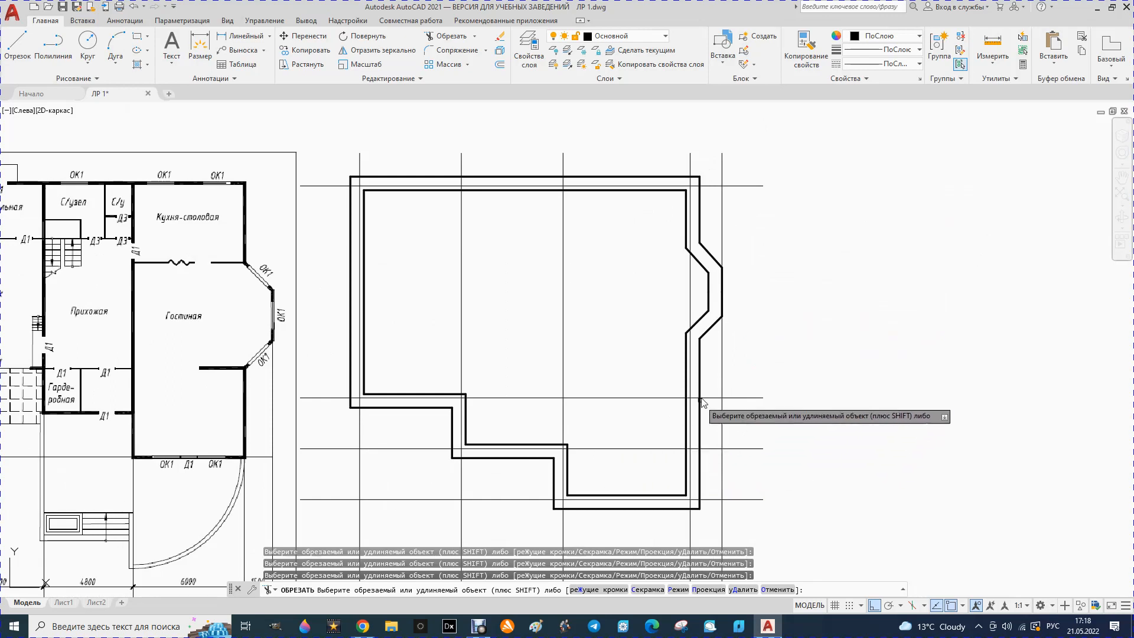
scroll(671, 437, "down", 2)
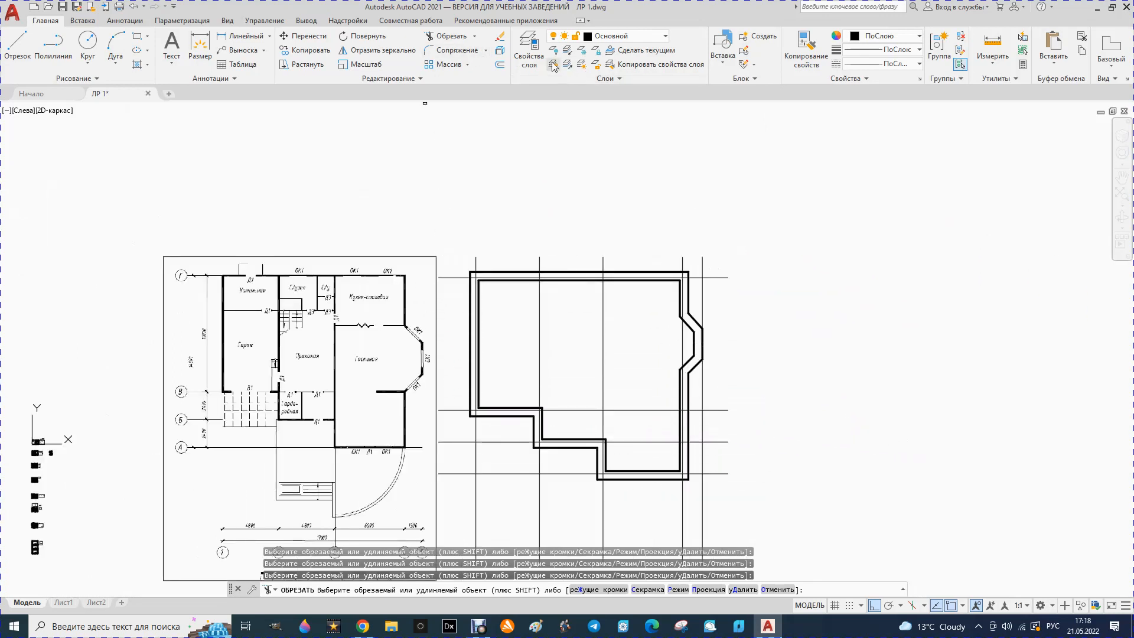
Draw a vertical line along axis 3 from the second step's inner wall line up to the inner line of the upper wall
left_click(11, 48)
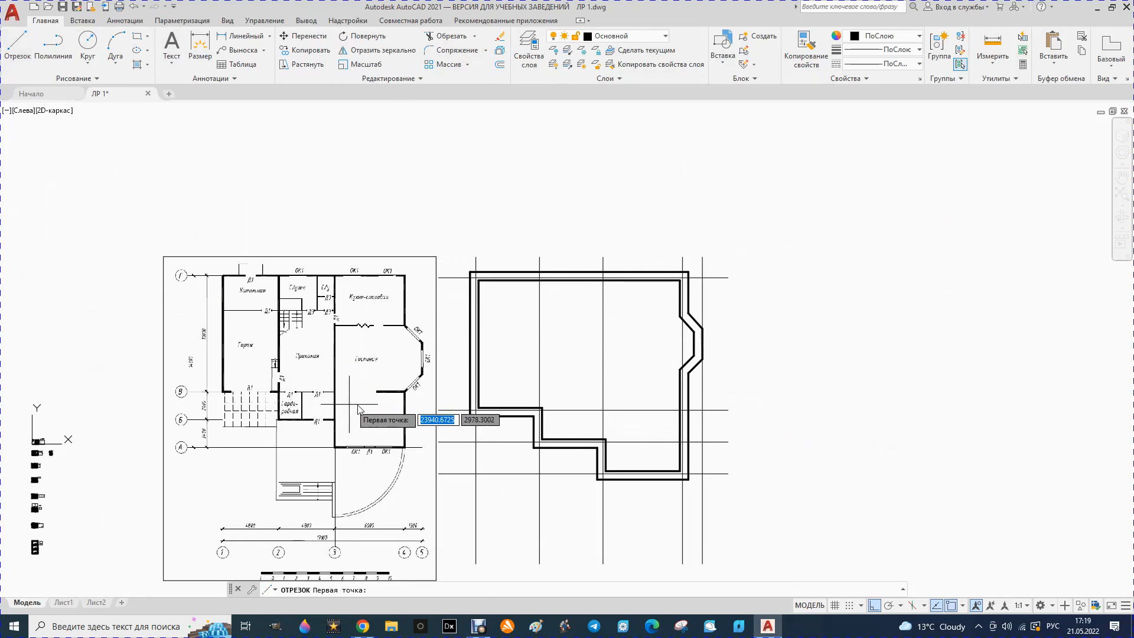
scroll(582, 416, "up", 2)
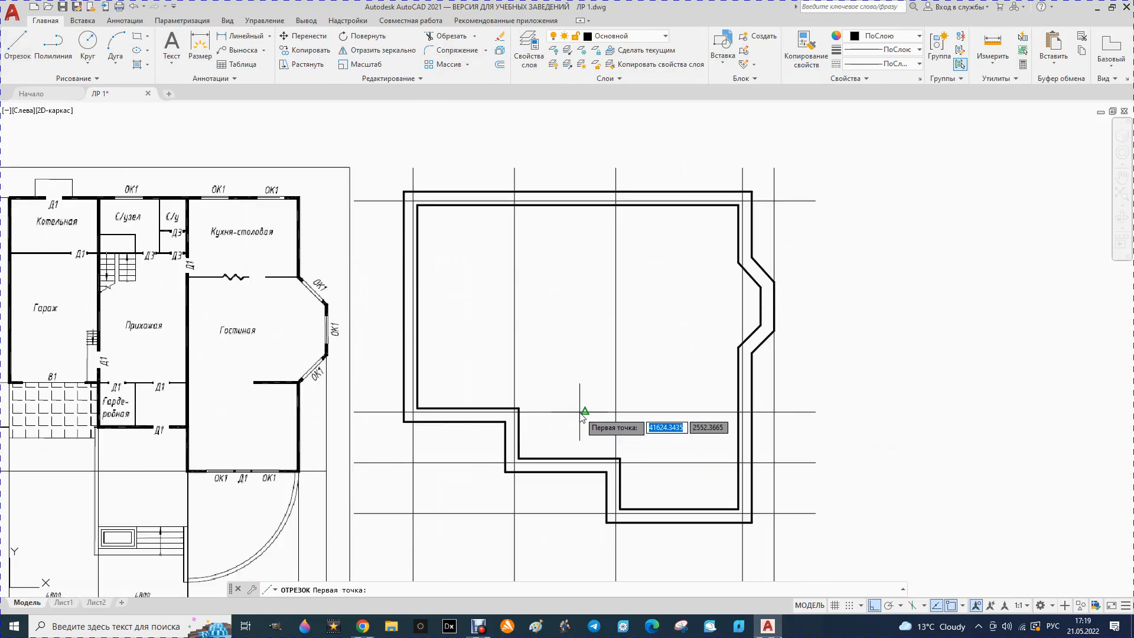
left_click(617, 459)
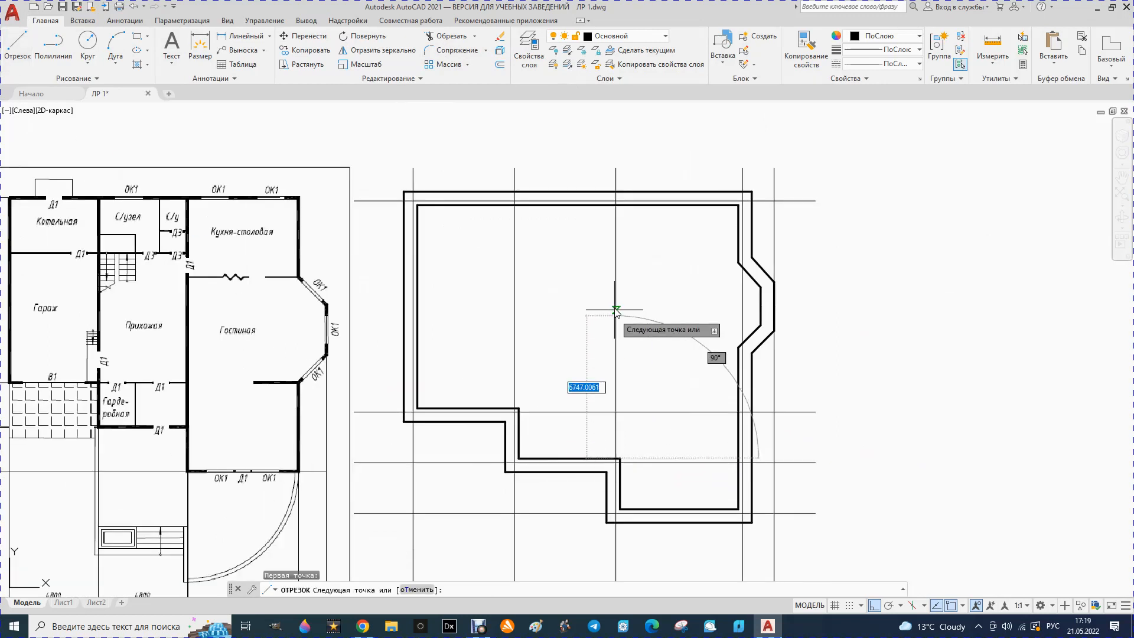
left_click(619, 208)
key("Escape")
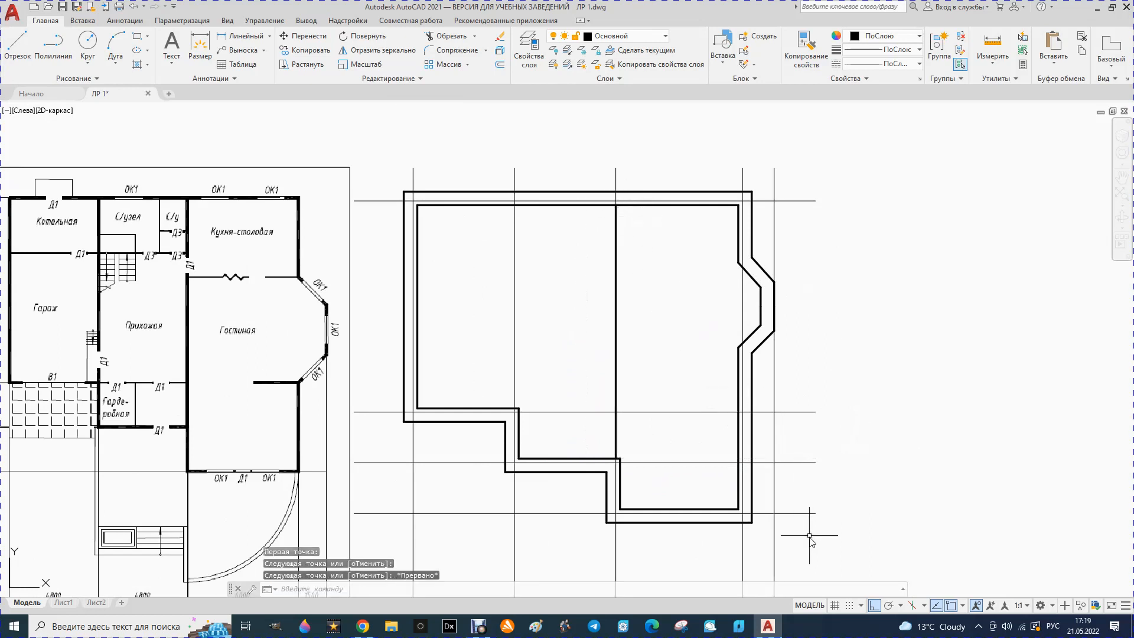
Draw a vertical line along axis 2 from the first step's inner wall line up to the inner line of the upper wall
left_click(18, 41)
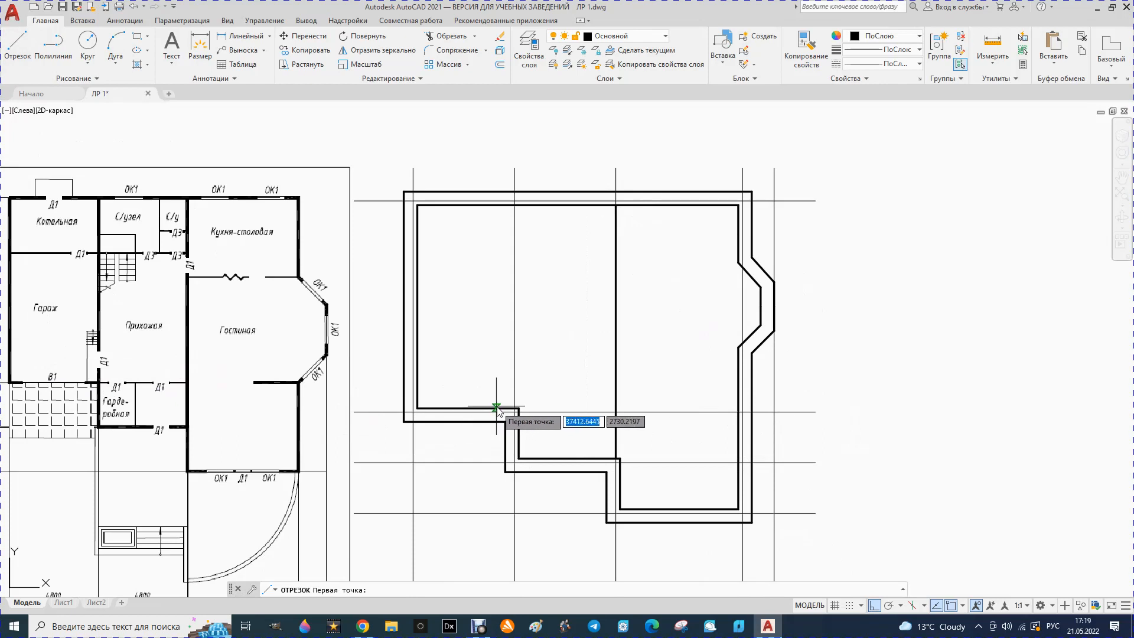
left_click(515, 408)
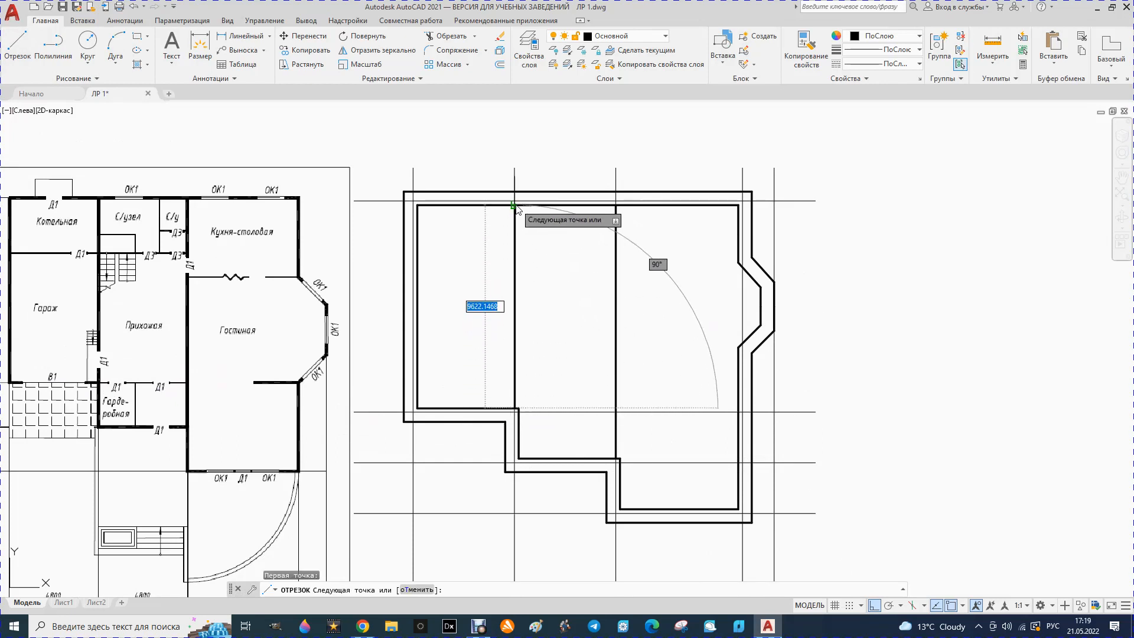
left_click(516, 205)
key("Escape")
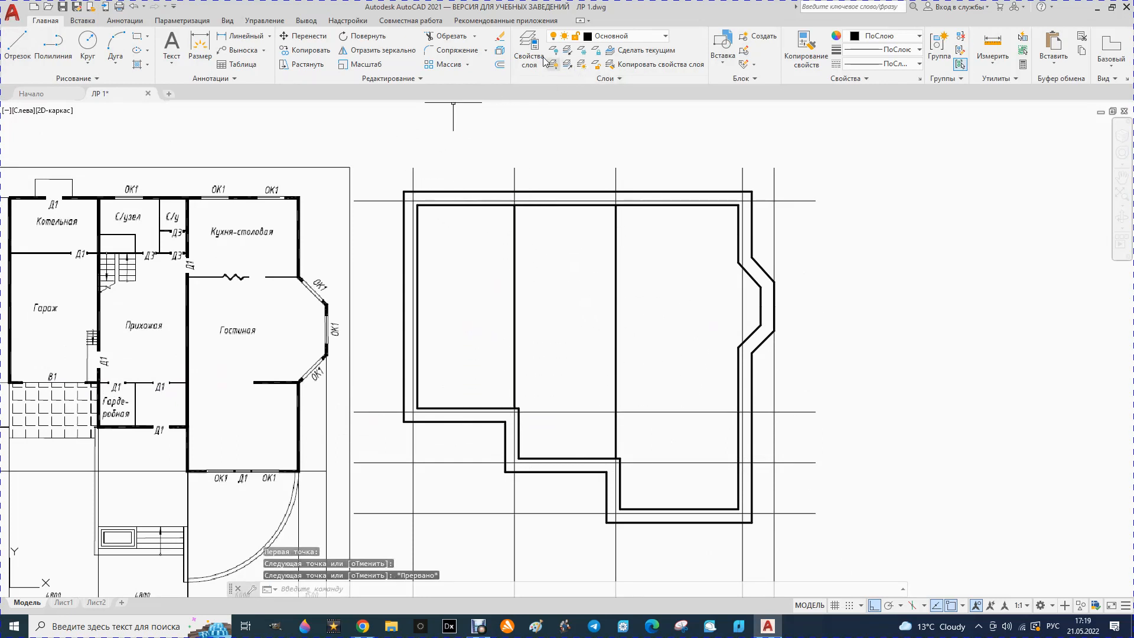
Offset the new line on axis 2 by 190 mm to both sides to form the faces of the inner wall
left_click(500, 66)
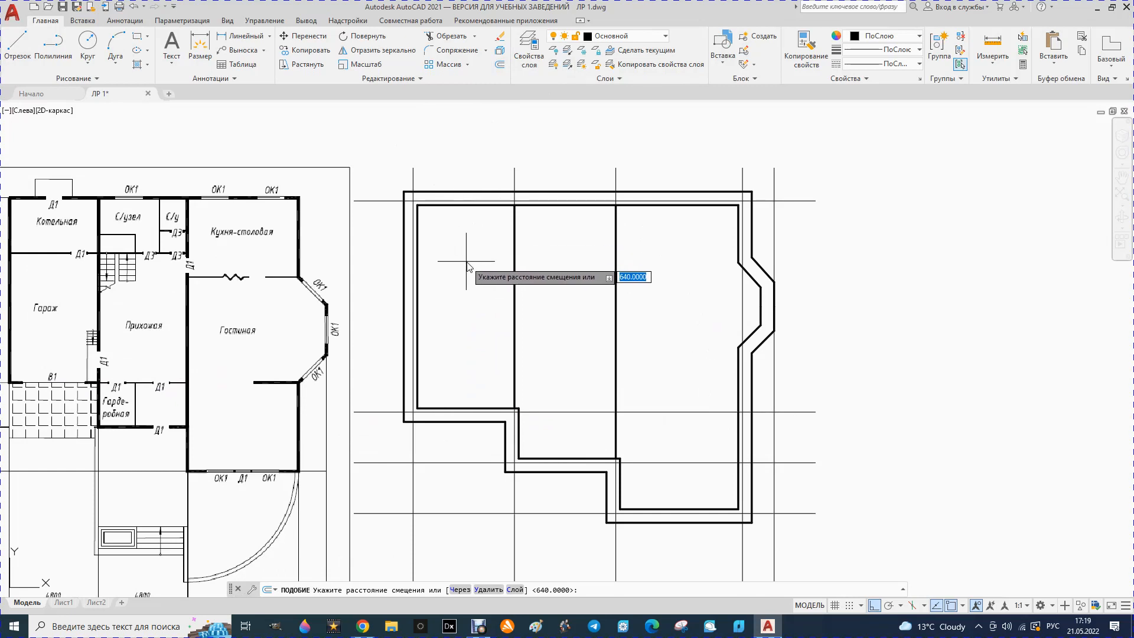
type("190")
key("Return")
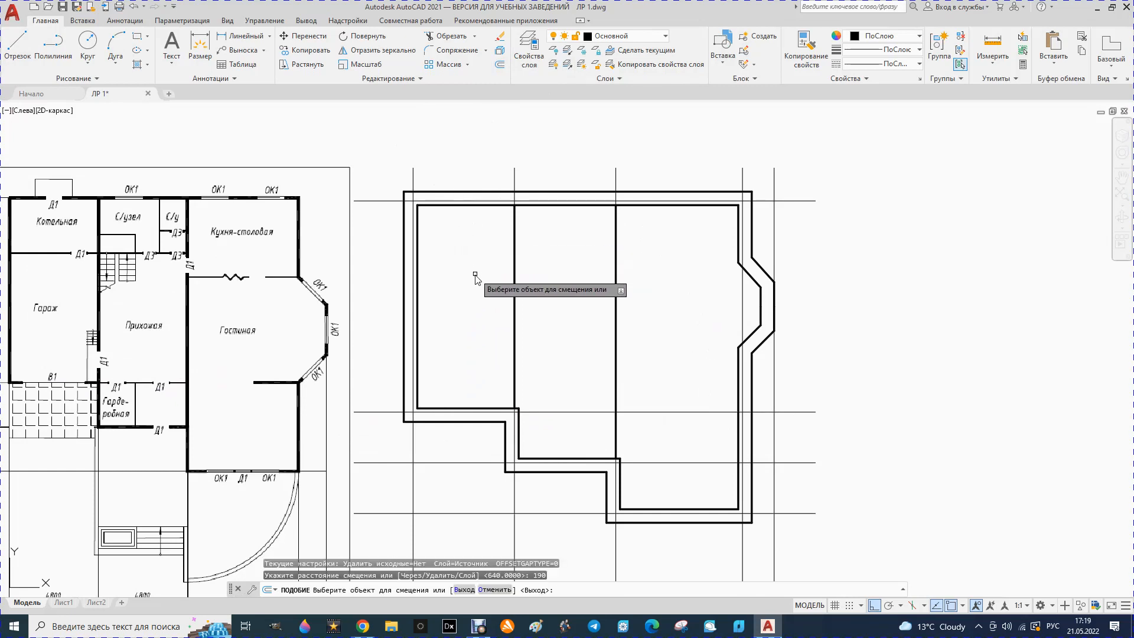
left_click(514, 355)
left_click(495, 353)
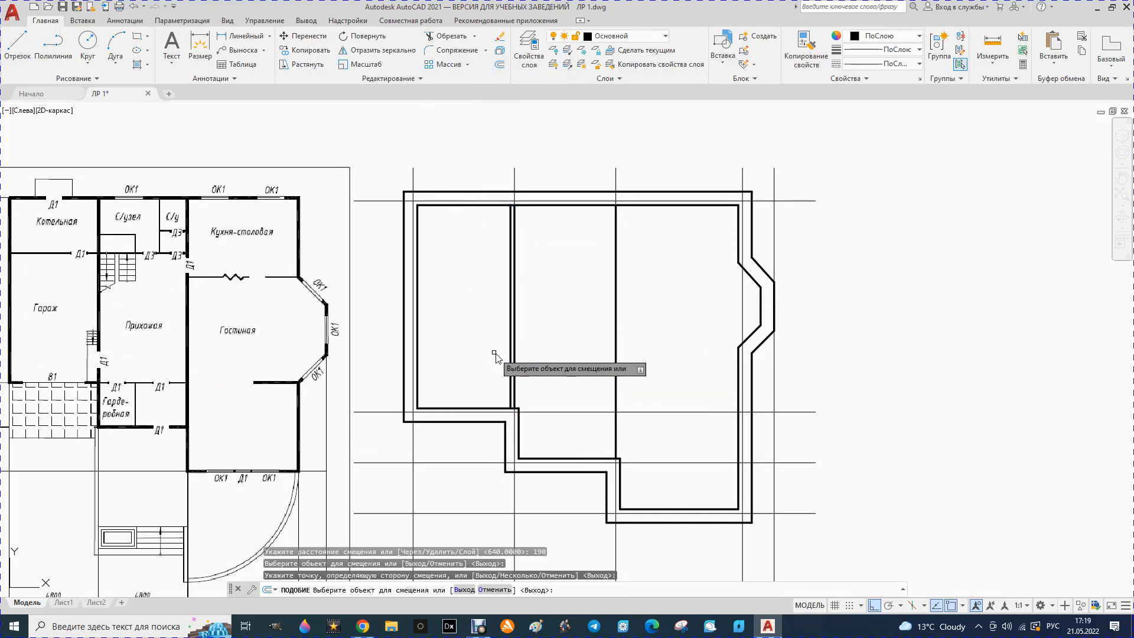
left_click(514, 356)
left_click(547, 358)
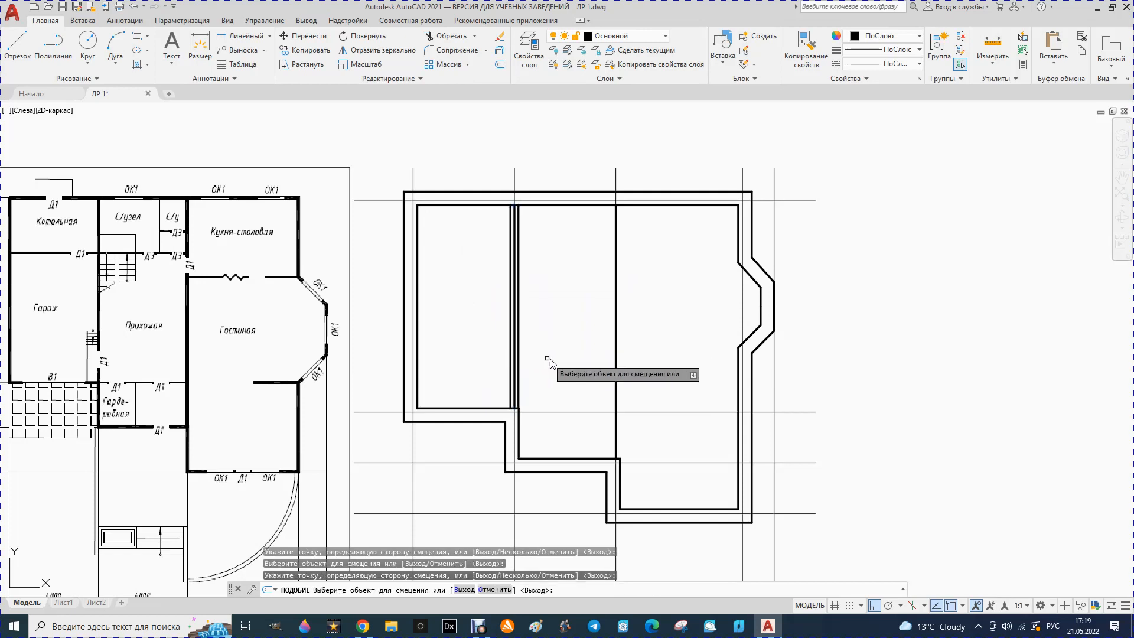
Offset the line on axis 3 by 190 mm to both sides and erase the two original wall centre lines on axes 2 and 3
left_click(617, 357)
left_click(593, 359)
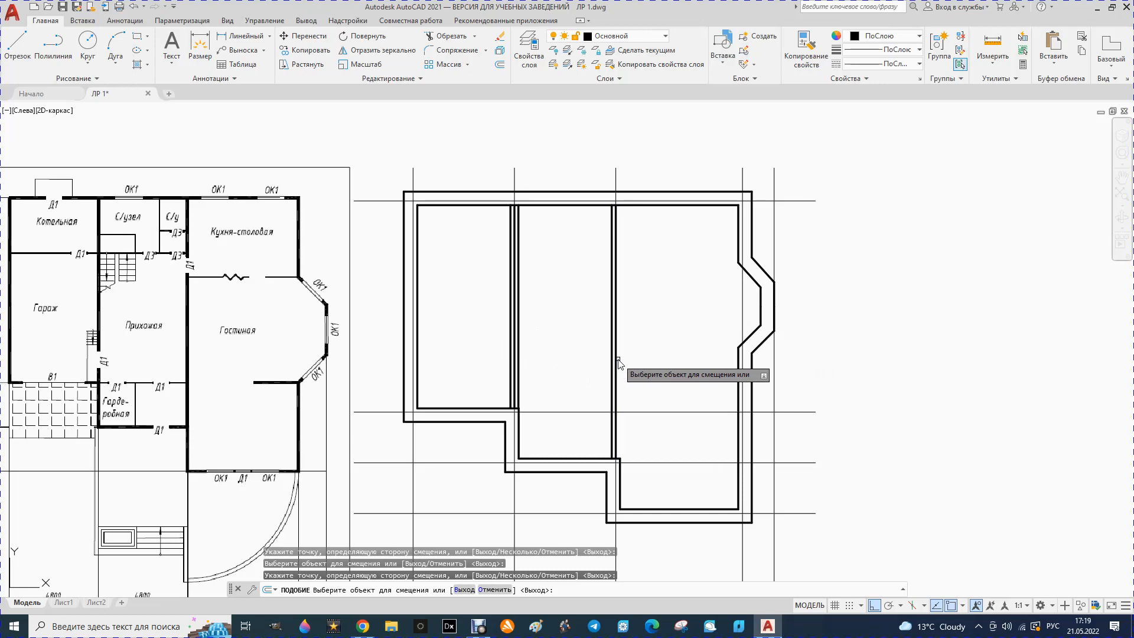
left_click(617, 361)
left_click(632, 364)
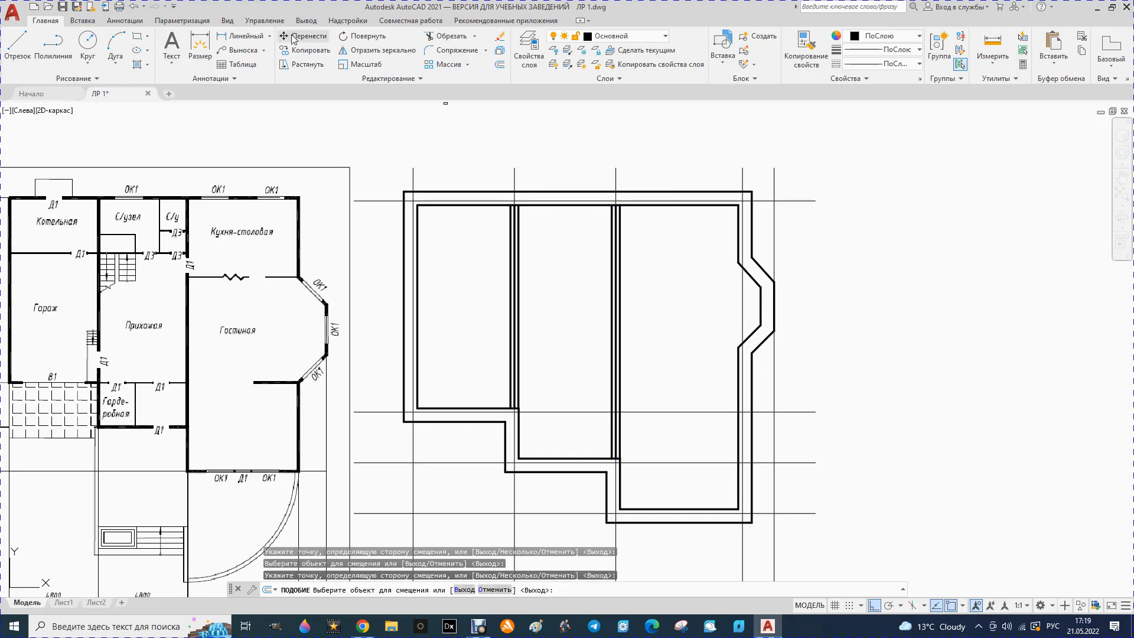
key("Escape")
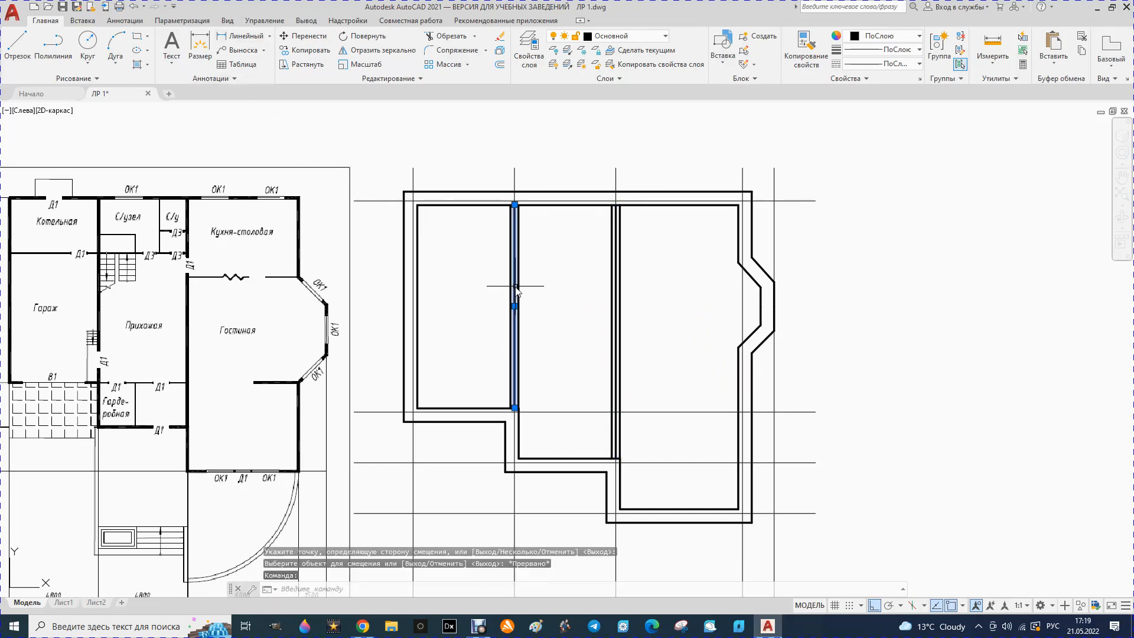
key("Delete")
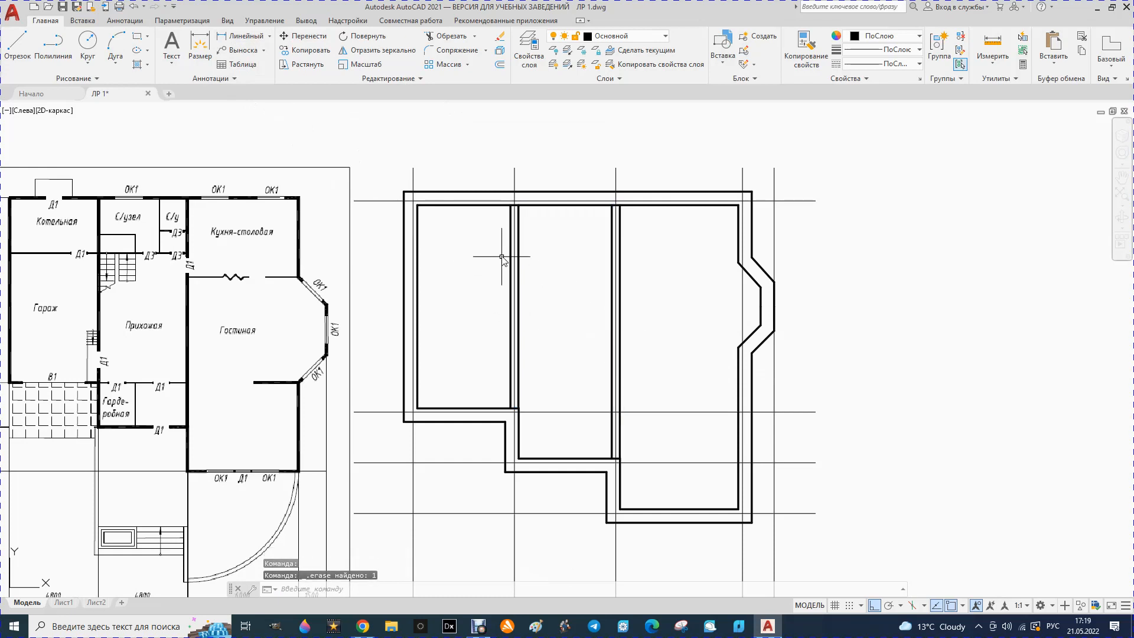
Trim the upper wall's inner line between the faces of both inner walls to open the junctions
left_click(451, 36)
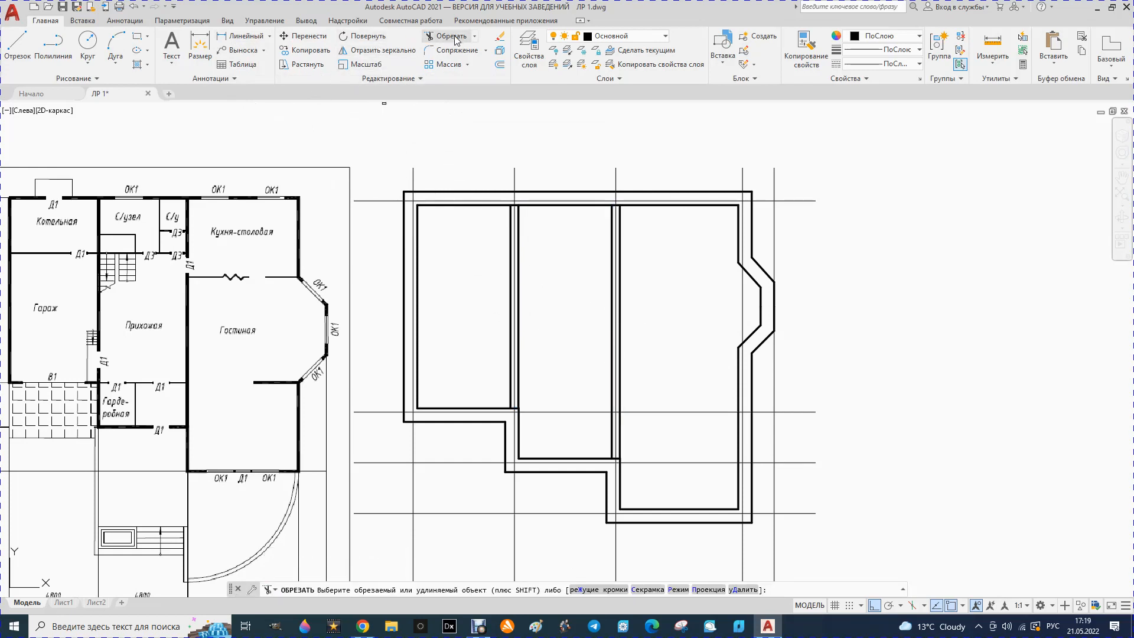
scroll(523, 199, "up", 4)
left_click(492, 219)
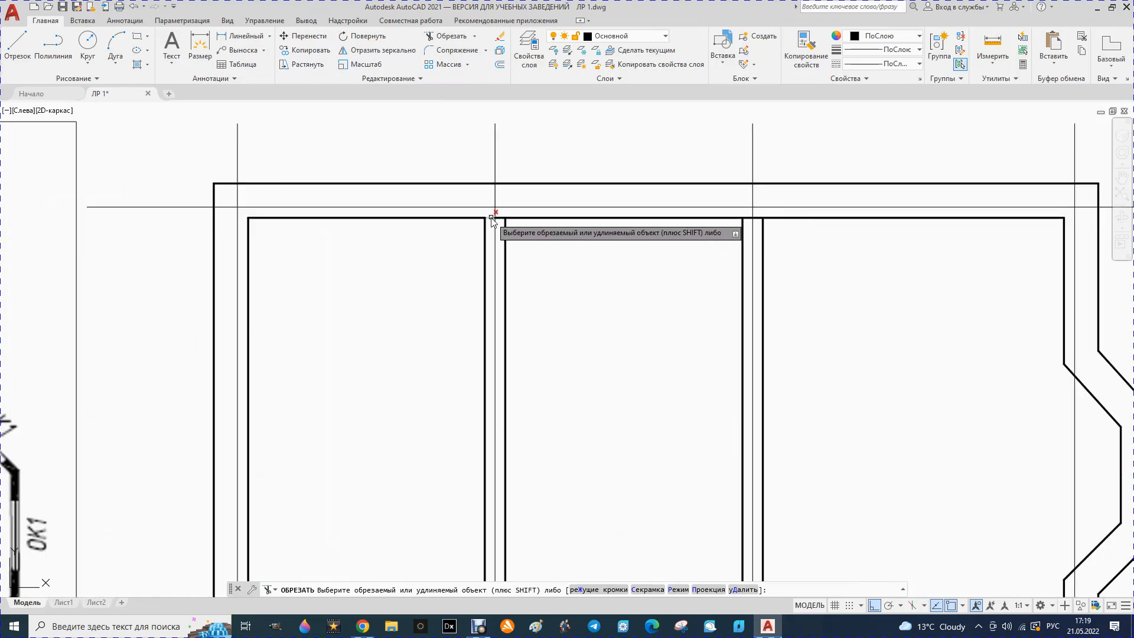
left_click(500, 219)
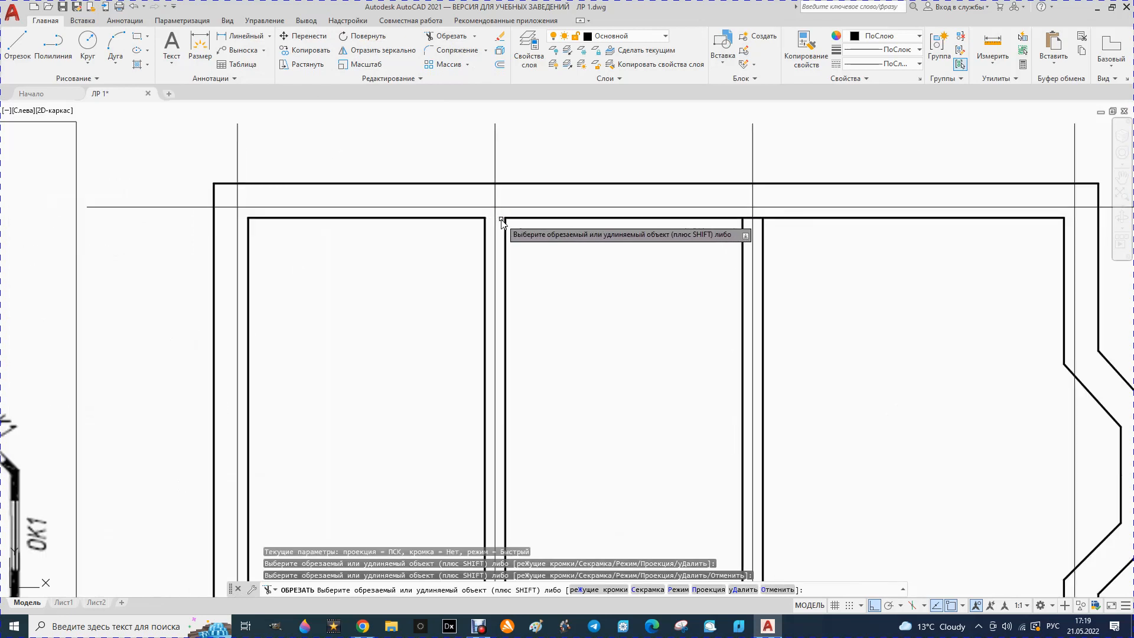
left_click(757, 218)
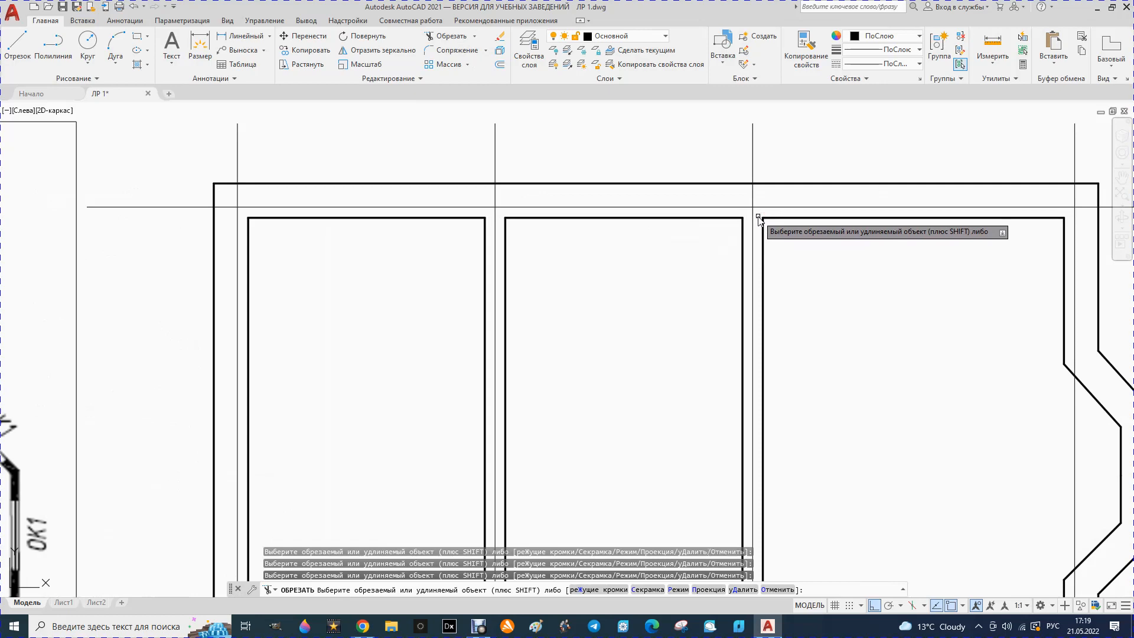
Trim the stepped lower wall's inner lines between the faces of the inner walls on axes 2 and 3
scroll(727, 207, "down", 5)
scroll(644, 295, "up", 5)
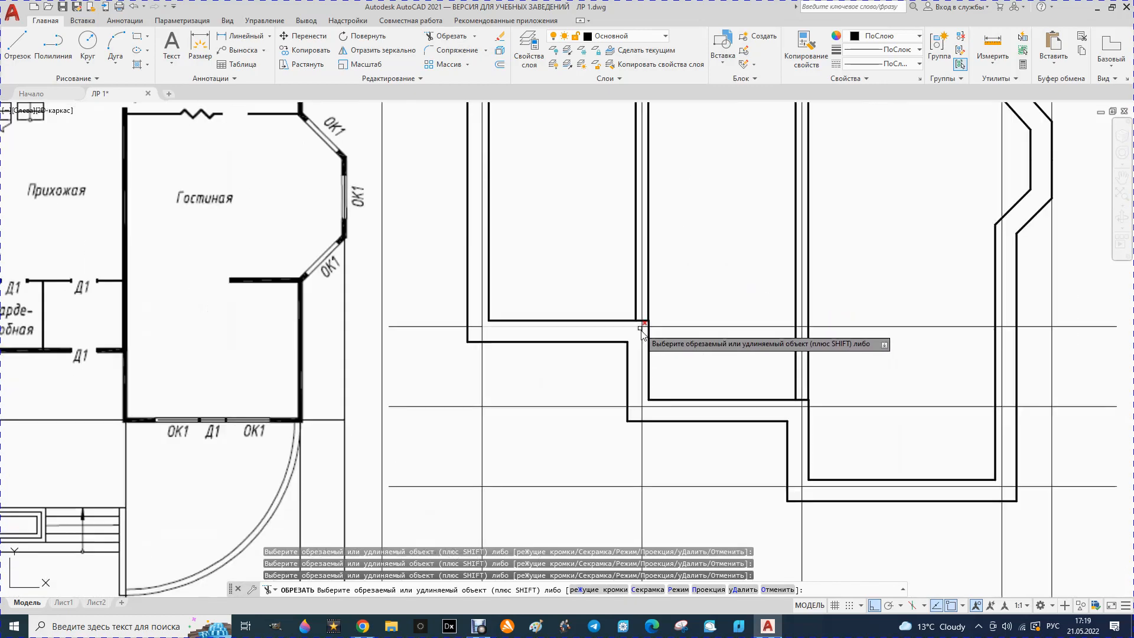
scroll(638, 324, "up", 2)
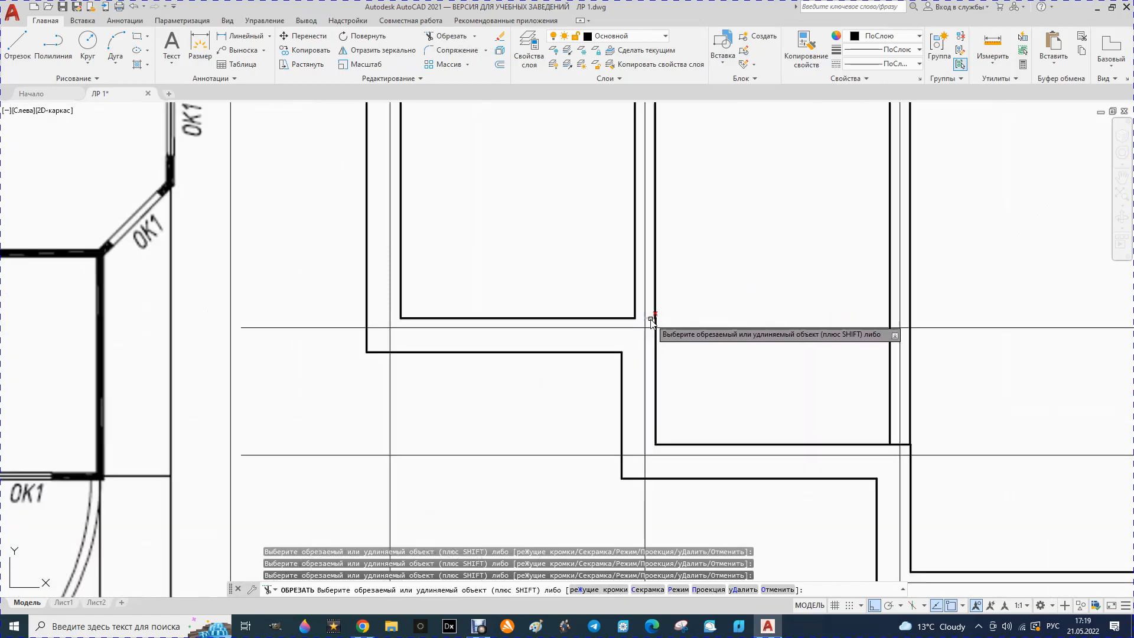
scroll(650, 355, "down", 5)
scroll(691, 387, "up", 5)
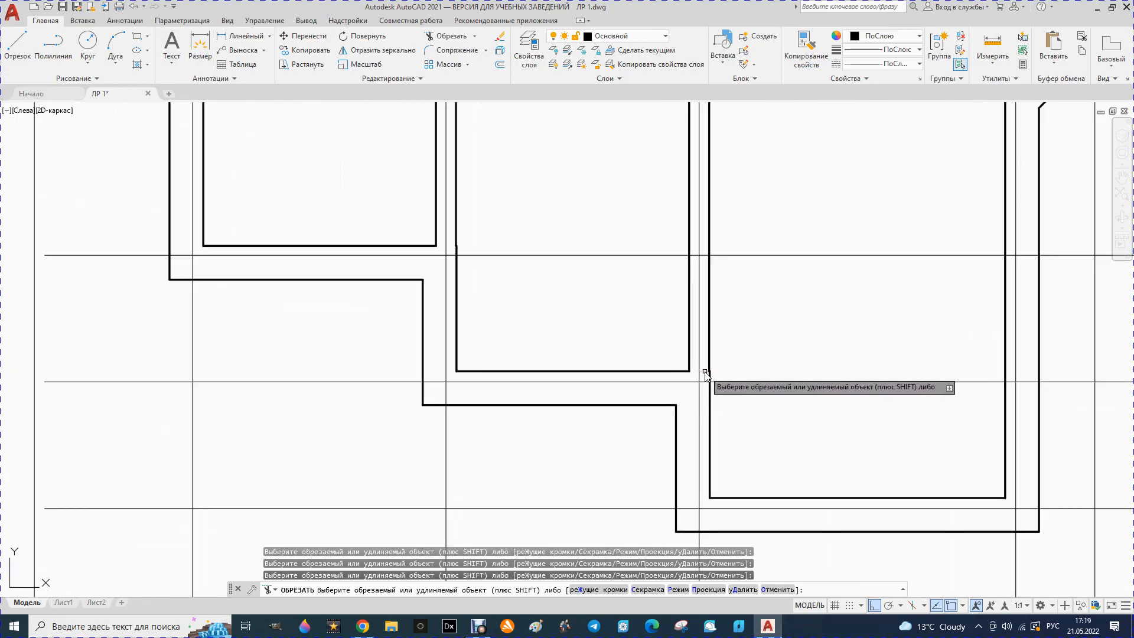
scroll(678, 400, "down", 5)
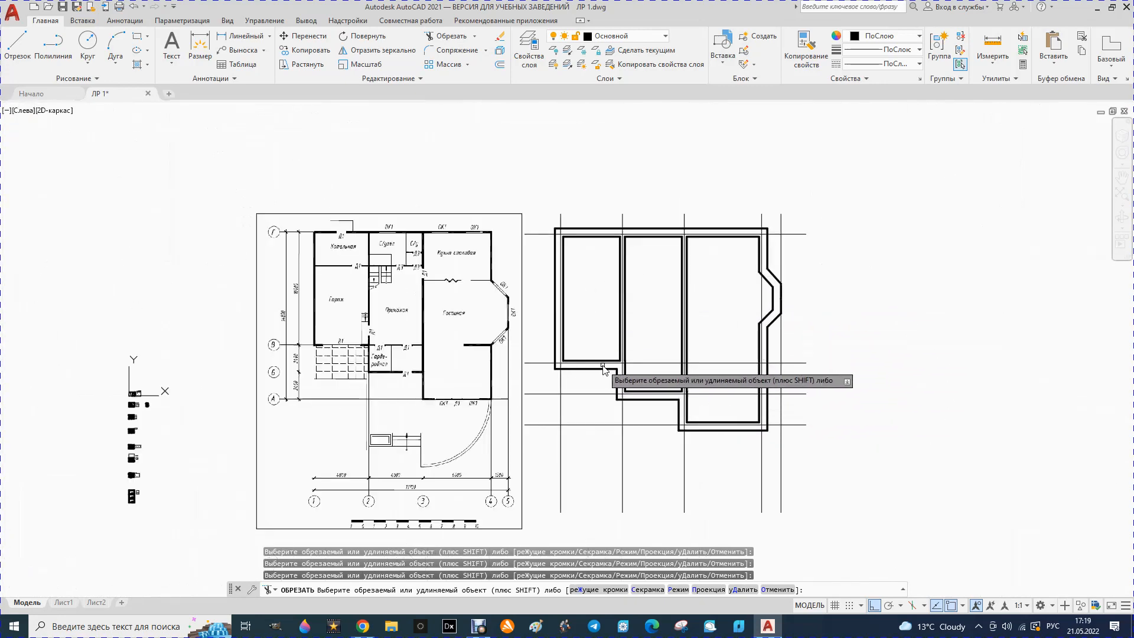
key("Escape")
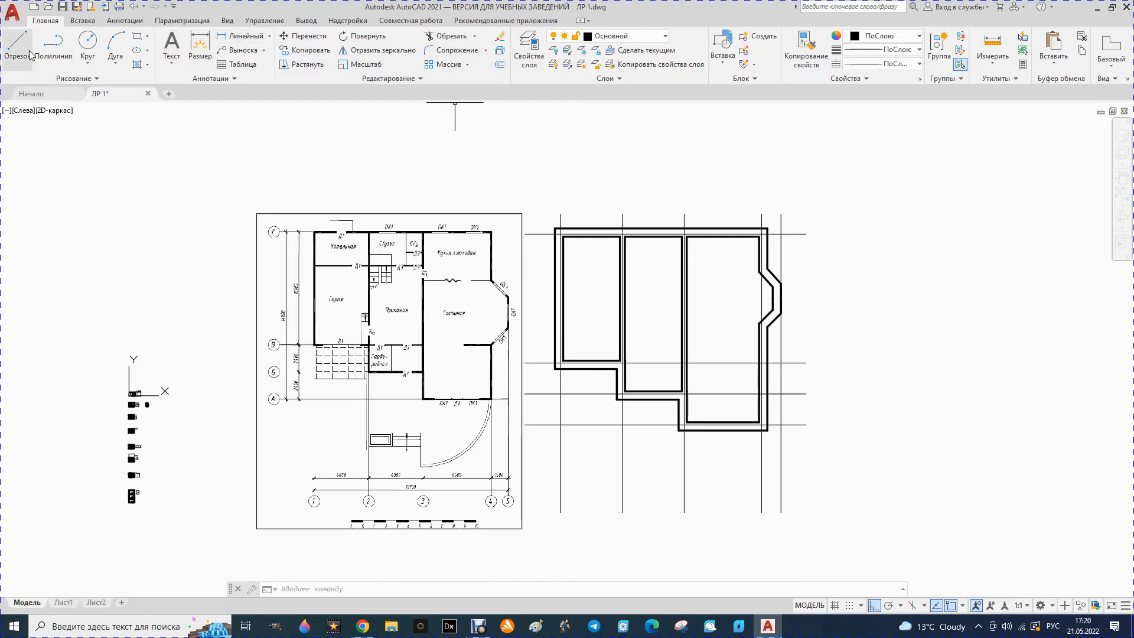
Make the Тонкий layer current and start a partition line from the inner face of the left outer wall, level with the boiler-room partition
left_click(666, 37)
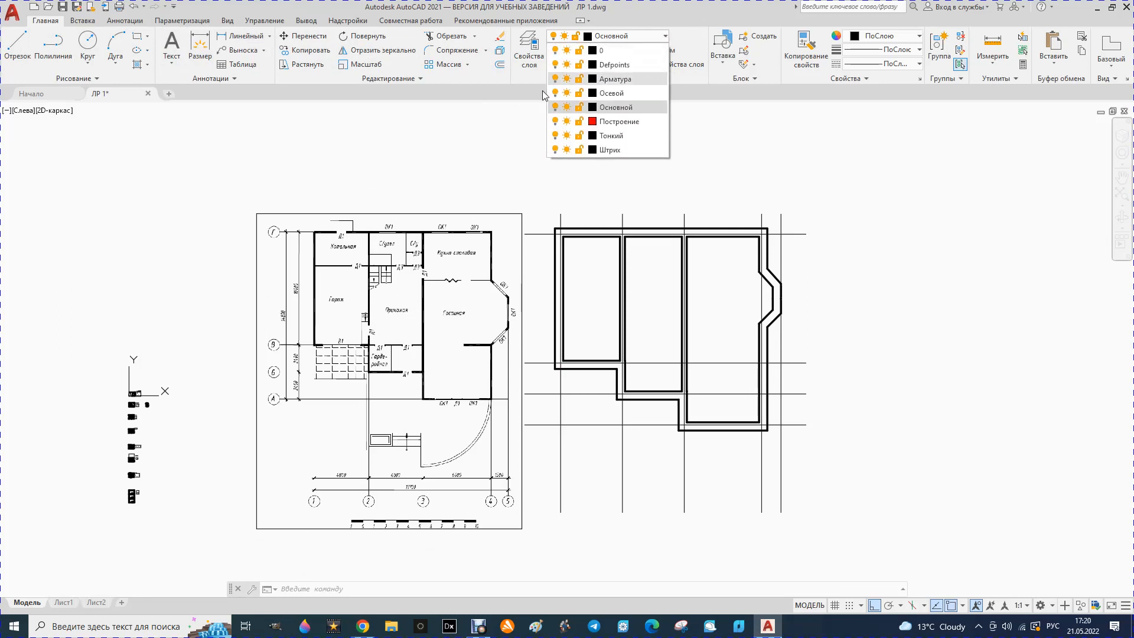
left_click(616, 140)
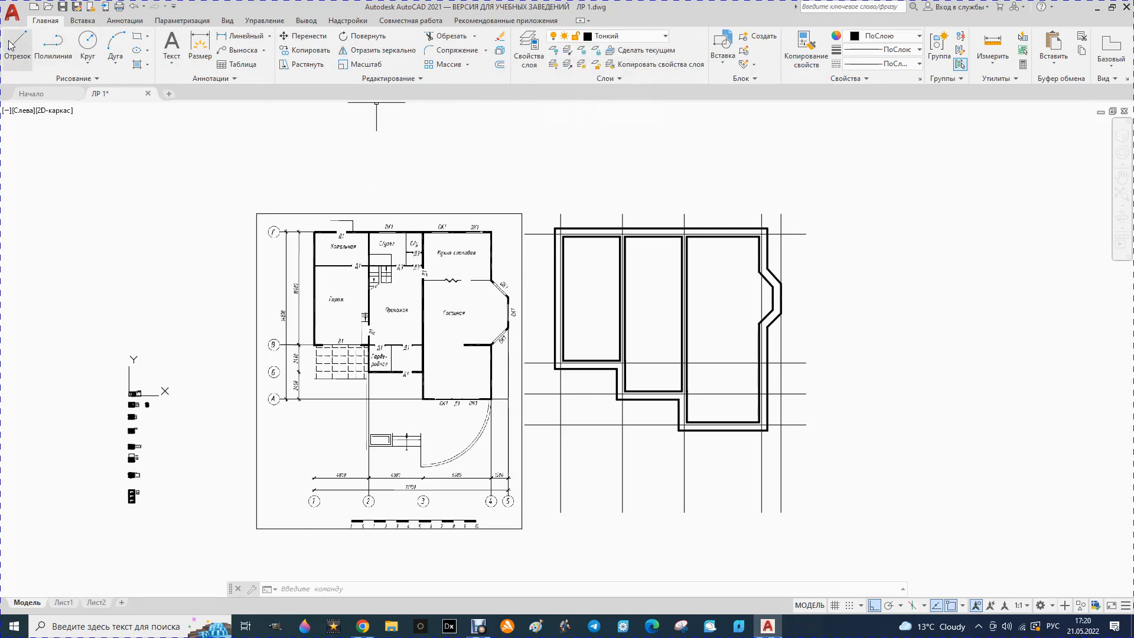
scroll(576, 268, "up", 2)
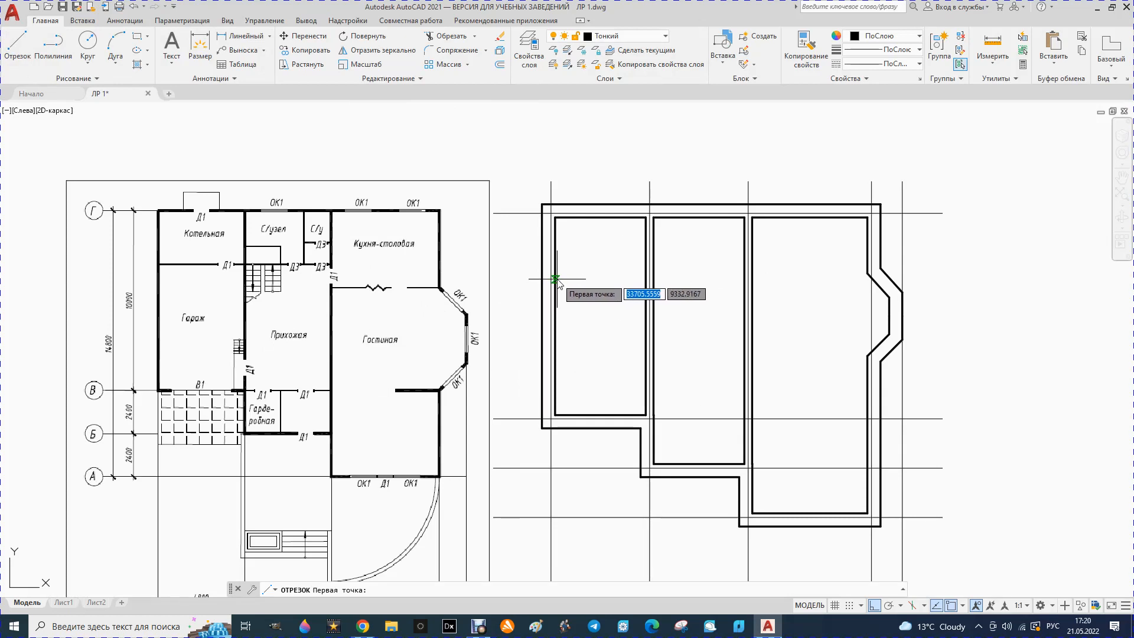
left_click(555, 276)
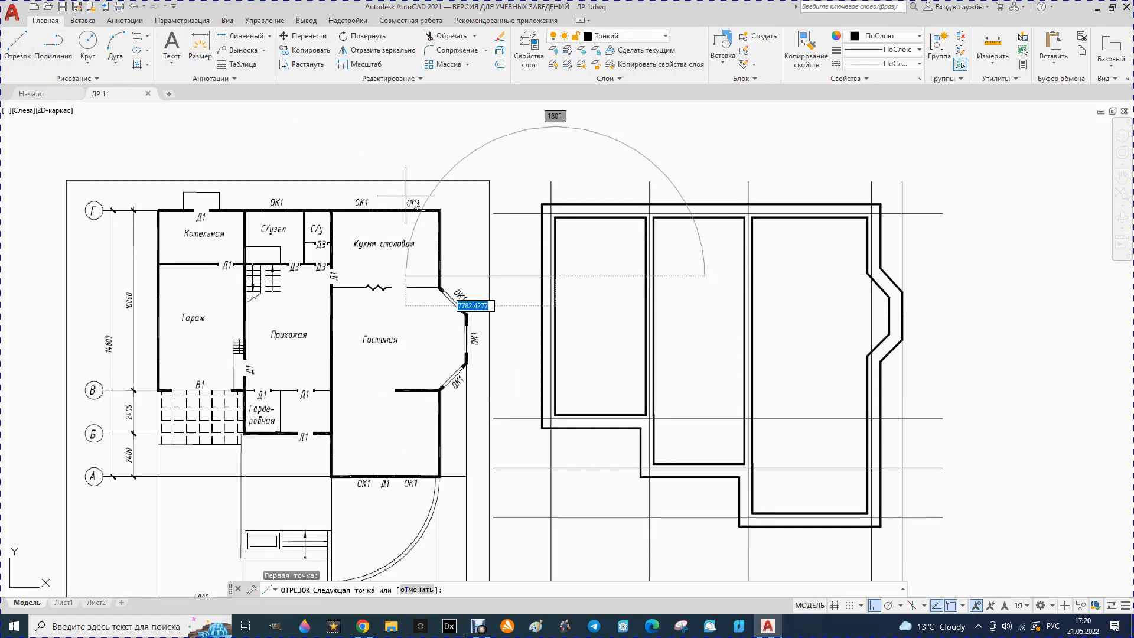
Draw a horizontal line across the large right room from the upper inner corner of the bay to the opposite wall
key("Escape")
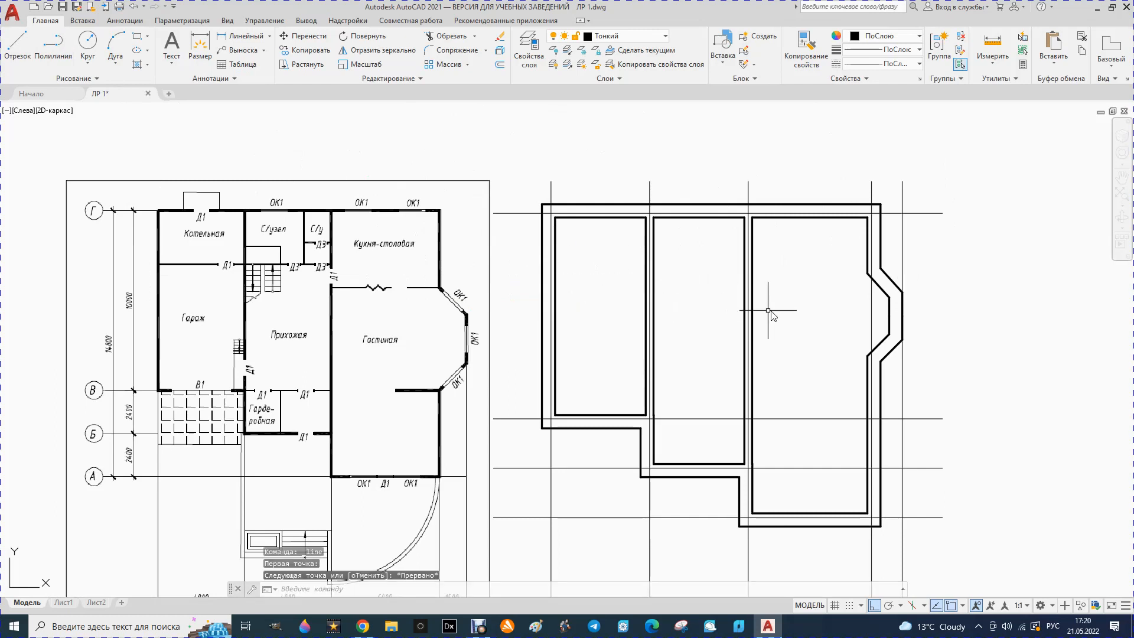
left_click(17, 44)
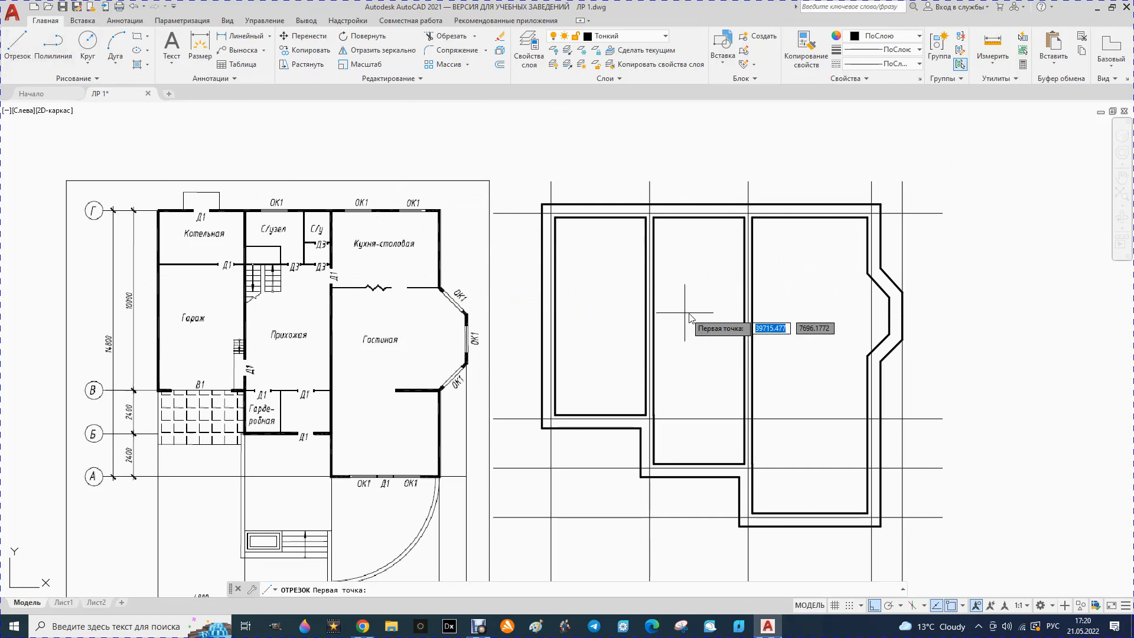
left_click(868, 274)
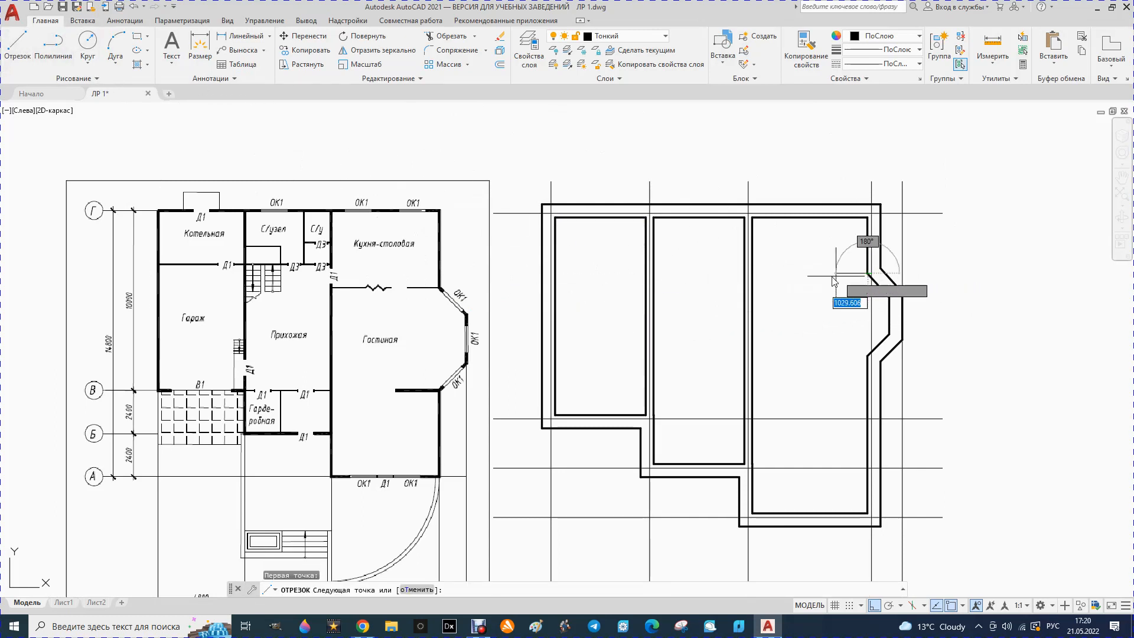
left_click(752, 274)
key("Escape")
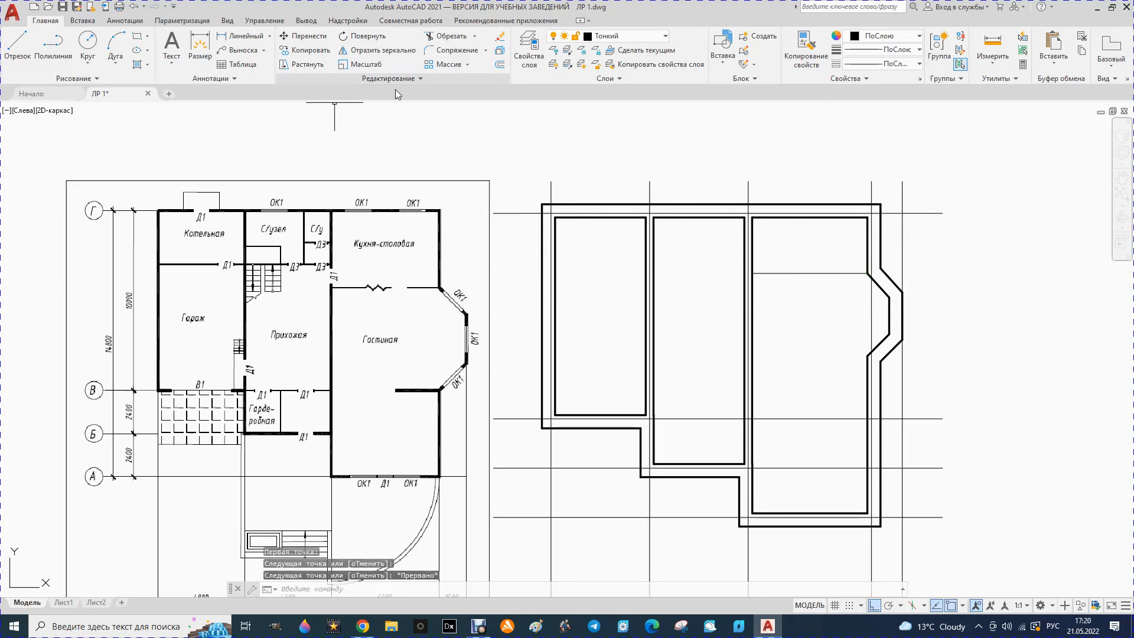
Offset the right room's new horizontal line by 120 upward to give the partition its thickness
left_click(502, 65)
type("120")
key("Return")
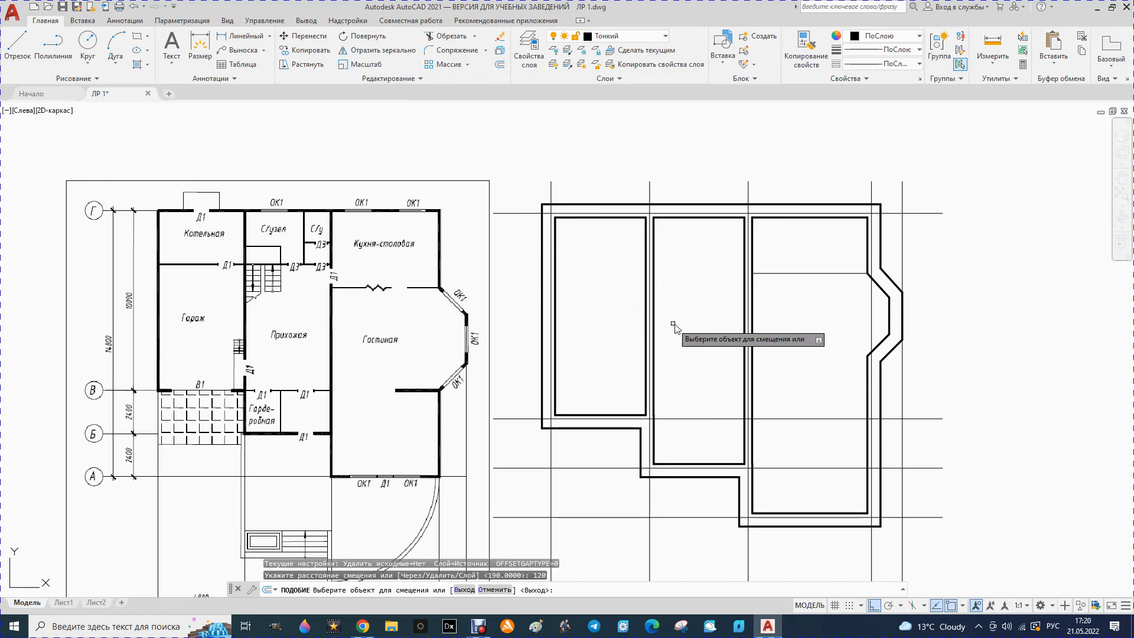
left_click(785, 274)
left_click(781, 253)
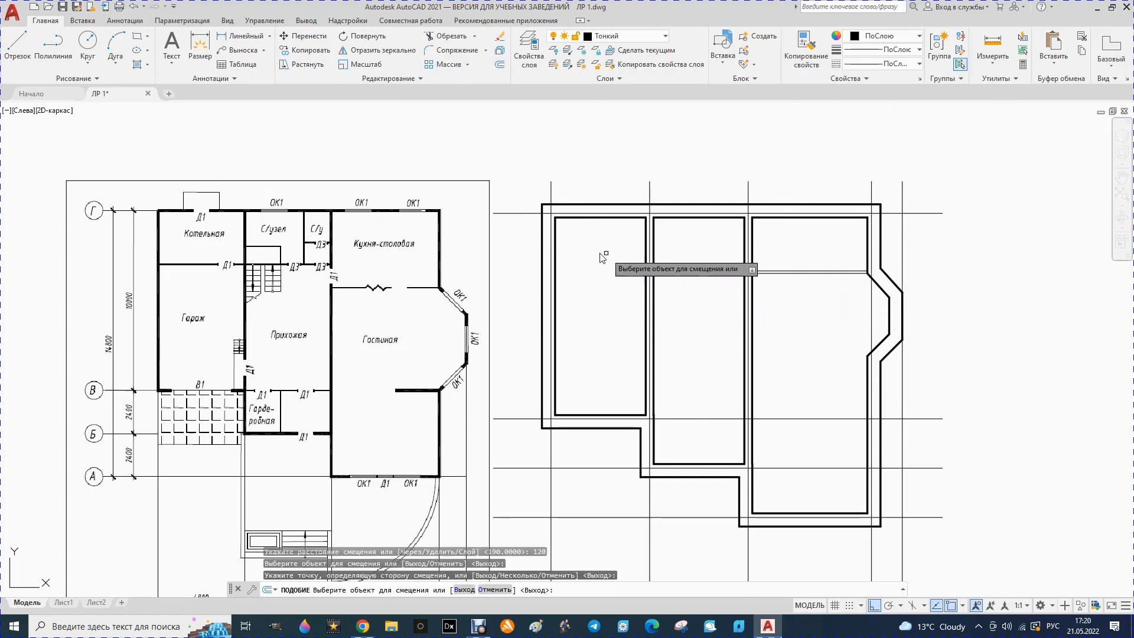
Extend the partition with a line from the upper partition line to the left room's outer wall, and offset it 120 downward
left_click(22, 40)
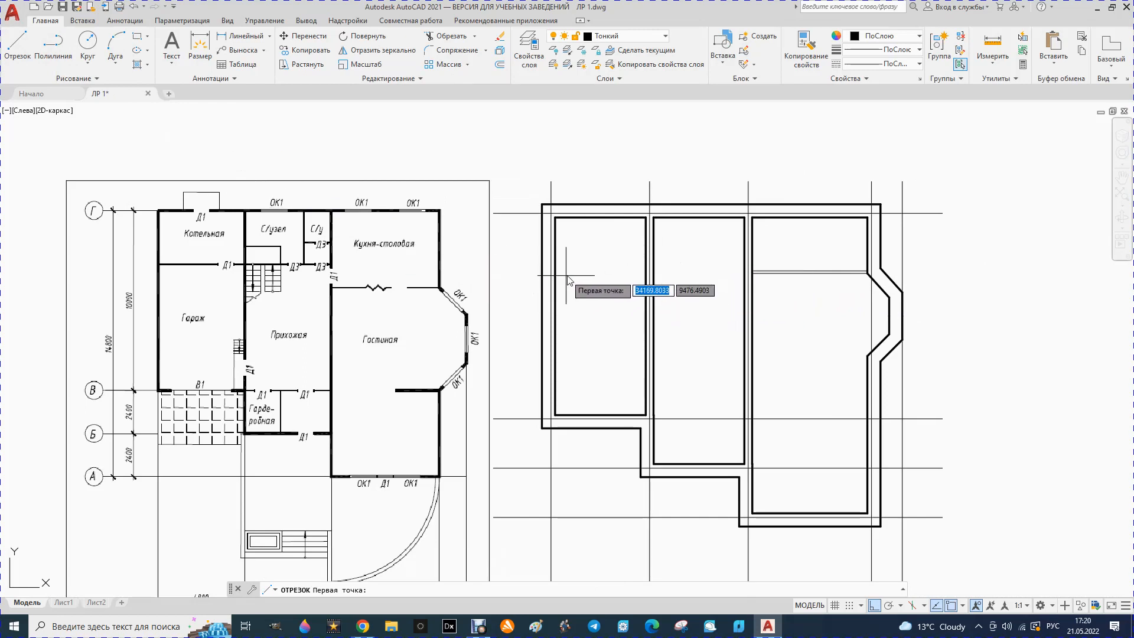
left_click(758, 270)
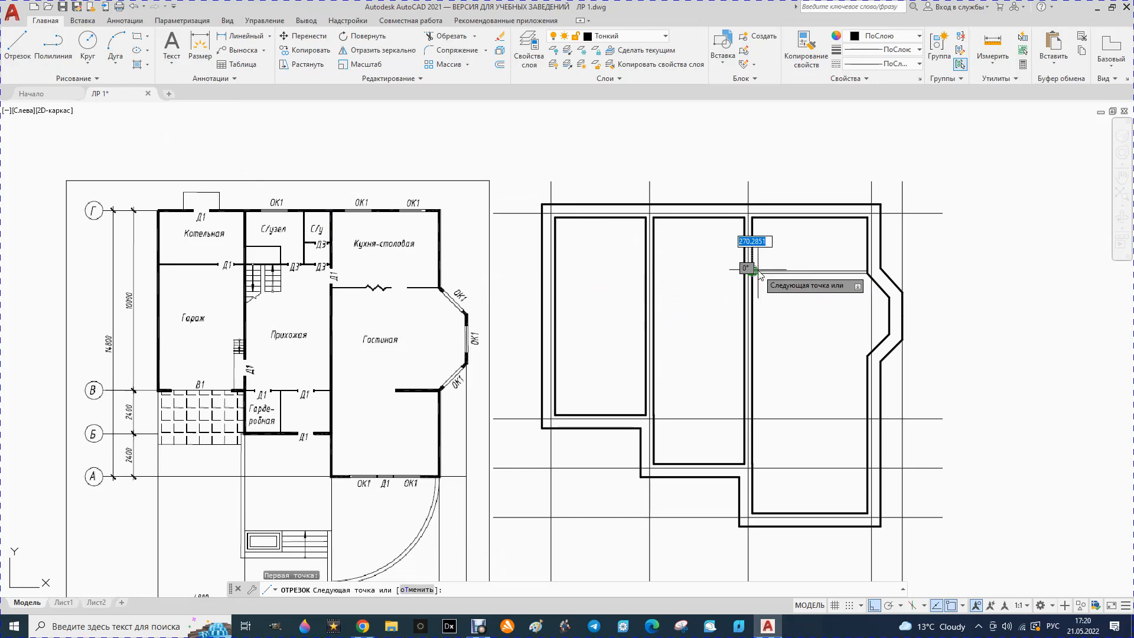
left_click(555, 270)
key("Escape")
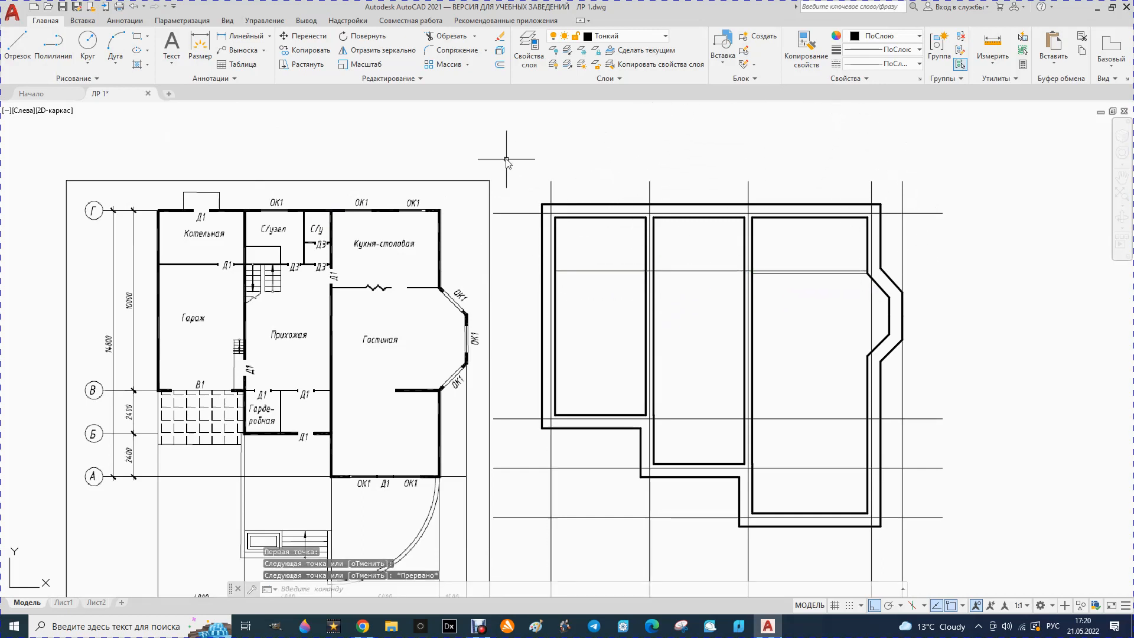
left_click(499, 65)
key("Return")
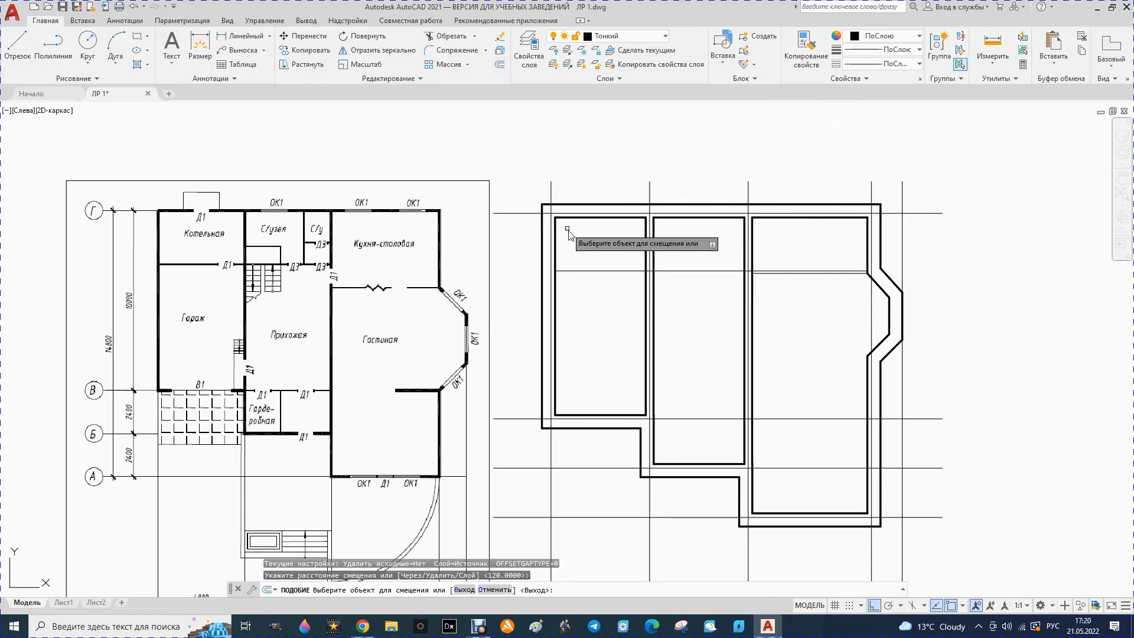
left_click(564, 270)
left_click(599, 292)
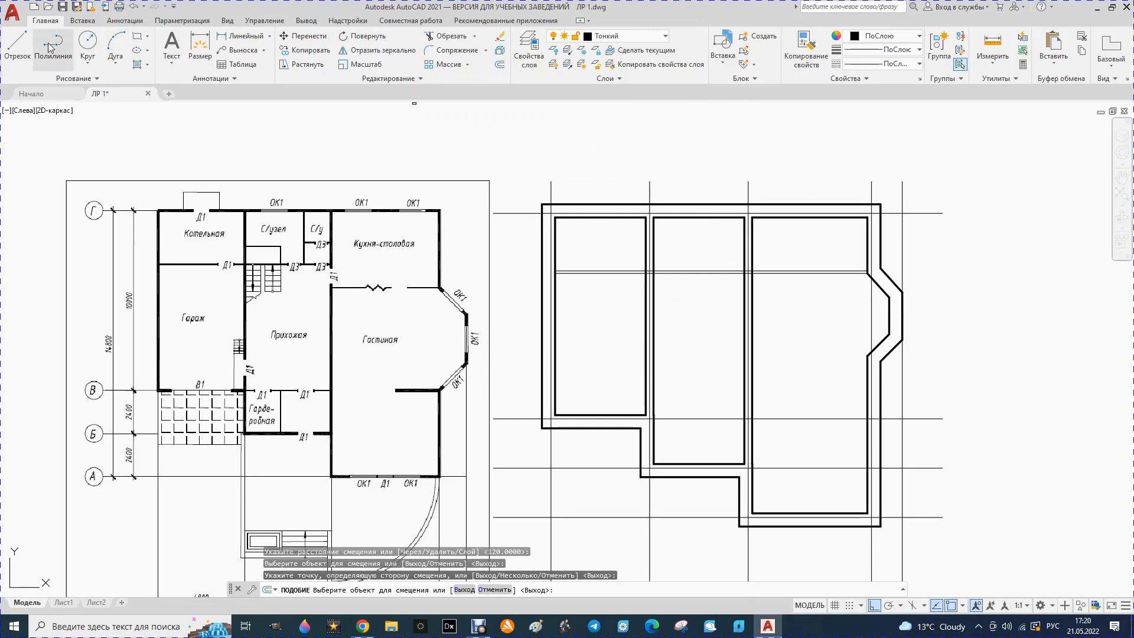
Draw a vertical line near the centre of the middle room from the partition to the top wall, and offset it 120 rightward
left_click(17, 47)
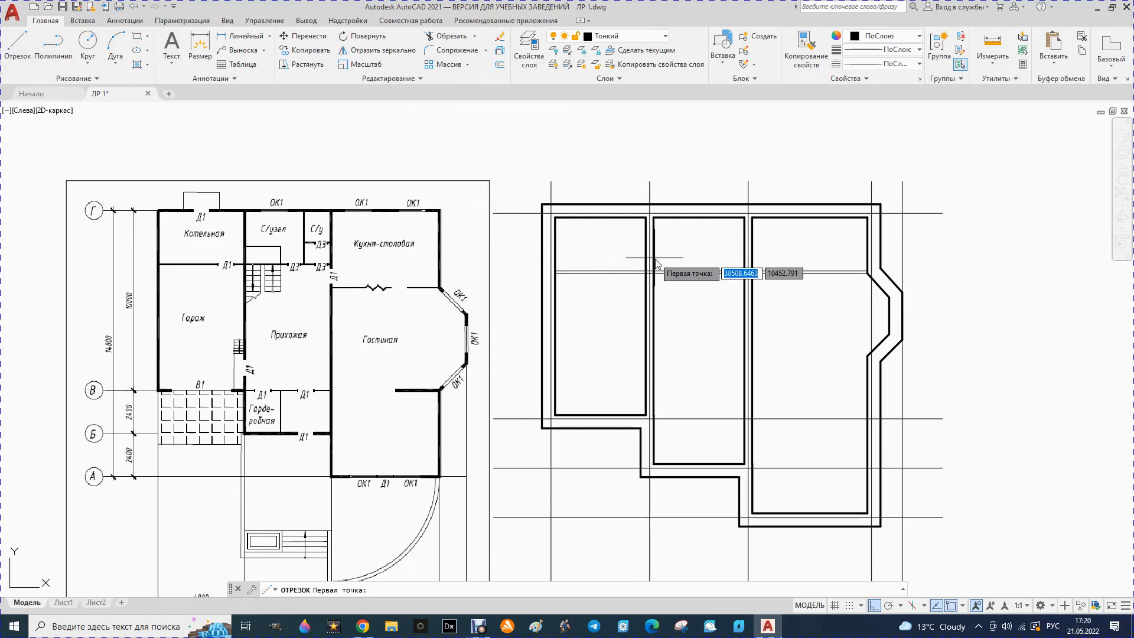
left_click(703, 271)
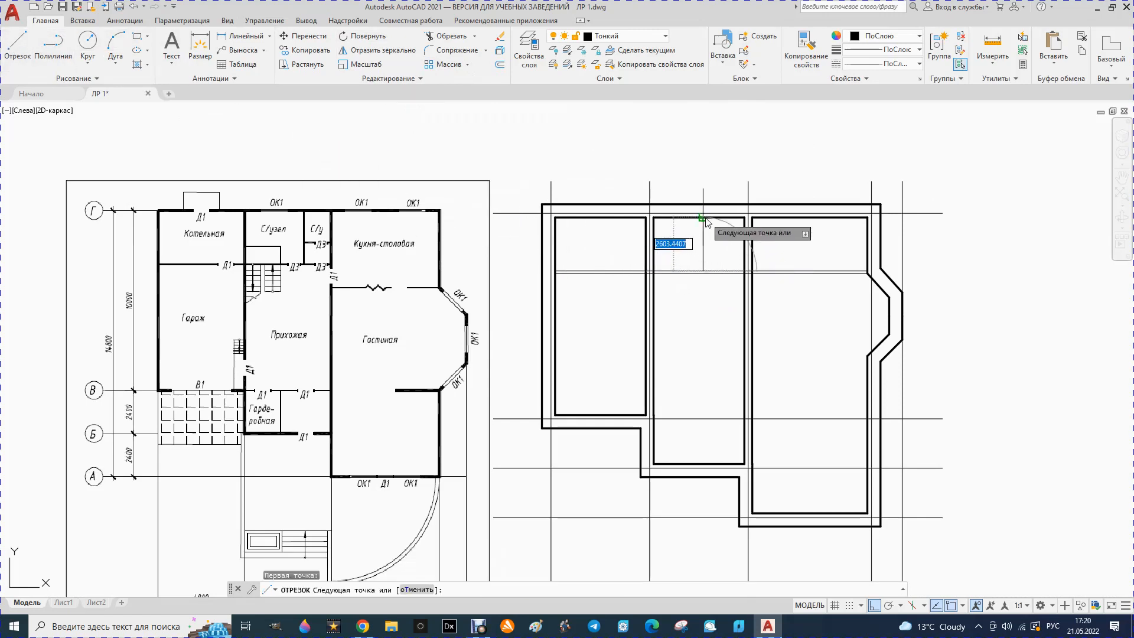
left_click(703, 216)
key("Escape")
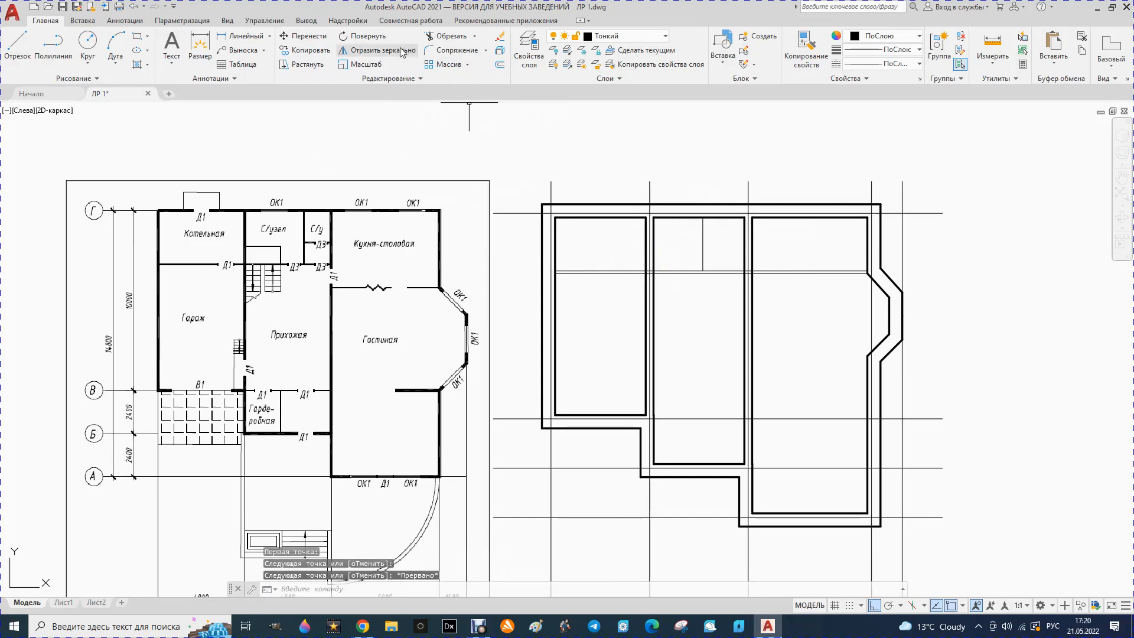
left_click(500, 65)
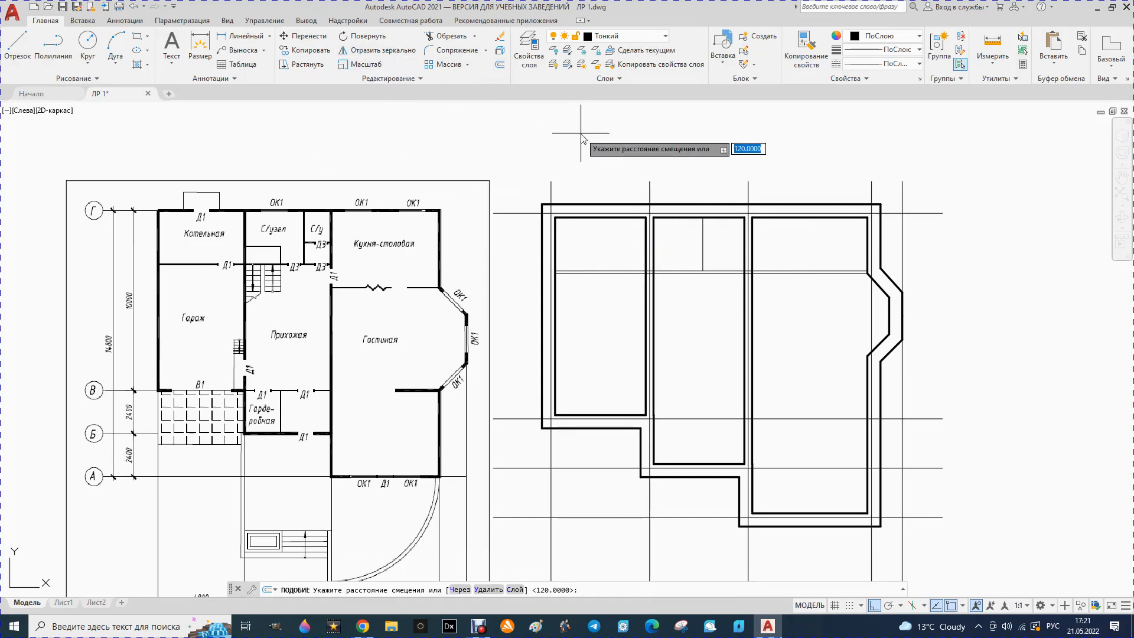
key("Return")
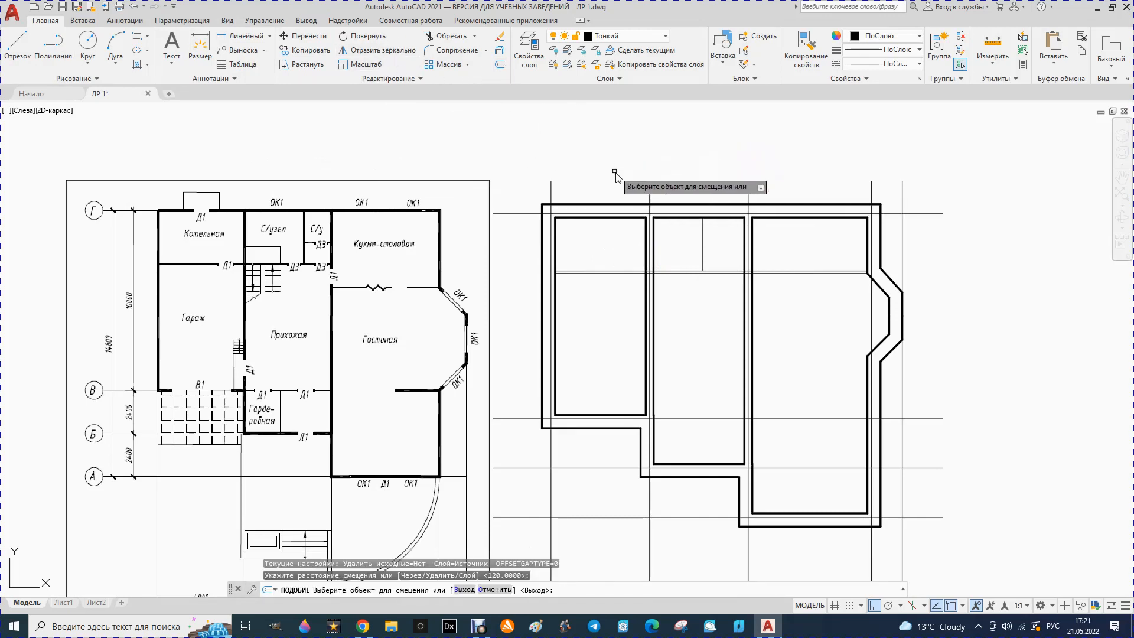
left_click(703, 251)
left_click(707, 241)
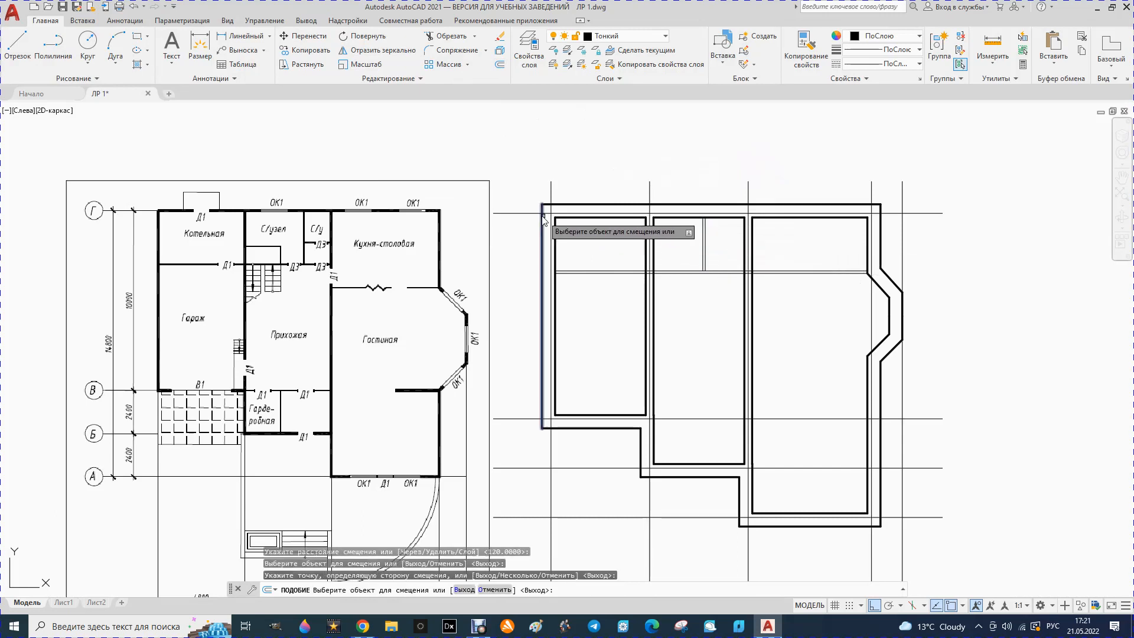
Draw a horizontal line from the short vertical partition to the middle room's right wall, and offset it 120 upward
left_click(18, 48)
left_click(705, 243)
key("Escape")
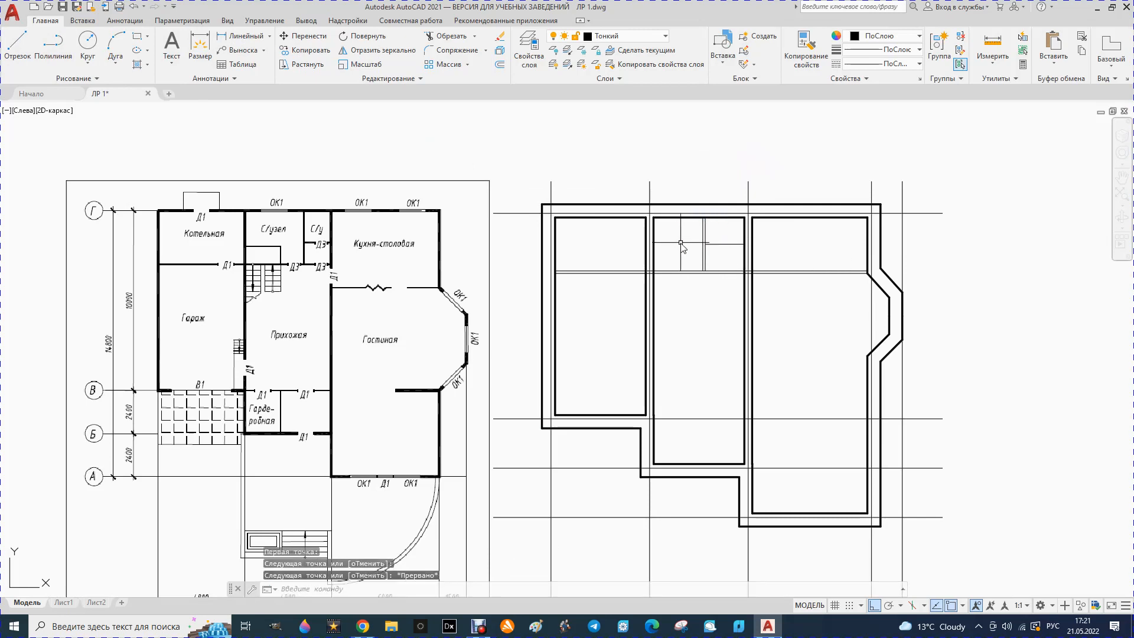
left_click(500, 65)
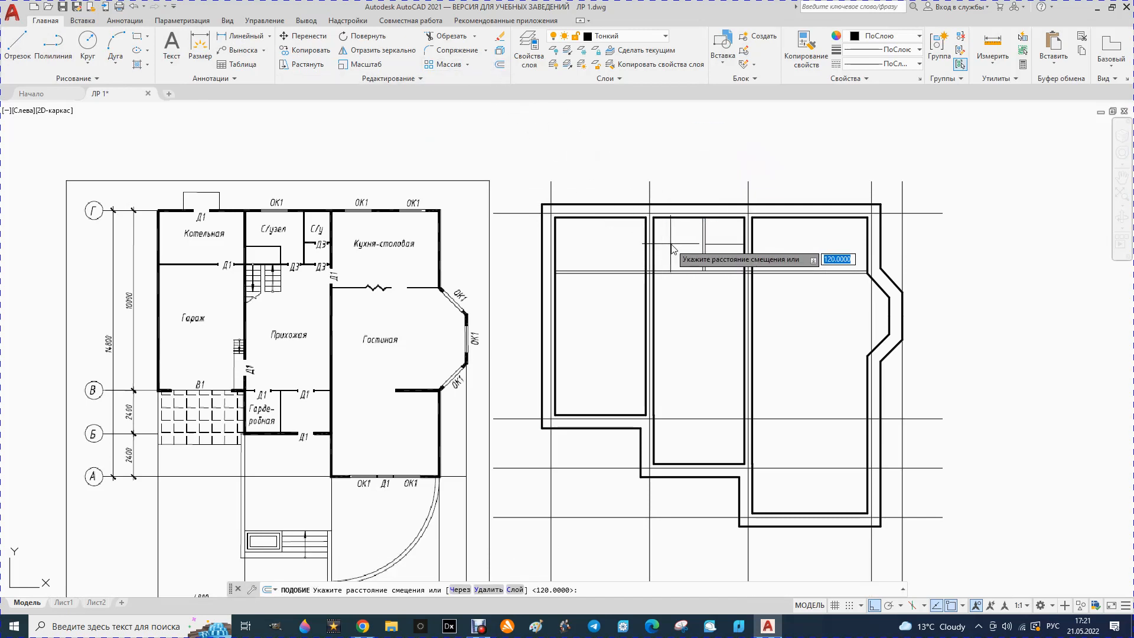
key("Return")
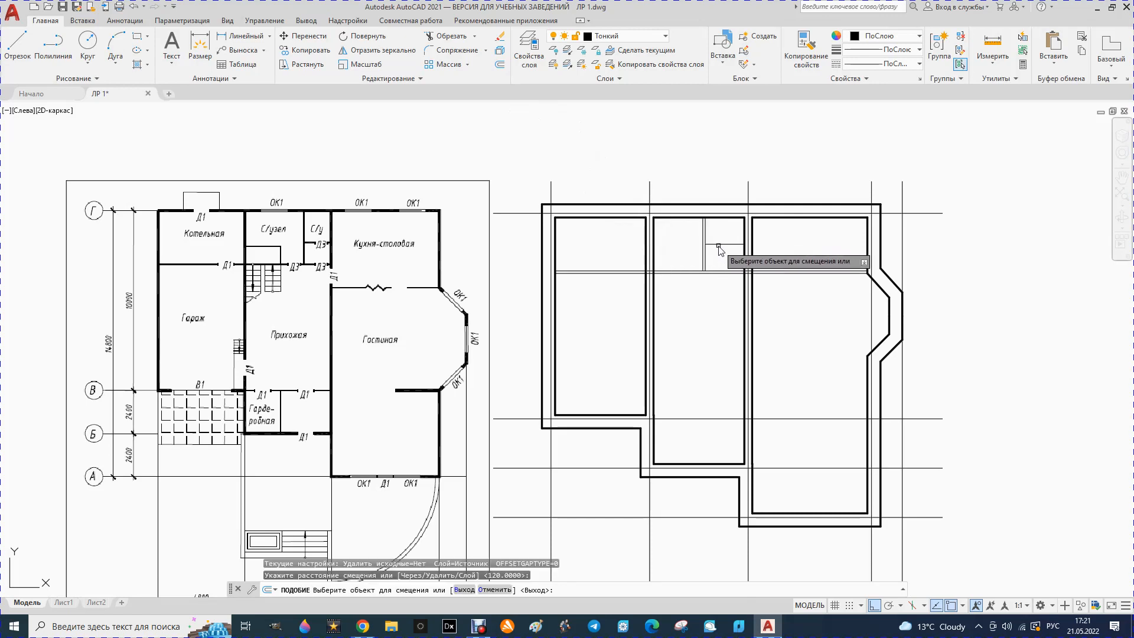
left_click(719, 244)
left_click(717, 238)
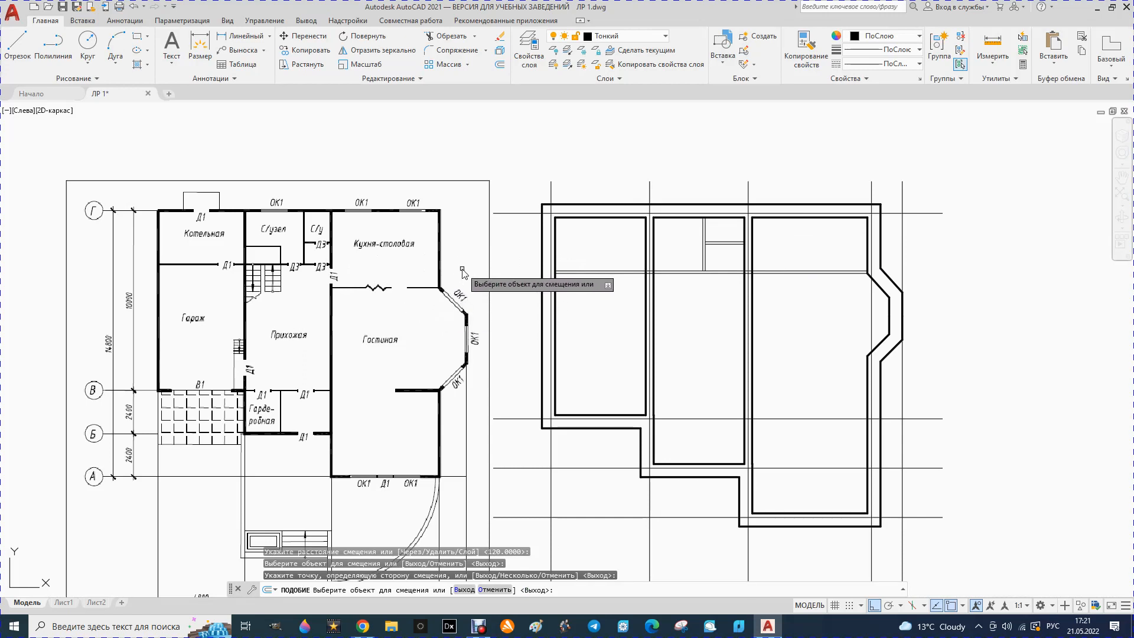
Draw a horizontal line across the lower part of the middle room, level with the left room's bottom inner edge
scroll(443, 263, "down", 2)
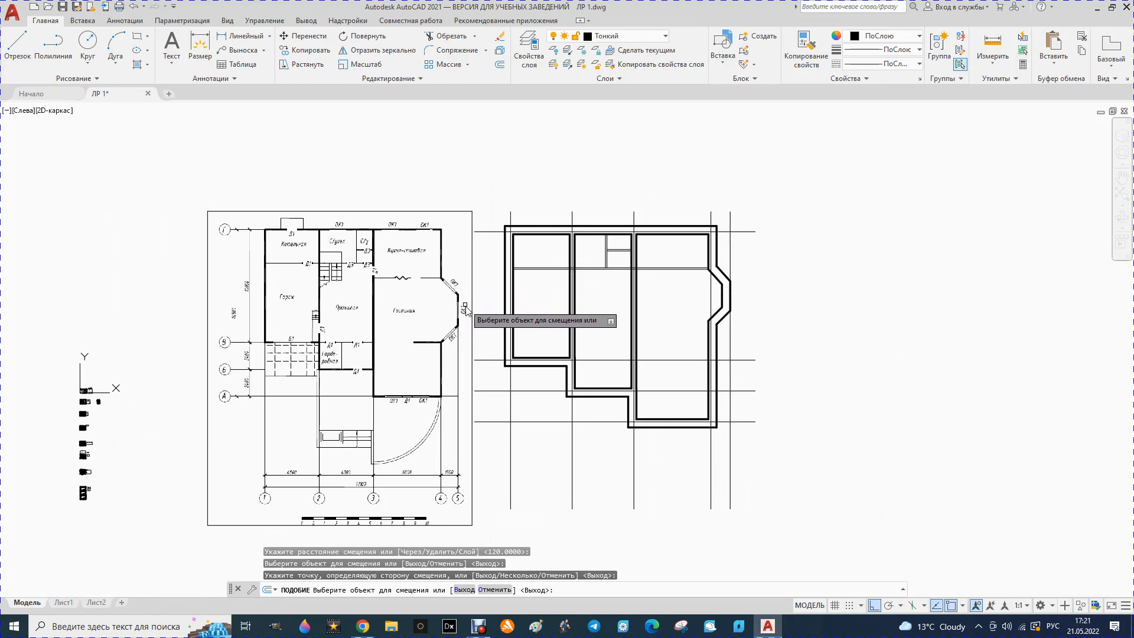
scroll(531, 390, "up", 2)
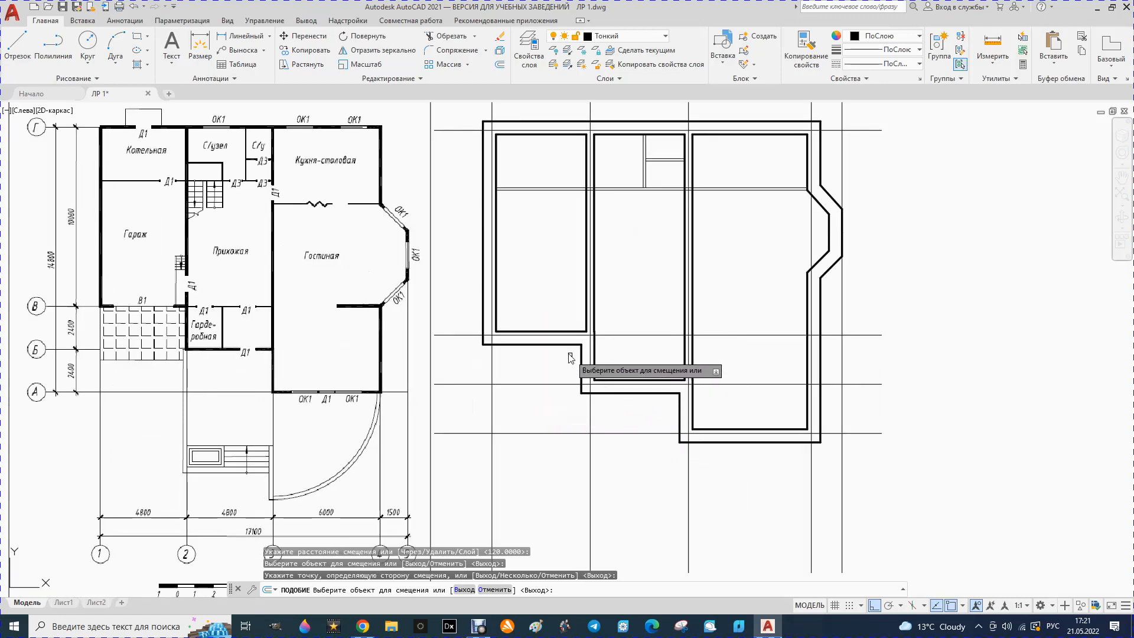
left_click(16, 47)
scroll(608, 354, "up", 5)
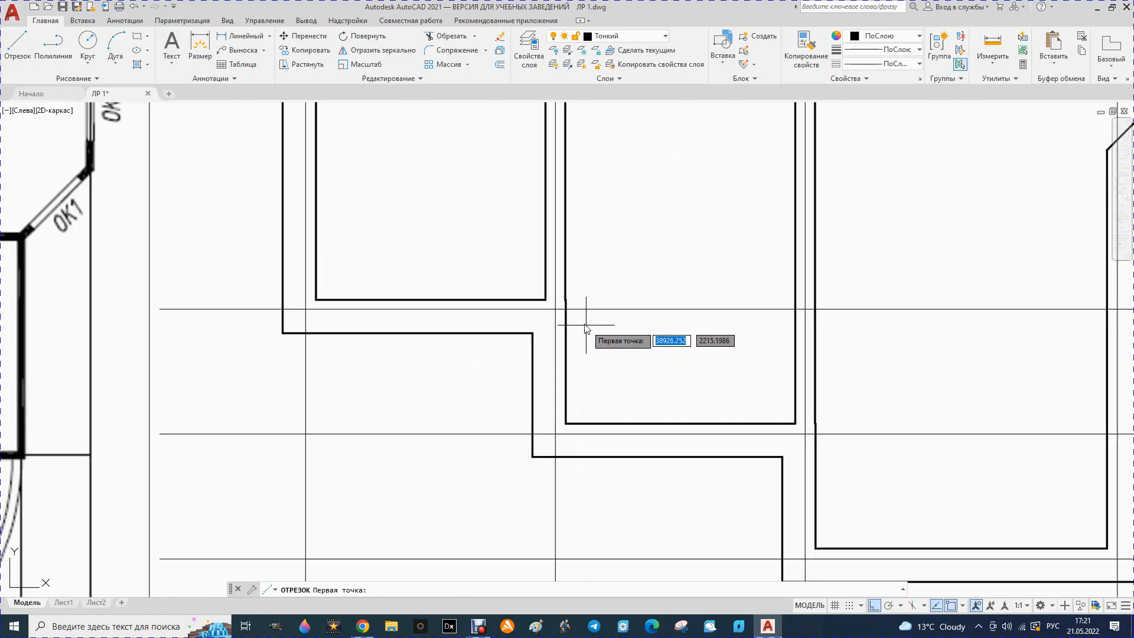
left_click(567, 300)
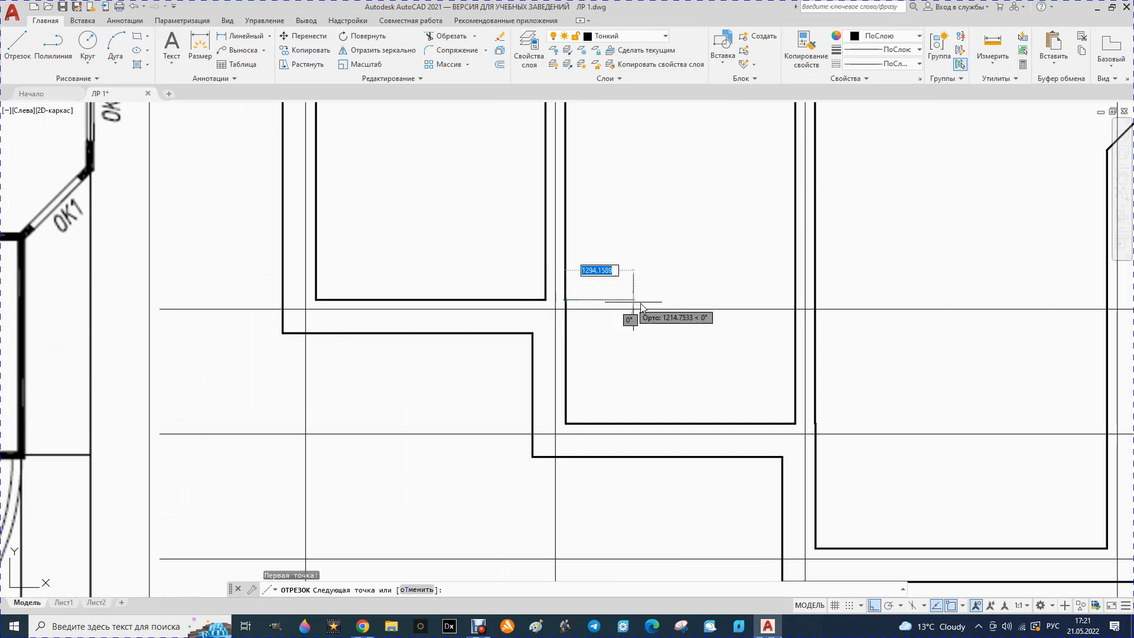
left_click(797, 300)
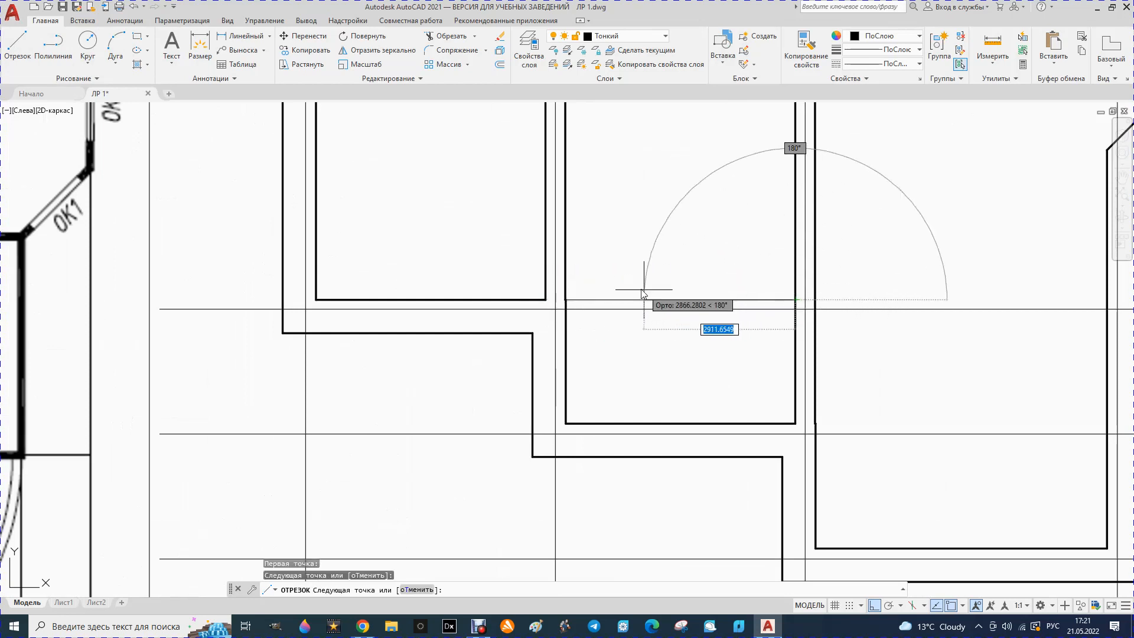
key("Escape")
scroll(591, 301, "up", 2)
scroll(576, 307, "up", 2)
scroll(529, 305, "down", 5)
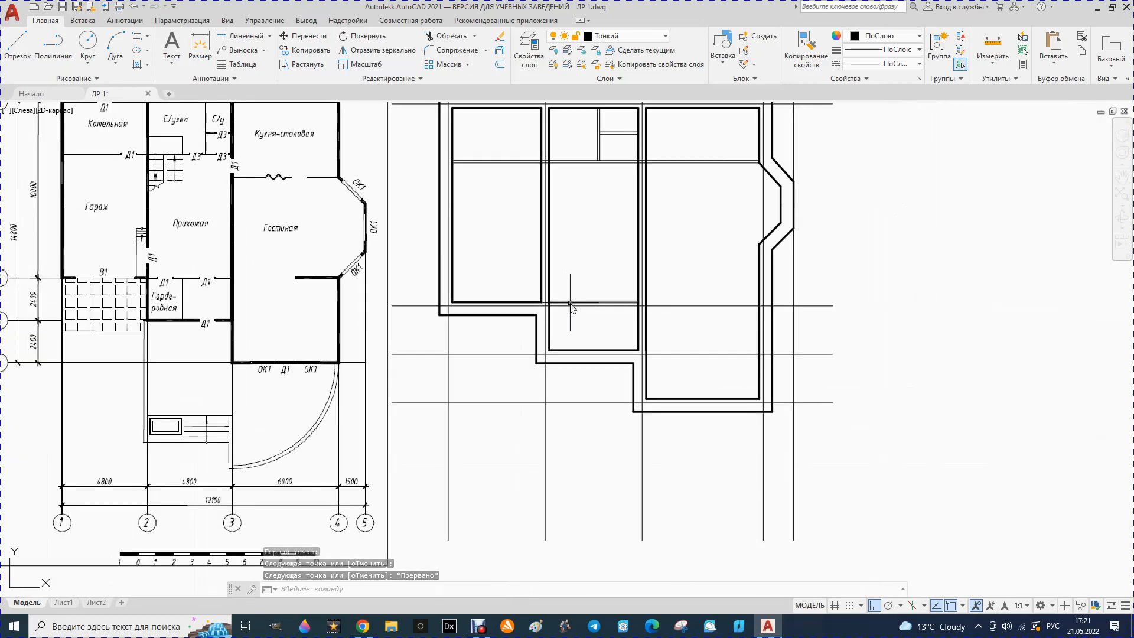
Offset the middle room's lower horizontal line by 120 downward to form the partition
left_click(500, 64)
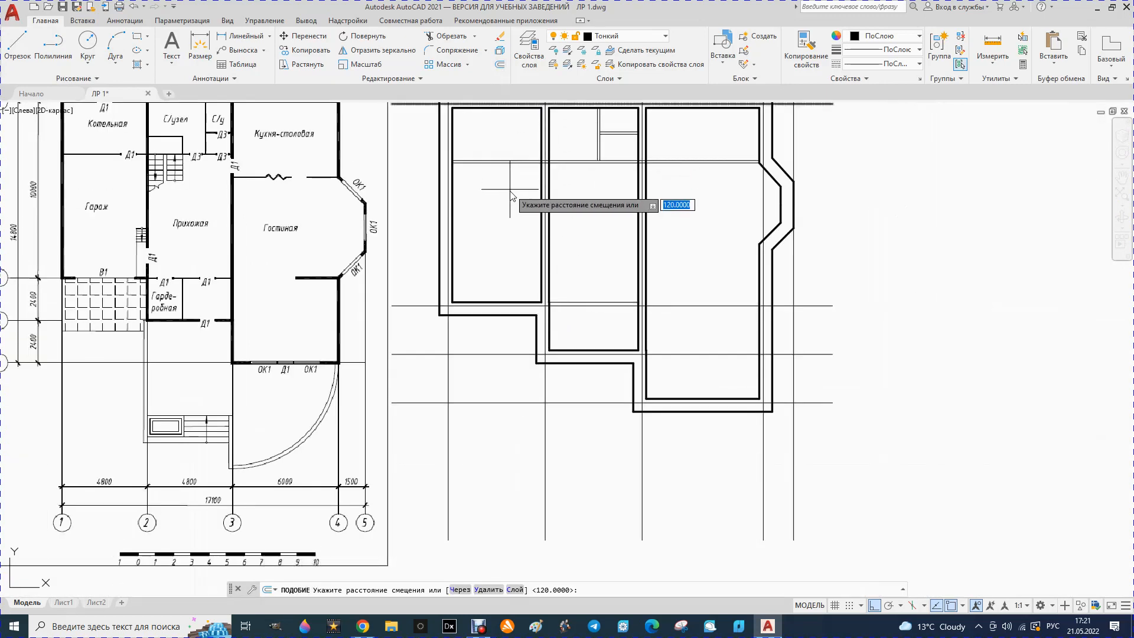
key("Return")
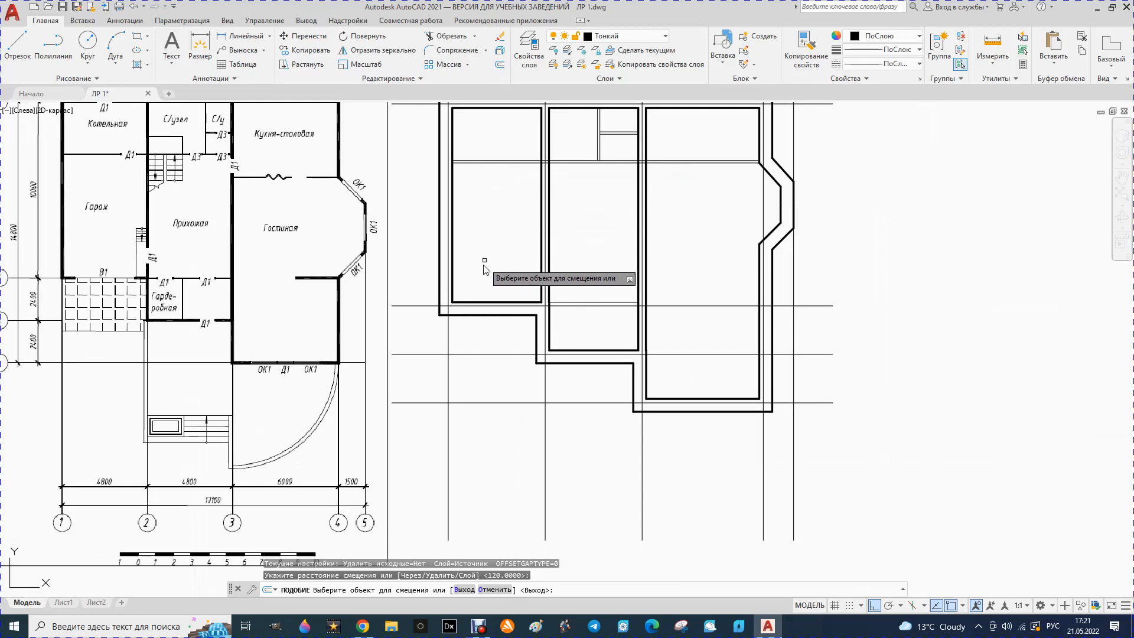
scroll(564, 314, "up", 5)
left_click(568, 290)
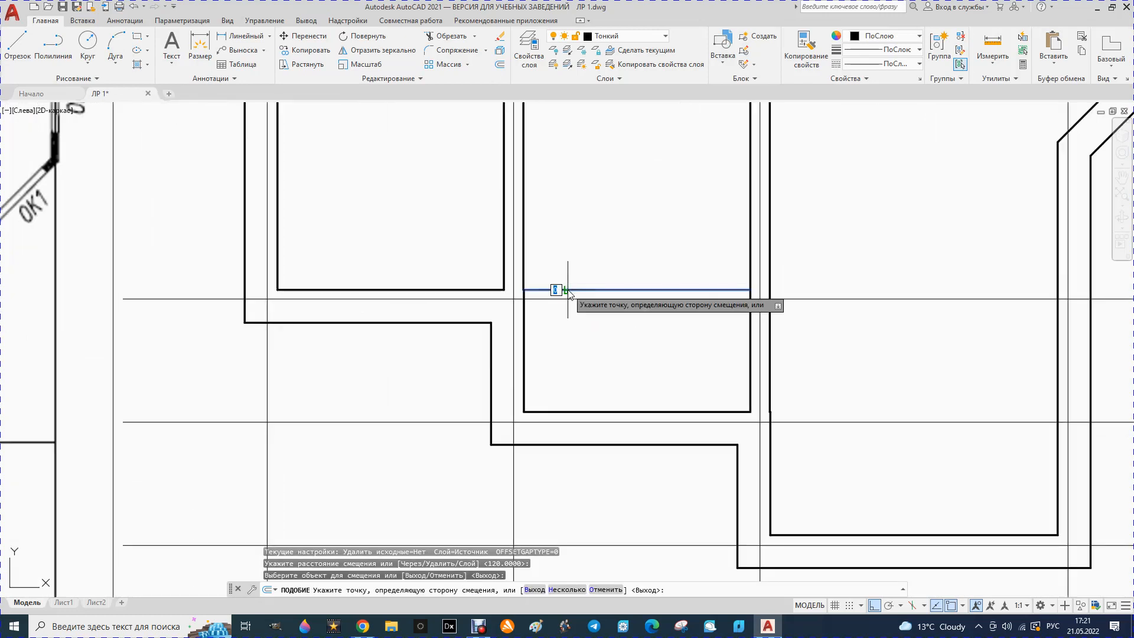
left_click(582, 309)
scroll(585, 318, "down", 2)
scroll(584, 320, "down", 2)
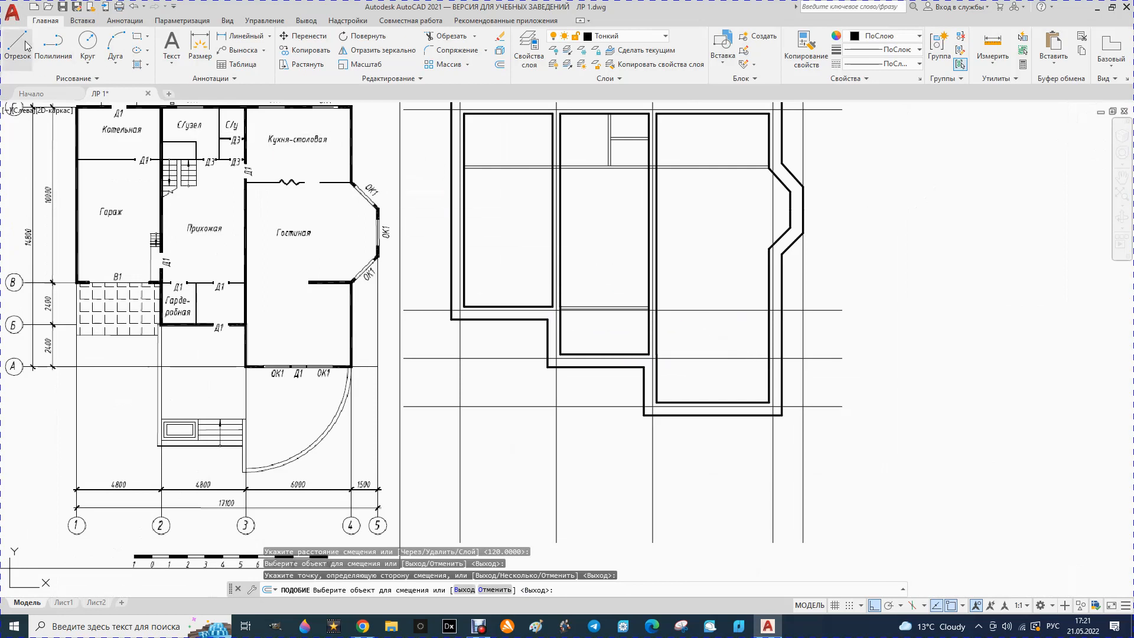
Draw a vertical line from the middle room's lower partition to its bottom wall, left of centre, and offset it 120 leftward
left_click(34, 59)
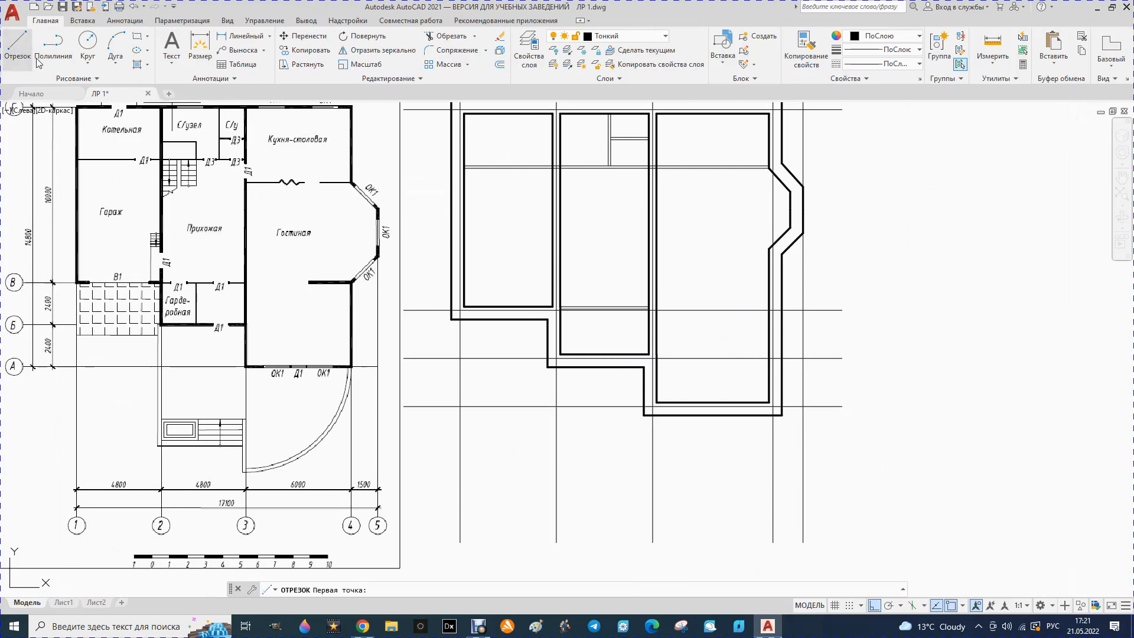
left_click(591, 310)
left_click(591, 354)
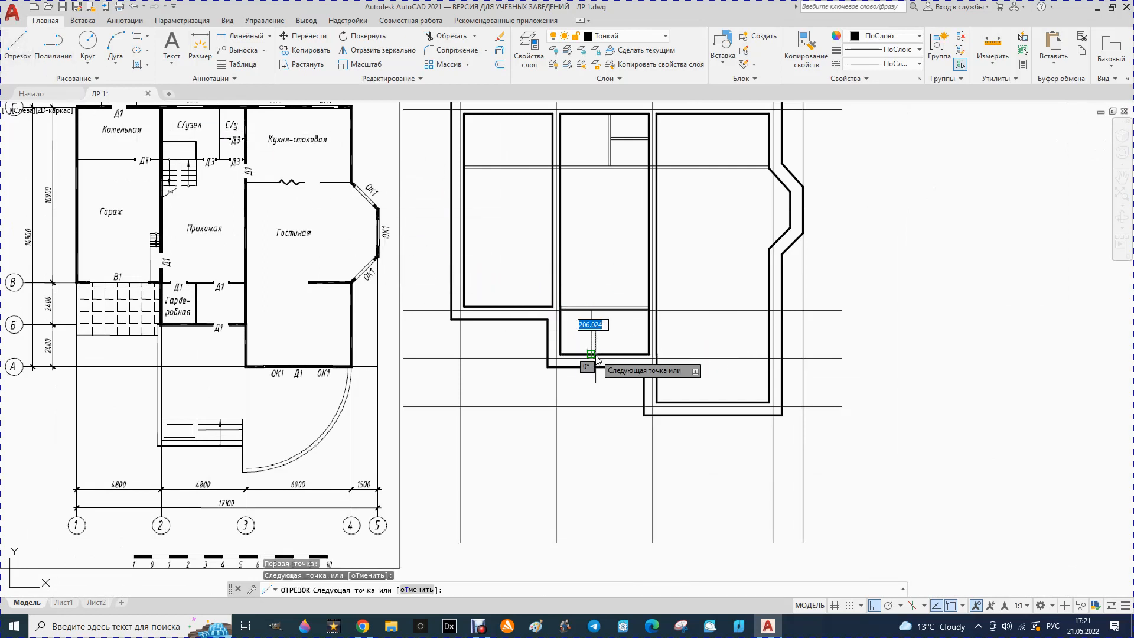
key("Escape")
left_click(501, 65)
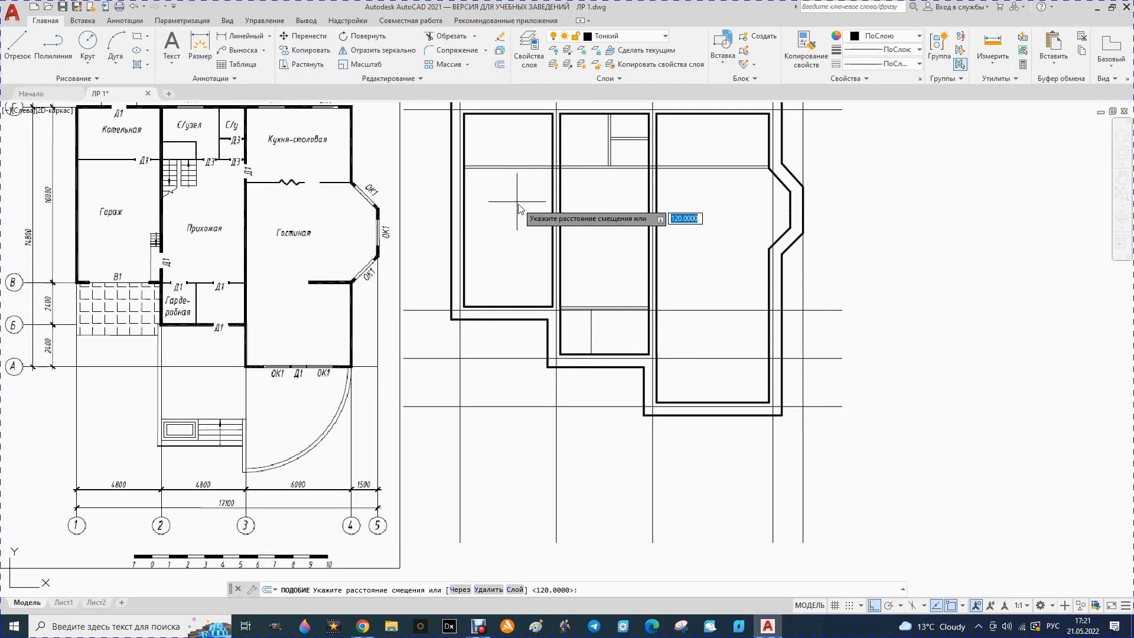
key("Return")
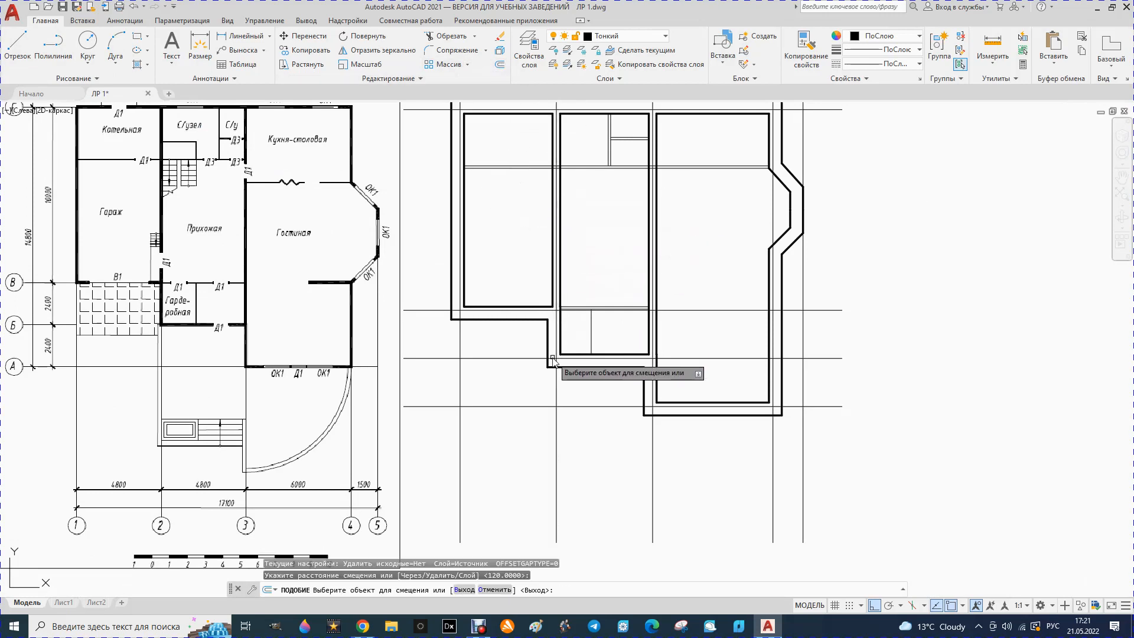
left_click(591, 333)
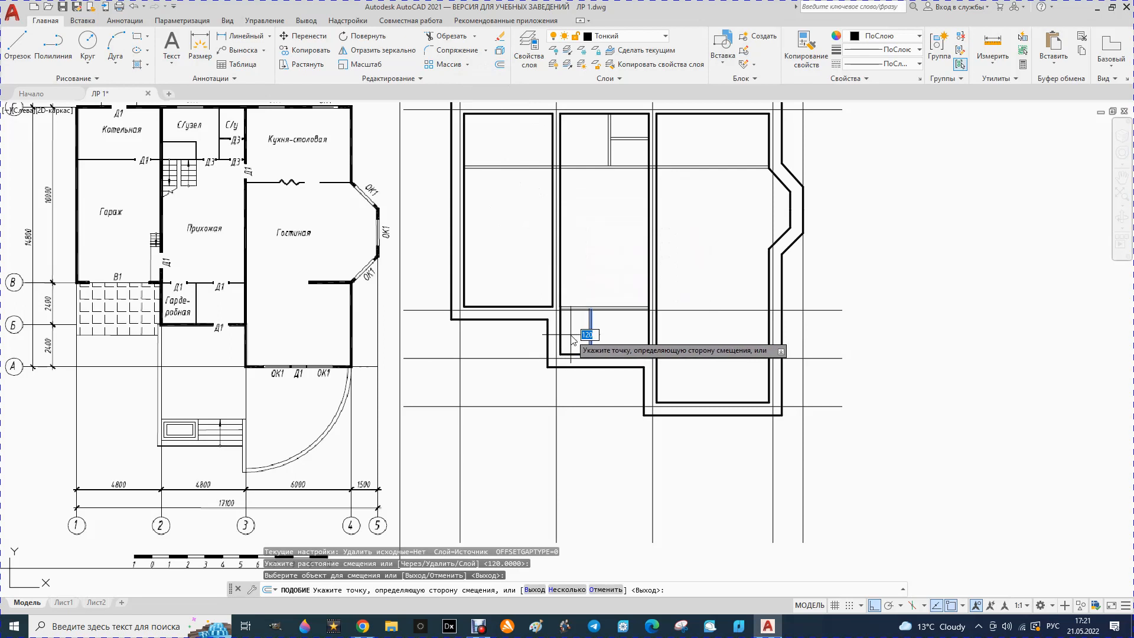
left_click(572, 340)
scroll(591, 360, "down", 2)
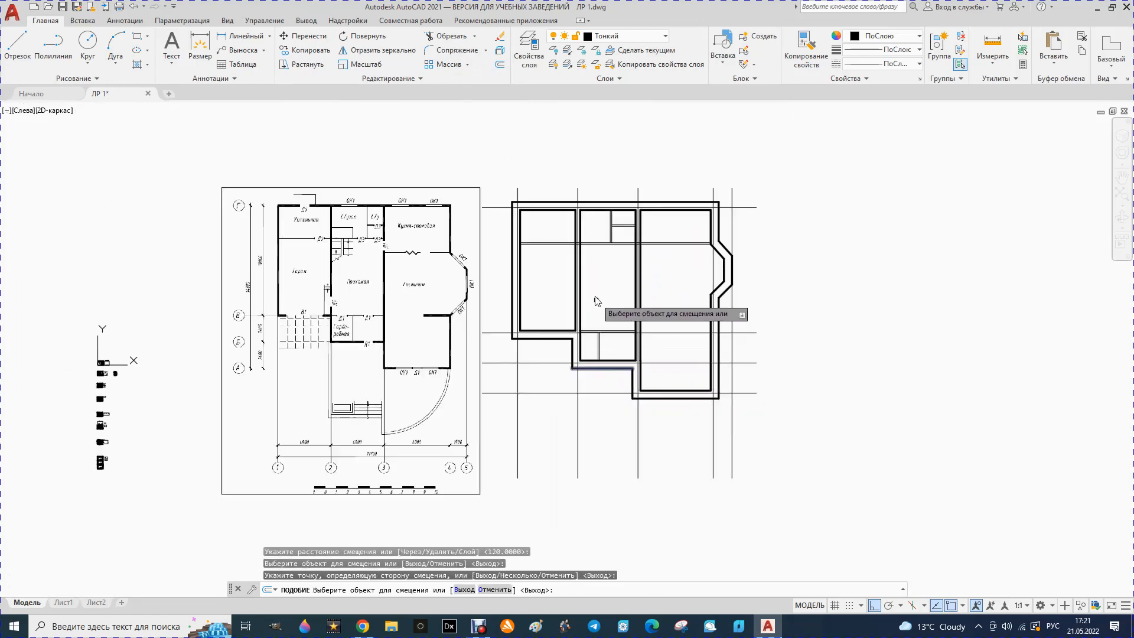
scroll(568, 238, "up", 2)
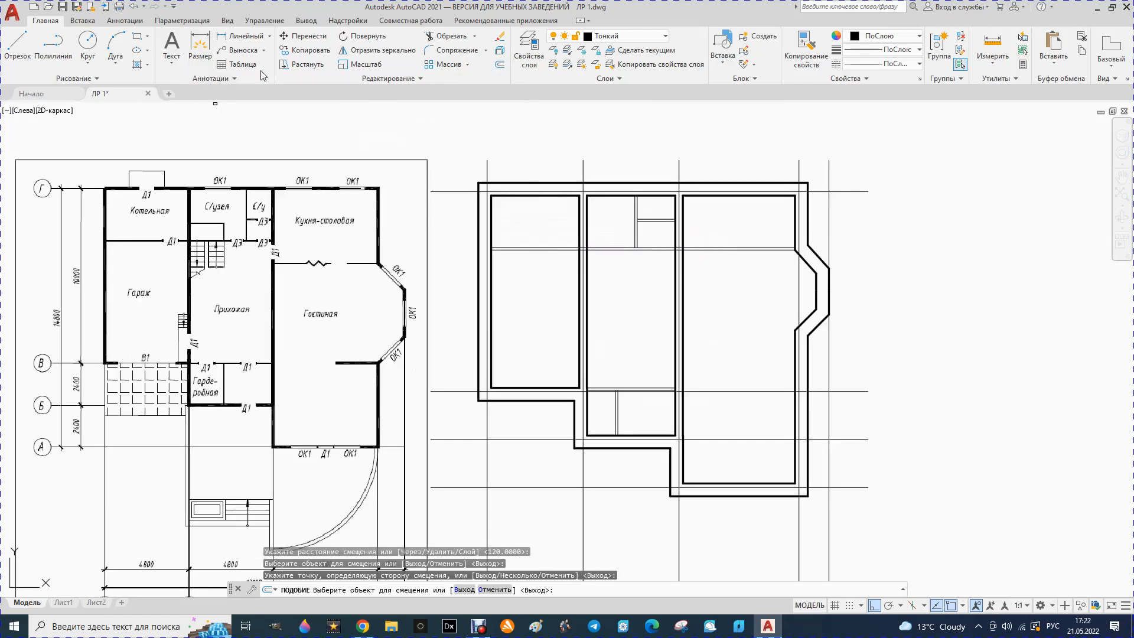
Trim the upper partition lines inside the wall between the left and middle rooms, and open the junctions of the middle room's upper partitions
left_click(456, 38)
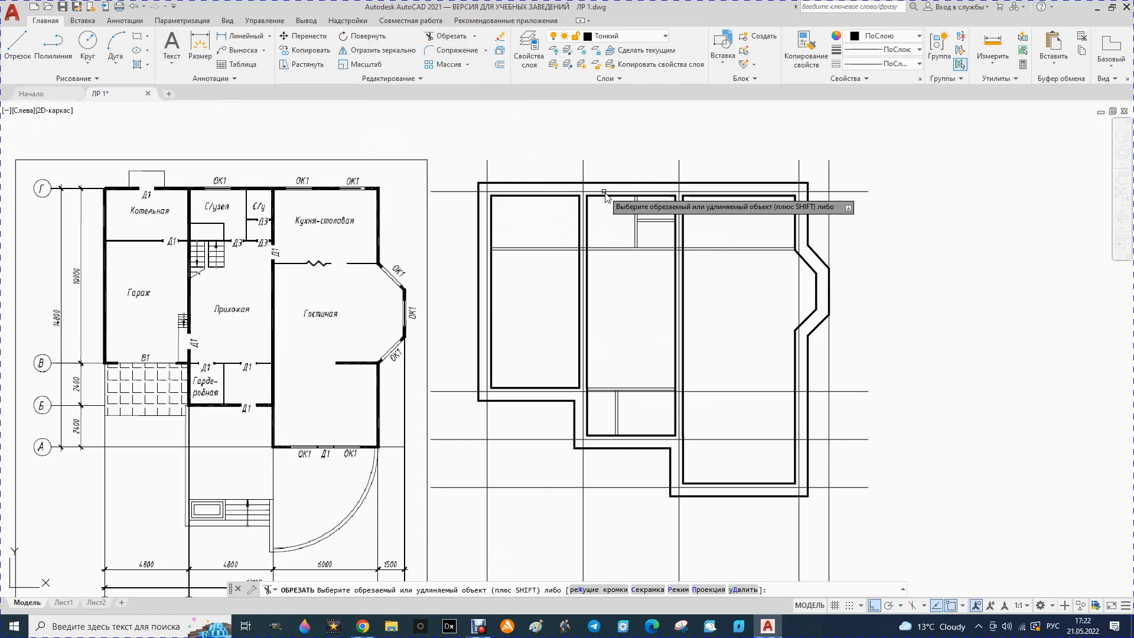
scroll(610, 233, "up", 4)
scroll(511, 292, "up", 3)
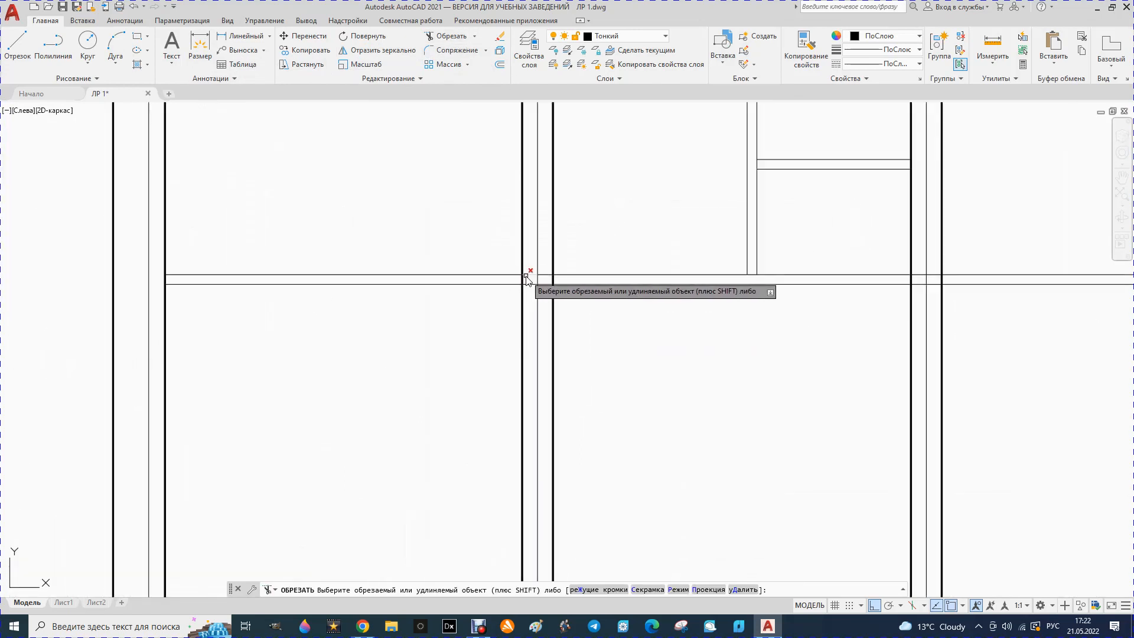
left_click(531, 283)
left_click(543, 286)
left_click(541, 283)
left_click(544, 278)
scroll(502, 301, "down", 3)
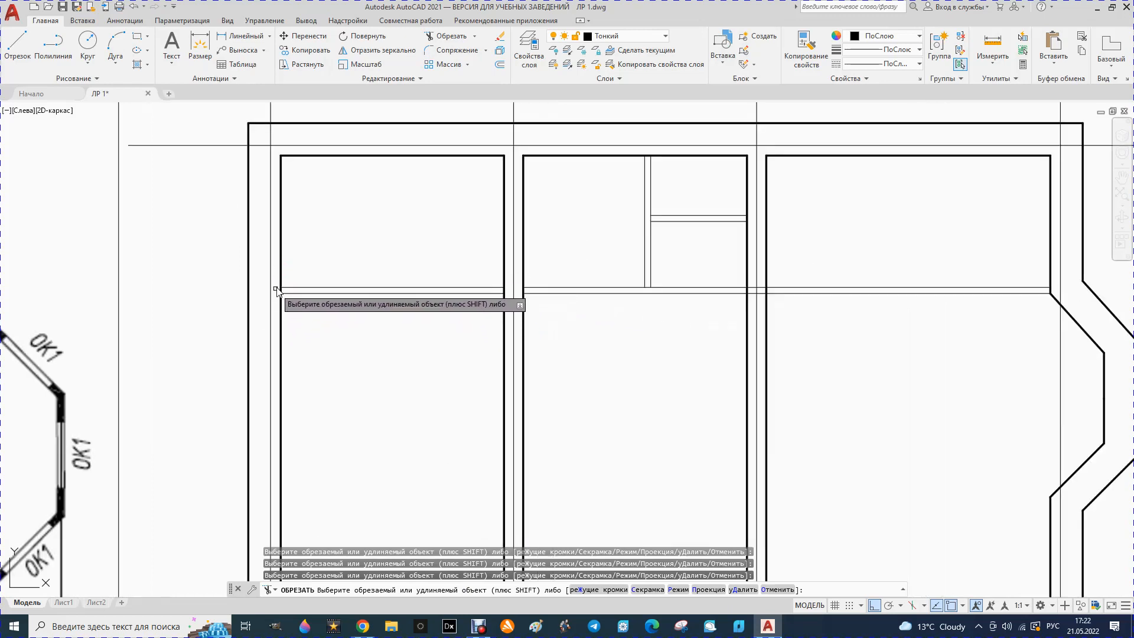
left_click(648, 288)
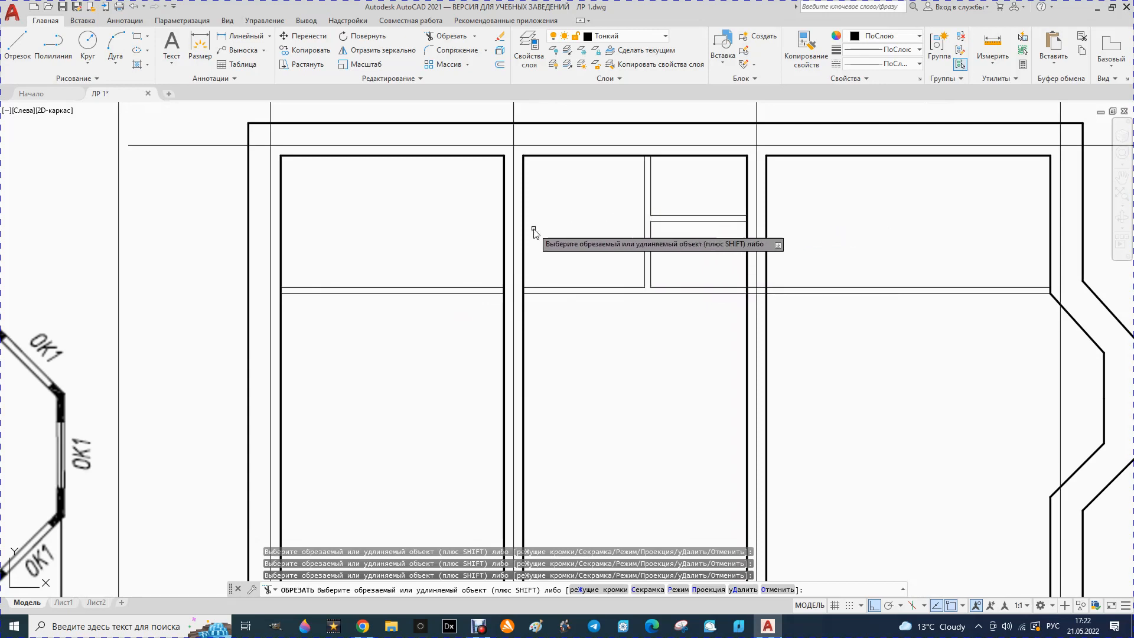
Trim the upper horizontal partition lines where they cross the wall between the middle and right rooms
scroll(597, 246, "down", 4)
scroll(648, 256, "up", 4)
scroll(649, 249, "up", 3)
left_click(627, 263)
left_click(628, 248)
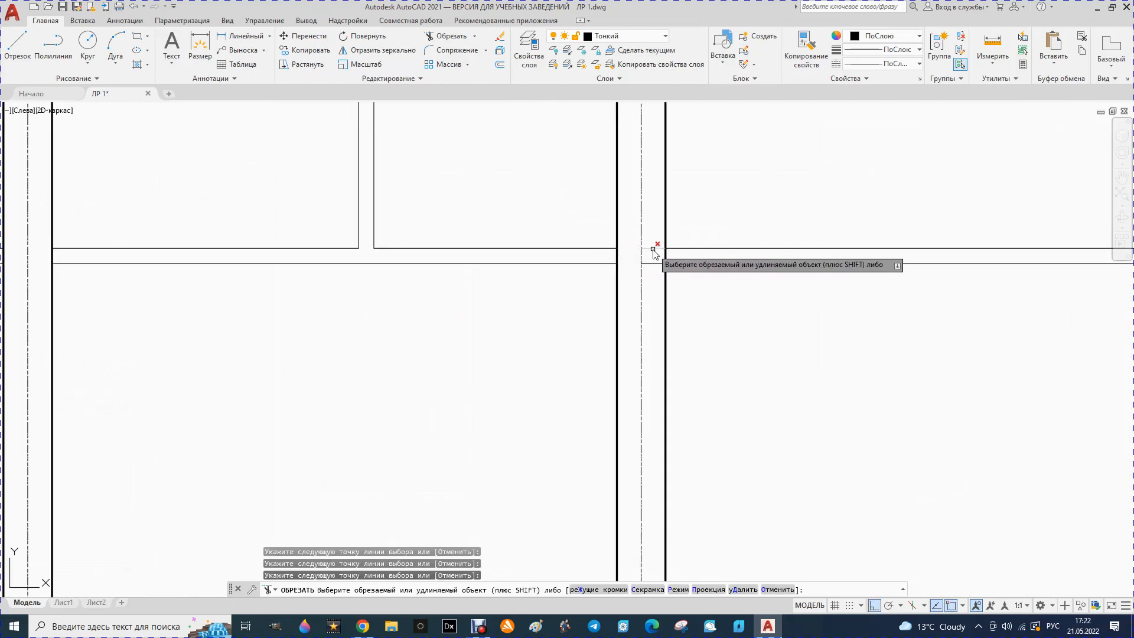
left_click(652, 249)
left_click(654, 263)
scroll(618, 248, "down", 5)
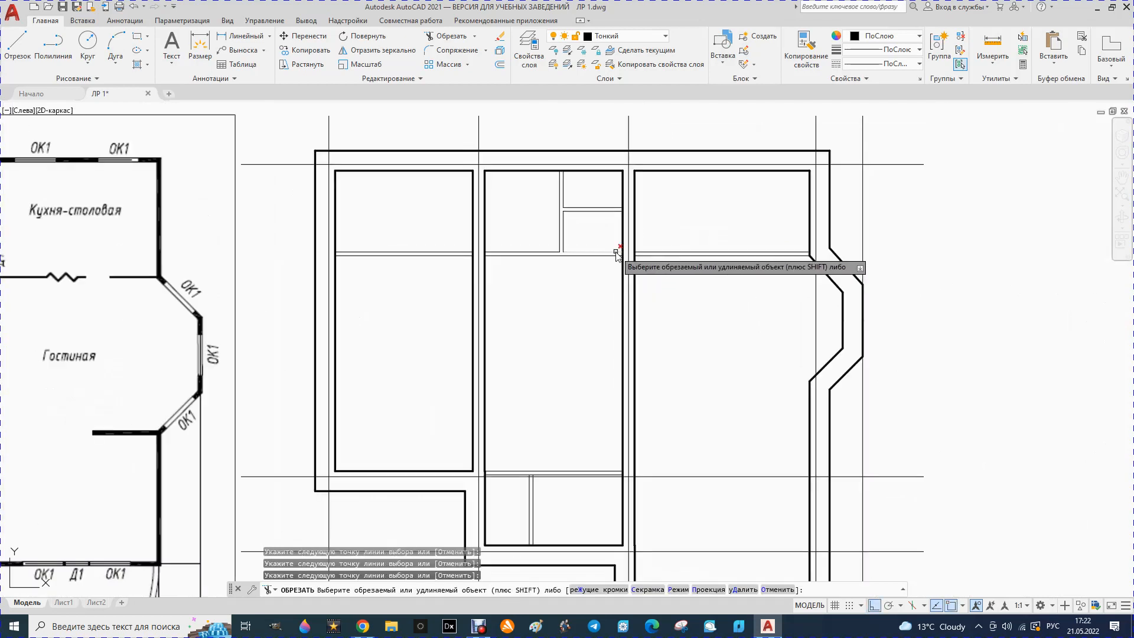
Trim the lower edge of the middle room's lower horizontal partition where the short vertical partition meets it
scroll(544, 387, "up", 5)
scroll(581, 403, "up", 2)
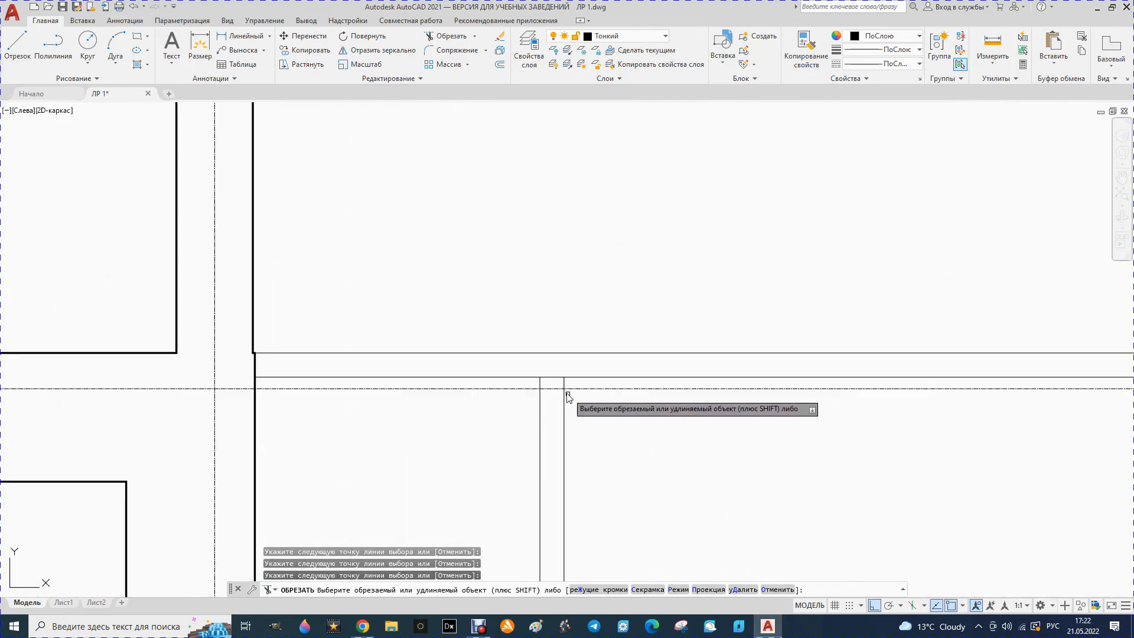
left_click(555, 378)
scroll(539, 348, "down", 3)
scroll(537, 349, "down", 3)
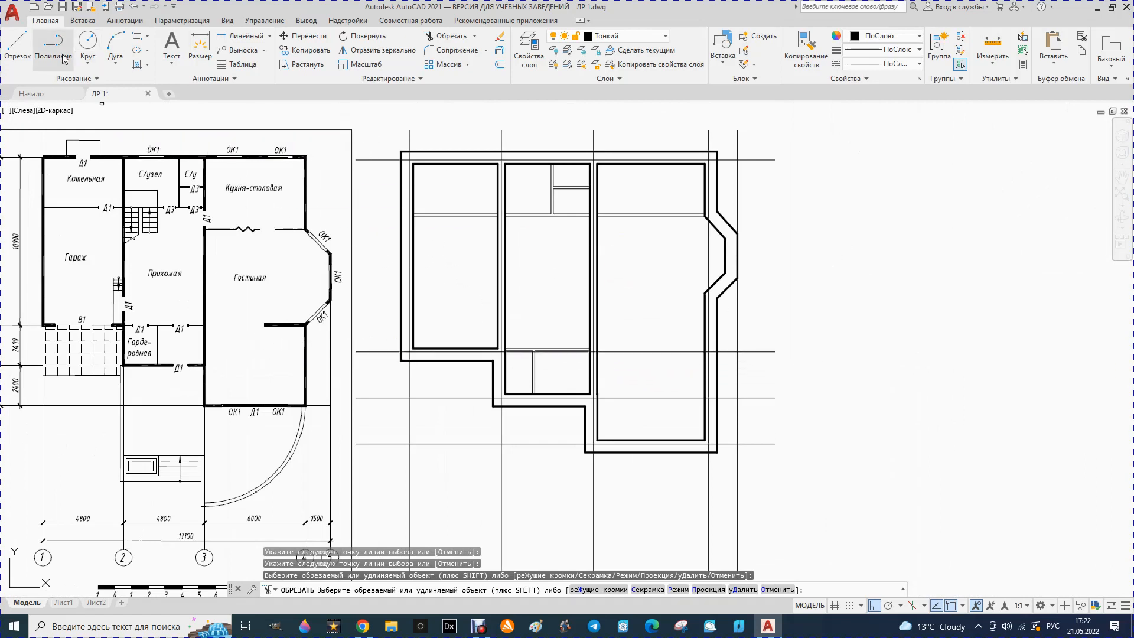
Extend the middle room's lower partition with a horizontal line to the right room's right inner wall, and offset it 120 downward
left_click(19, 51)
scroll(659, 349, "up", 4)
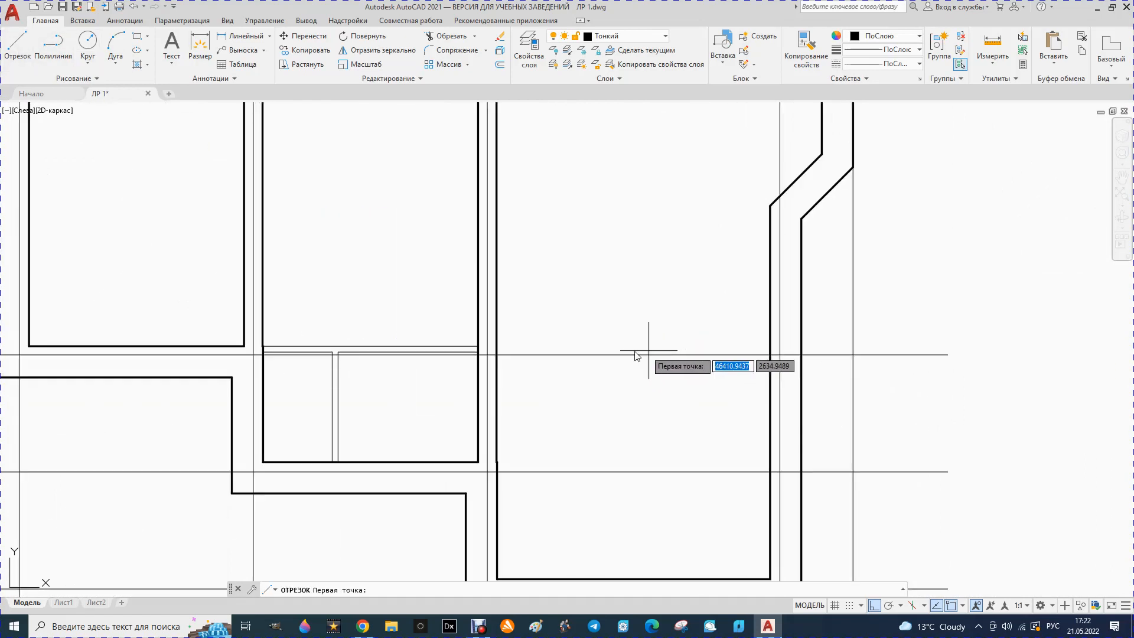
left_click(477, 346)
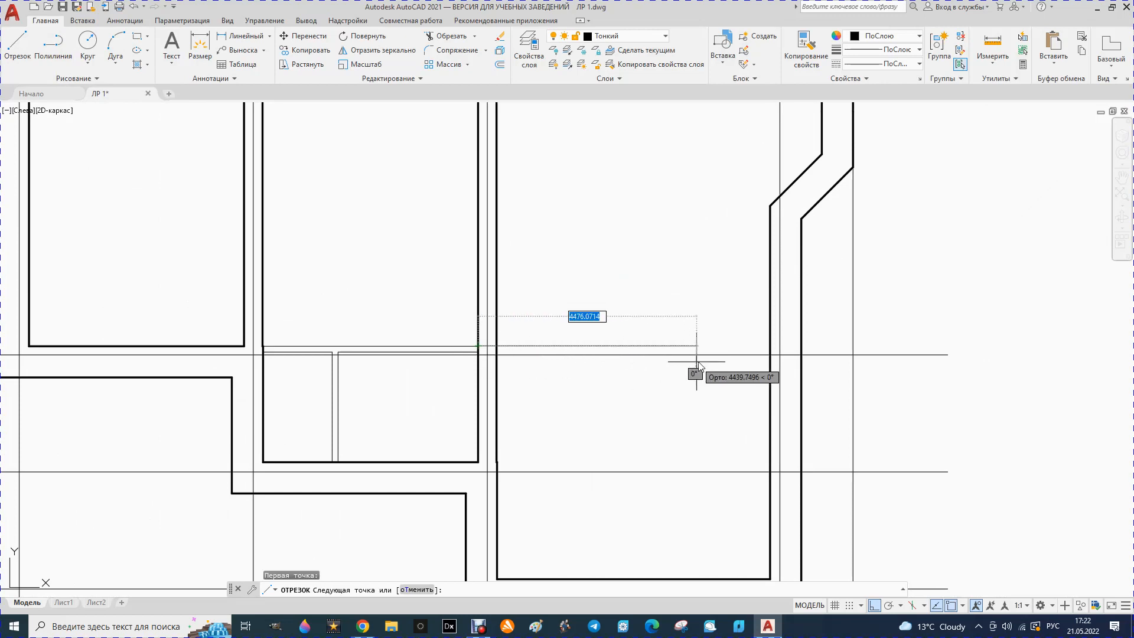
left_click(773, 347)
key("Escape")
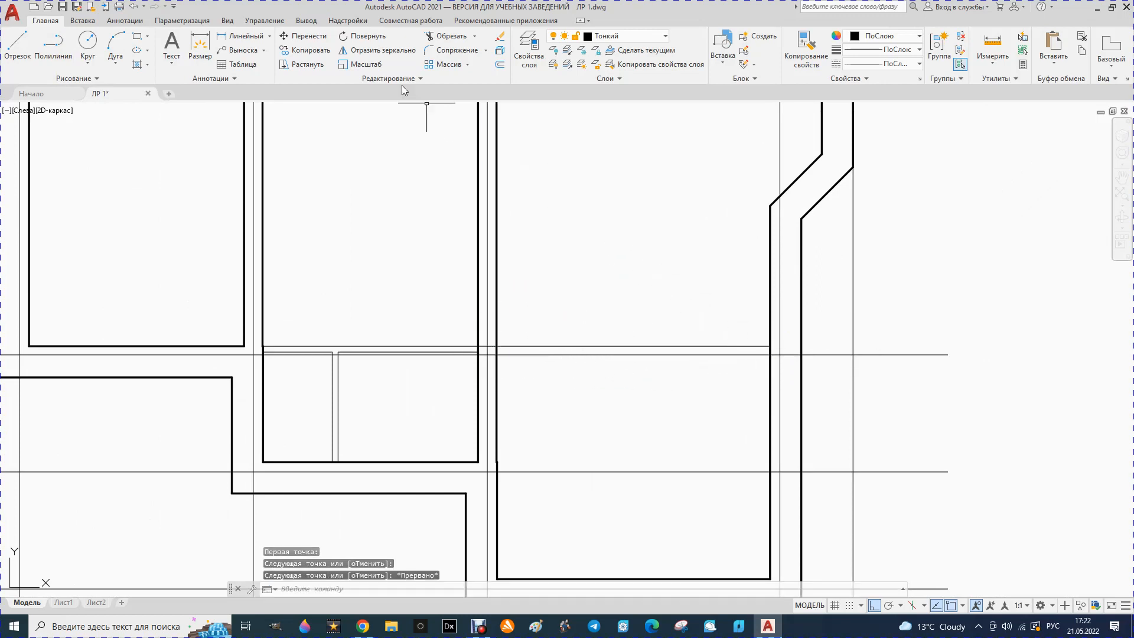
left_click(505, 69)
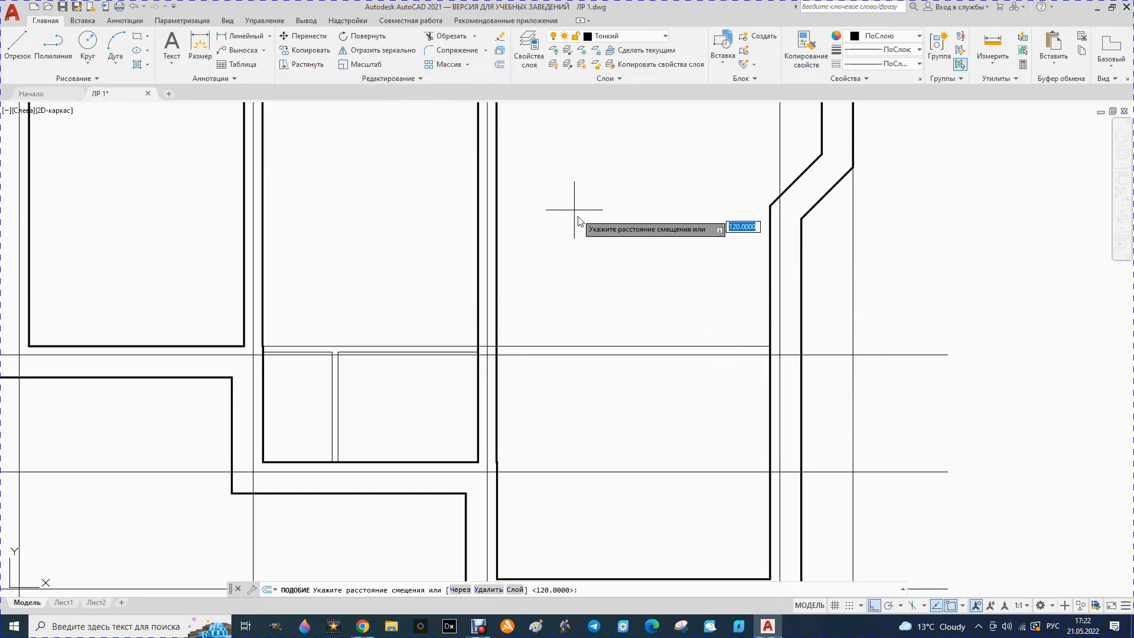
key("Return")
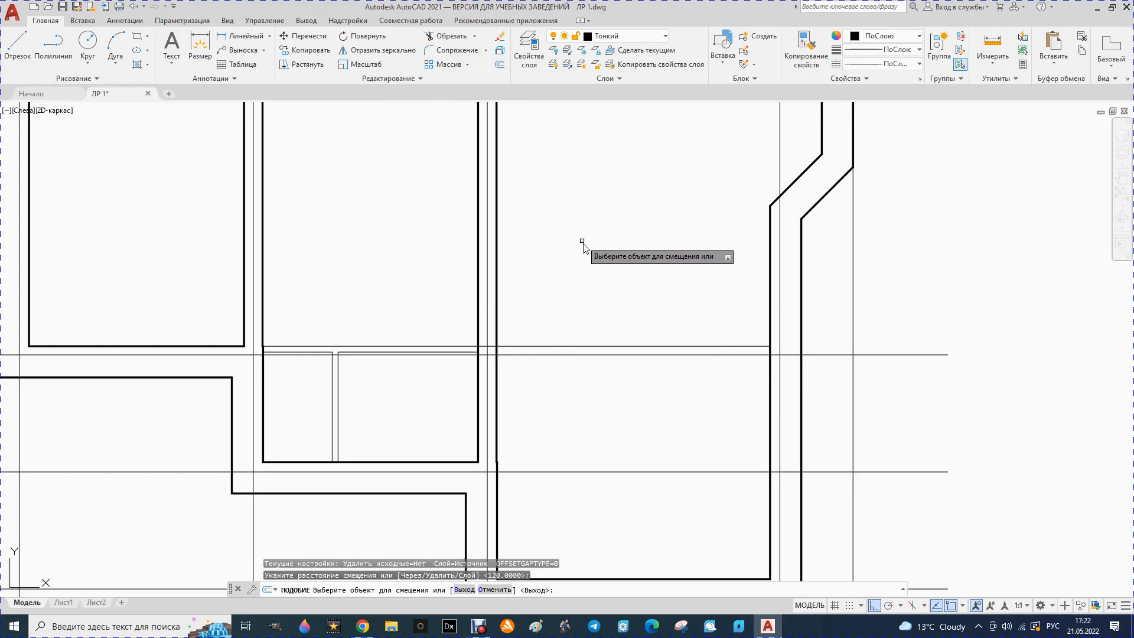
left_click(573, 347)
left_click(574, 369)
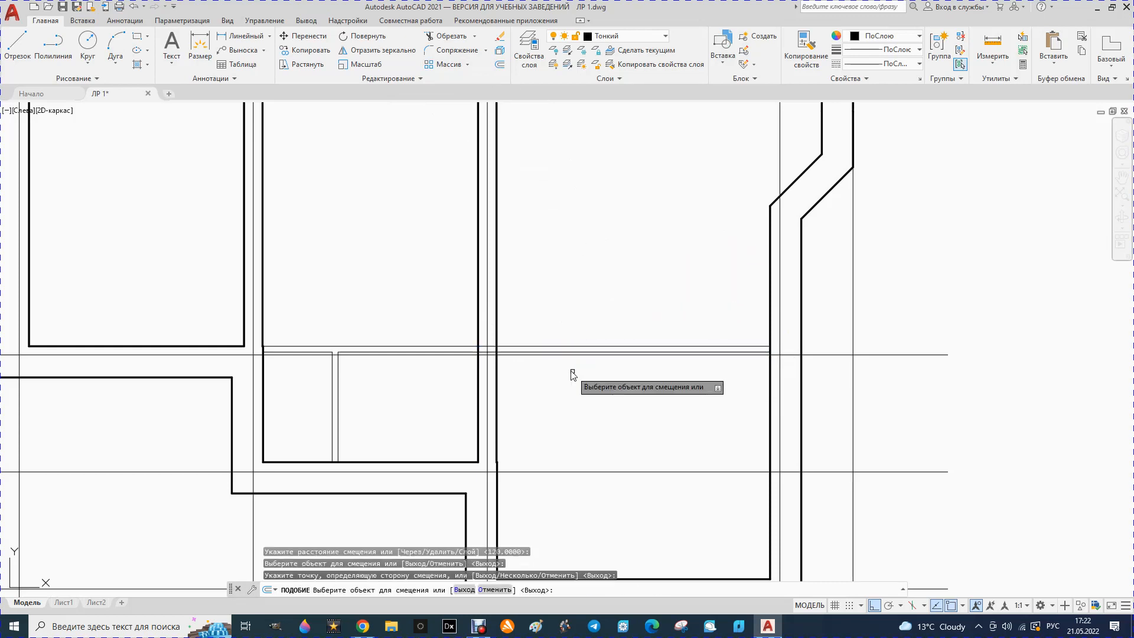
Trim the lower horizontal partition lines inside the wall between the middle and right rooms
left_click(447, 37)
scroll(482, 353, "up", 5)
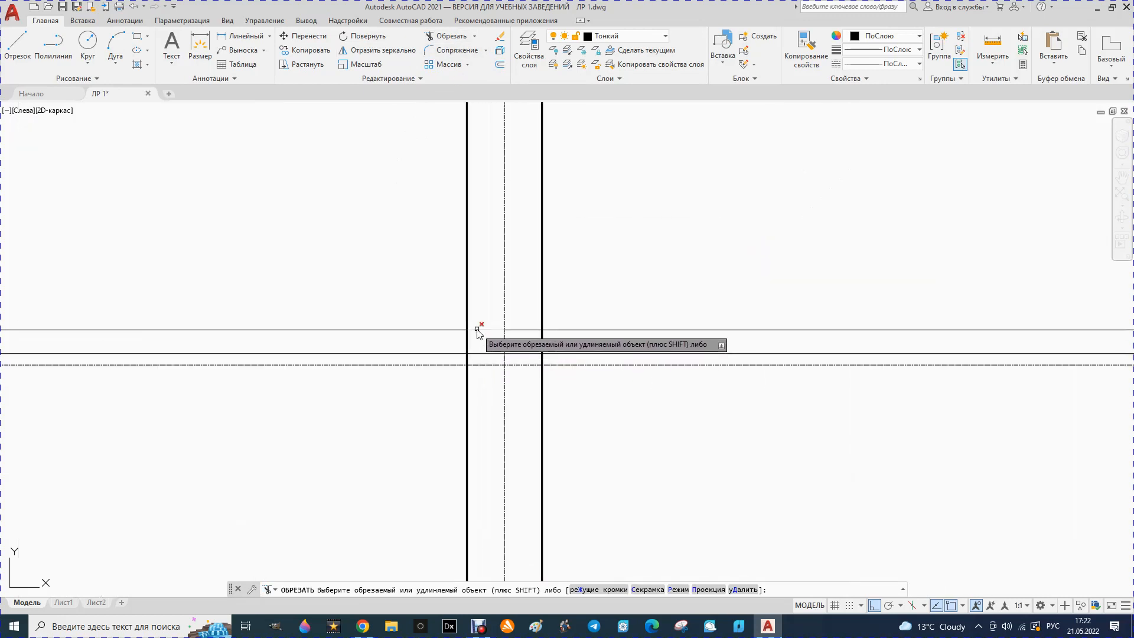
left_click(477, 330)
left_click(489, 353)
left_click(524, 354)
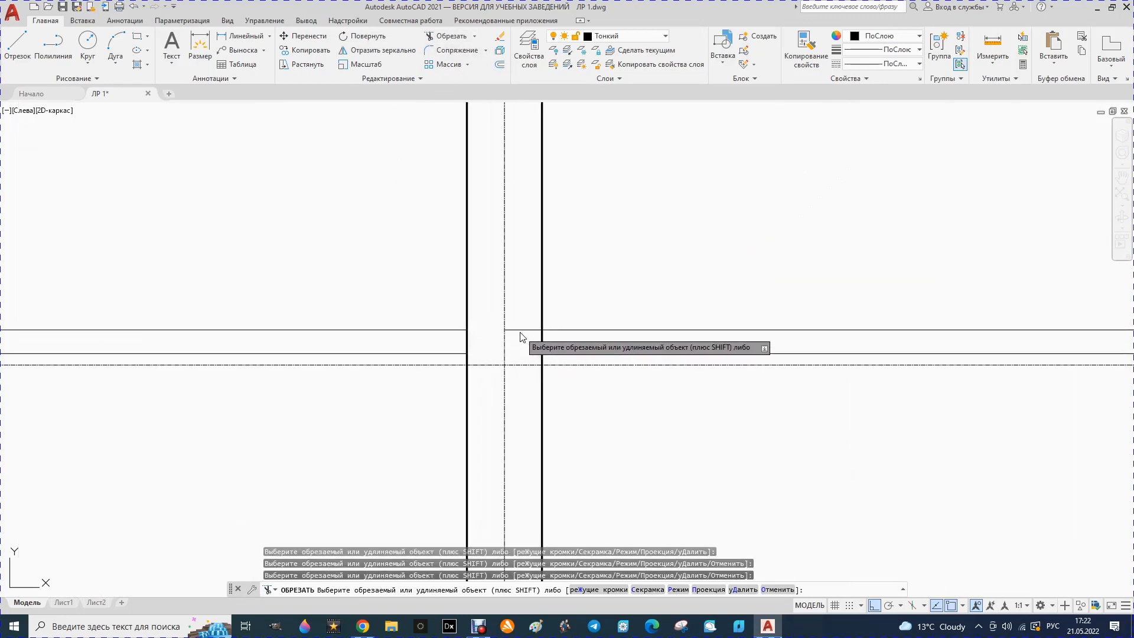
left_click(520, 333)
left_click(517, 330)
scroll(493, 328, "down", 10)
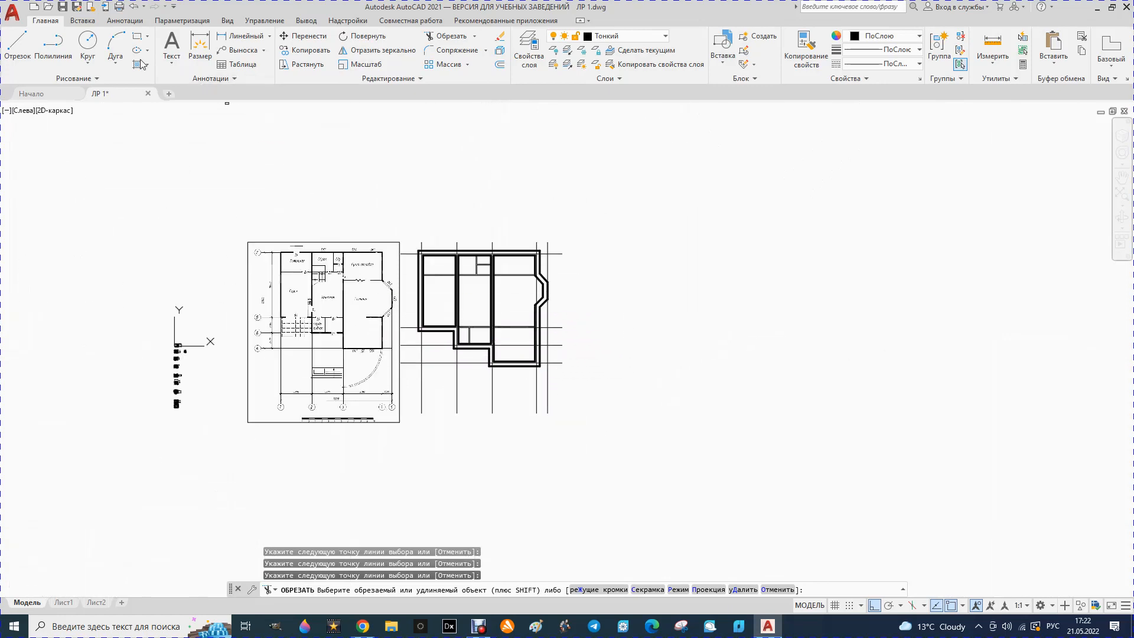
Draw a short vertical end line across the right room's lower partition, slightly left of its middle
left_click(17, 48)
scroll(545, 347, "up", 10)
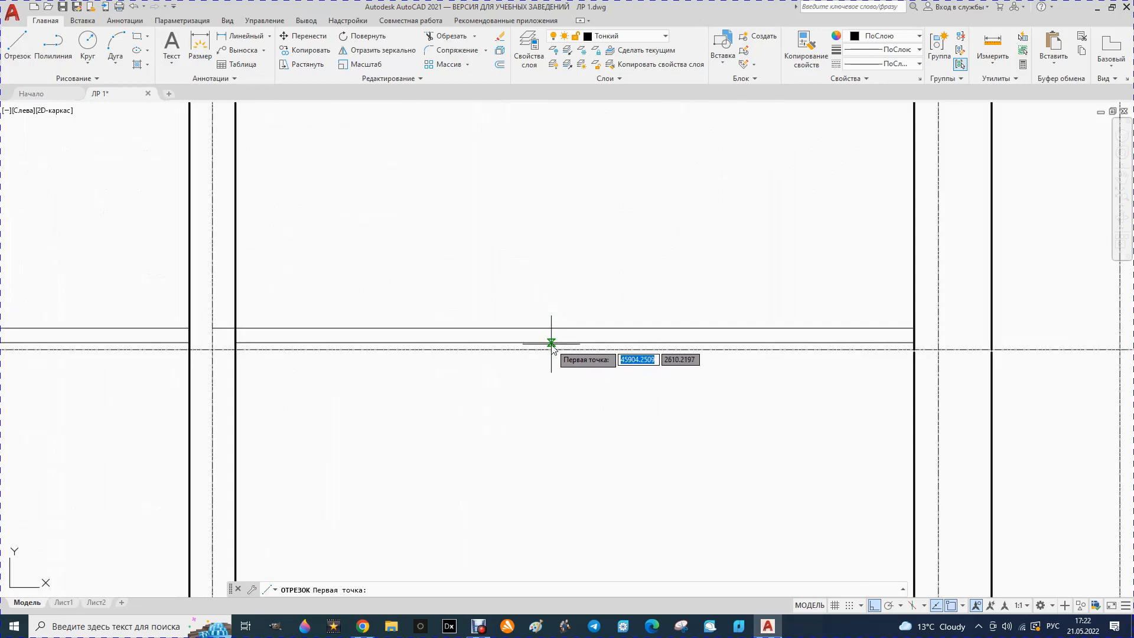
left_click(550, 343)
key("Escape")
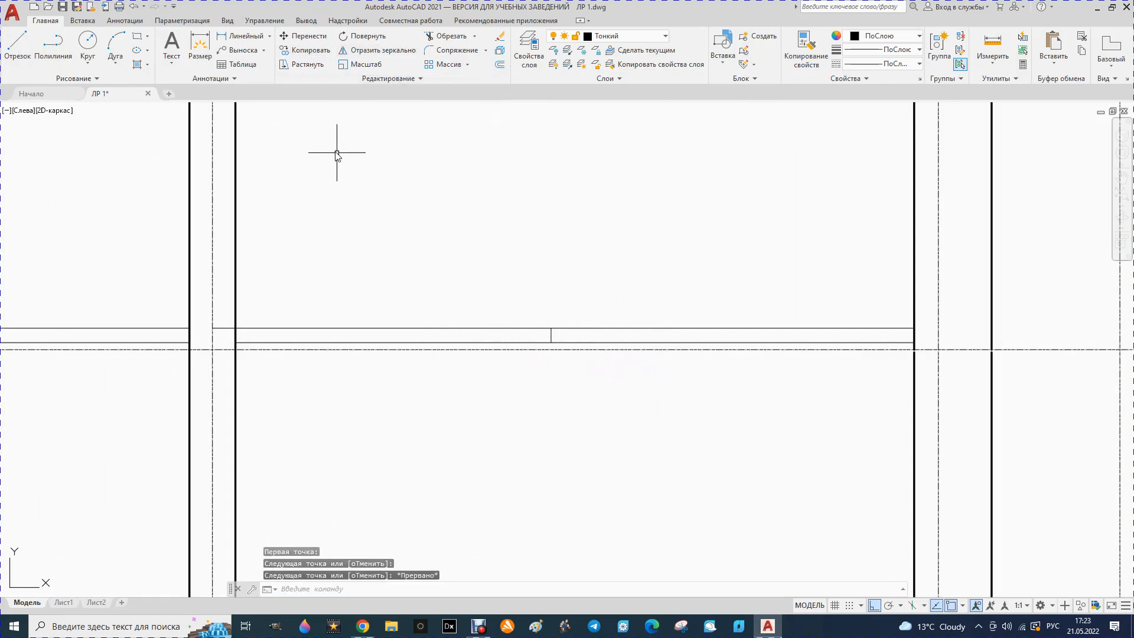
Trim both lines of the right room's lower partition from the left wall up to the short end line
left_click(449, 36)
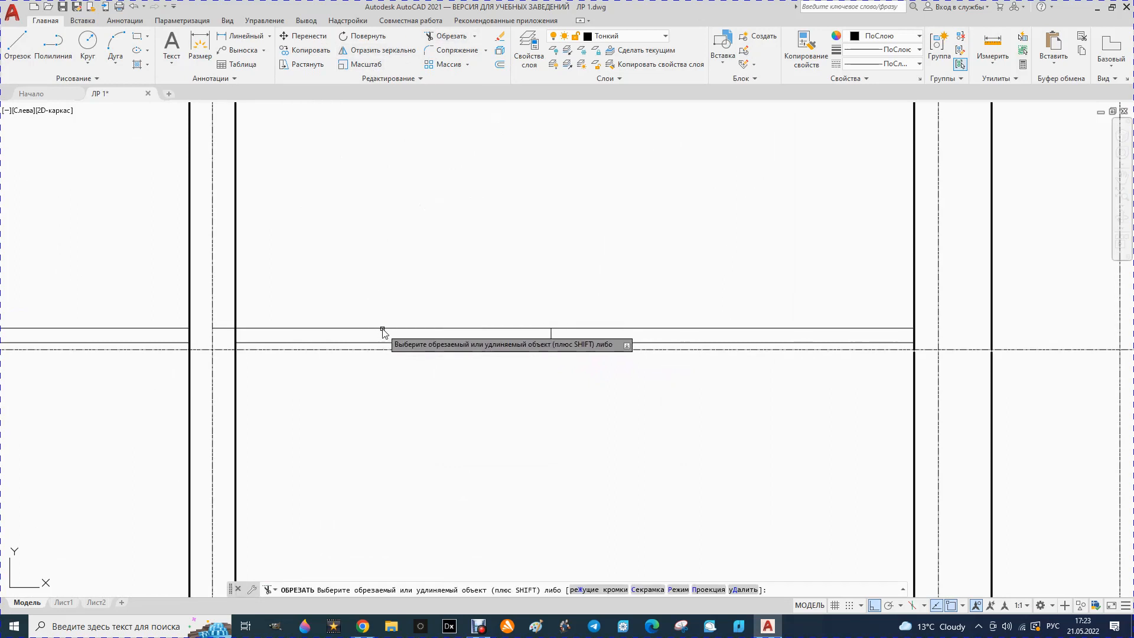
left_click(382, 329)
left_click(378, 344)
scroll(476, 368, "down", 2)
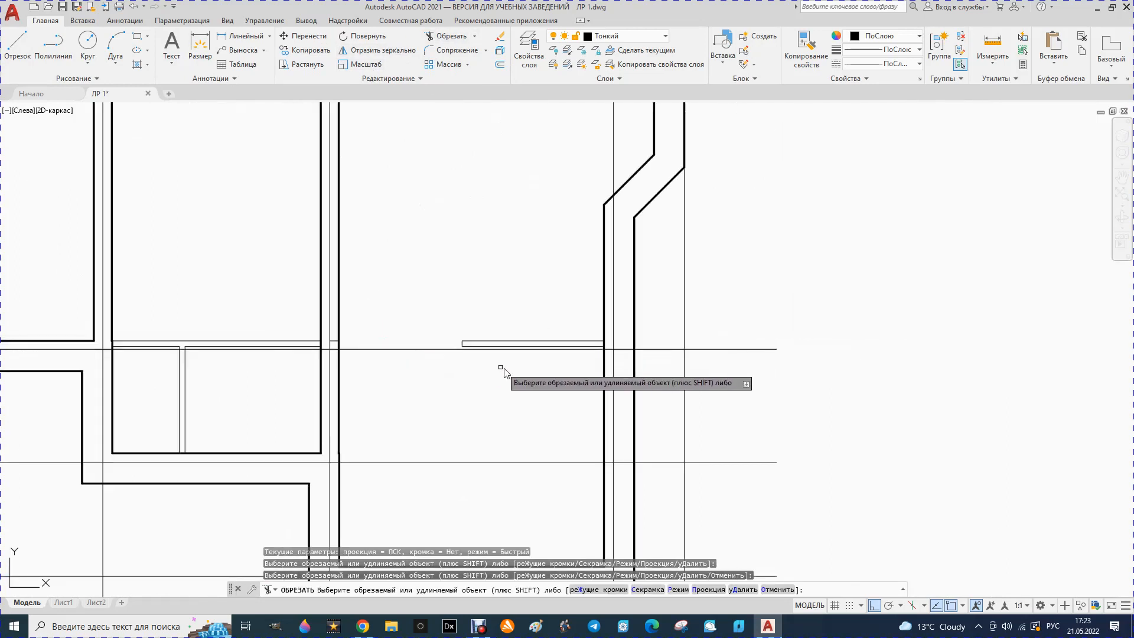
key("Escape")
Make Построение the current layer
scroll(551, 358, "up", 1)
scroll(550, 357, "down", 4)
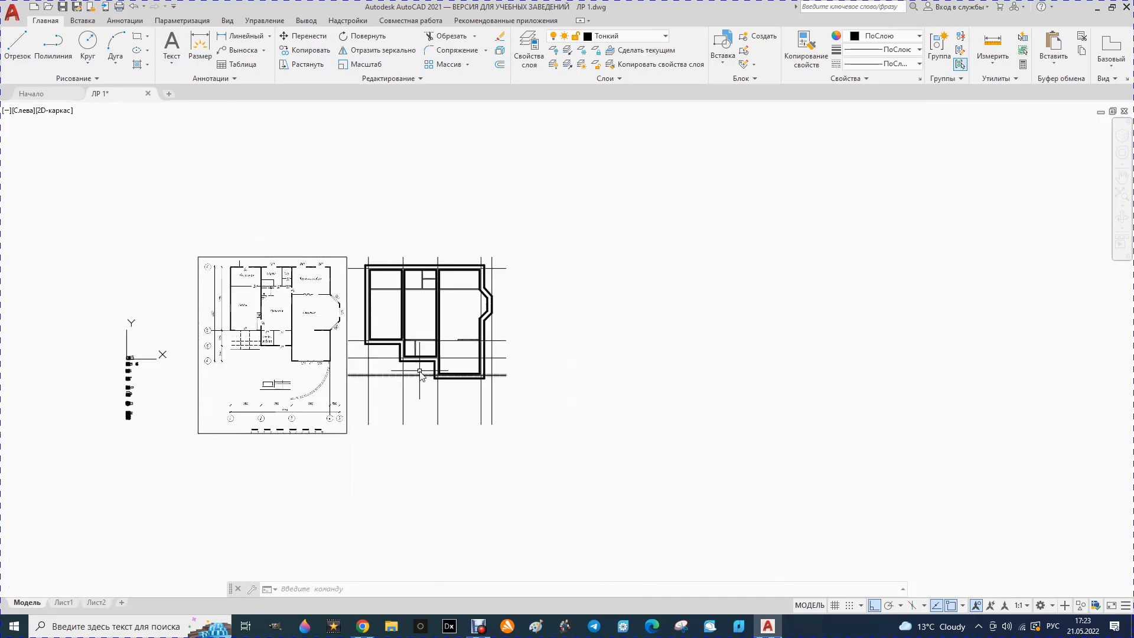
scroll(421, 376, "up", 2)
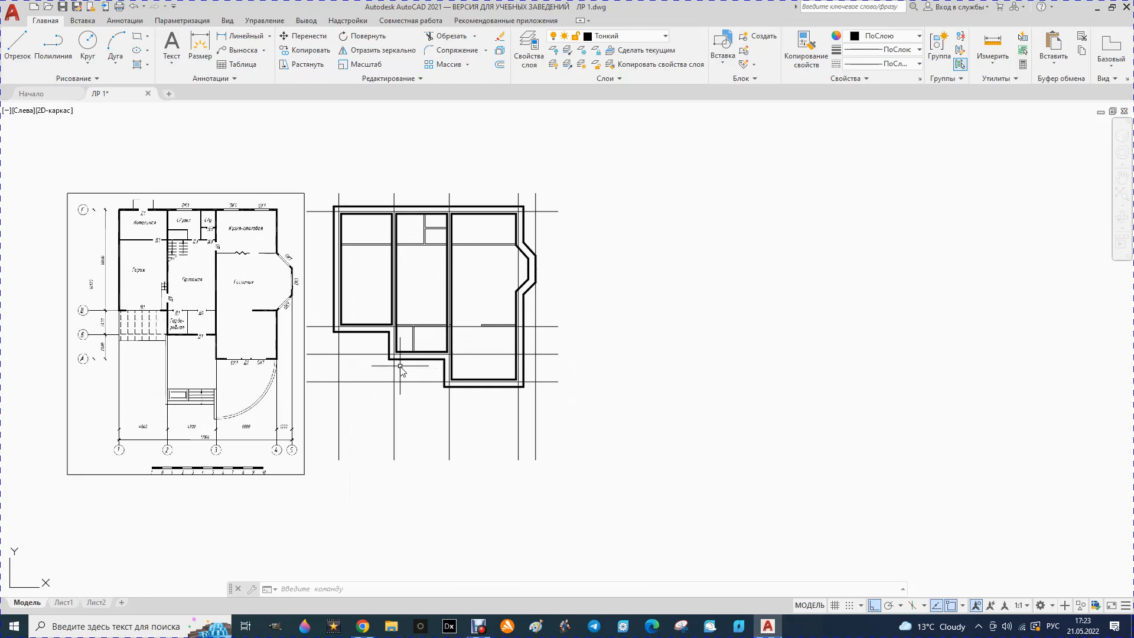
scroll(244, 258, "up", 2)
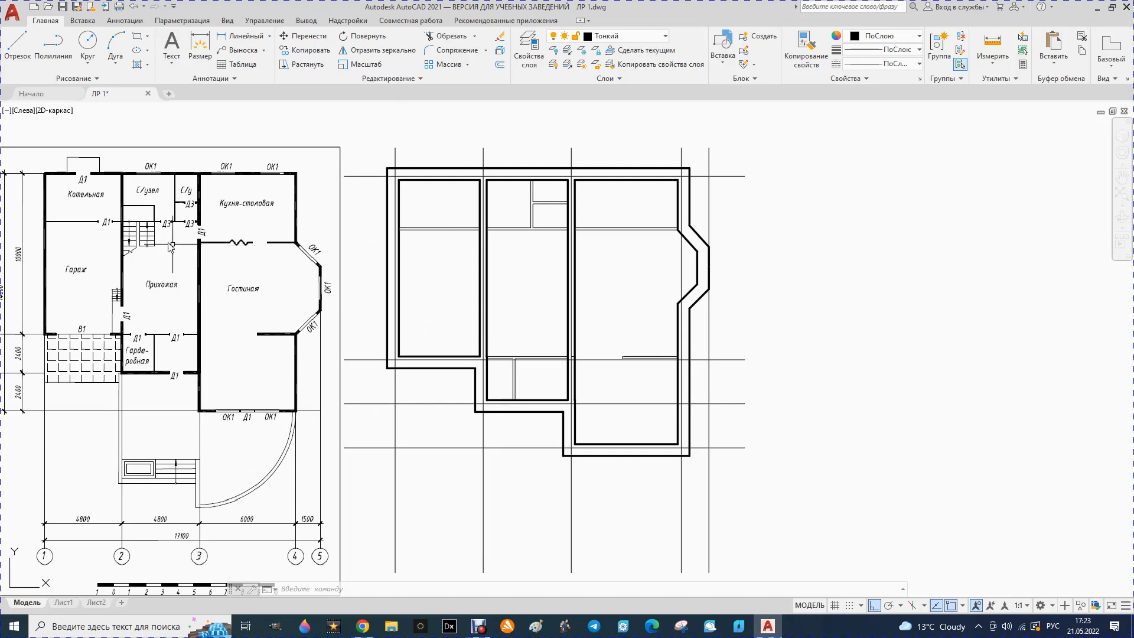
left_click(14, 47)
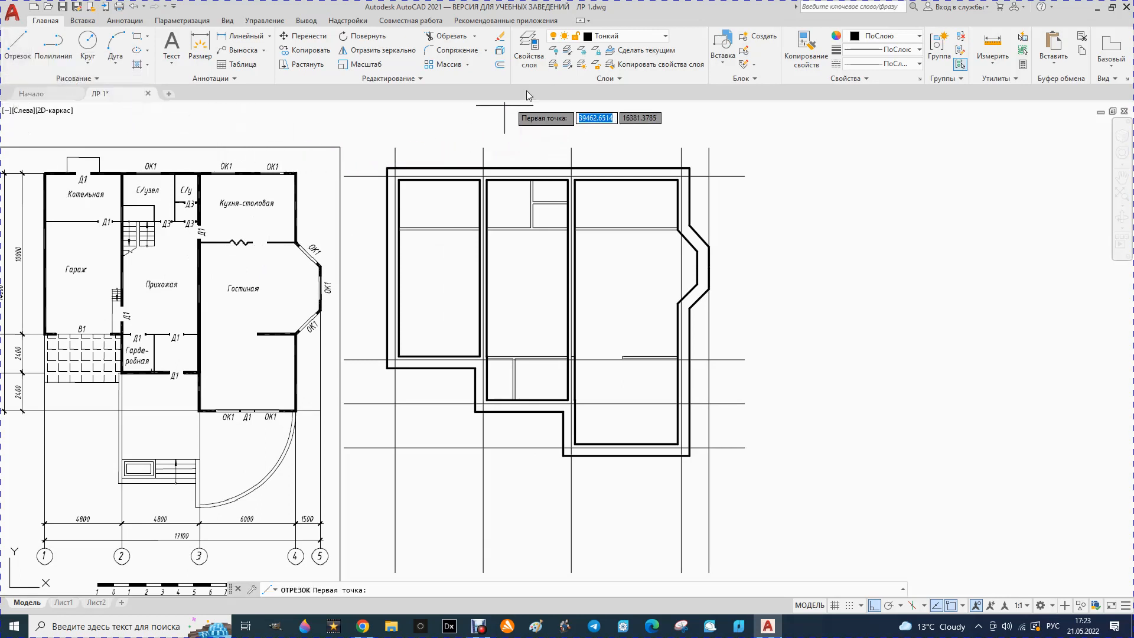
left_click(666, 37)
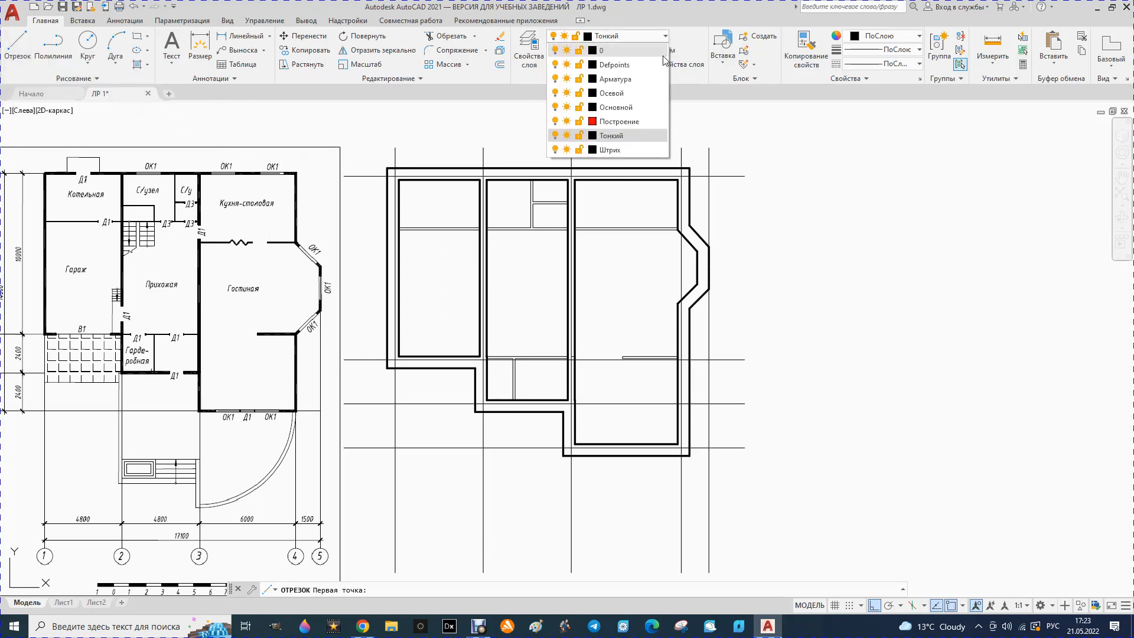
left_click(620, 122)
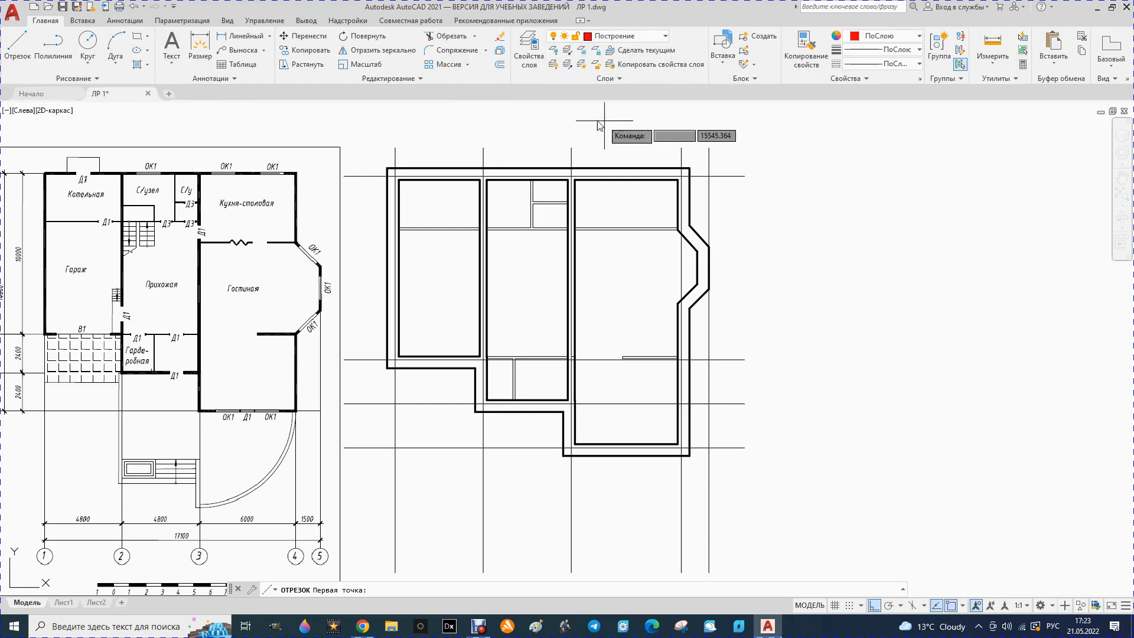
Draw short vertical construction lines across the upper outer wall at the midpoints of the left room and the middle section's upper-left room
left_click(16, 52)
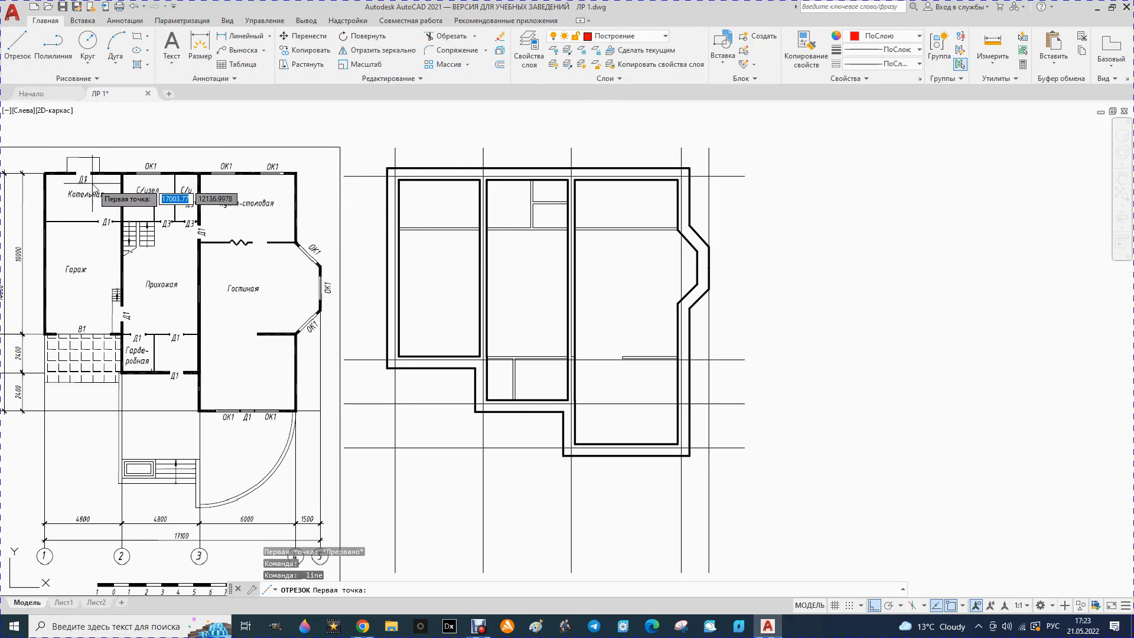
left_click(440, 169)
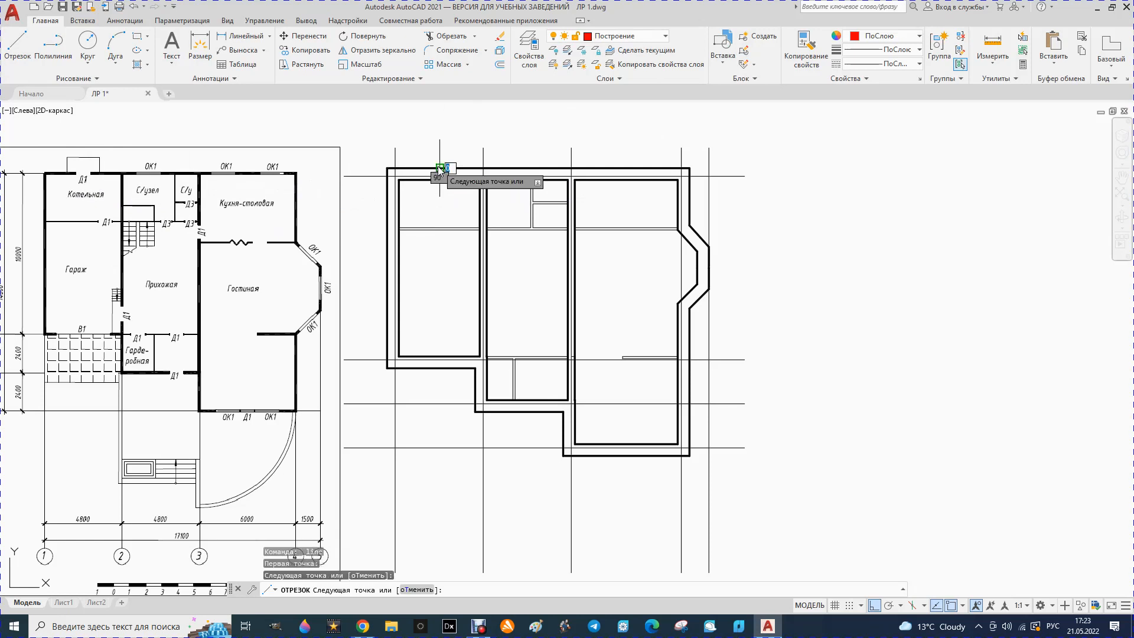
left_click(17, 47)
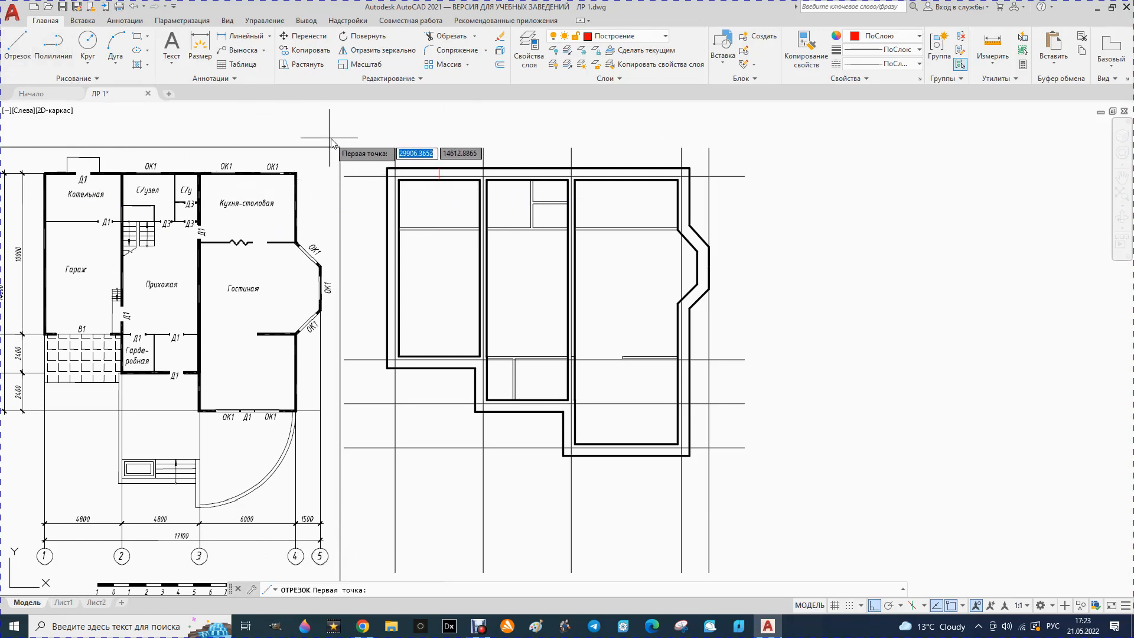
scroll(559, 173, "up", 2)
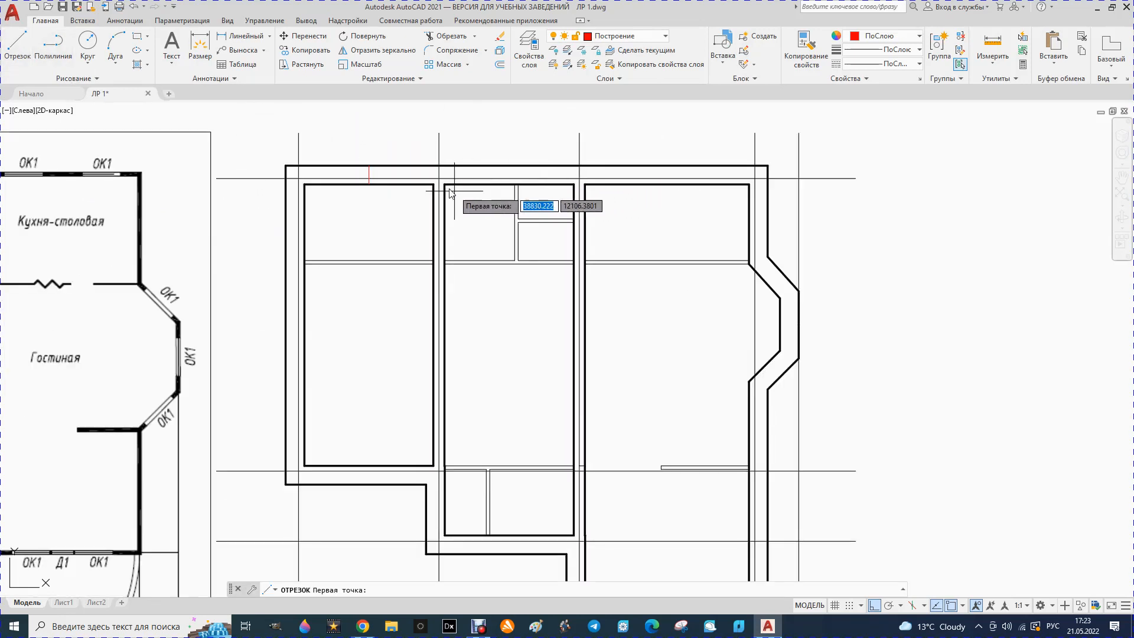
left_click(480, 185)
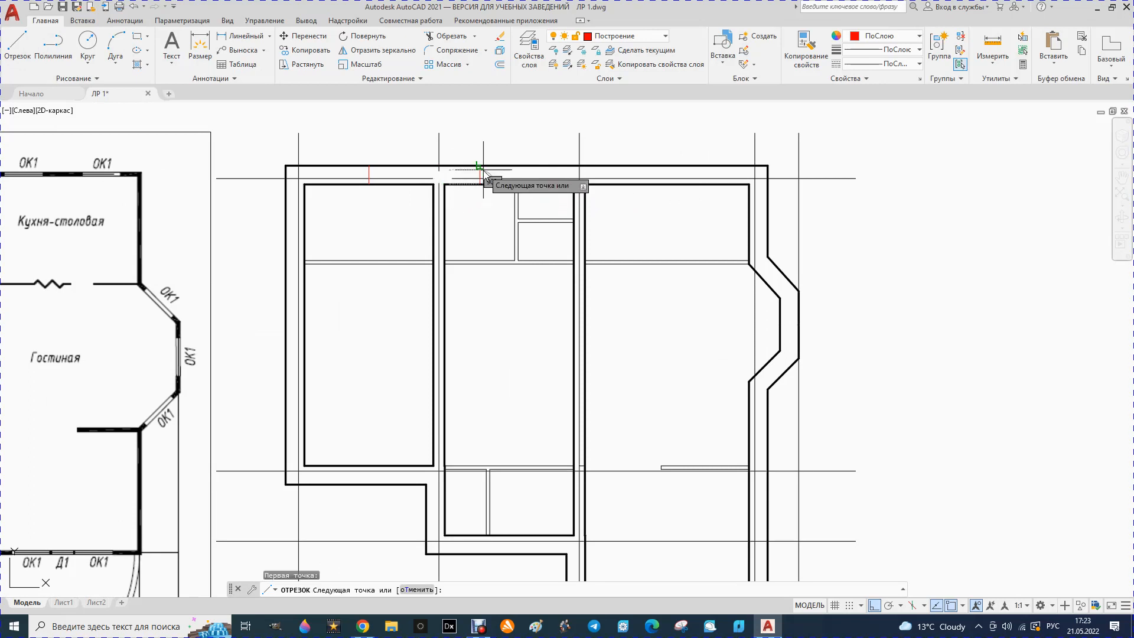
key("Escape")
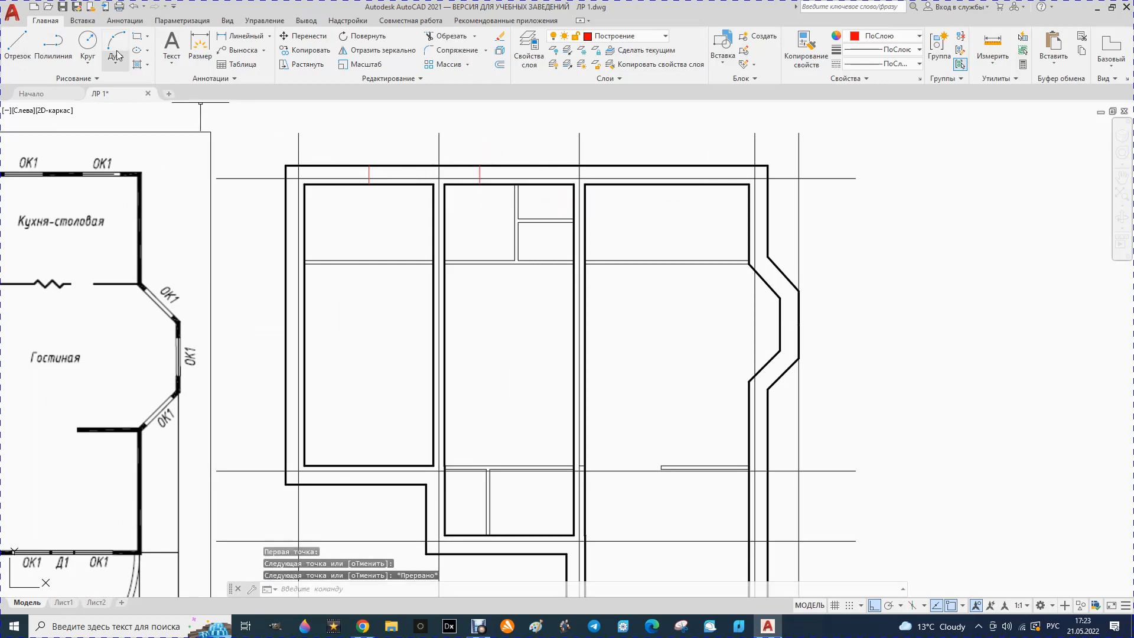
Draw a short vertical construction line across the upper outer wall at the midpoint of the right room's inner wall line
left_click(18, 47)
scroll(449, 221, "down", 2)
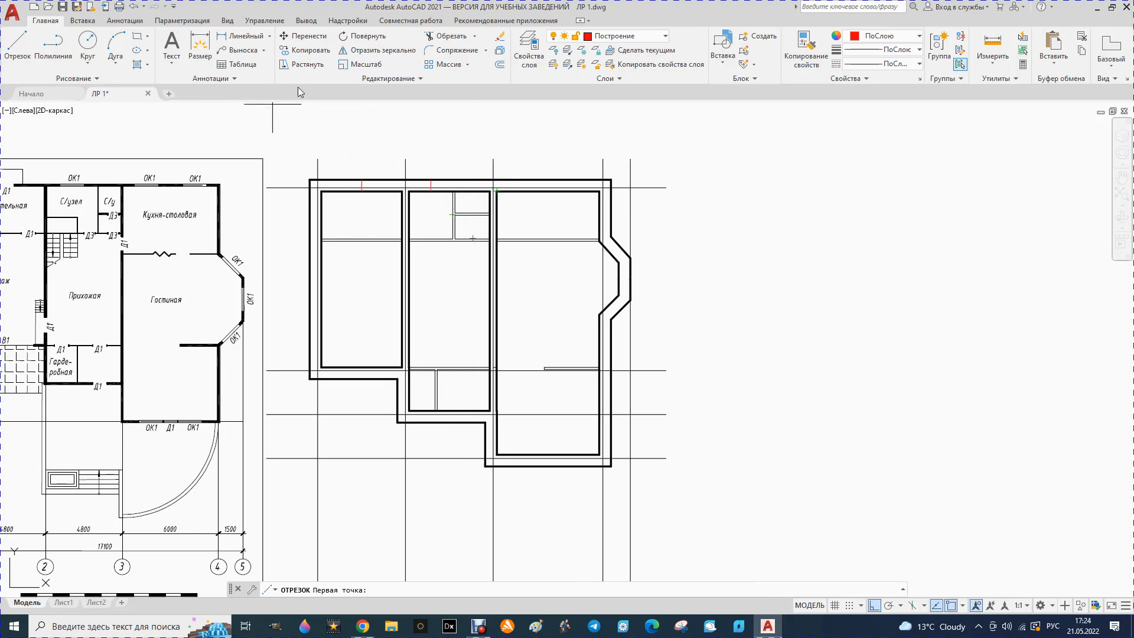
left_click(17, 44)
scroll(517, 192, "up", 4)
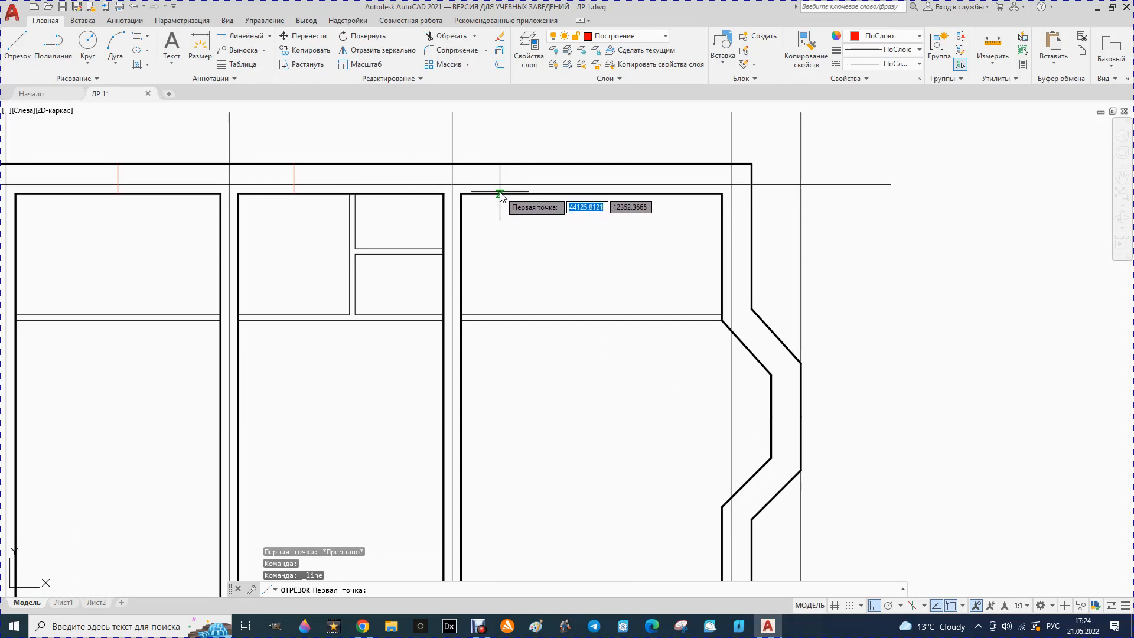
left_click(591, 193)
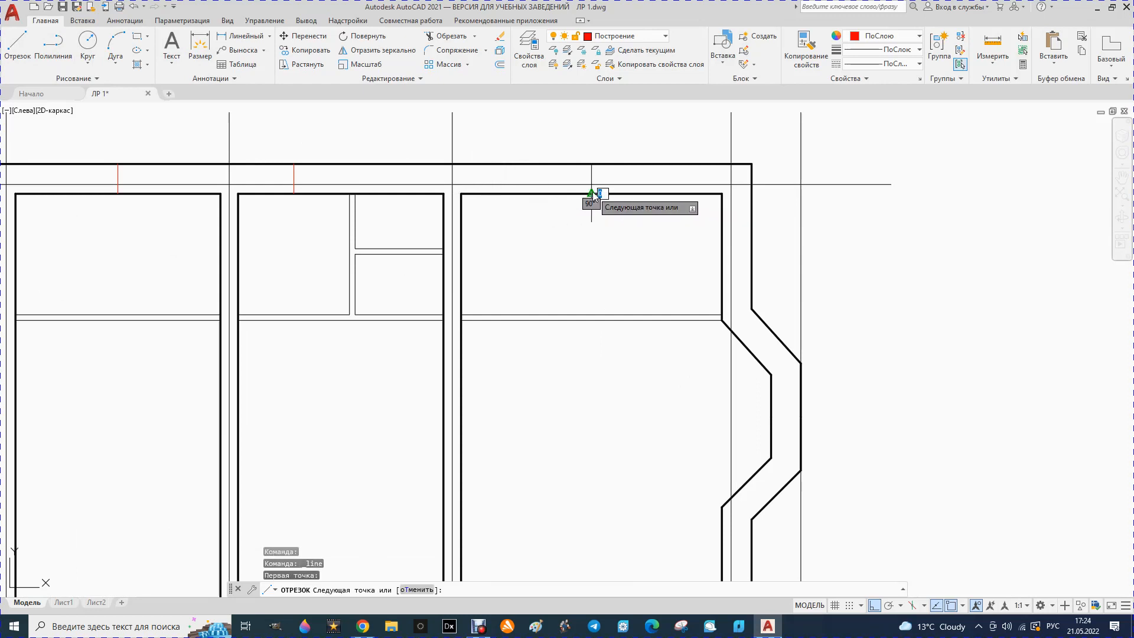
left_click(592, 165)
key("Escape")
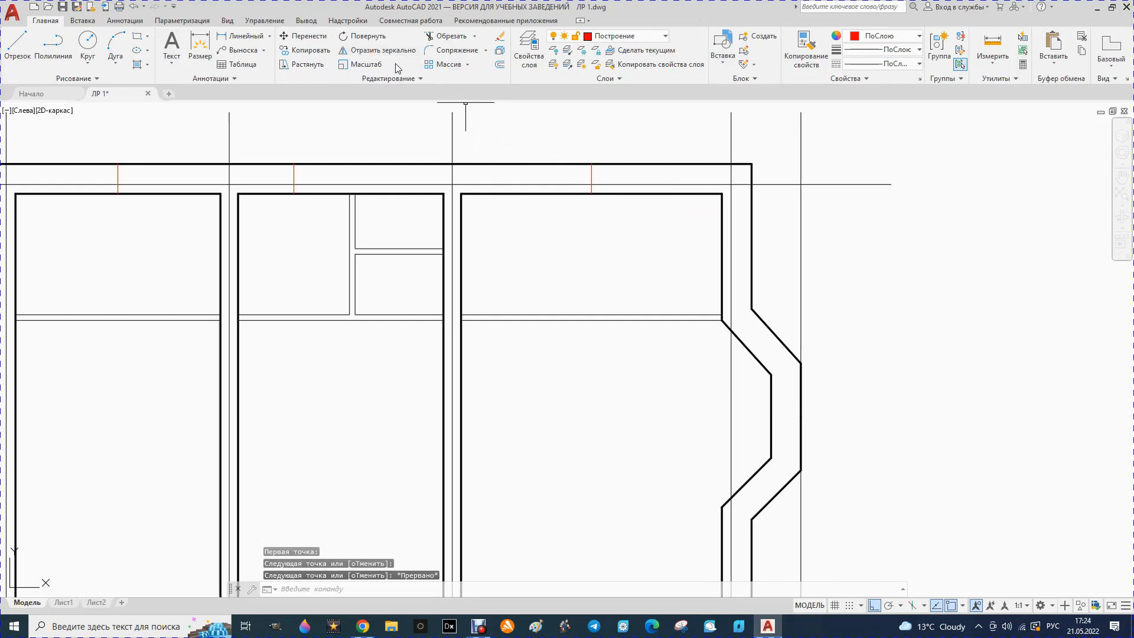
Offset the right room's upper-wall construction line 800 to both sides
left_click(500, 66)
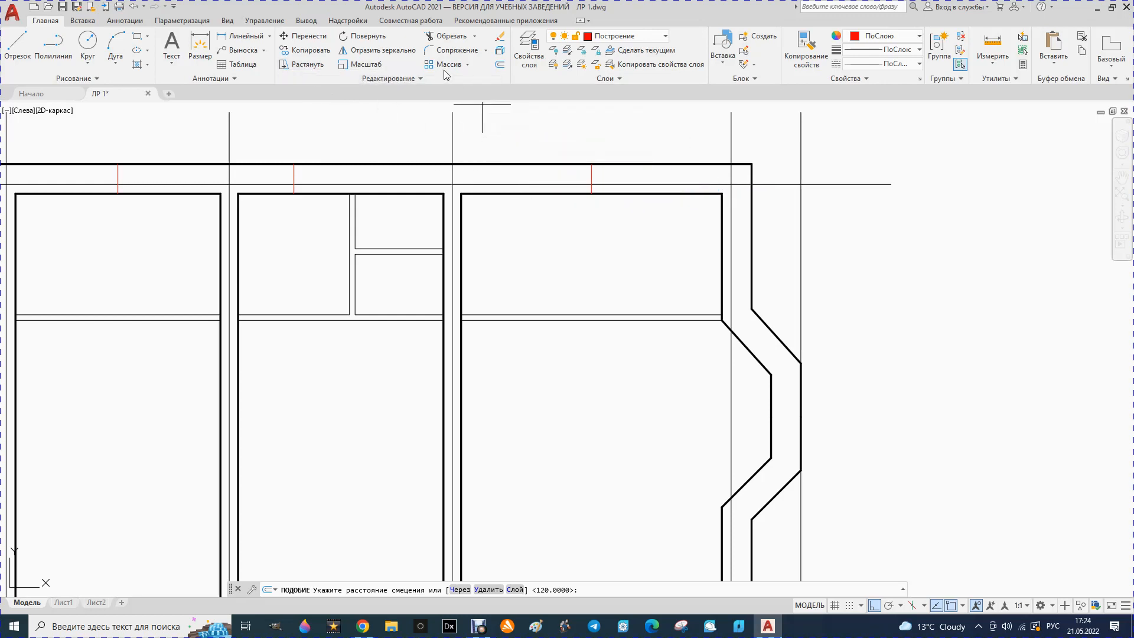
left_click(501, 66)
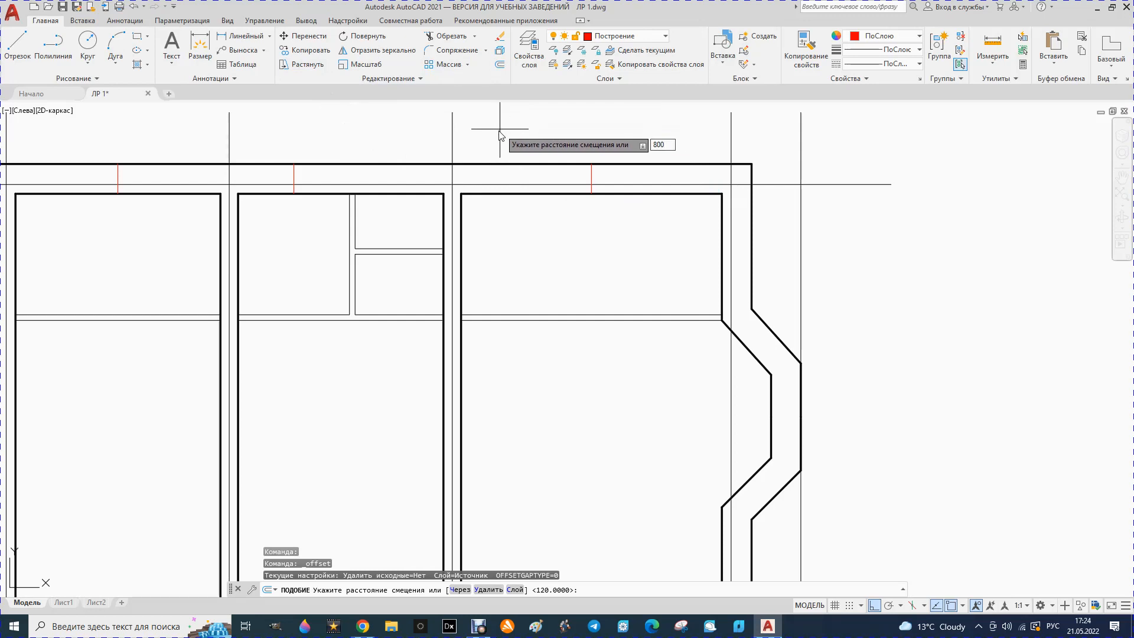
key("Return")
left_click(591, 173)
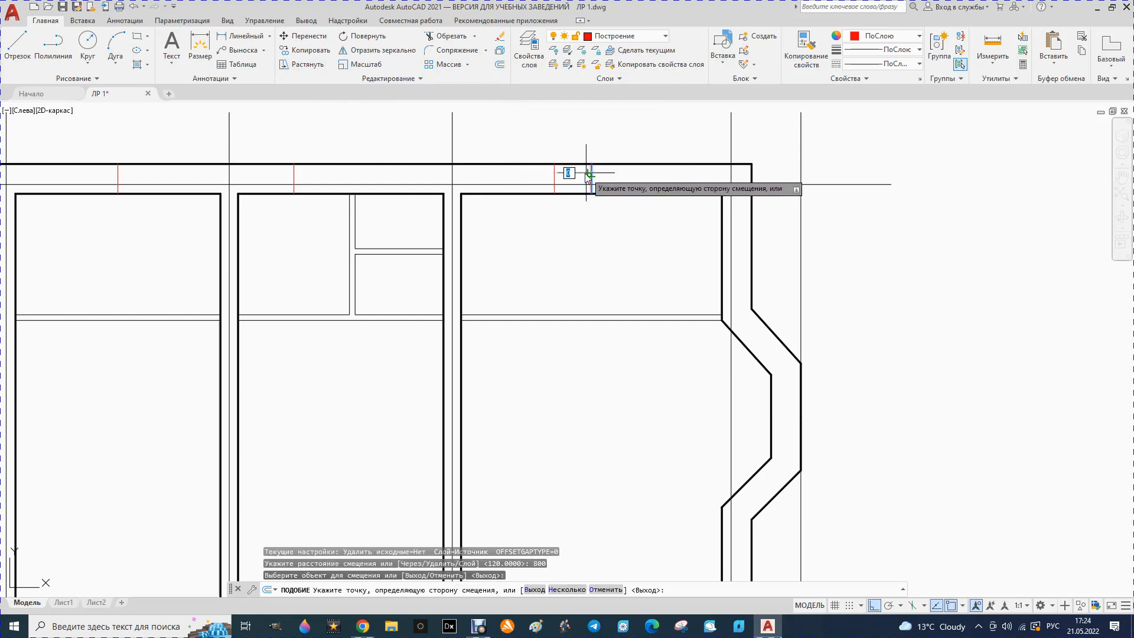
left_click(539, 173)
left_click(591, 178)
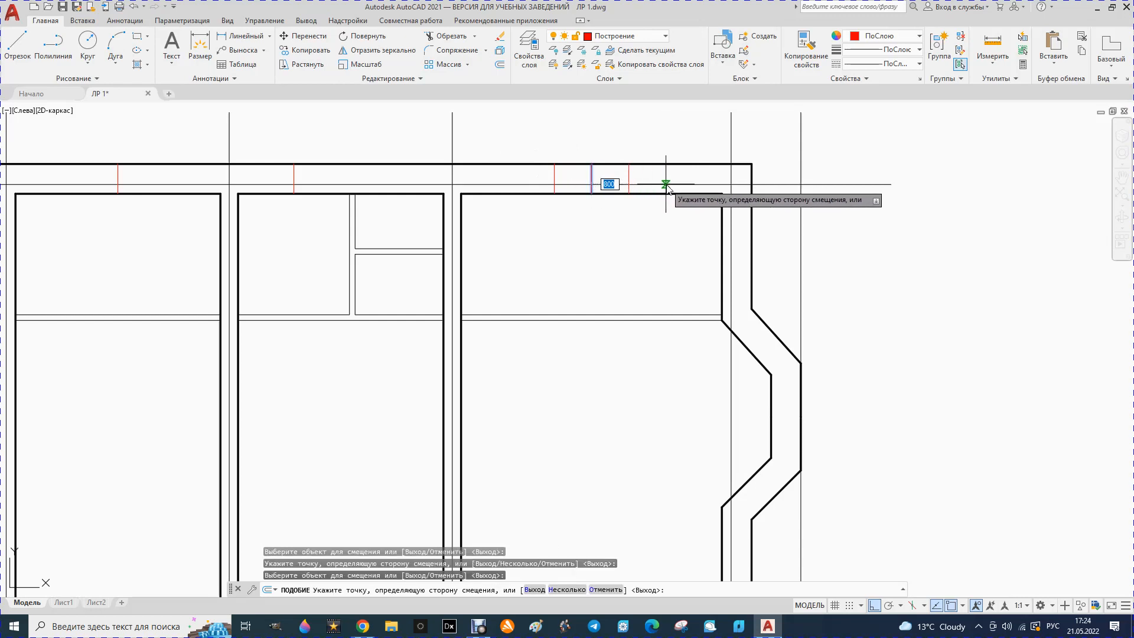
left_click(663, 184)
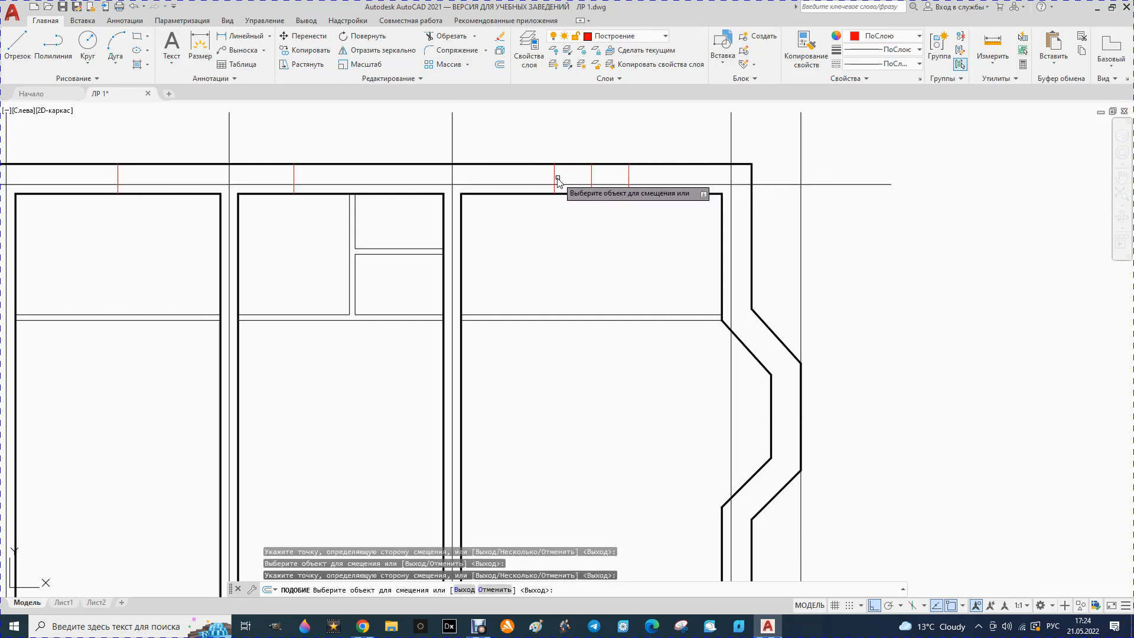
key("Escape")
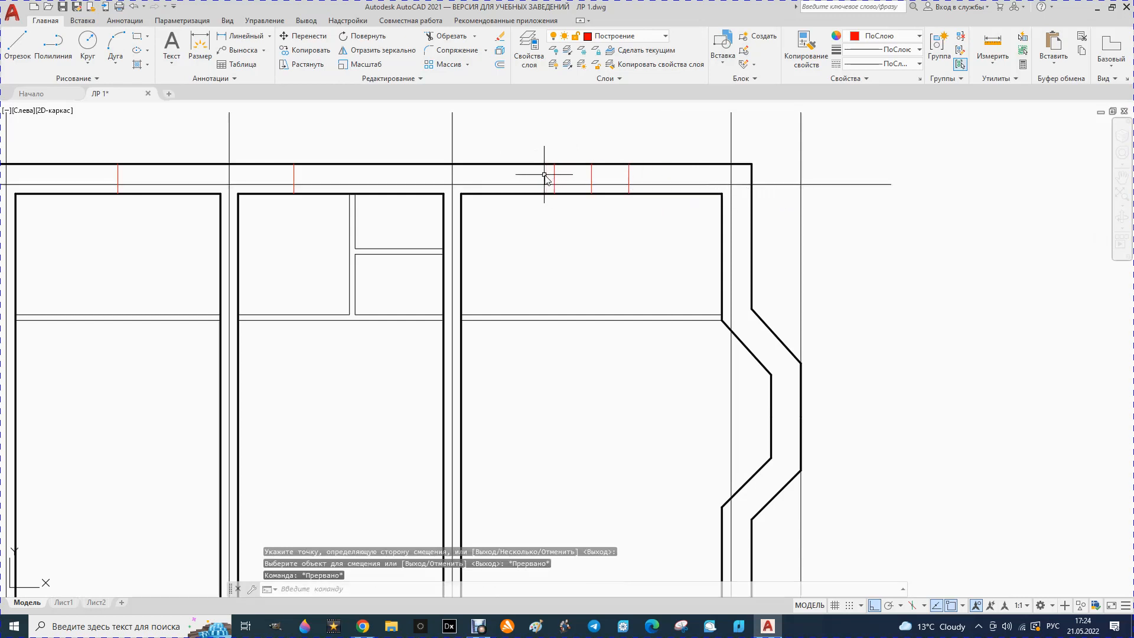
Delete the two 800-offset copies beside the right room's upper-wall construction line
key("Delete")
left_click(627, 179)
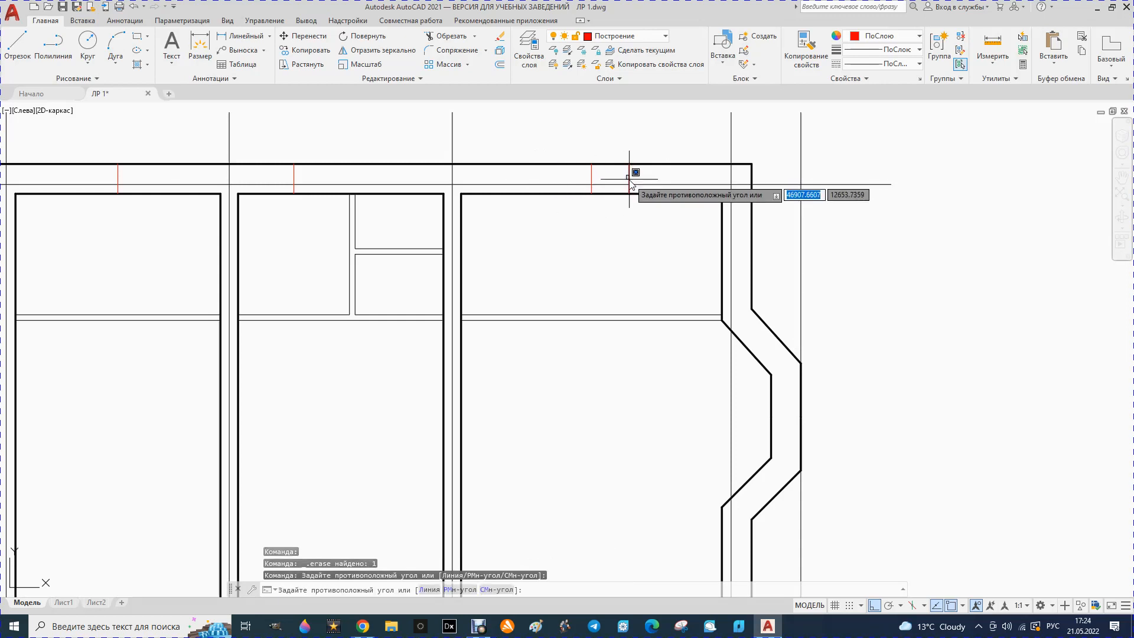
left_click(628, 182)
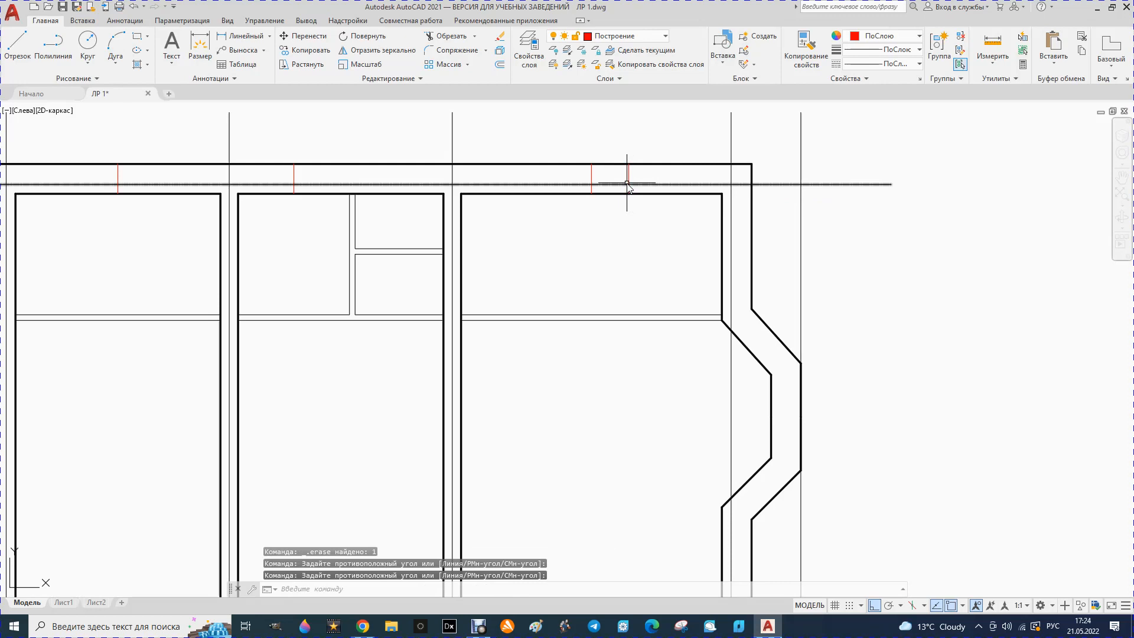
key("Escape")
left_click(629, 178)
key("Delete")
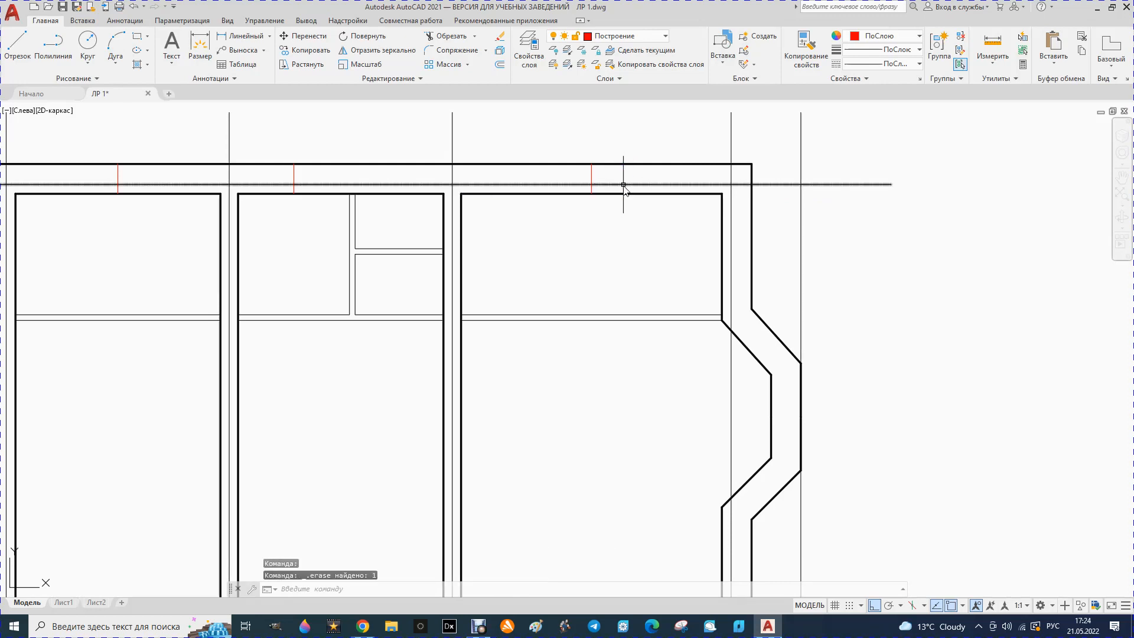
Offset the right room's upper-wall construction line 1000 to both sides, and delete the original middle line
left_click(499, 66)
type("100")
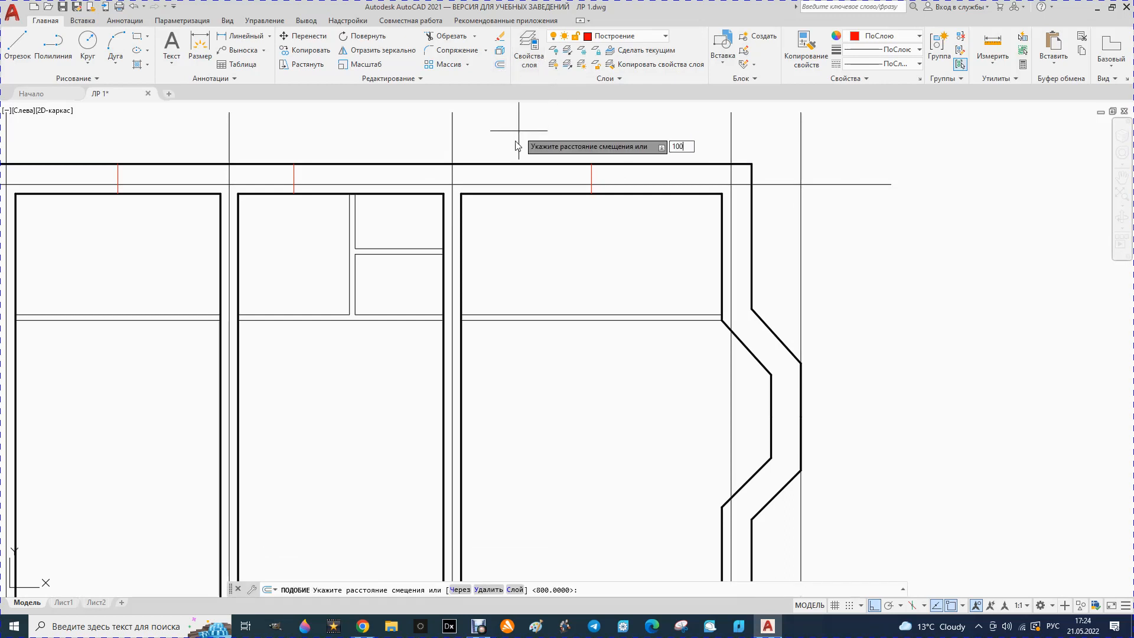
key("Return")
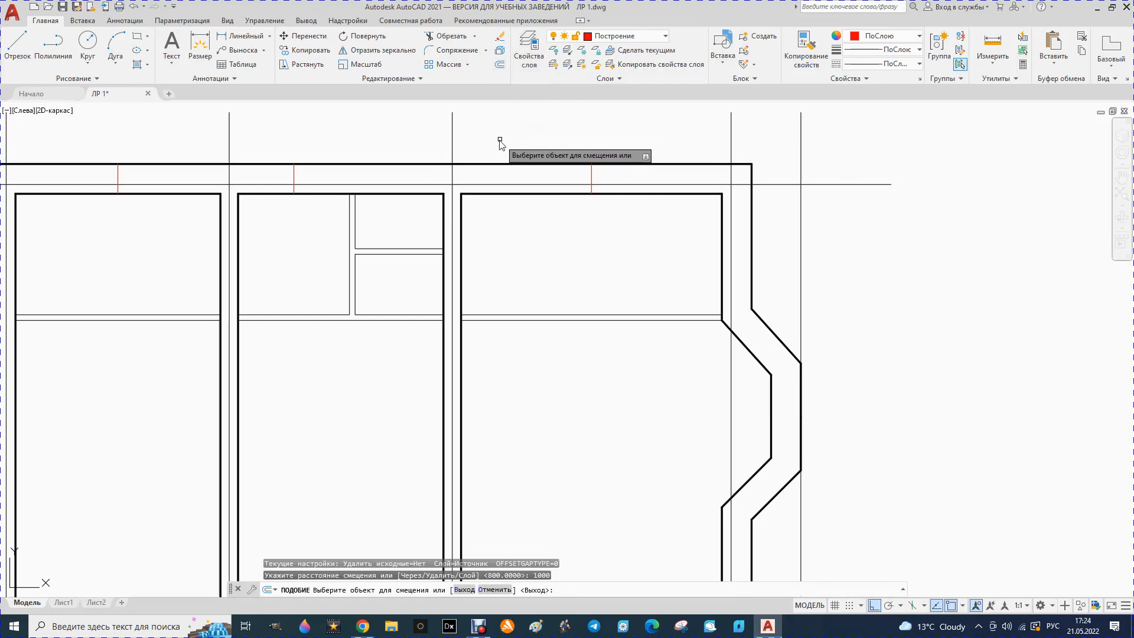
left_click(592, 177)
left_click(561, 177)
left_click(591, 177)
left_click(641, 183)
key("Escape")
left_click(591, 177)
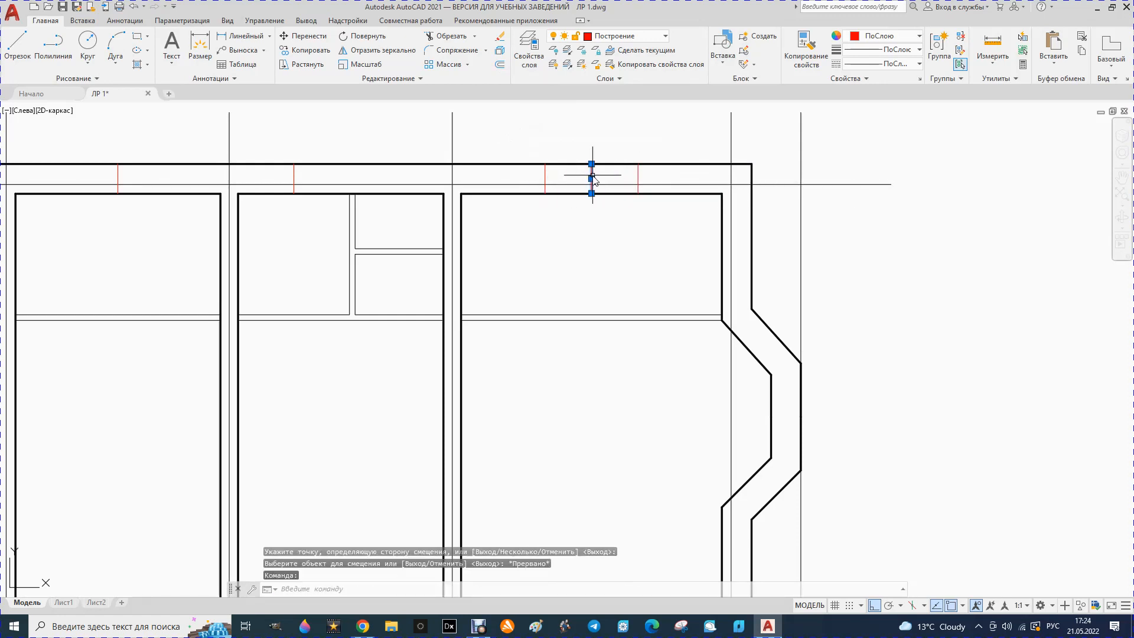
key("Delete")
Draw a construction line across the bay's upper diagonal wall, from the inner line's midpoint perpendicular to the outer line
scroll(588, 184, "down", 4)
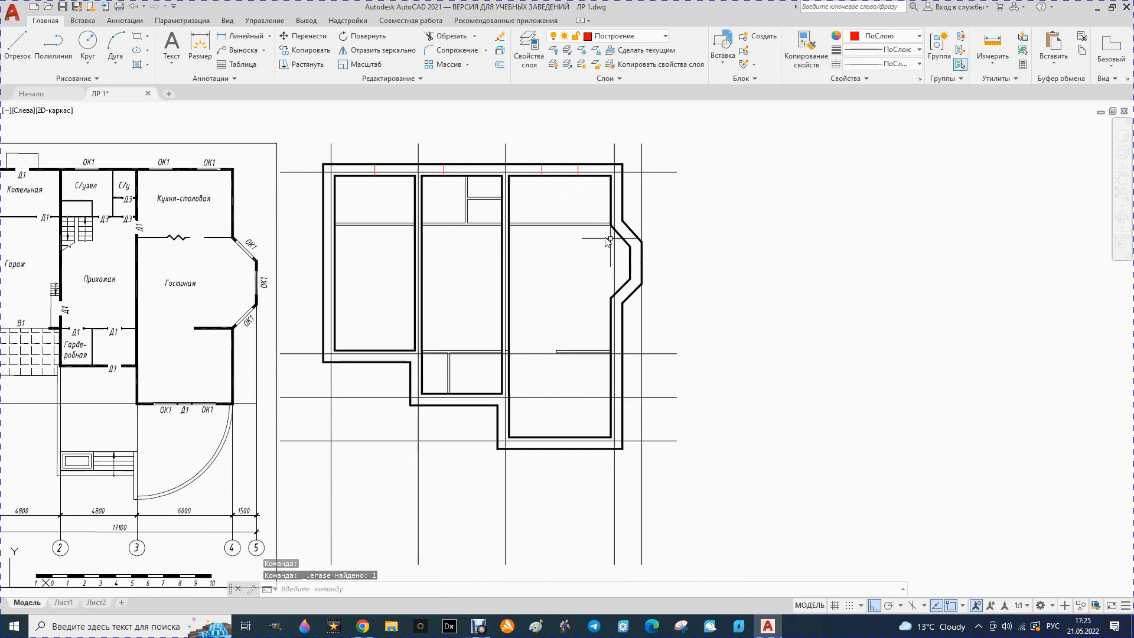
left_click(17, 47)
scroll(576, 210, "up", 4)
scroll(679, 266, "down", 4)
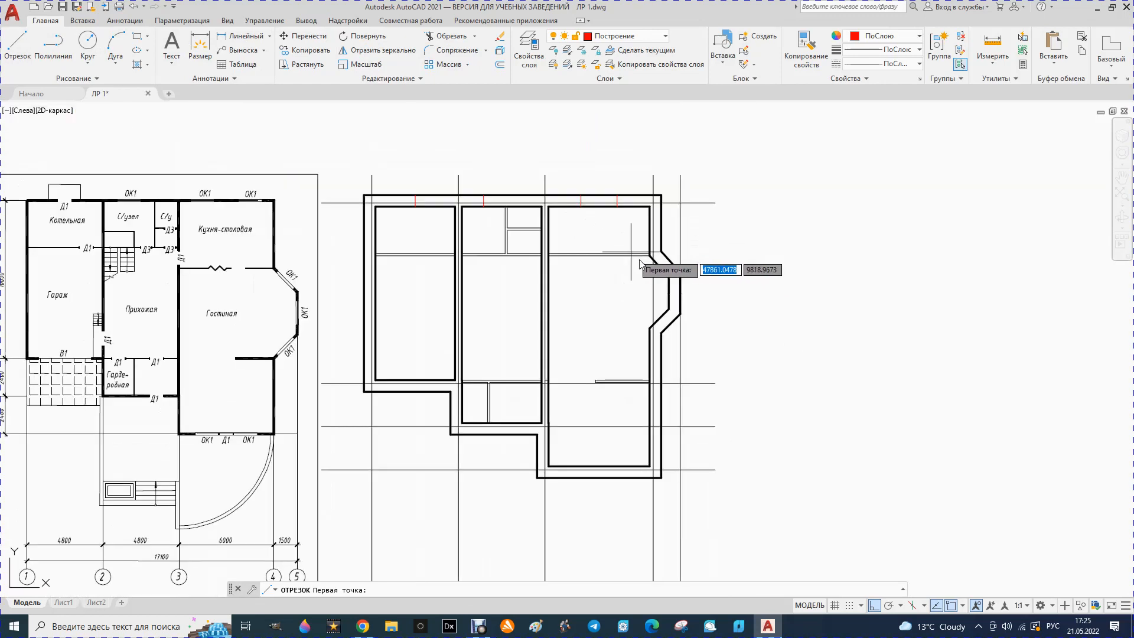
scroll(617, 263, "up", 4)
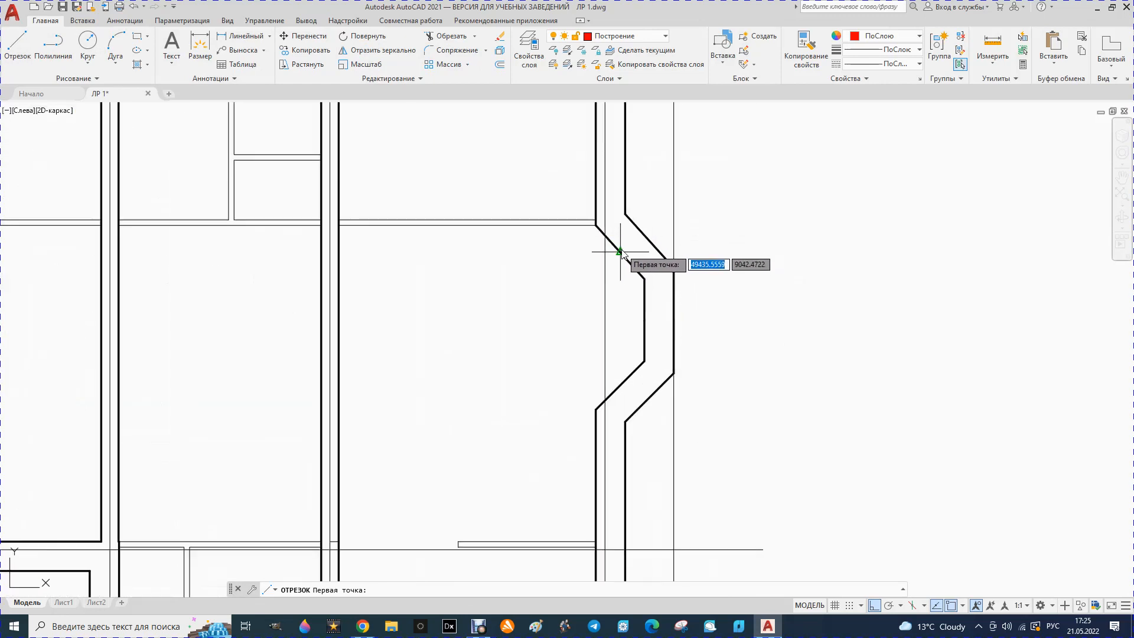
left_click(621, 252)
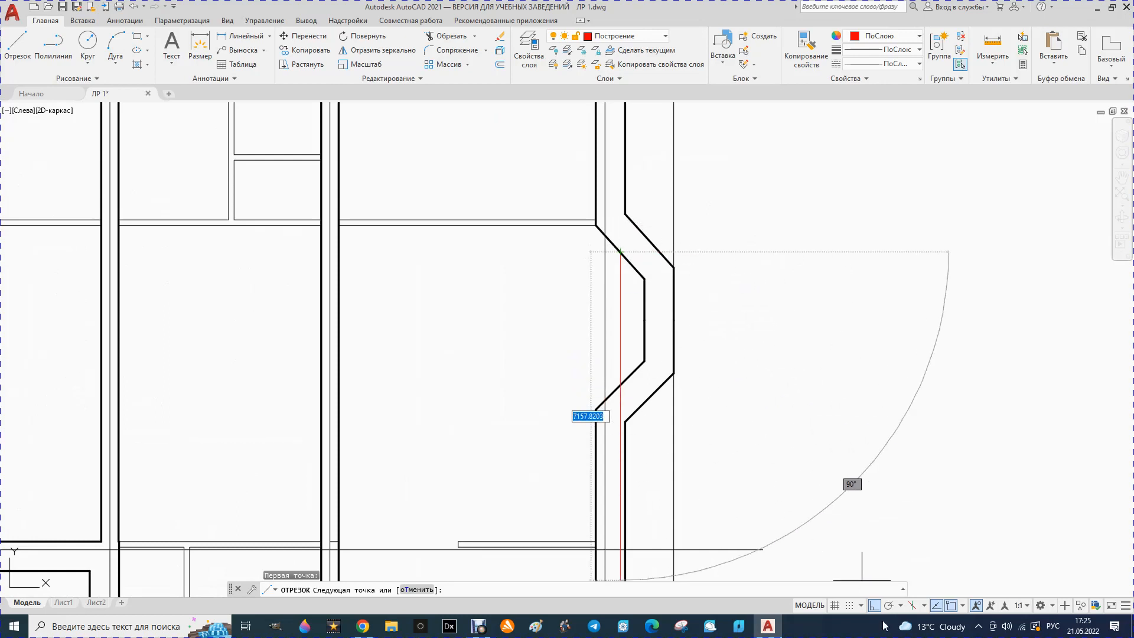
right_click(660, 184)
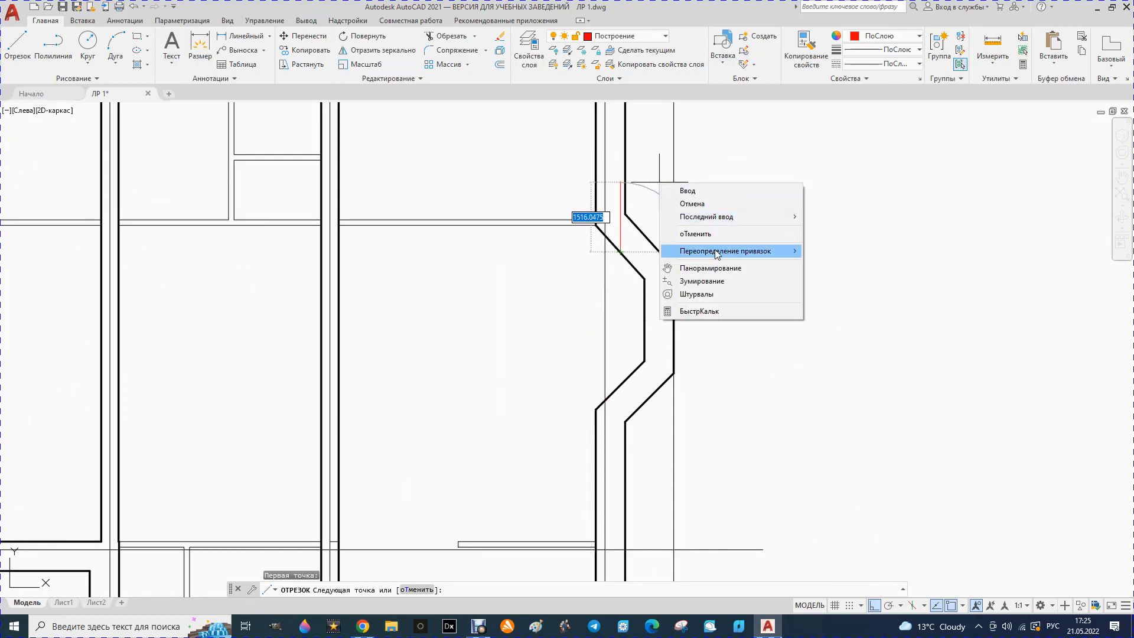
mouse_move(715, 249)
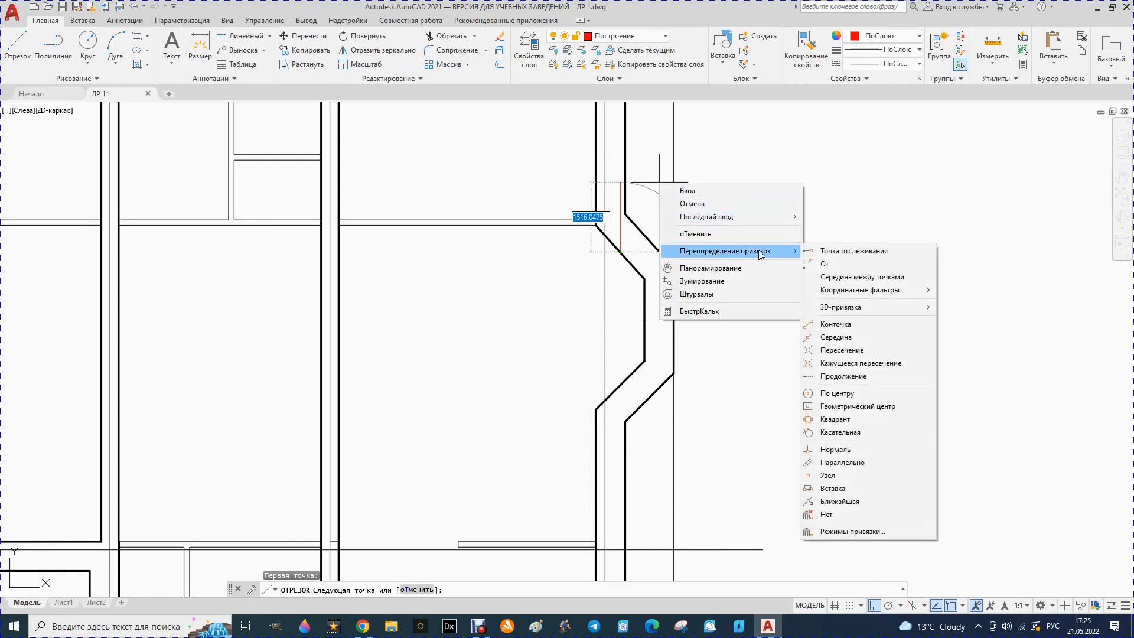
left_click(836, 450)
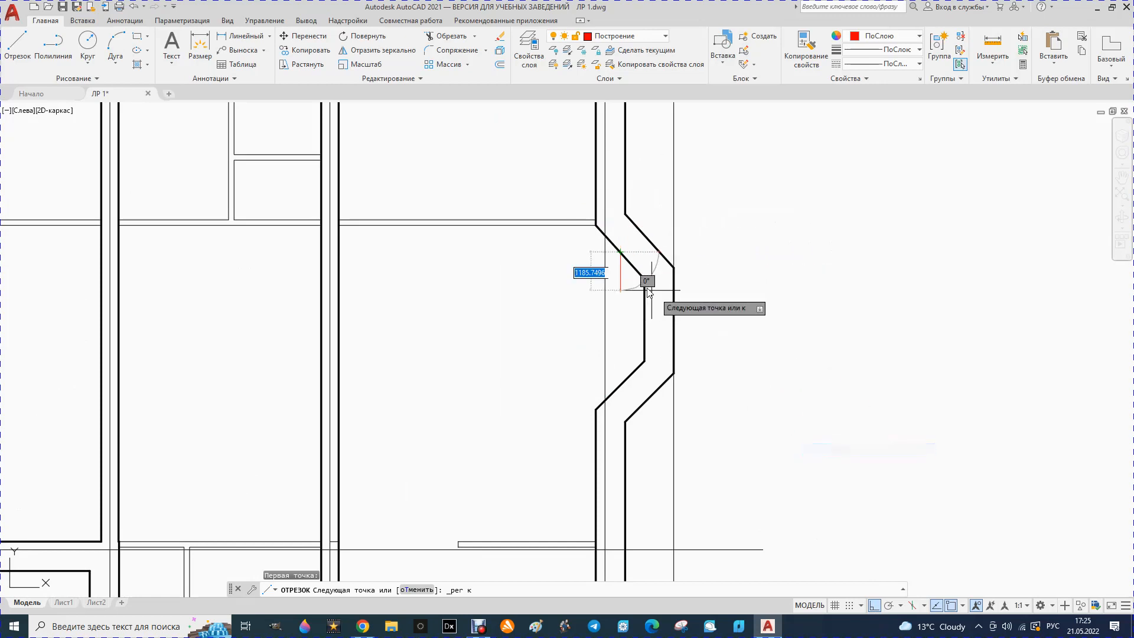
left_click(643, 234)
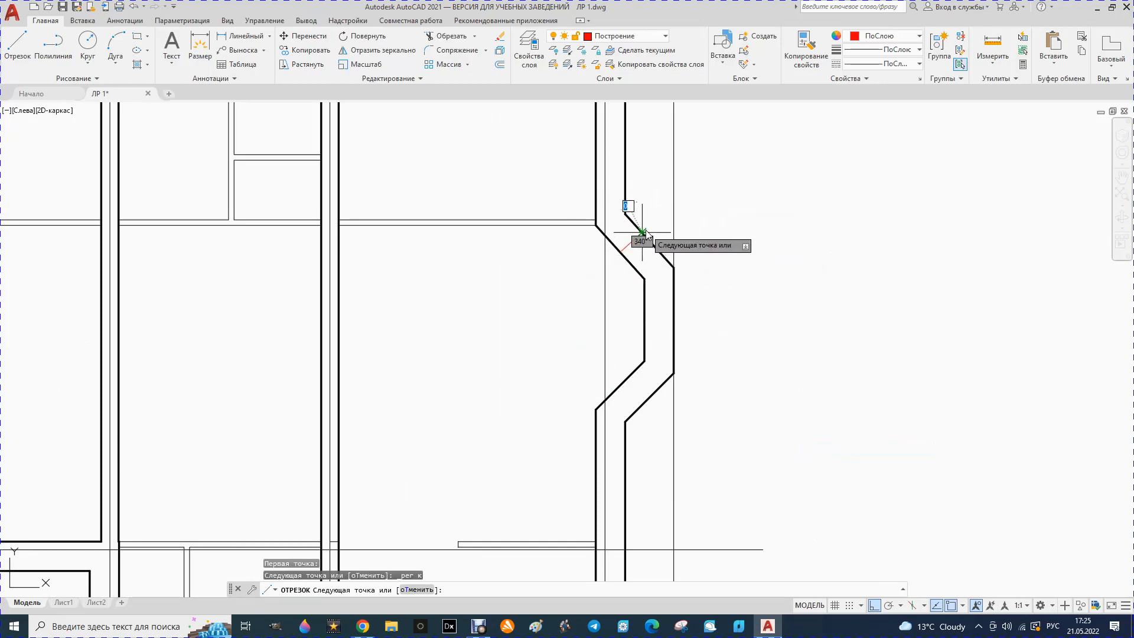
key("Escape")
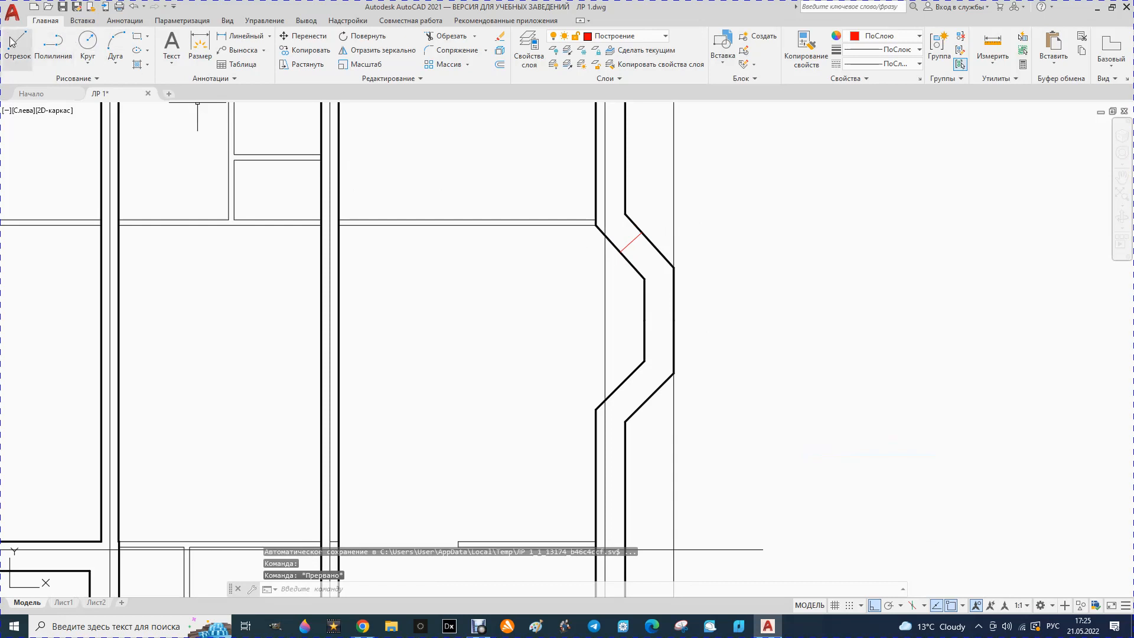
Draw a construction line across the bay's lower diagonal wall, from the inner line's midpoint perpendicular to the outer line
left_click(11, 43)
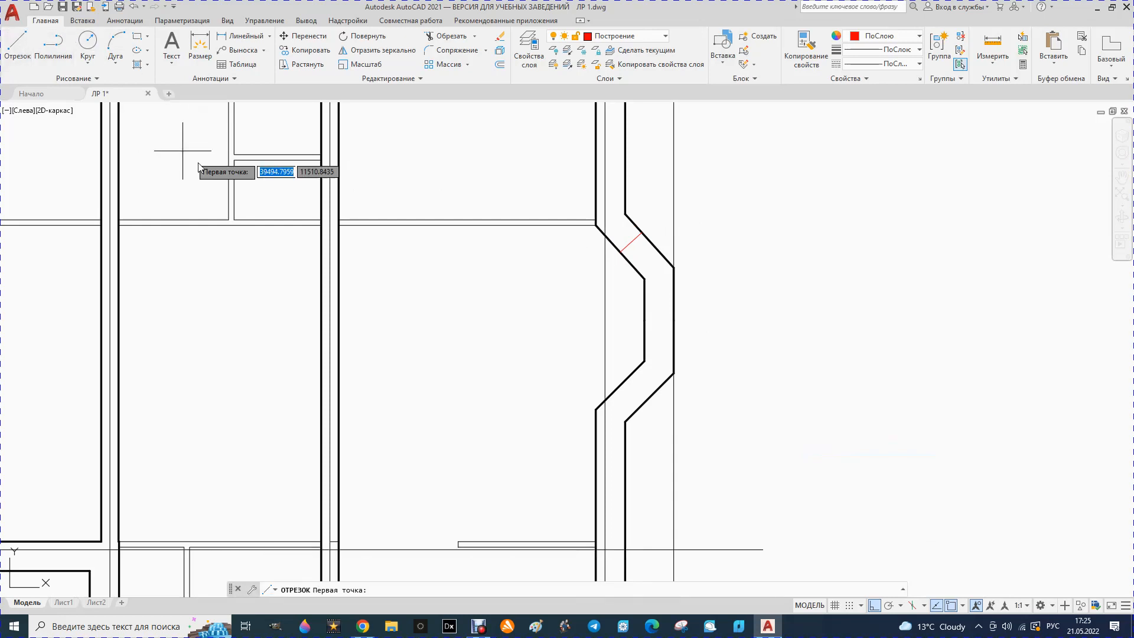
left_click(621, 386)
right_click(728, 437)
mouse_move(784, 508)
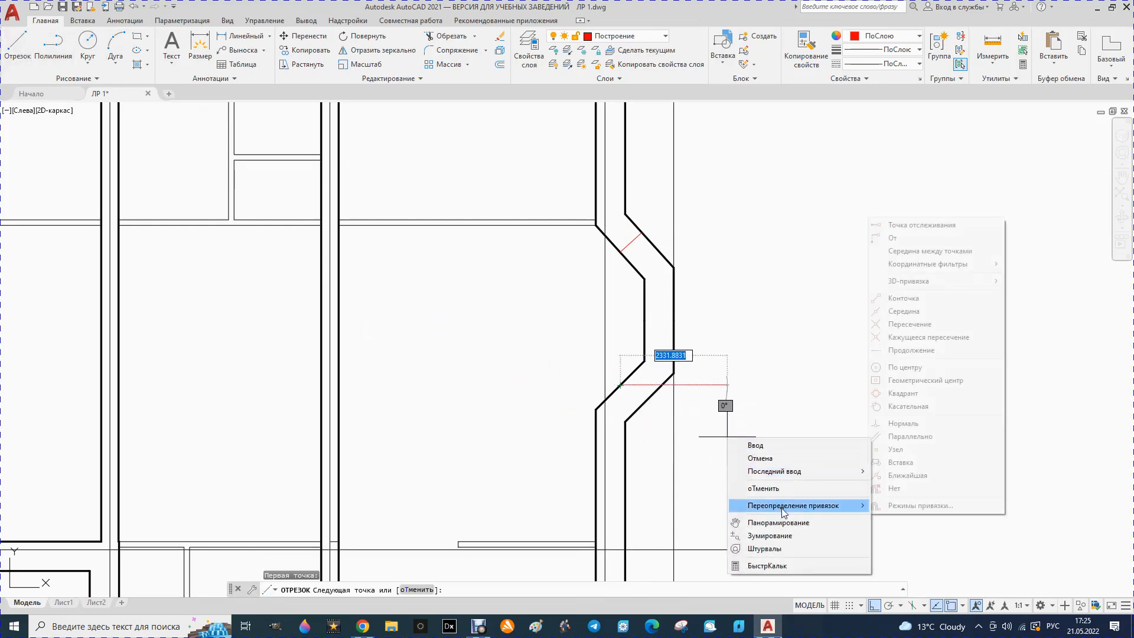
left_click(902, 423)
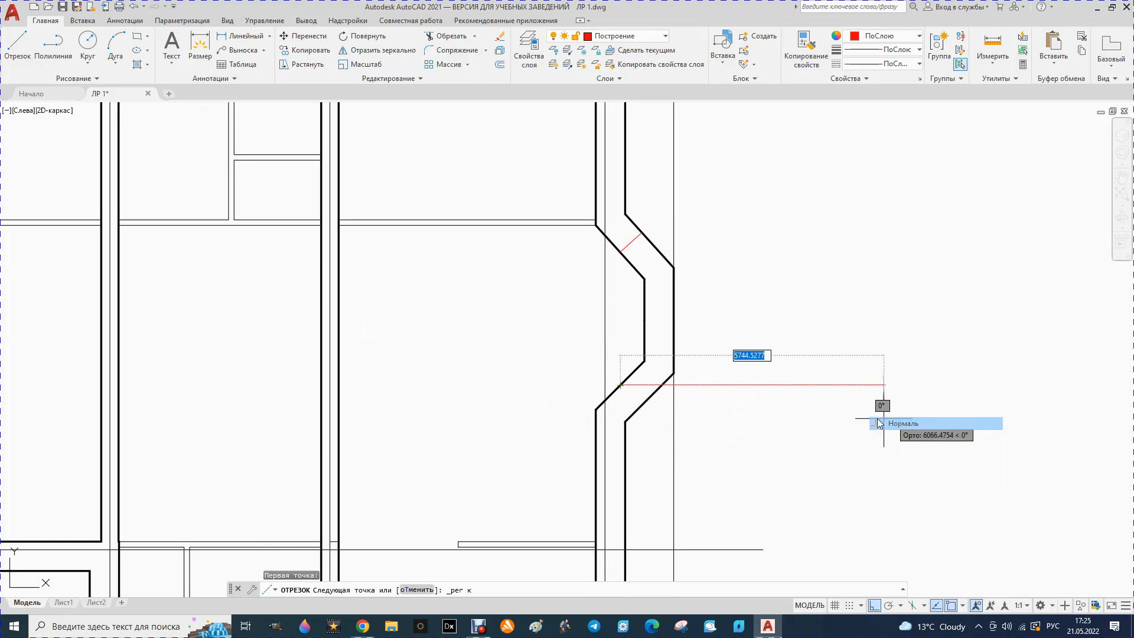
left_click(642, 407)
key("Escape")
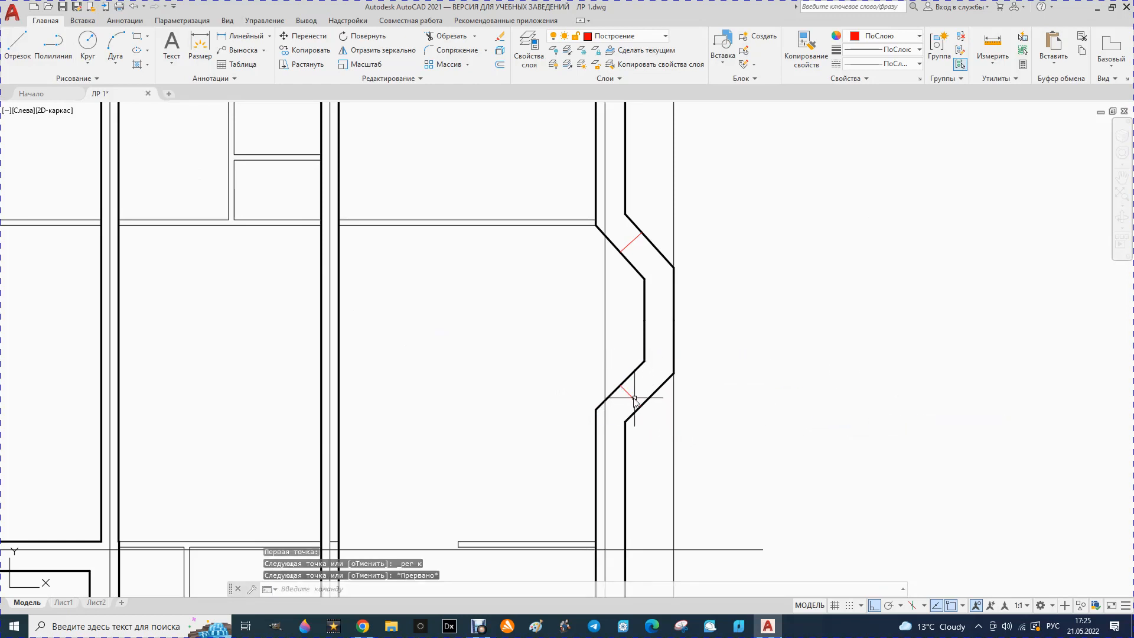
Draw a horizontal construction line across the bay's middle vertical wall at the inner line's midpoint
left_click(18, 44)
left_click(18, 44)
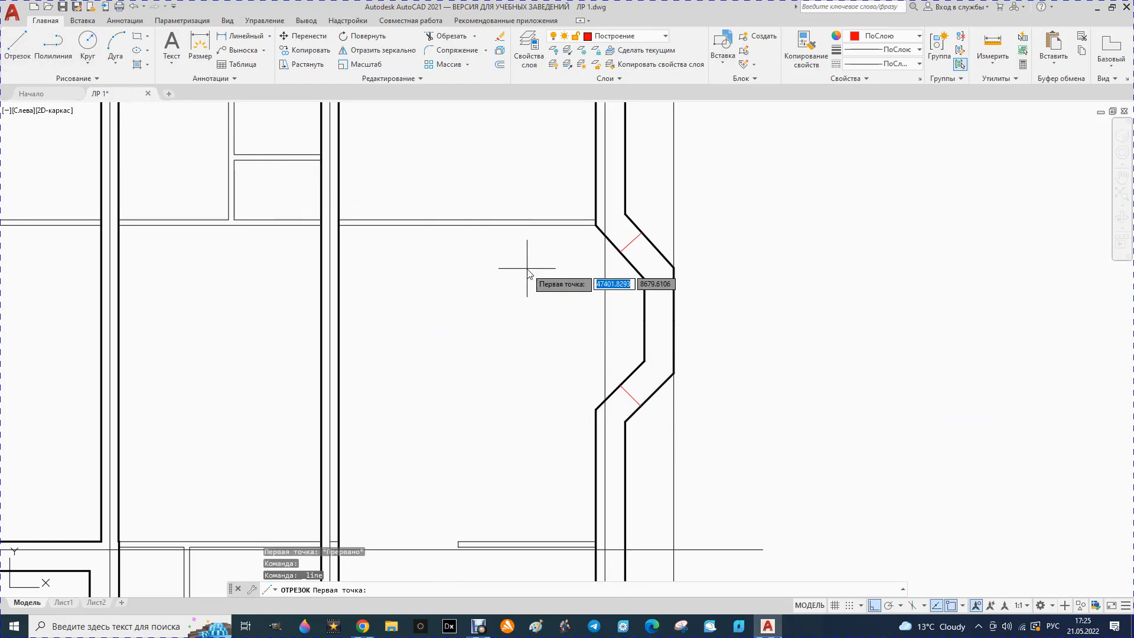
left_click(644, 321)
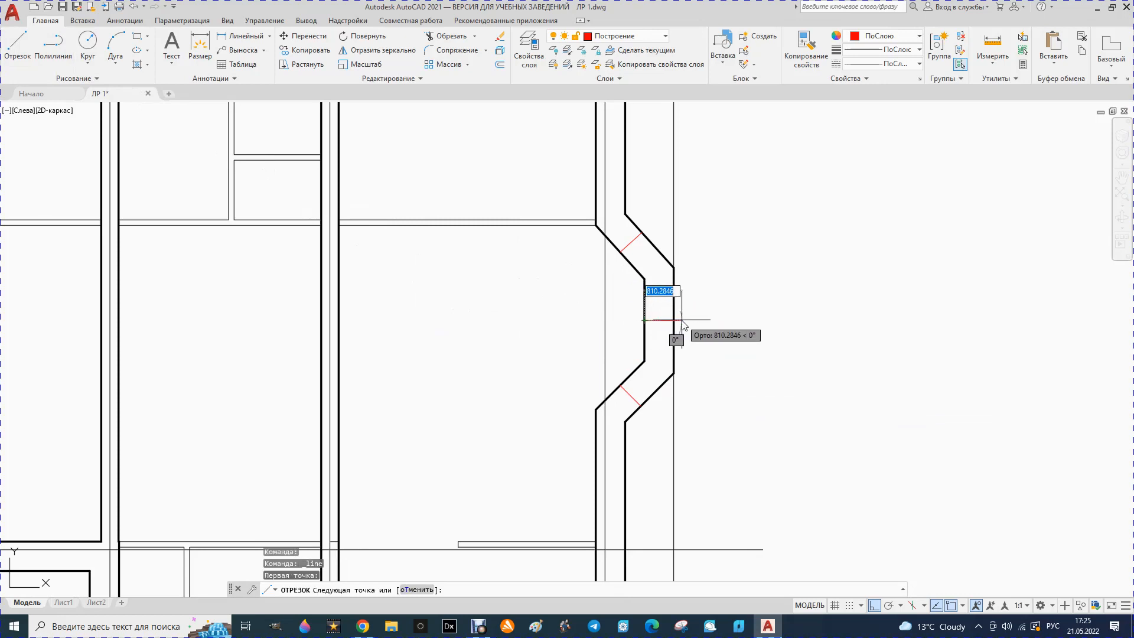
left_click(674, 322)
key("Escape")
scroll(710, 288, "down", 4)
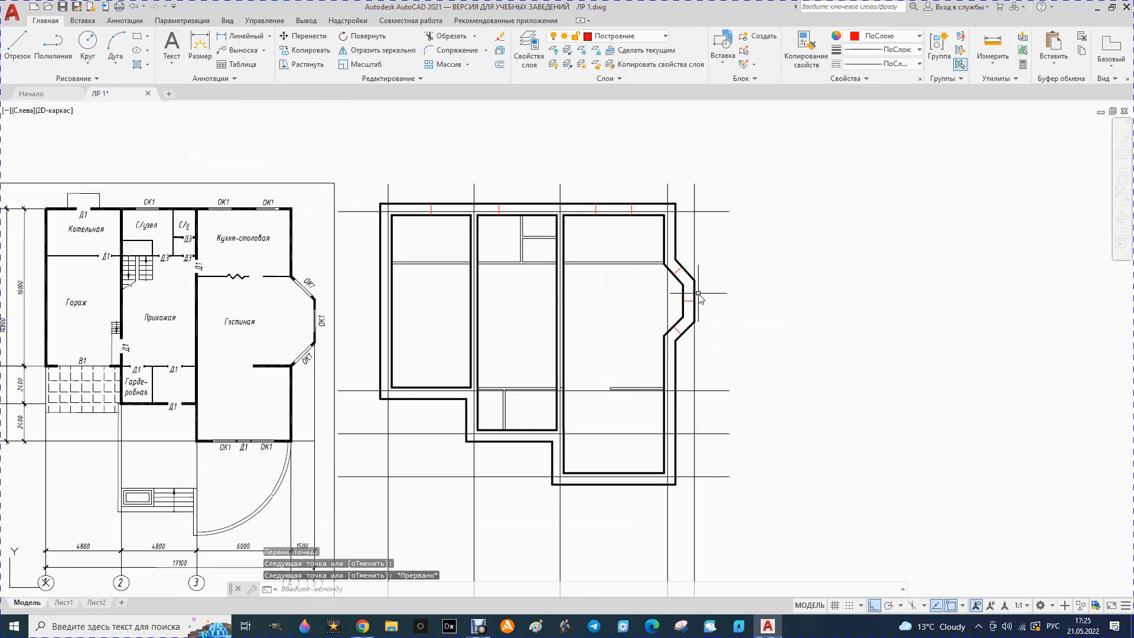
Draw a short vertical construction line across the right room's lower outer wall at the wall's midpoint
scroll(698, 293, "down", 2)
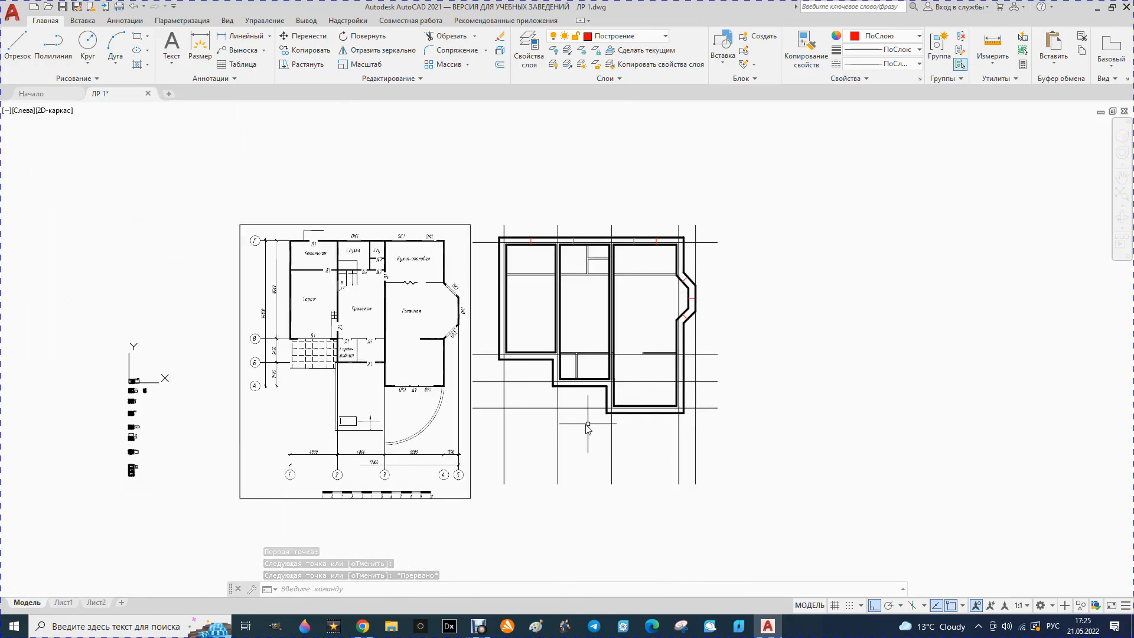
scroll(429, 407, "up", 4)
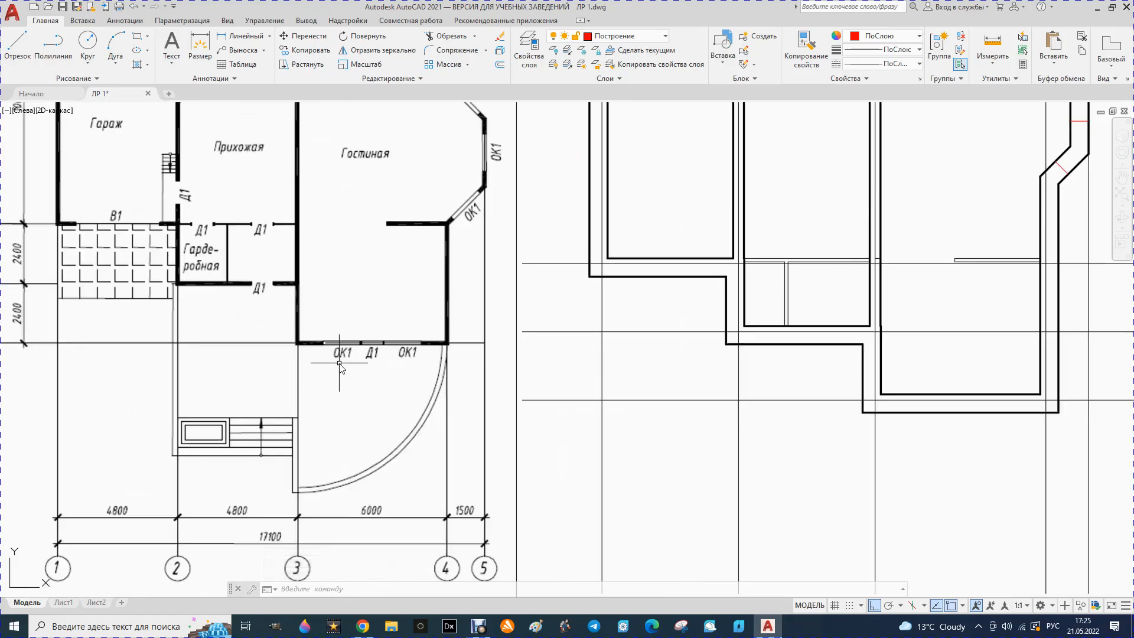
scroll(347, 341, "down", 2)
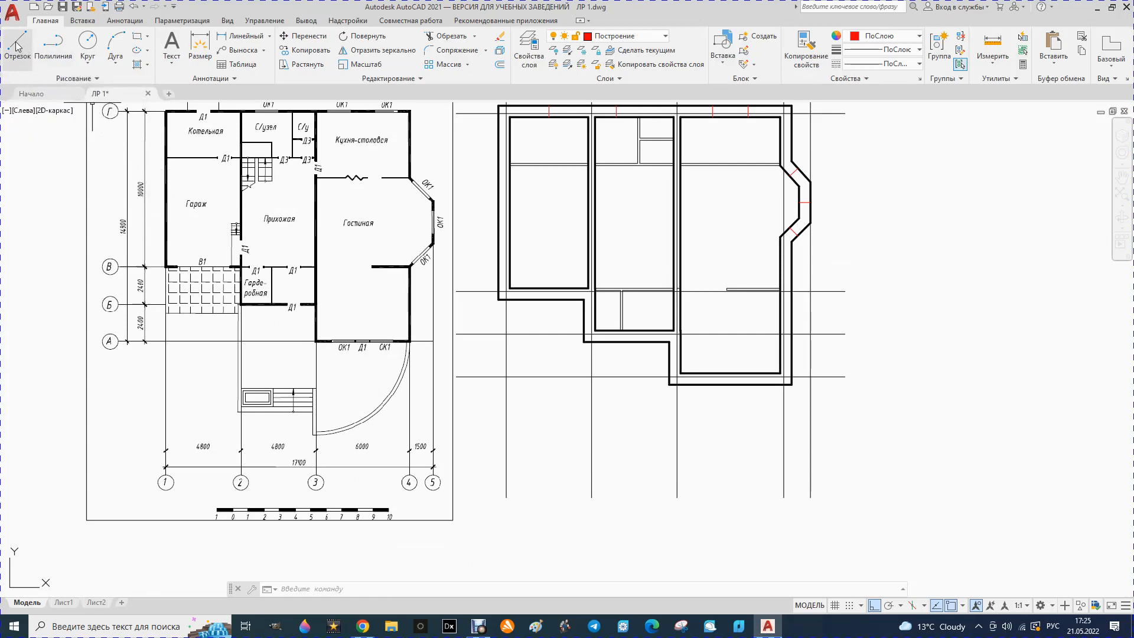
scroll(678, 376, "up", 4)
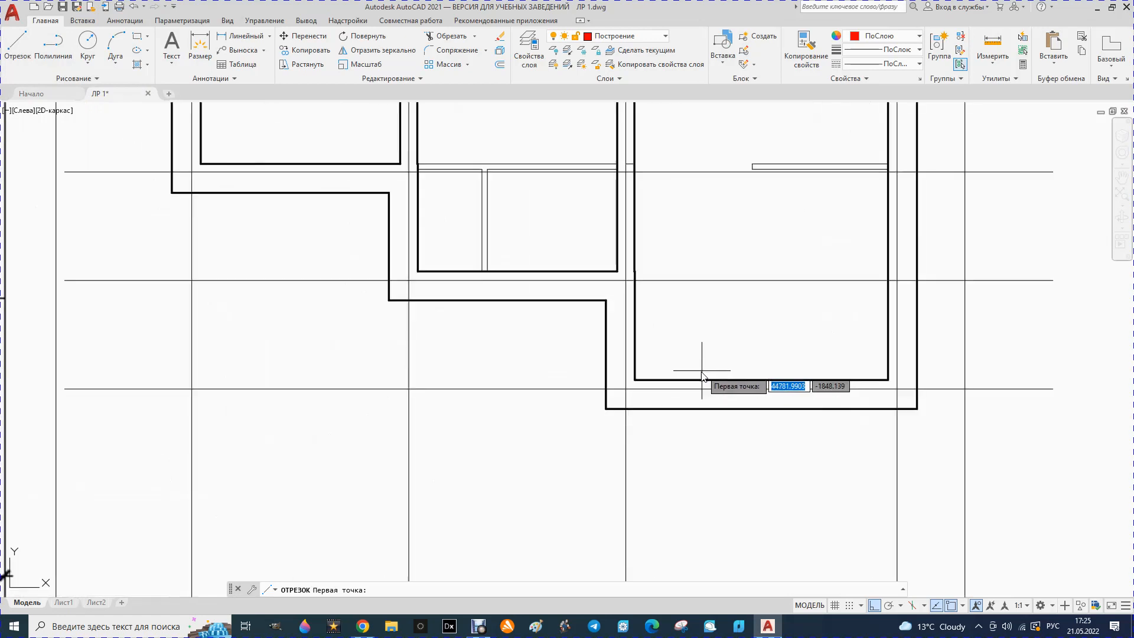
left_click(635, 380)
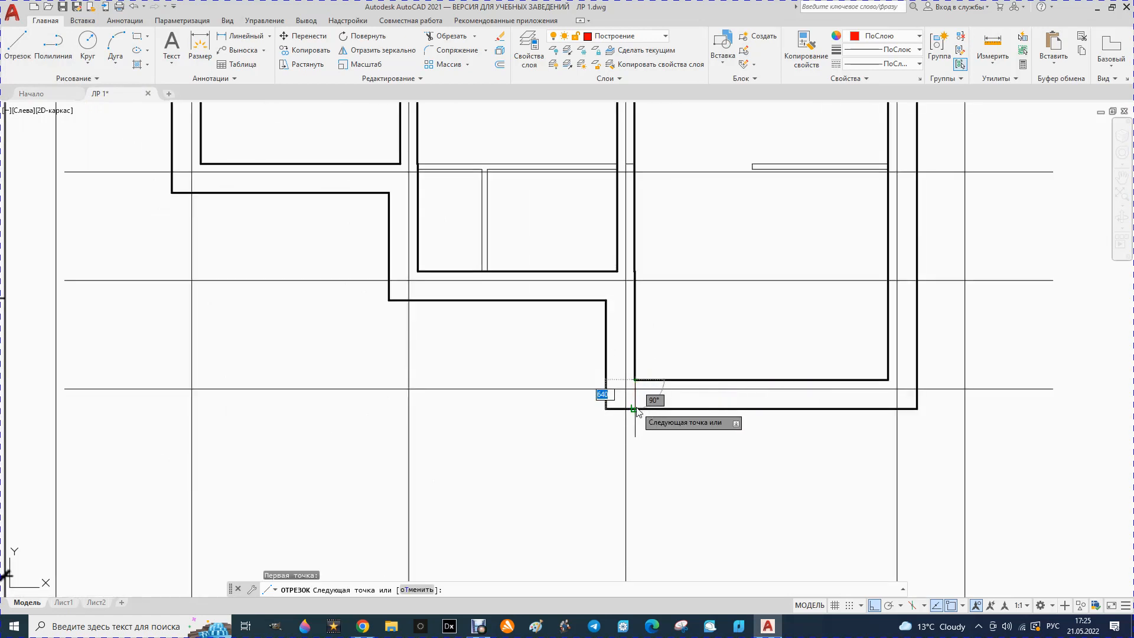
key("Escape")
left_click(18, 47)
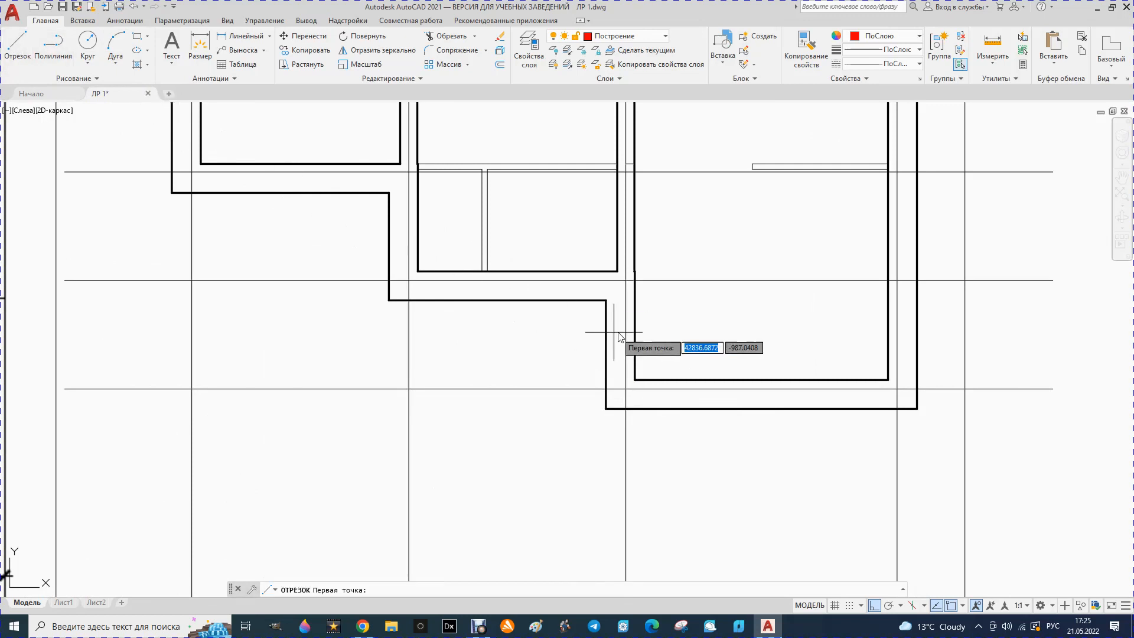
left_click(764, 409)
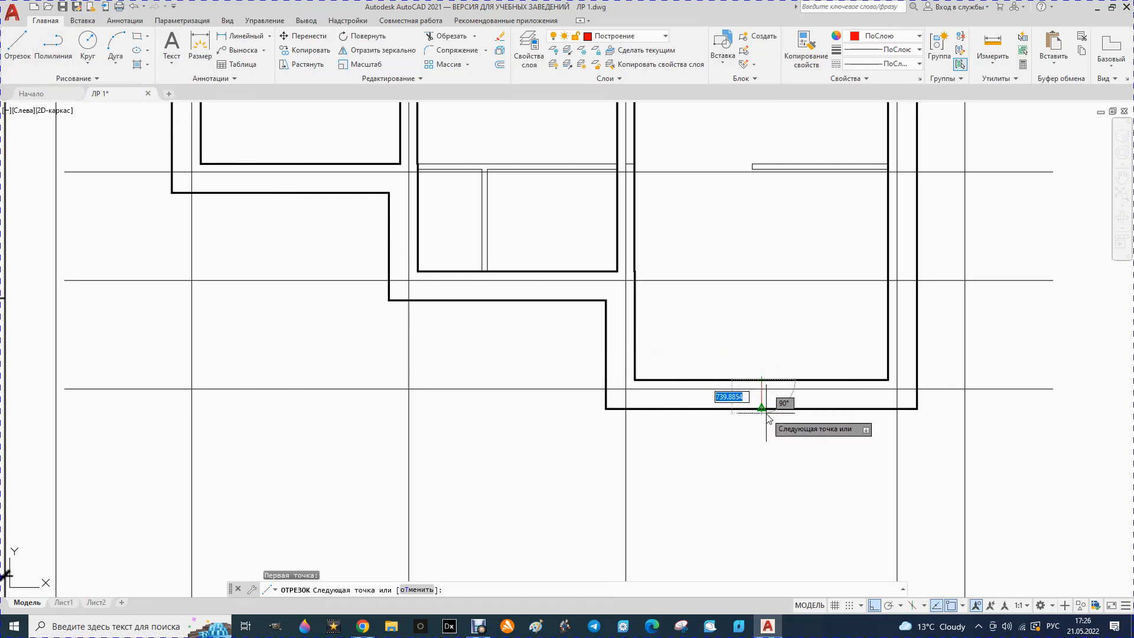
key("Escape")
Offset the right room's lower-wall construction line 450 to both sides, and delete the original middle line
scroll(731, 424, "down", 2)
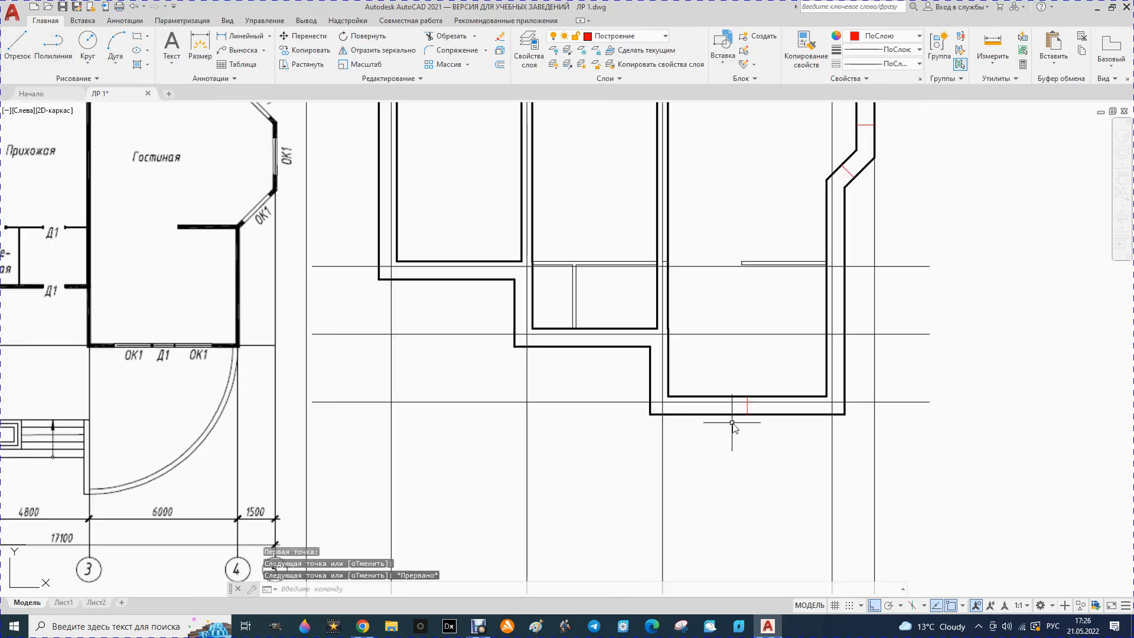
scroll(735, 422, "down", 5)
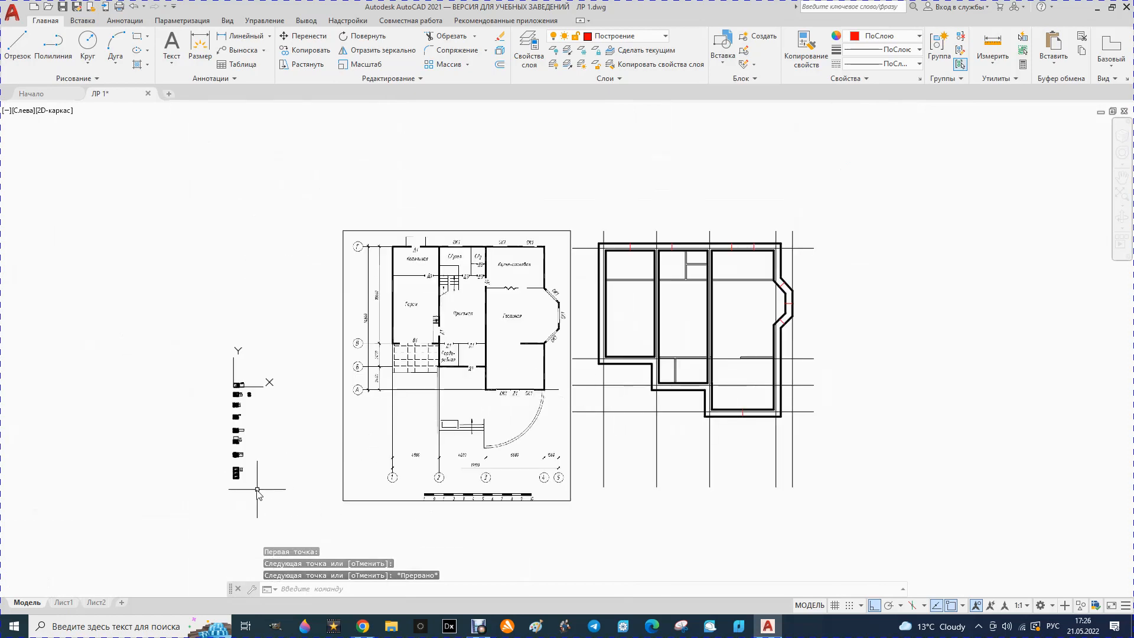
scroll(216, 424, "up", 5)
scroll(136, 373, "down", 4)
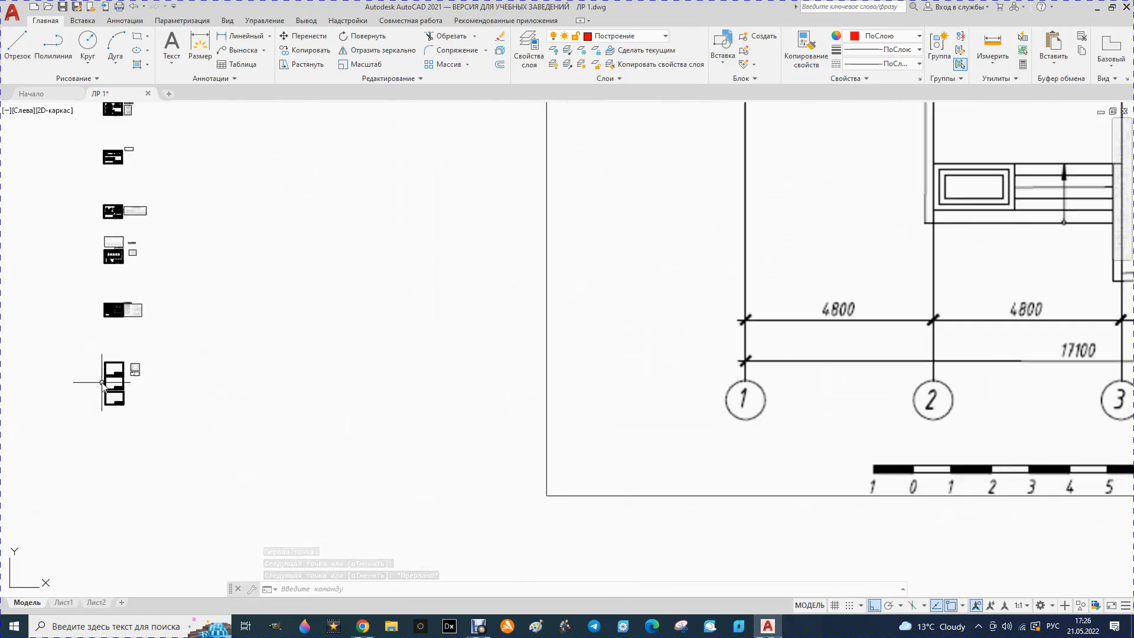
scroll(187, 366, "down", 4)
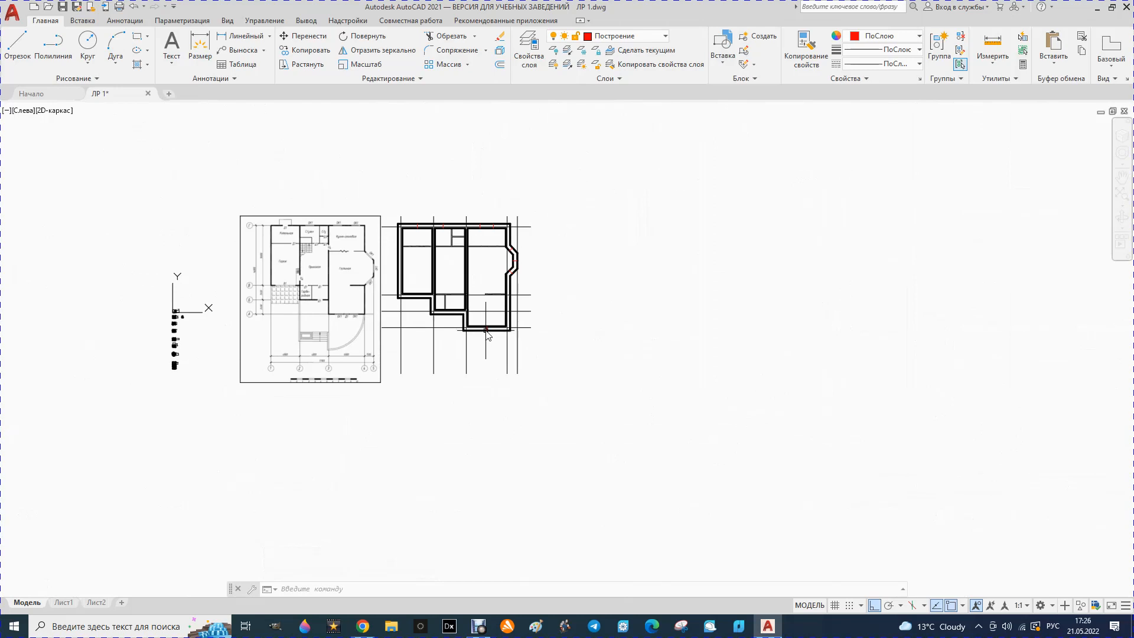
scroll(486, 333, "up", 6)
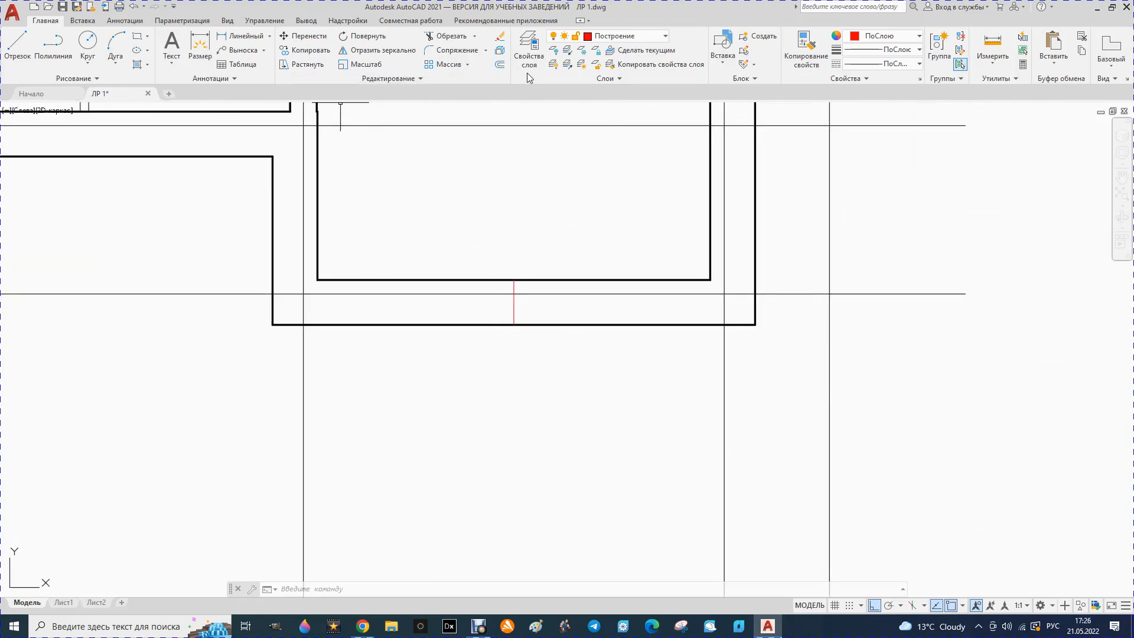
left_click(501, 65)
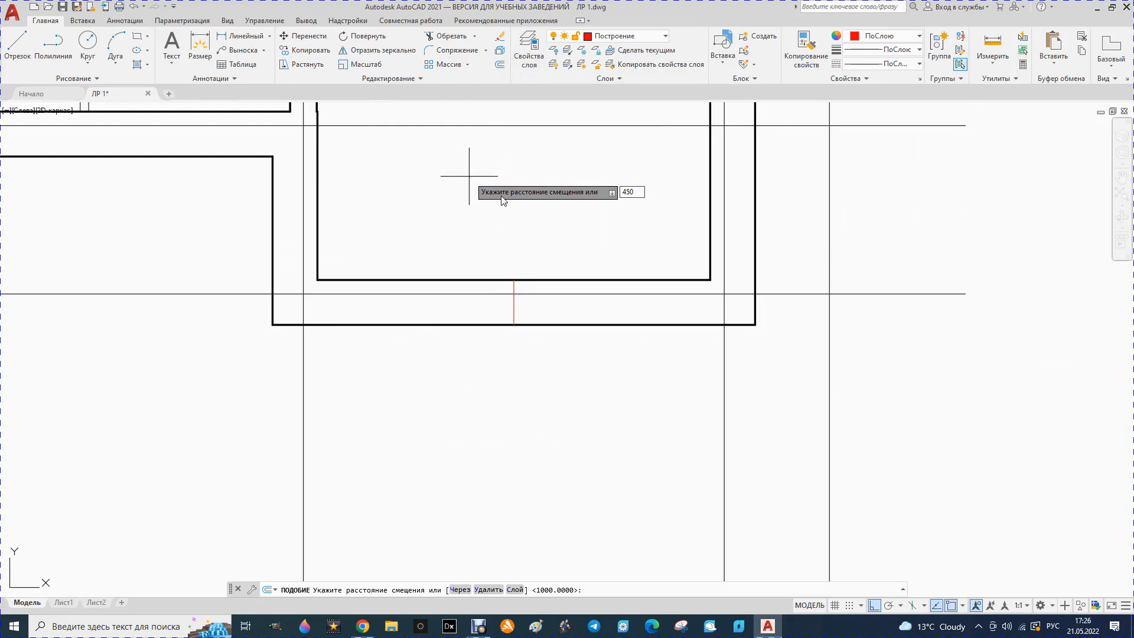
key("Return")
left_click(514, 315)
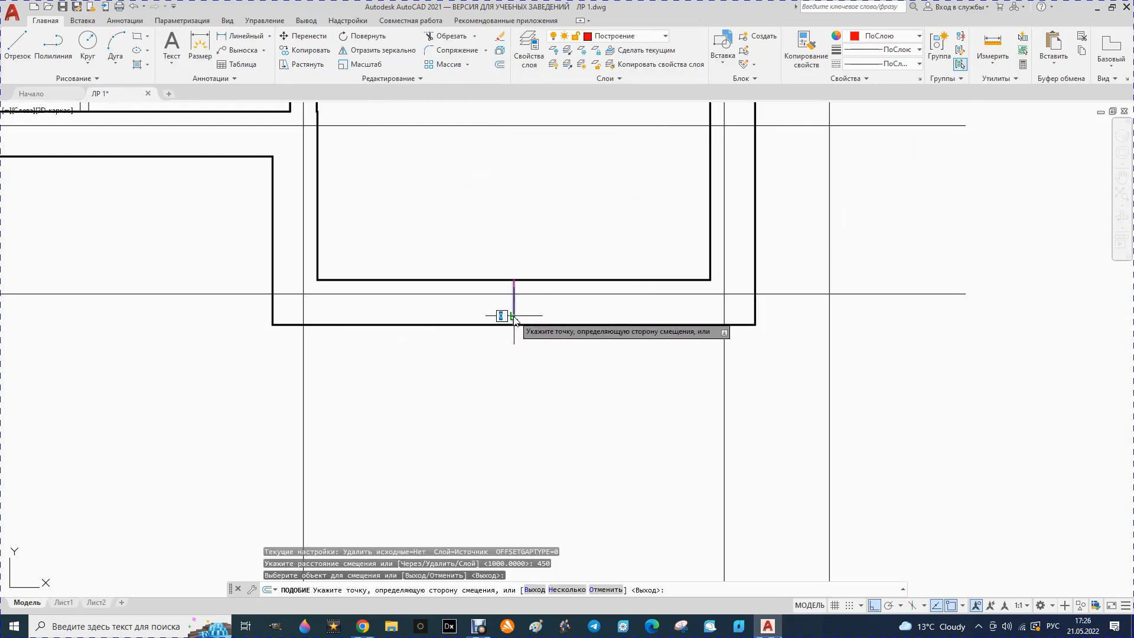
left_click(469, 311)
left_click(514, 314)
left_click(573, 315)
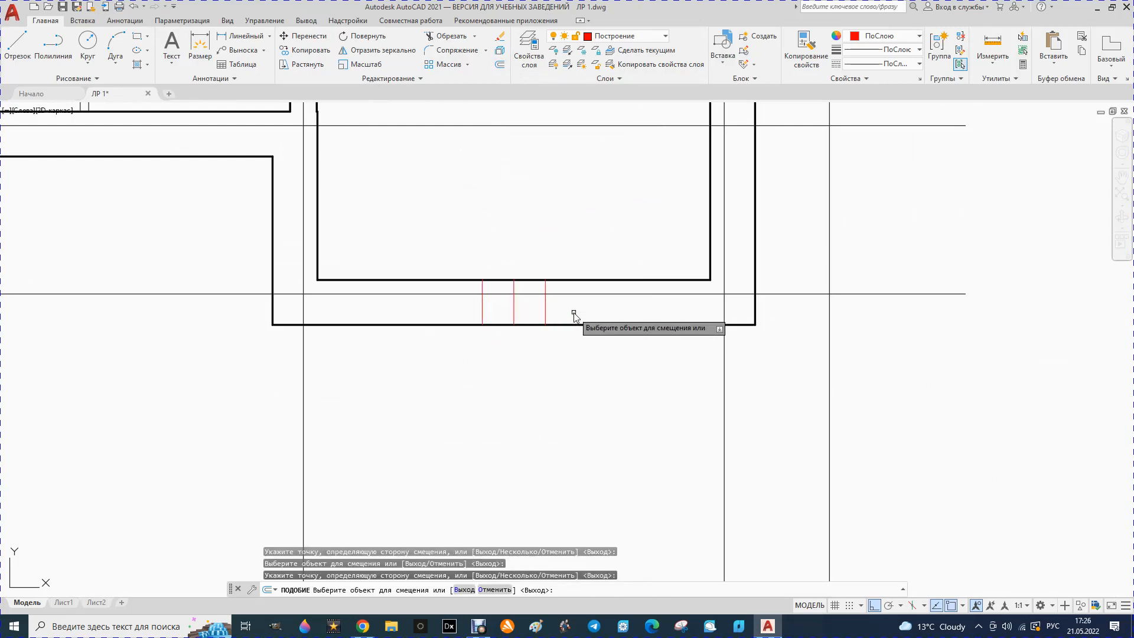
key("Escape")
left_click(514, 315)
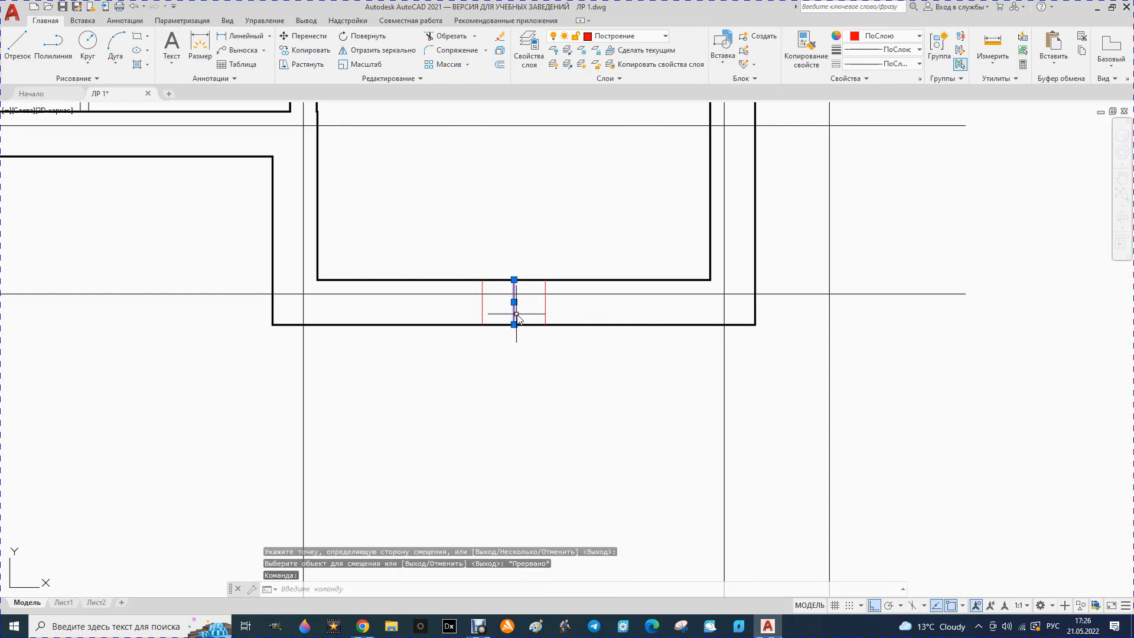
key("Delete")
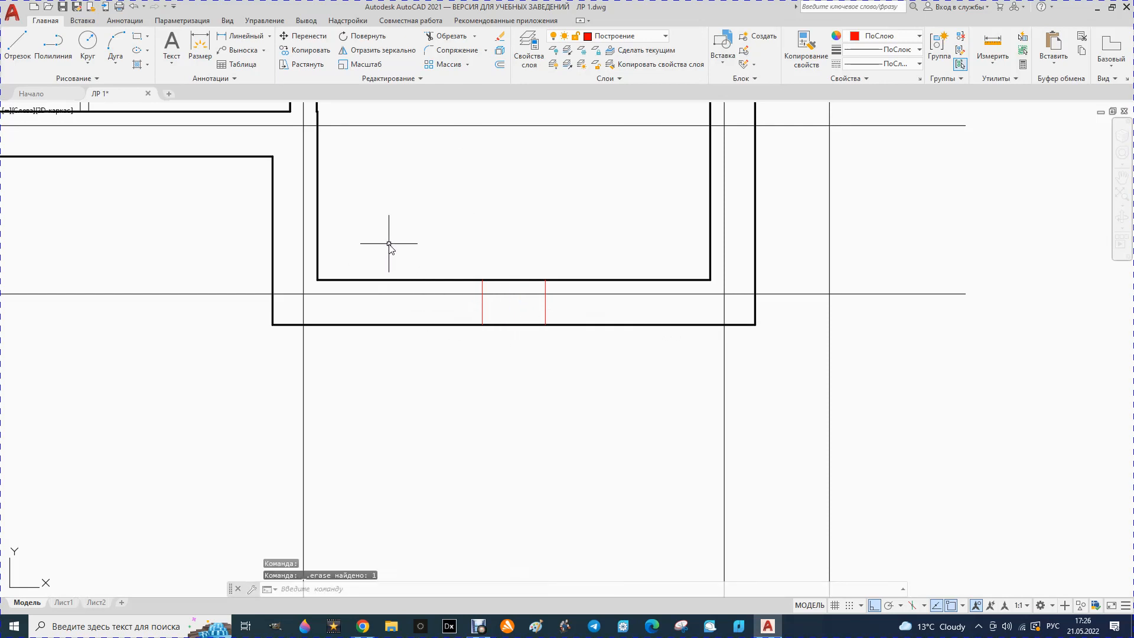
Offset the two construction lines in the right room's lower wall outward by 900, one to each side
left_click(500, 64)
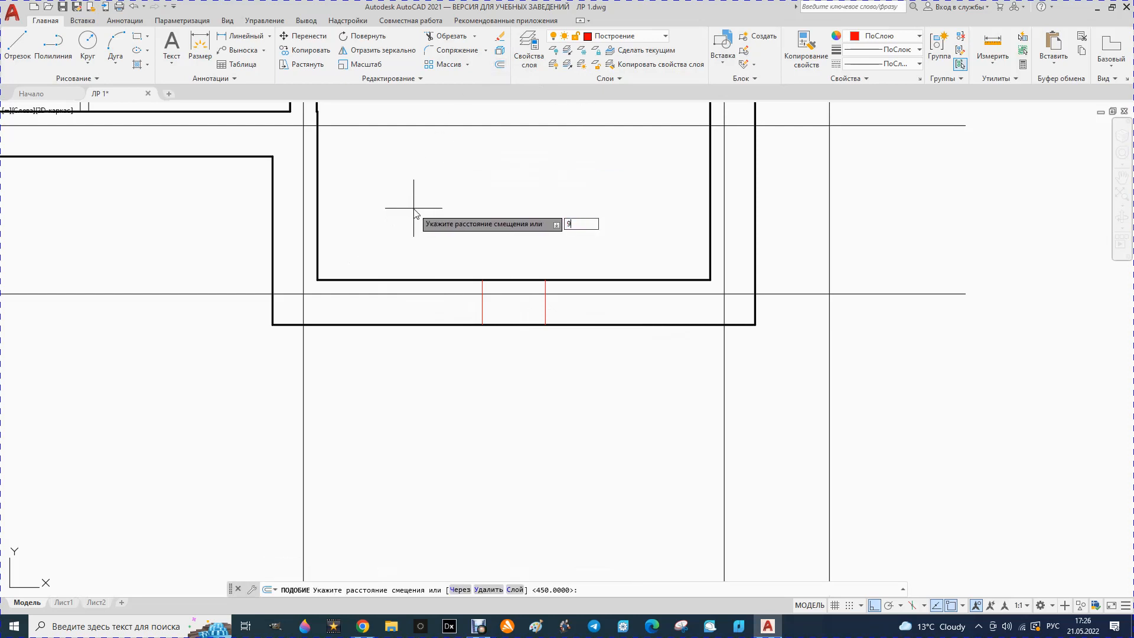
key("Return")
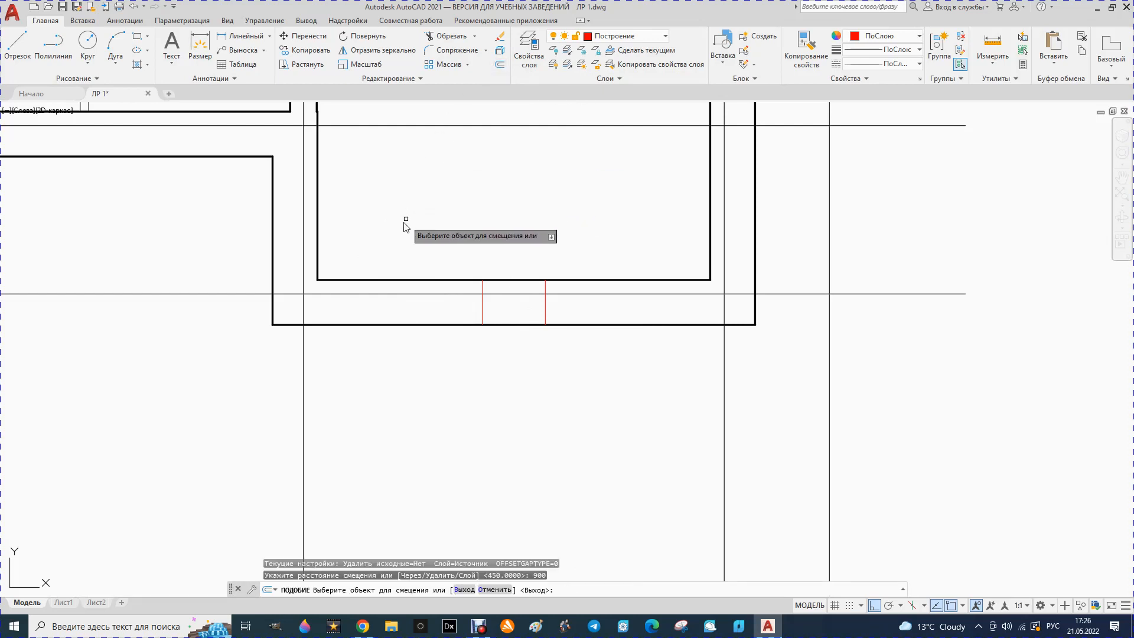
left_click(483, 319)
left_click(433, 309)
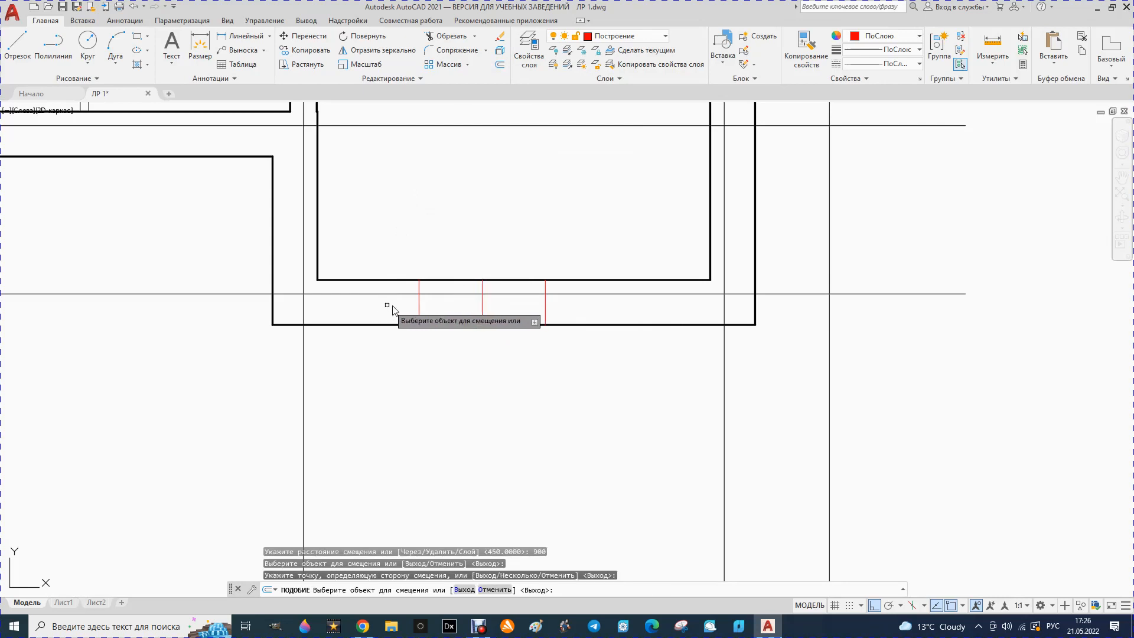
left_click(547, 311)
left_click(641, 310)
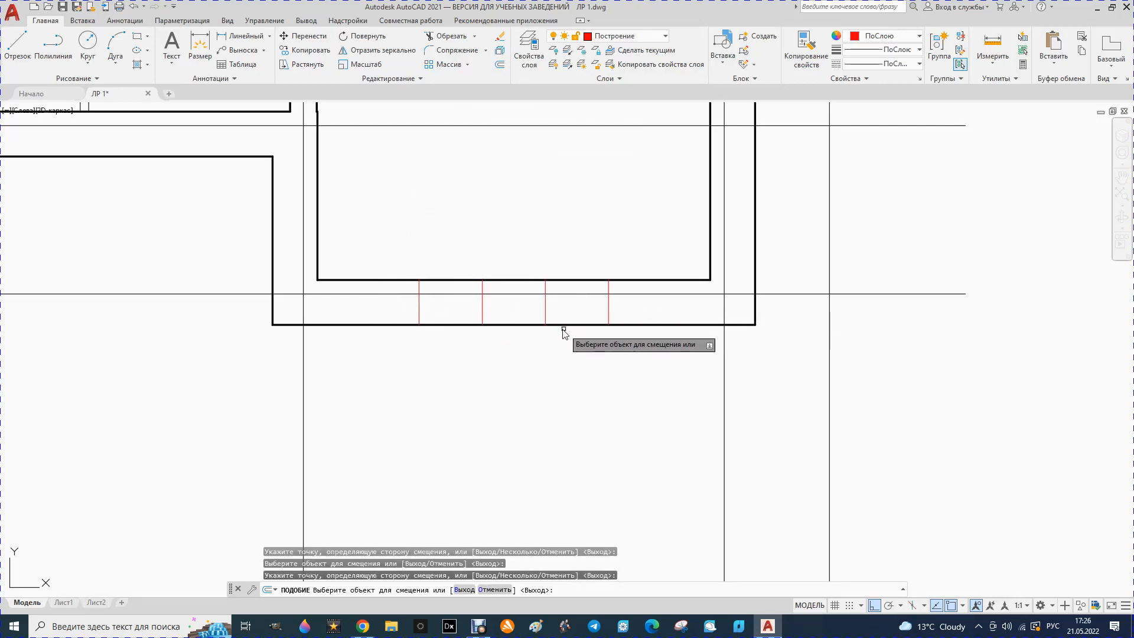
Draw a short vertical construction line across the middle section's lower outer wall, near the middle of the room right of the small partition
scroll(527, 341, "down", 2)
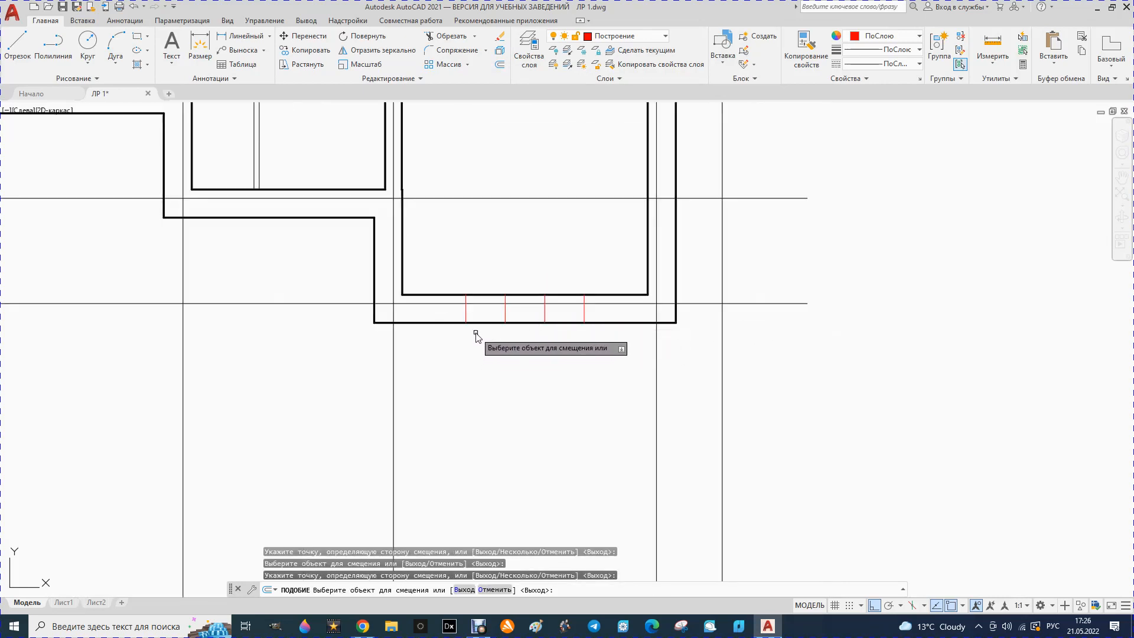
scroll(470, 339, "down", 2)
scroll(470, 337, "up", 2)
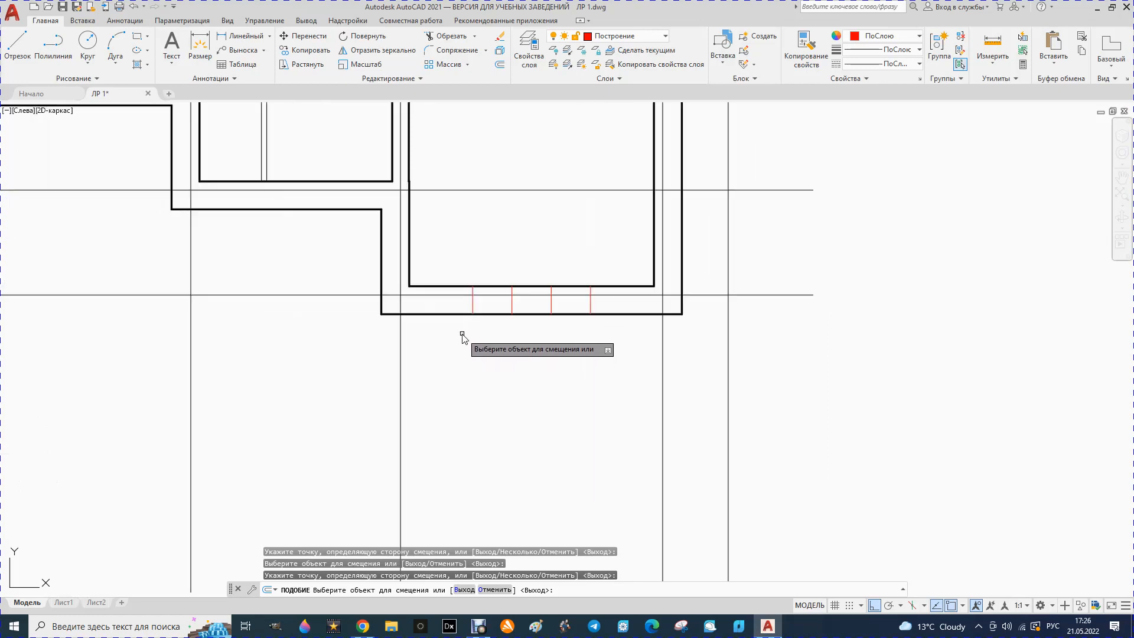
scroll(514, 327, "down", 4)
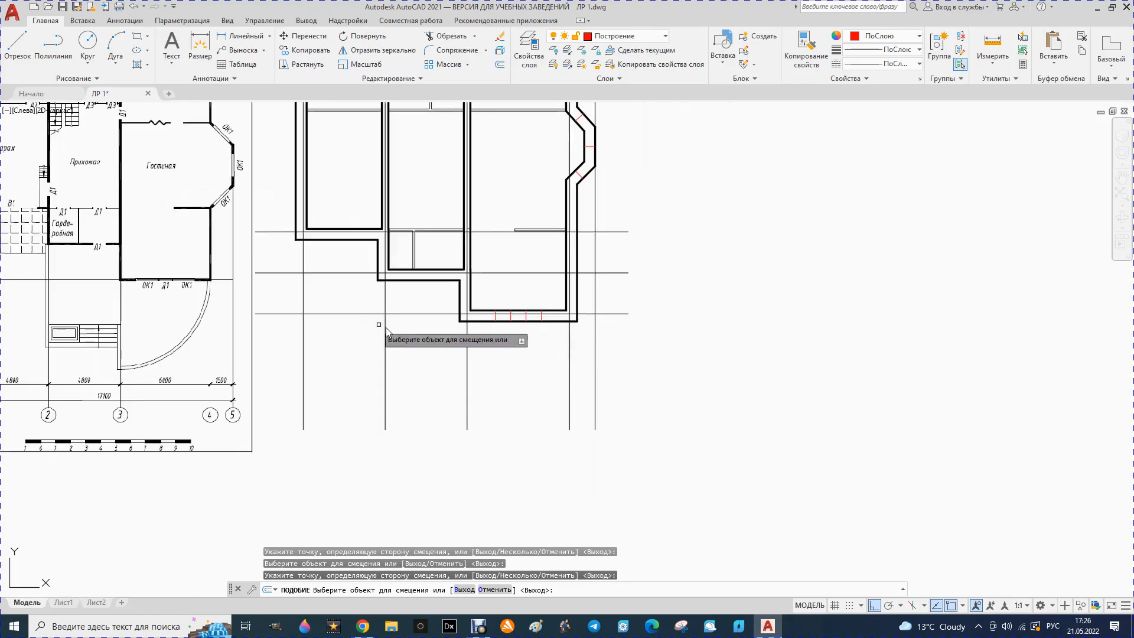
scroll(442, 327, "down", 1)
scroll(251, 284, "up", 4)
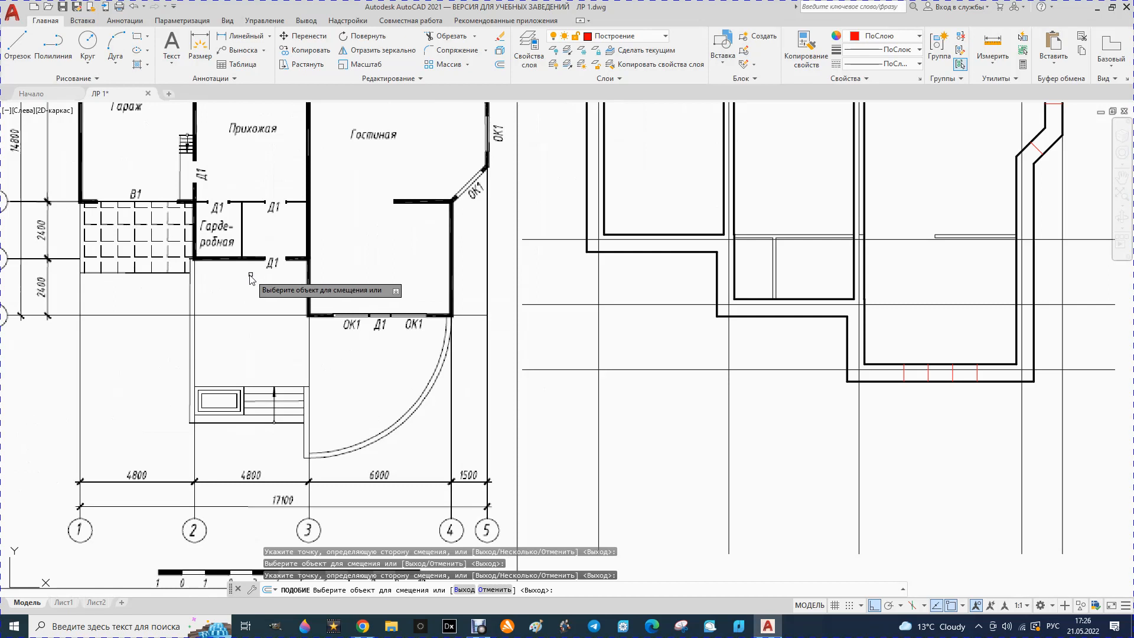
scroll(253, 283, "down", 2)
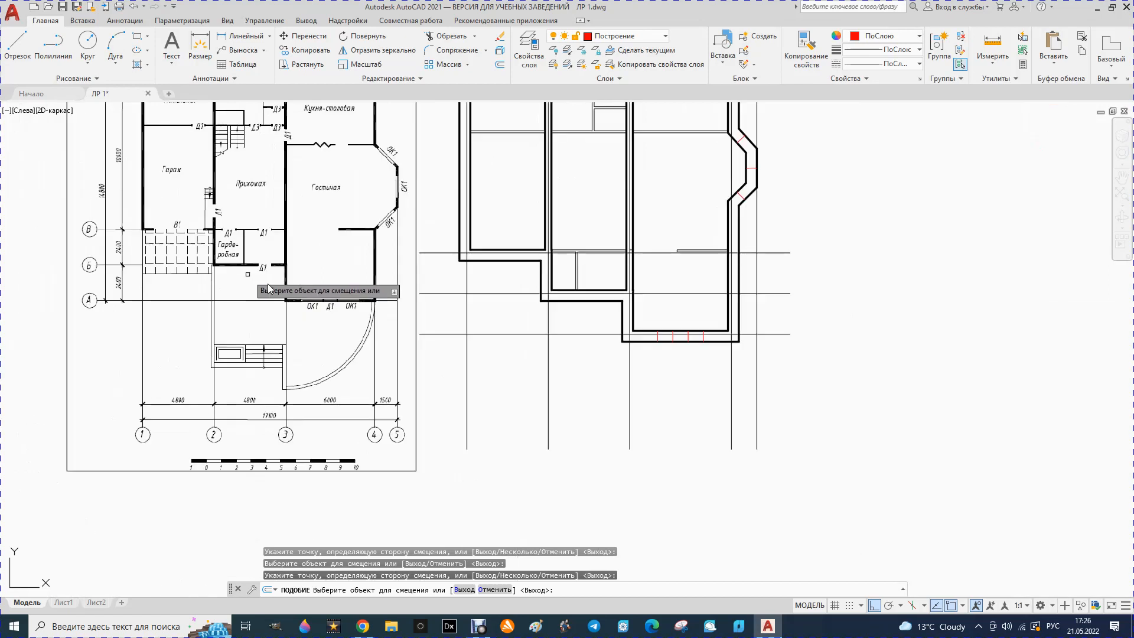
left_click(16, 46)
scroll(600, 295, "up", 4)
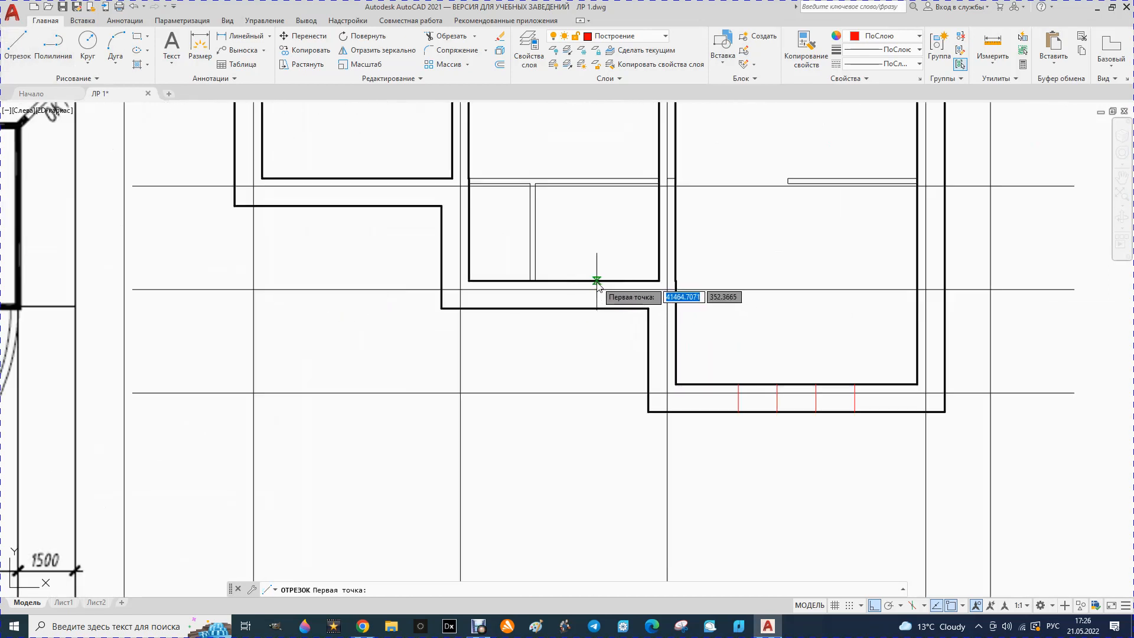
left_click(592, 280)
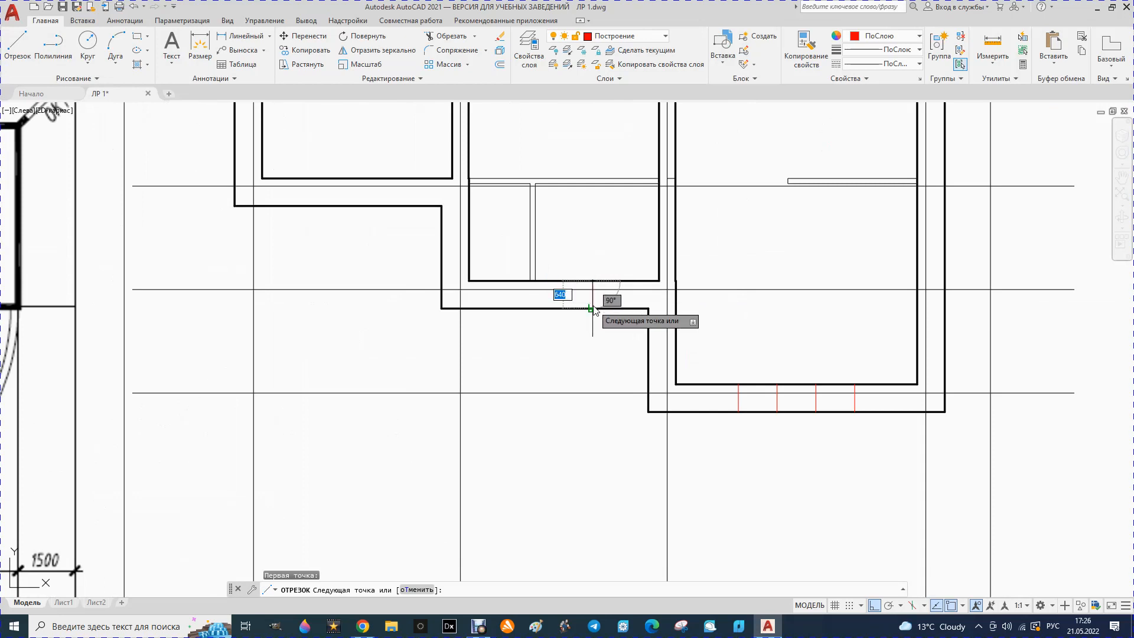
key("Escape")
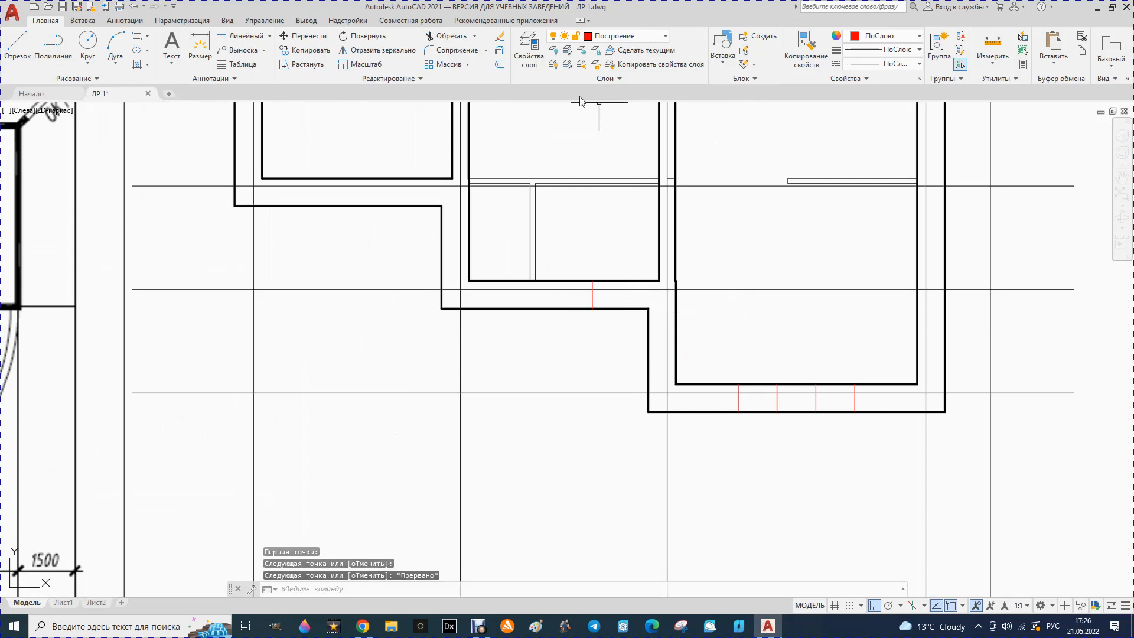
Offset the middle section's lower-wall construction line 450 to both sides, and delete the original middle line
left_click(499, 65)
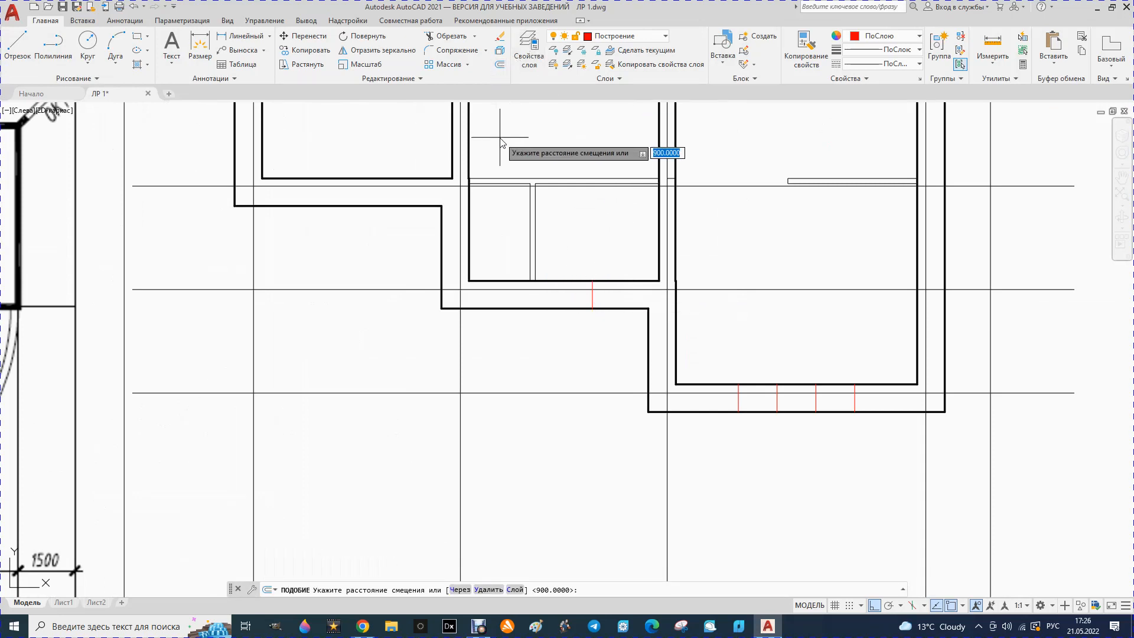
type("450")
key("Return")
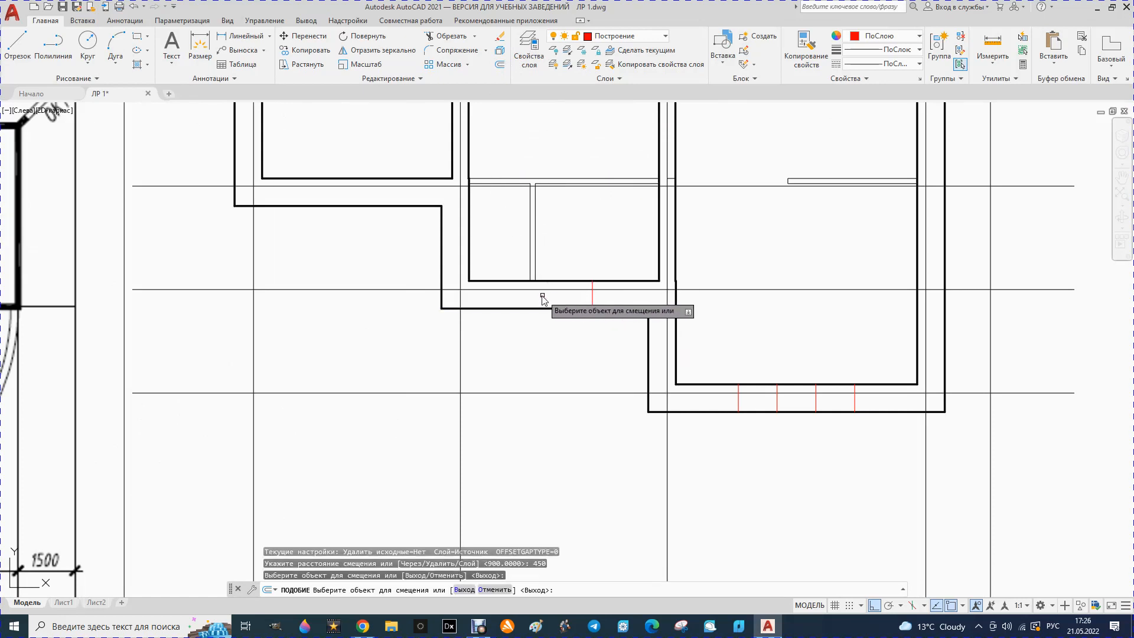
left_click(592, 302)
left_click(583, 297)
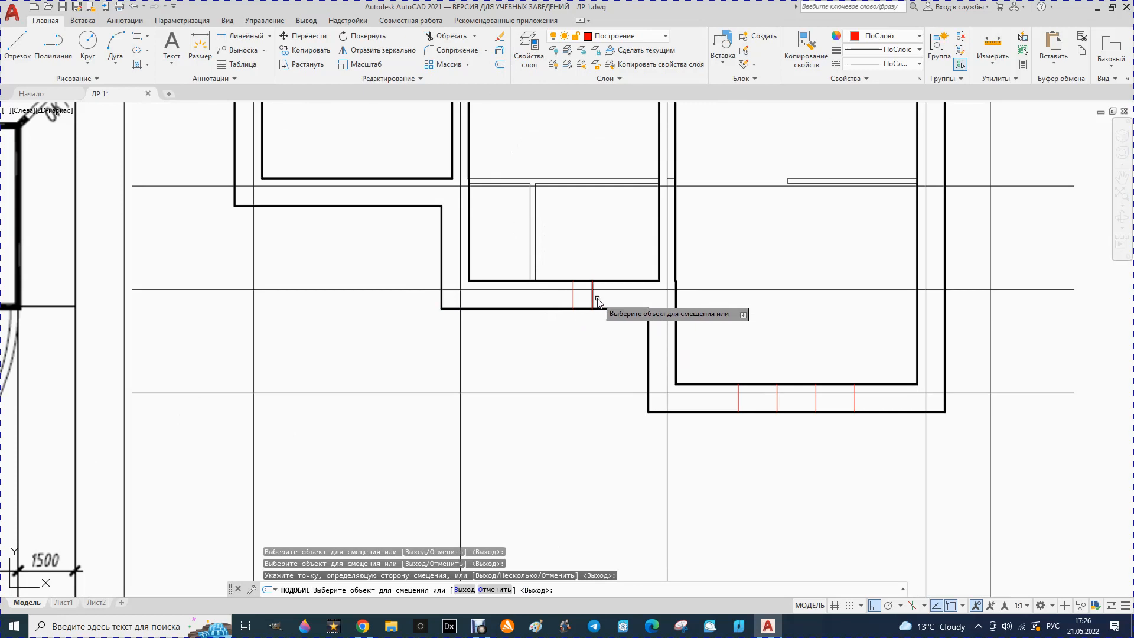
left_click(593, 302)
left_click(629, 304)
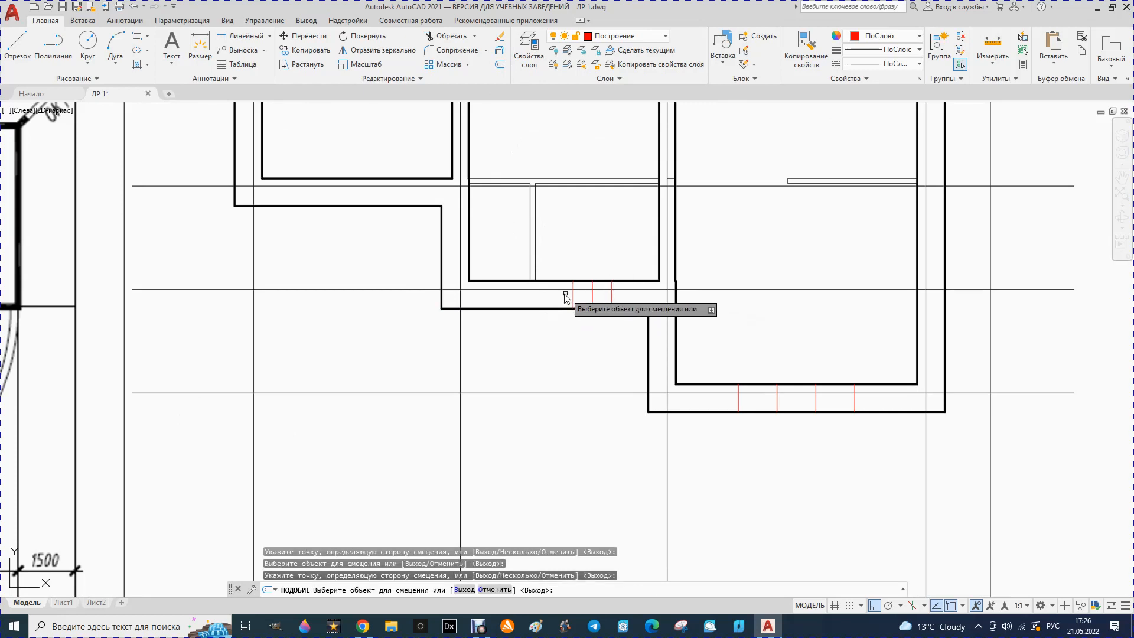
key("Escape")
left_click(593, 303)
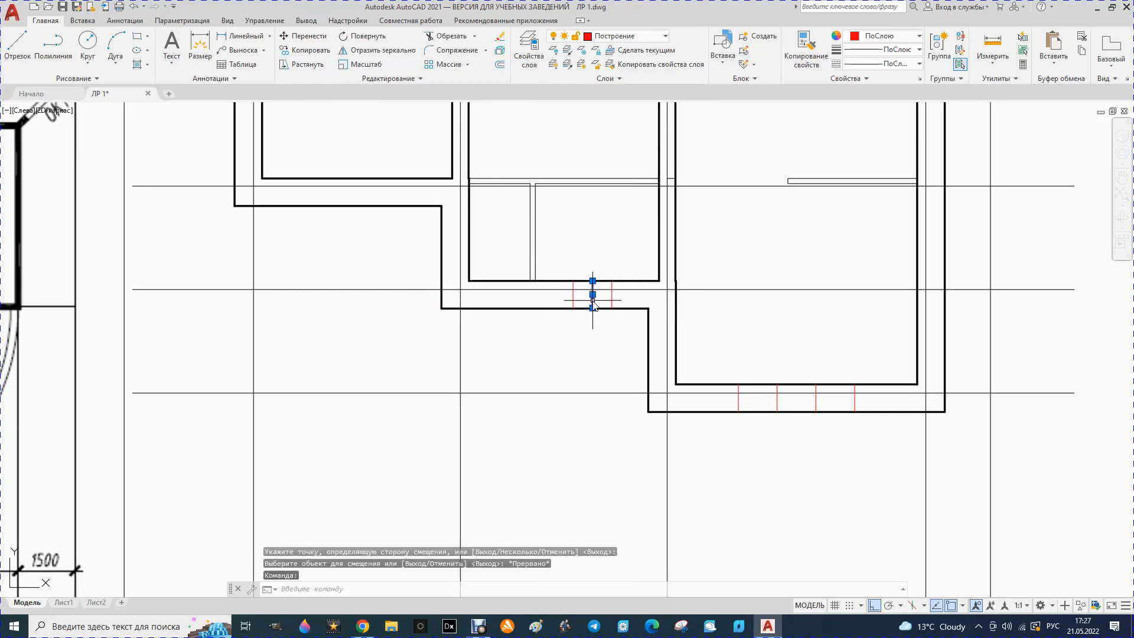
key("Delete")
Offset the construction line in the left room's upper outer wall 450 to both sides, and delete the original middle line
scroll(596, 305, "down", 4)
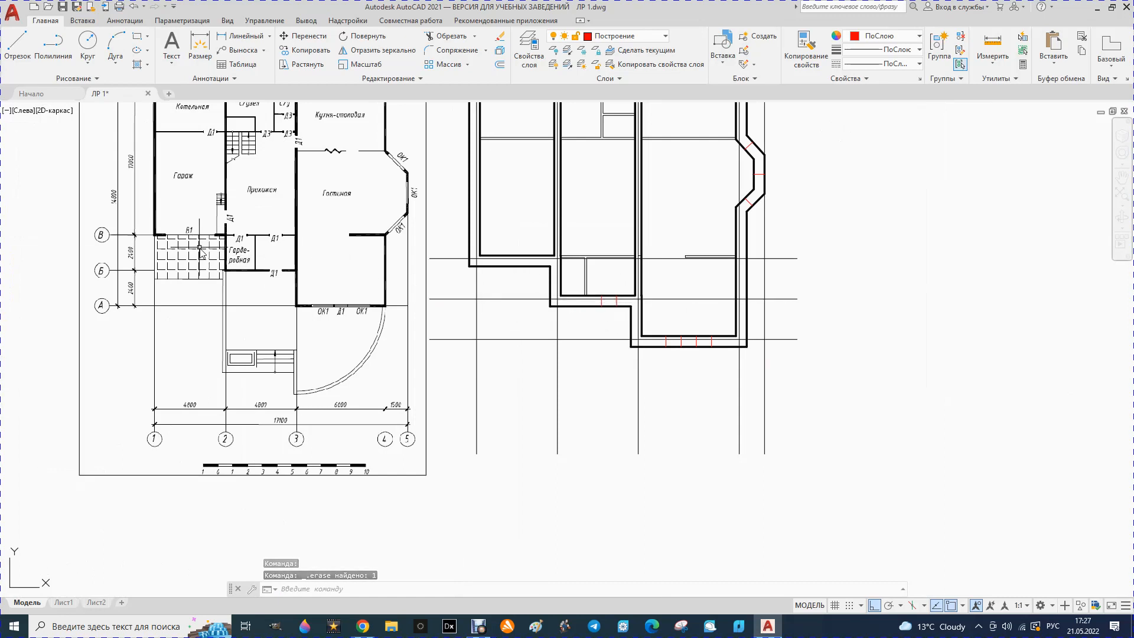
scroll(193, 251, "down", 2)
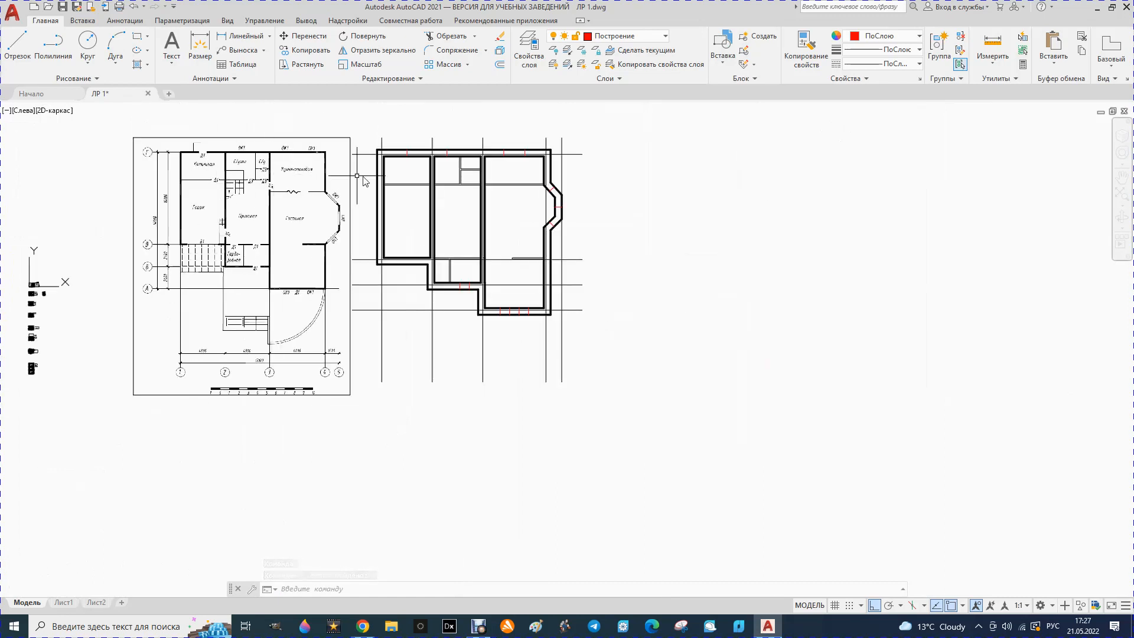
scroll(394, 159, "up", 5)
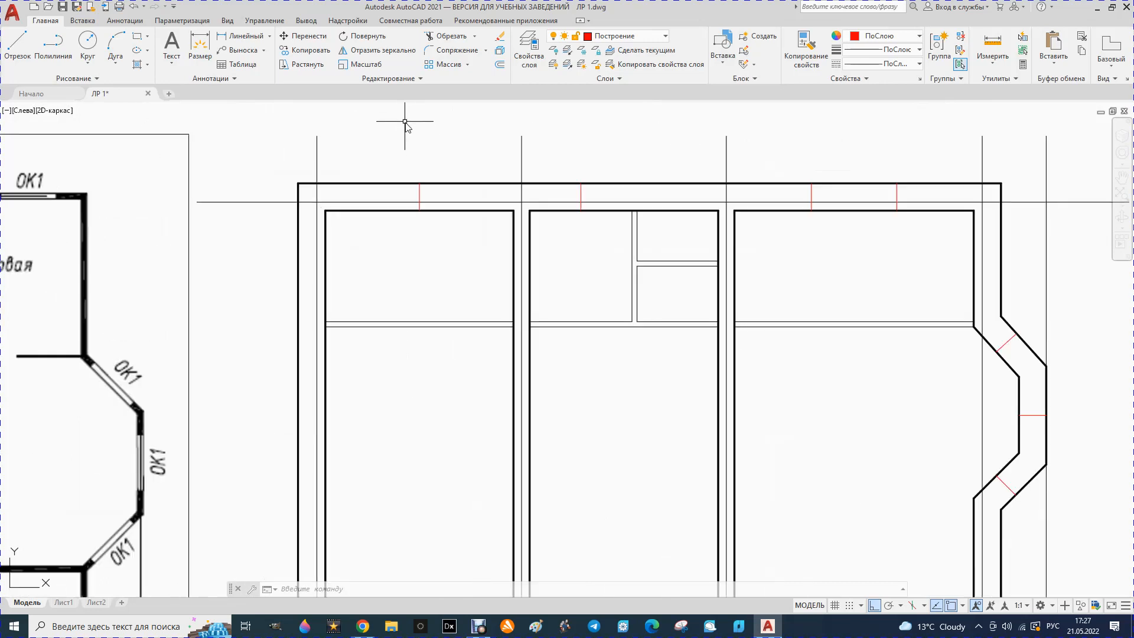
left_click(500, 65)
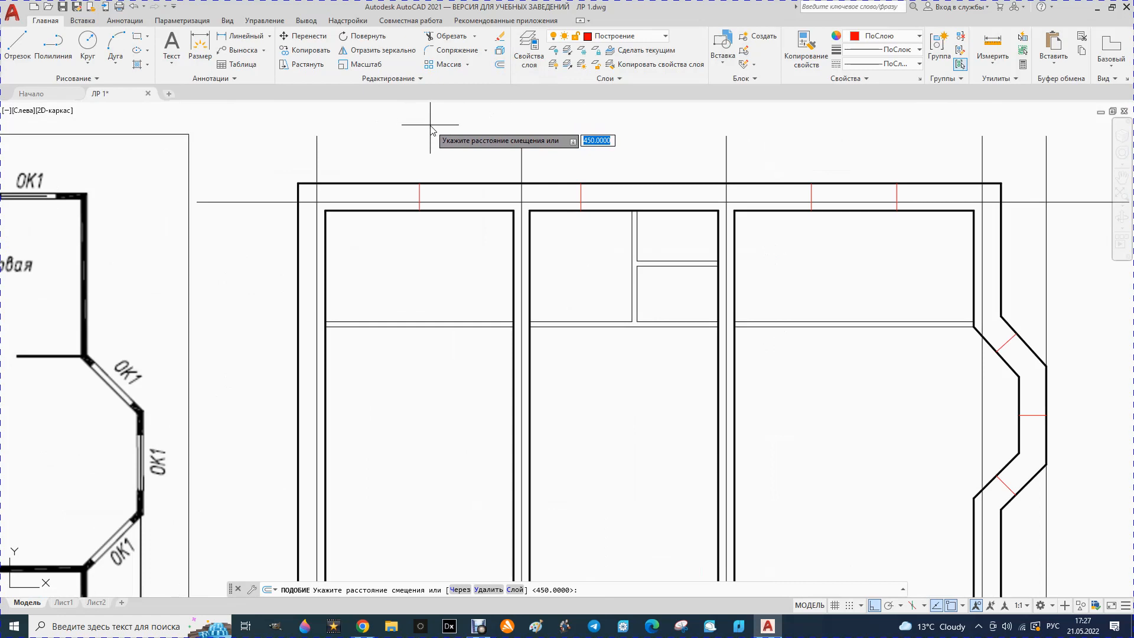
key("Return")
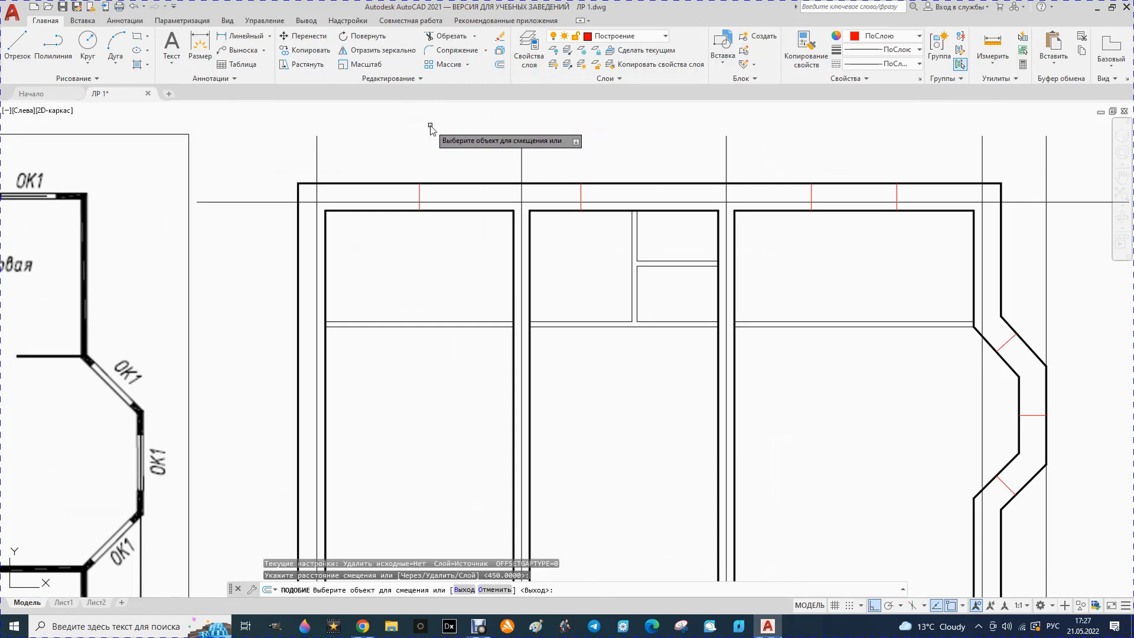
left_click(420, 200)
left_click(363, 190)
left_click(419, 194)
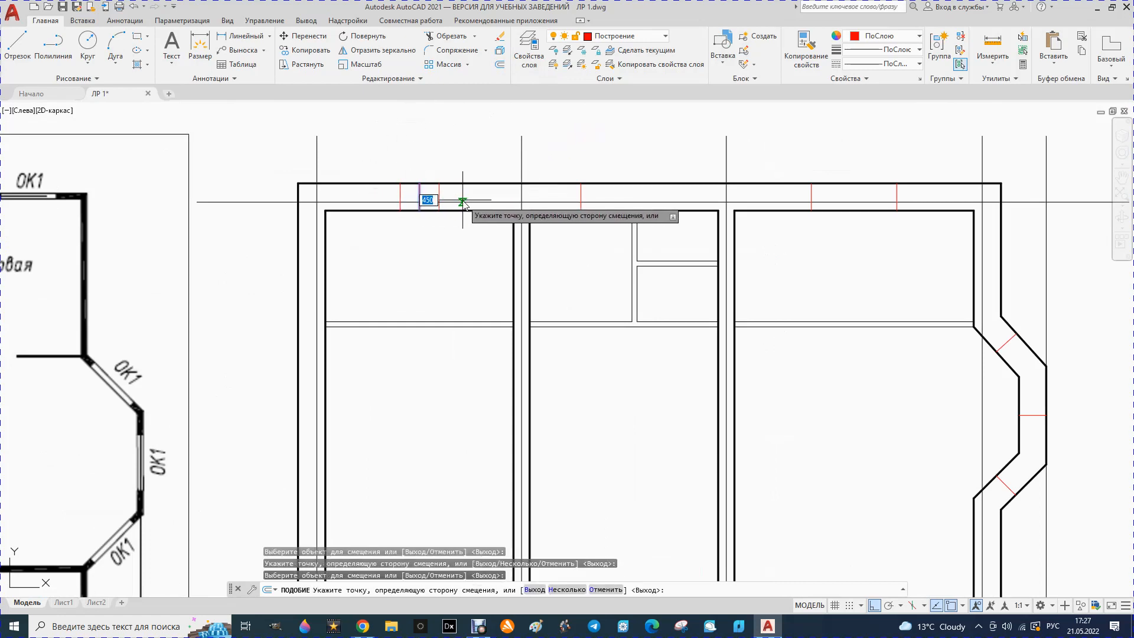
left_click(443, 199)
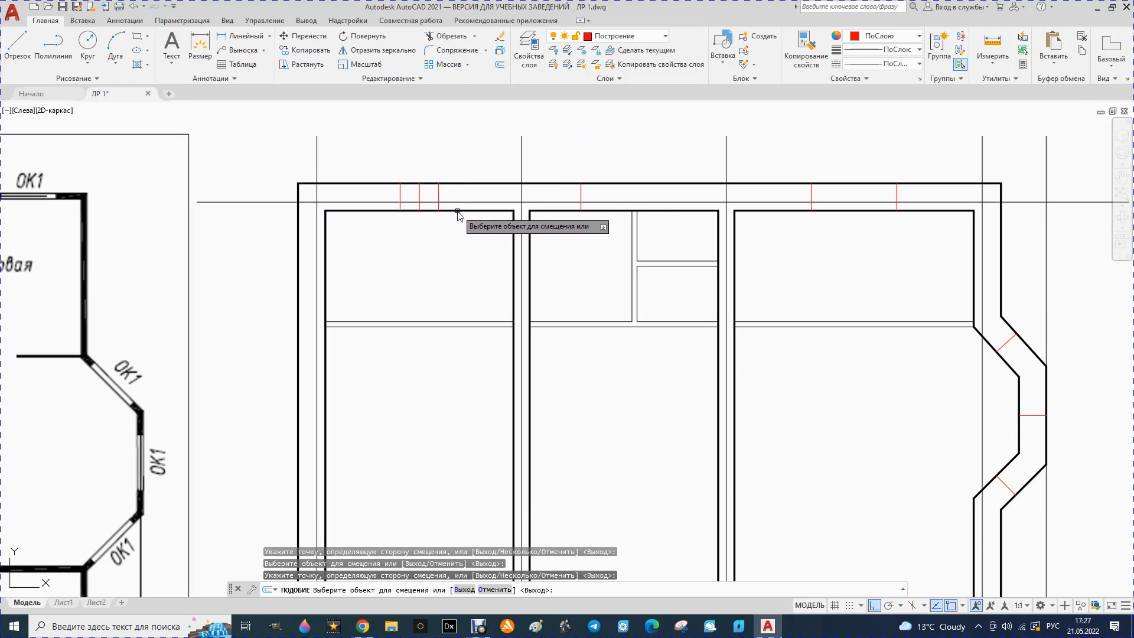
key("Escape")
left_click(421, 196)
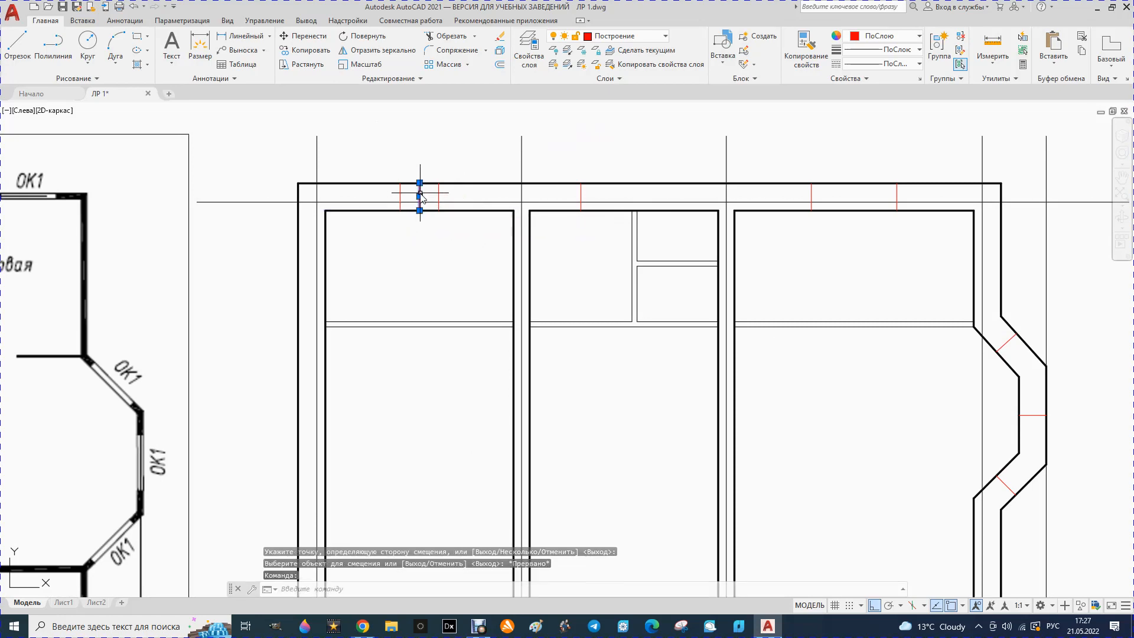
key("Delete")
Draw a short vertical construction line across the left room's lower outer wall at the outer line's midpoint
scroll(420, 236, "down", 4)
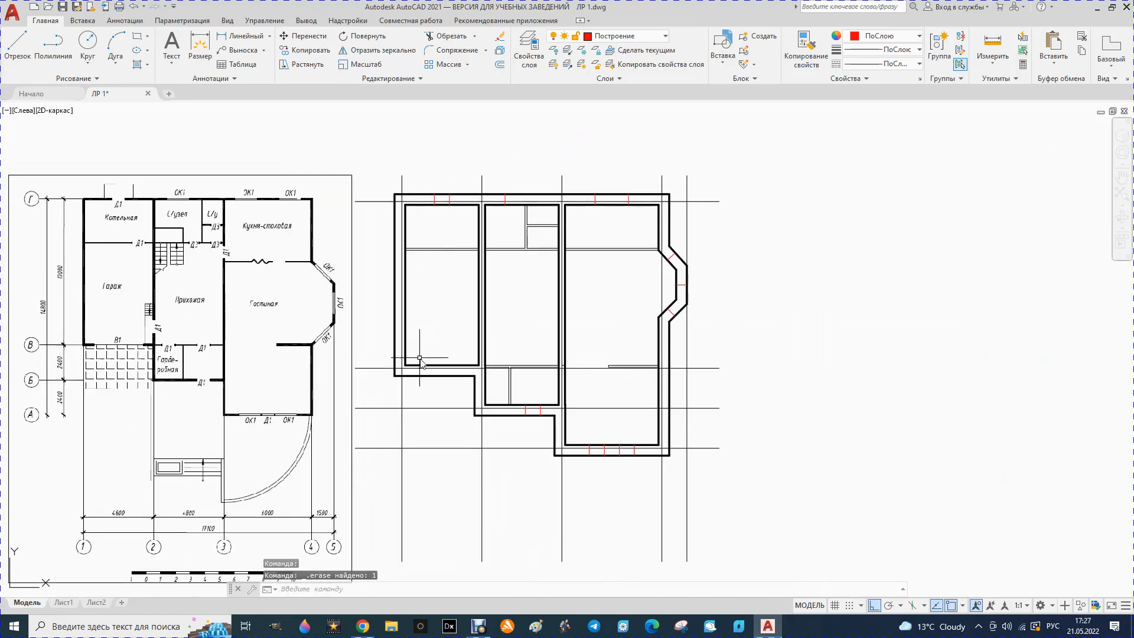
scroll(434, 406, "up", 2)
scroll(437, 378, "down", 2)
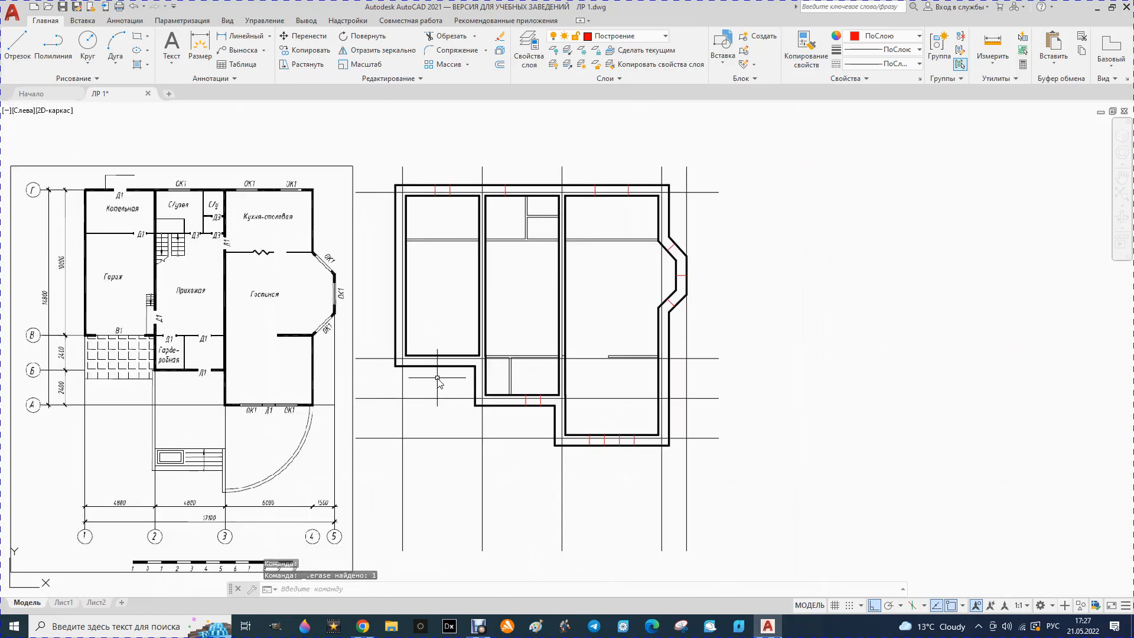
scroll(434, 380, "up", 2)
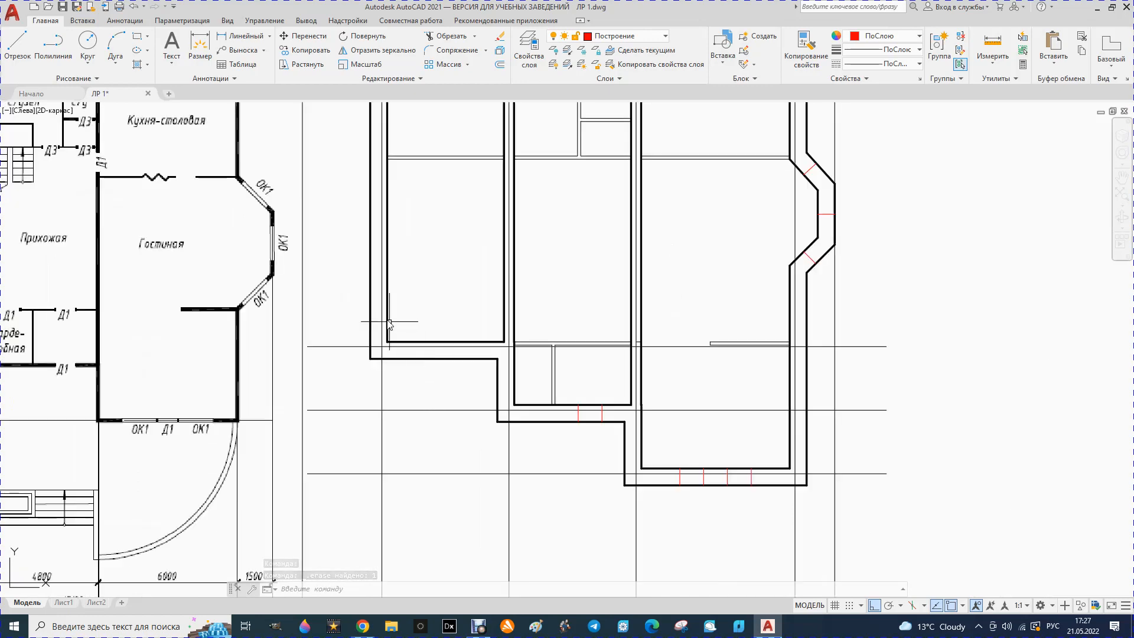
scroll(436, 264, "down", 2)
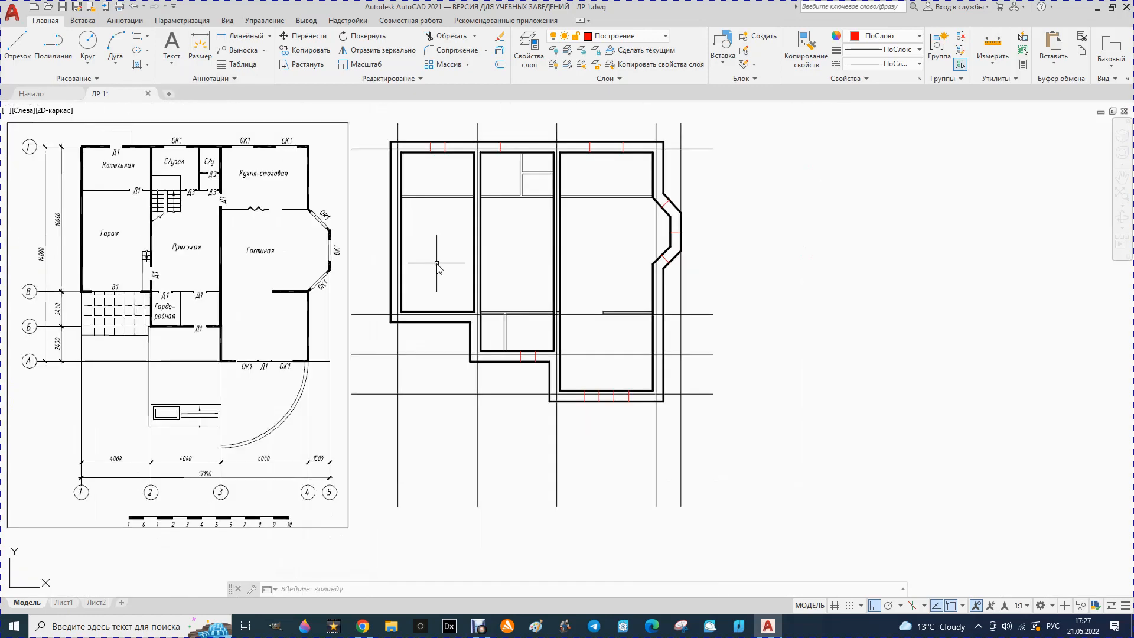
left_click(17, 44)
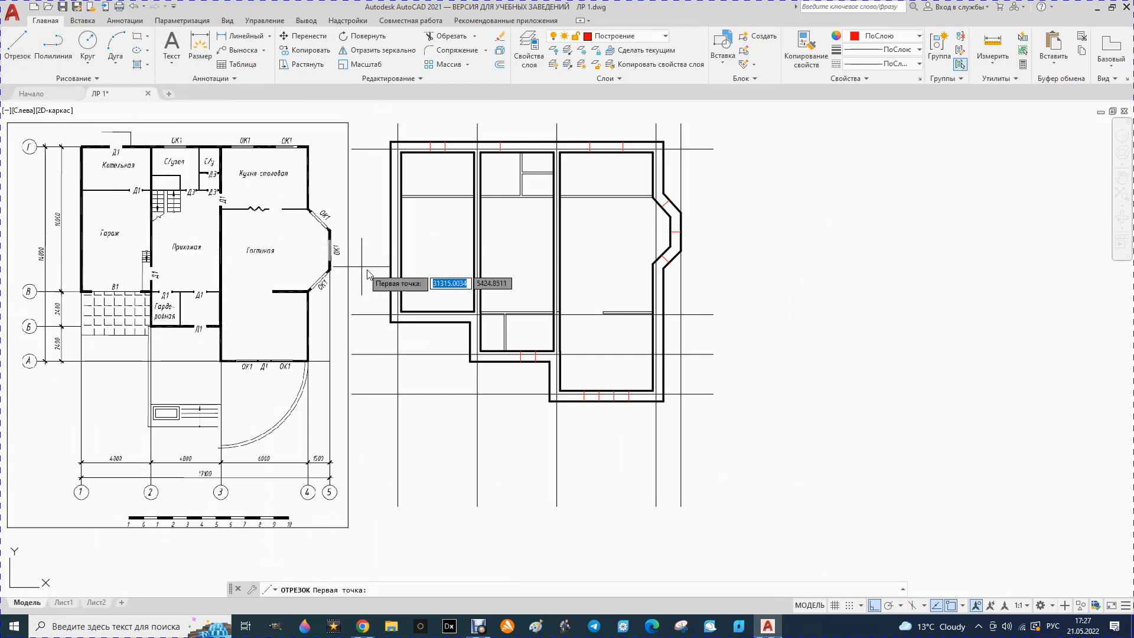
scroll(431, 328, "up", 4)
left_click(428, 312)
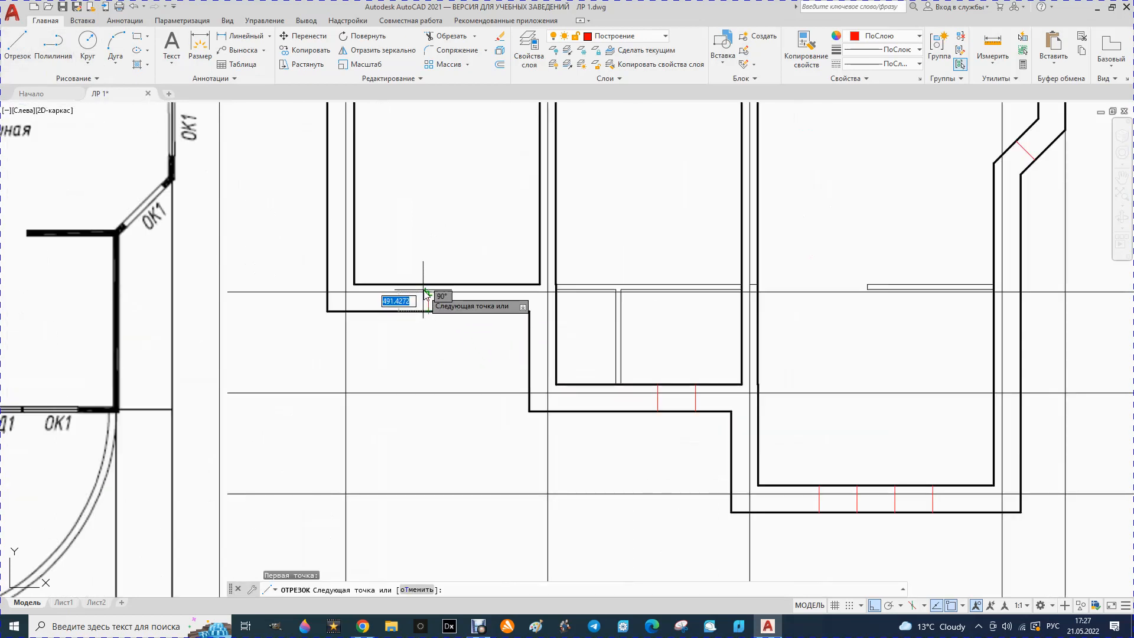
key("Escape")
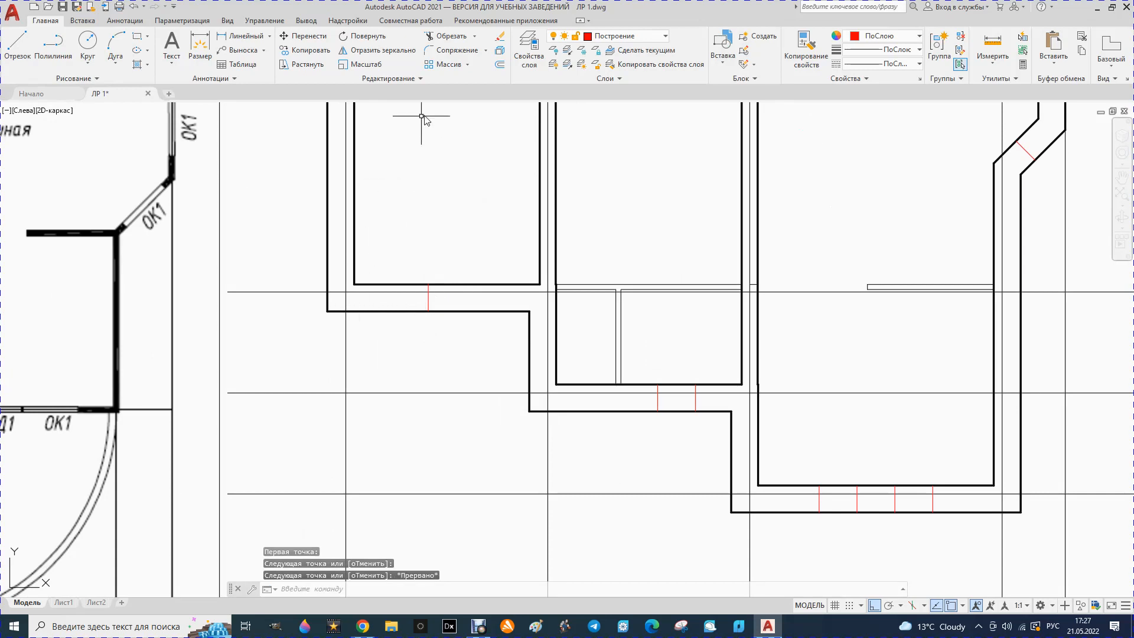
Offset the left room's lower-wall construction line 1500 to both sides
left_click(499, 66)
type("1500")
key("Return")
left_click(429, 305)
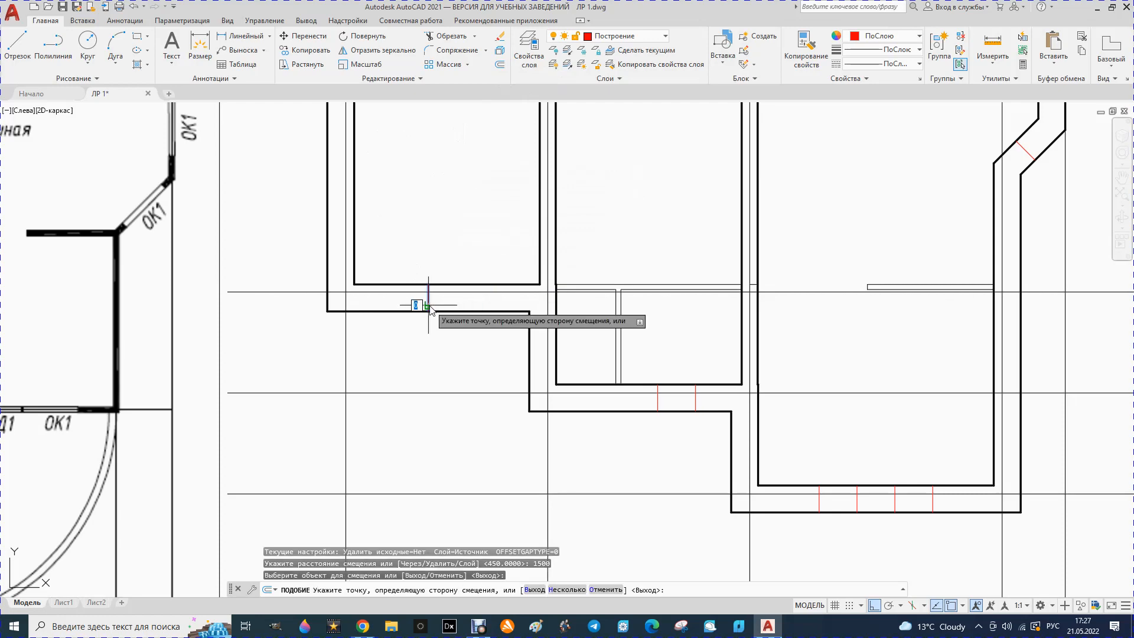
left_click(385, 305)
left_click(428, 305)
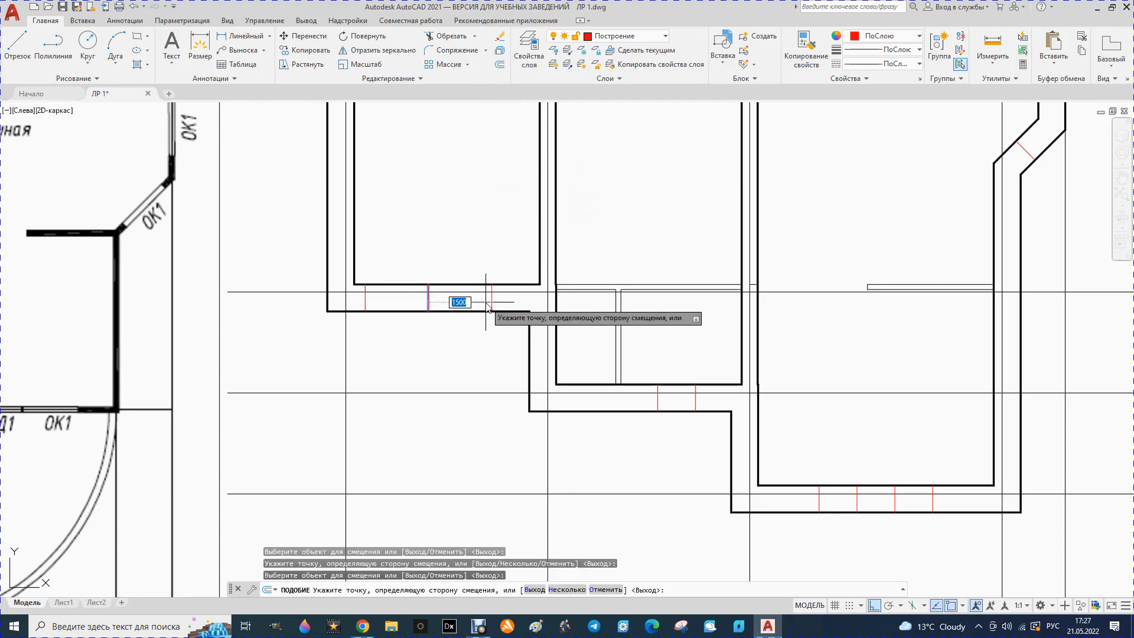
left_click(488, 306)
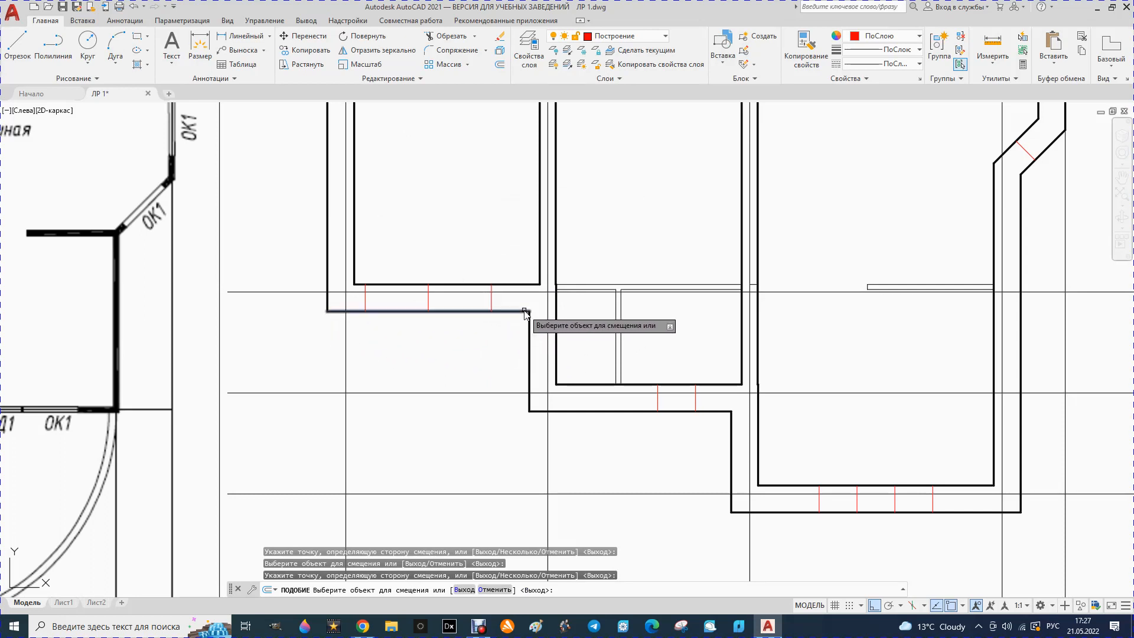
Delete the original middle construction line in the left room's lower outer wall
key("Escape")
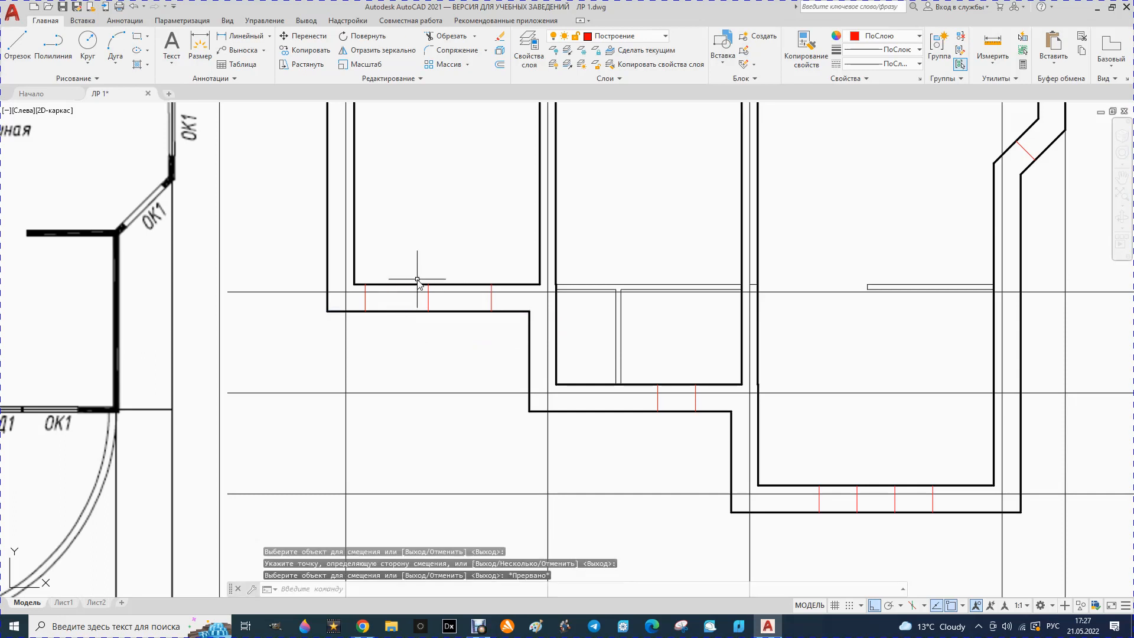
left_click(430, 303)
key("Delete")
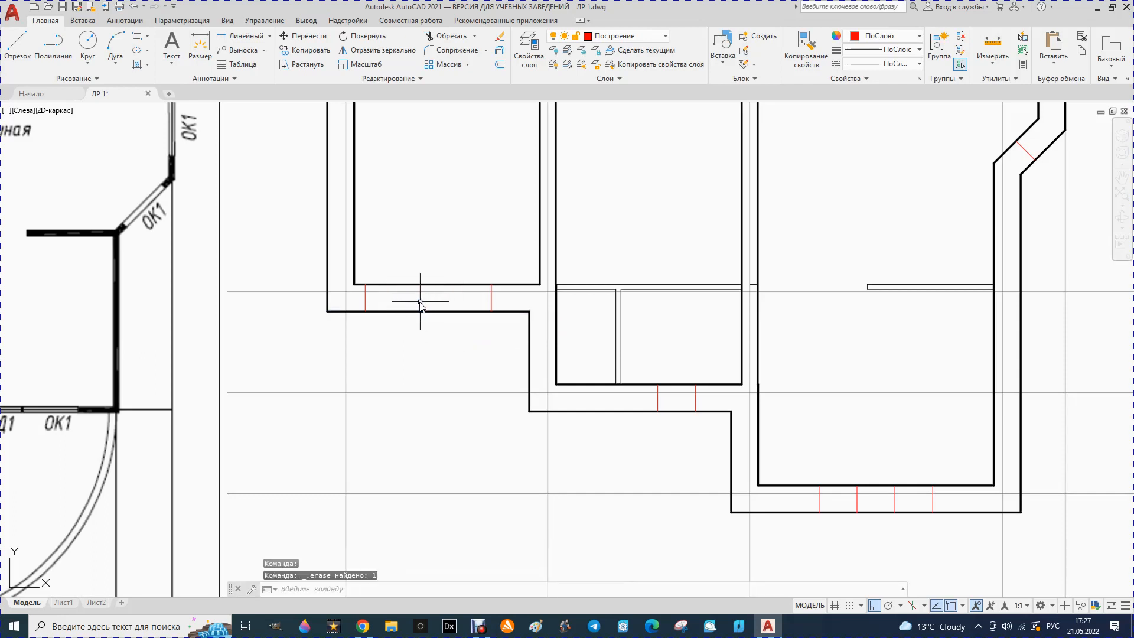
Trim both wall lines between the two construction lines in the left room's upper outer wall to cut the door opening
scroll(385, 327, "down", 4)
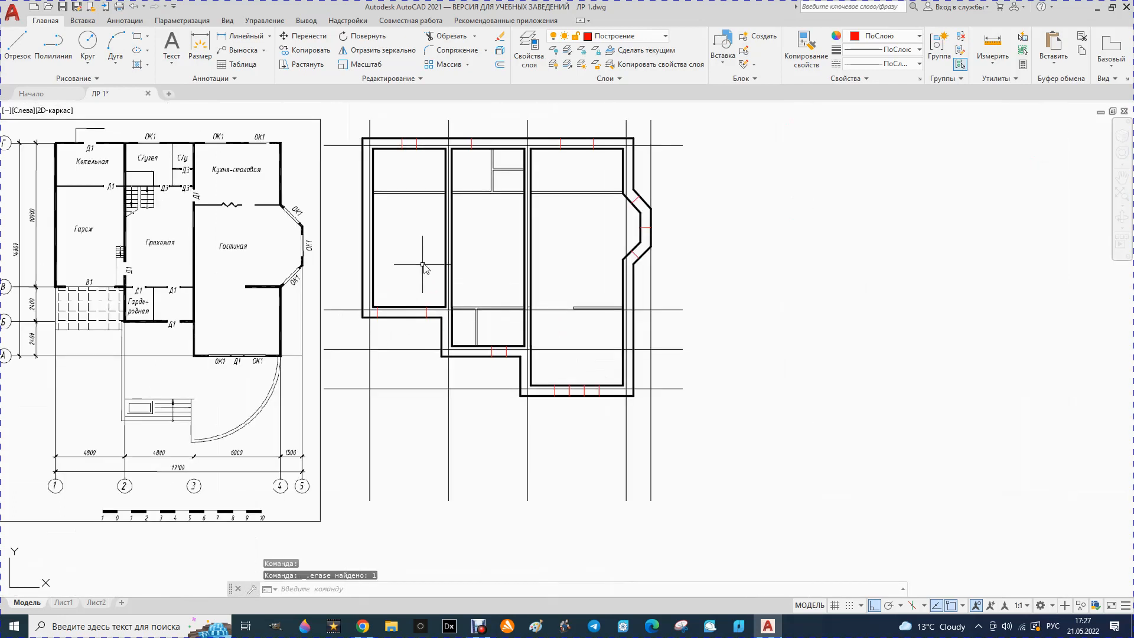
scroll(381, 103, "up", 2)
scroll(389, 133, "up", 2)
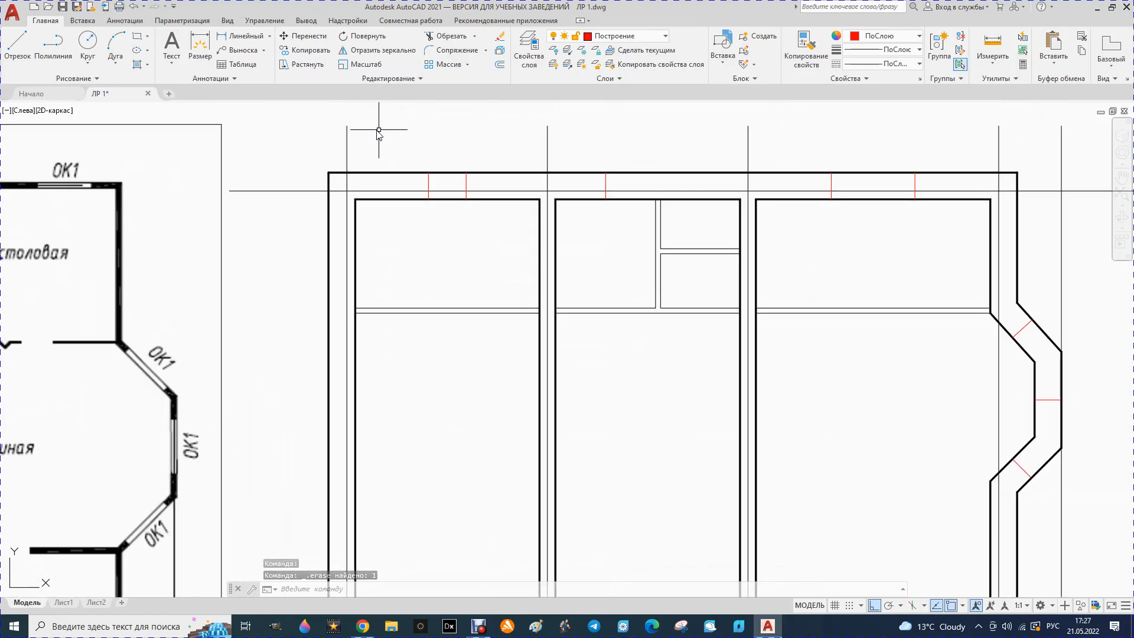
left_click(455, 42)
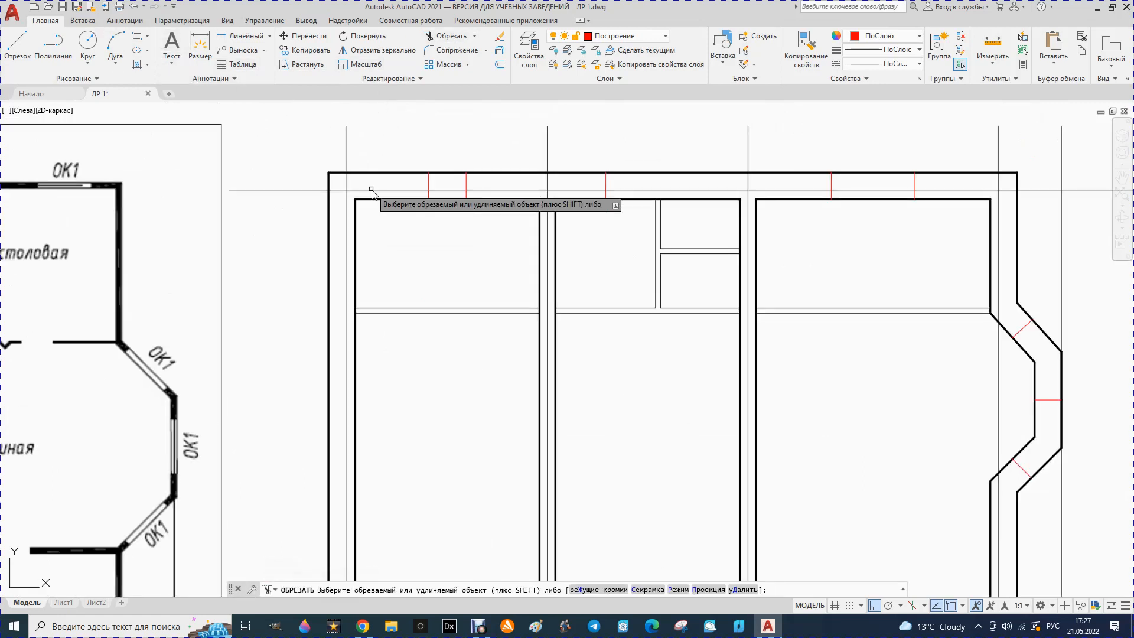
left_click(448, 173)
left_click(445, 199)
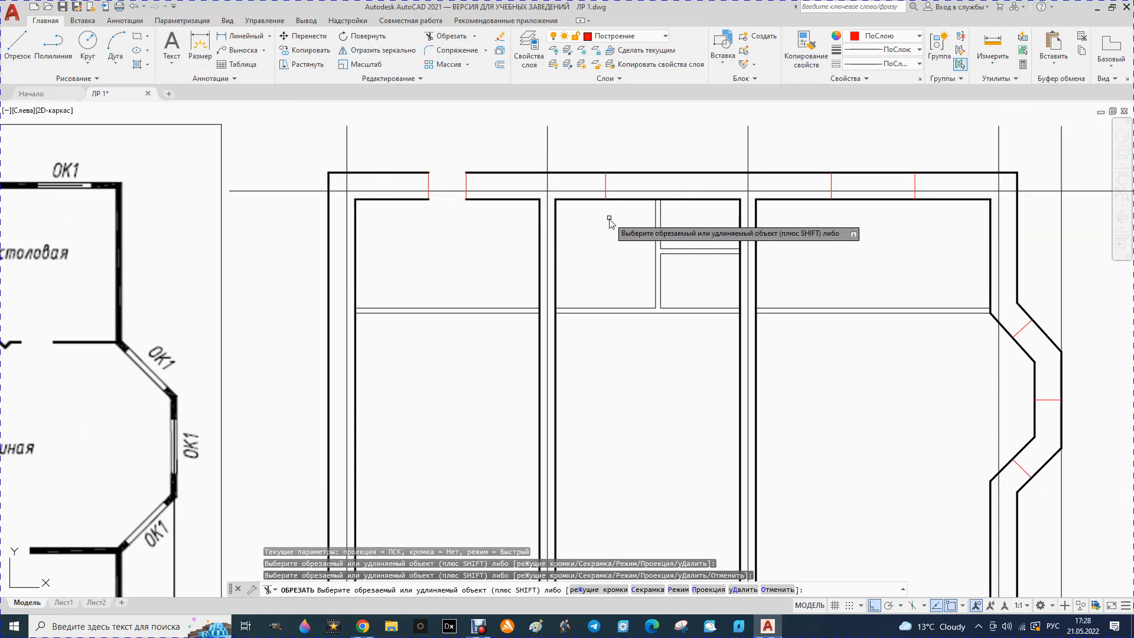
scroll(550, 218, "down", 2)
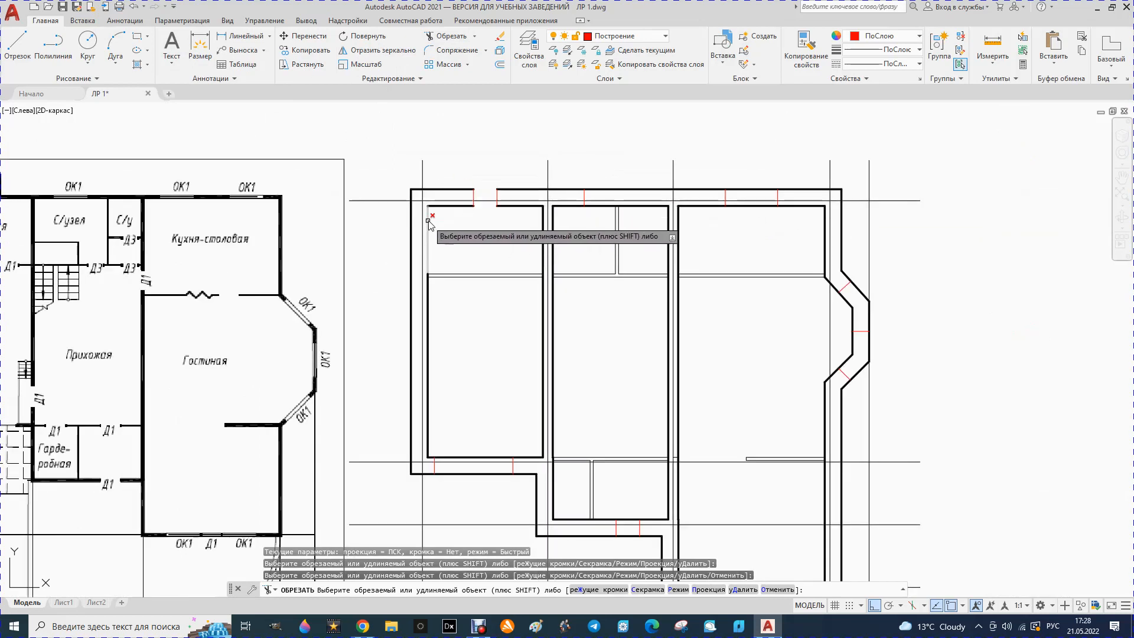
key("Escape")
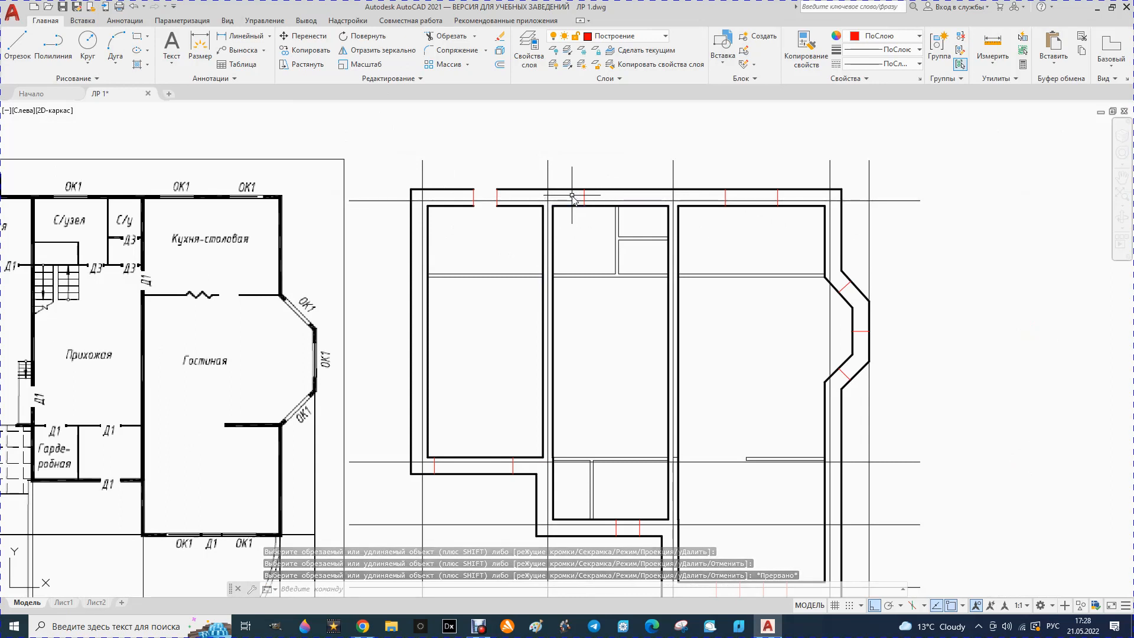
Offset the construction line in the middle section's upper outer wall 750 to both sides
scroll(581, 191, "up", 2)
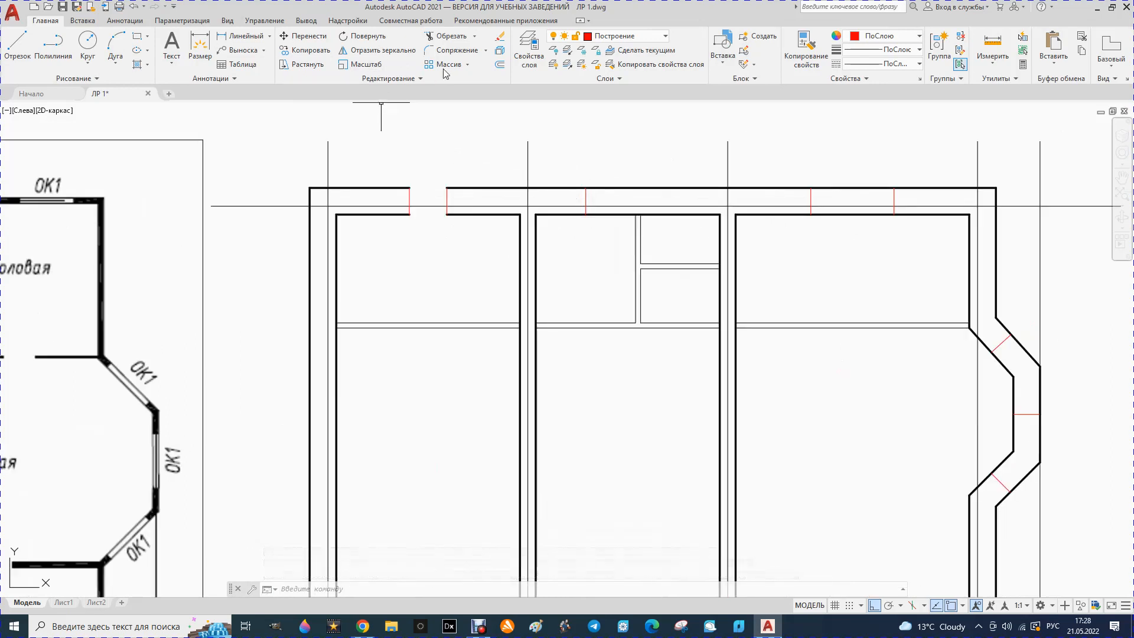
left_click(500, 66)
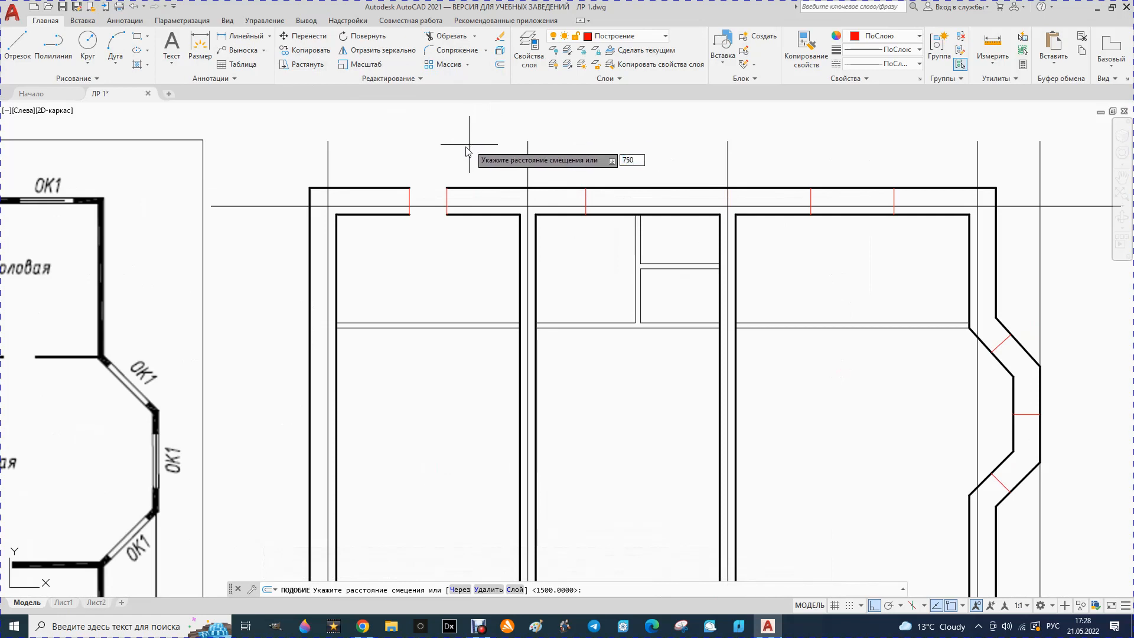
type("750")
key("Return")
left_click(586, 194)
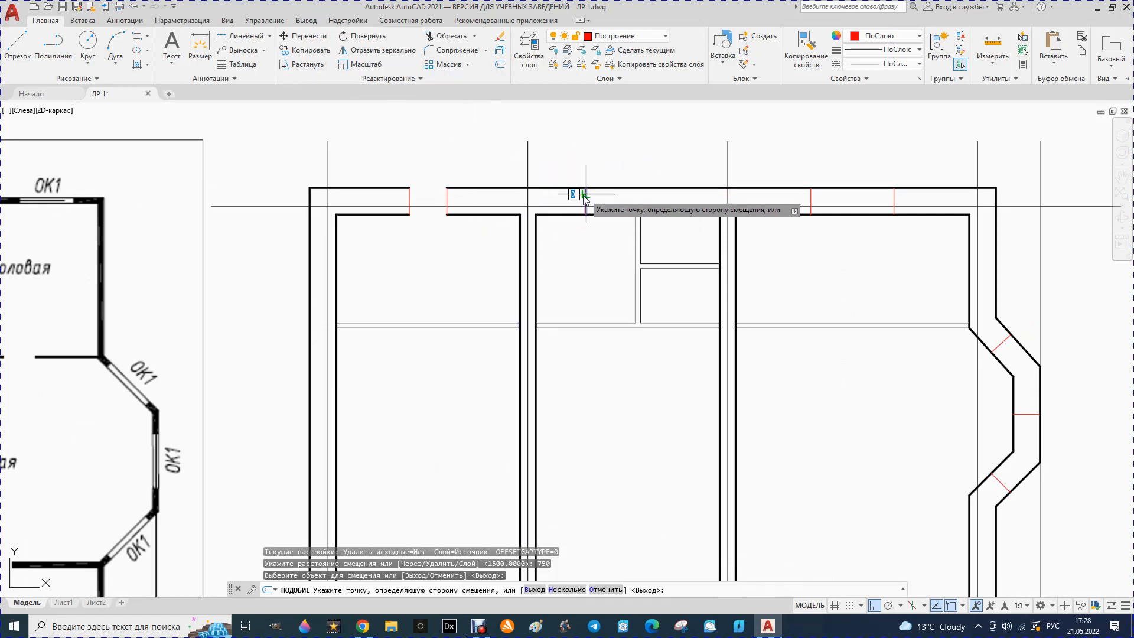
left_click(557, 196)
left_click(586, 195)
left_click(616, 193)
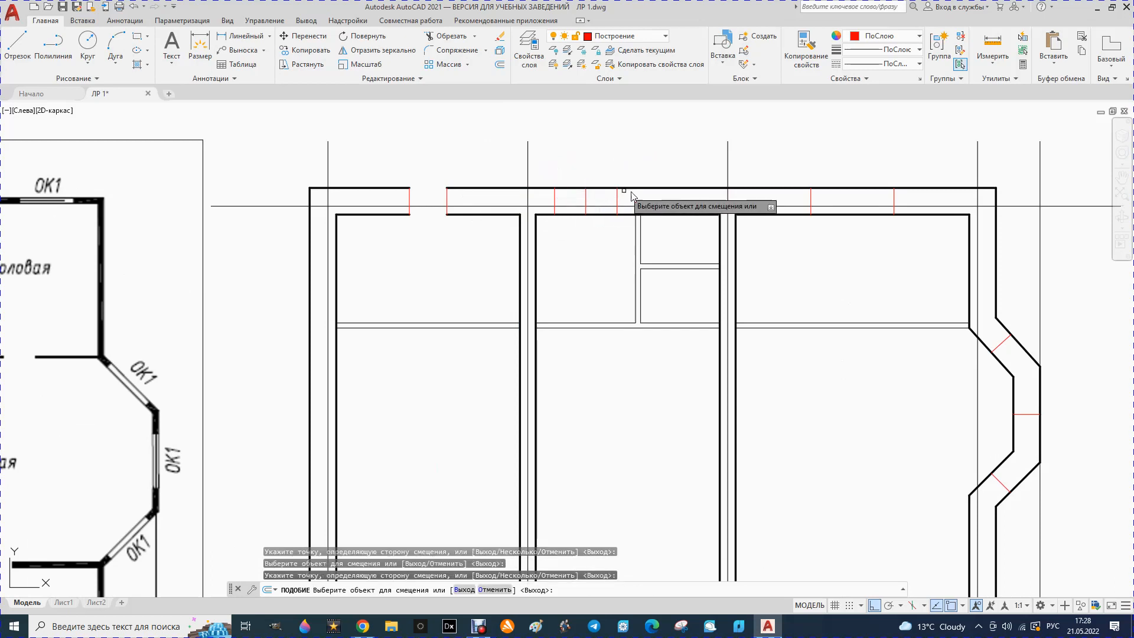
Offset each of the two construction lines in the right room's upper outer wall 750 to both sides
left_click(811, 199)
left_click(795, 195)
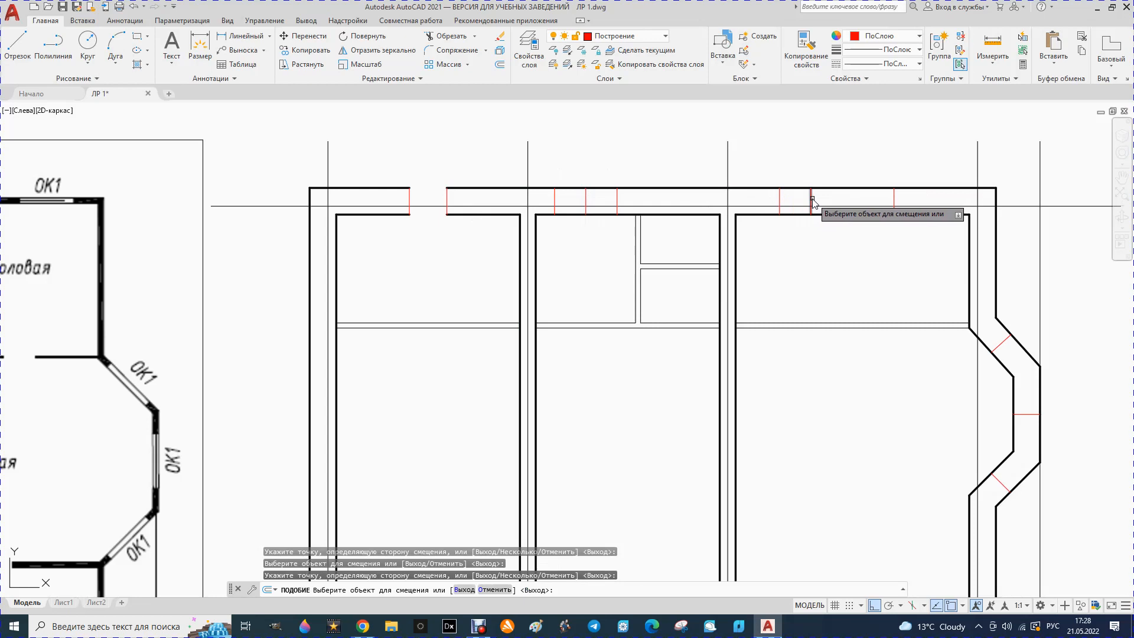
left_click(812, 201)
left_click(851, 195)
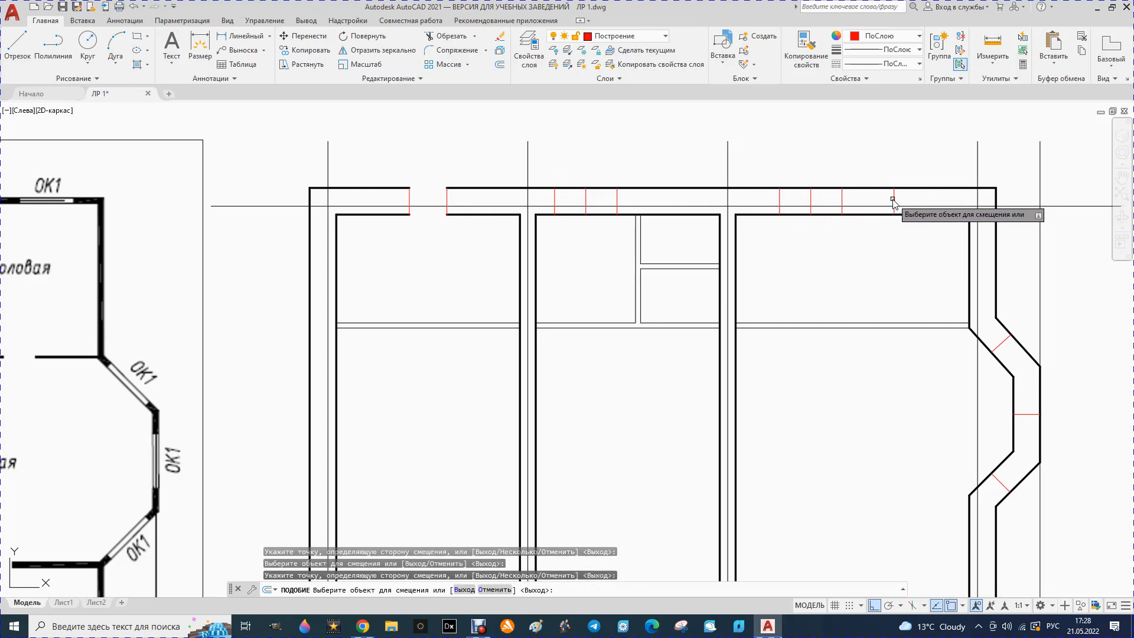
left_click(894, 201)
left_click(874, 185)
left_click(894, 201)
left_click(922, 197)
key("Escape")
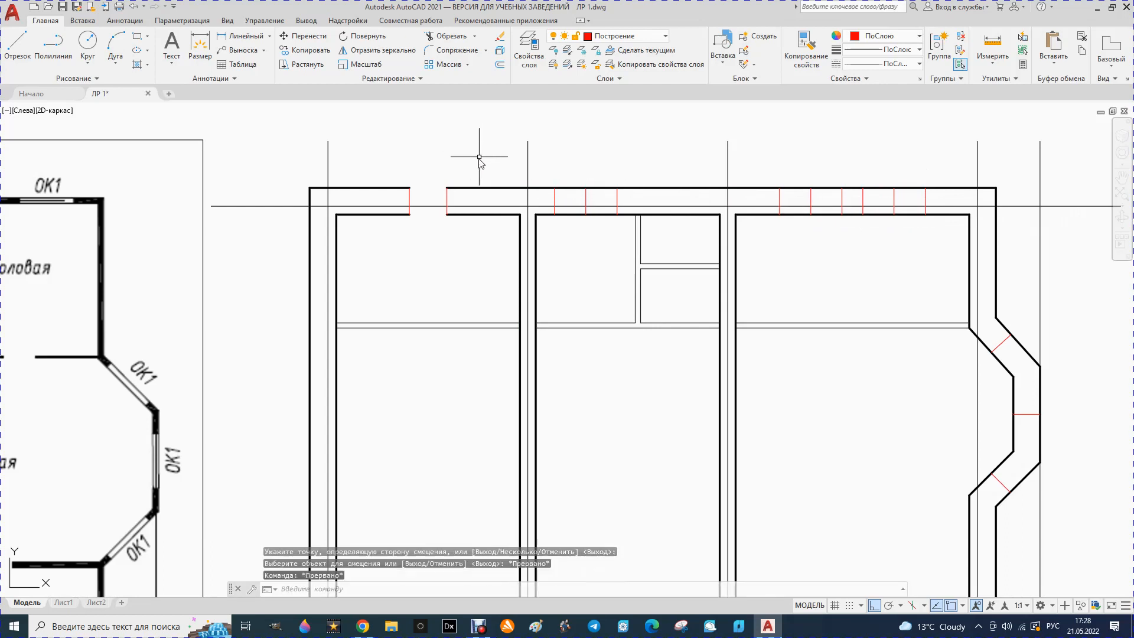
Delete the three original middle construction lines of the window openings in the middle and right sections' upper outer wall
left_click(585, 200)
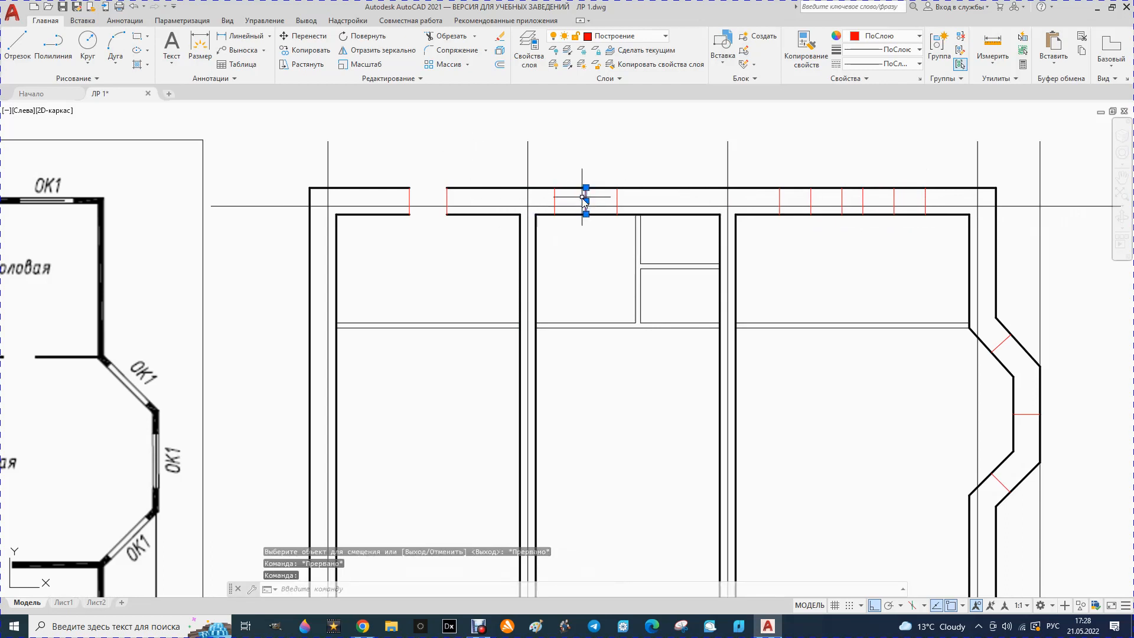
key("Delete")
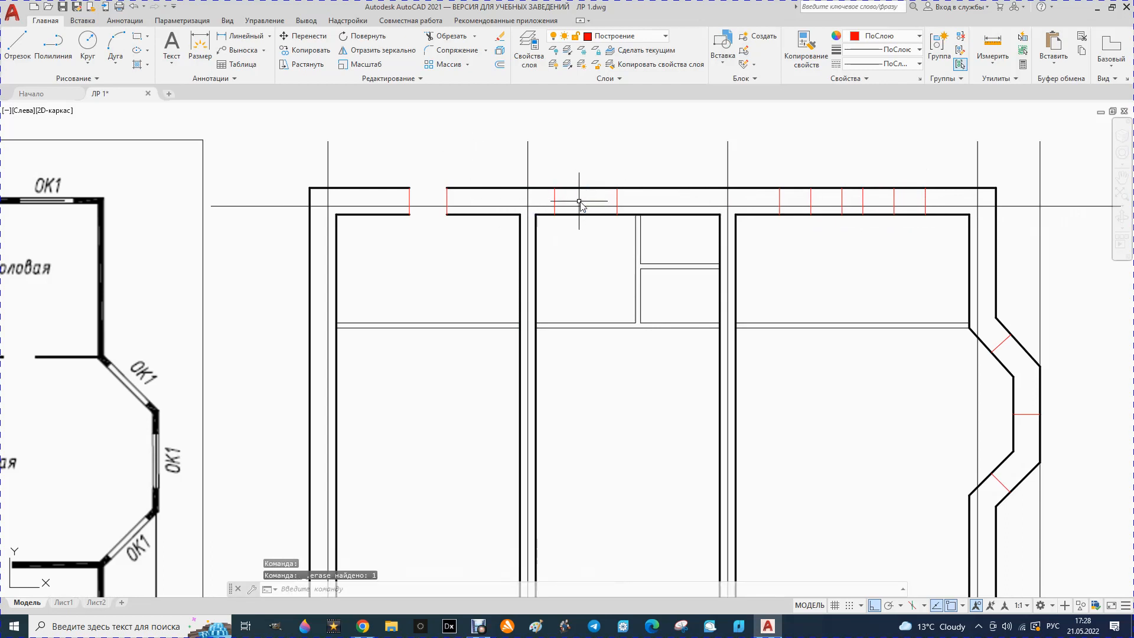
left_click(814, 199)
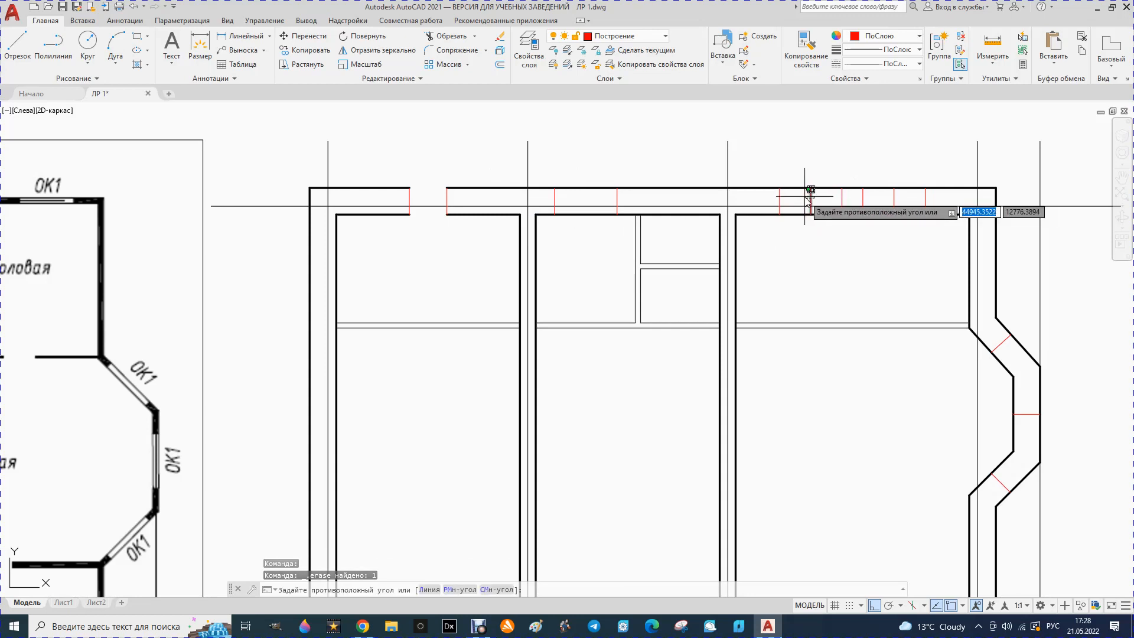
left_click(896, 204)
Try to offset the construction line in the bay's upper diagonal wall 750 to both sides and examine the fit
scroll(768, 225, "down", 2)
scroll(941, 301, "up", 4)
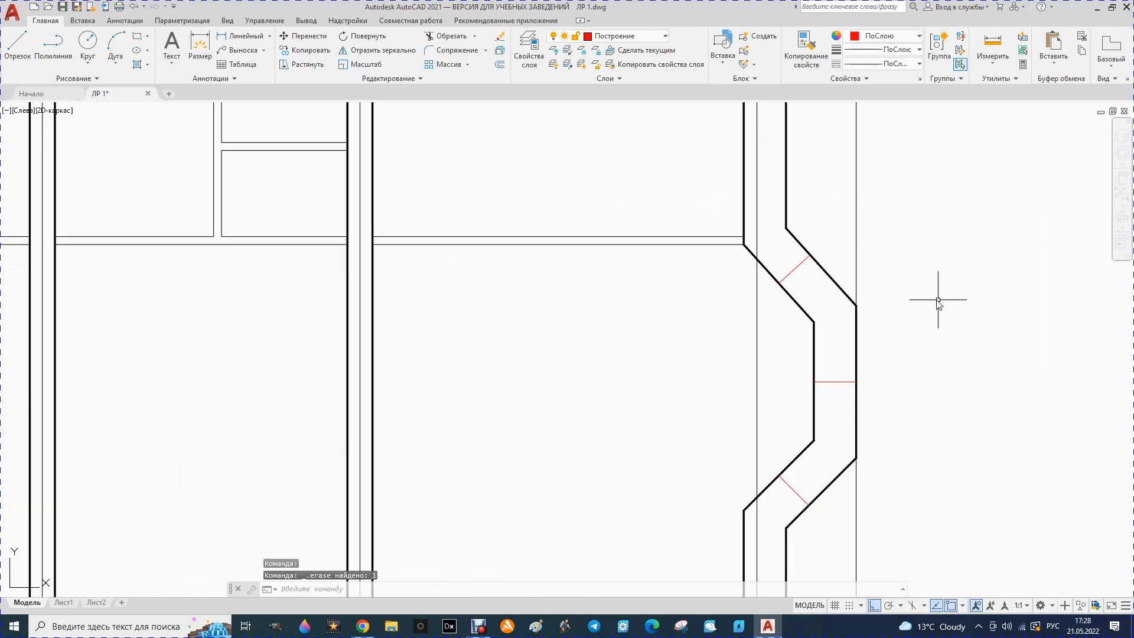
left_click(500, 66)
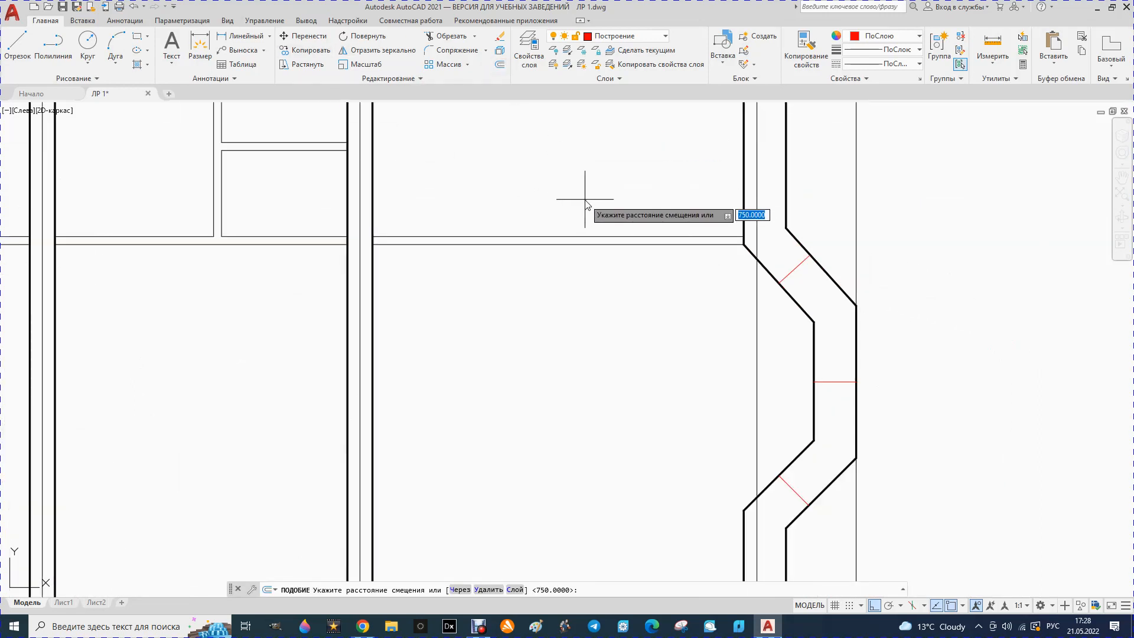
key("Return")
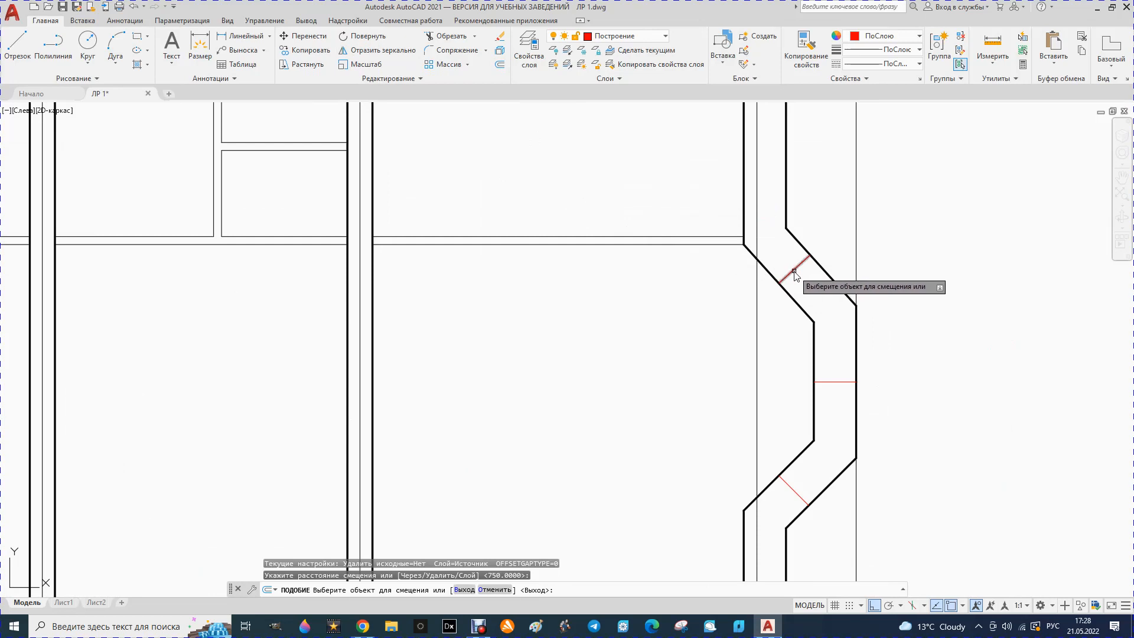
left_click(795, 276)
left_click(760, 247)
left_click(793, 273)
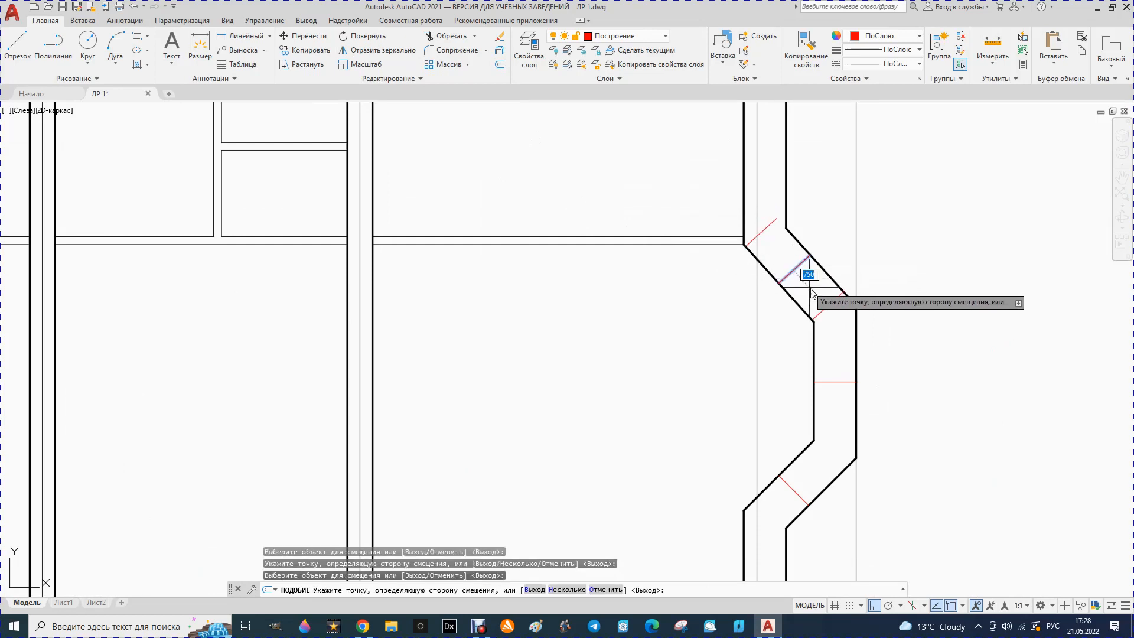
left_click(813, 295)
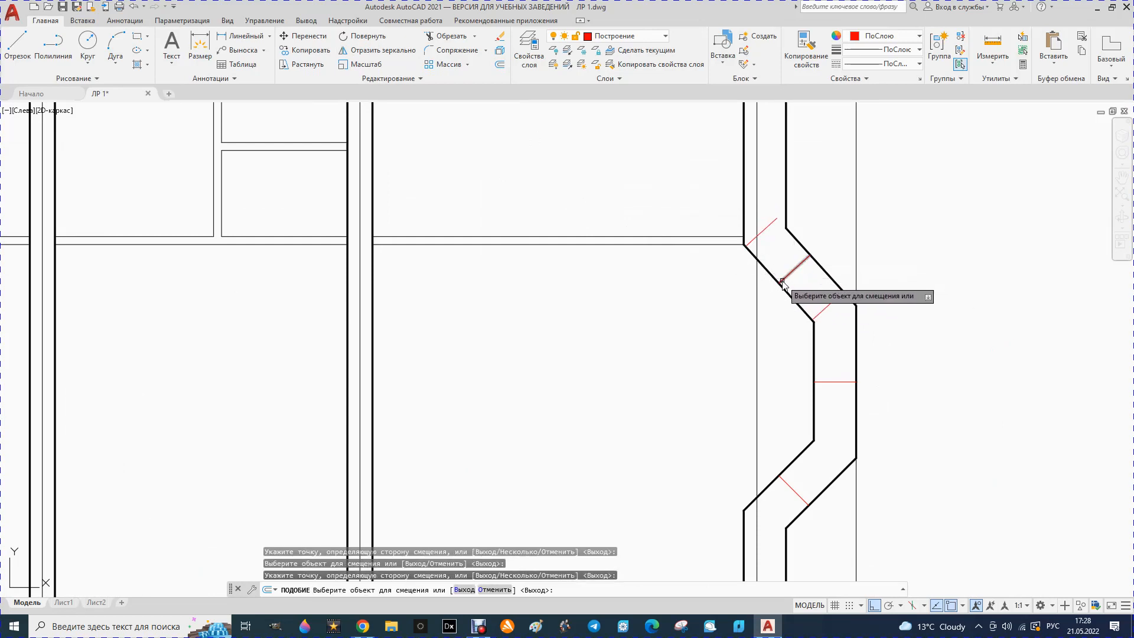
scroll(777, 278, "down", 2)
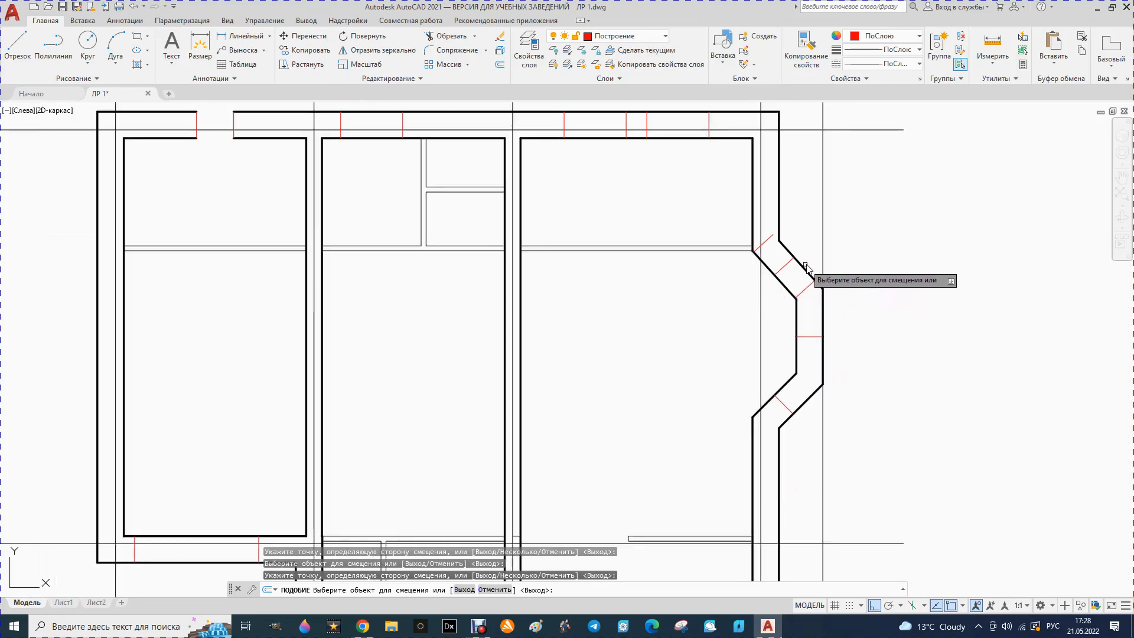
scroll(804, 266, "up", 1)
scroll(759, 258, "up", 1)
scroll(618, 253, "up", 1)
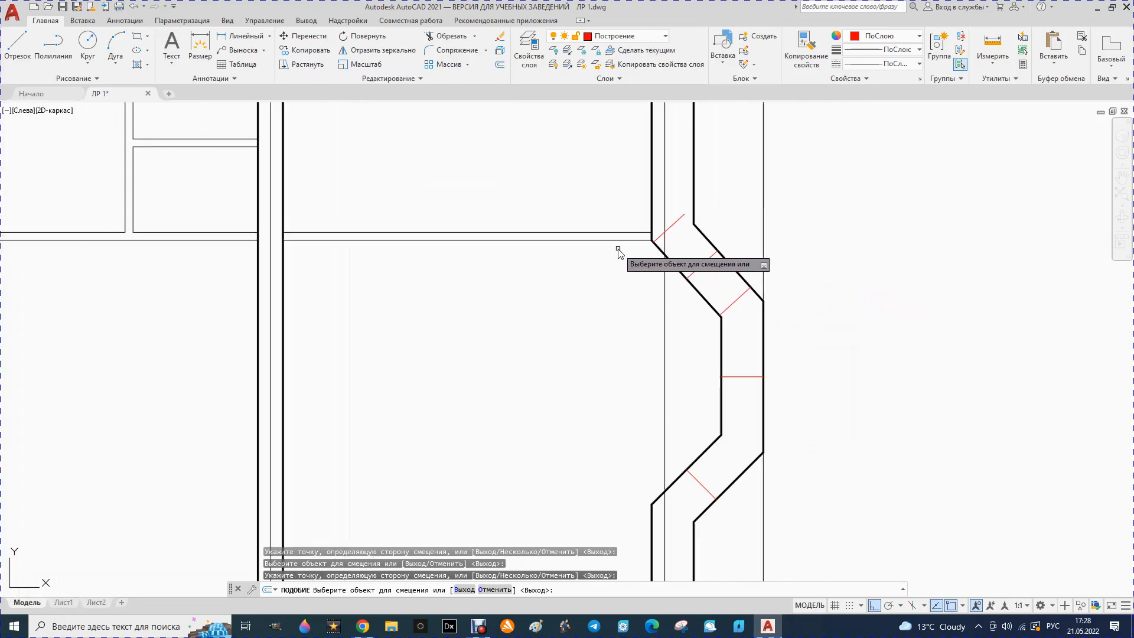
scroll(724, 275, "up", 2)
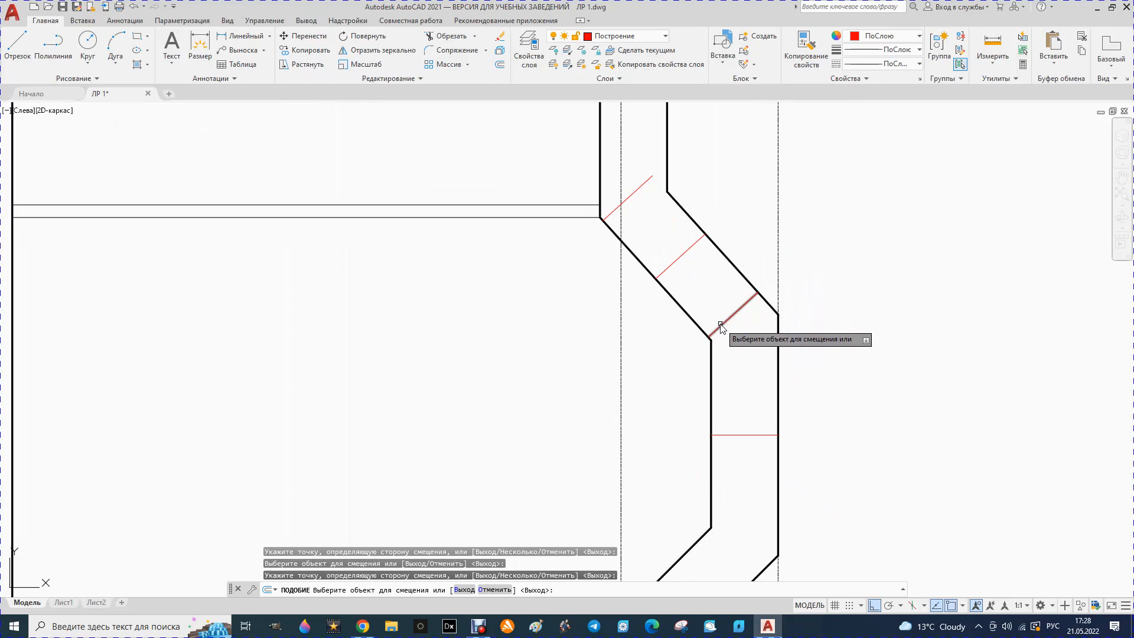
scroll(728, 317, "down", 2)
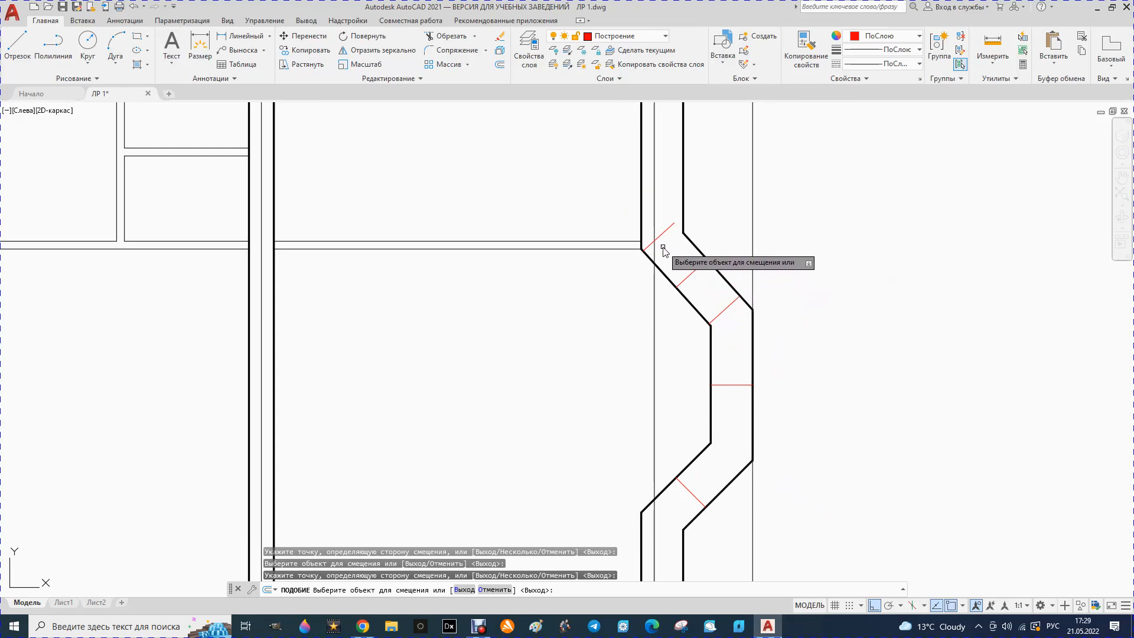
Offset the horizontal construction line in the bay's vertical wall 750 to both sides
left_click(734, 385)
left_click(733, 365)
left_click(722, 385)
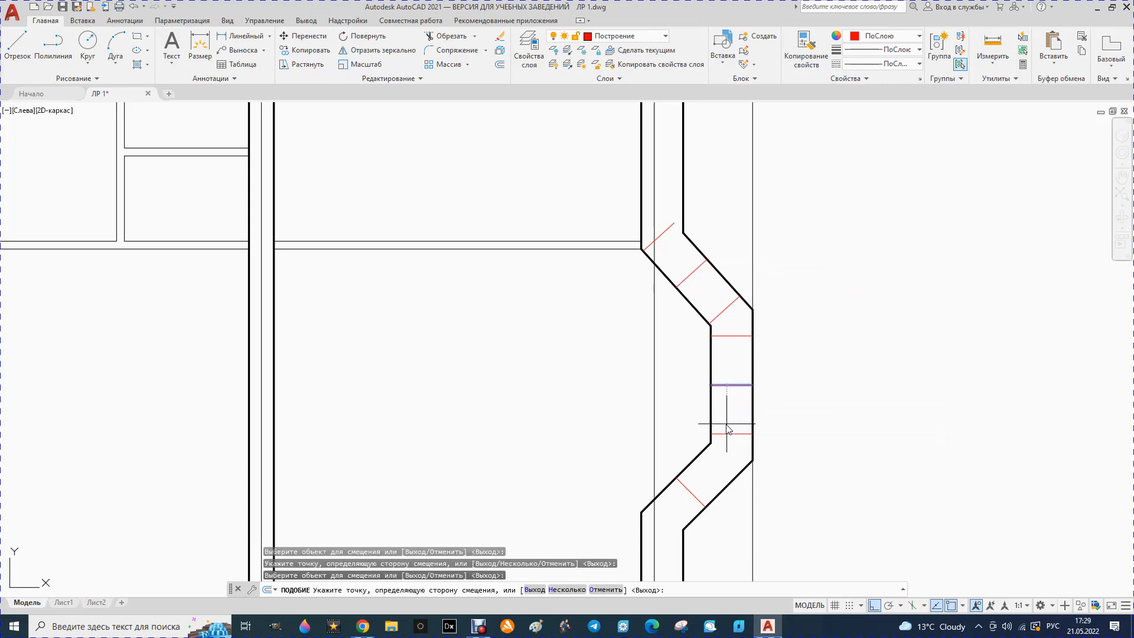
left_click(703, 413)
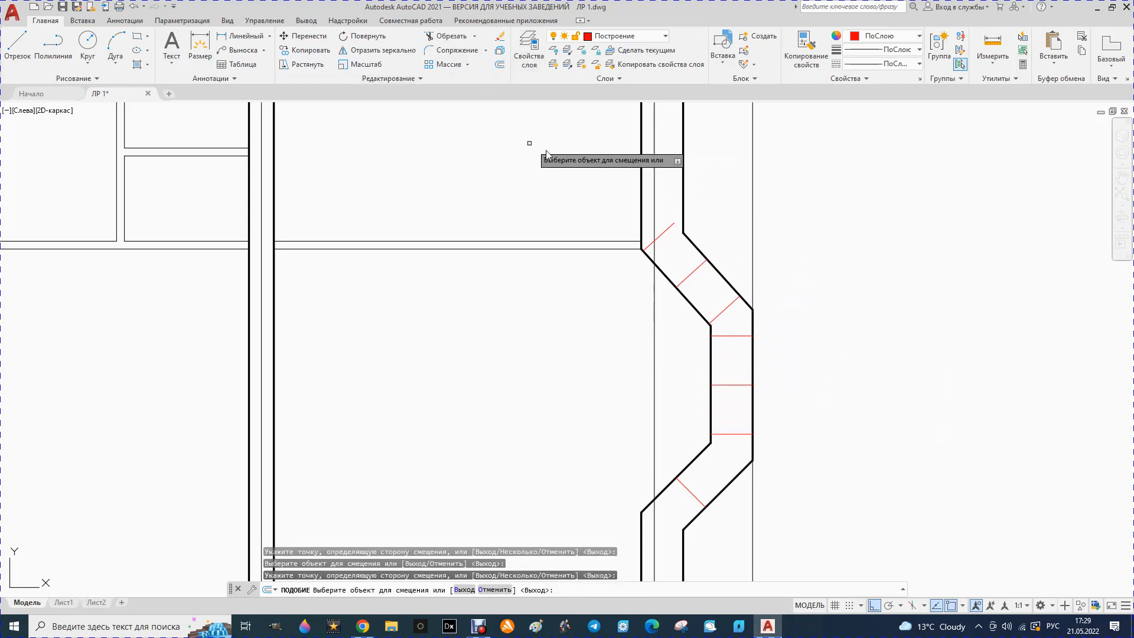
key("Escape")
Delete the two 750 offset lines at the ends of the bay's upper diagonal wall, keeping the original middle line
left_click(672, 228)
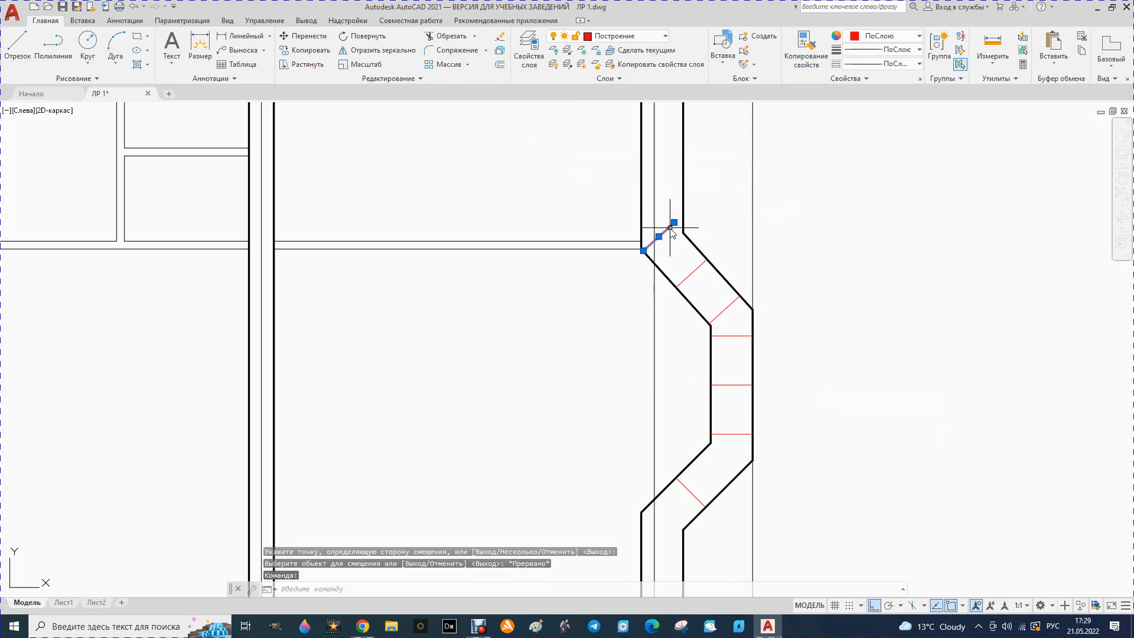
left_click(725, 308)
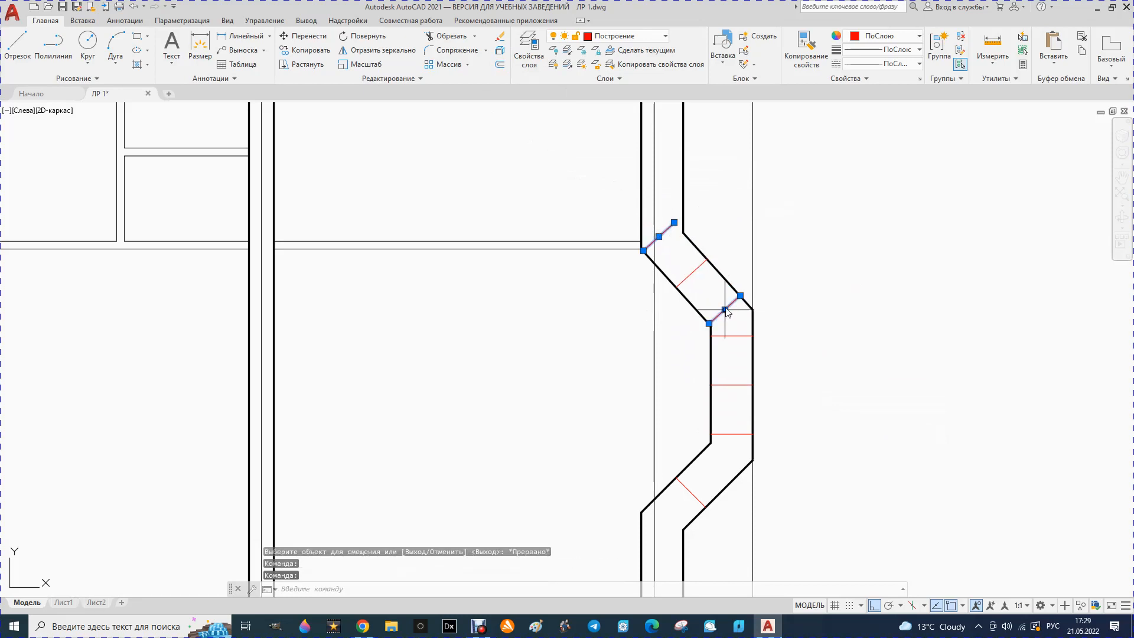
key("Delete")
Offset the middle construction line in the bay's upper diagonal wall 600 to both sides
scroll(666, 298, "down", 2)
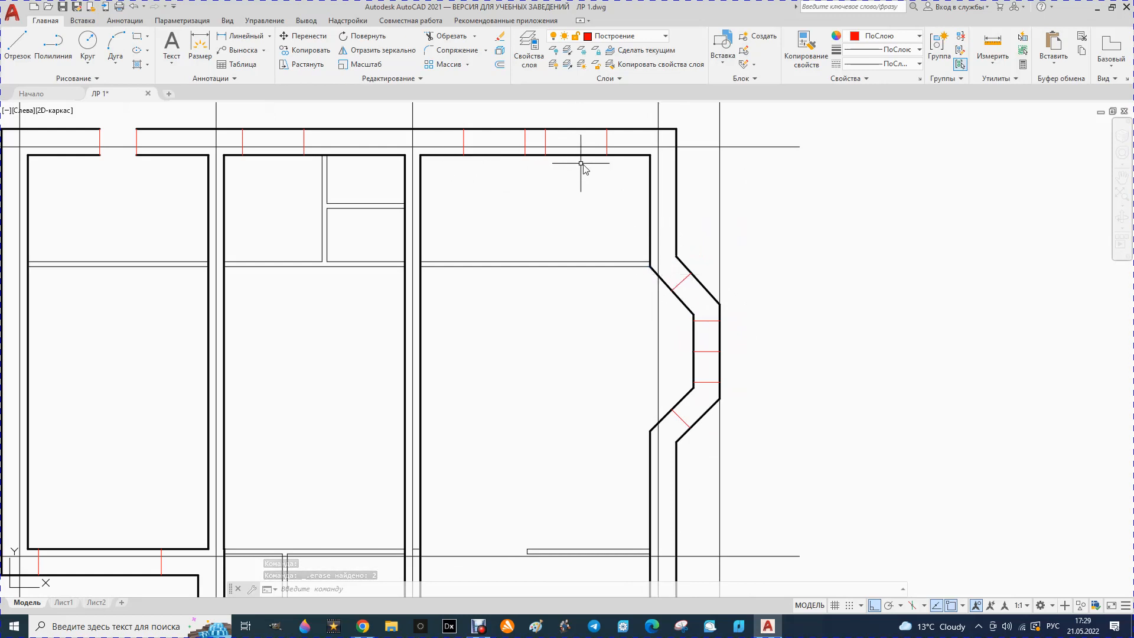
scroll(700, 309, "up", 2)
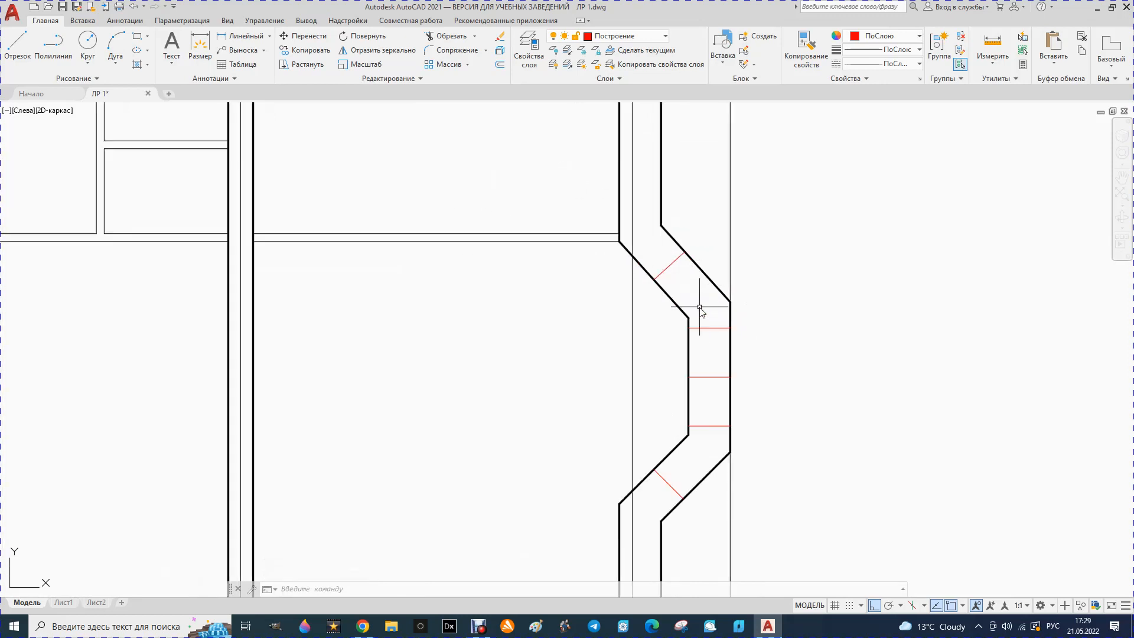
left_click(499, 64)
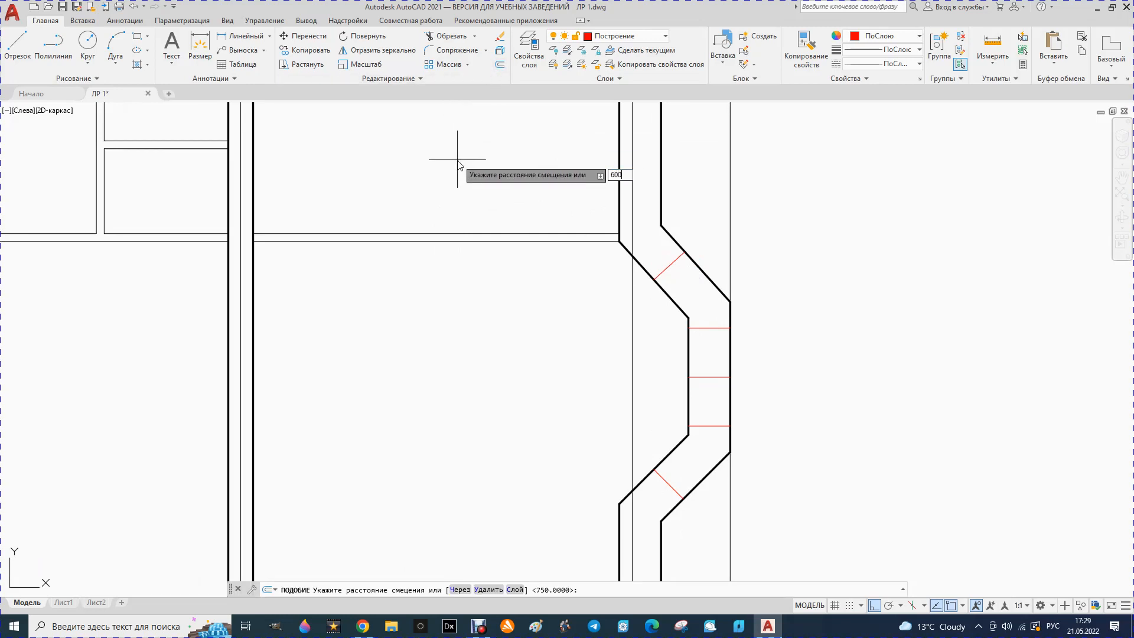
key("Return")
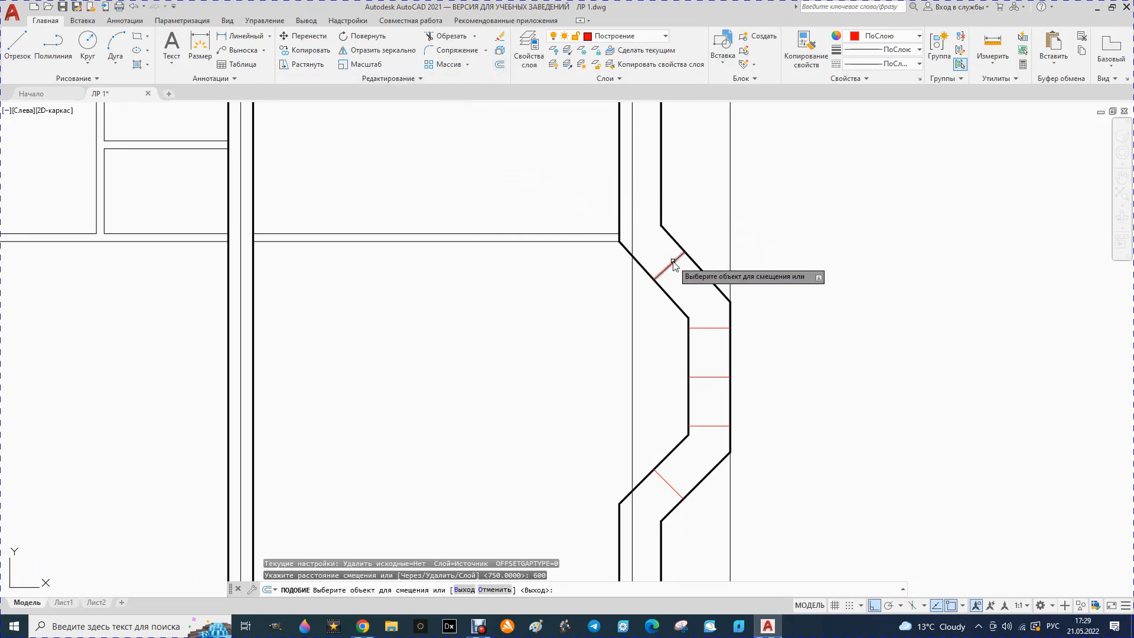
left_click(673, 265)
left_click(653, 258)
left_click(667, 267)
left_click(657, 313)
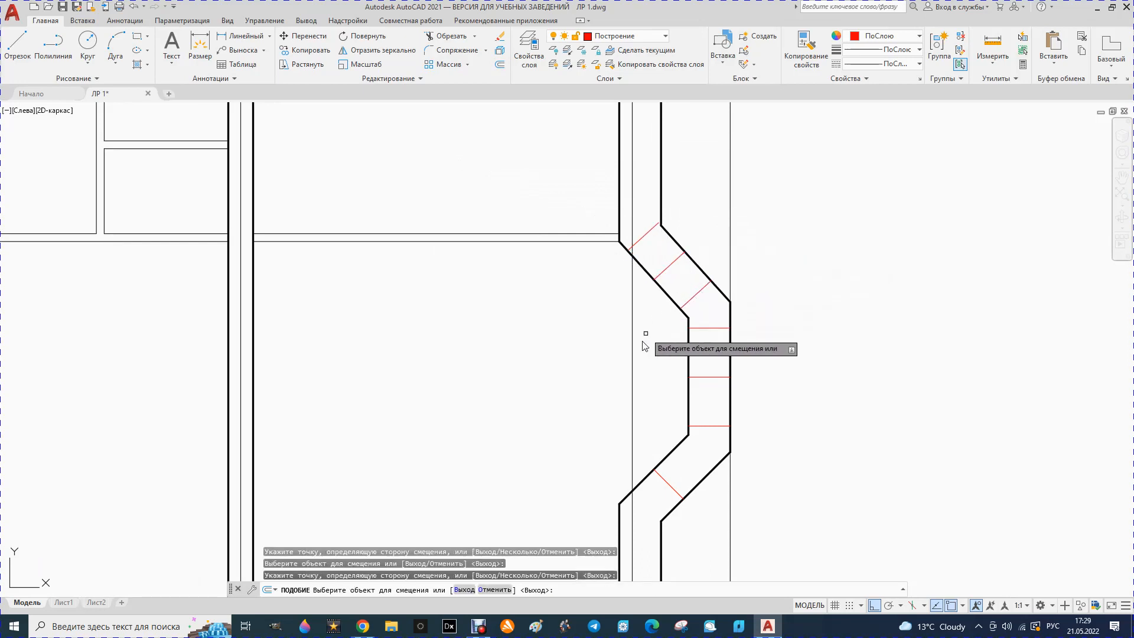
Offset the middle construction line in the bay's lower diagonal wall 600 to both sides
left_click(659, 476)
left_click(680, 452)
left_click(660, 476)
left_click(645, 495)
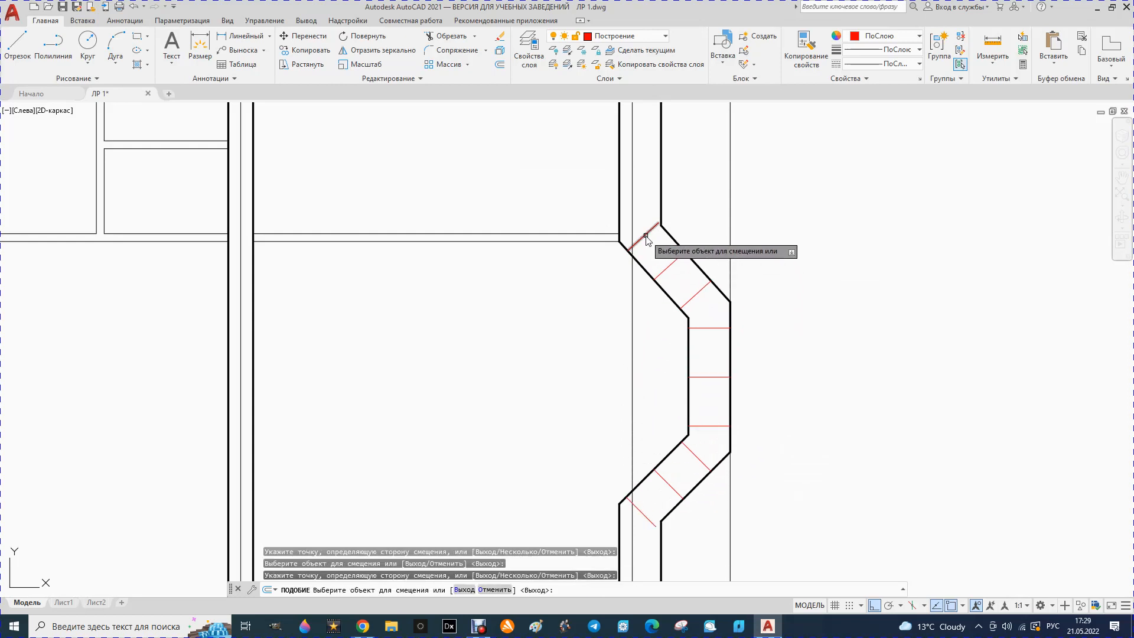
scroll(645, 237, "up", 1)
scroll(650, 195, "up", 2)
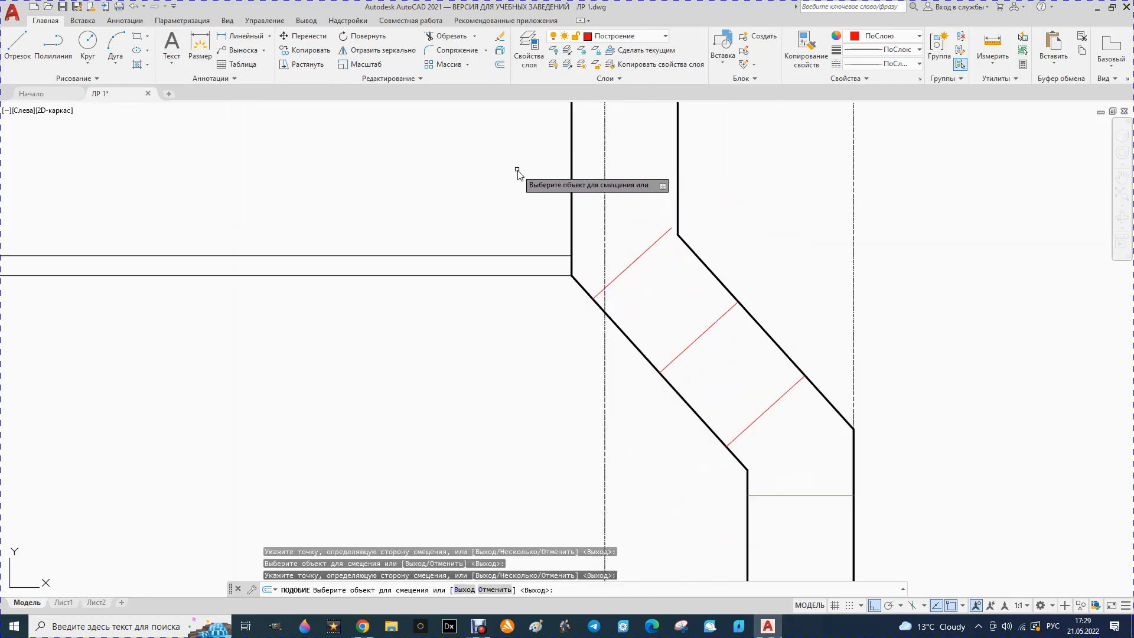
key("Escape")
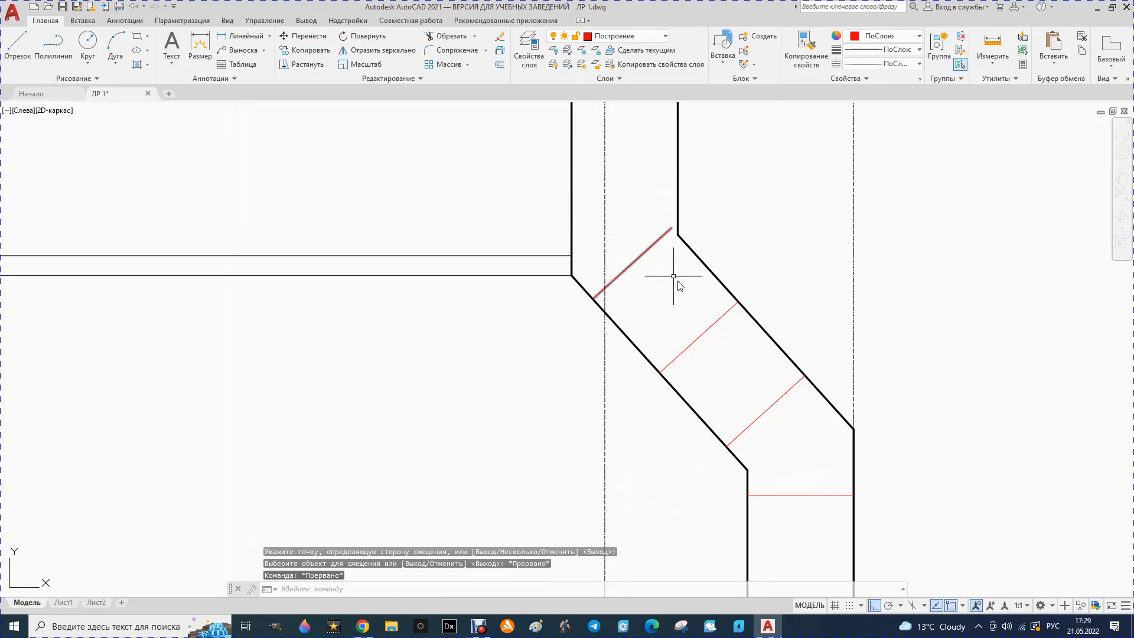
Delete the original middle construction lines in the bay's upper and lower diagonal walls
left_click(707, 333)
scroll(674, 319, "down", 3)
key("Delete")
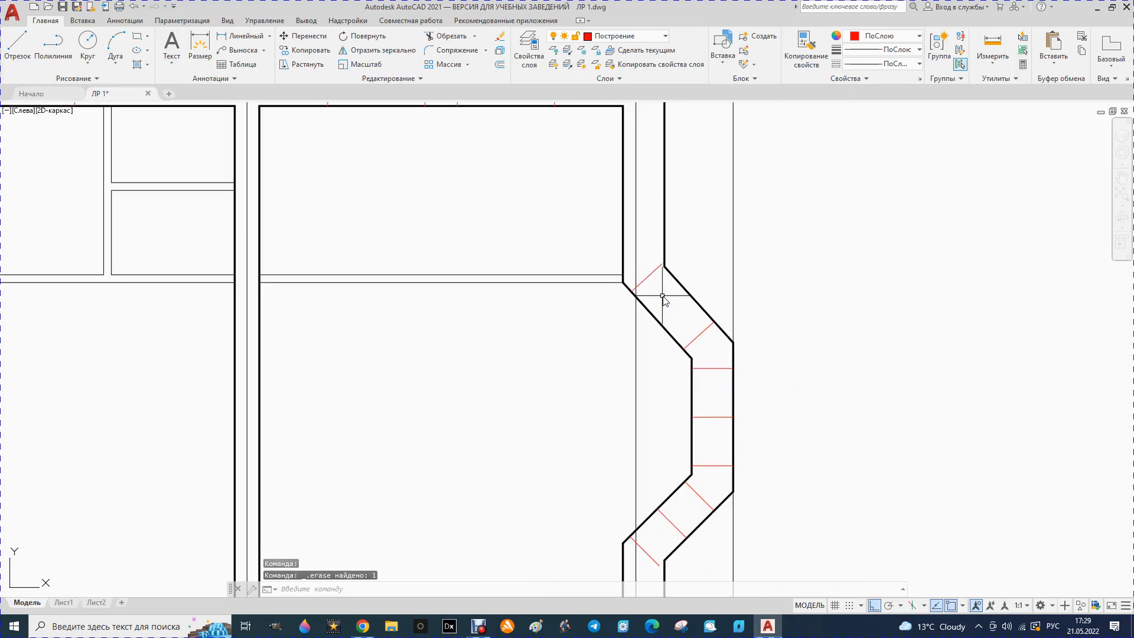
scroll(678, 334, "down", 2)
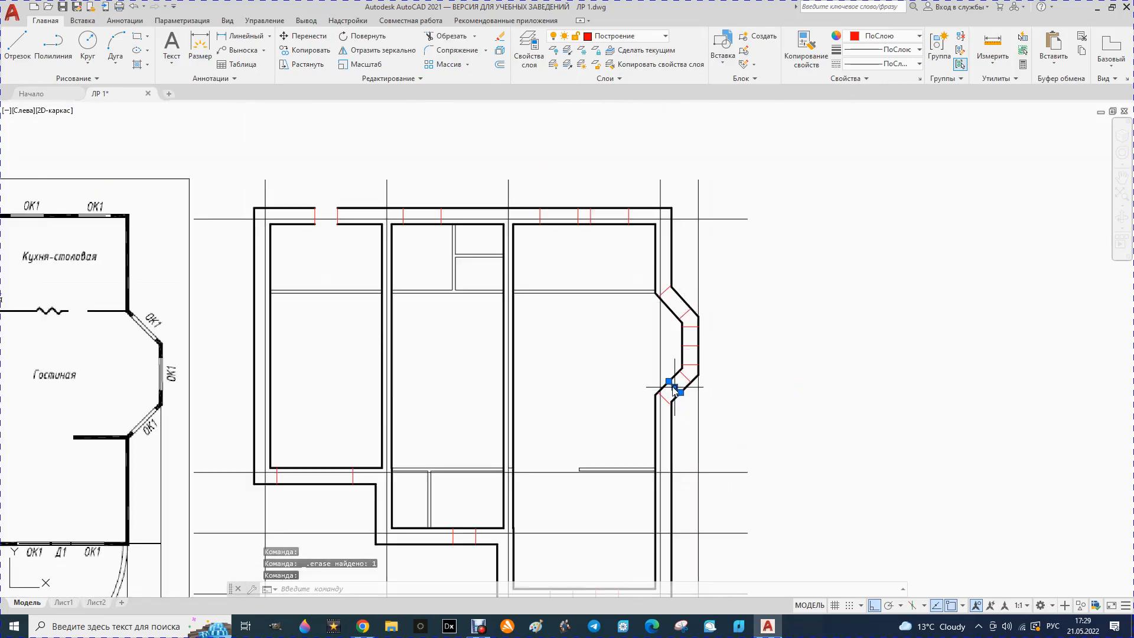
scroll(688, 330, "up", 5)
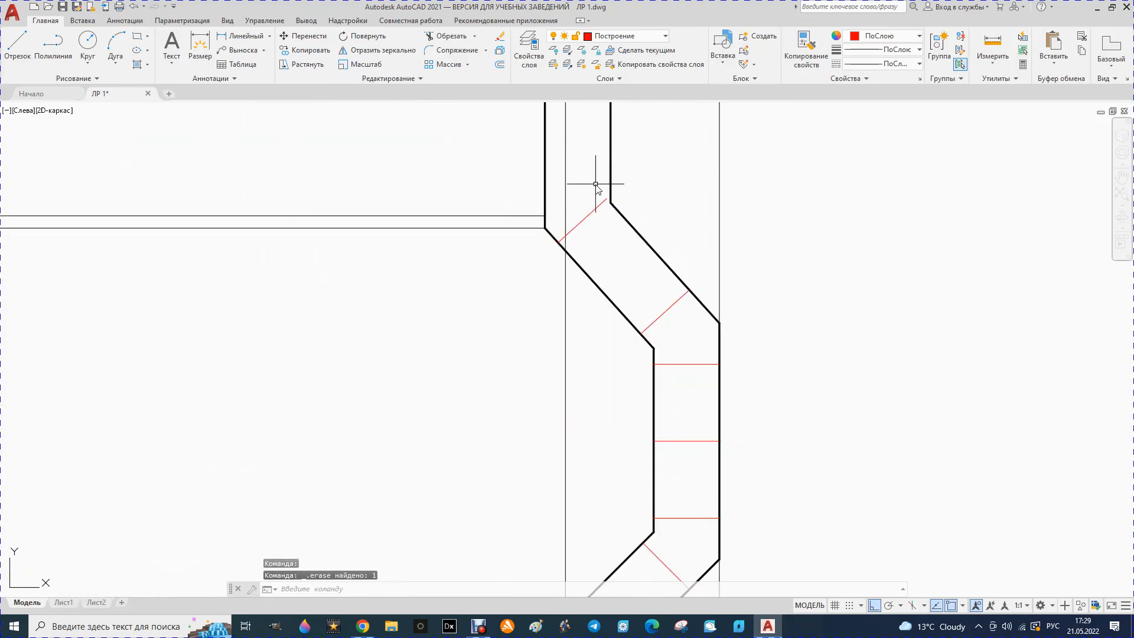
Move both construction lines of the upper diagonal window so the upper line's outer end meets the outer wall corner
left_click(673, 305)
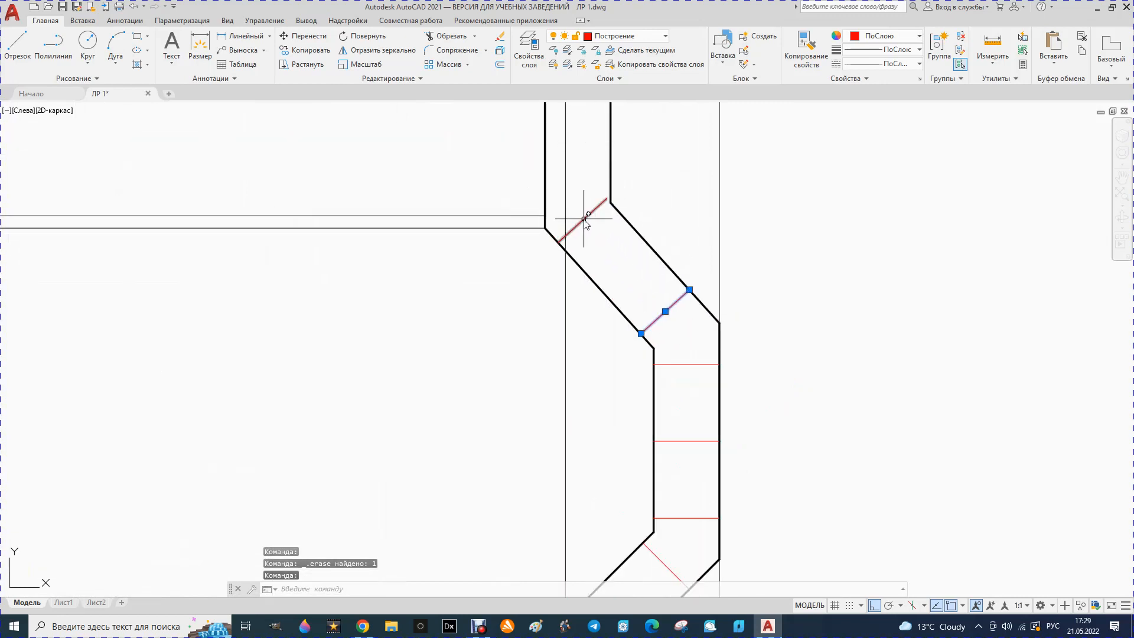
left_click(584, 219)
left_click(302, 37)
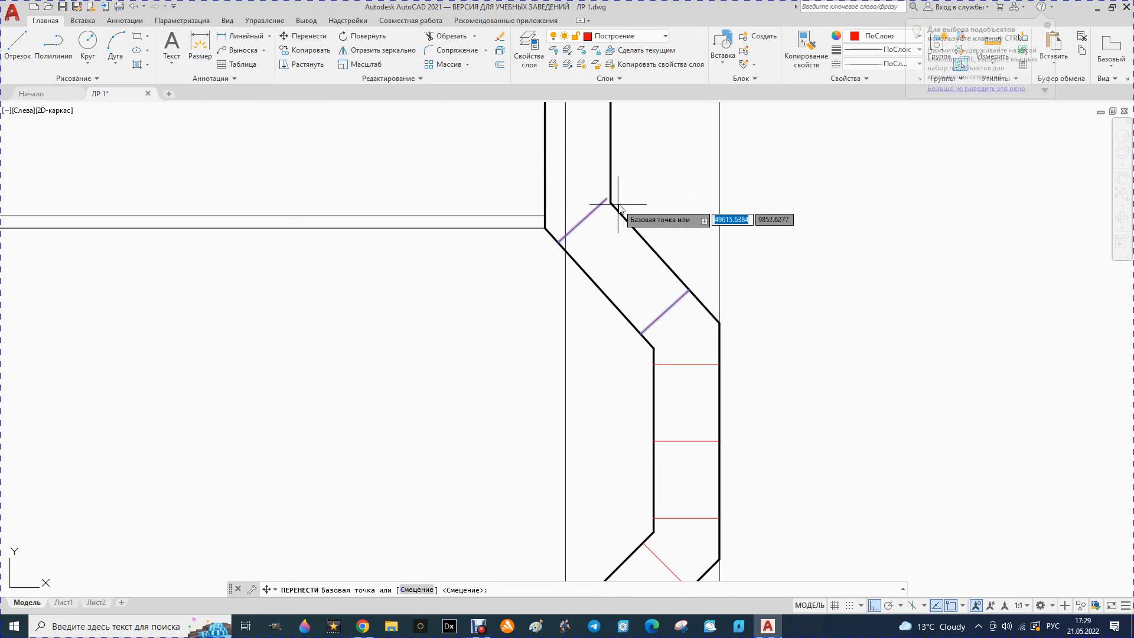
scroll(597, 201, "up", 3)
left_click(591, 206)
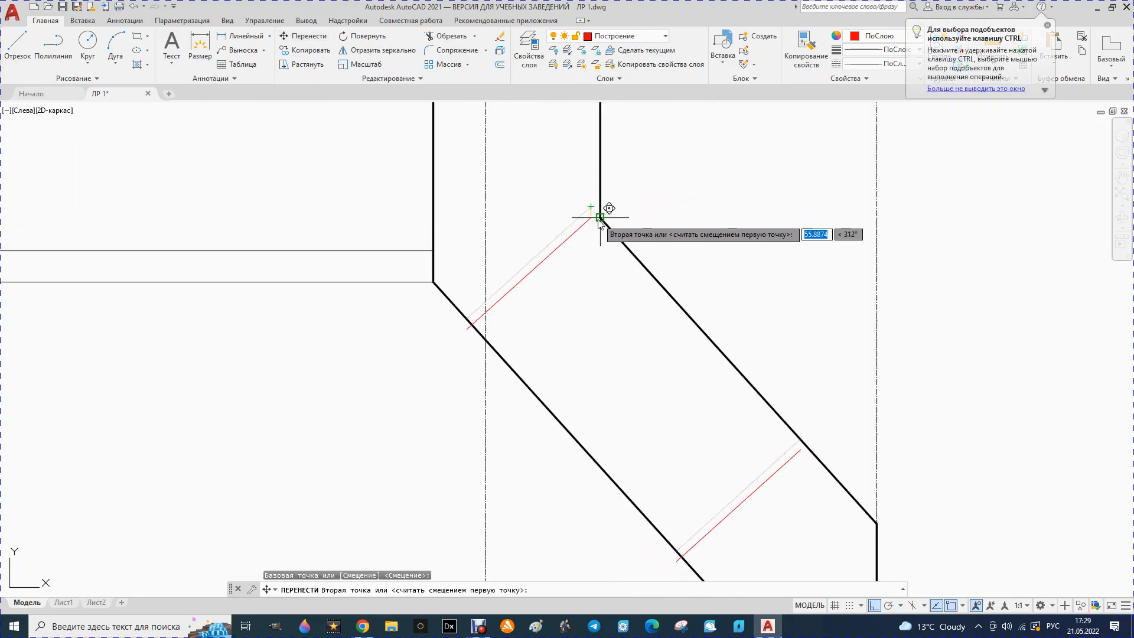
left_click(606, 220)
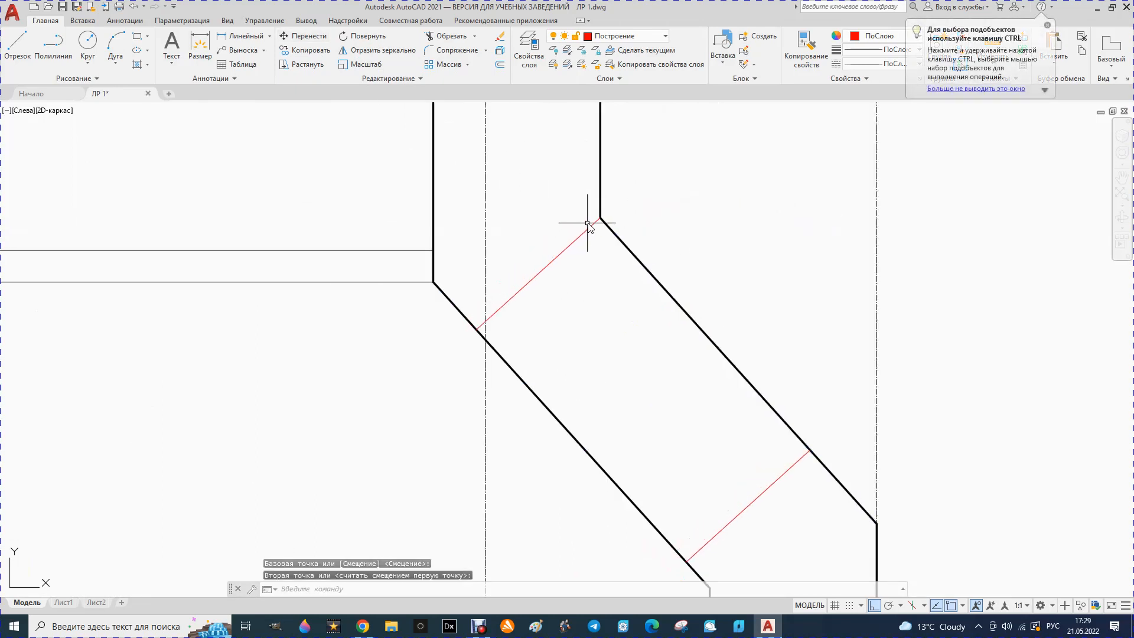
Move both construction lines of the lower diagonal window so the lower line's outer end meets the outer wall corner
scroll(591, 219, "down", 4)
scroll(578, 378, "up", 2)
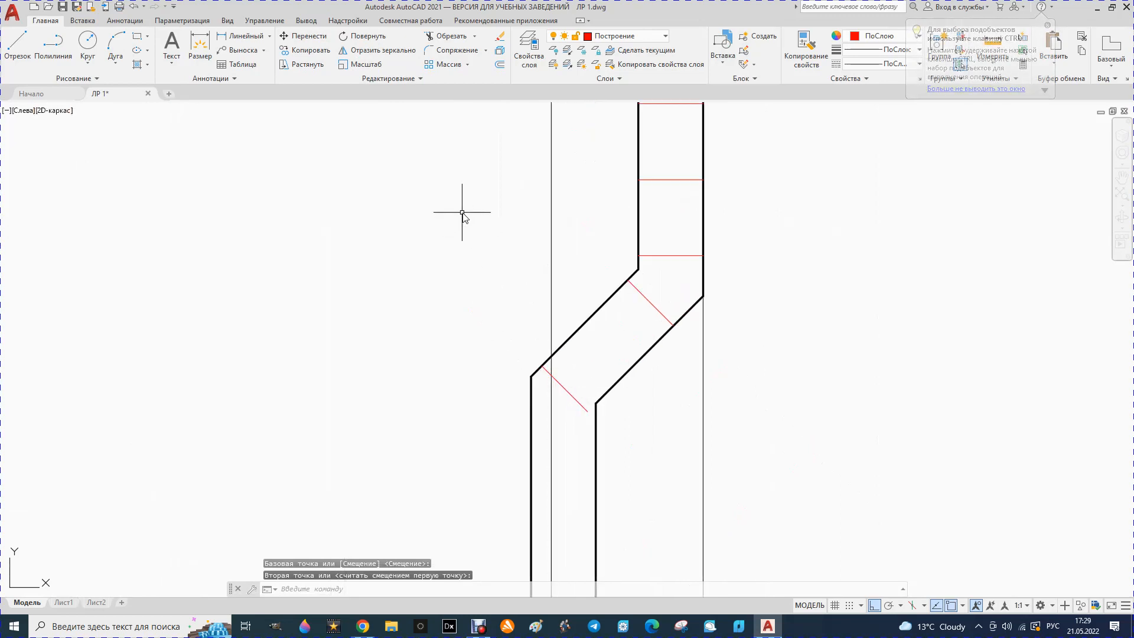
left_click(570, 395)
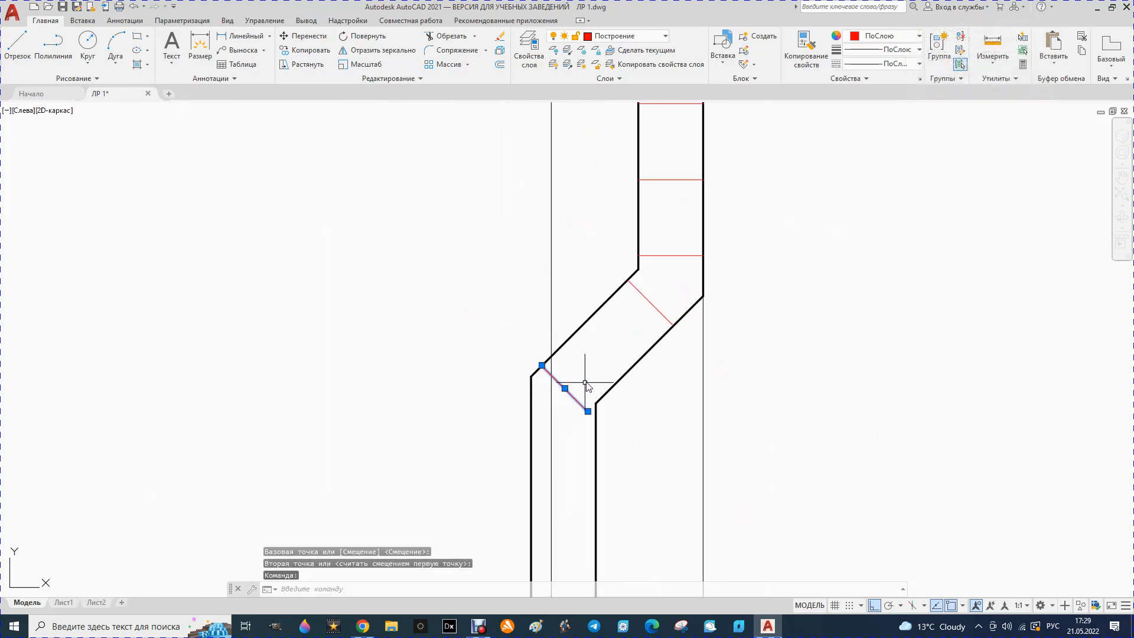
left_click(660, 309)
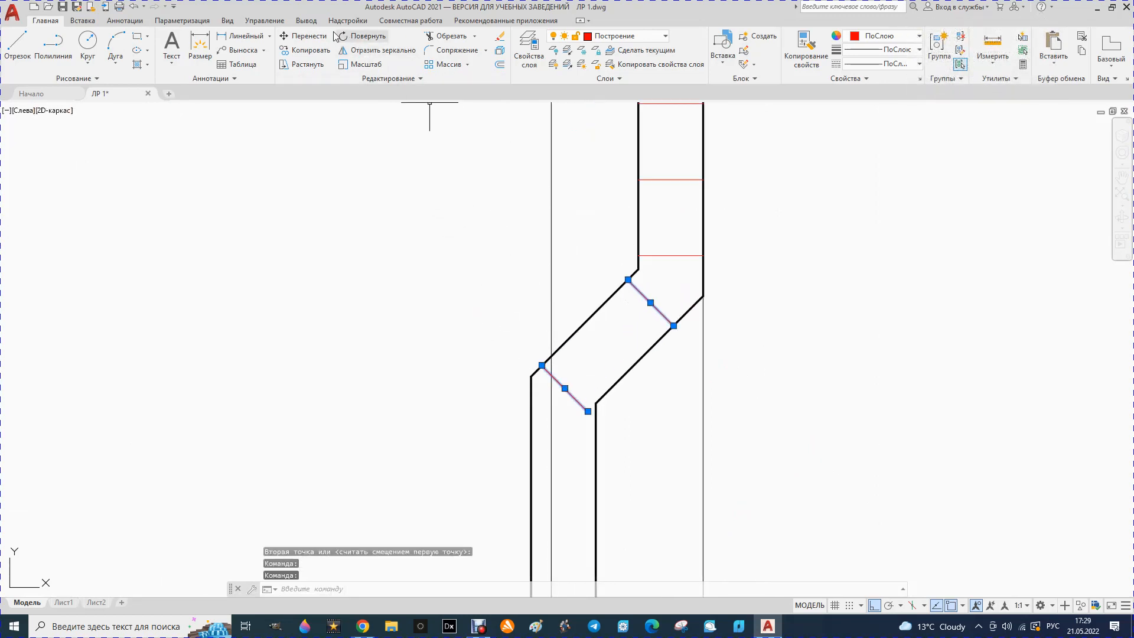
left_click(299, 40)
left_click(588, 411)
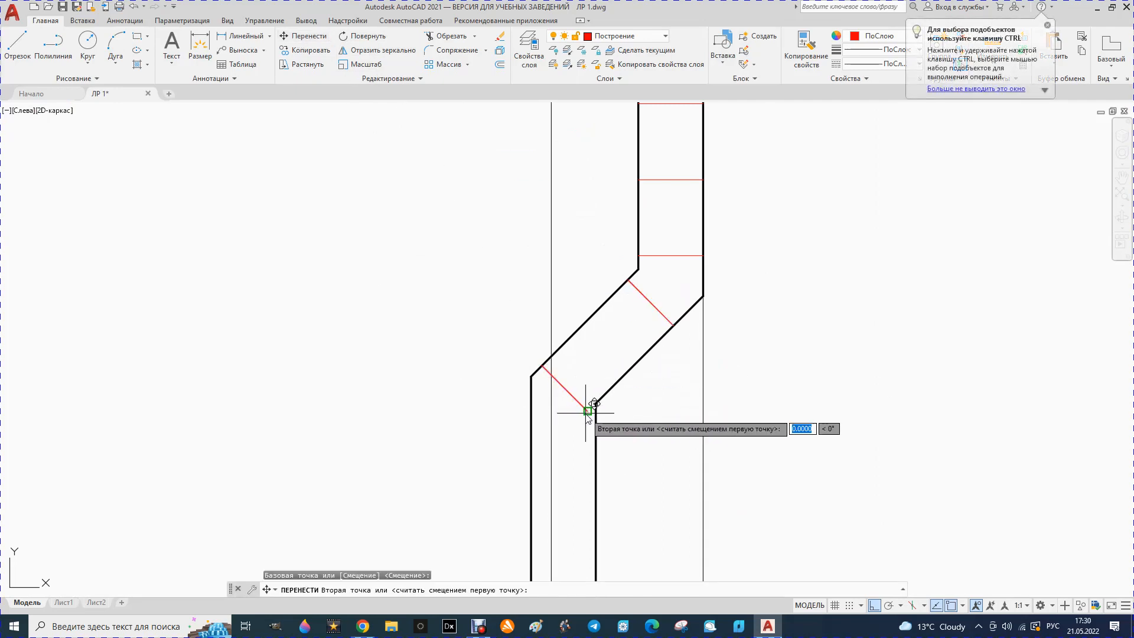
left_click(596, 404)
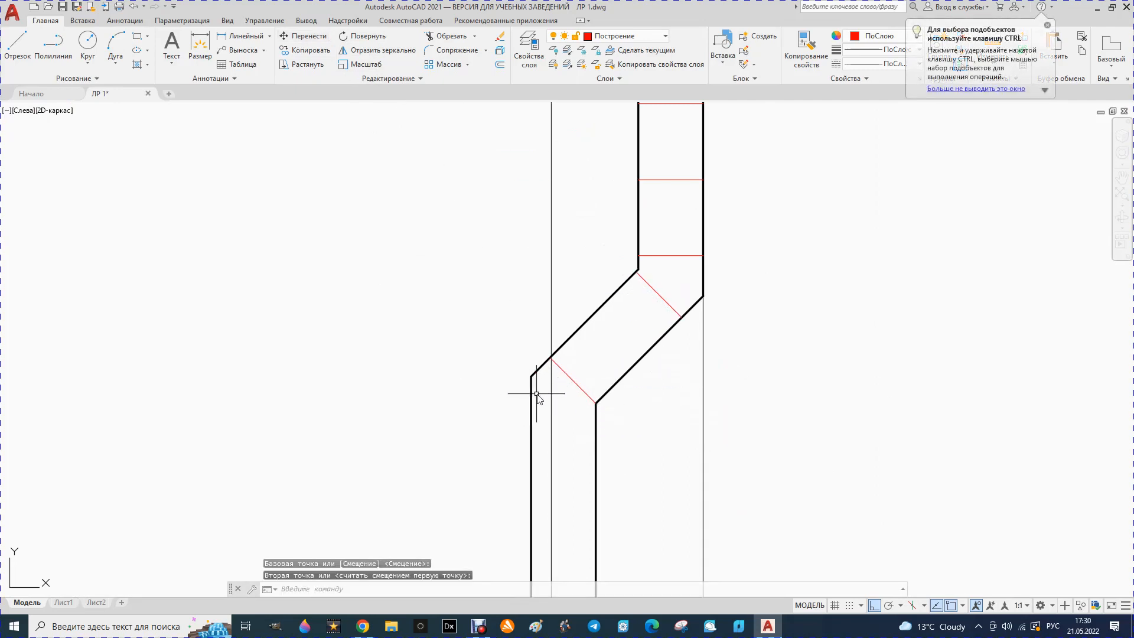
Delete the middle construction line in the bay's vertical wall
scroll(536, 394, "down", 4)
left_click(599, 307)
key("Delete")
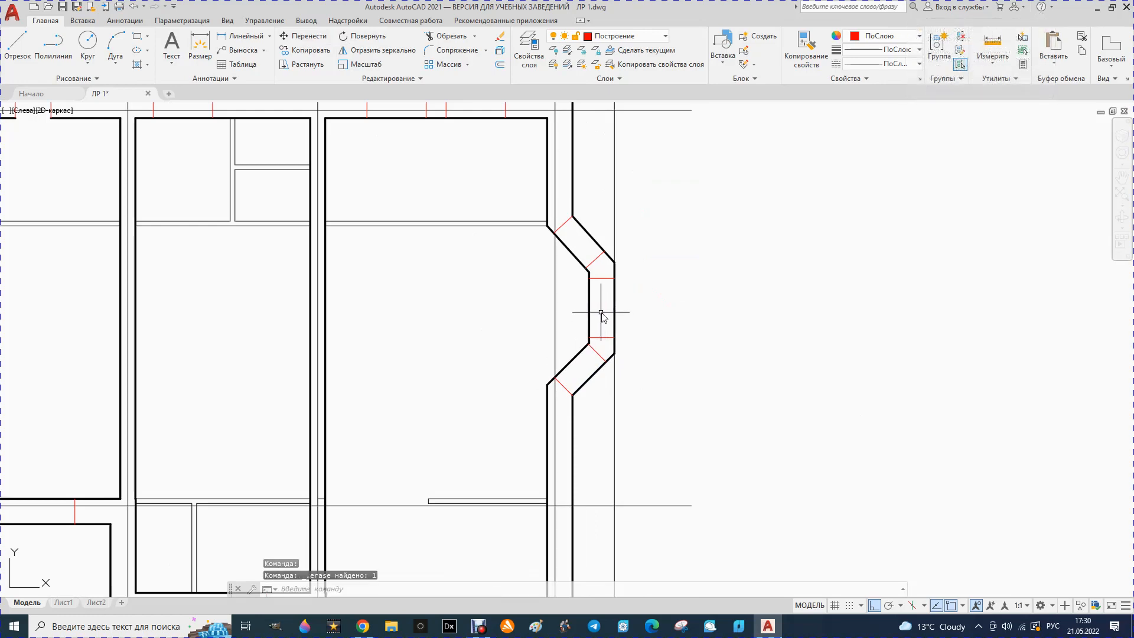
Trim both wall lines at the three window openings in the middle and right sections' upper outer wall
scroll(601, 313, "down", 3)
left_click(448, 36)
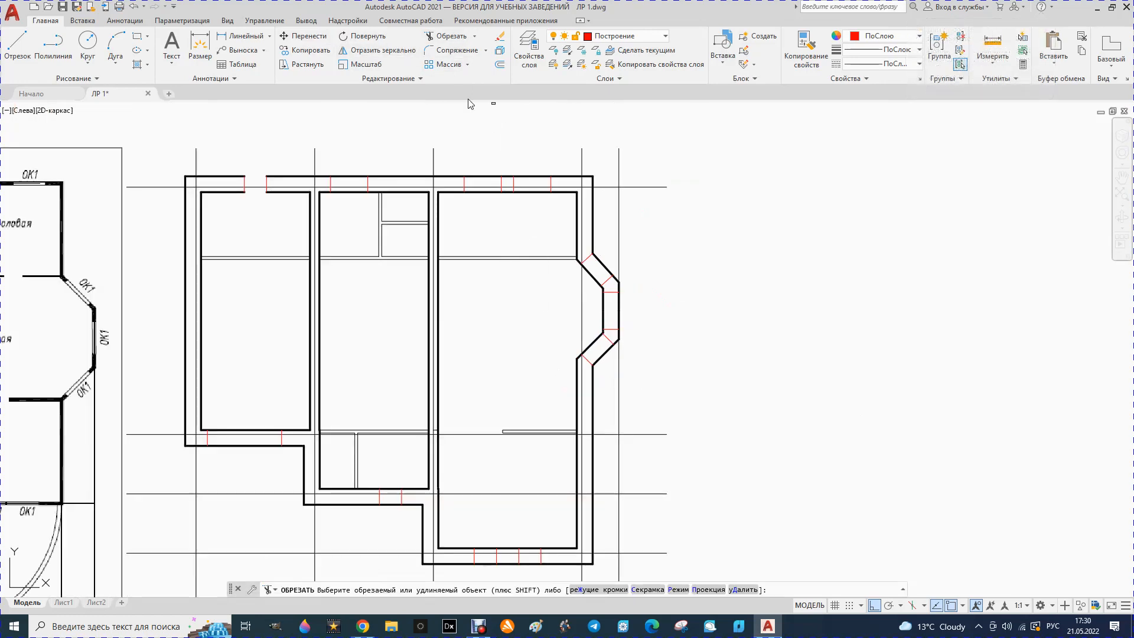
scroll(346, 177, "up", 4)
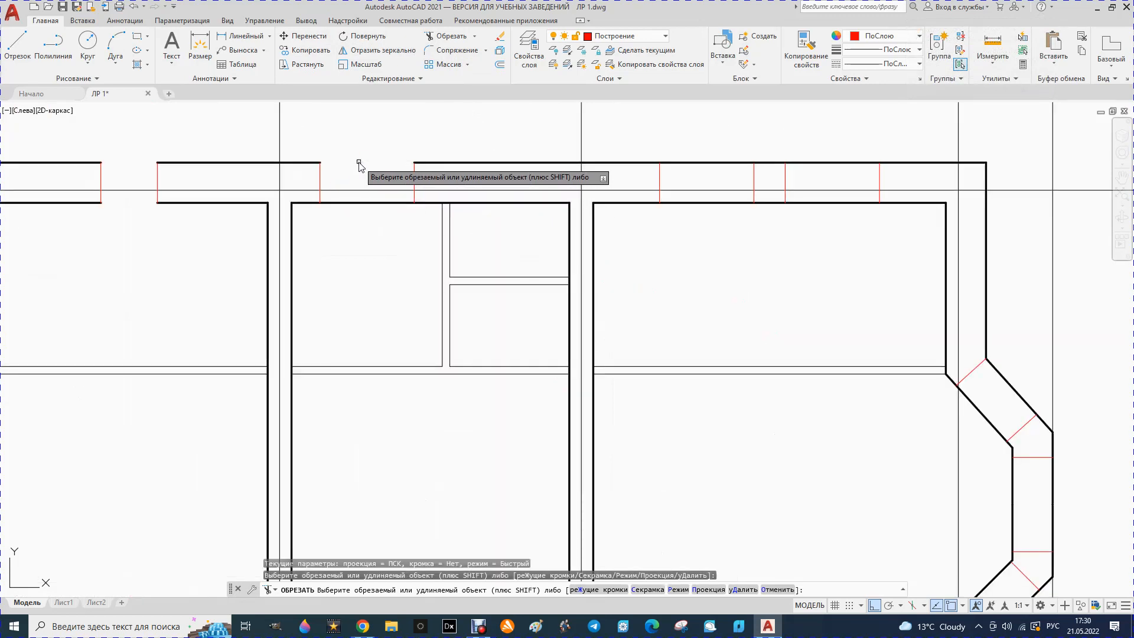
left_click(366, 203)
scroll(509, 218, "down", 2)
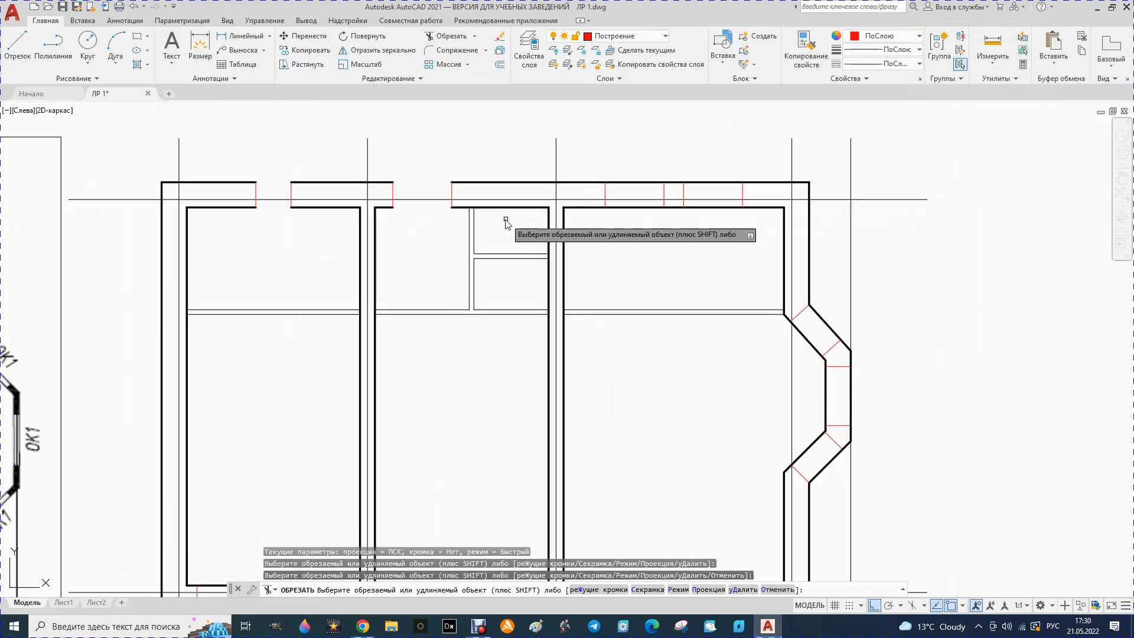
scroll(509, 222, "down", 2)
left_click(585, 211)
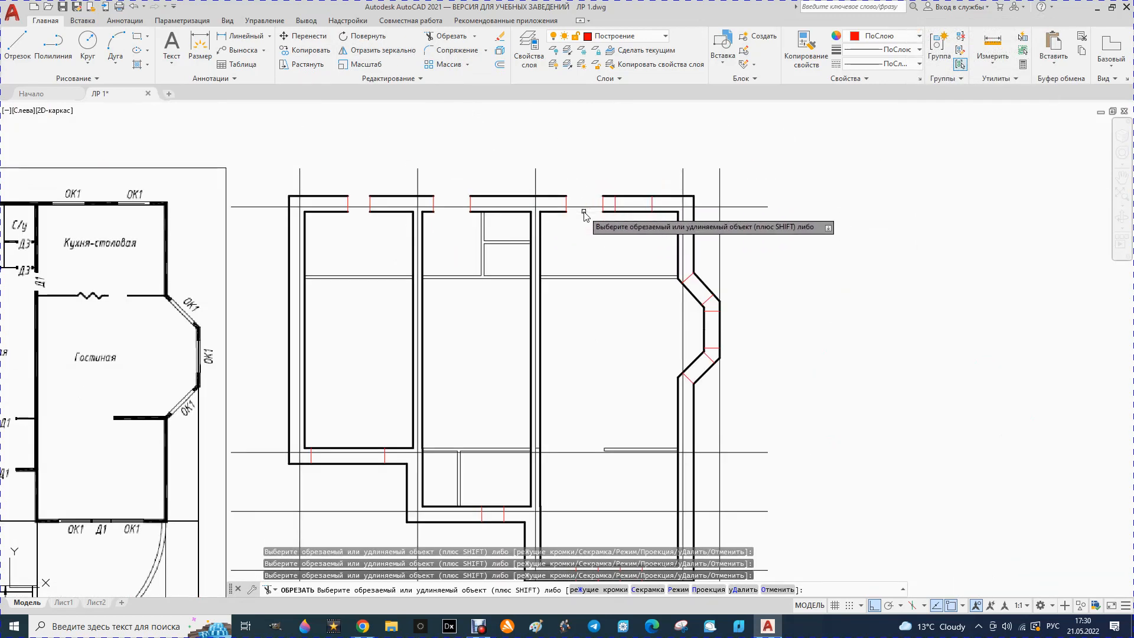
left_click(629, 196)
left_click(634, 211)
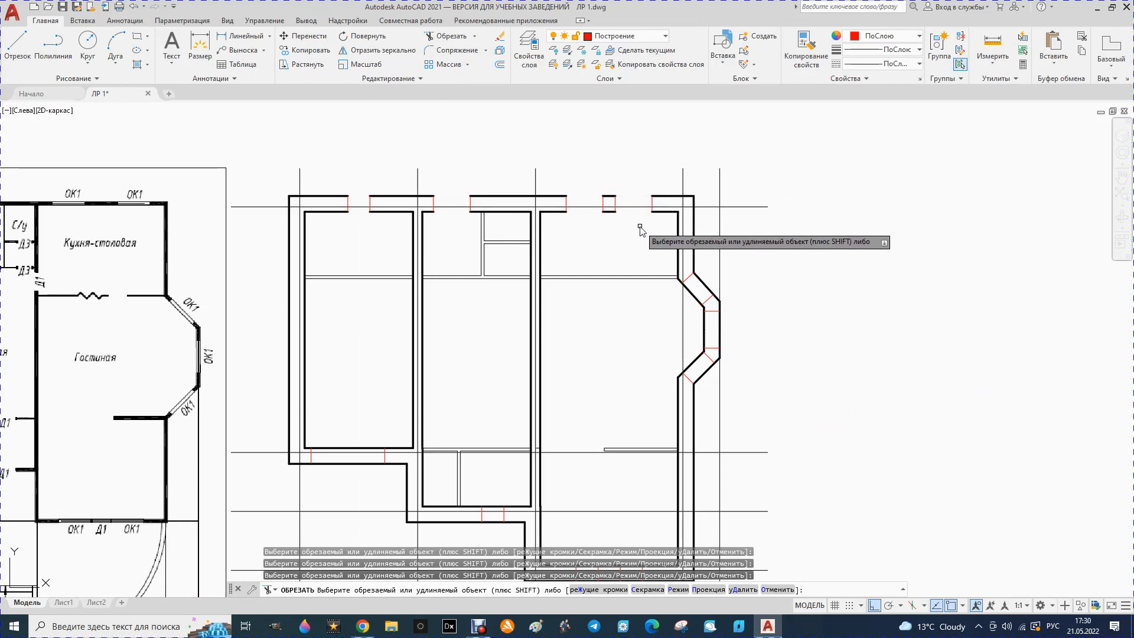
Trim the inner and outer wall lines between the construction lines to cut the bay's three window openings
scroll(709, 290, "up", 3)
left_click(673, 303)
scroll(656, 306, "down", 3)
scroll(659, 304, "up", 1)
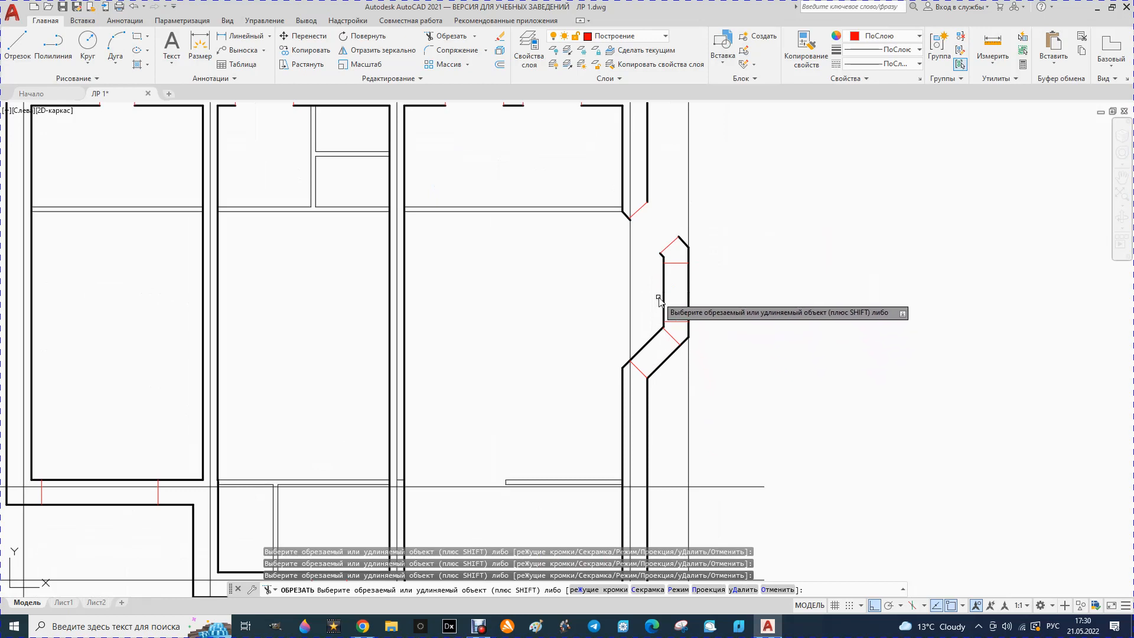
left_click(662, 293)
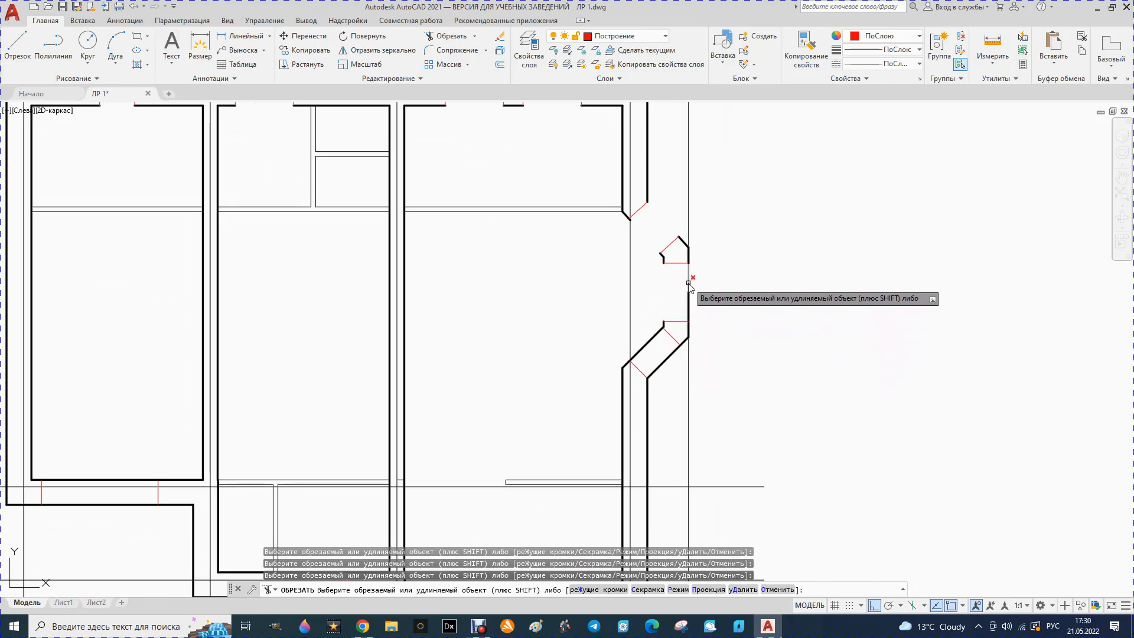
left_click(688, 305)
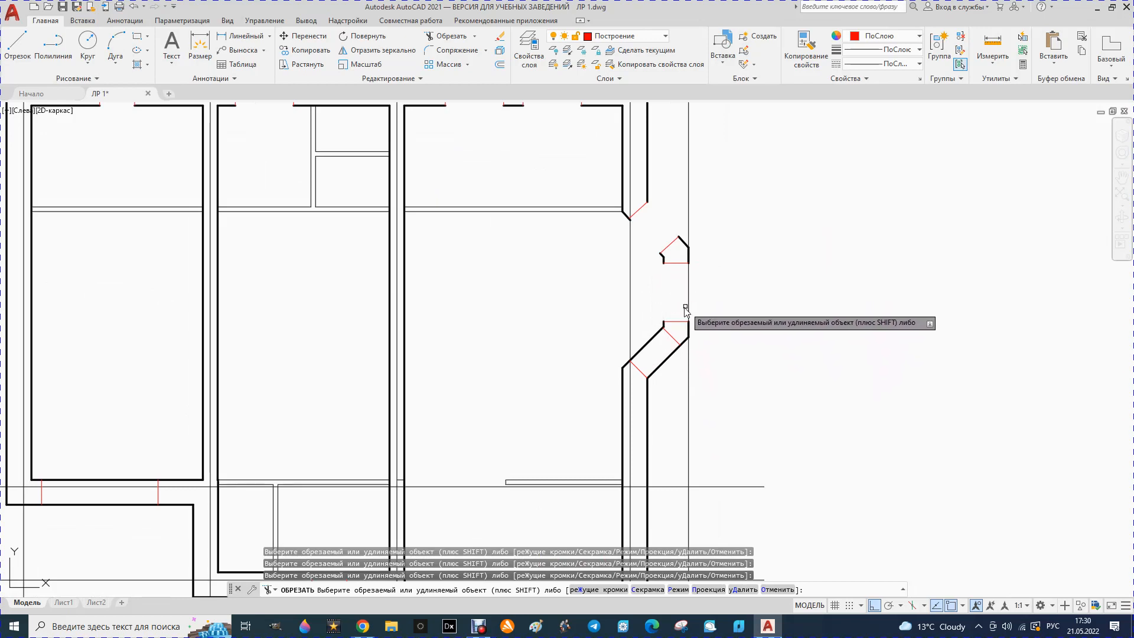
left_click(653, 341)
left_click(667, 359)
scroll(665, 310, "down", 7)
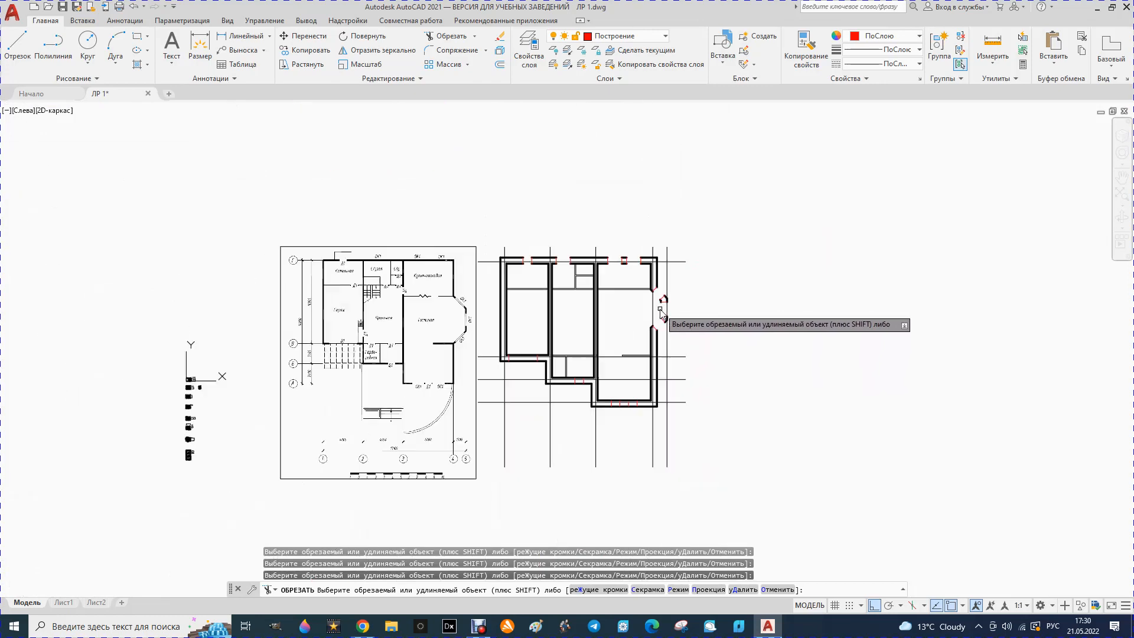
Trim the outer wall line between the first two construction lines in the right section's lower wall and compare the openings with the reference plan
scroll(628, 413, "up", 6)
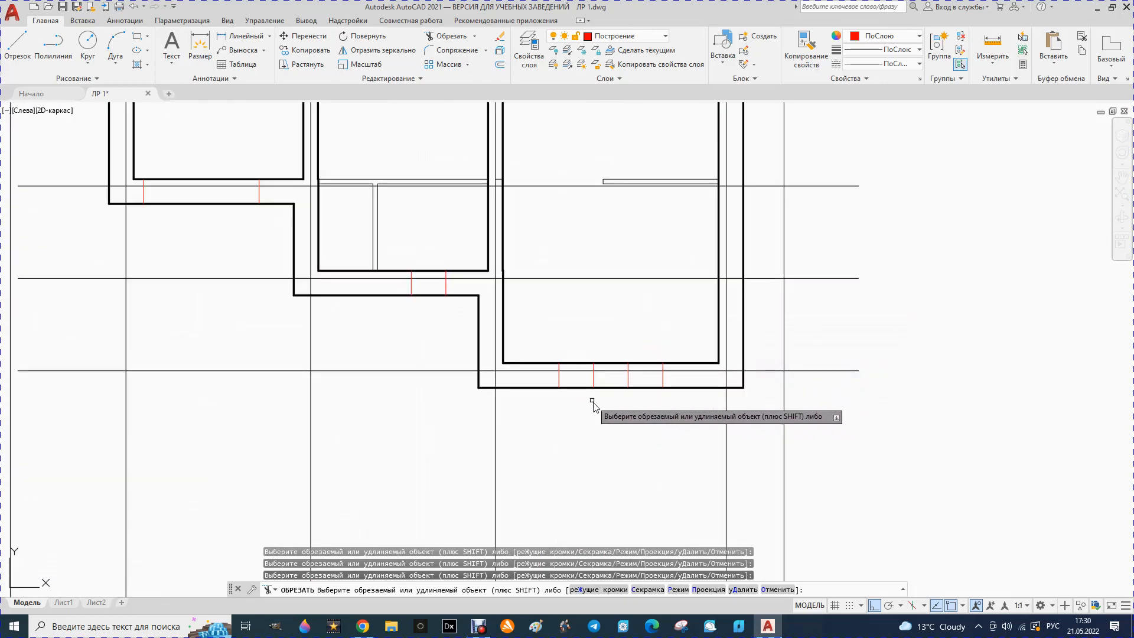
left_click(578, 388)
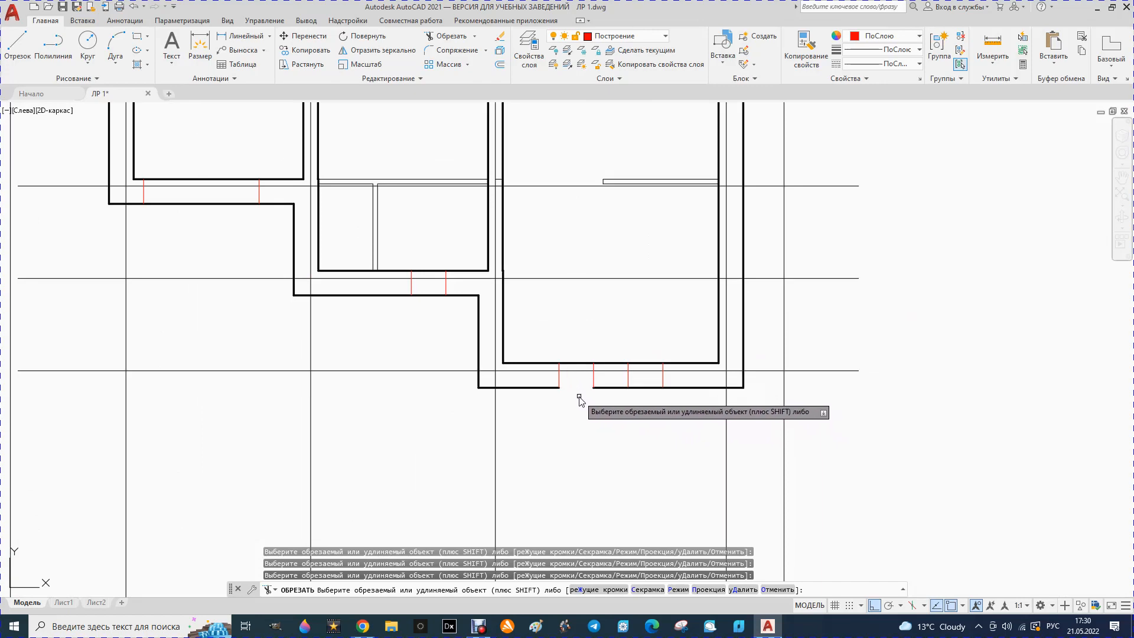
key("Escape")
scroll(581, 395, "down", 5)
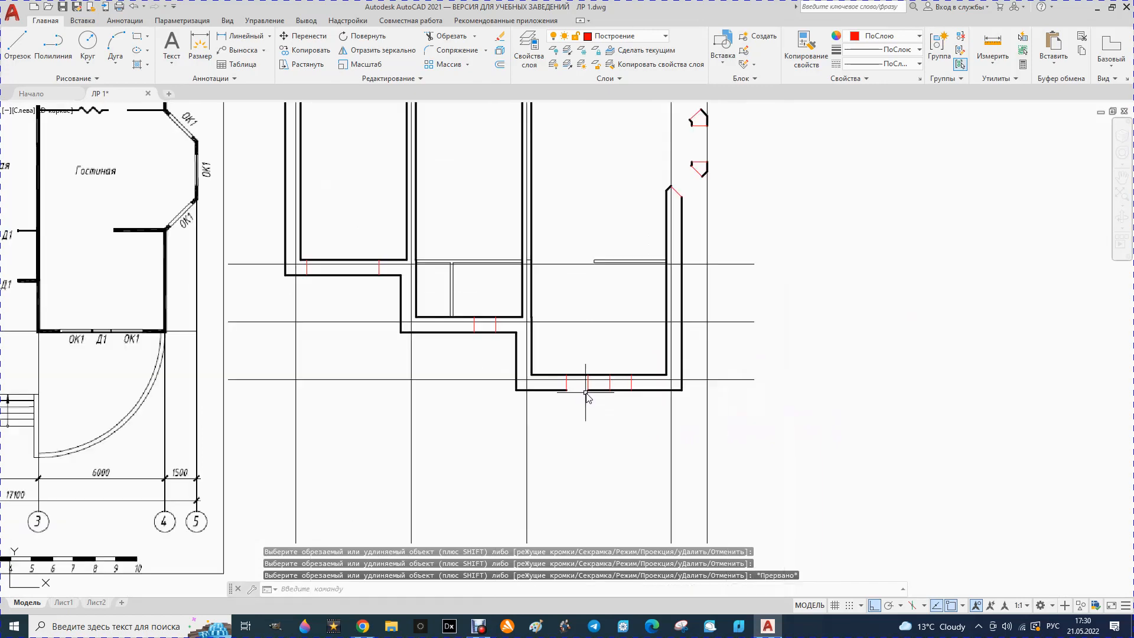
scroll(366, 384, "up", 4)
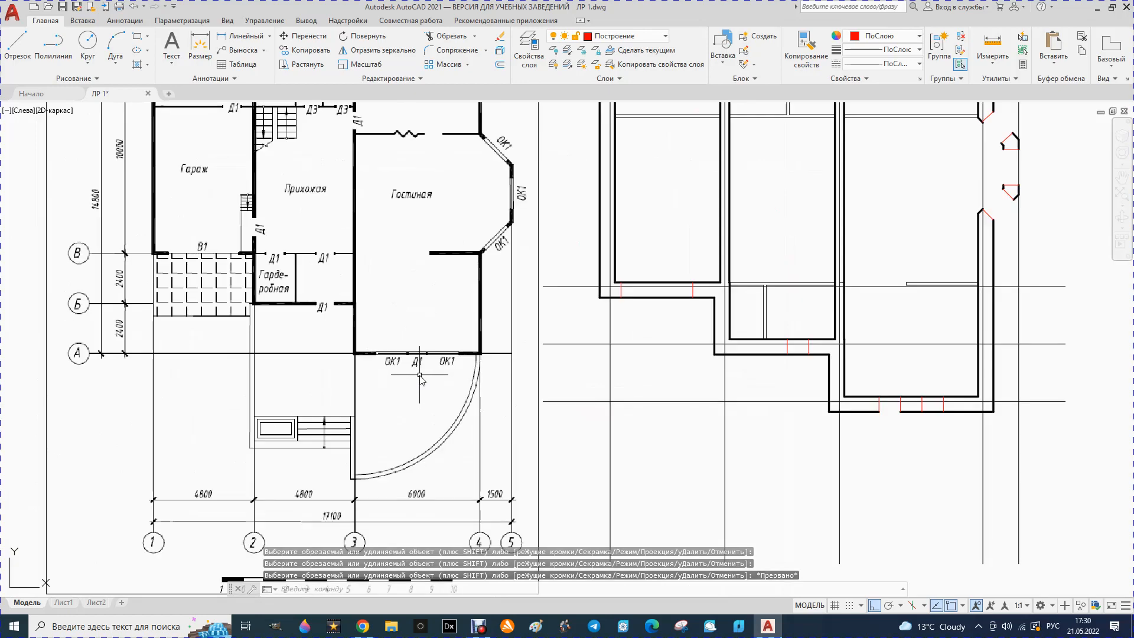
scroll(498, 383, "down", 5)
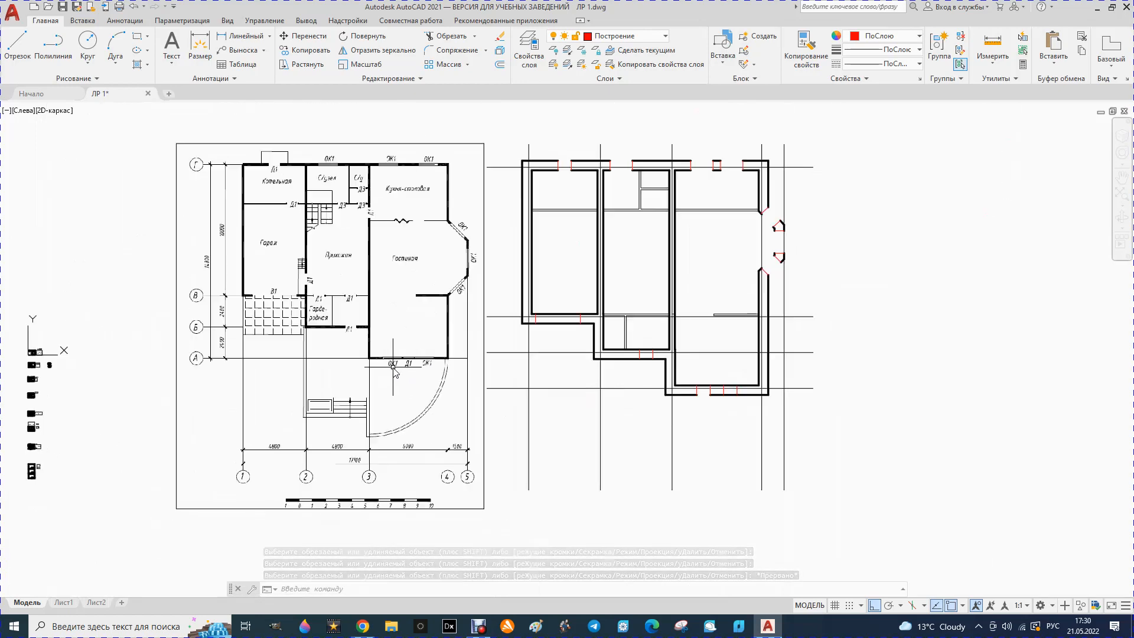
Examine the lower wall's openings against the reference plan and look over the sheets and tables beside the drawing
scroll(659, 403, "up", 4)
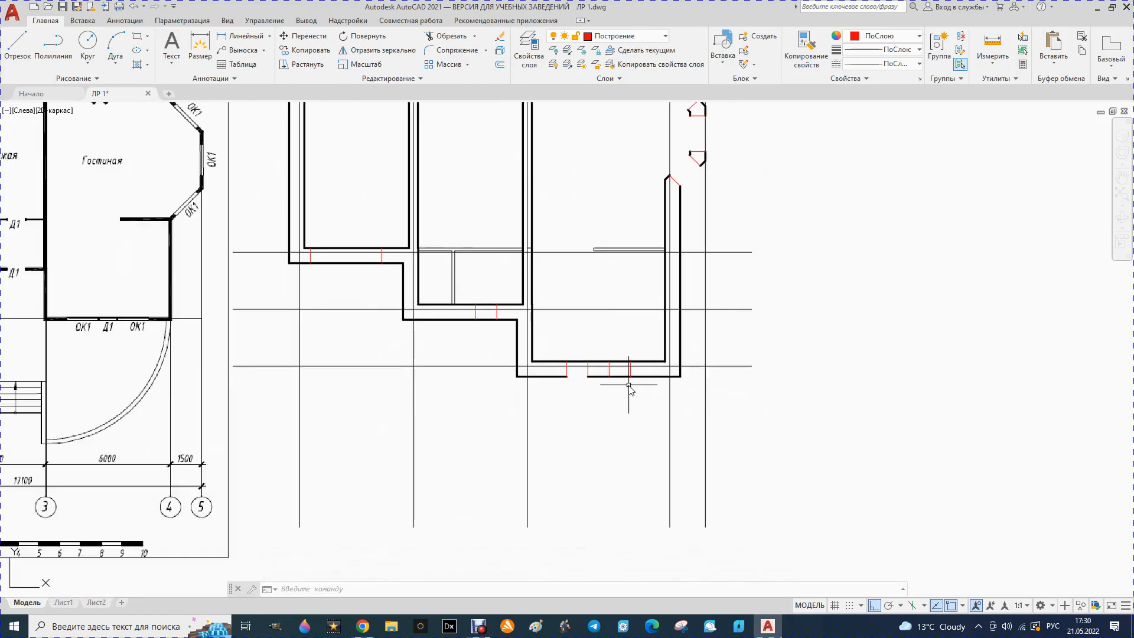
scroll(632, 387, "down", 2)
scroll(615, 400, "down", 5)
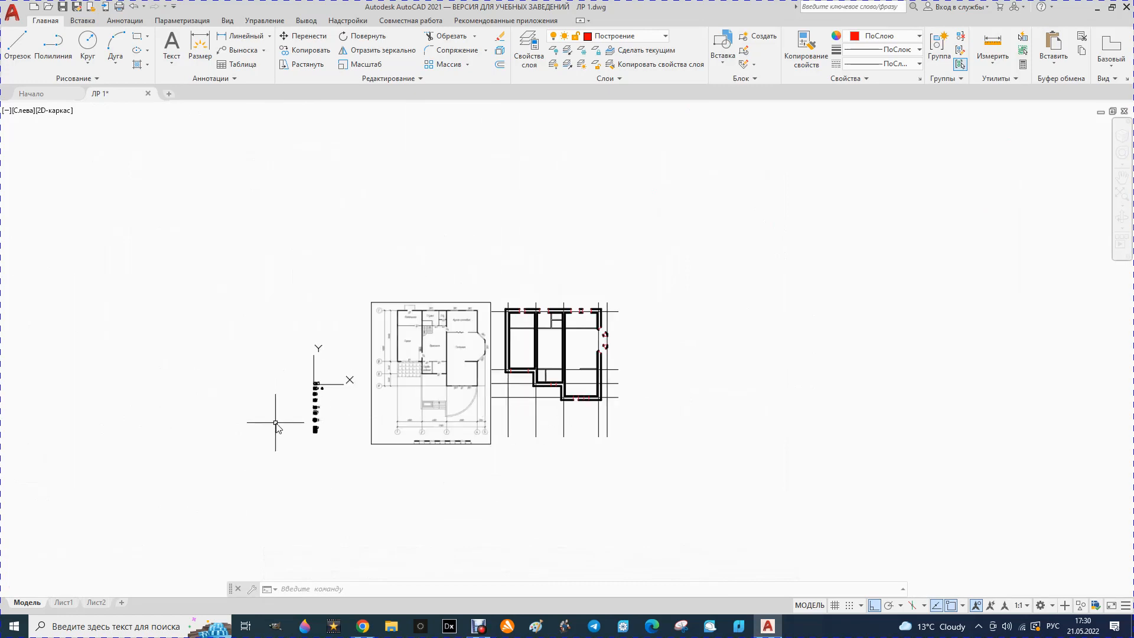
scroll(316, 436, "up", 4)
scroll(304, 400, "down", 6)
scroll(304, 399, "up", 4)
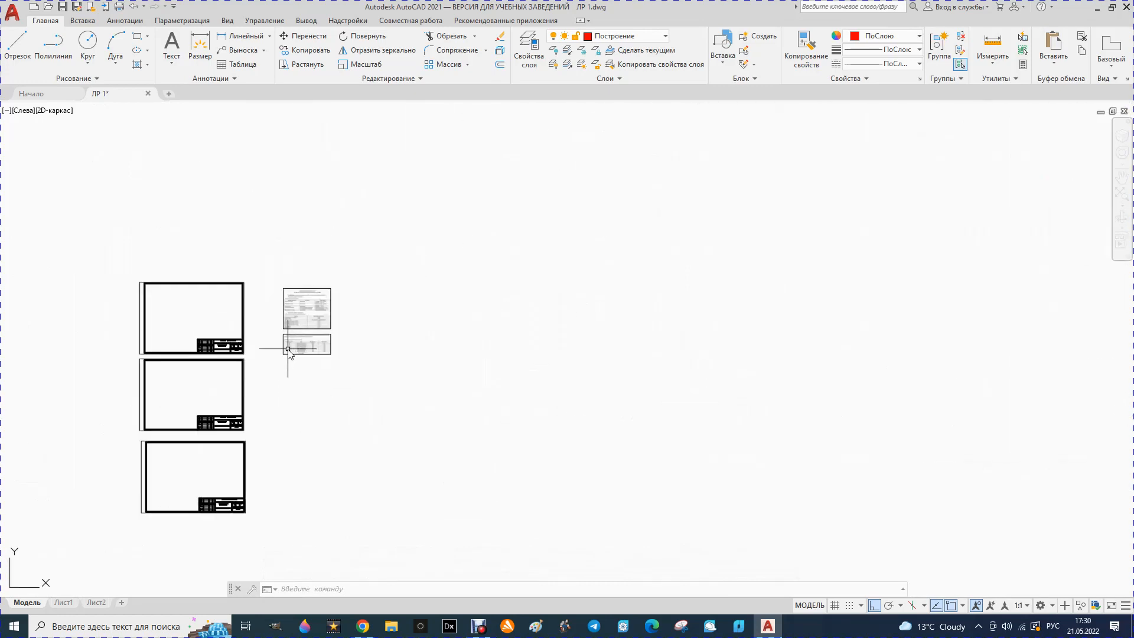
scroll(288, 350, "down", 8)
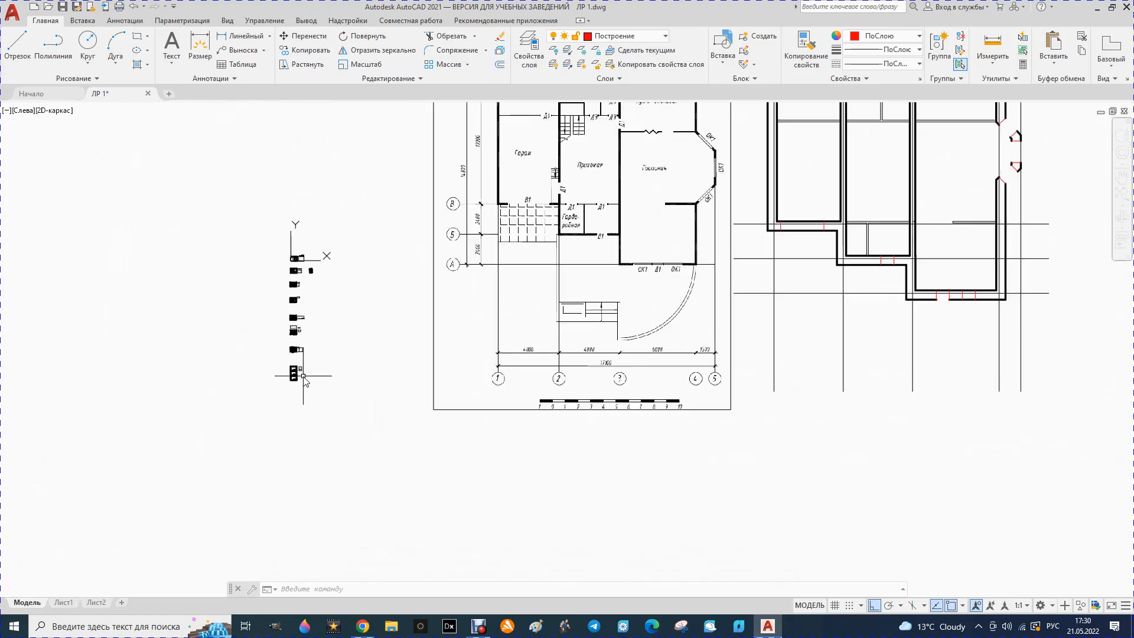
scroll(583, 347, "up", 6)
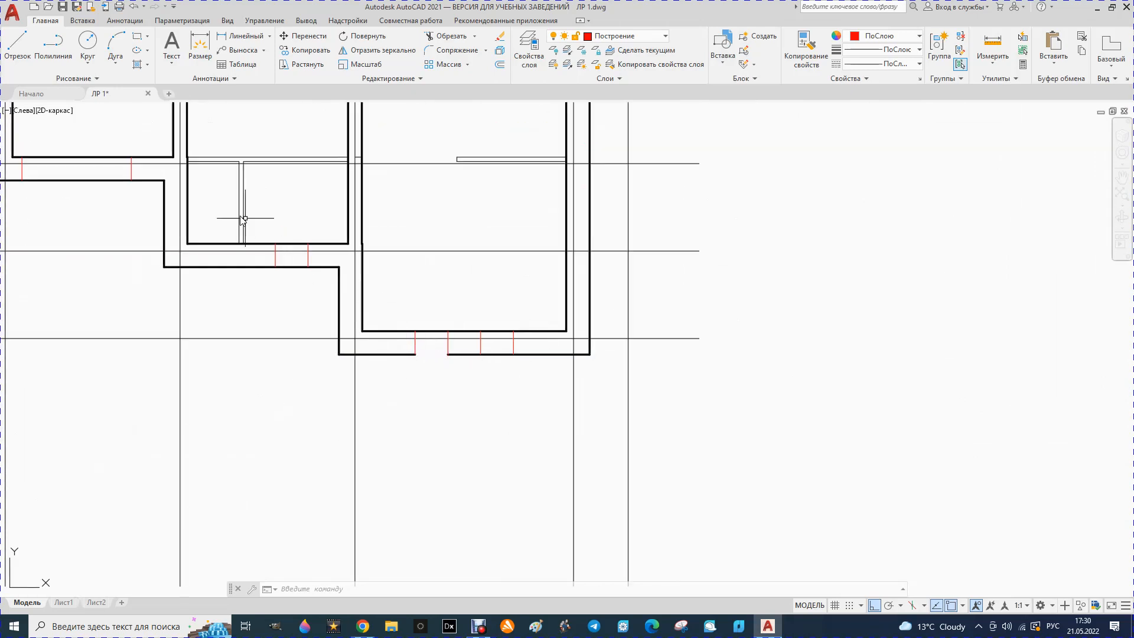
Undo the last group of wall trims at the window openings, including the one in the right section's lower wall
left_click(135, 7)
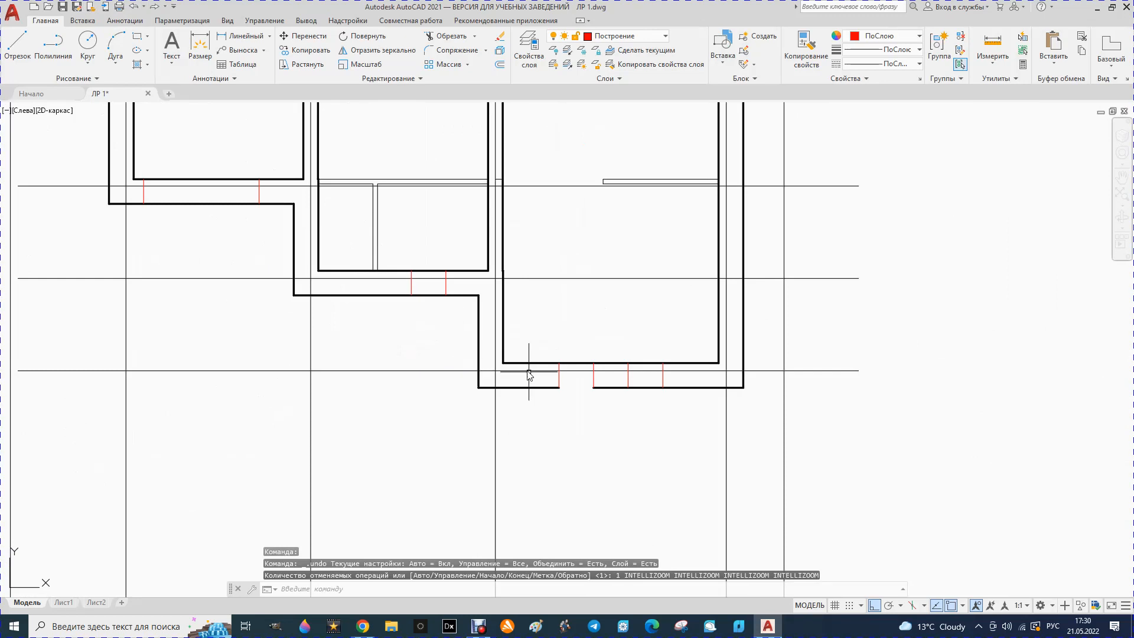
left_click(135, 7)
left_click(135, 7)
left_click(135, 7)
scroll(481, 408, "up", 2)
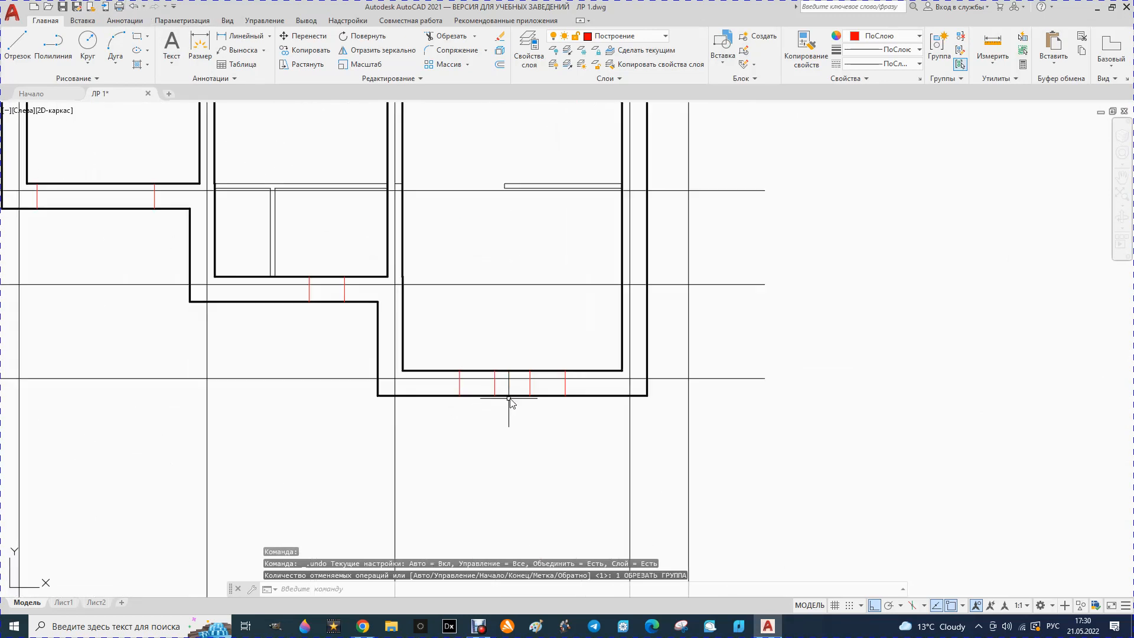
Delete the two outermost construction lines in the right section's lower wall
left_click(460, 391)
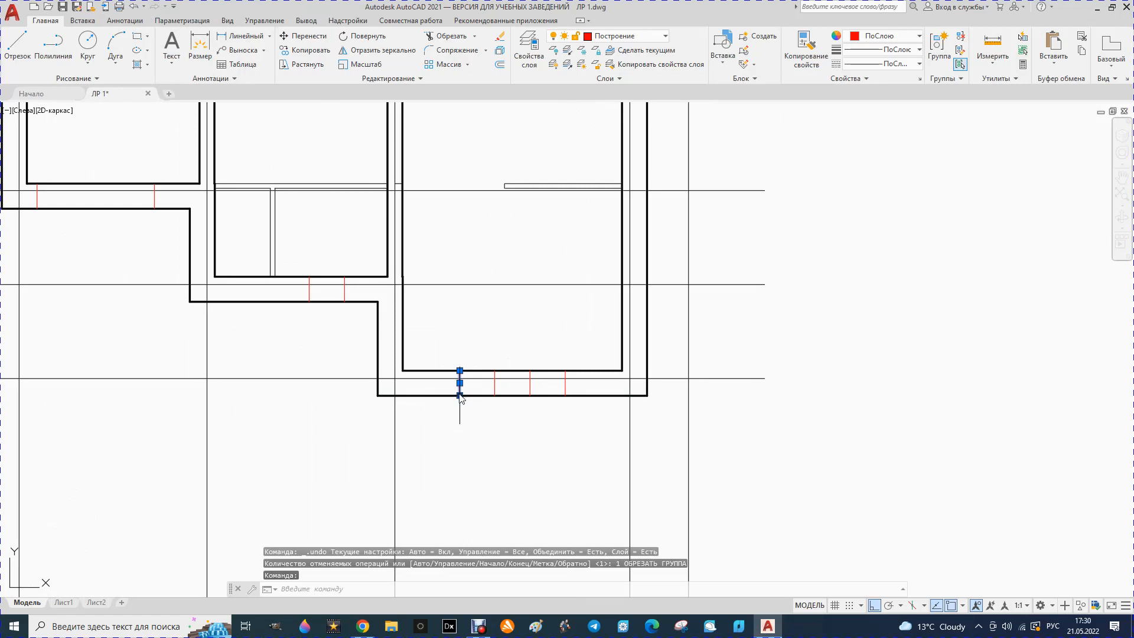
key("Delete")
left_click(566, 384)
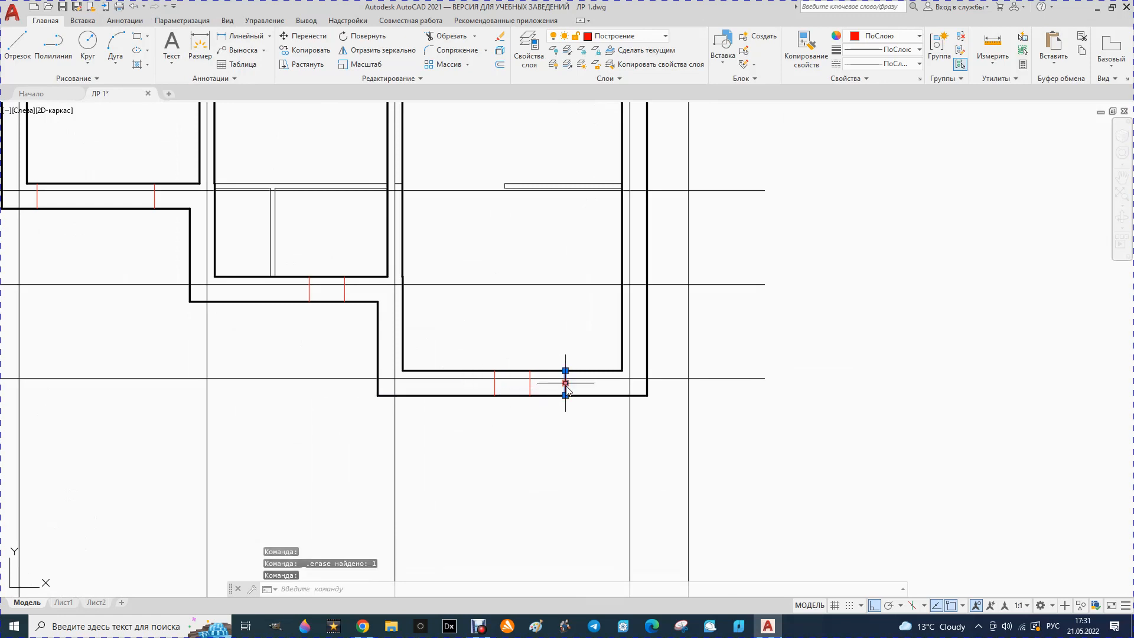
key("Delete")
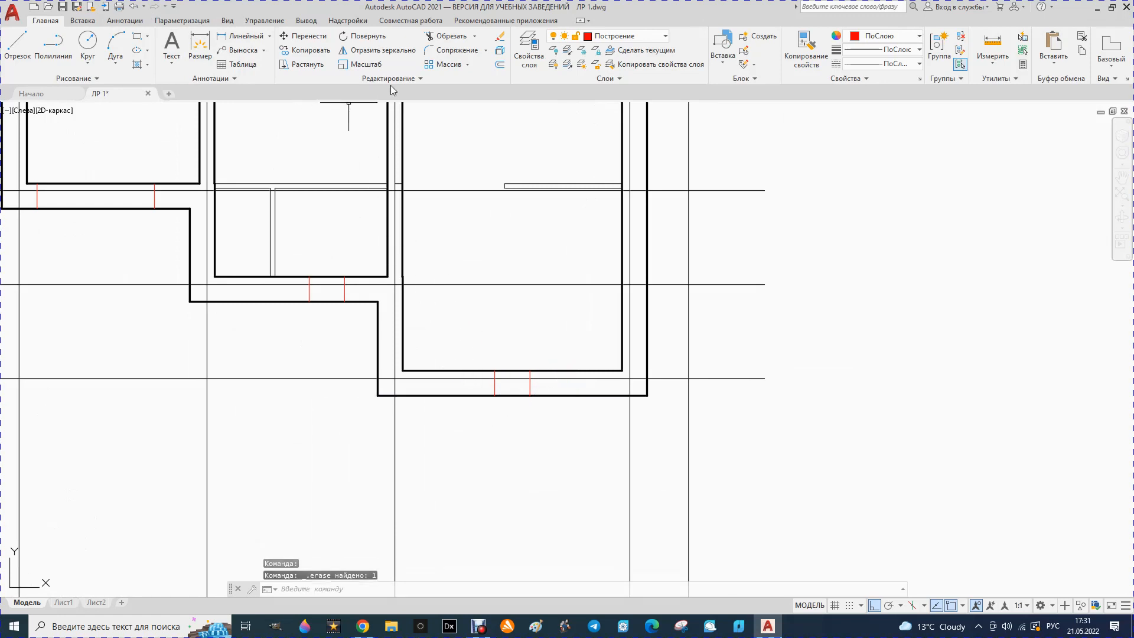
Offset the two remaining construction lines in the right section's lower wall outward by 1500, one to each side
left_click(500, 65)
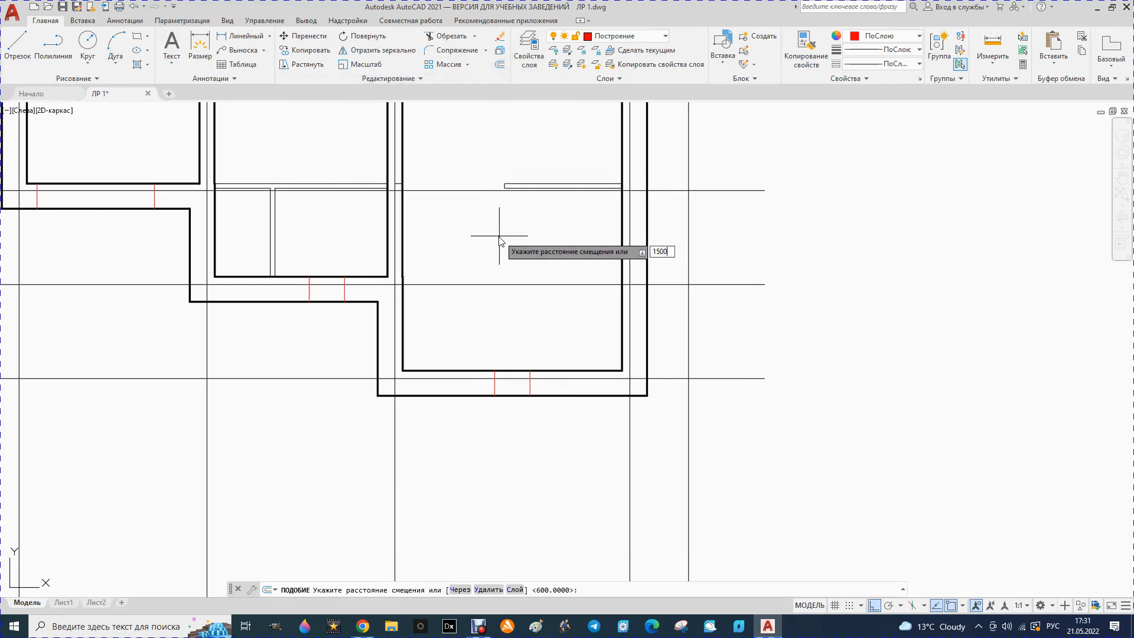
type("1500")
key("Return")
left_click(495, 390)
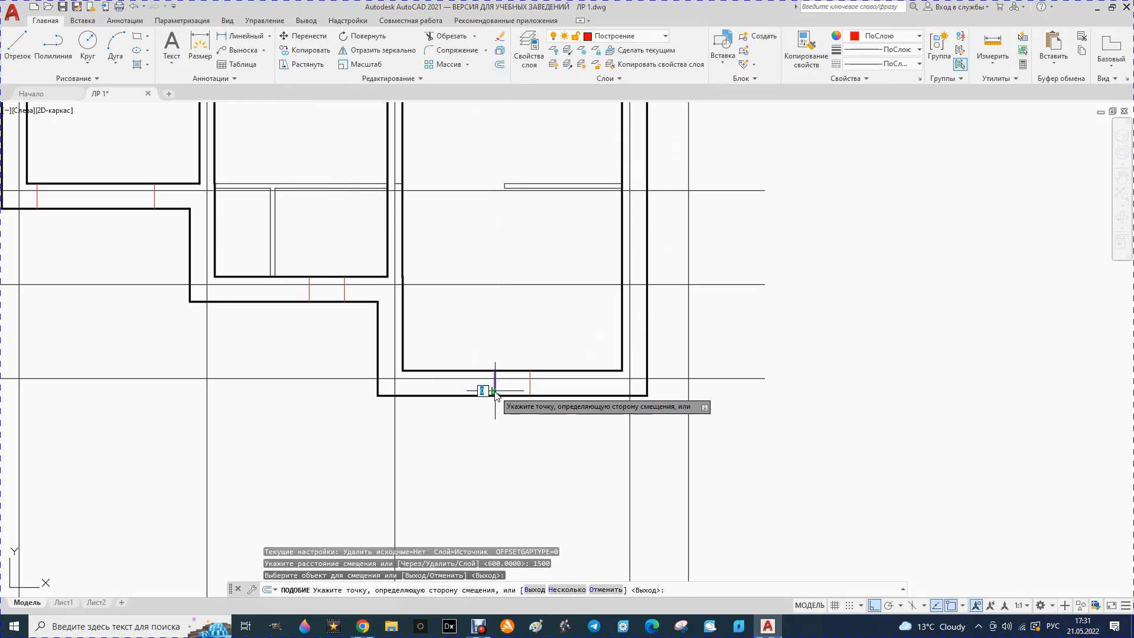
left_click(472, 391)
left_click(529, 391)
left_click(557, 385)
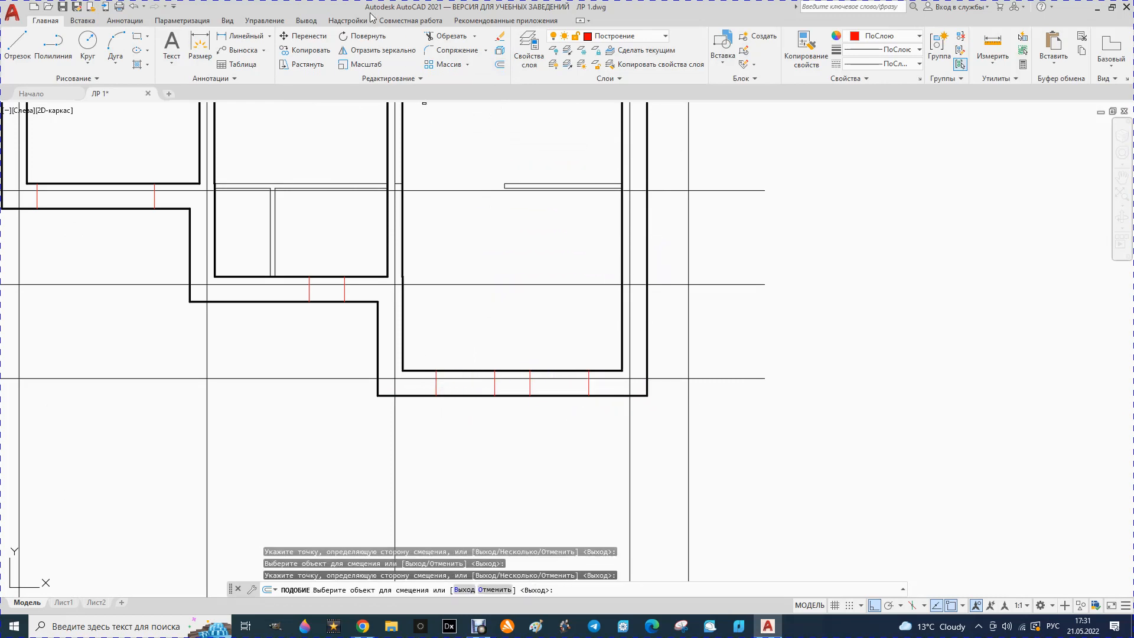
Trim the inner and outer wall lines between the construction lines across the window-door-window group in the right section's lower wall
left_click(444, 36)
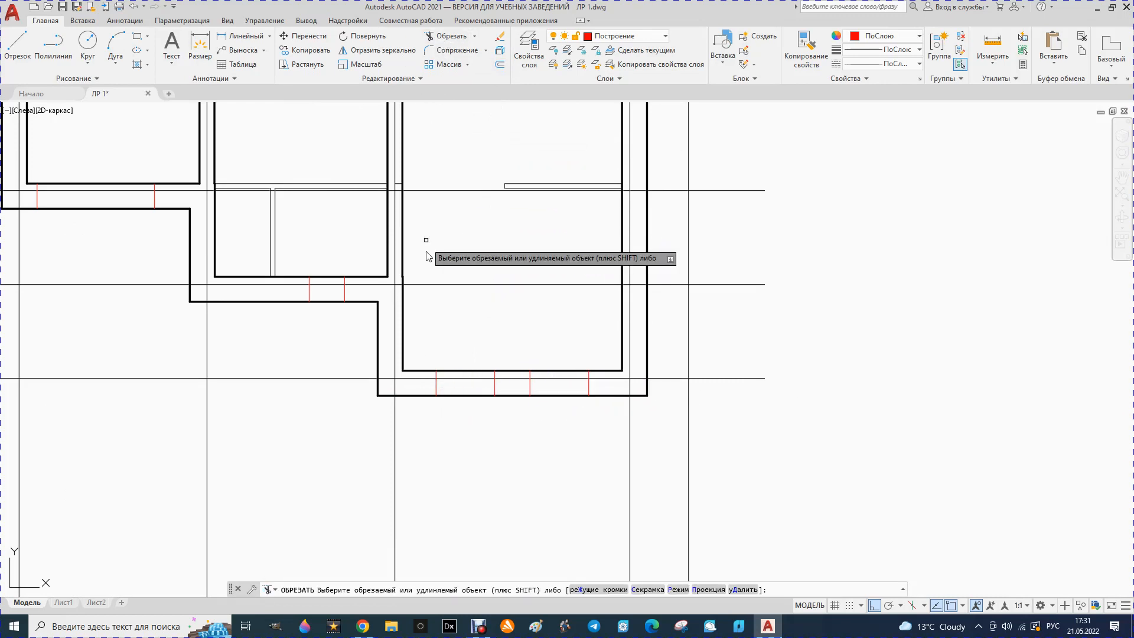
left_click(447, 371)
left_click(459, 395)
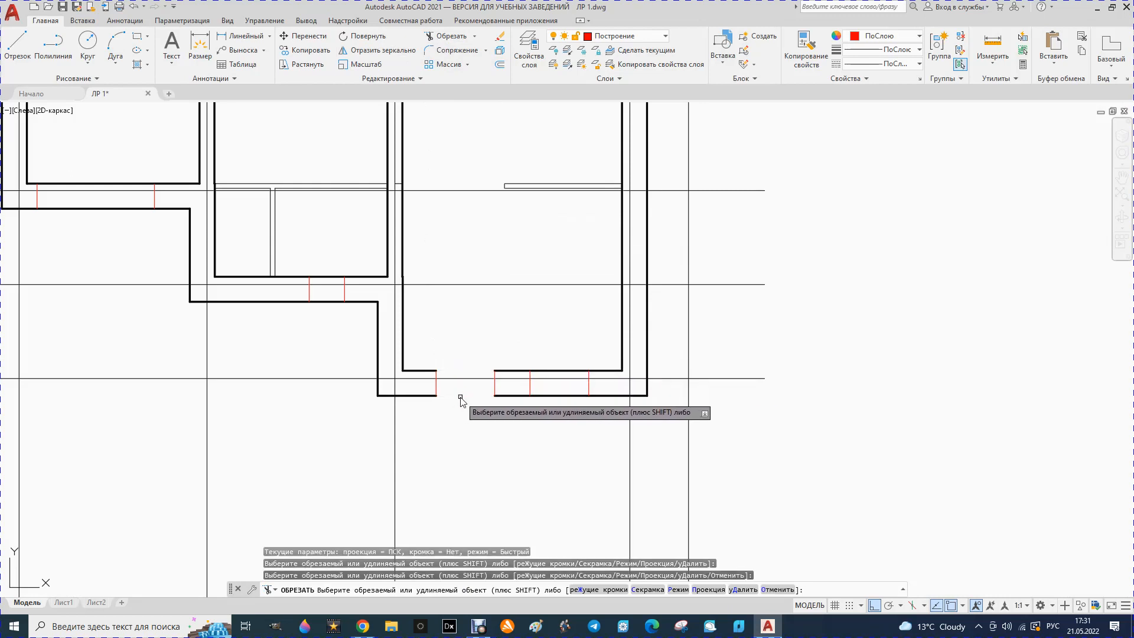
left_click(512, 396)
left_click(514, 372)
left_click(548, 371)
left_click(553, 394)
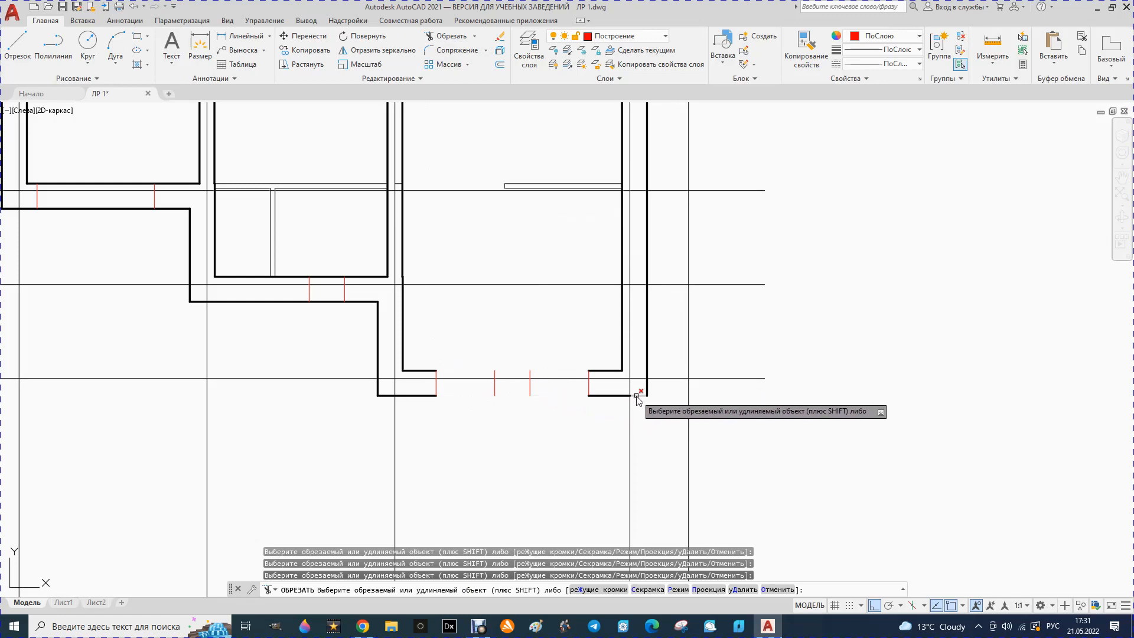
Trim both wall lines at the door opening in the middle section's lower wall and the garage opening in the left section's lower wall
scroll(638, 396, "down", 4)
scroll(532, 377, "up", 6)
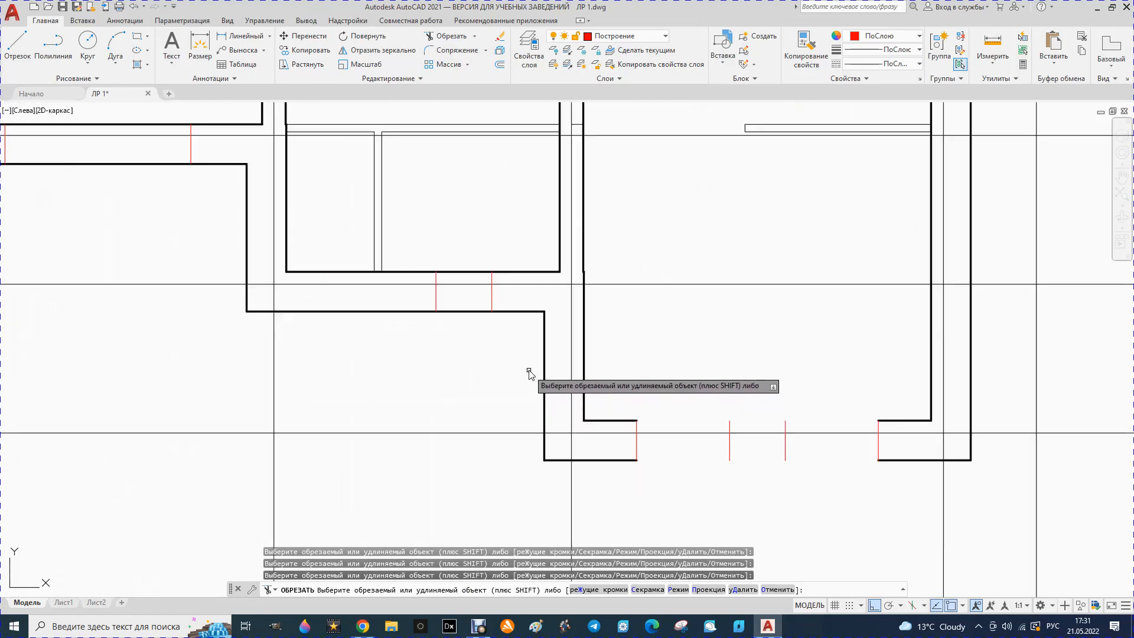
left_click(470, 312)
left_click(468, 271)
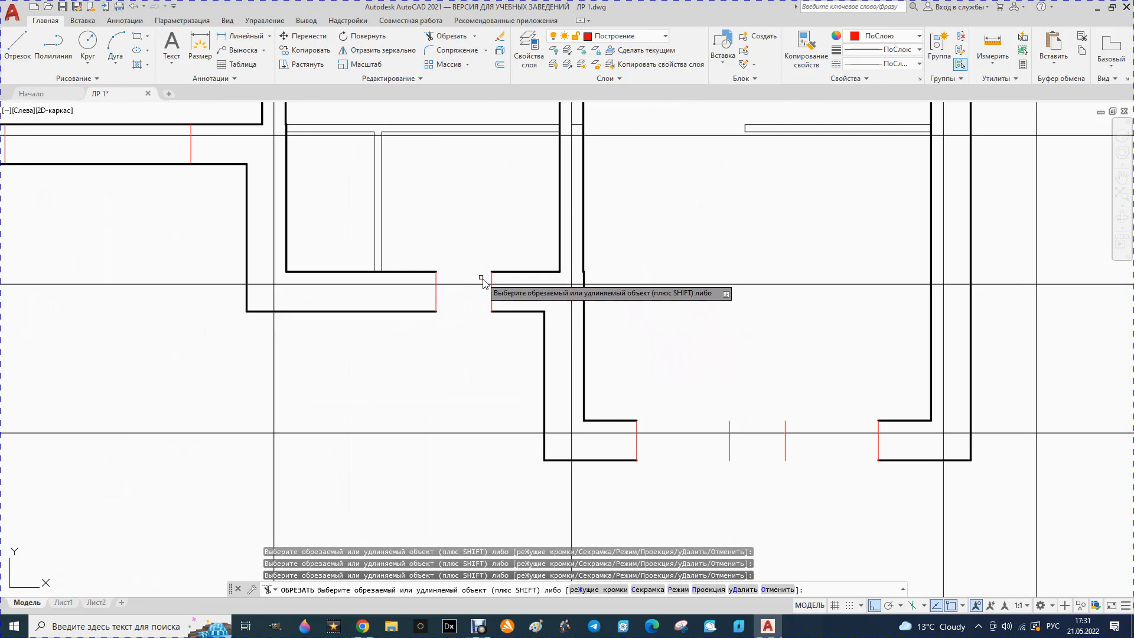
scroll(541, 298, "down", 4)
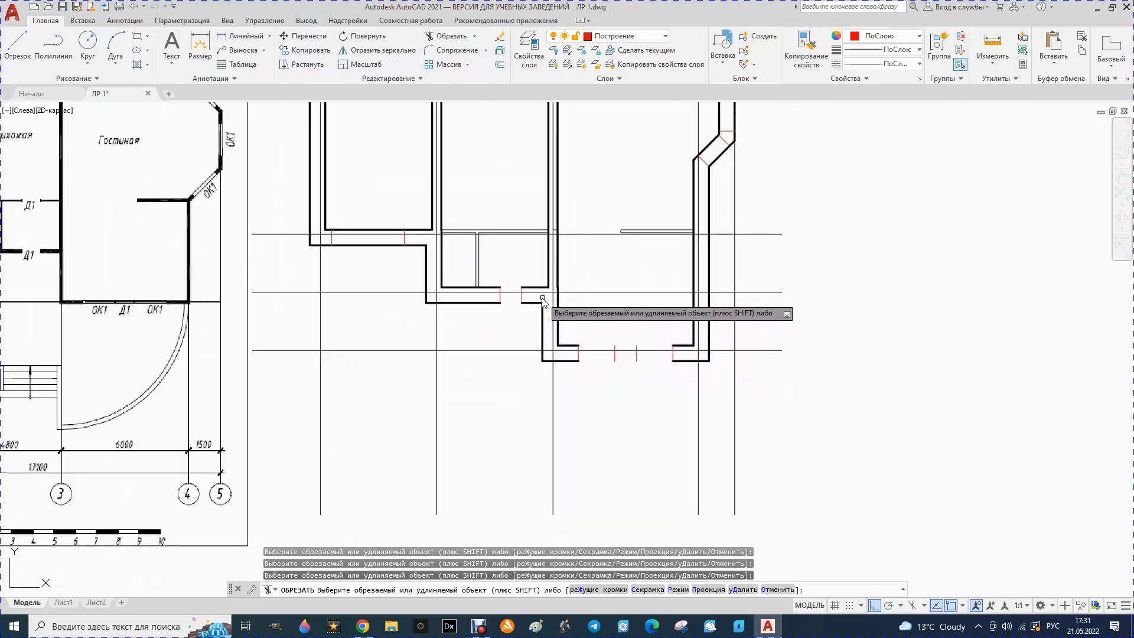
left_click(352, 231)
left_click(354, 245)
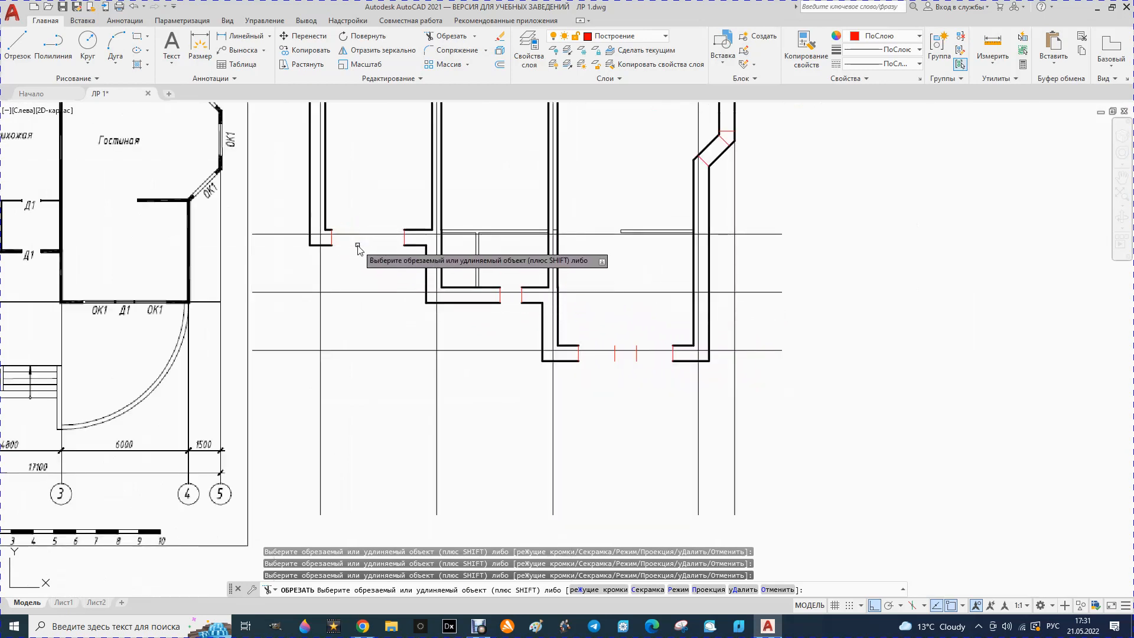
Trim the inner and outer lines of the upper outer wall at the middle section's window and the right section's two windows
scroll(370, 313, "down", 2)
scroll(372, 316, "down", 2)
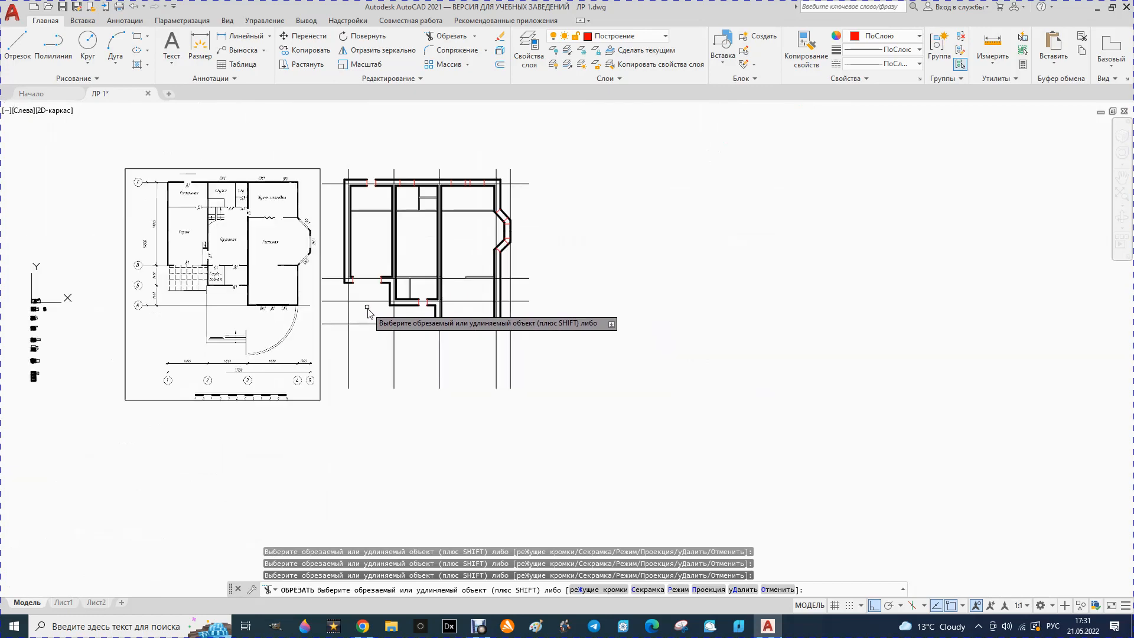
scroll(396, 179, "up", 6)
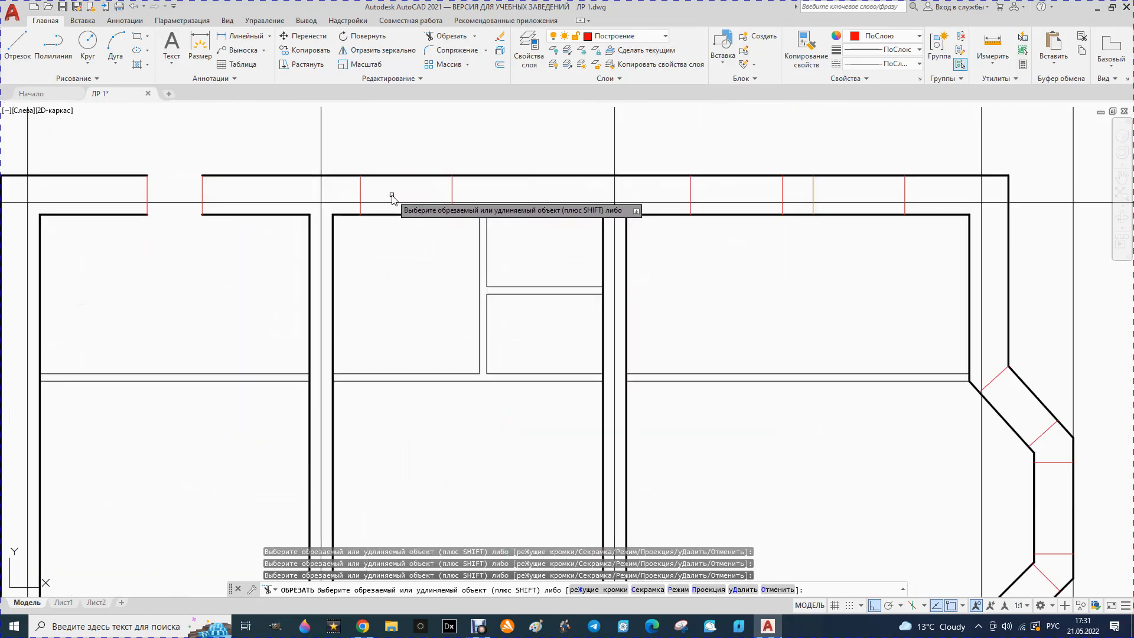
left_click(401, 175)
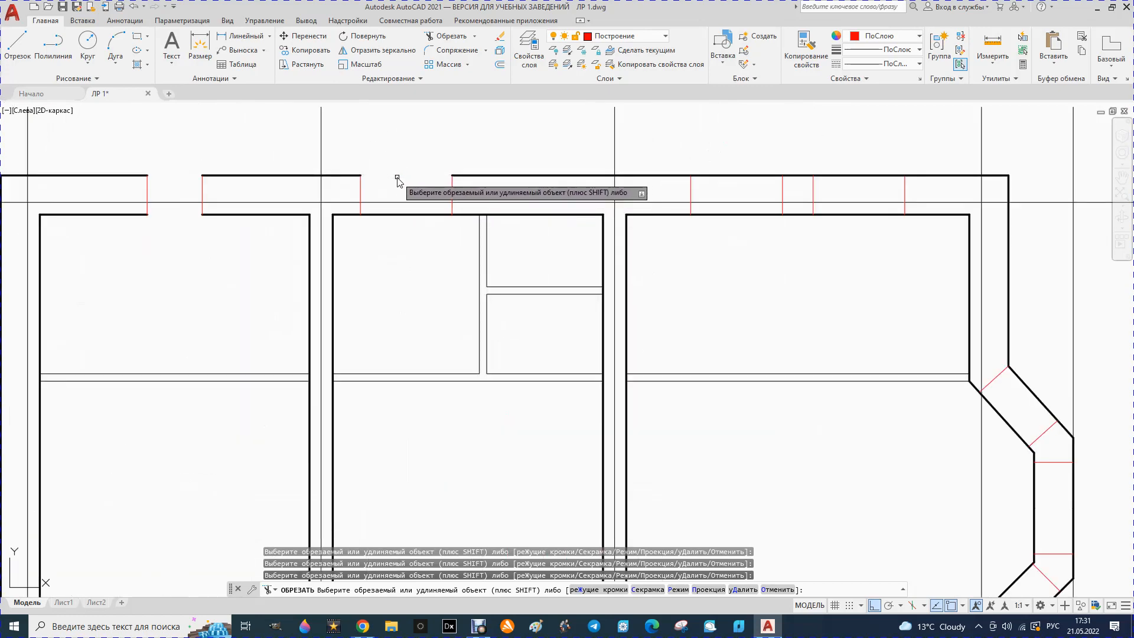
left_click(399, 215)
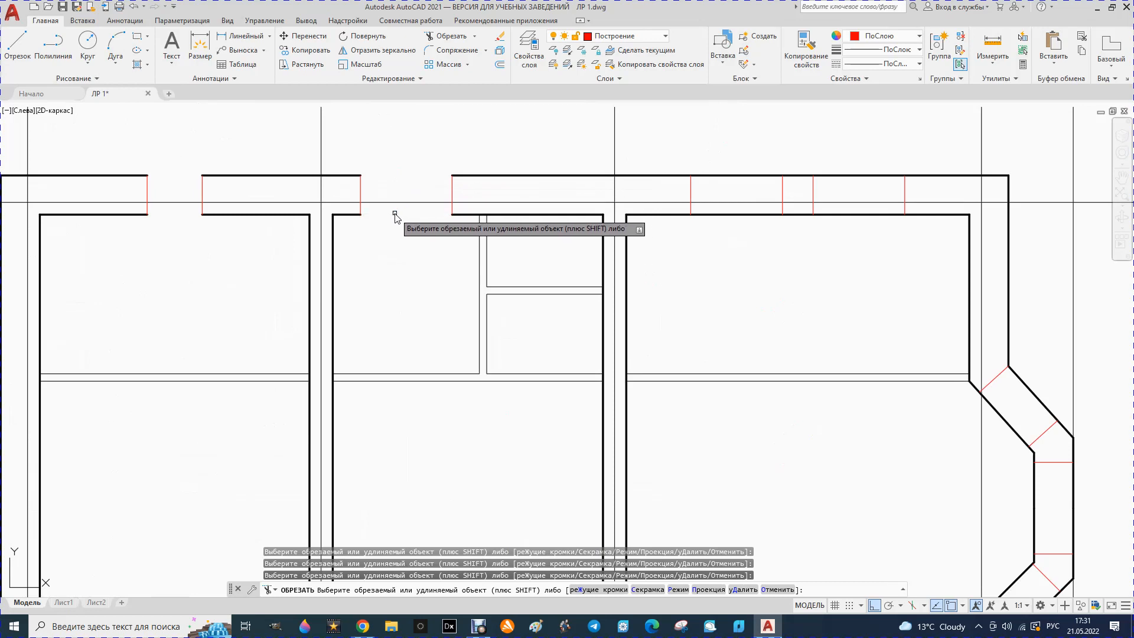
scroll(395, 217, "down", 2)
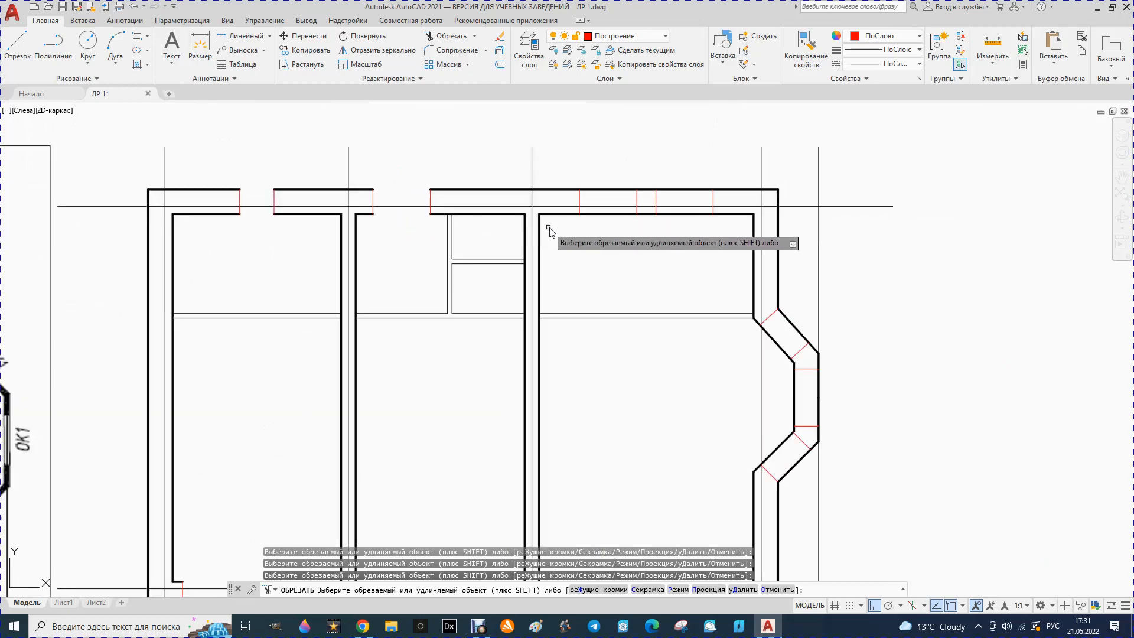
left_click(596, 190)
left_click(598, 214)
left_click(683, 190)
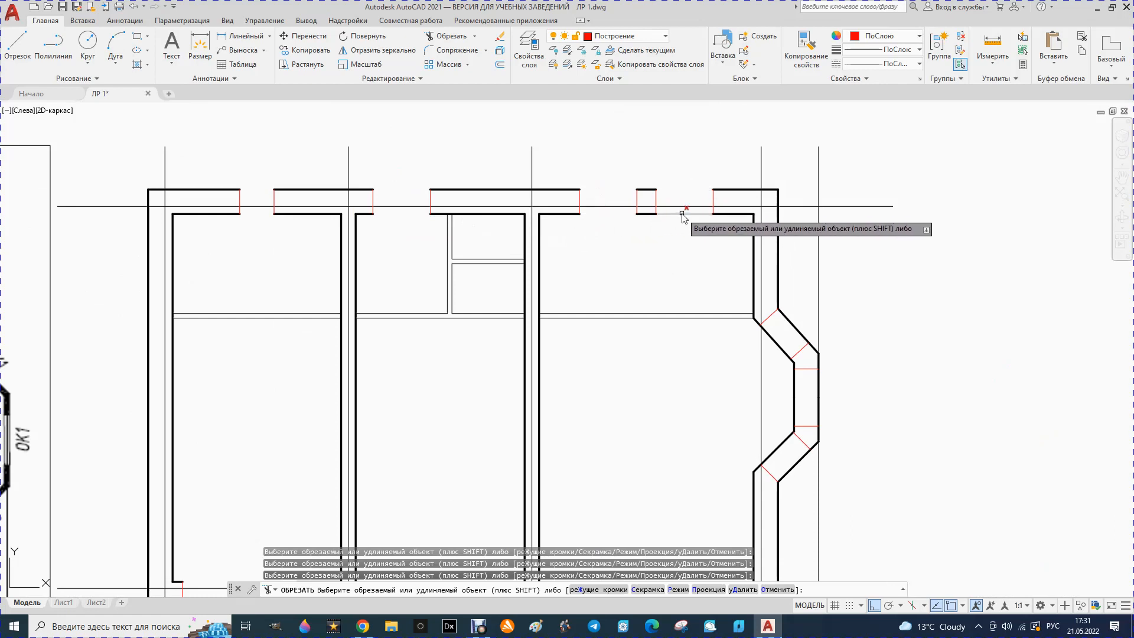
left_click(668, 214)
Trim the bay's inner and outer wall lines between the construction lines to open its three windows, and end the Trim command
scroll(667, 212, "down", 2)
scroll(738, 343, "up", 4)
scroll(679, 329, "down", 4)
left_click(679, 260)
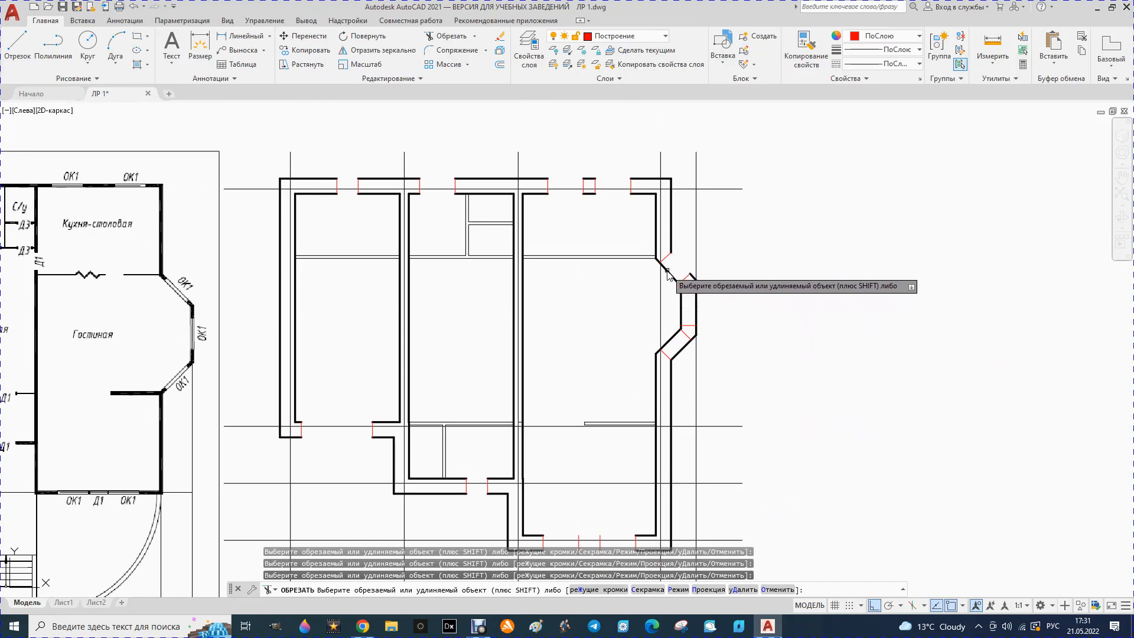
left_click(681, 304)
left_click(697, 303)
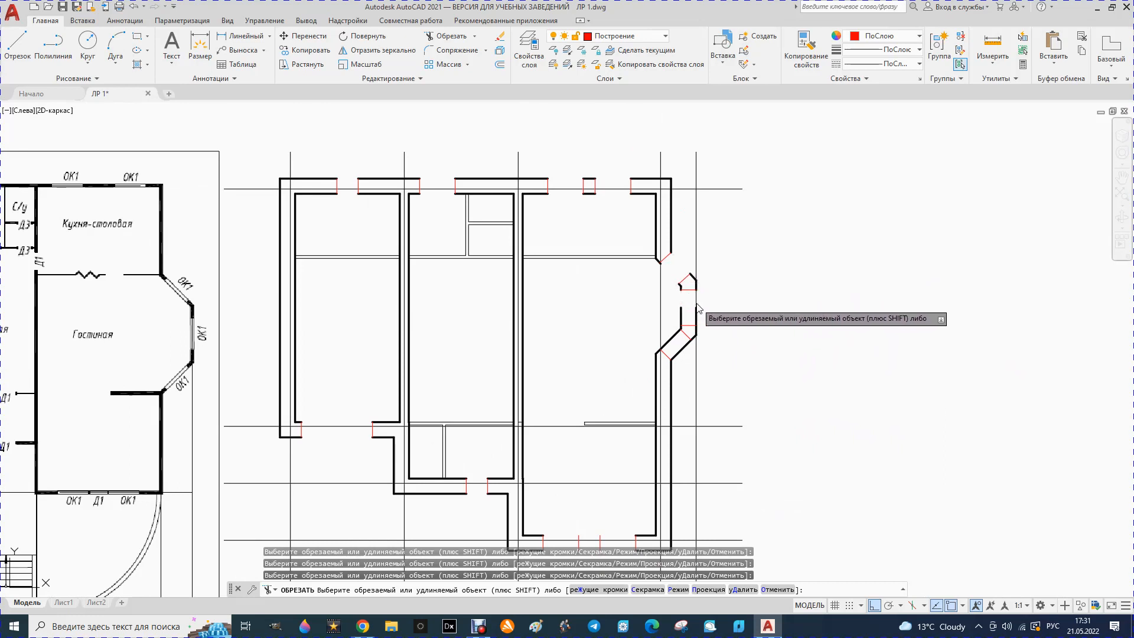
left_click(673, 334)
left_click(676, 353)
scroll(676, 353, "down", 5)
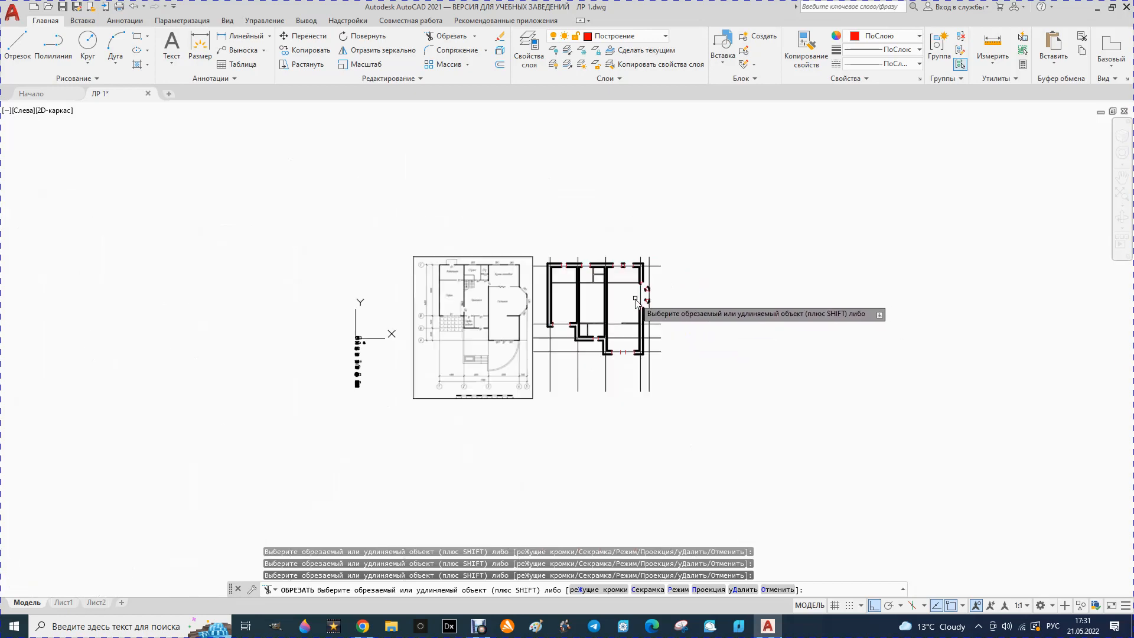
scroll(644, 348, "up", 4)
key("Escape")
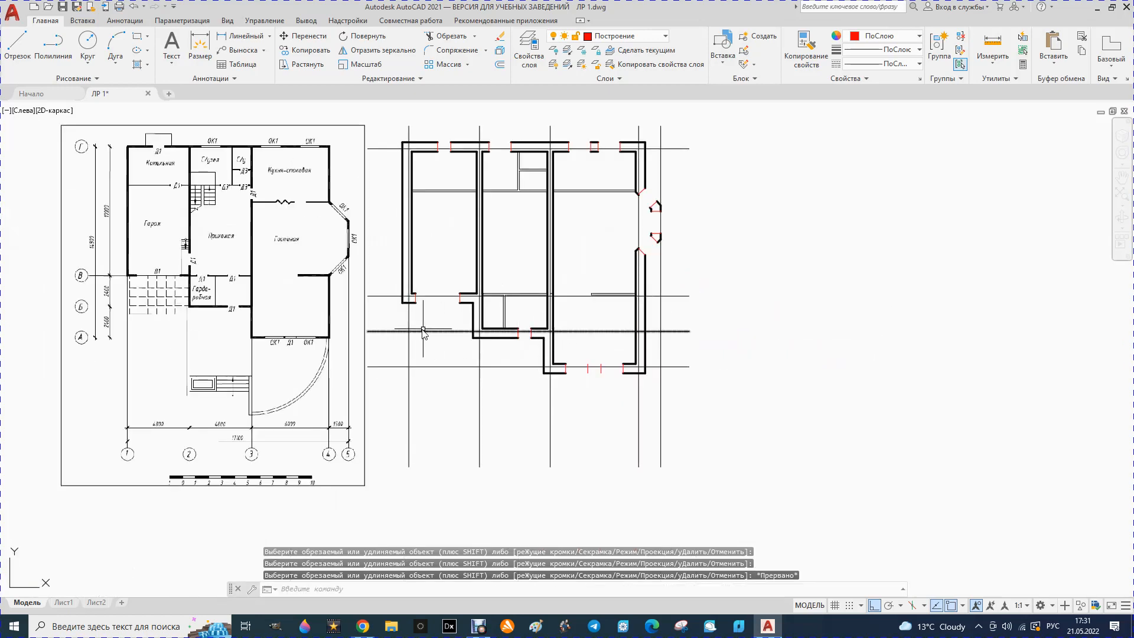
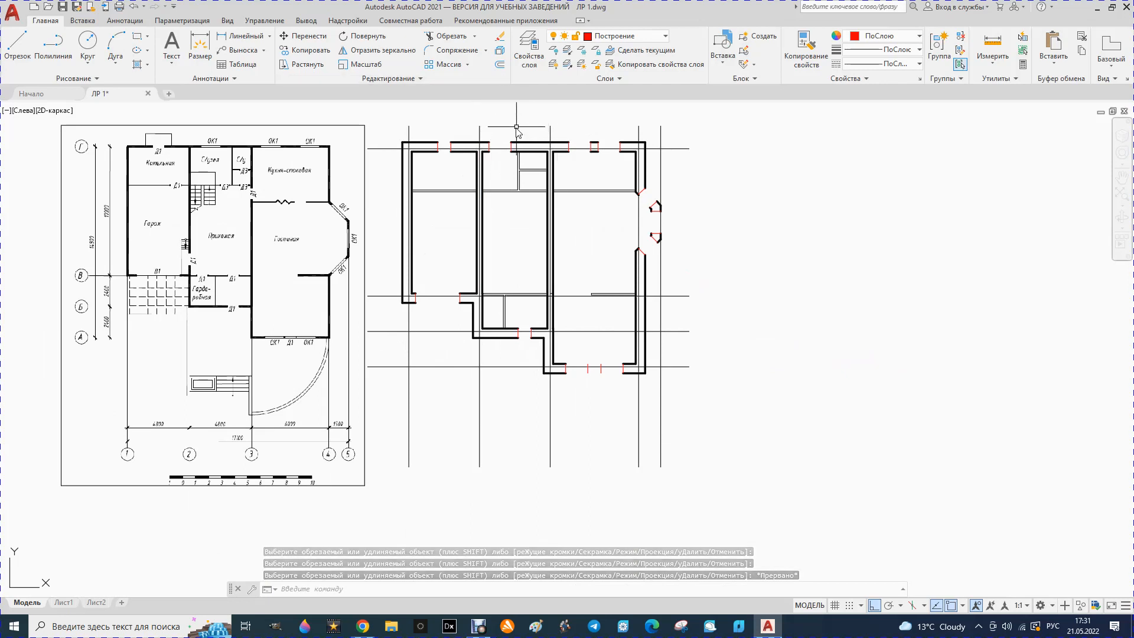
Insert the ОК1 window block near the window opening in the middle section's upper outer wall
scroll(516, 106, "up", 2)
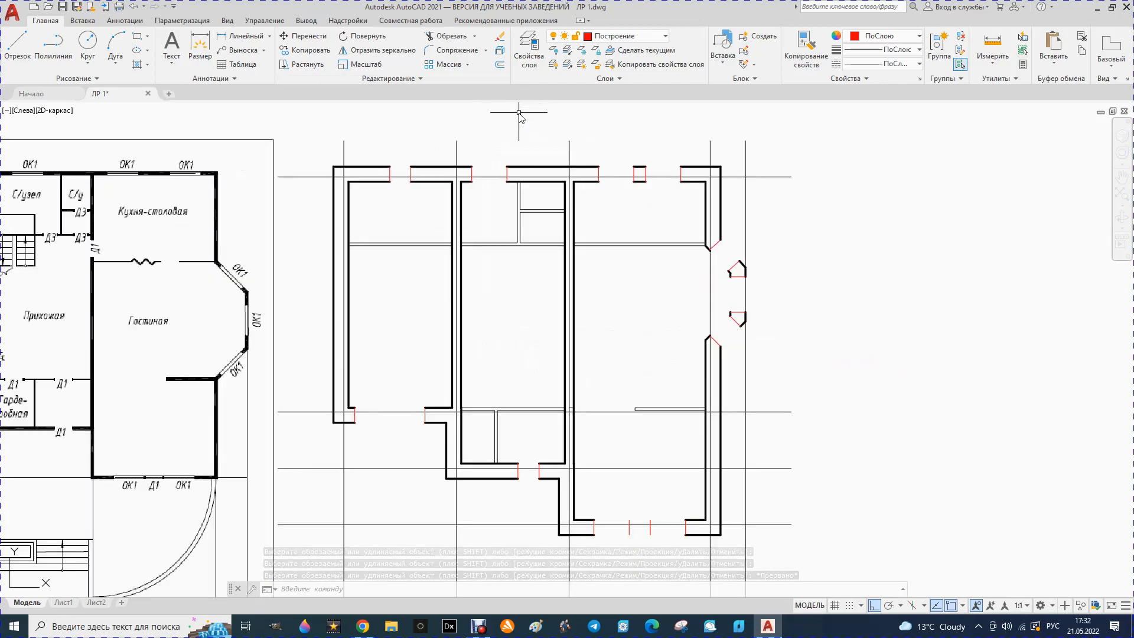
left_click(724, 63)
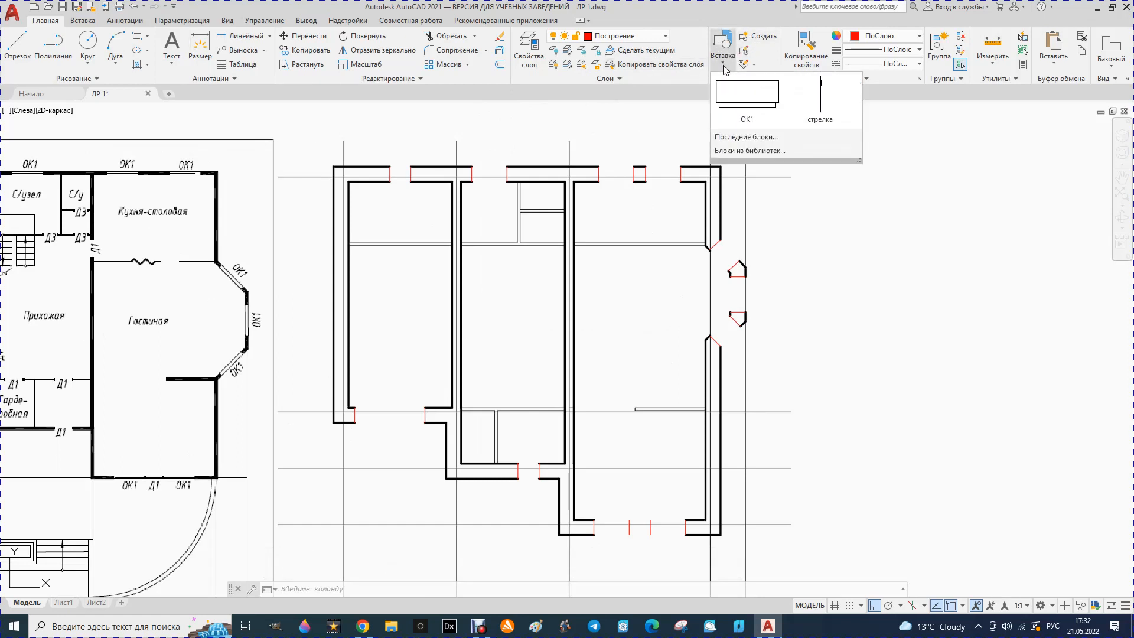
left_click(742, 119)
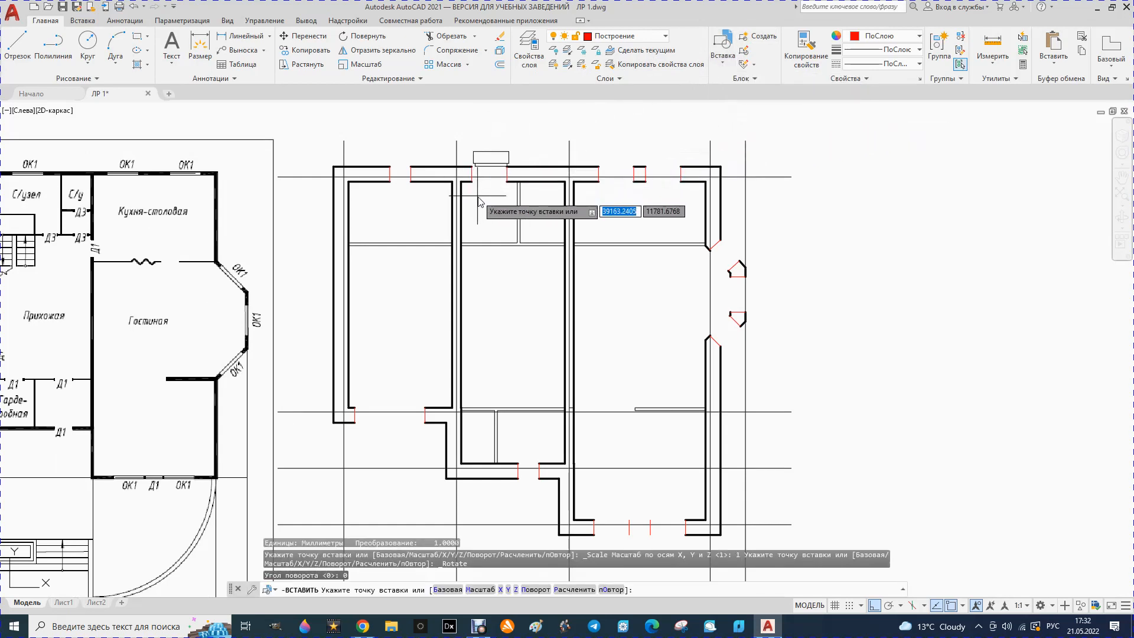
left_click(481, 219)
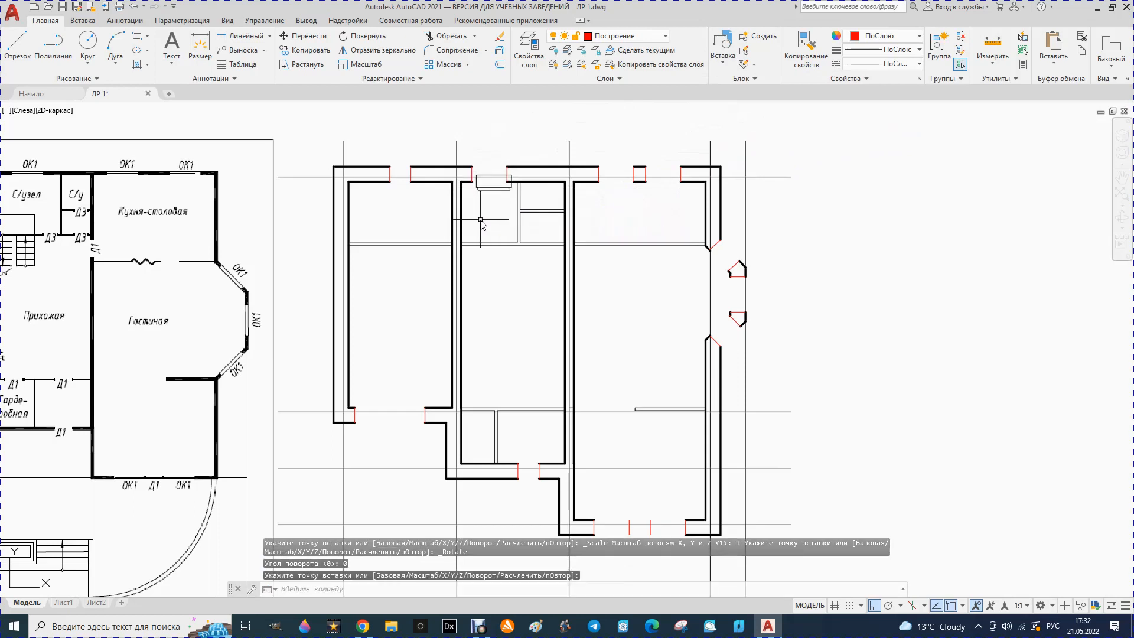
Copy the window block from the middle section's upper wall, with Ortho mode off, to three free spots outside the bay, one per opening
scroll(455, 219, "up", 4)
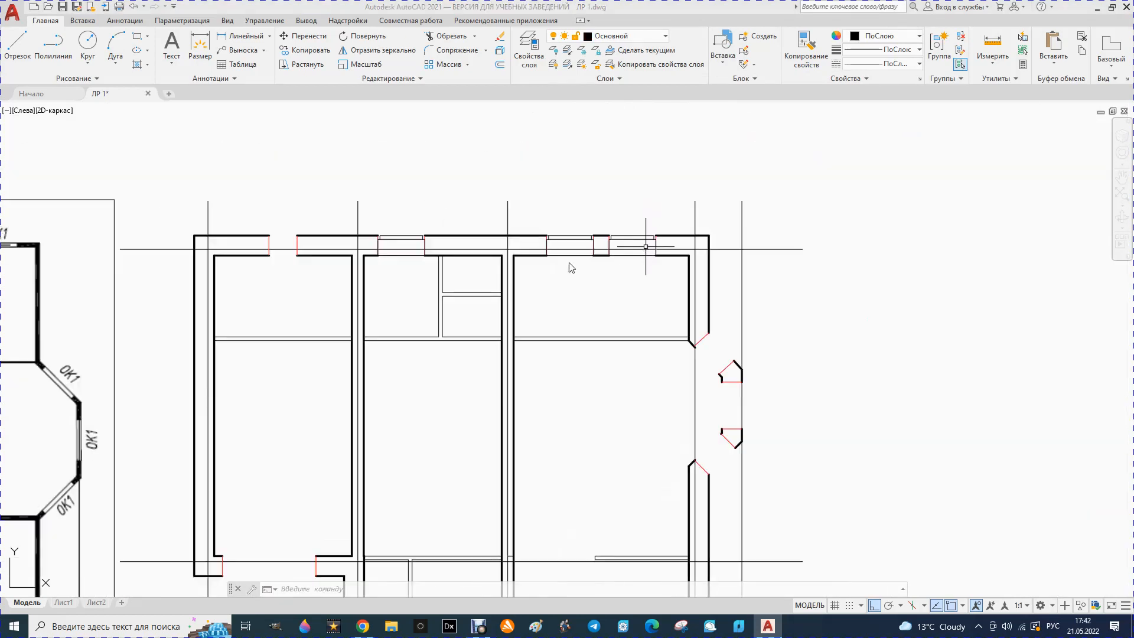
scroll(570, 260, "up", 5)
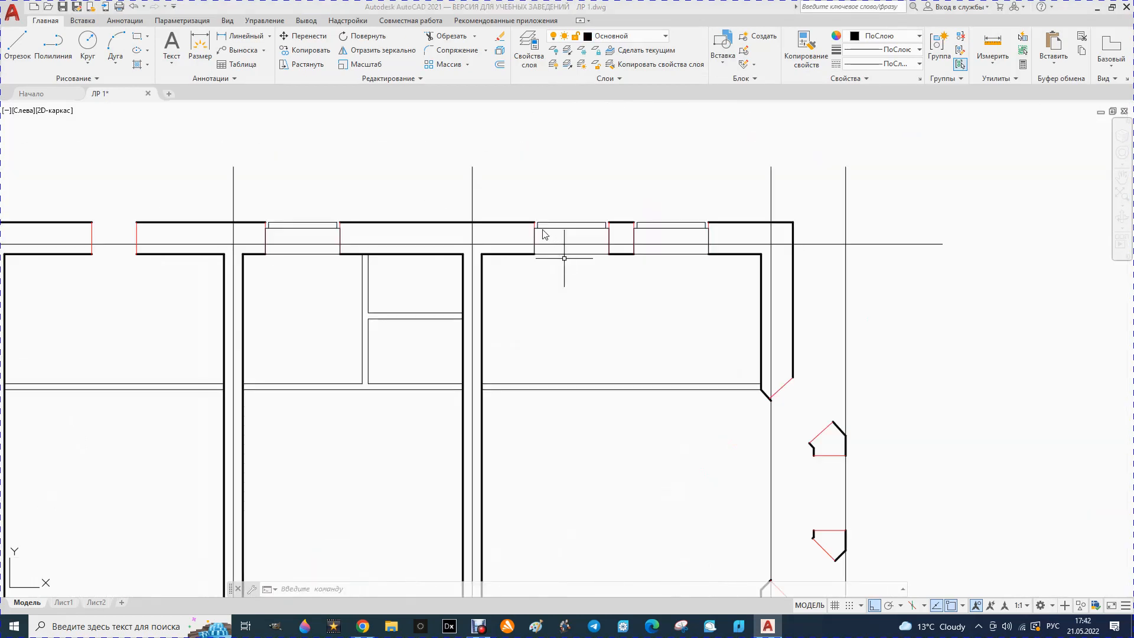
left_click(297, 228)
left_click(299, 232)
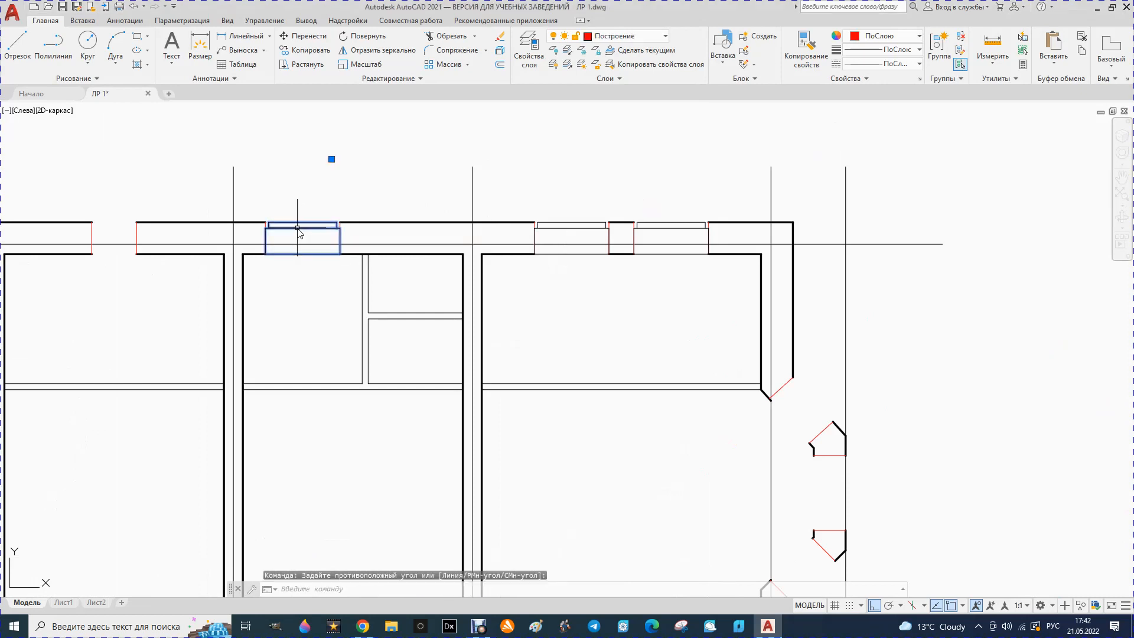
left_click(306, 50)
left_click(265, 254)
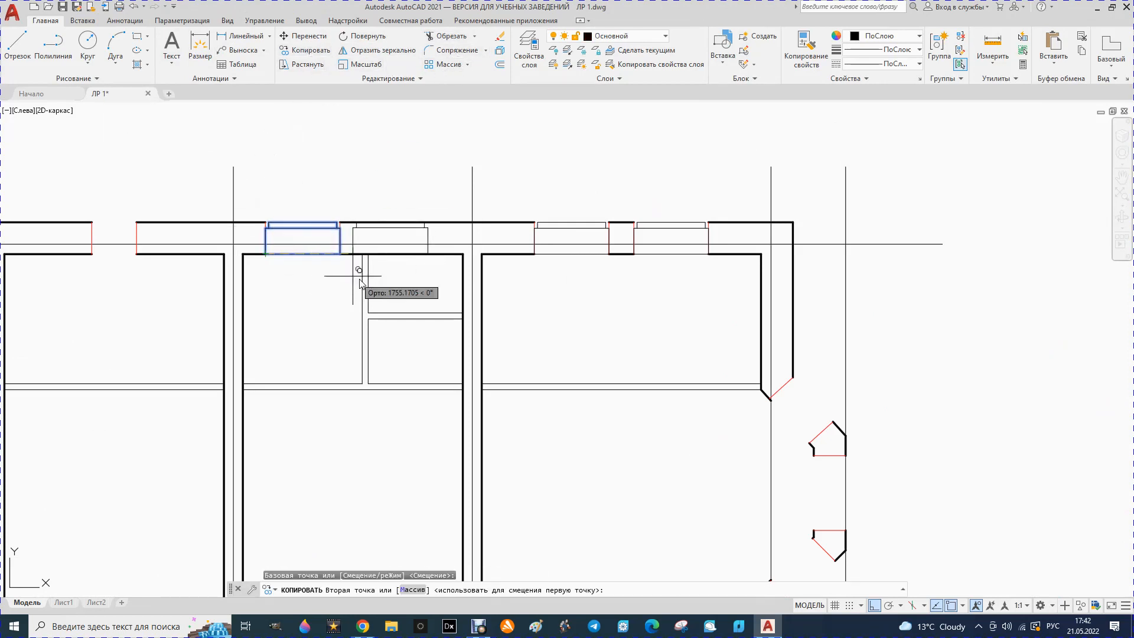
scroll(422, 316, "down", 4)
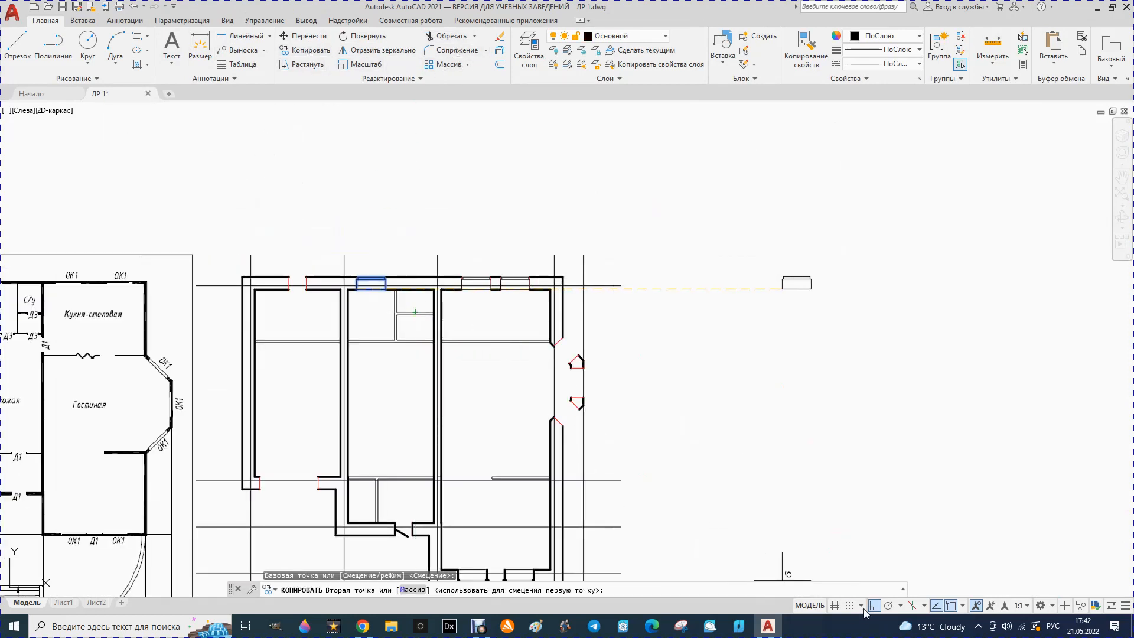
scroll(534, 396, "up", 4)
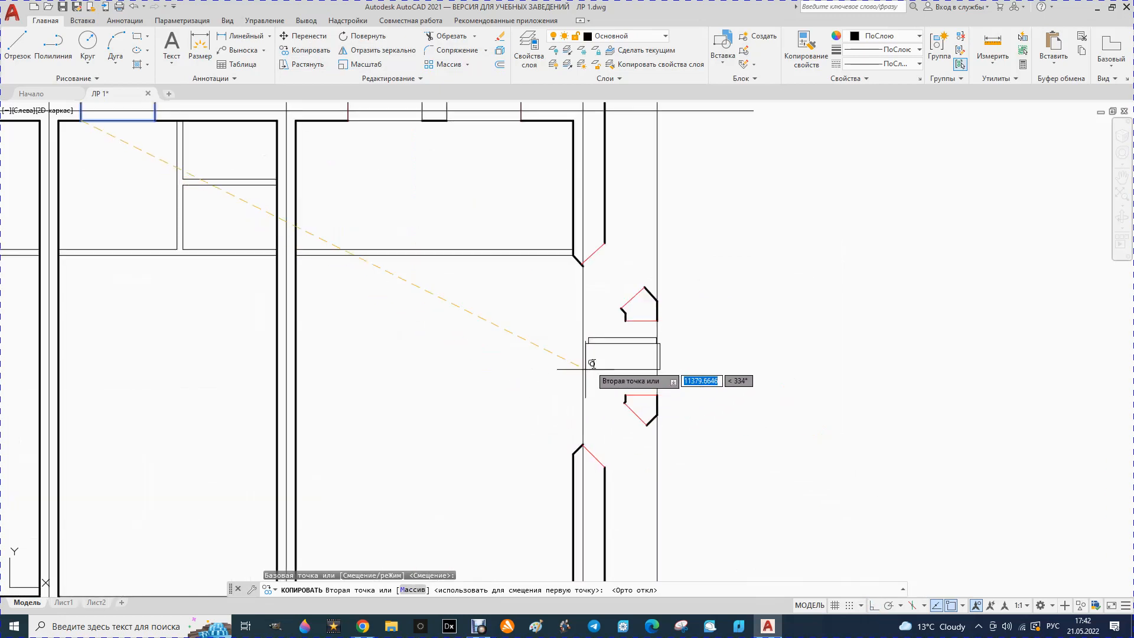
left_click(678, 268)
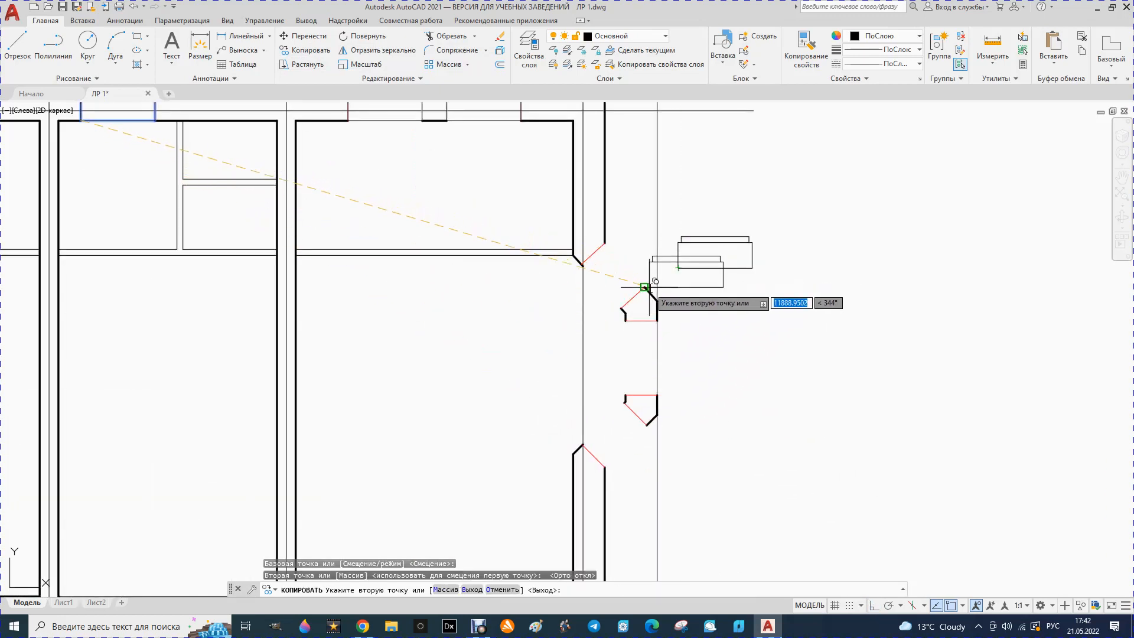
left_click(690, 381)
left_click(668, 483)
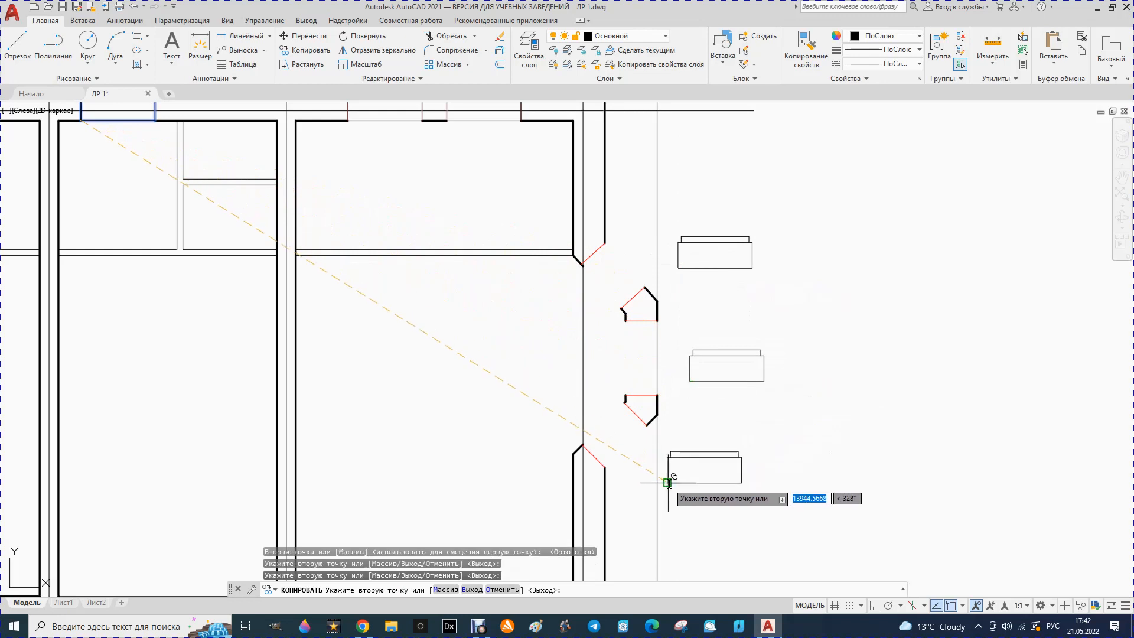
key("Escape")
key("Escape")
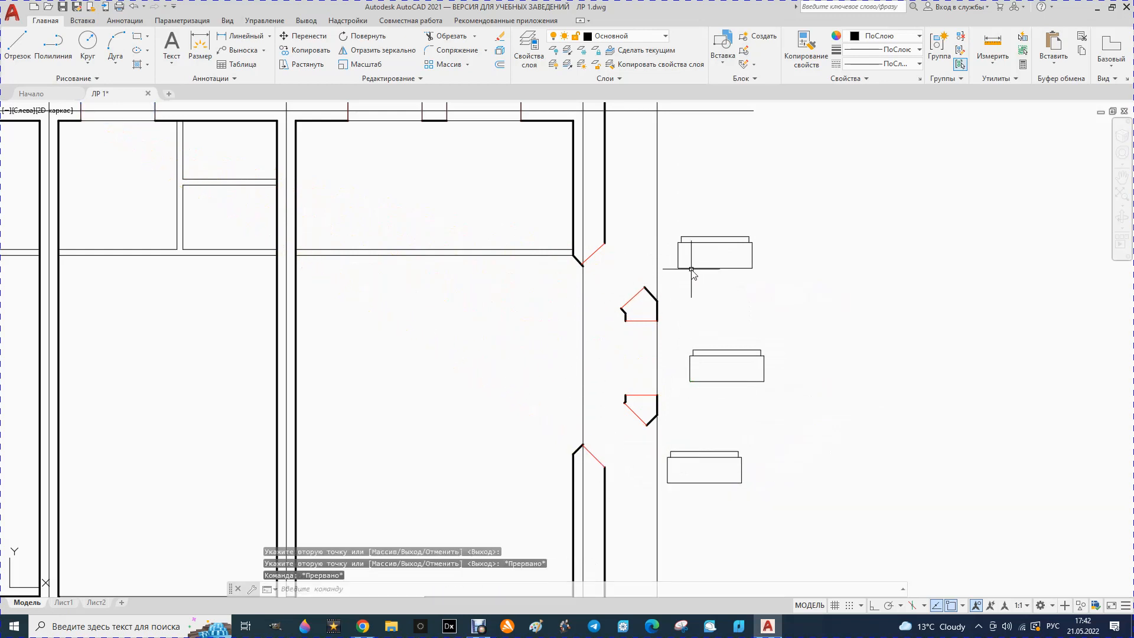
Rotate the uppermost of the three window block copies by 45° about its lower-left corner
left_click(691, 270)
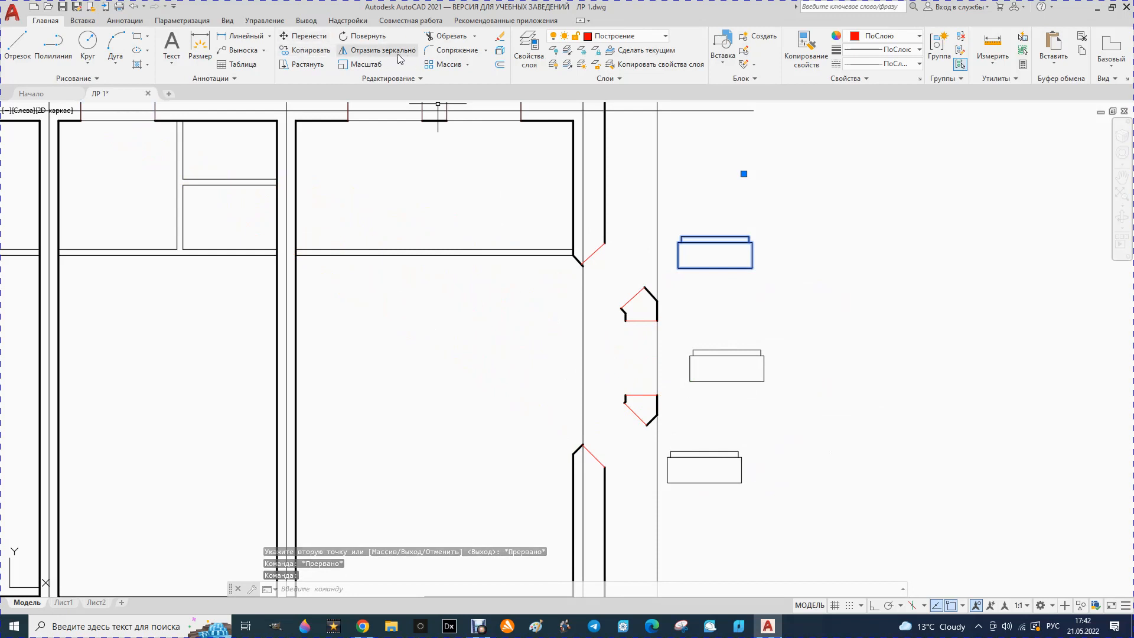
left_click(367, 37)
left_click(678, 268)
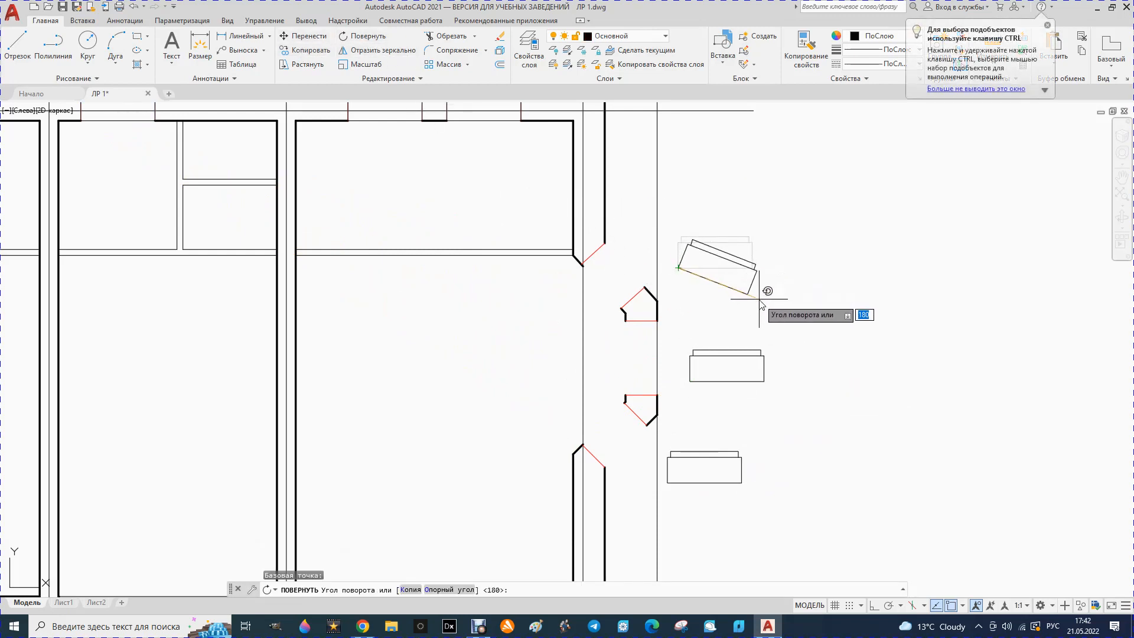
key("Return")
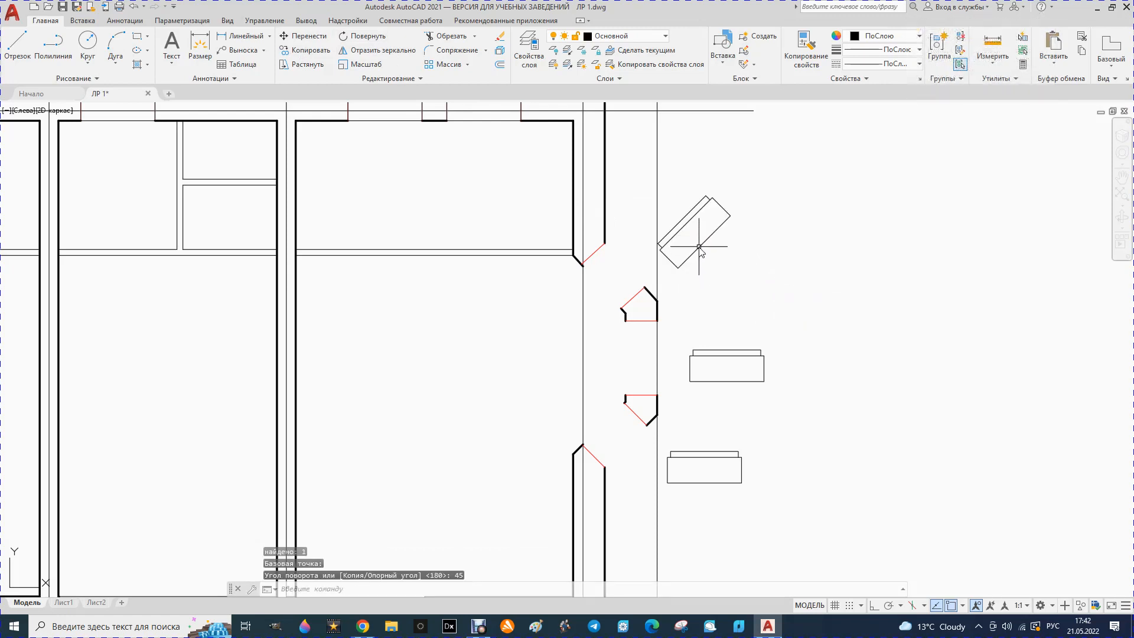
Rotate the uppermost window block copy by a further 90° about the same corner
mouse_move(699, 247)
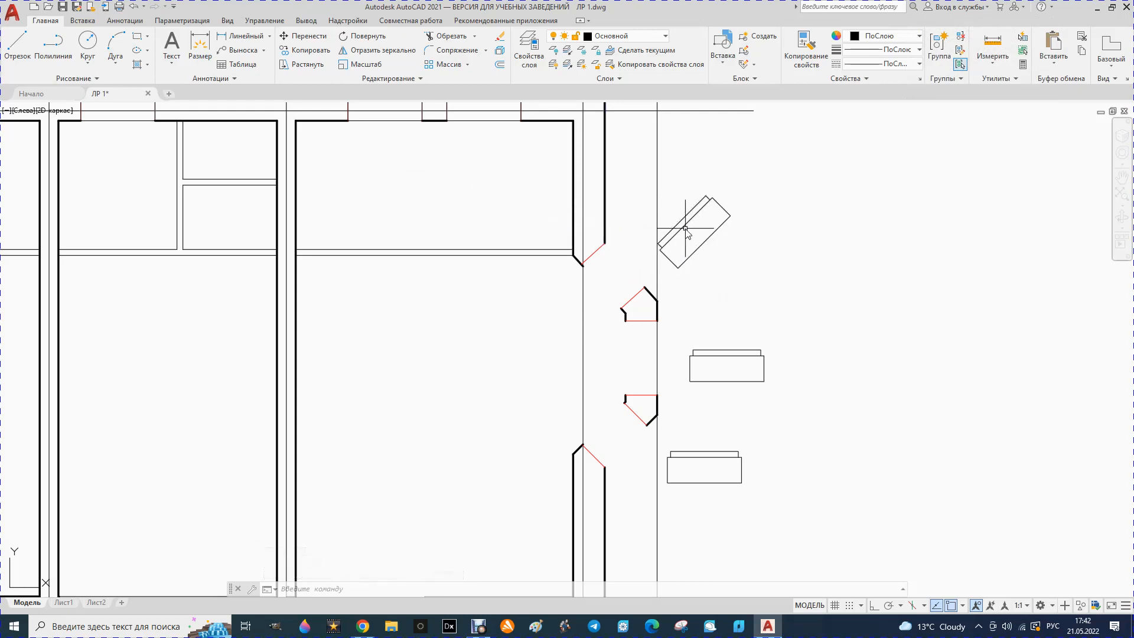
left_click(367, 39)
left_click(679, 268)
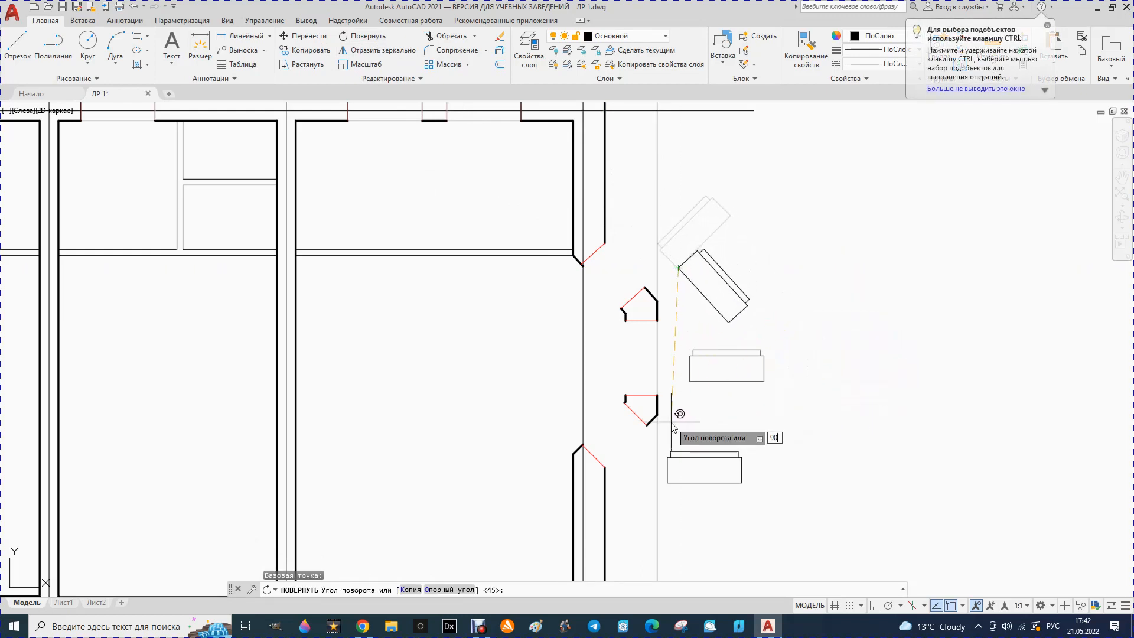
type("90")
key("Return")
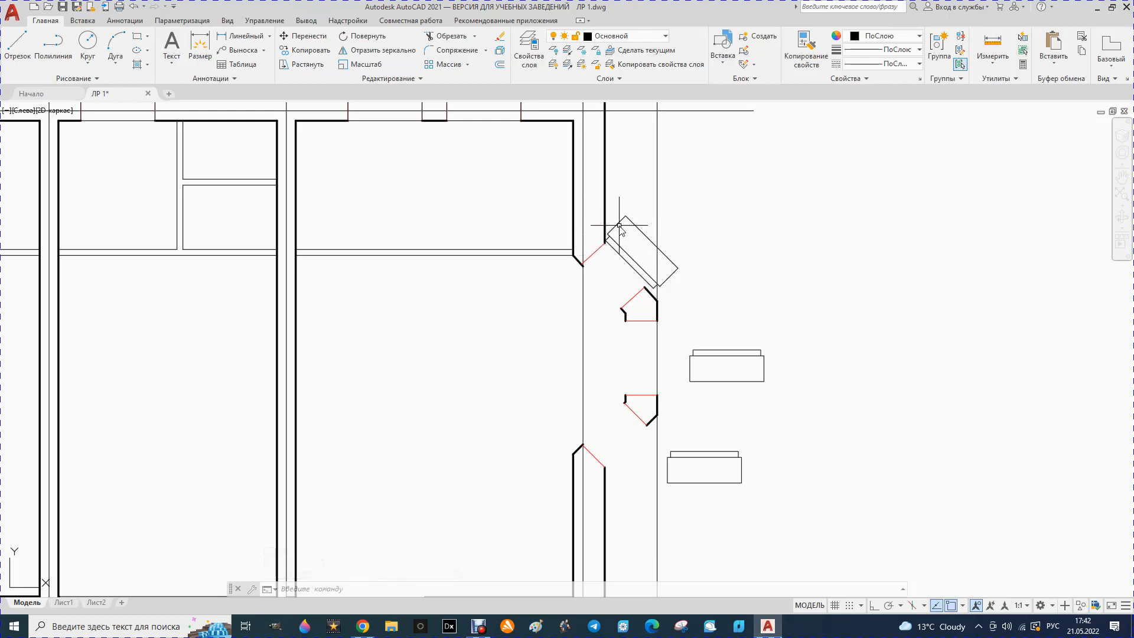
Rotate the uppermost window block copy once more, about a base point at its corner near the bay's upper opening
left_click(367, 38)
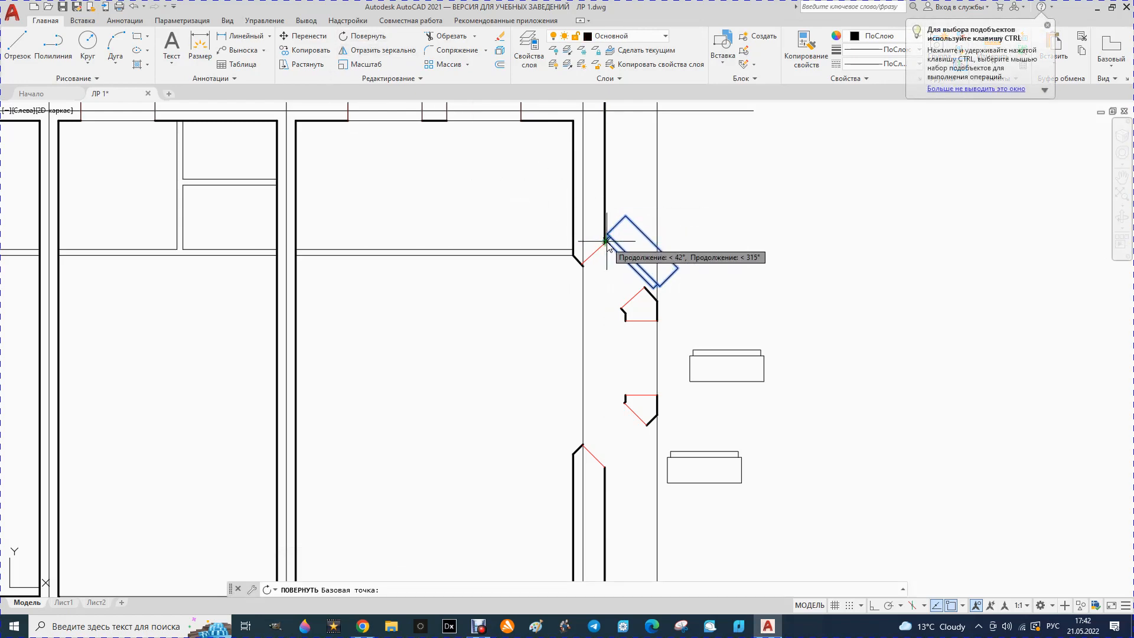
Rotate the tilted window block beside the diagonal wall opening by 90° about its uppermost corner
left_click(625, 217)
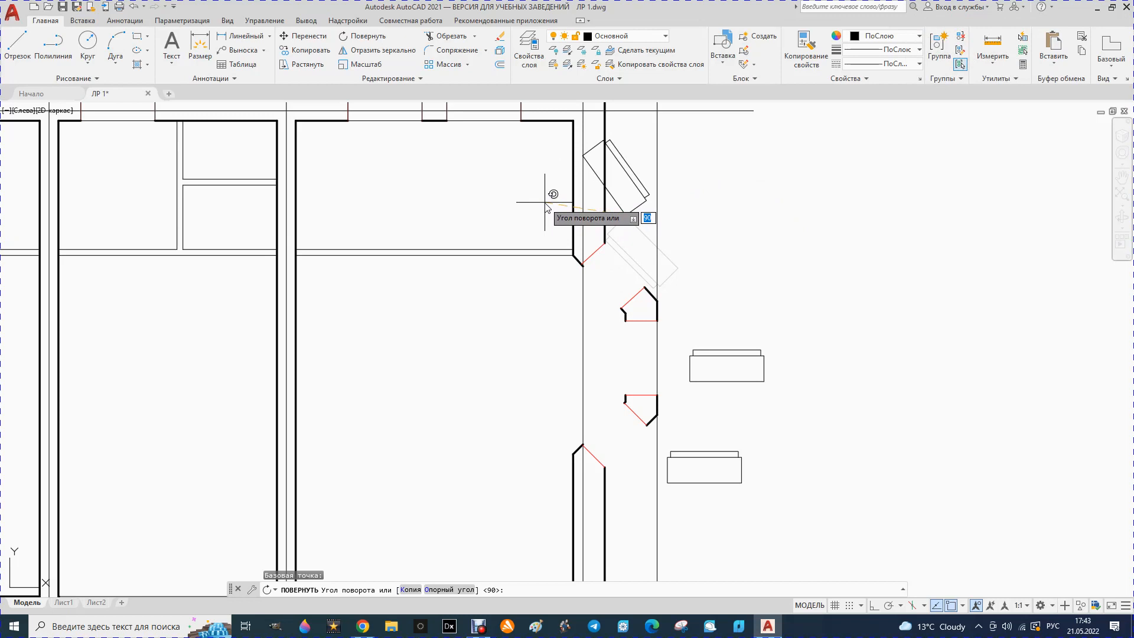
type("90")
key("Return")
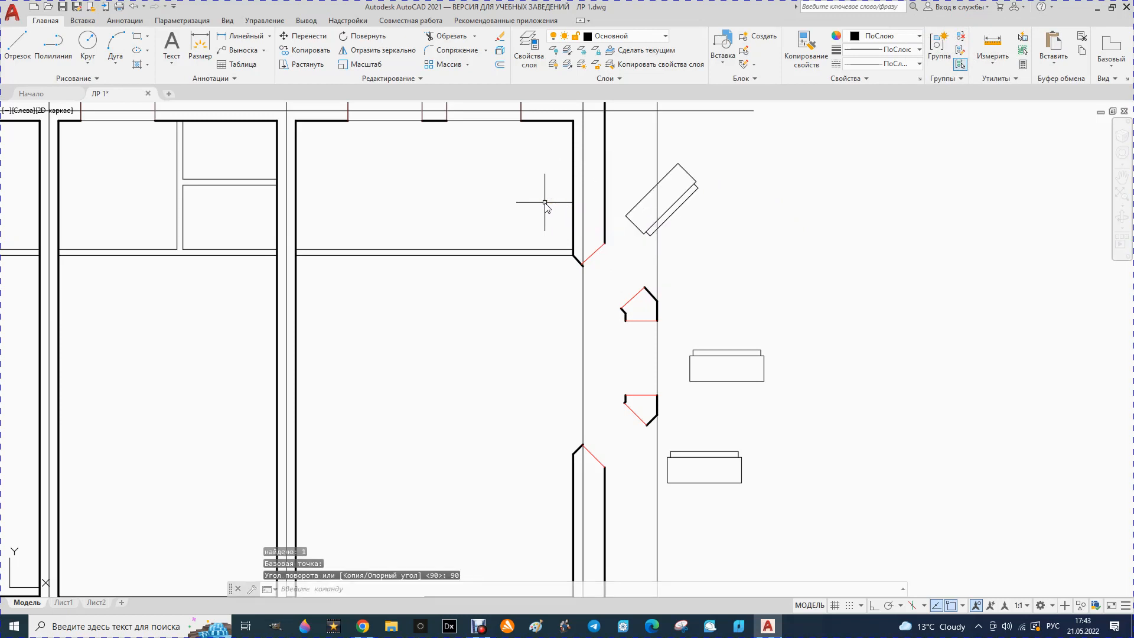
Rotate the same window block a further 90° about its leftmost corner
left_click(625, 218)
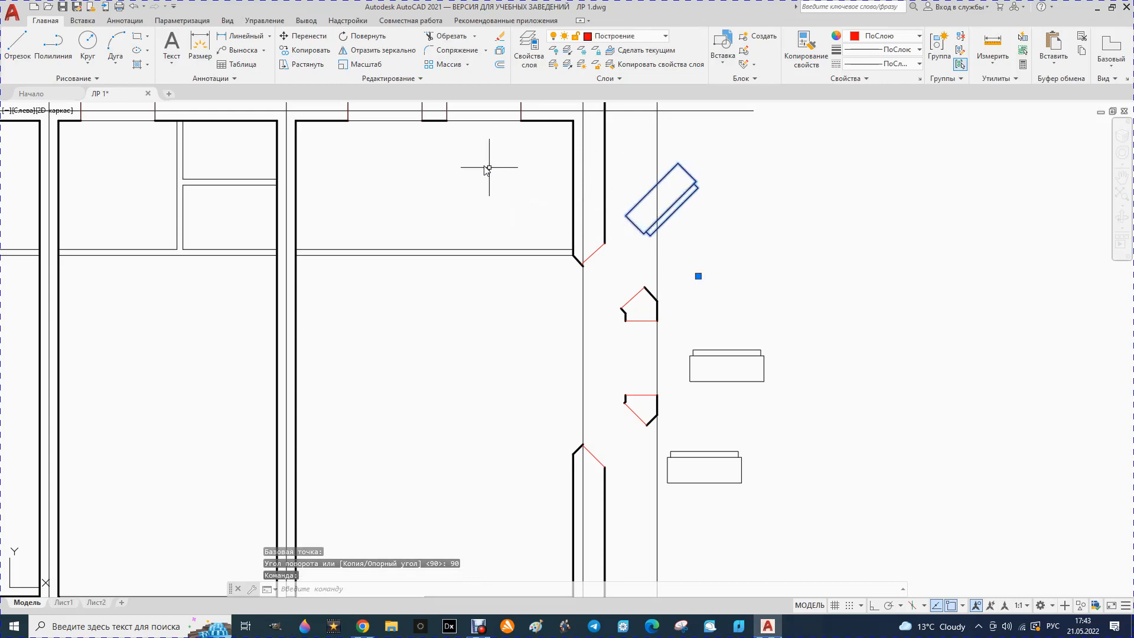
left_click(370, 37)
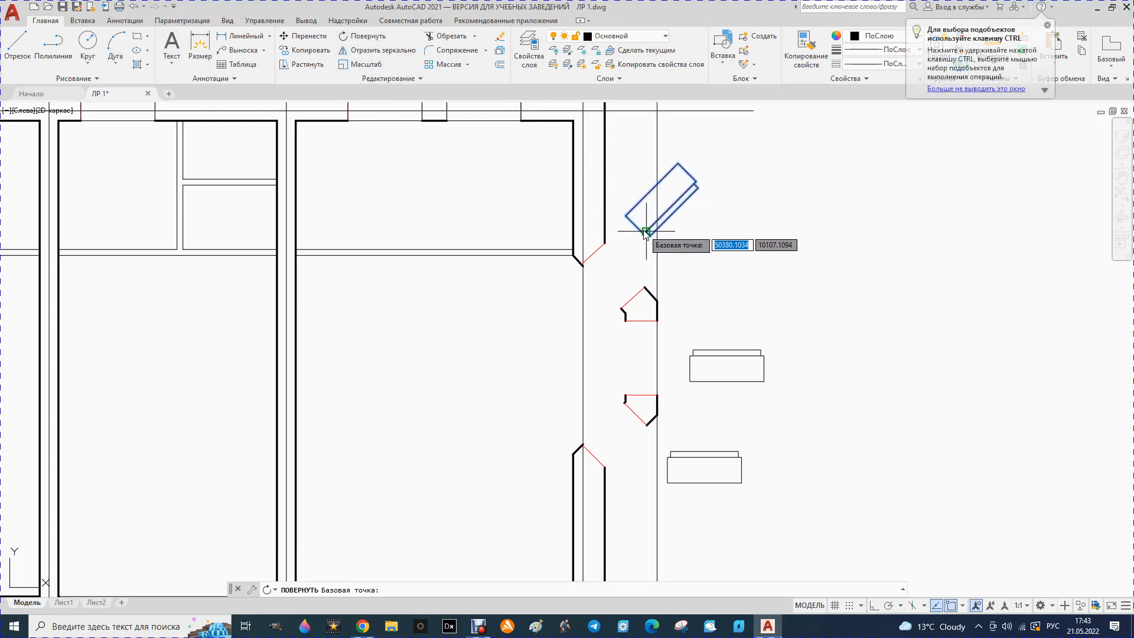
left_click(624, 213)
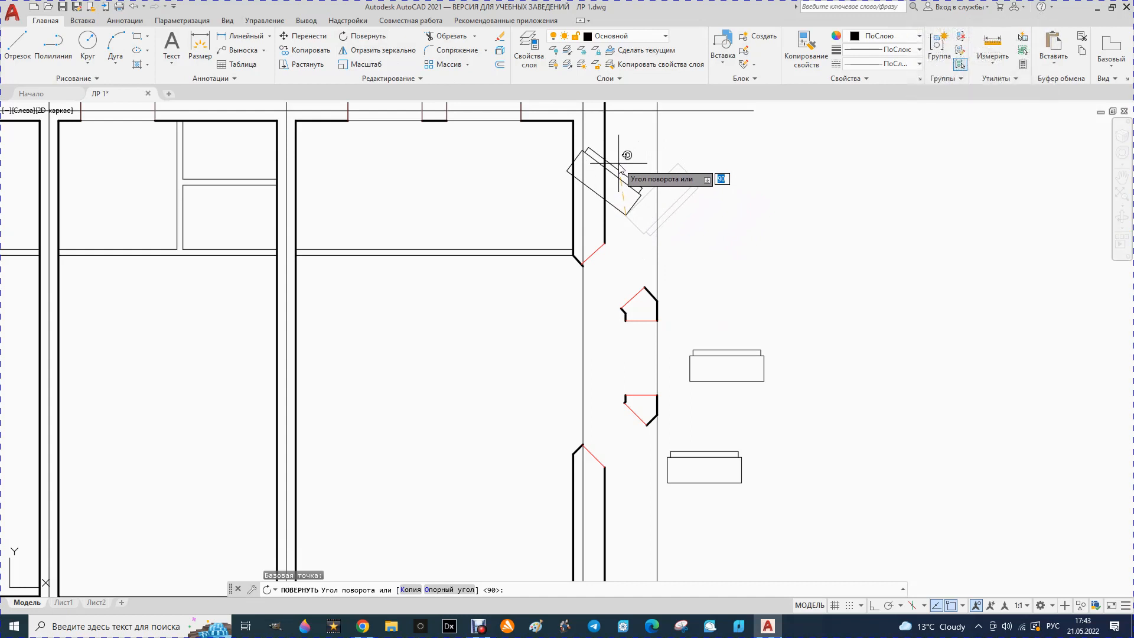
key("Return")
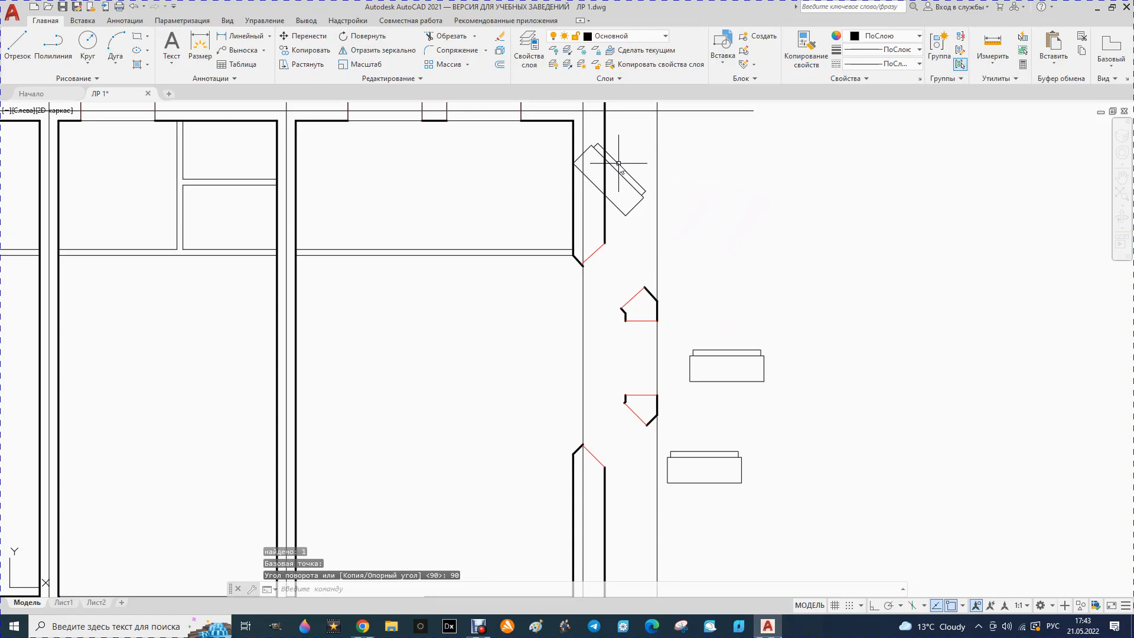
key("Escape")
Move the window block by its left corner onto the point where the red line meets the short diagonal wall
left_click(626, 207)
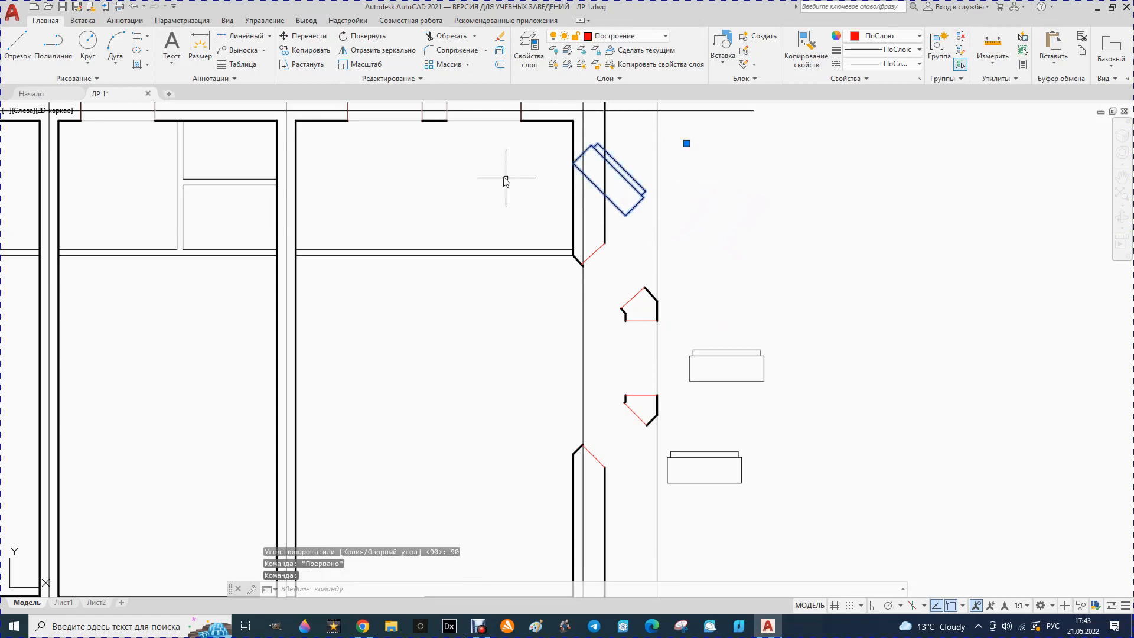
left_click(303, 36)
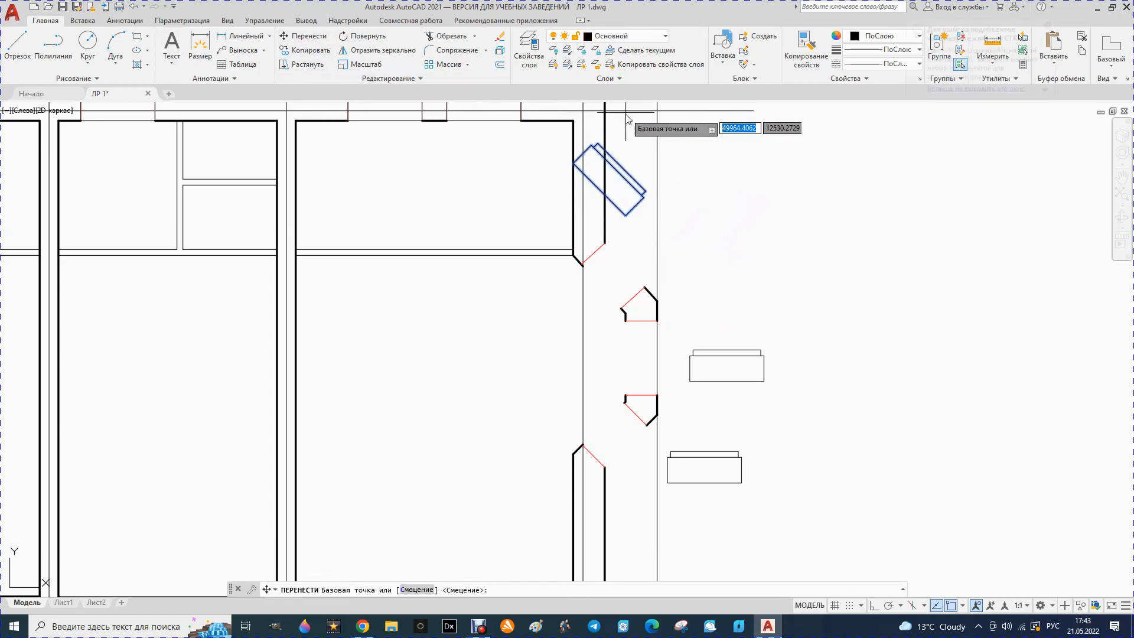
left_click(573, 164)
scroll(585, 262, "up", 5)
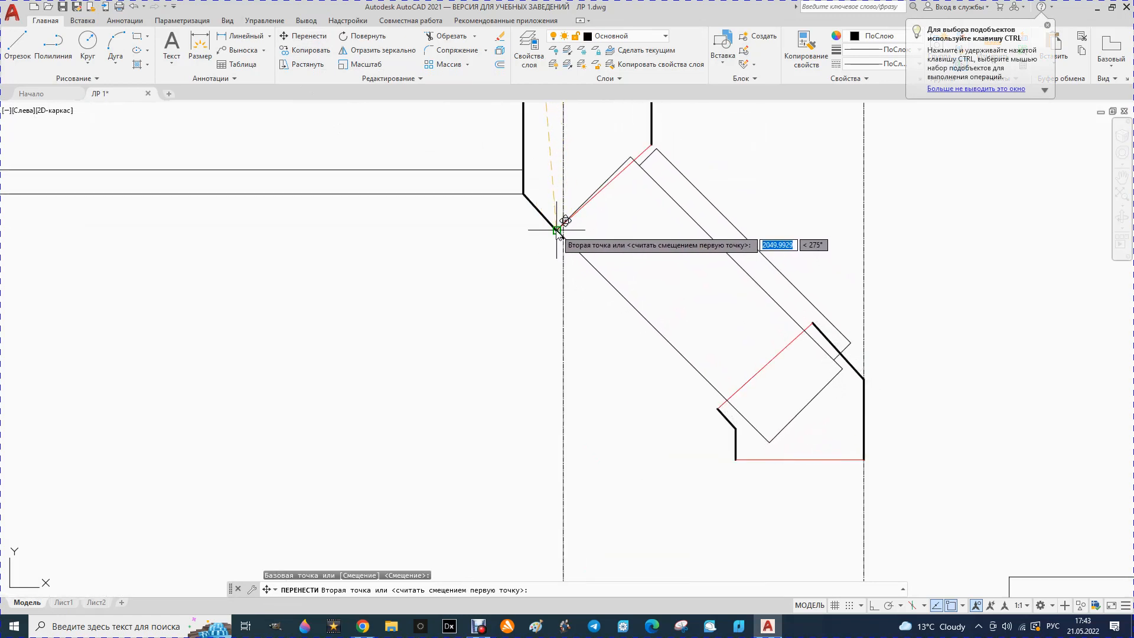
left_click(556, 231)
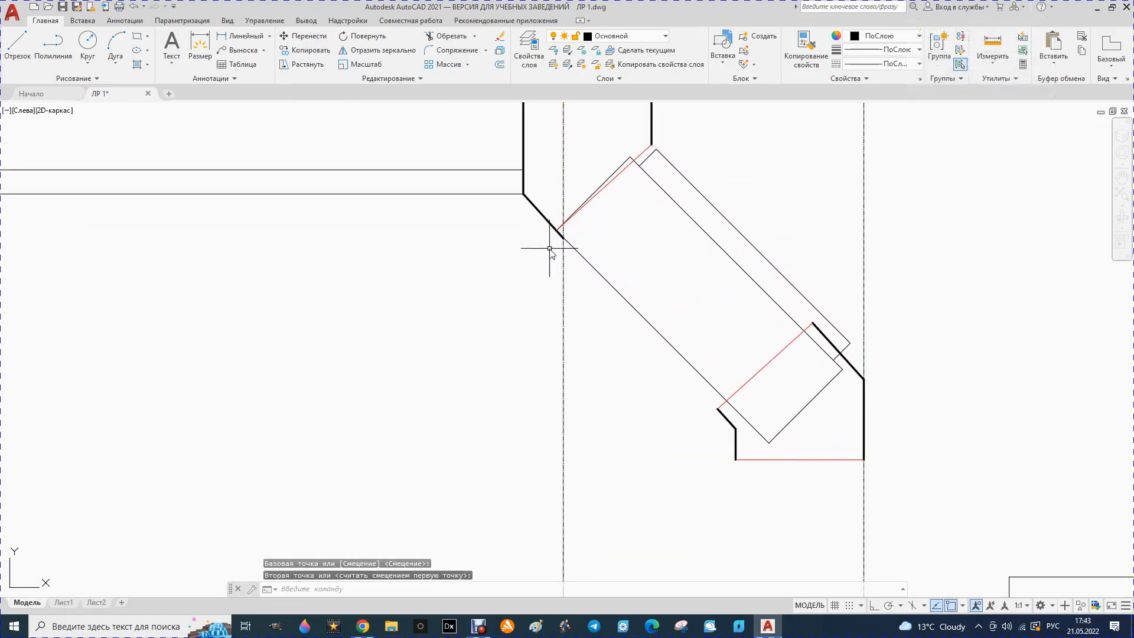
Try to rotate the window block about the wall end towards the opposite pier's corner, and undo the rotation
scroll(518, 233, "down", 2)
left_click(611, 296)
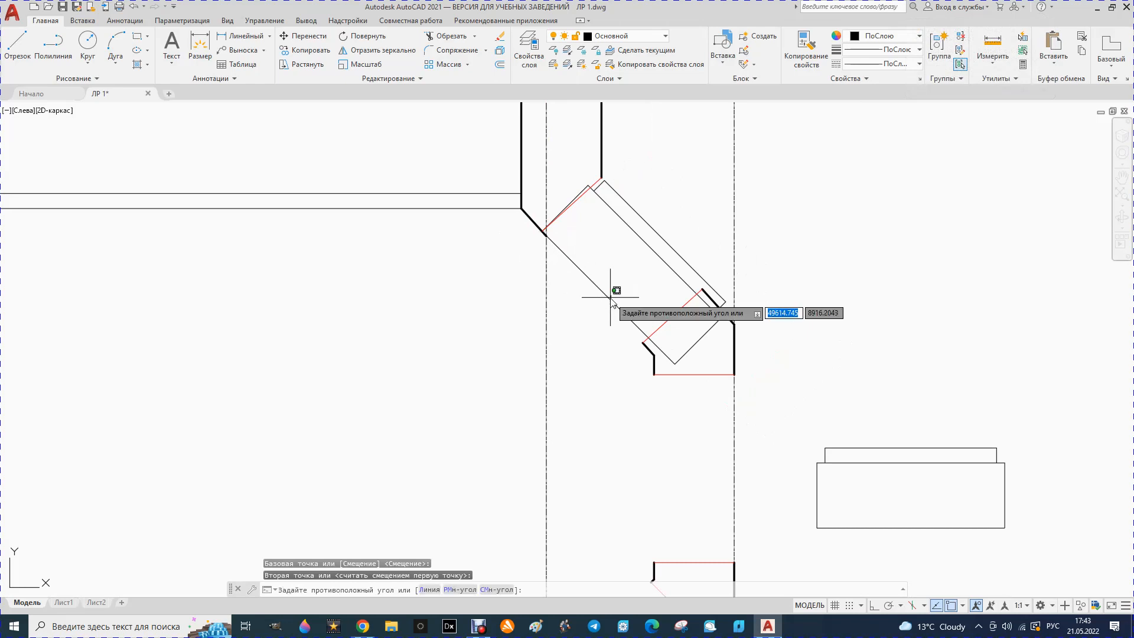
key("Escape")
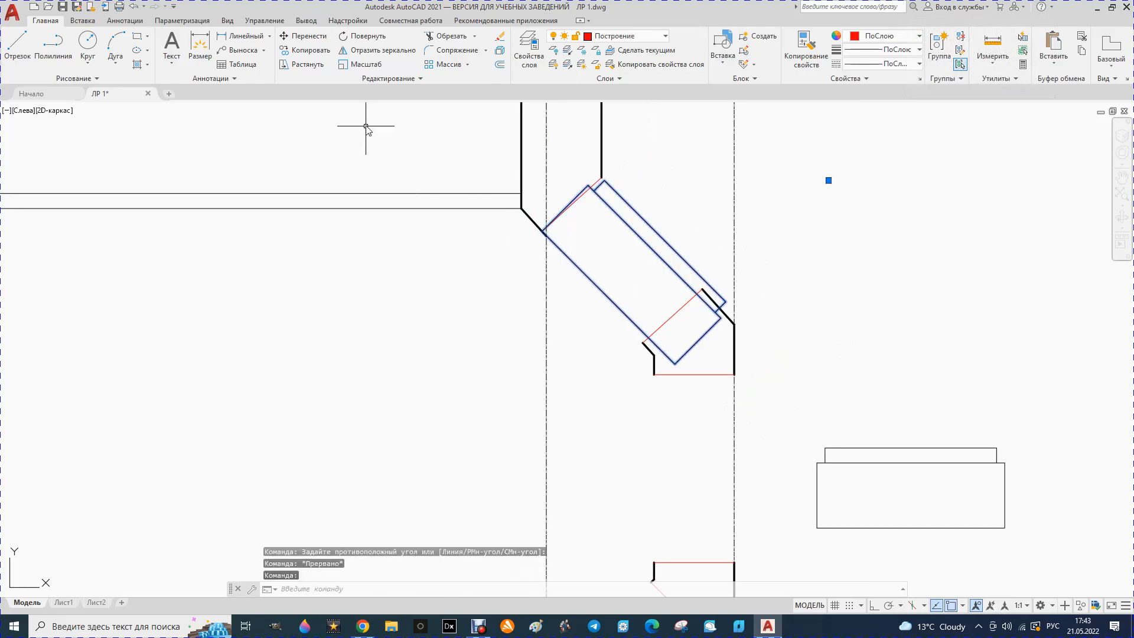
left_click(368, 38)
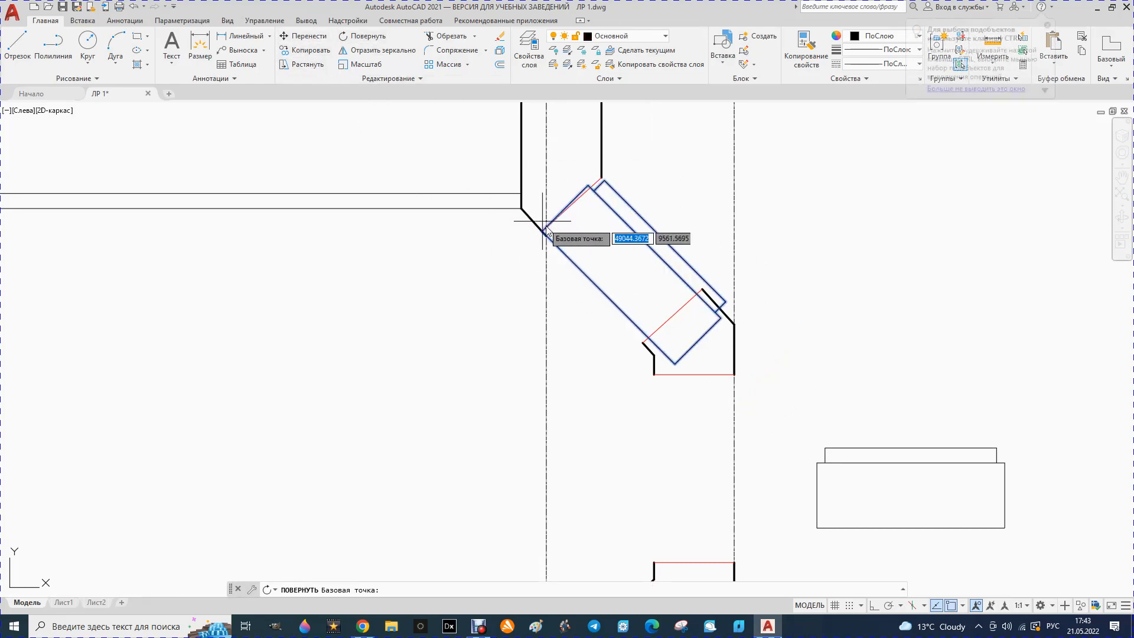
left_click(543, 232)
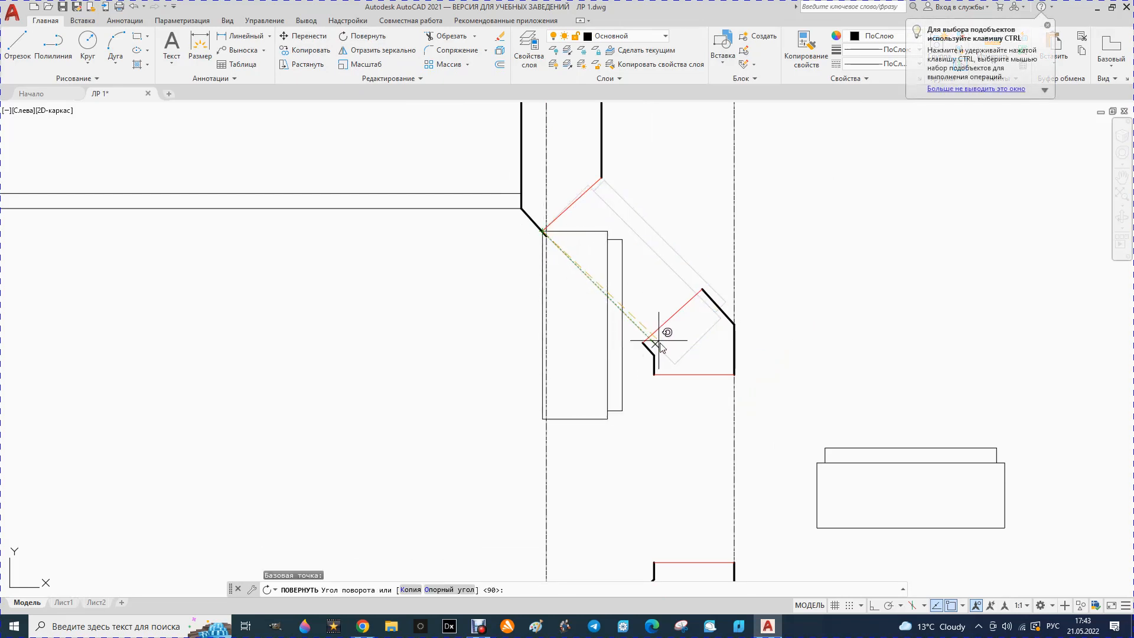
left_click(641, 342)
key("Escape")
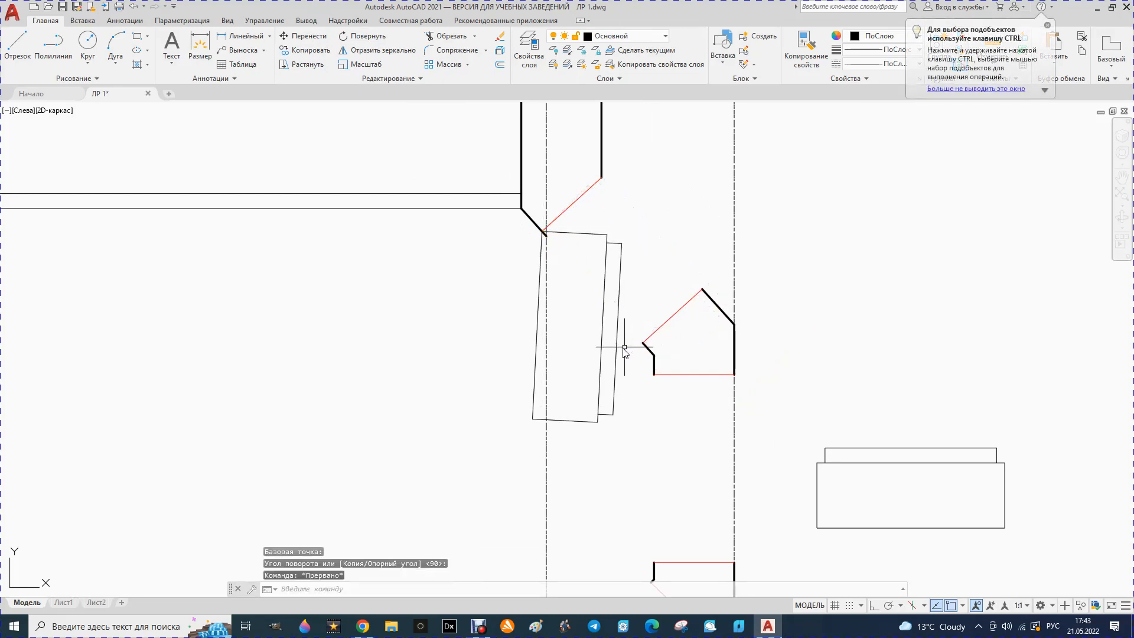
left_click(133, 6)
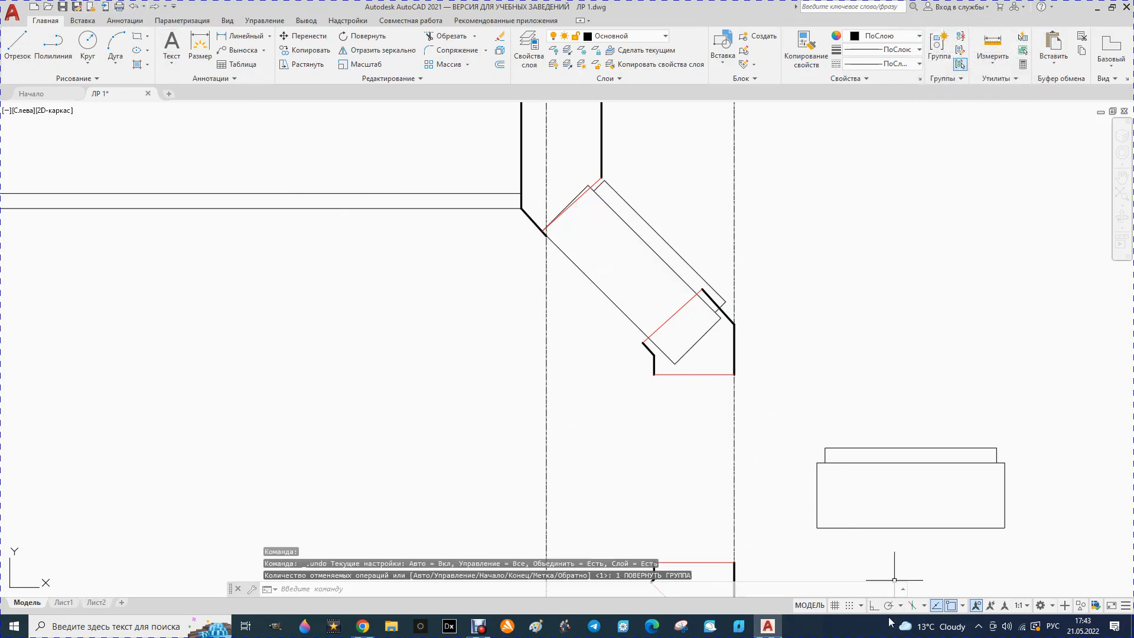
Delete the tilted window block from the diagonal opening
left_click(676, 364)
key("Escape")
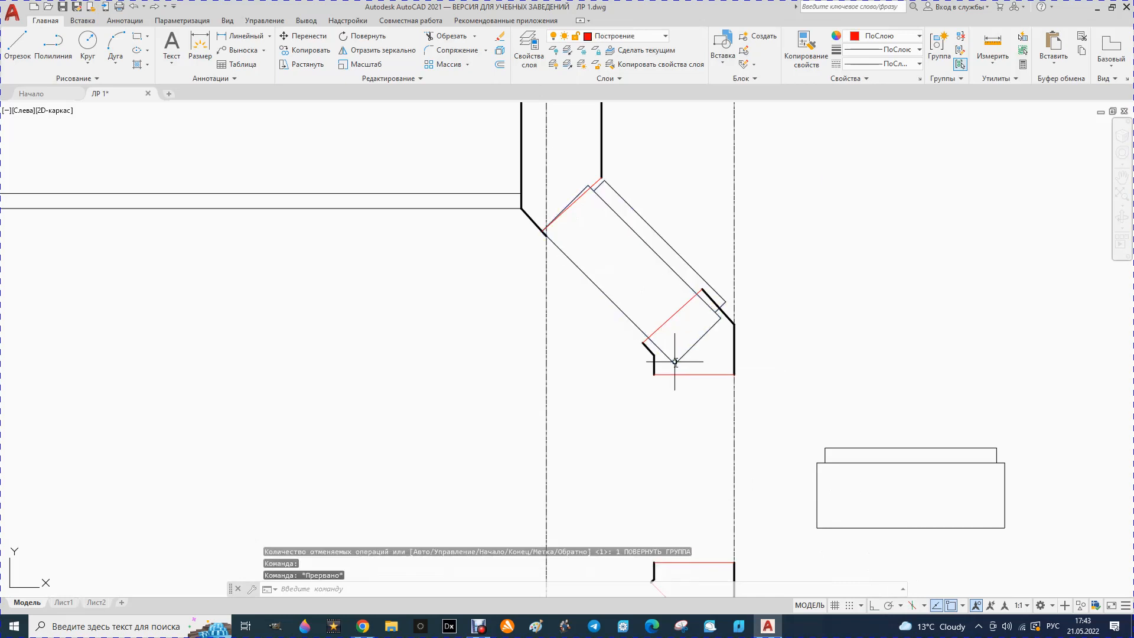
left_click(612, 303)
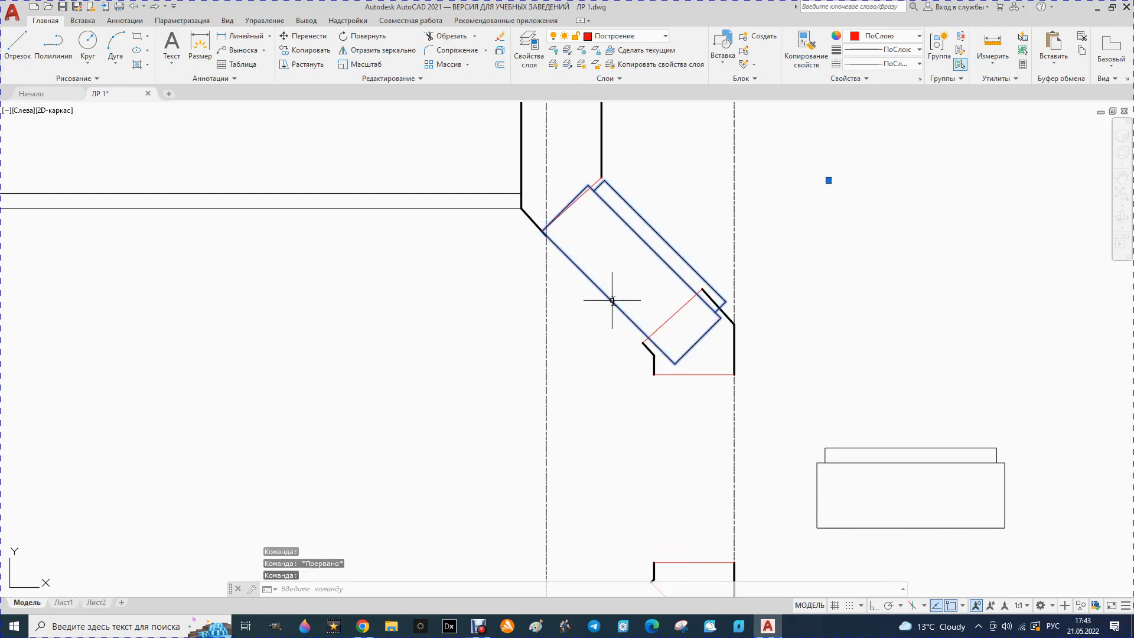
key("Delete")
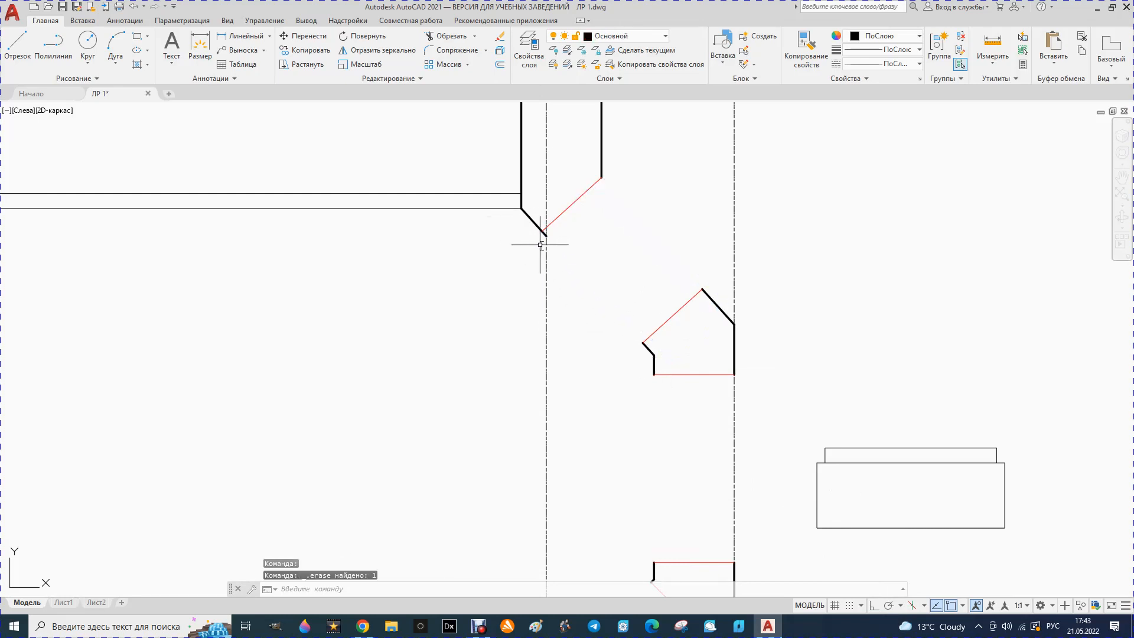
Trim the end of the short diagonal wall line that extends past the red line
scroll(540, 245, "up", 4)
left_click(429, 38)
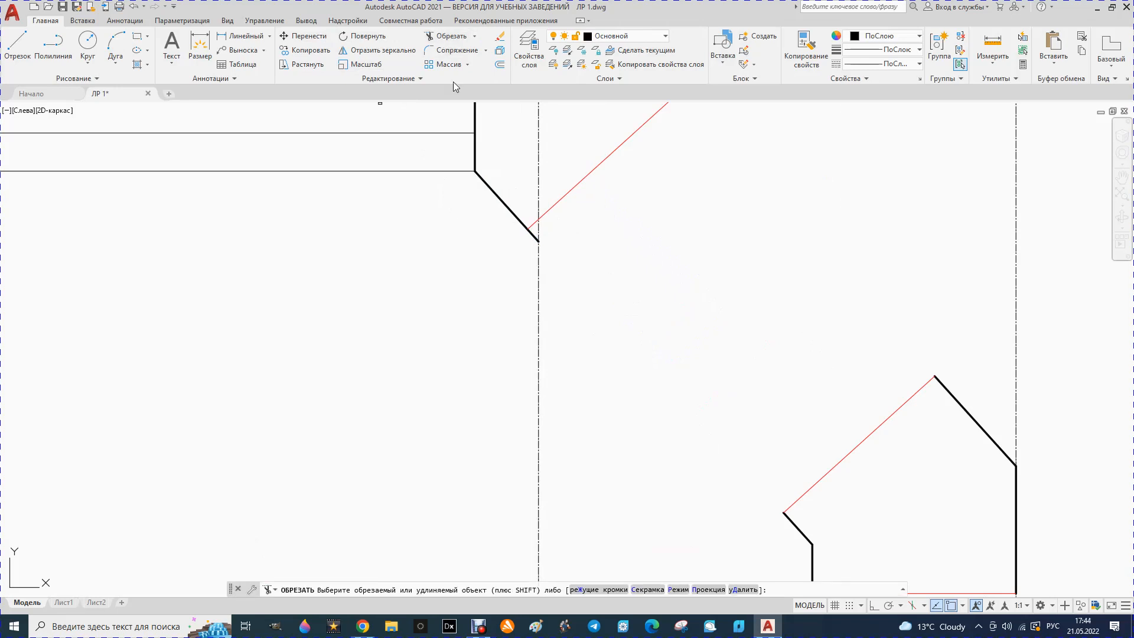
left_click(533, 235)
scroll(506, 258, "down", 4)
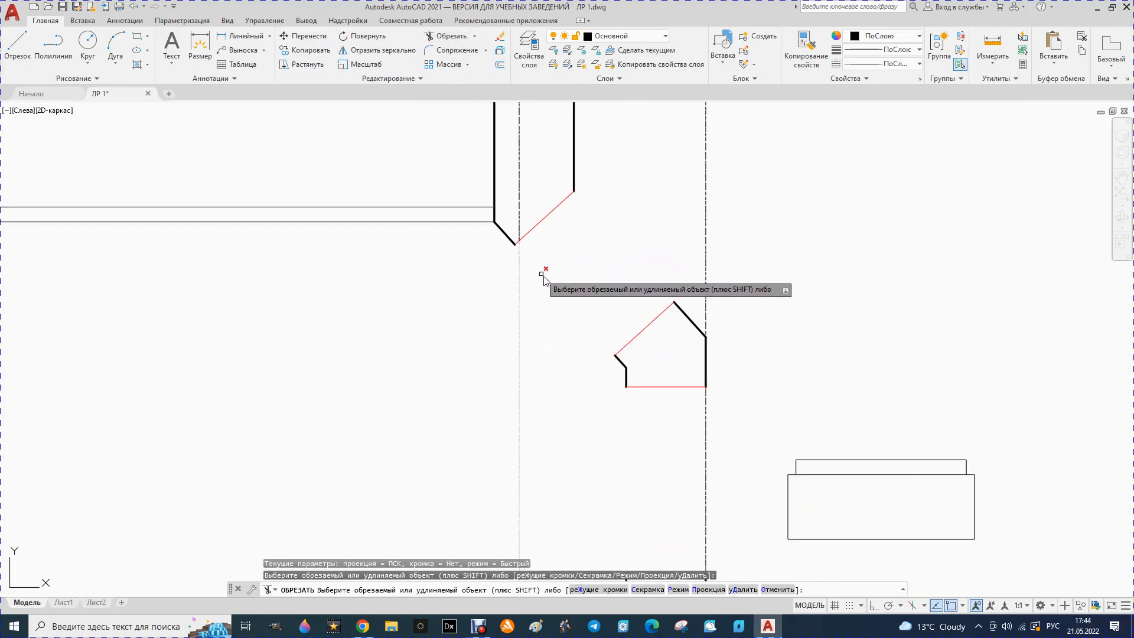
Draw a line segment 120 long from the trimmed wall end along the red line
left_click(33, 43)
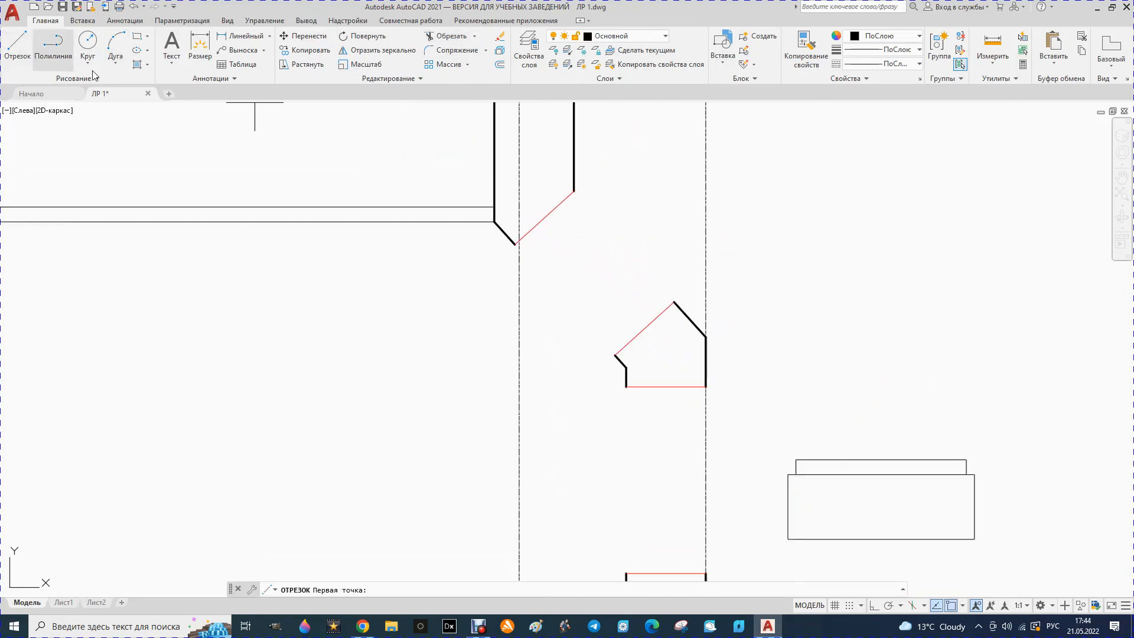
scroll(529, 244, "up", 4)
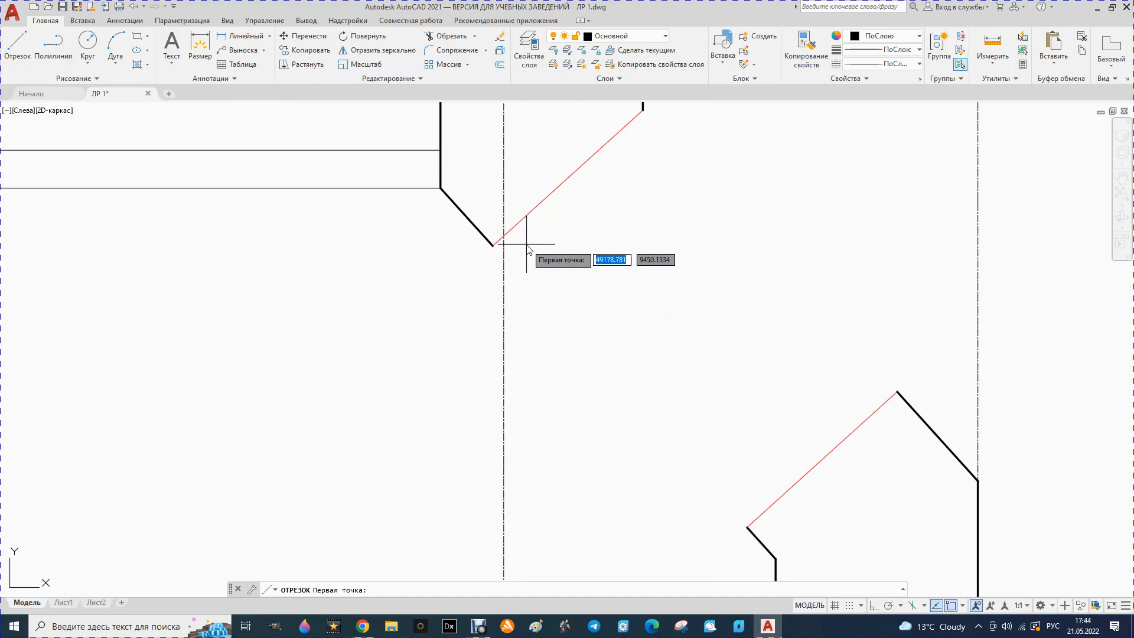
left_click(493, 245)
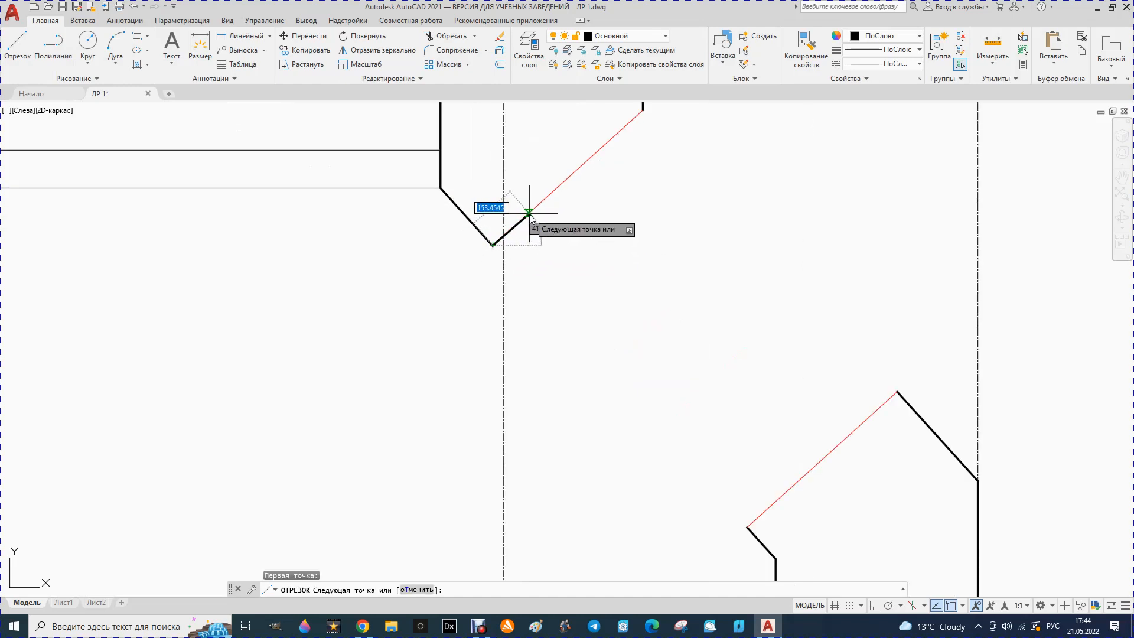
type("12")
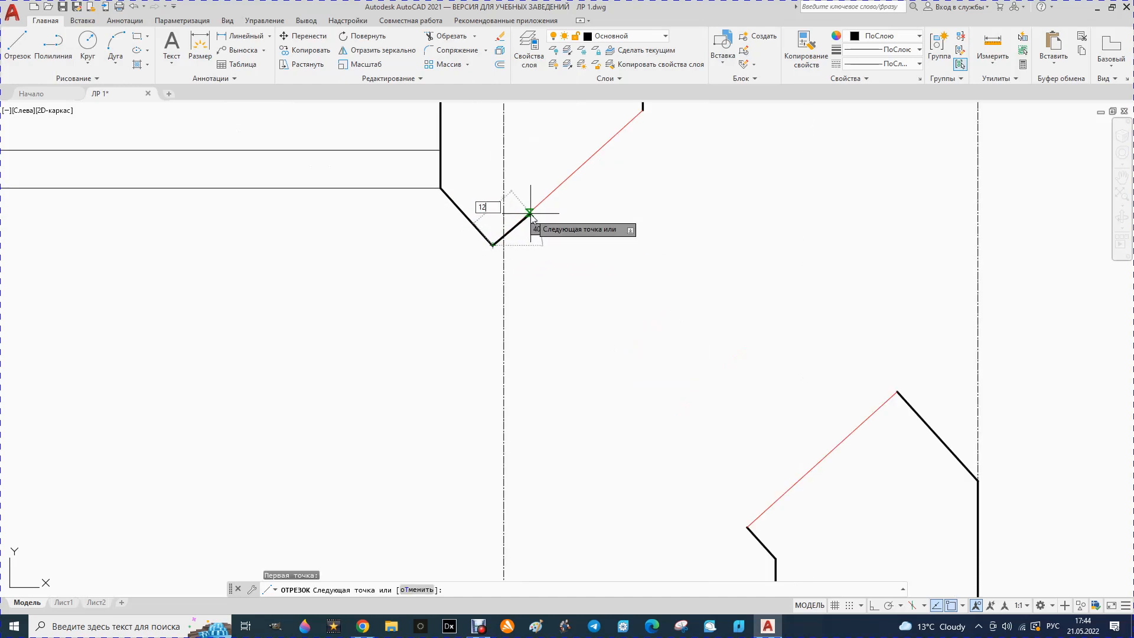
key("Return")
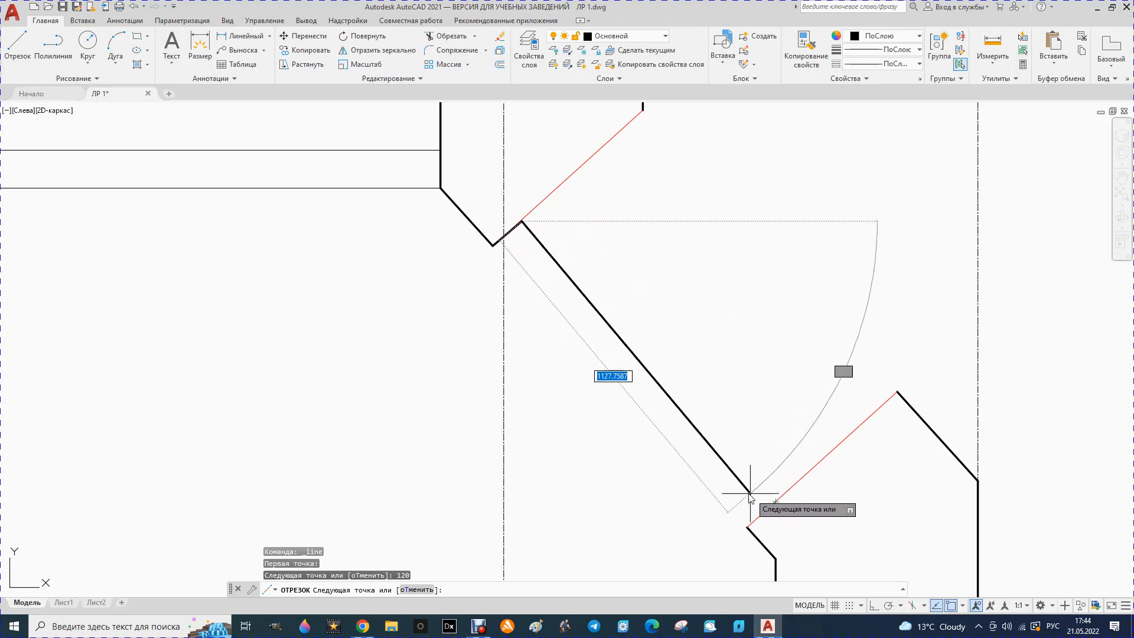
Continue the line across the diagonal opening, snapped perpendicular to the opposite pier's red line, and finish it
right_click(741, 476)
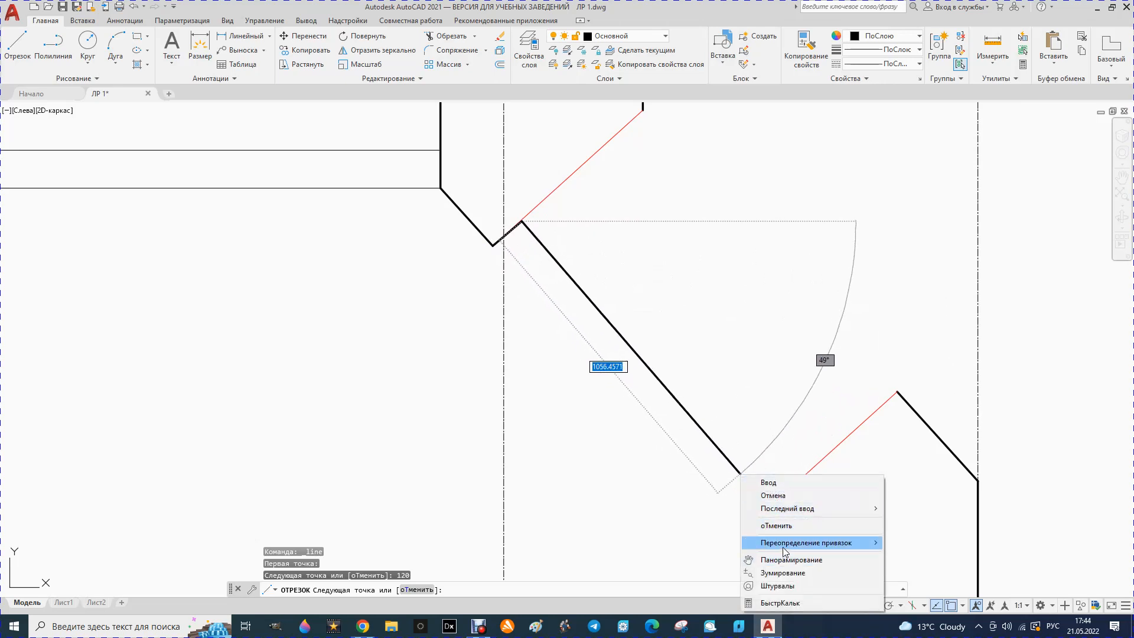
mouse_move(782, 544)
left_click(916, 461)
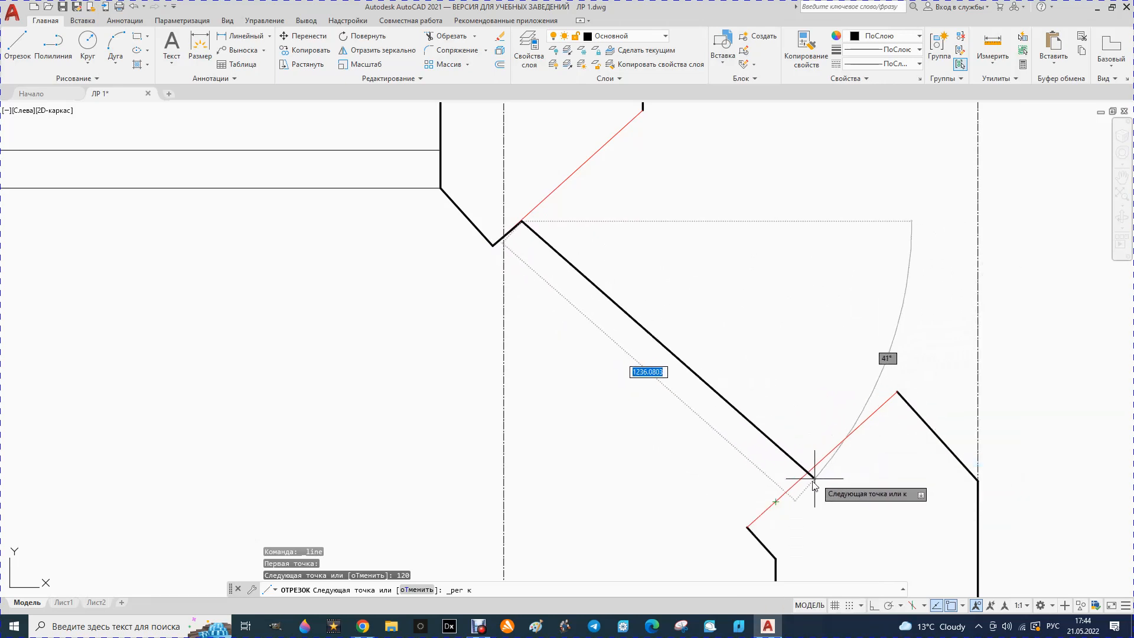
left_click(781, 504)
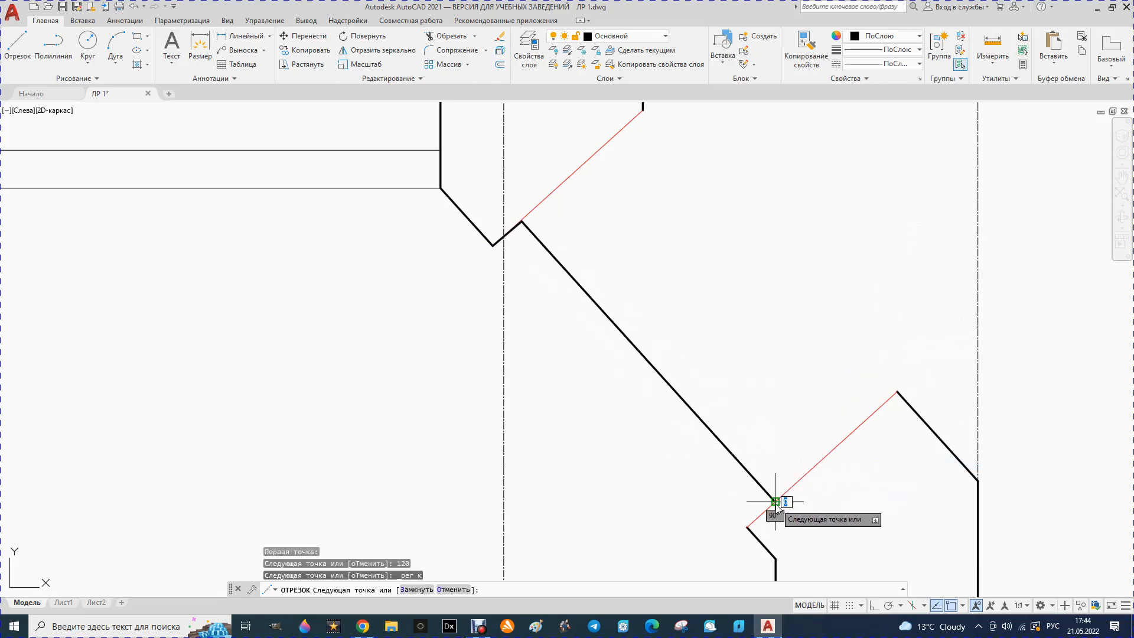
key("Escape")
scroll(561, 372, "down", 2)
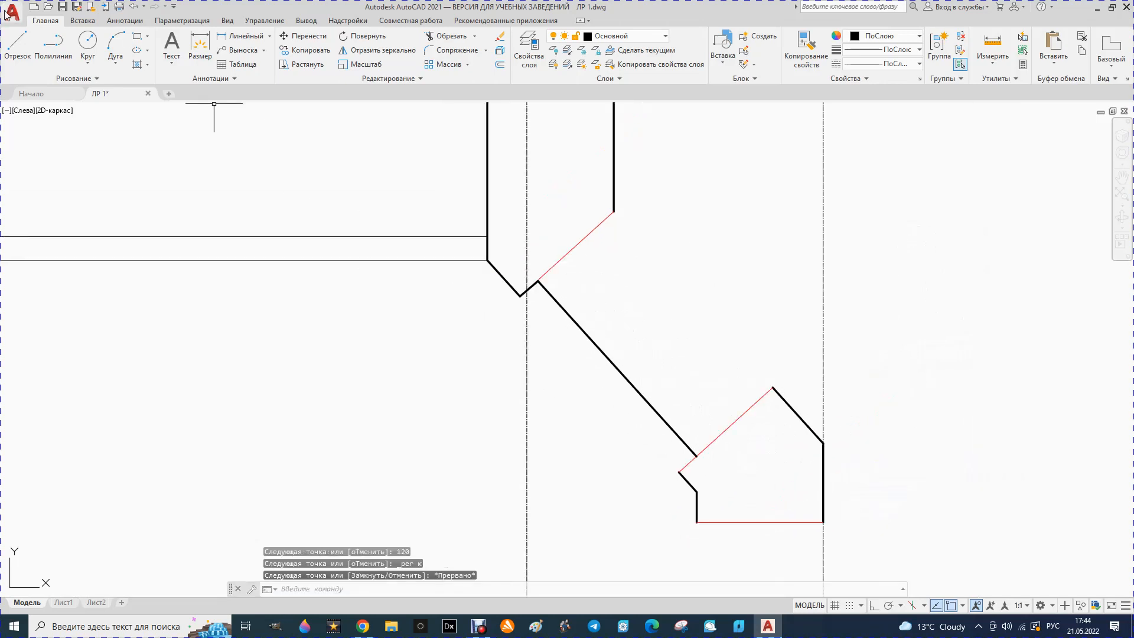
Draw a short line from the pier's outer corner along its red line to the end of the long diagonal line
left_click(13, 46)
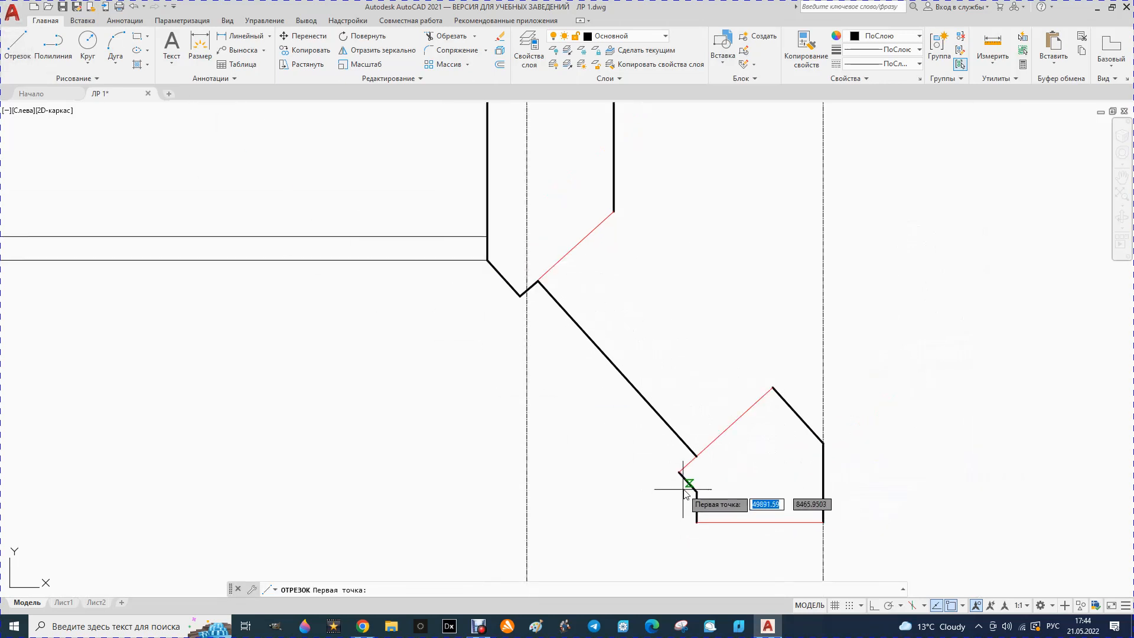
left_click(679, 472)
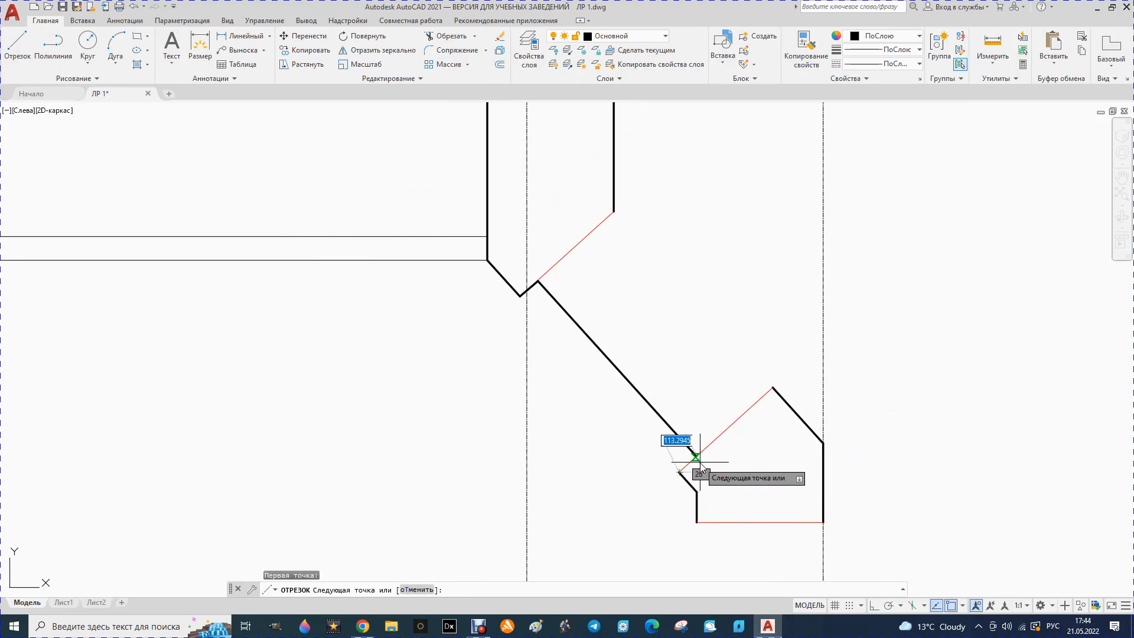
left_click(696, 455)
key("Escape")
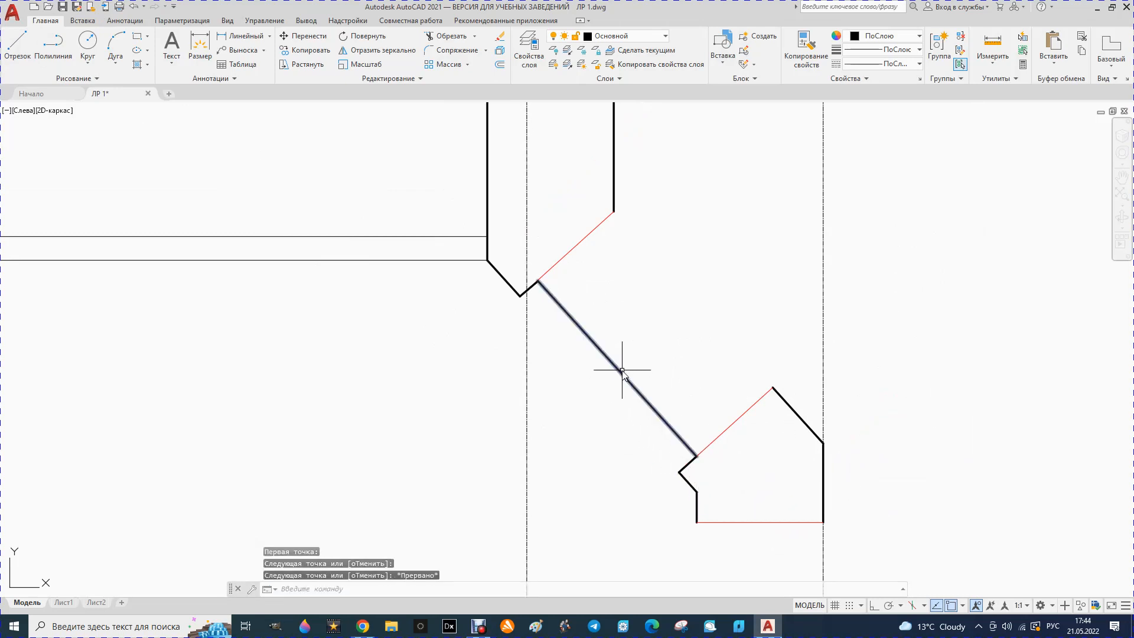
Draw a line 65 long from the outer wall's notch corner along the long diagonal line towards the pier
scroll(560, 296, "up", 2)
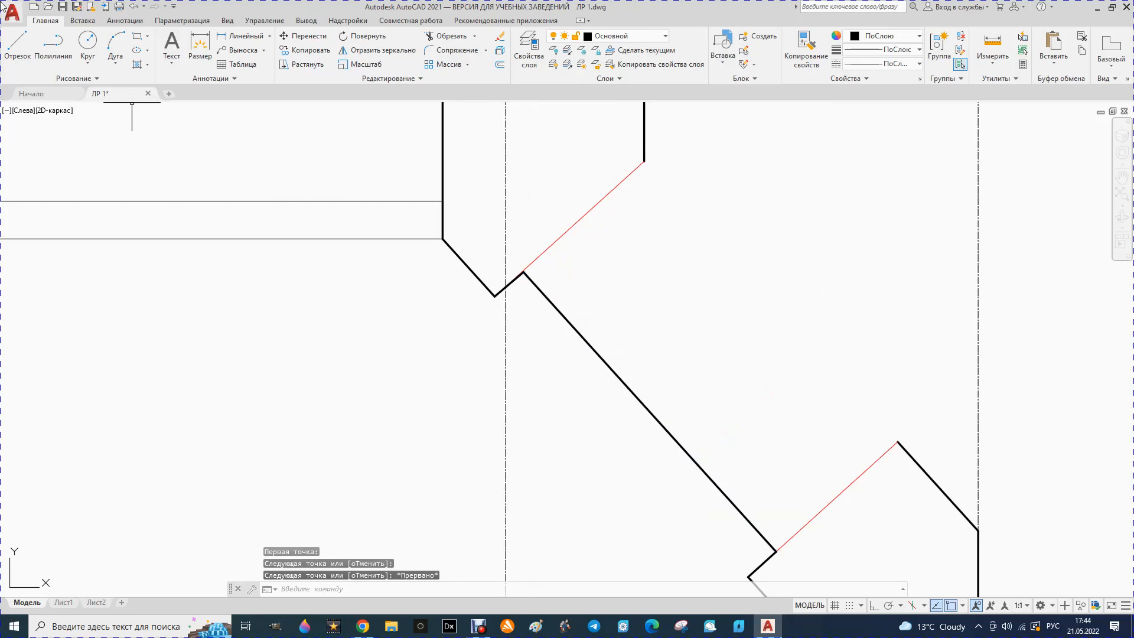
left_click(17, 47)
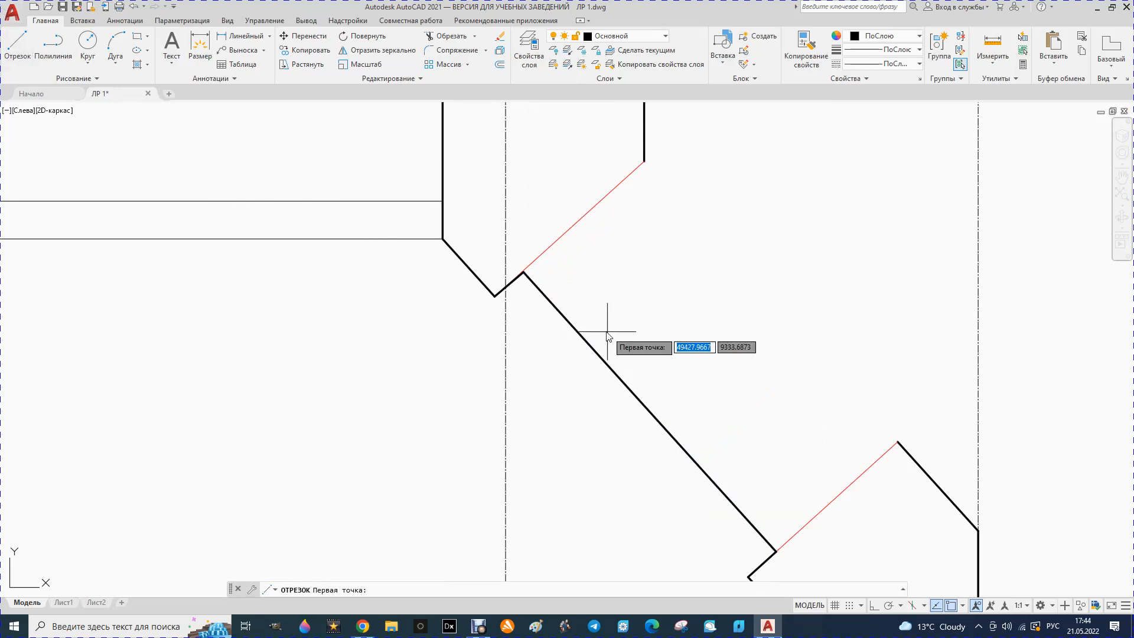
left_click(524, 272)
scroll(590, 326, "down", 3)
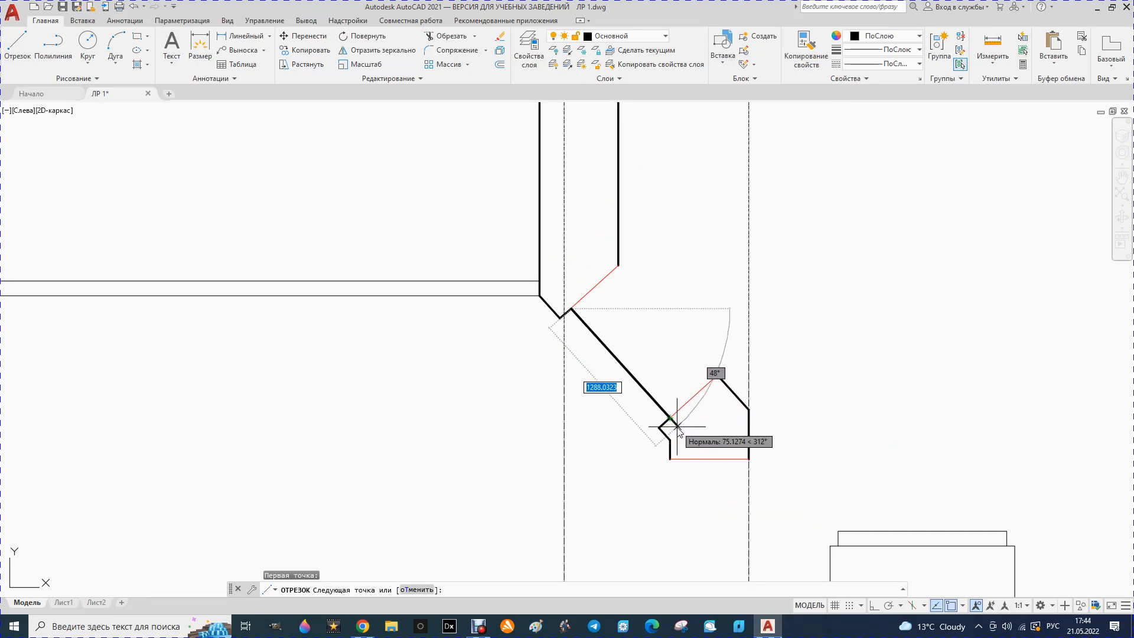
type("6")
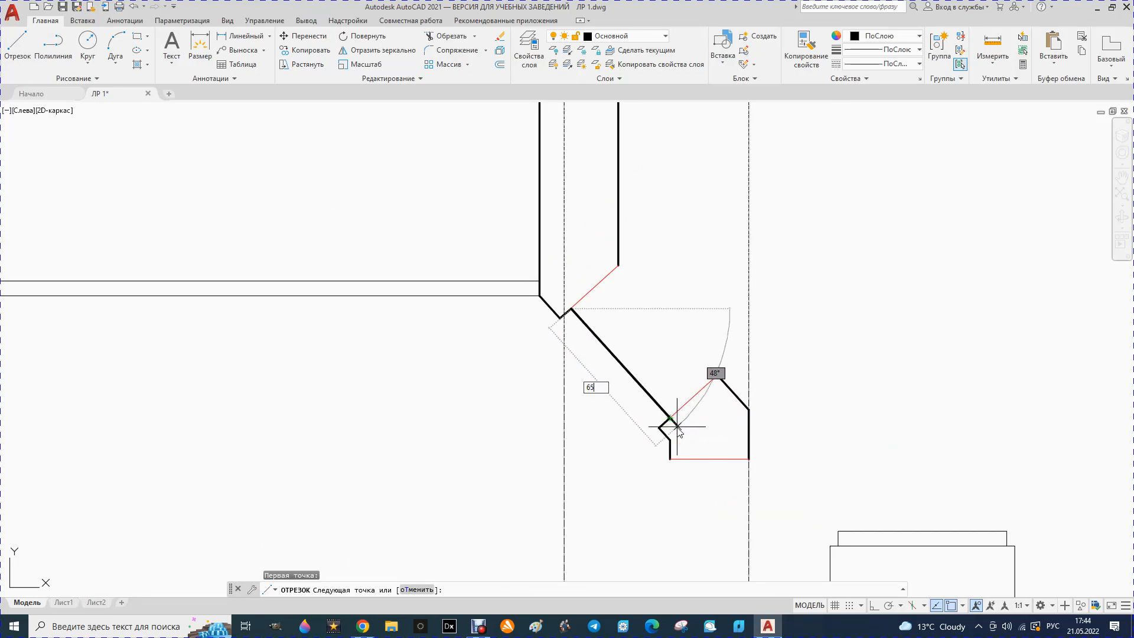
type("5")
key("Return")
key("Escape")
Draw a 65 long line from the diagonal's pier end back towards the outer wall, and erase the long diagonal line
left_click(18, 44)
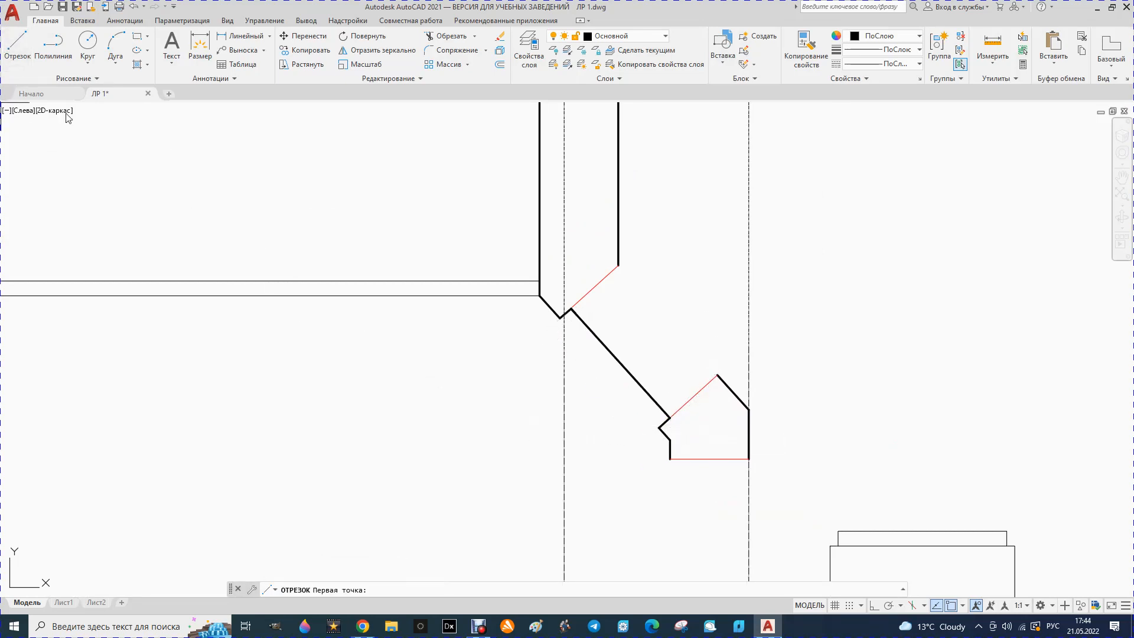
left_click(667, 417)
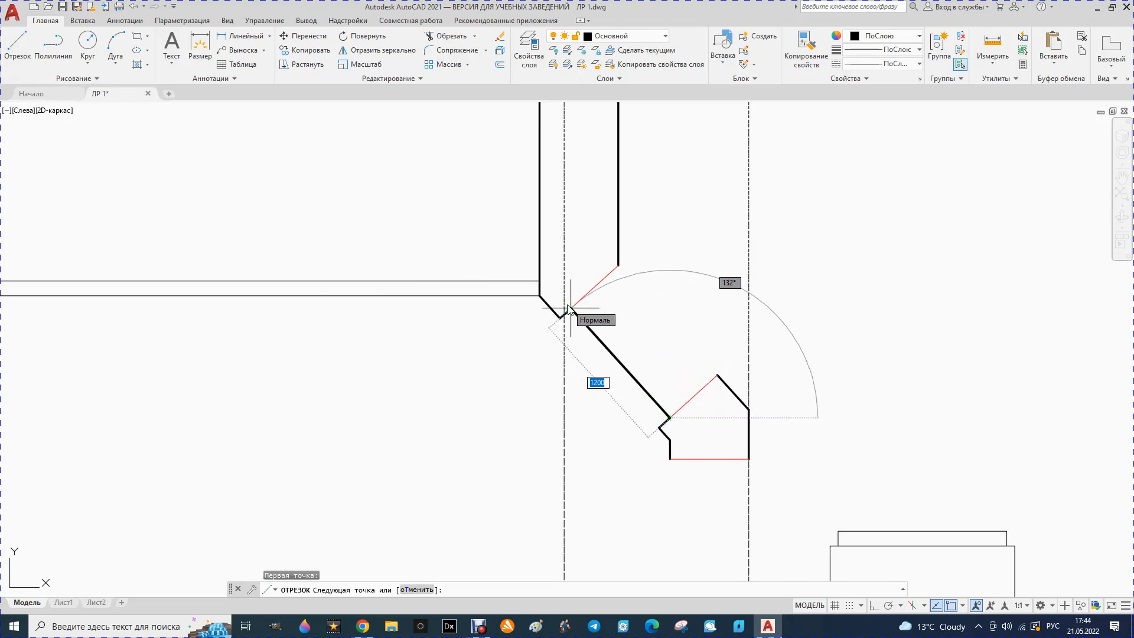
key("Return")
key("Escape")
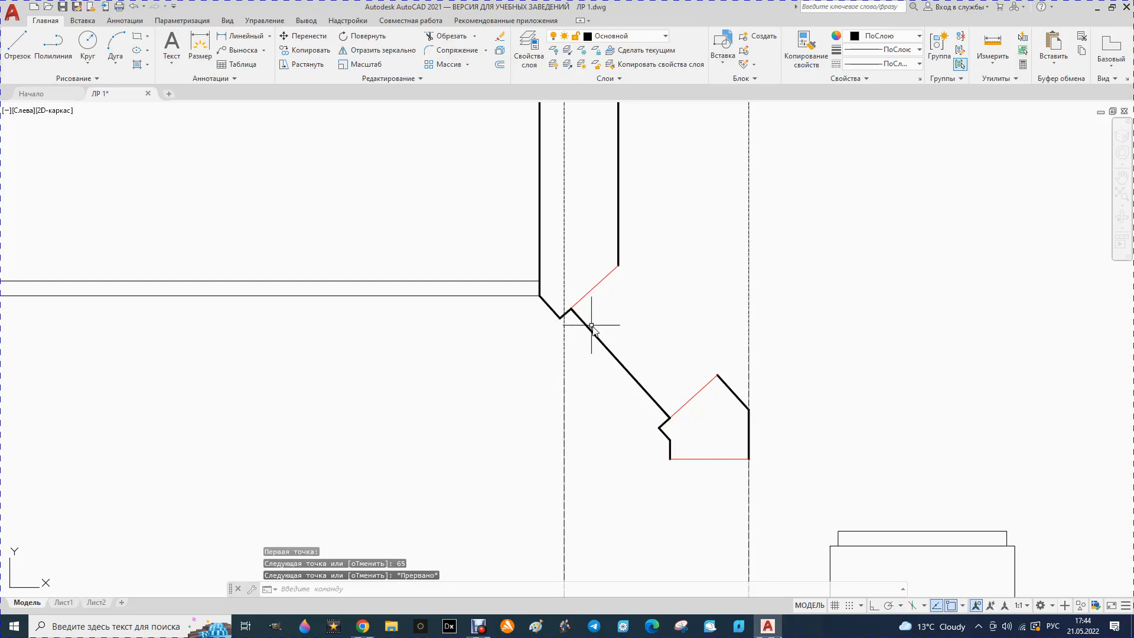
left_click(602, 344)
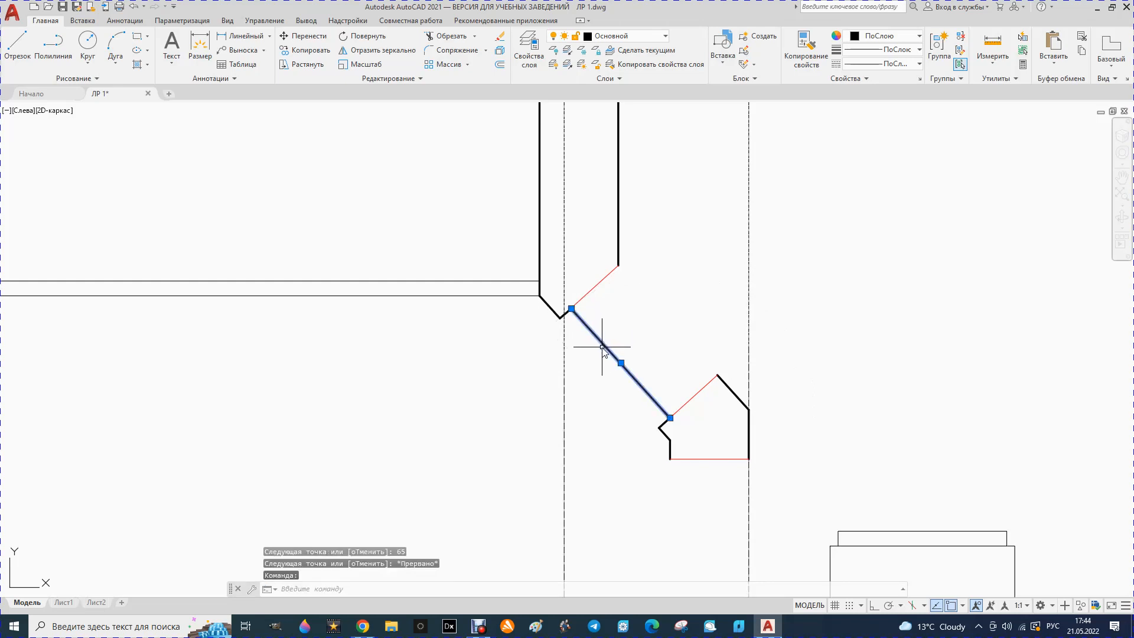
key("Delete")
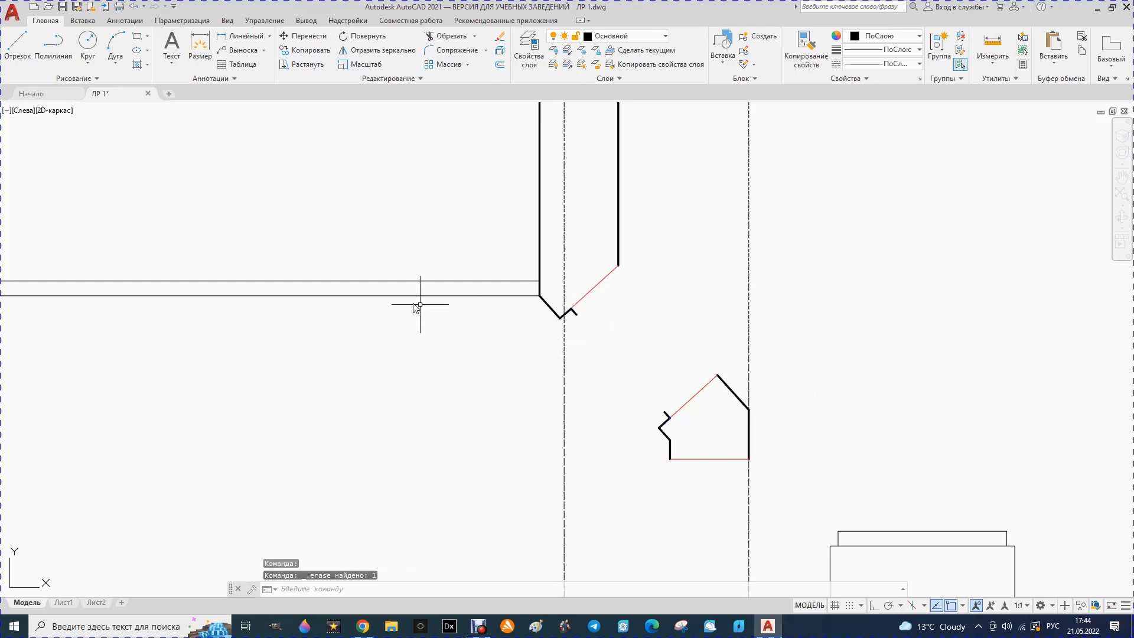
Draw the outer line of the diagonal opening from the outer wall's corner to the pier's outer corner
left_click(19, 47)
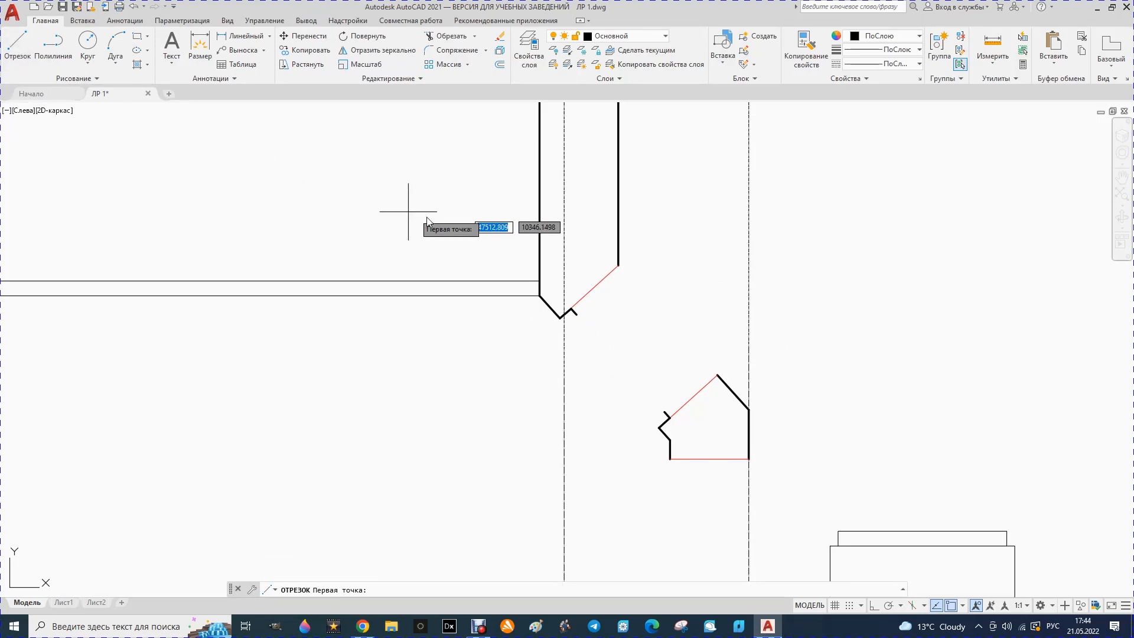
left_click(619, 266)
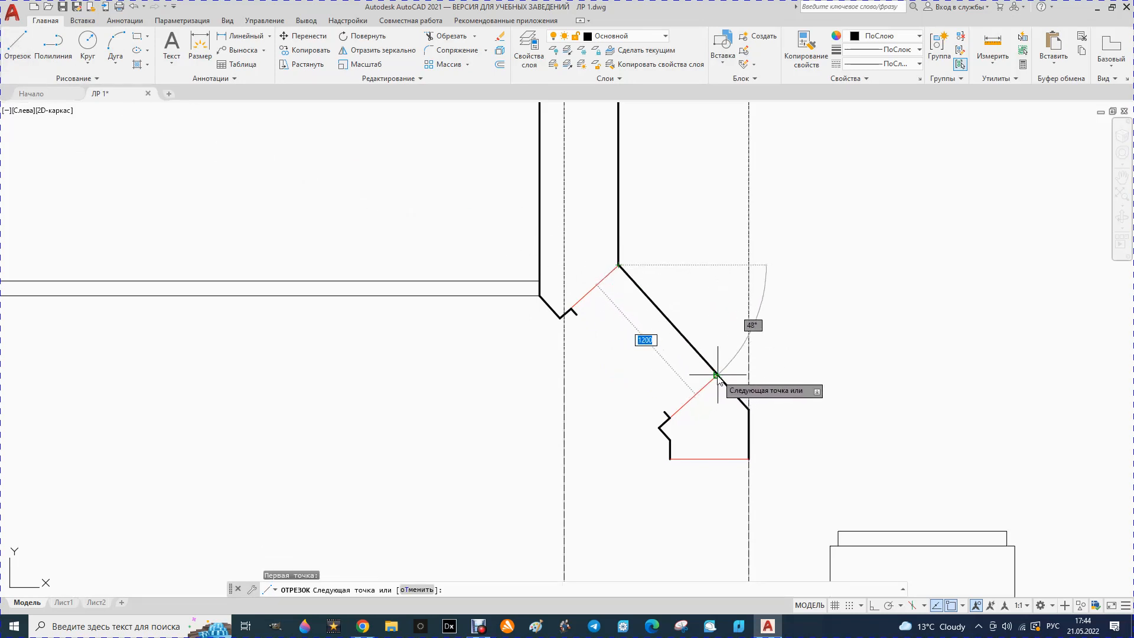
left_click(718, 374)
key("Escape")
key("Escape")
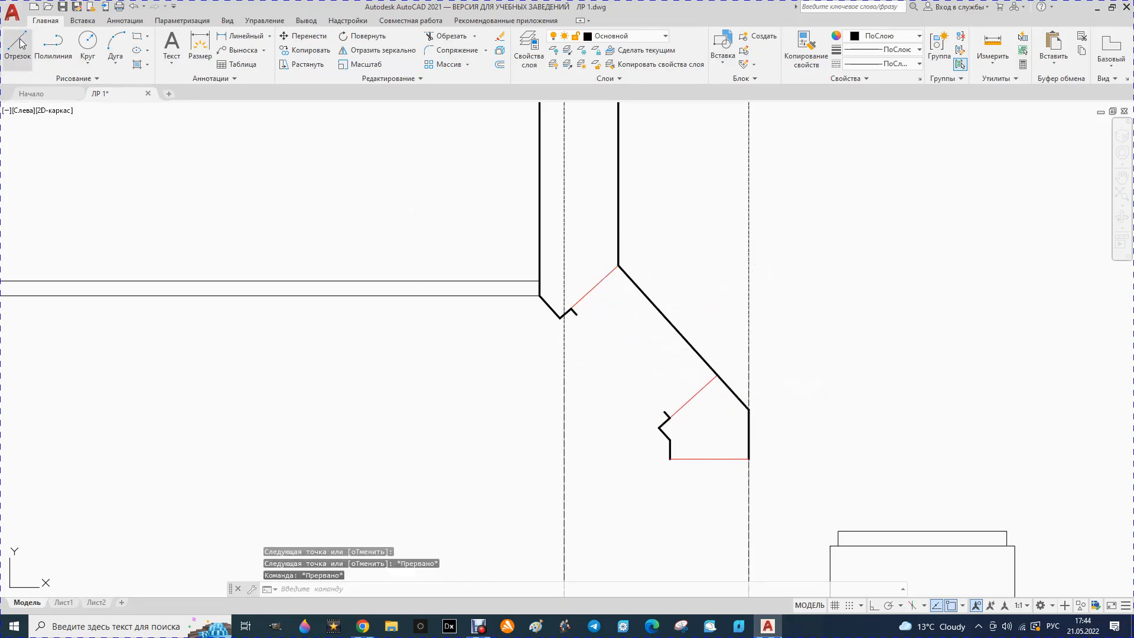
Draw both window jambs from the free ends of the 65 long lines, perpendicular to the outer diagonal line
left_click(19, 43)
left_click(576, 314)
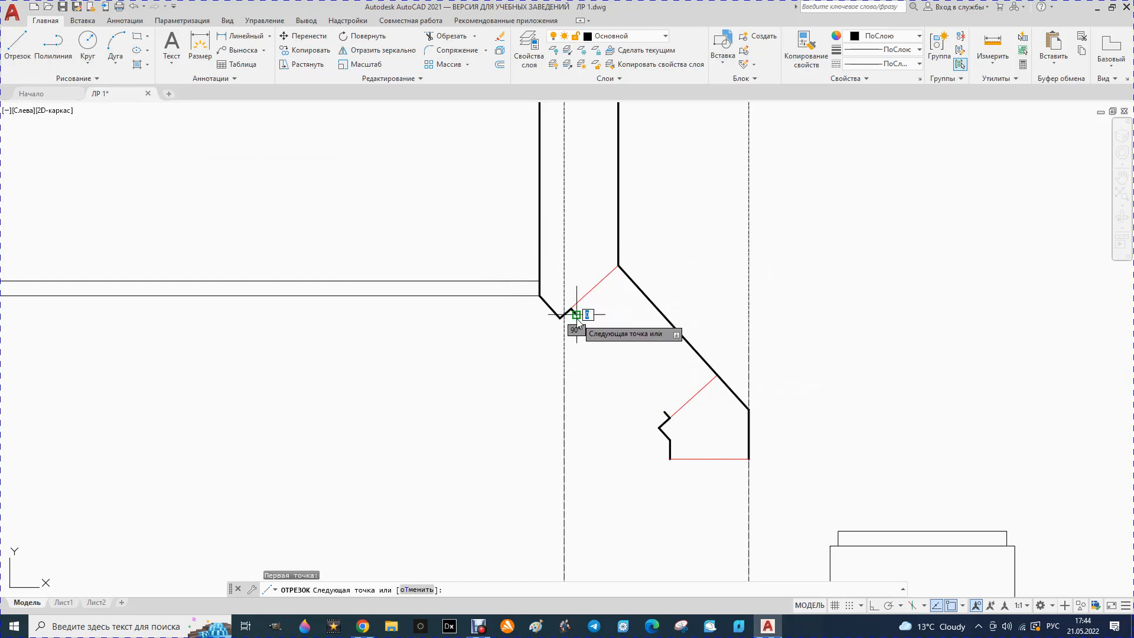
left_click(623, 272)
key("Escape")
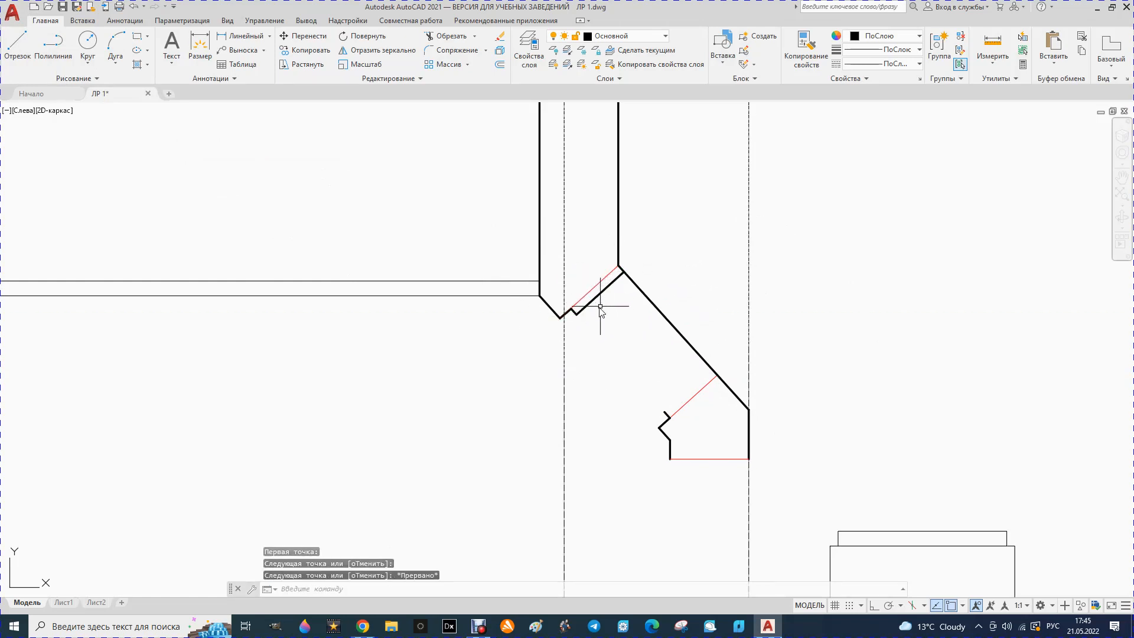
left_click(18, 42)
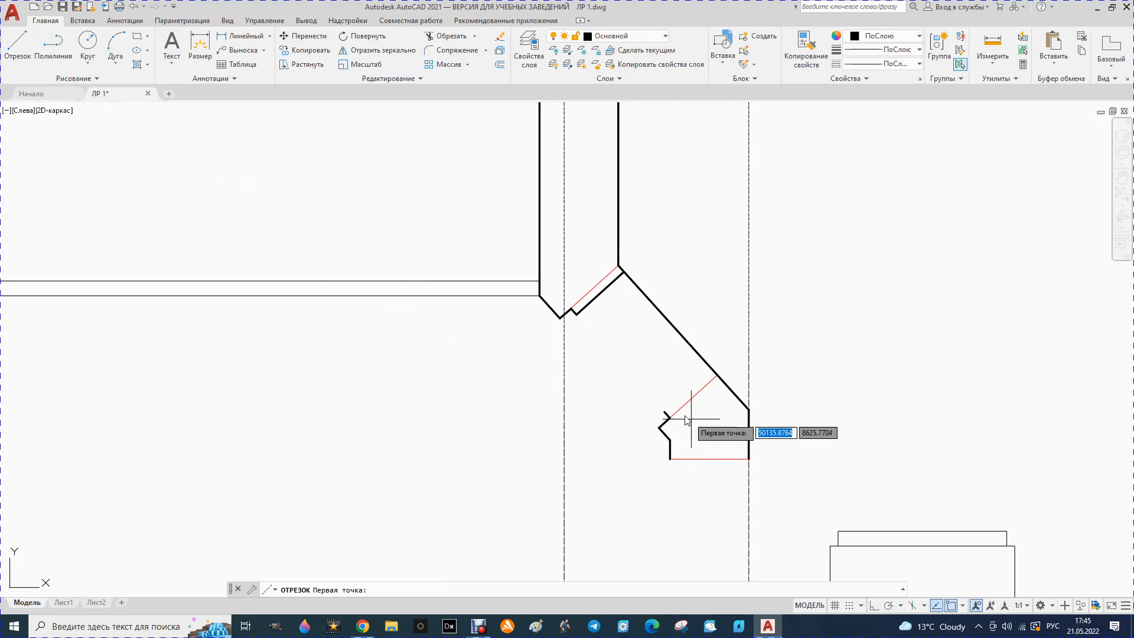
left_click(666, 412)
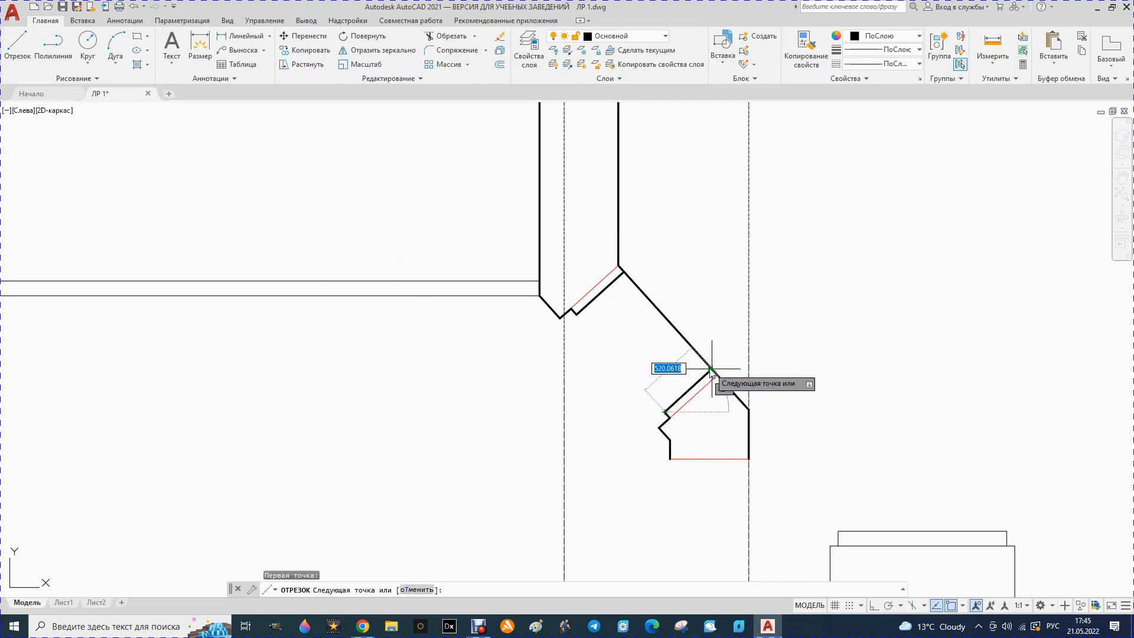
left_click(712, 370)
key("Escape")
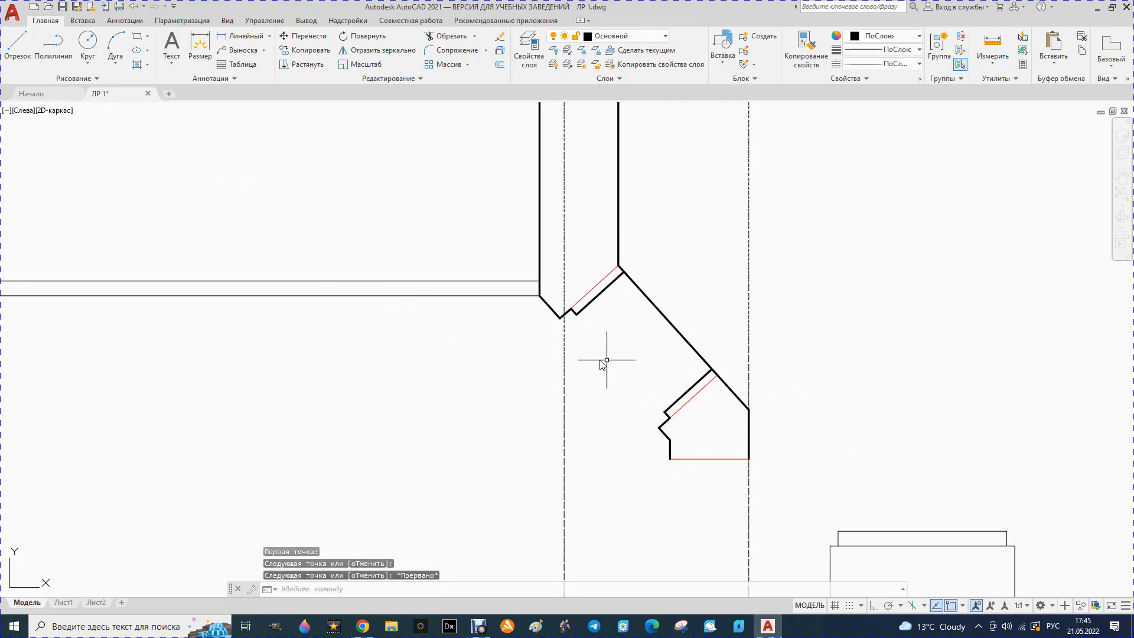
Draw two parallel lines across the opening, one between the innermost wall corners and one between the jambs' inner ends
left_click(18, 43)
left_click(560, 318)
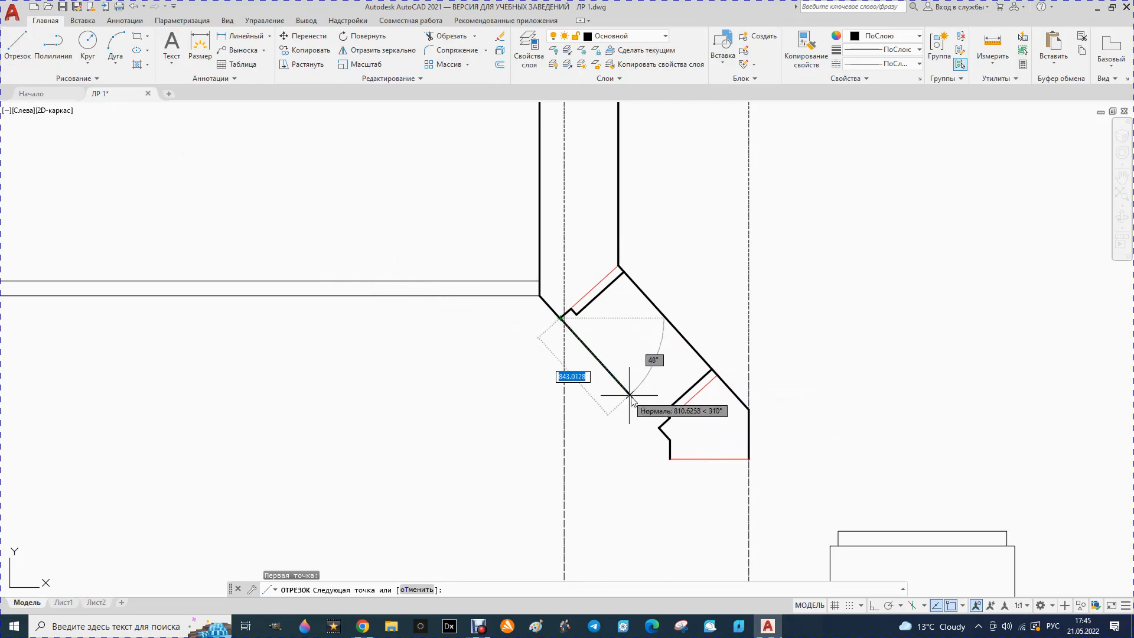
left_click(660, 426)
key("Escape")
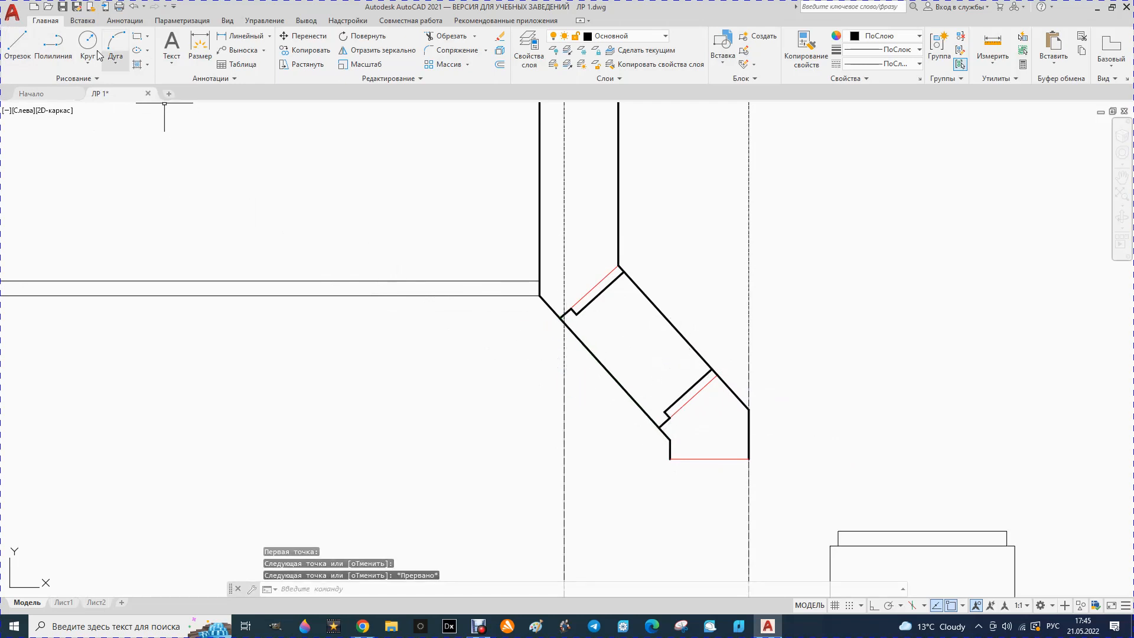
left_click(18, 42)
left_click(665, 412)
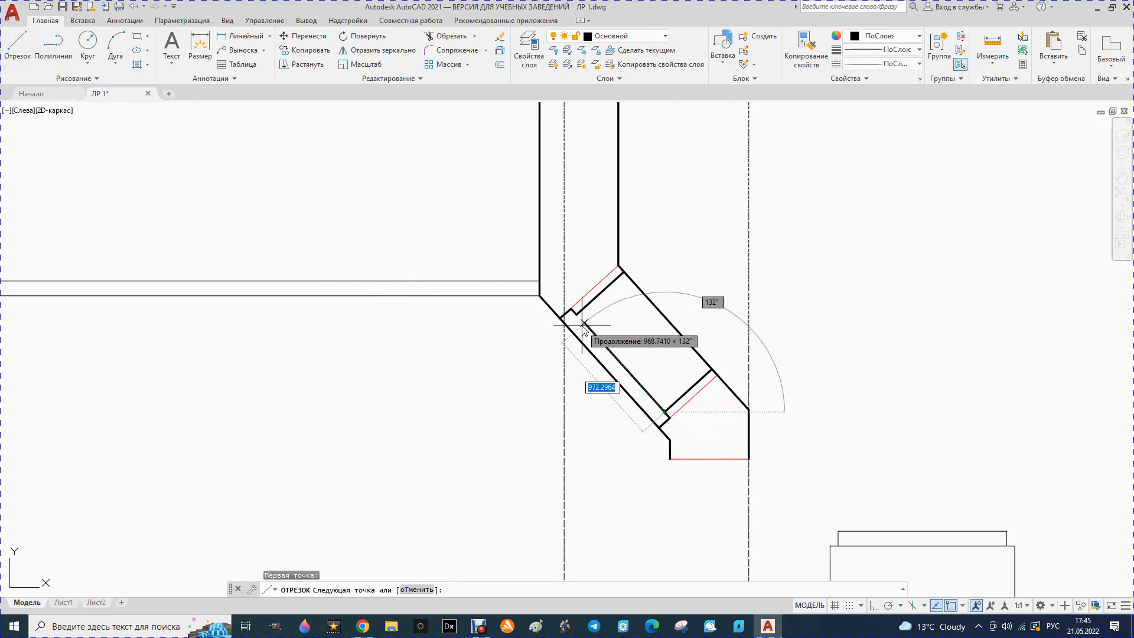
left_click(571, 309)
key("Escape")
left_click(589, 352)
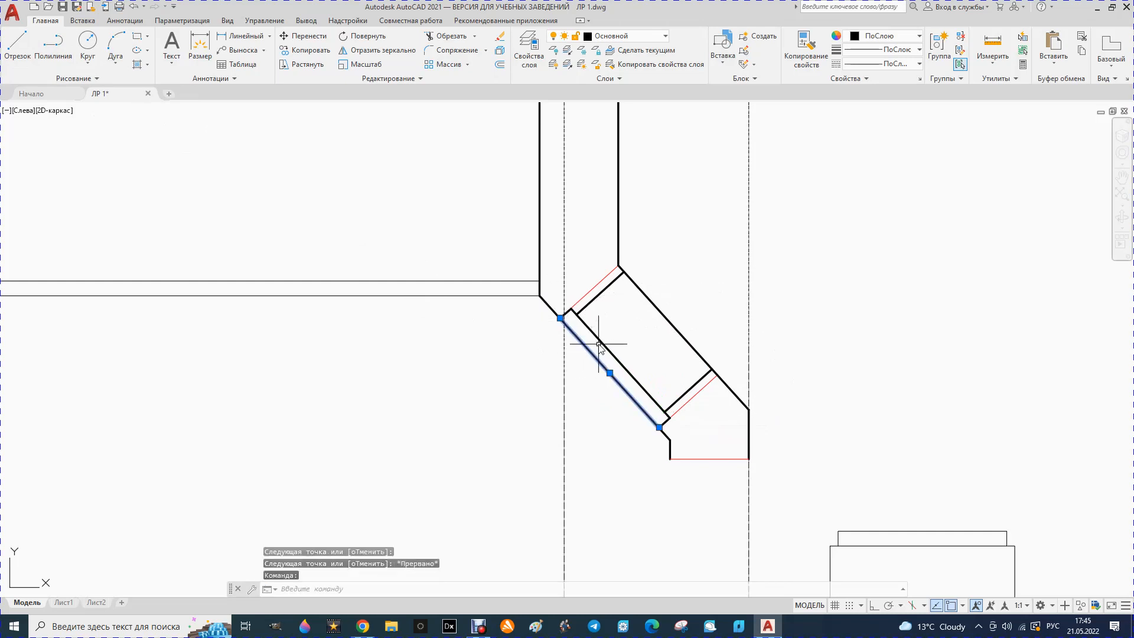
left_click(597, 336)
left_click(645, 296)
scroll(697, 428, "up", 4)
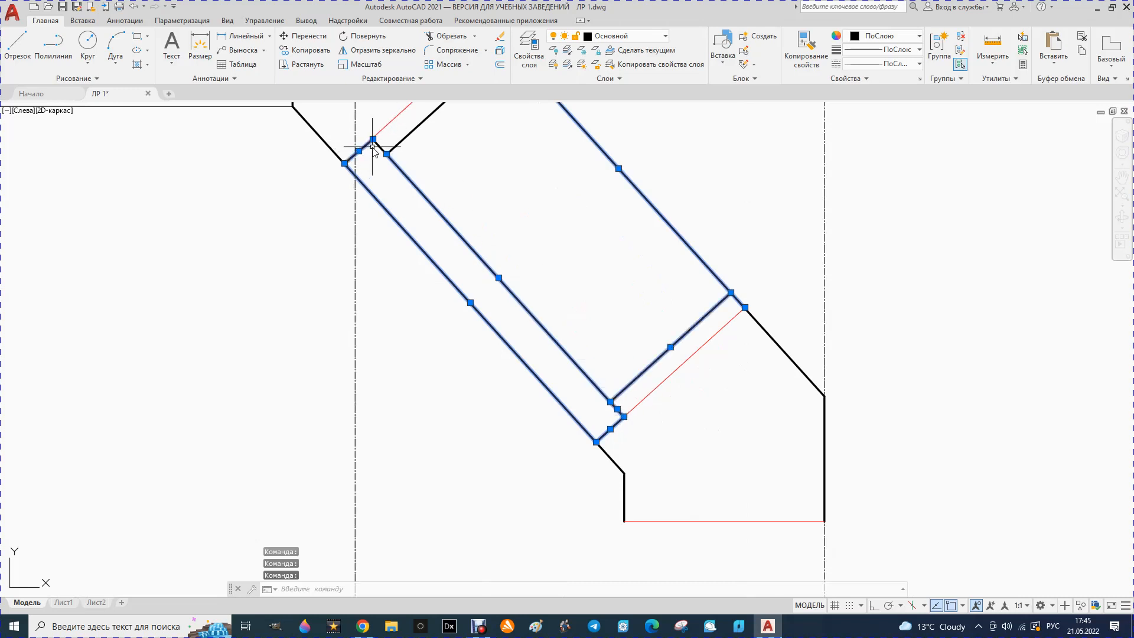
left_click(666, 37)
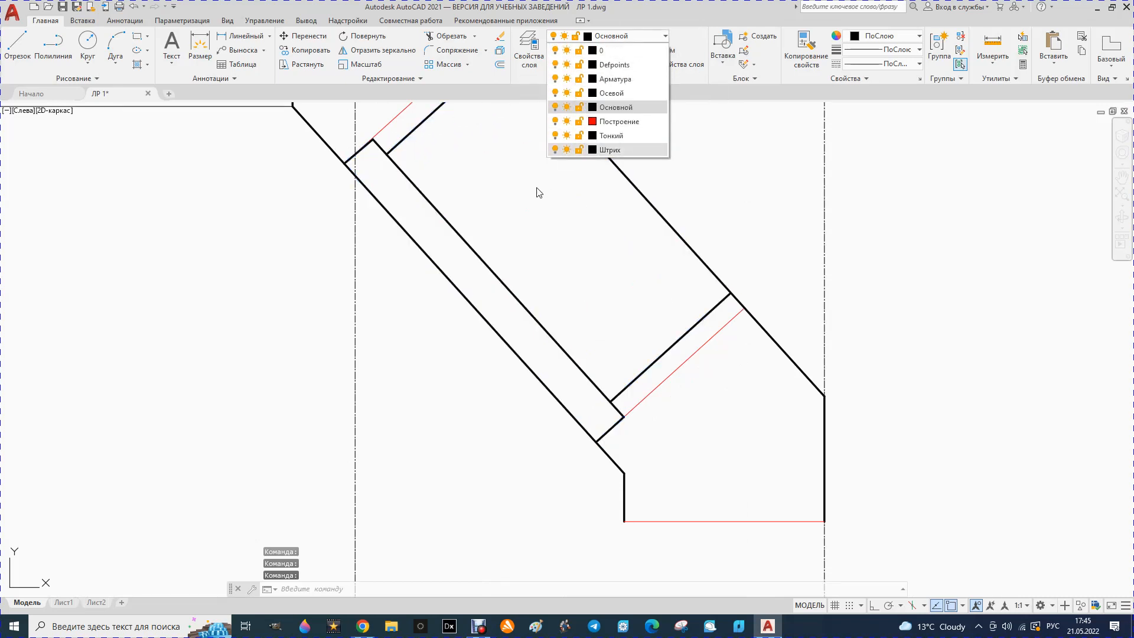
key("Escape")
key("Escape")
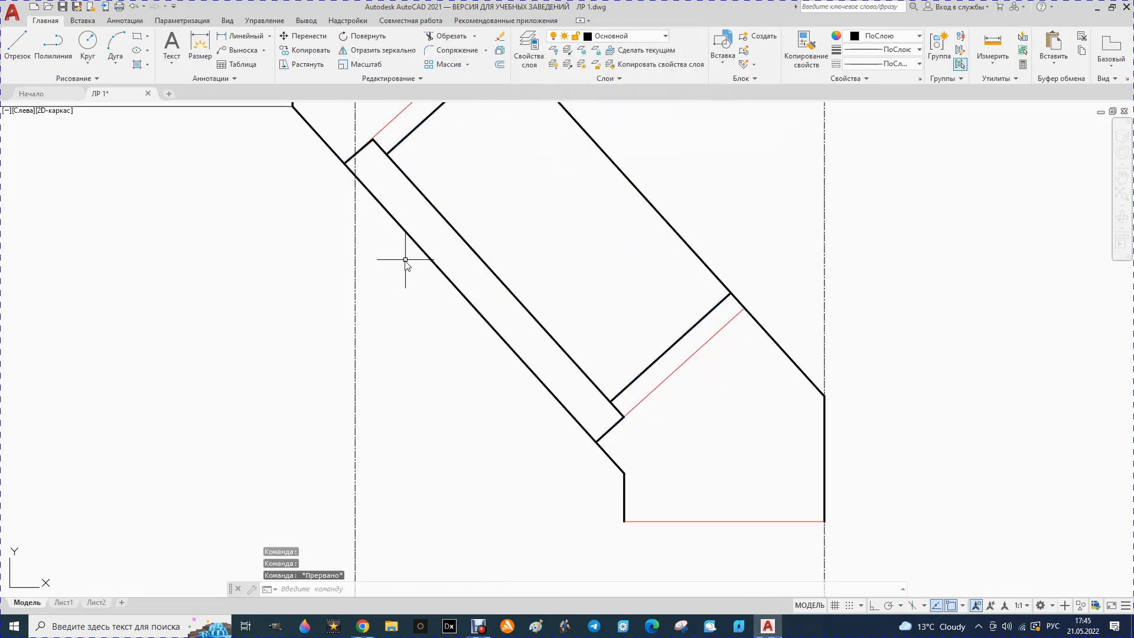
Move the three diagonal lines spanning the window opening to the Тонкий layer
left_click(451, 233)
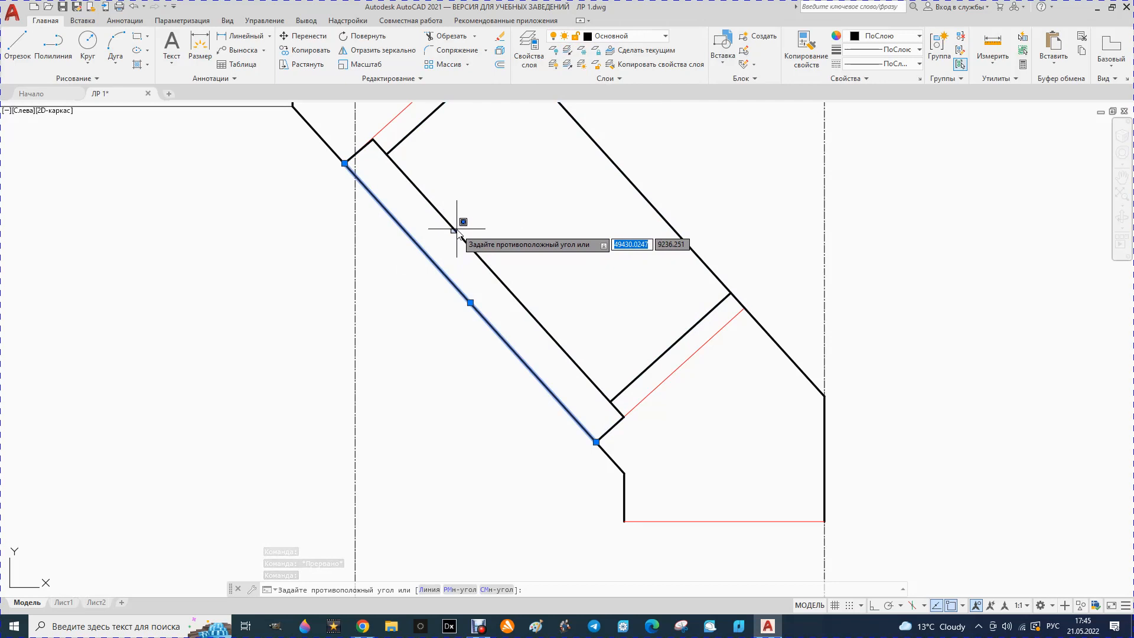
left_click(456, 230)
left_click(608, 157)
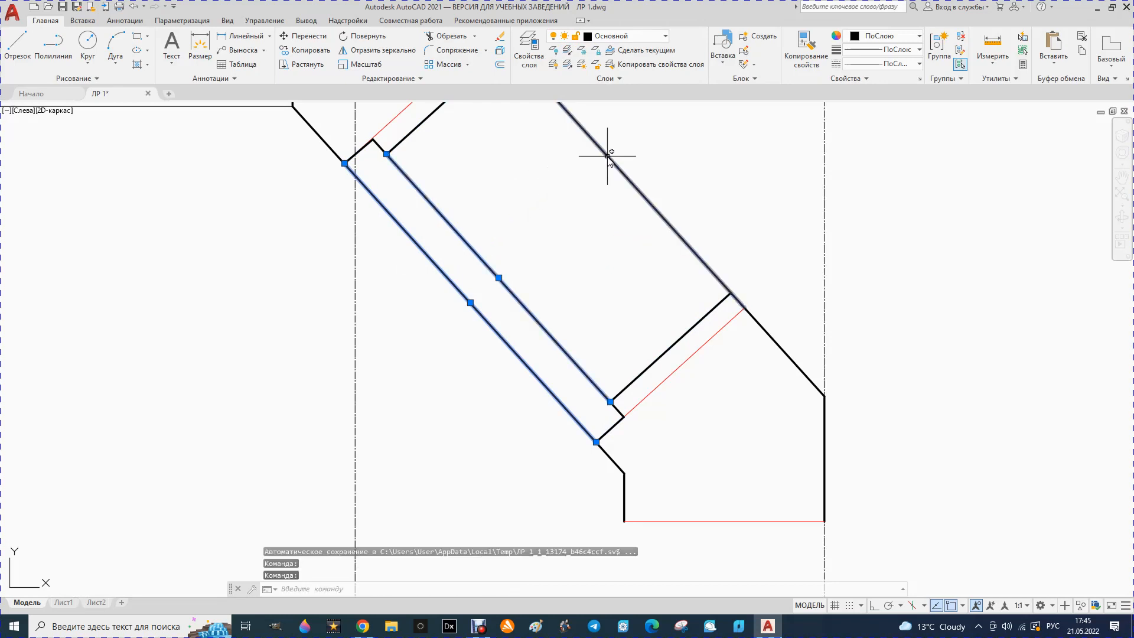
left_click(665, 37)
left_click(615, 94)
key("Escape")
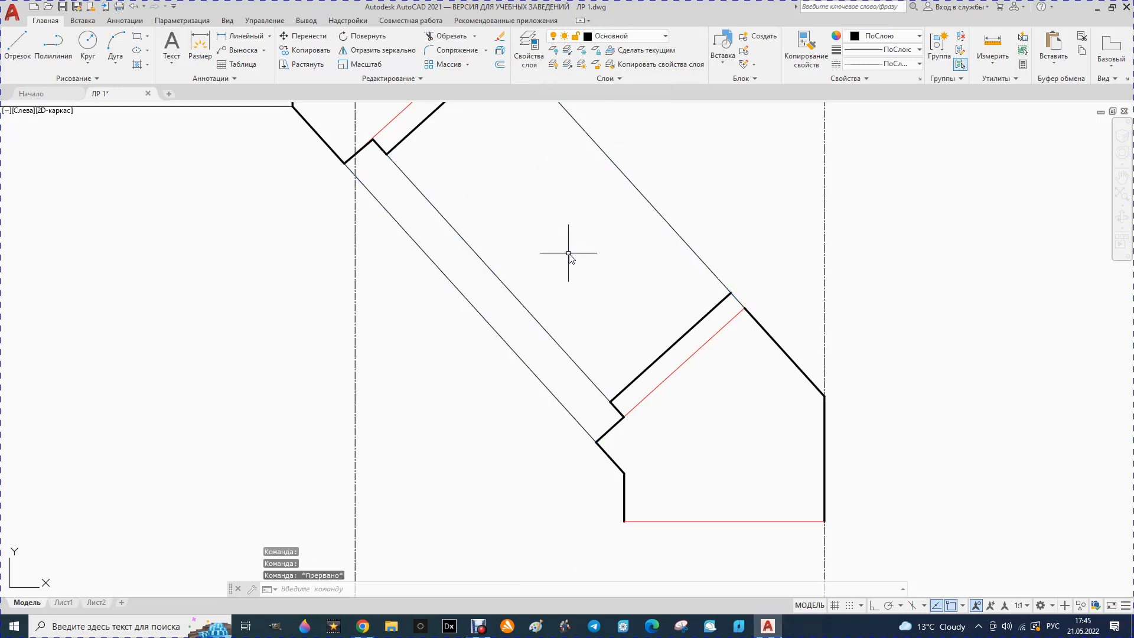
Erase the red construction lines beside both jambs of the diagonal window opening
scroll(570, 255, "down", 2)
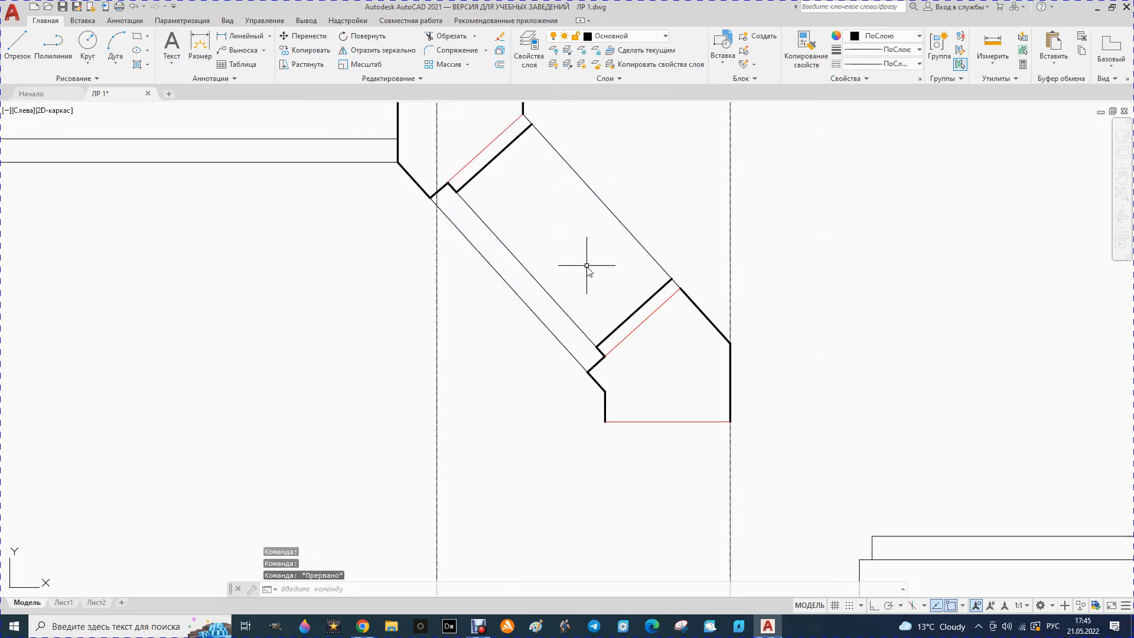
left_click(489, 145)
key("Delete")
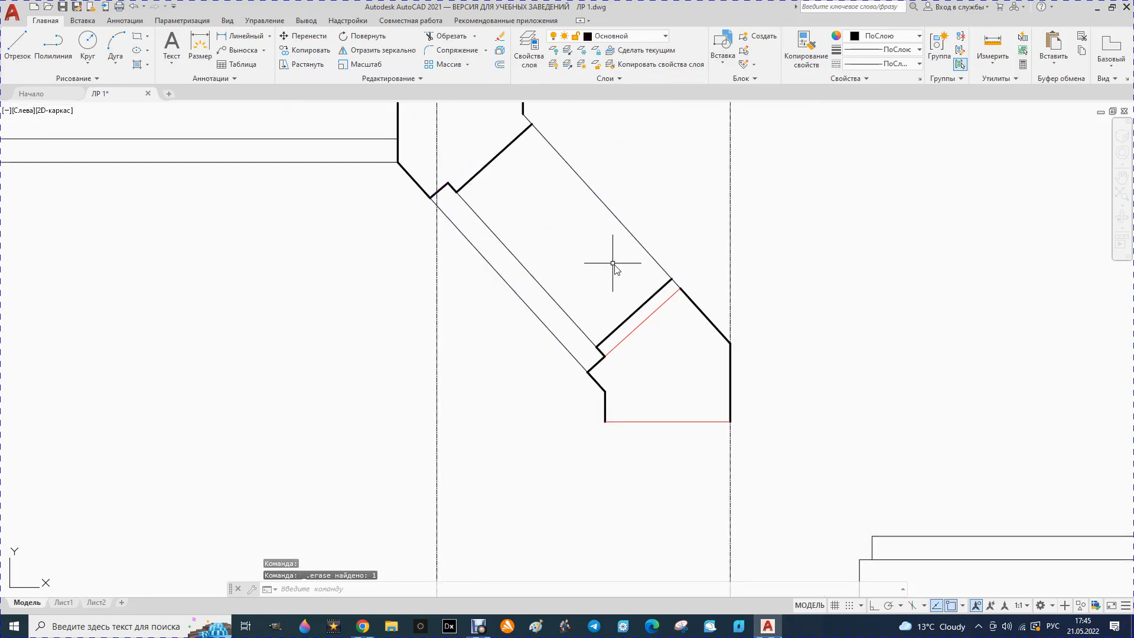
left_click(634, 331)
key("Delete")
scroll(555, 301, "down", 4)
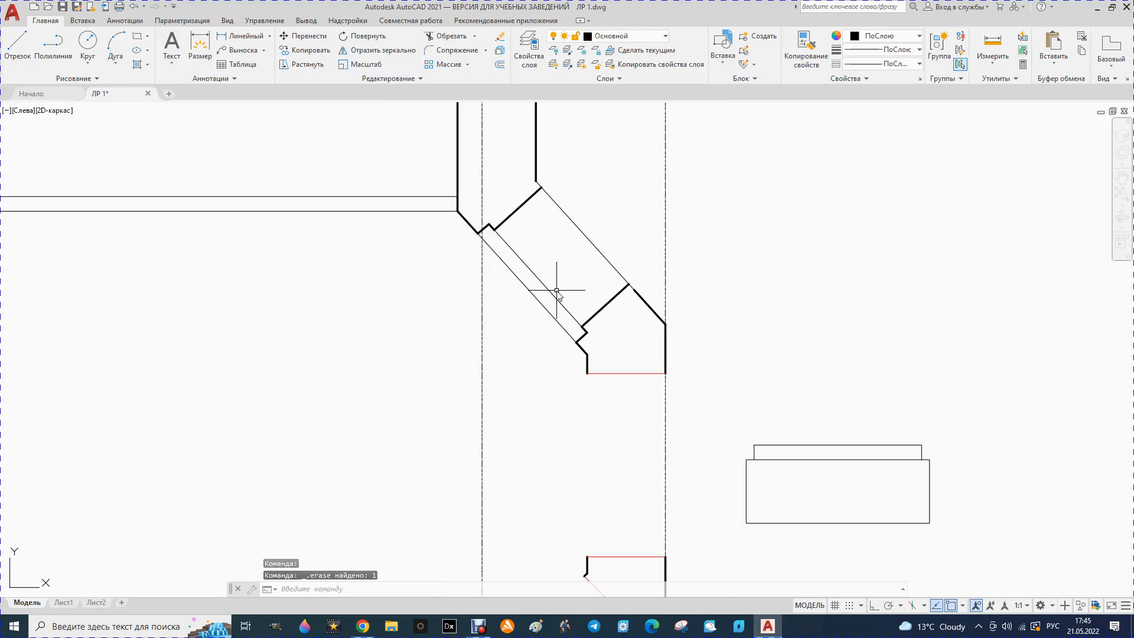
scroll(585, 352, "down", 2)
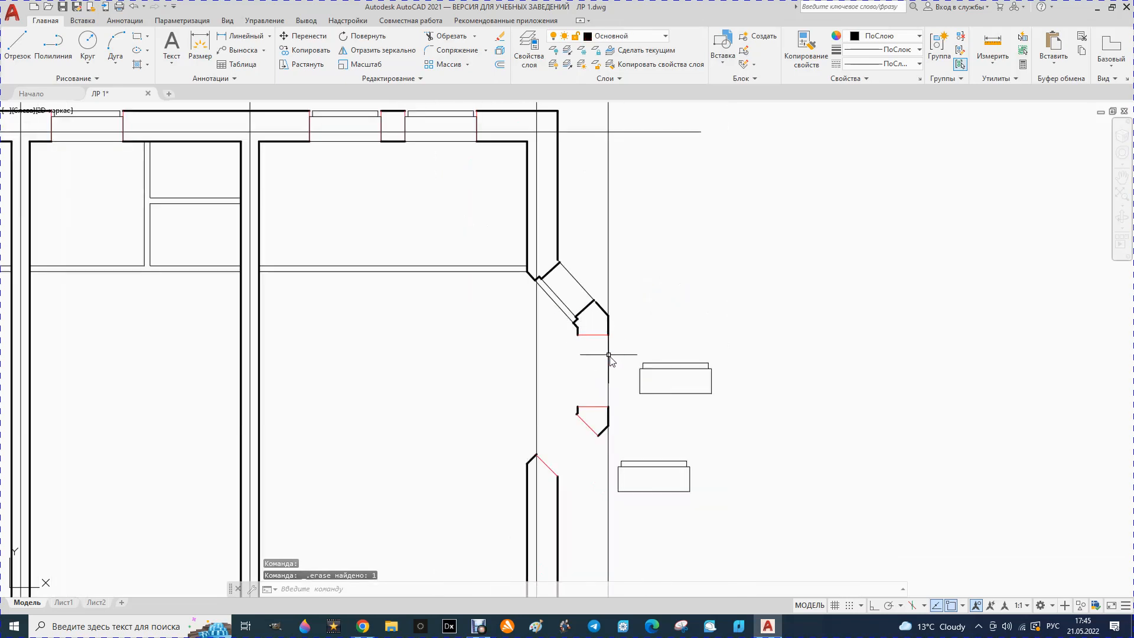
left_click(666, 394)
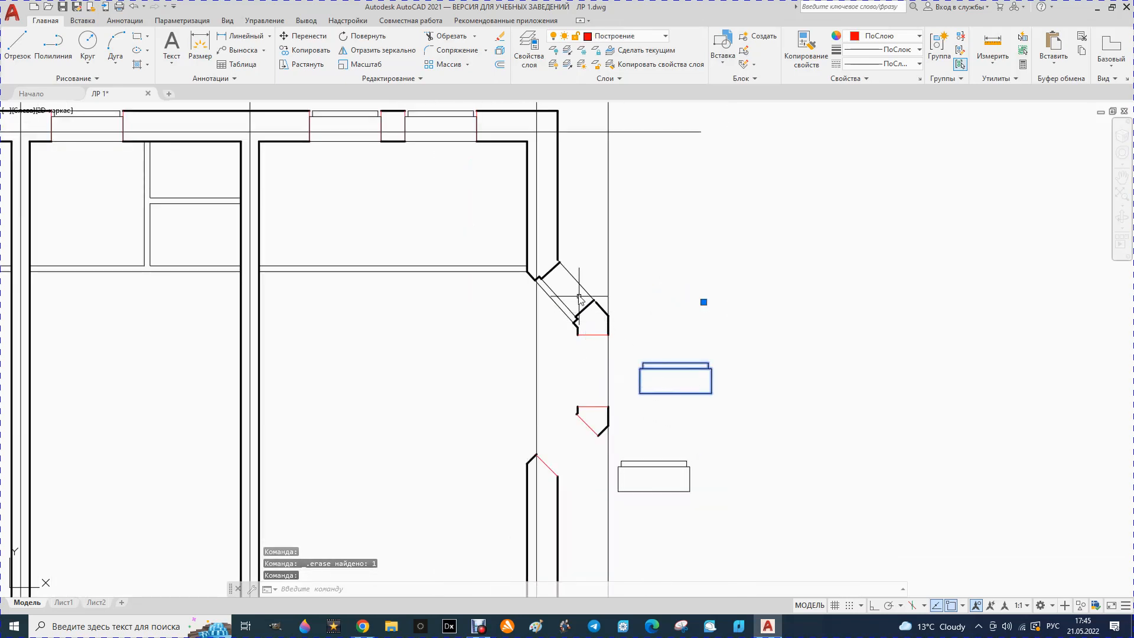
left_click(638, 465)
left_click(643, 469)
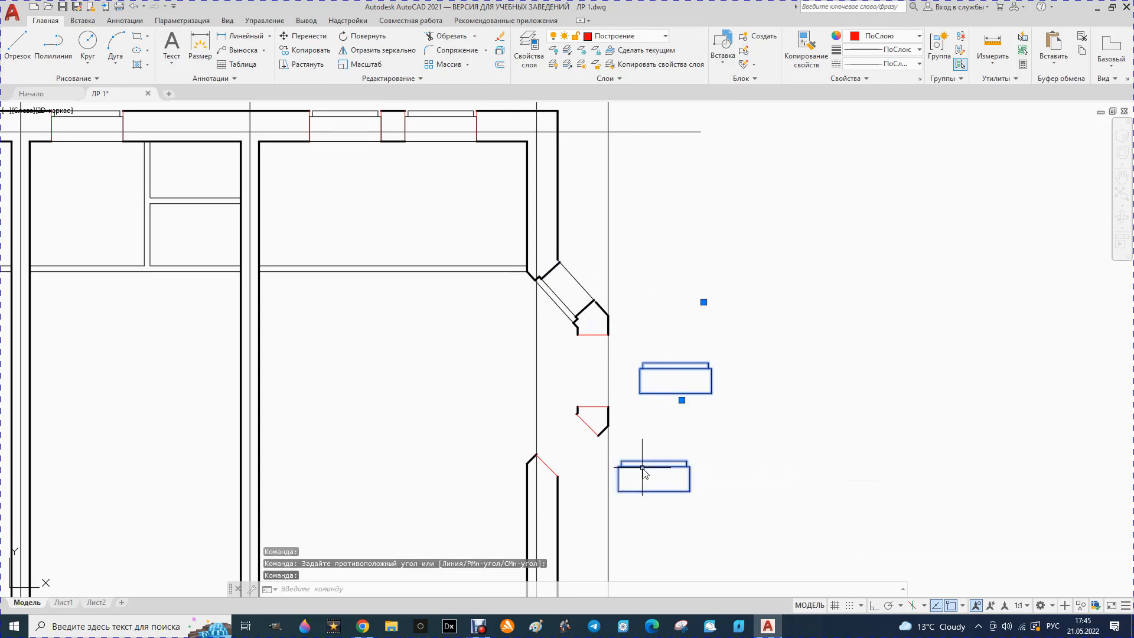
key("Escape")
key("Escape")
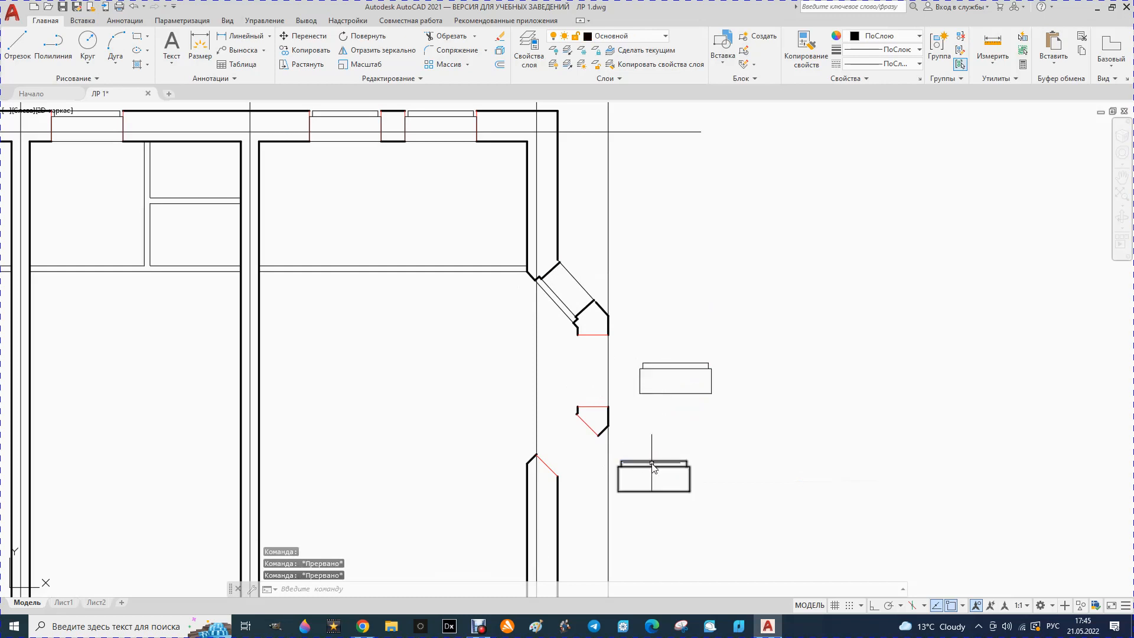
Erase the lower spare window block and rotate the remaining one 90° about its lower-left corner
left_click(652, 468)
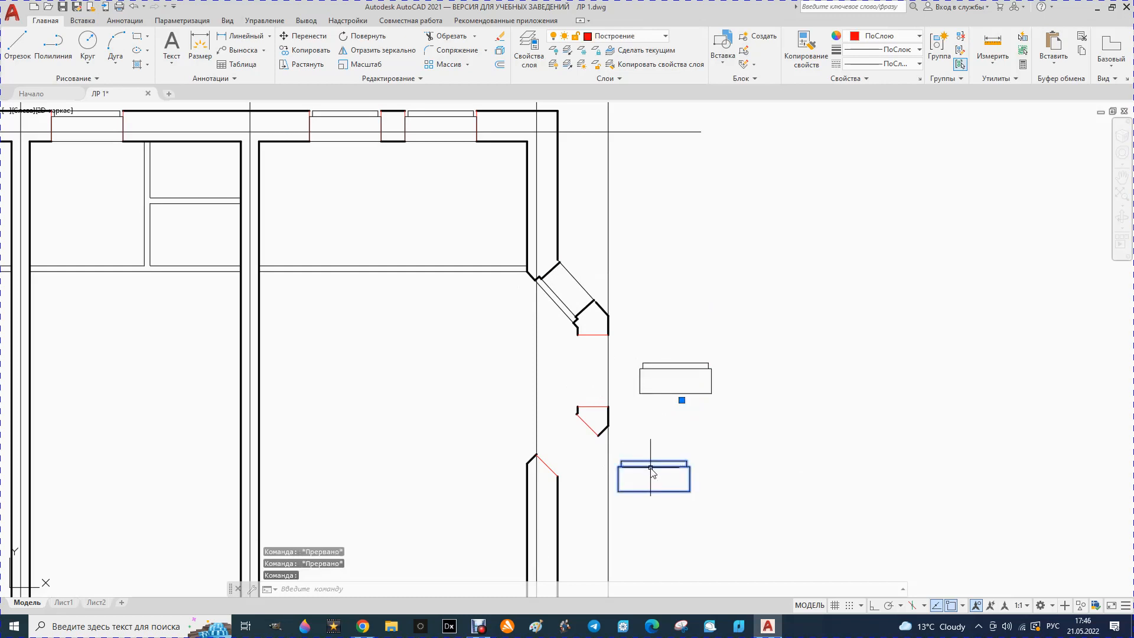
key("Delete")
left_click(663, 395)
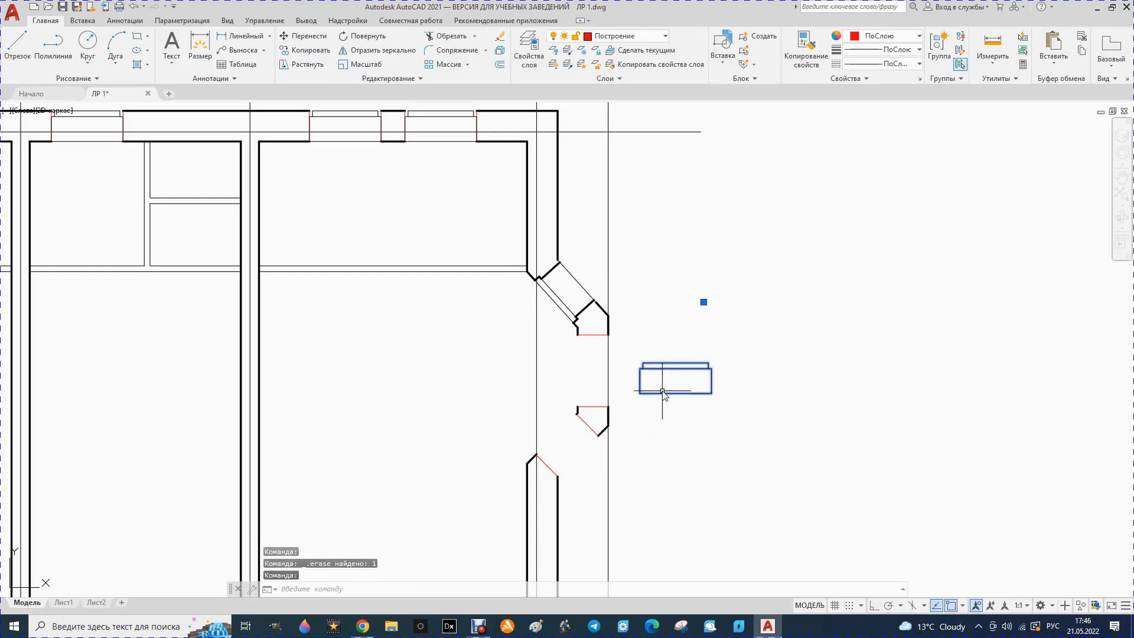
left_click(350, 38)
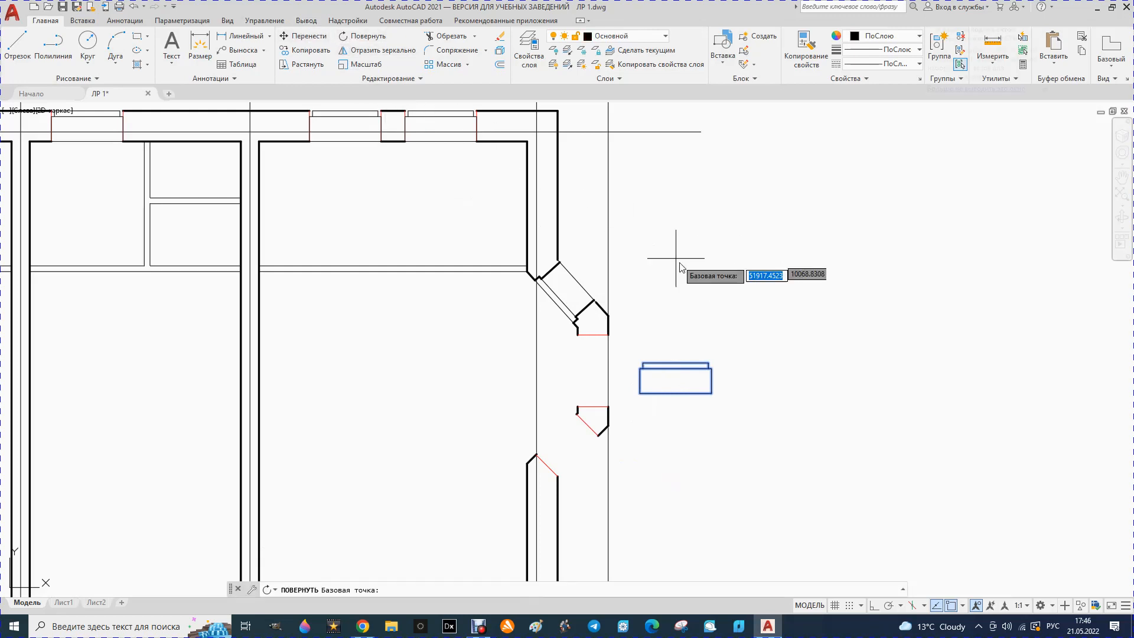
left_click(640, 394)
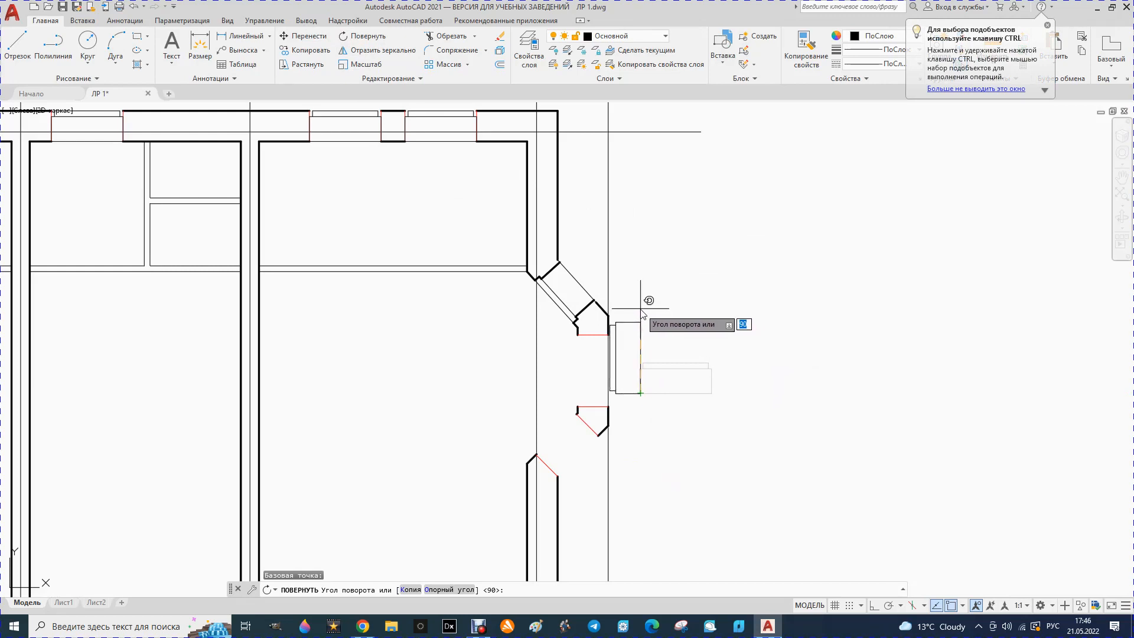
key("Return")
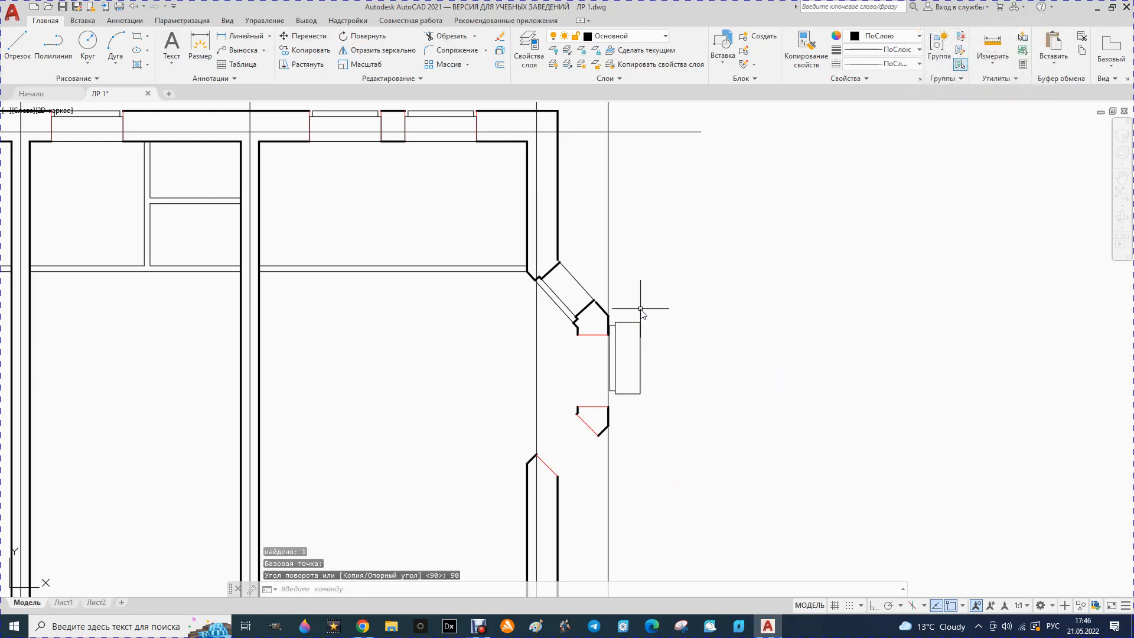
key("Escape")
Move the rotated window block by its upper outer corner into the bay's vertical opening, onto the outer end of the upper jamb
left_click(626, 324)
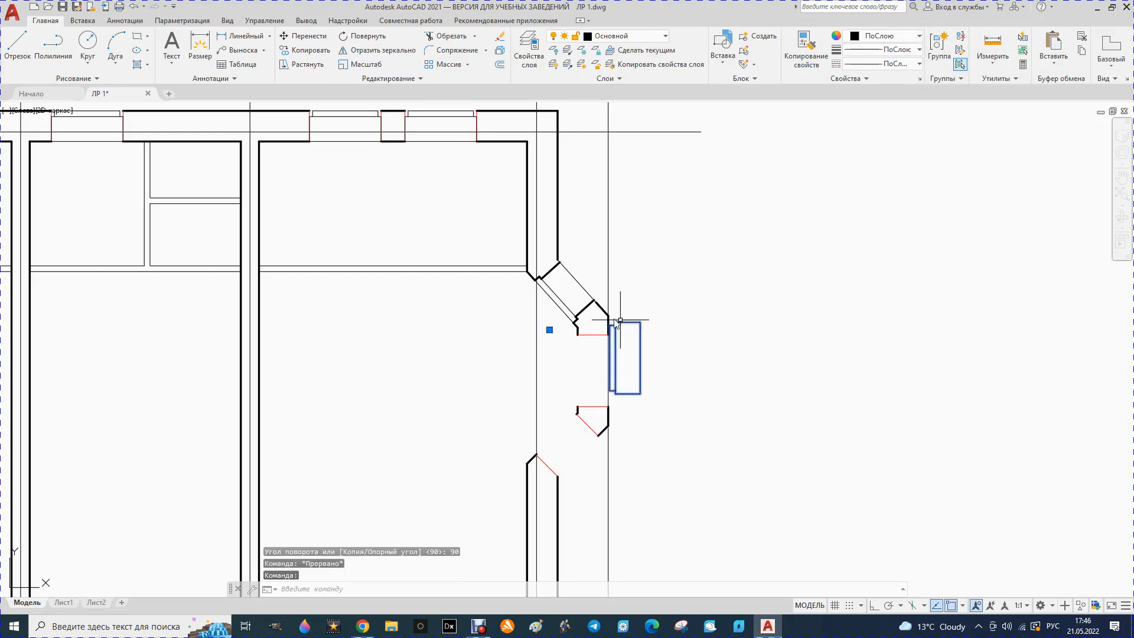
left_click(307, 36)
scroll(621, 329, "up", 5)
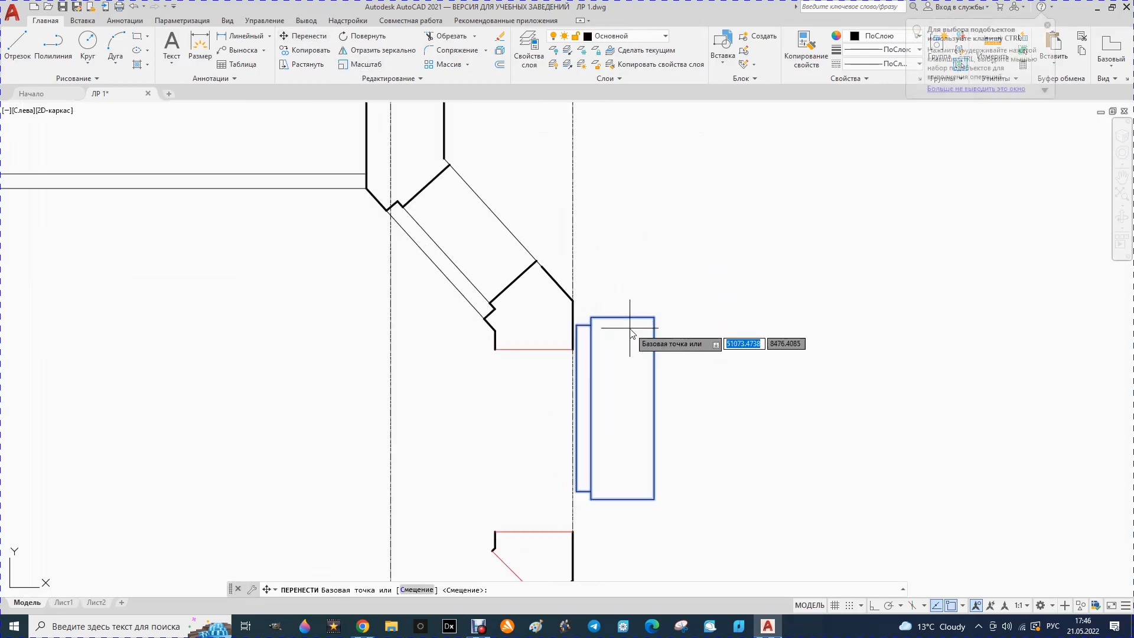
left_click(669, 311)
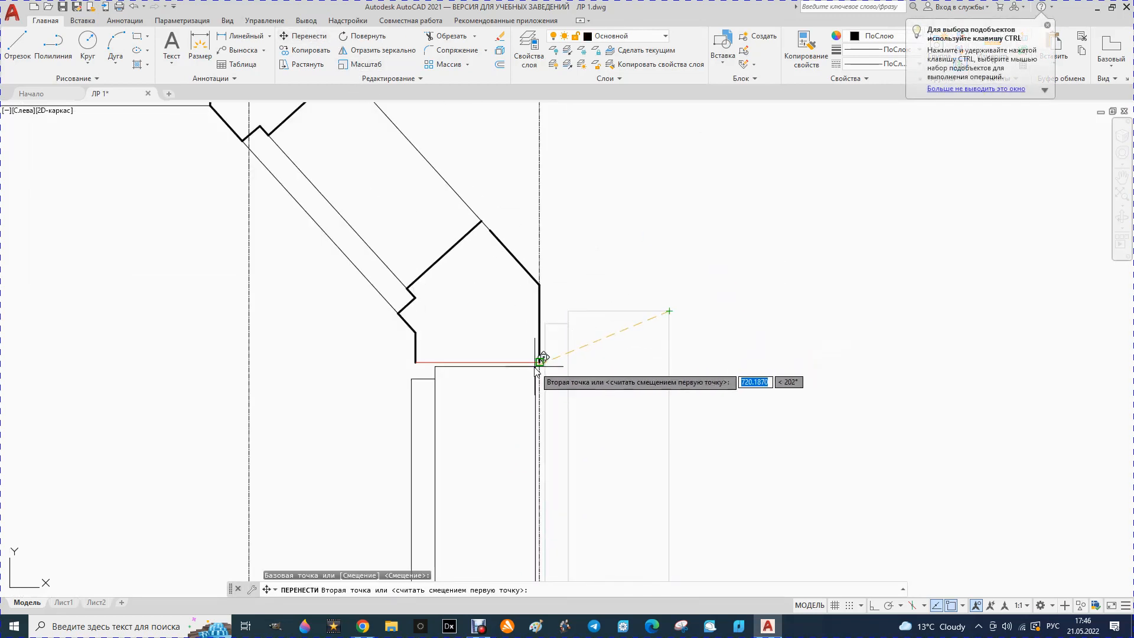
key("Escape")
scroll(544, 334, "down", 3)
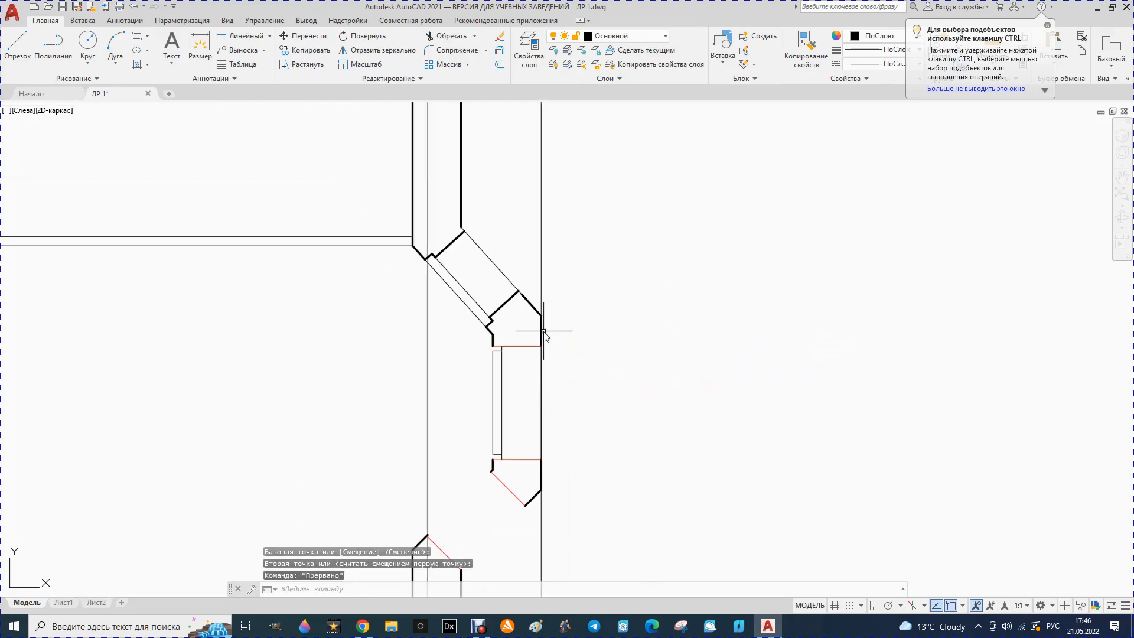
Trace the stepped upper jamb of the vertical window opening with lines, from the inner wall end to the outer wall end
left_click(17, 41)
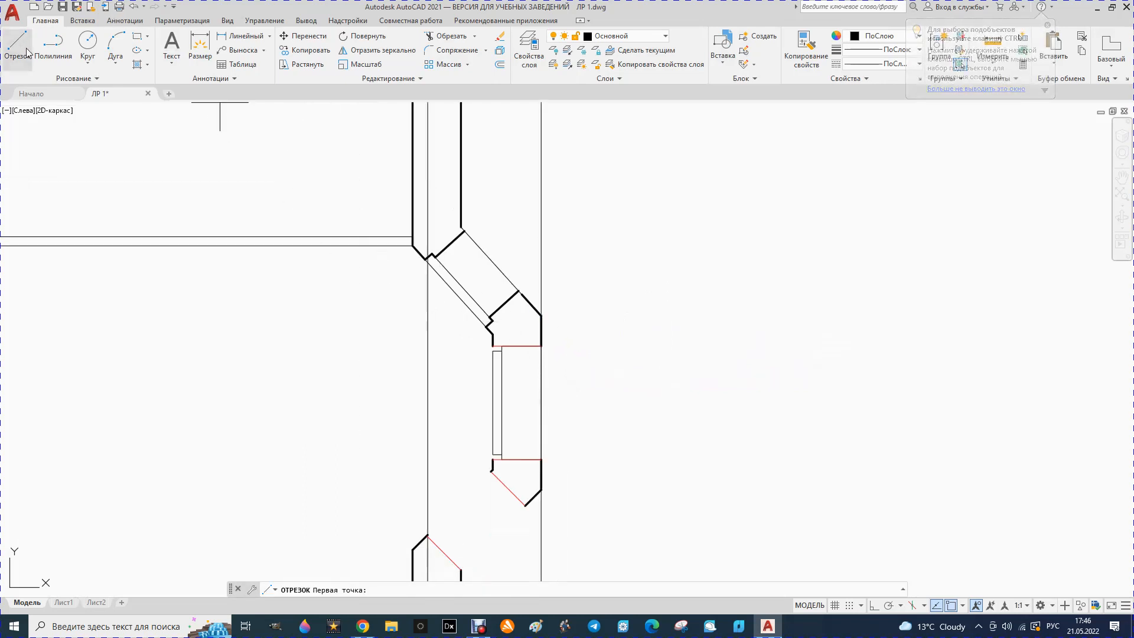
scroll(513, 359, "up", 4)
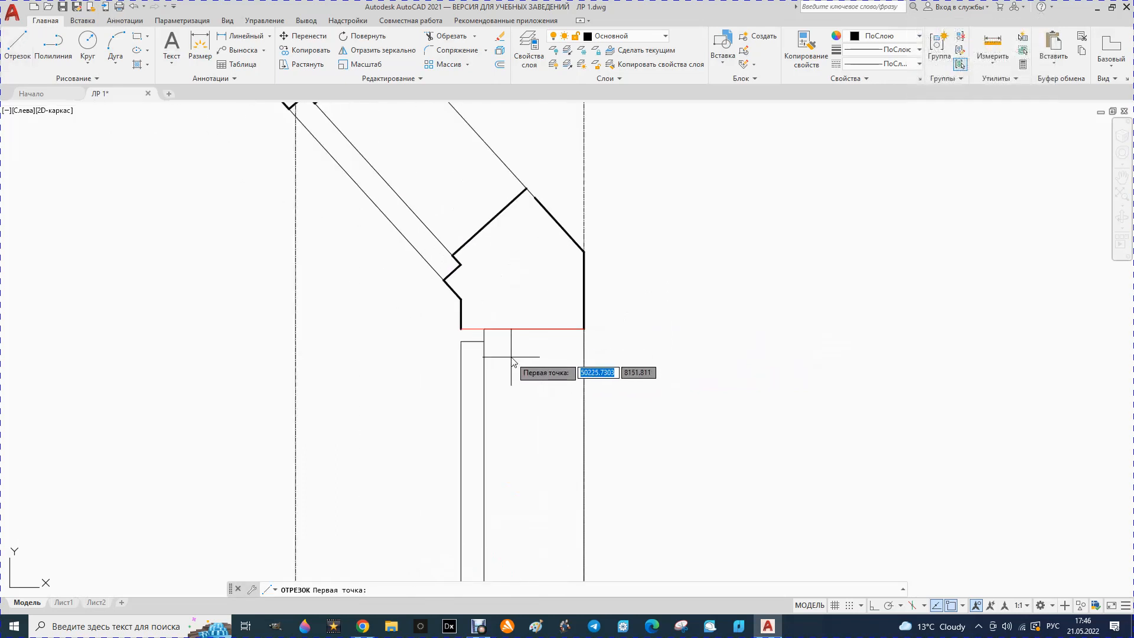
left_click(461, 329)
left_click(461, 341)
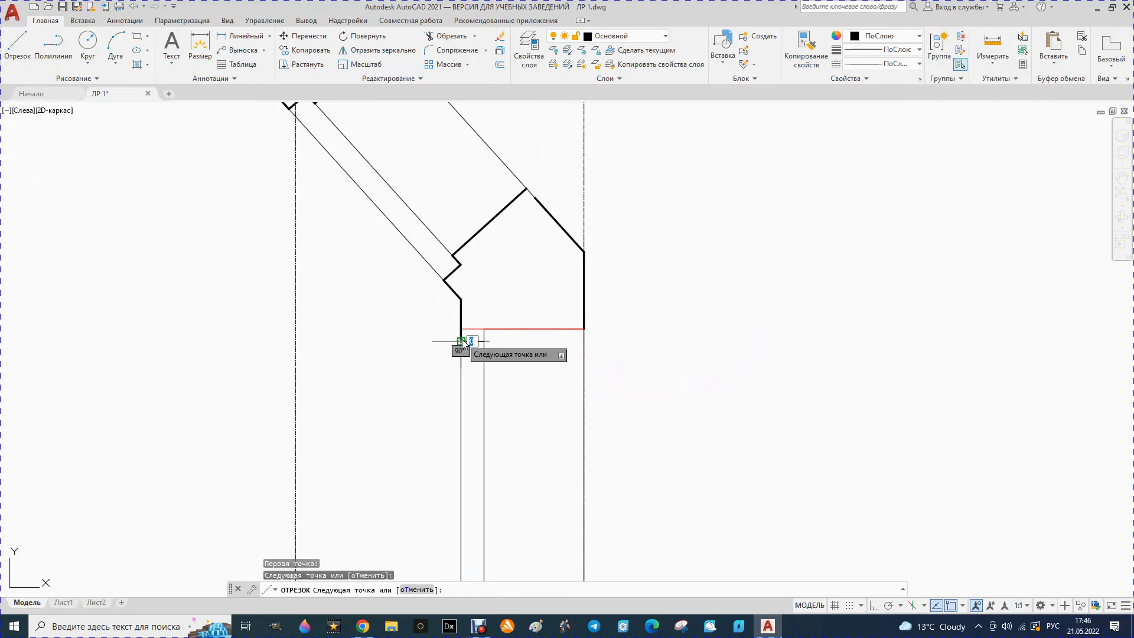
left_click(484, 342)
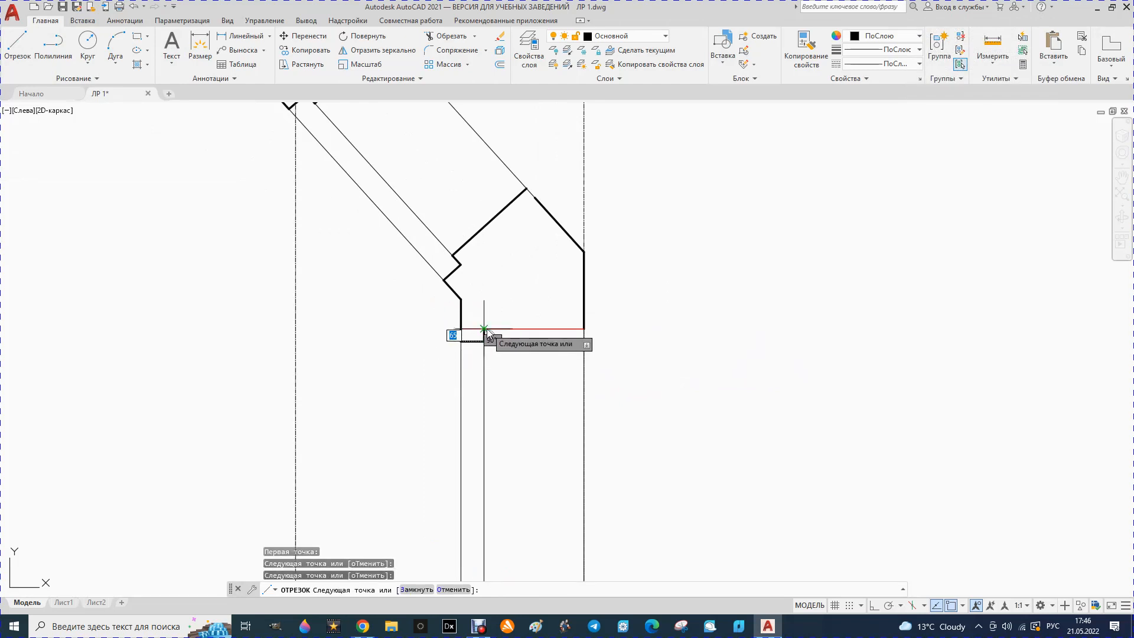
left_click(485, 329)
left_click(584, 330)
scroll(585, 313, "down", 5)
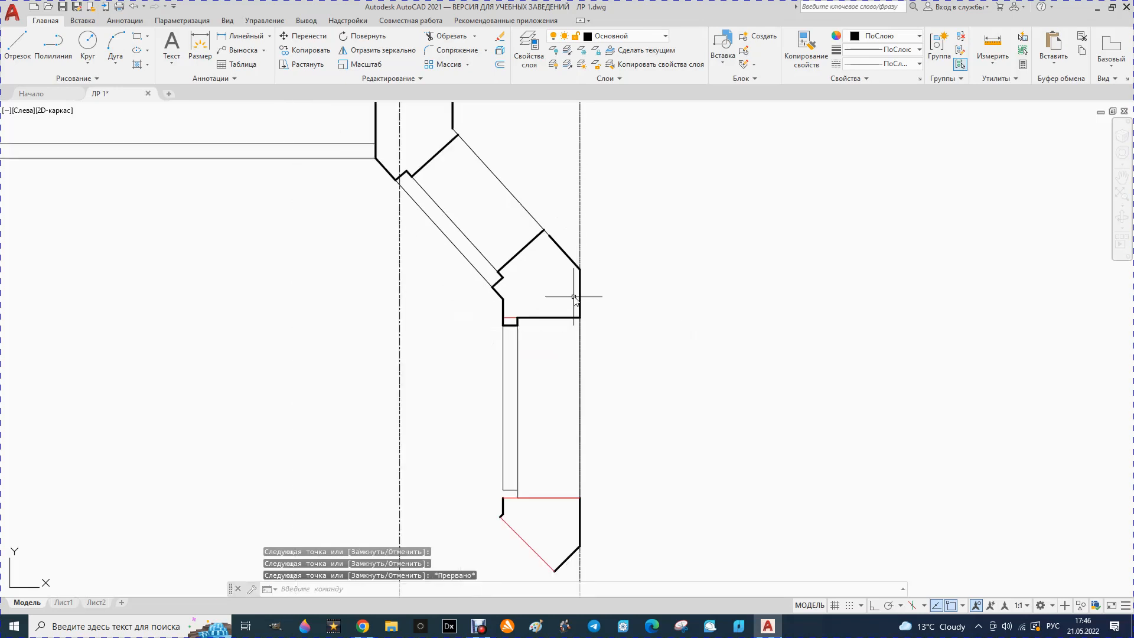
key("Escape")
Close the two short gaps in the outer wall line at both ends of the upper diagonal window opening
left_click(16, 50)
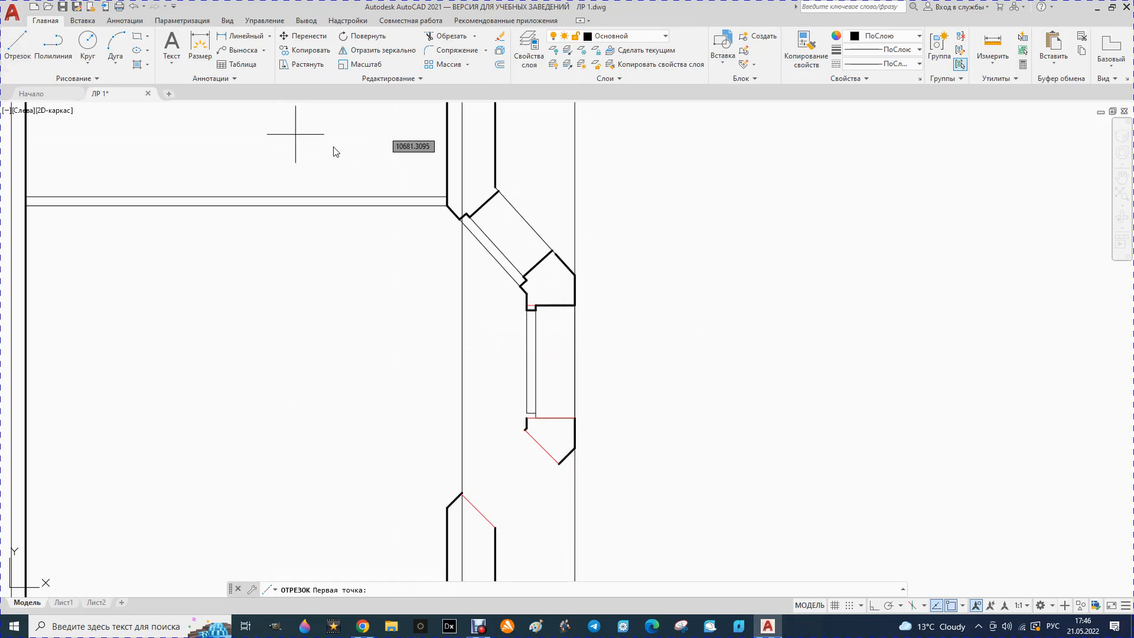
scroll(517, 177, "up", 4)
left_click(463, 198)
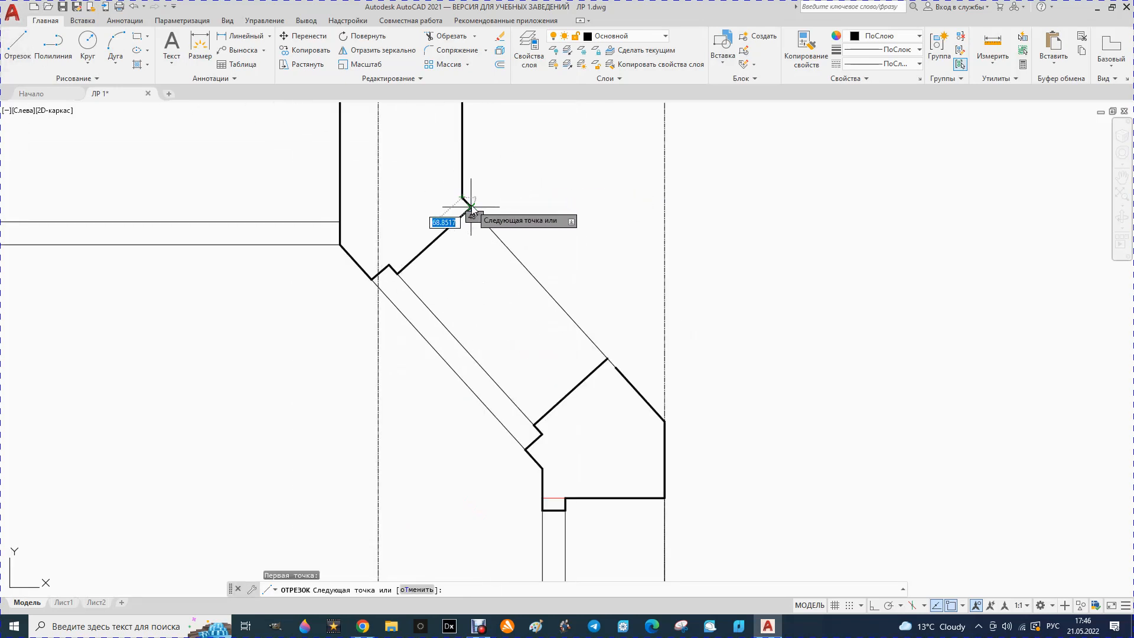
left_click(471, 208)
key("Escape")
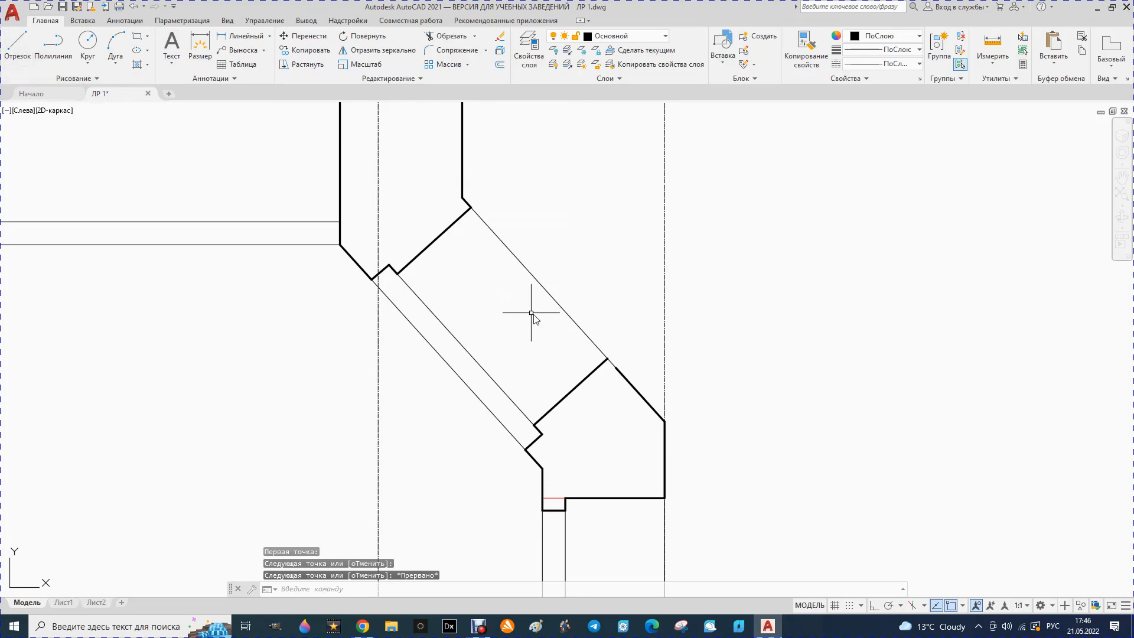
left_click(16, 51)
left_click(616, 367)
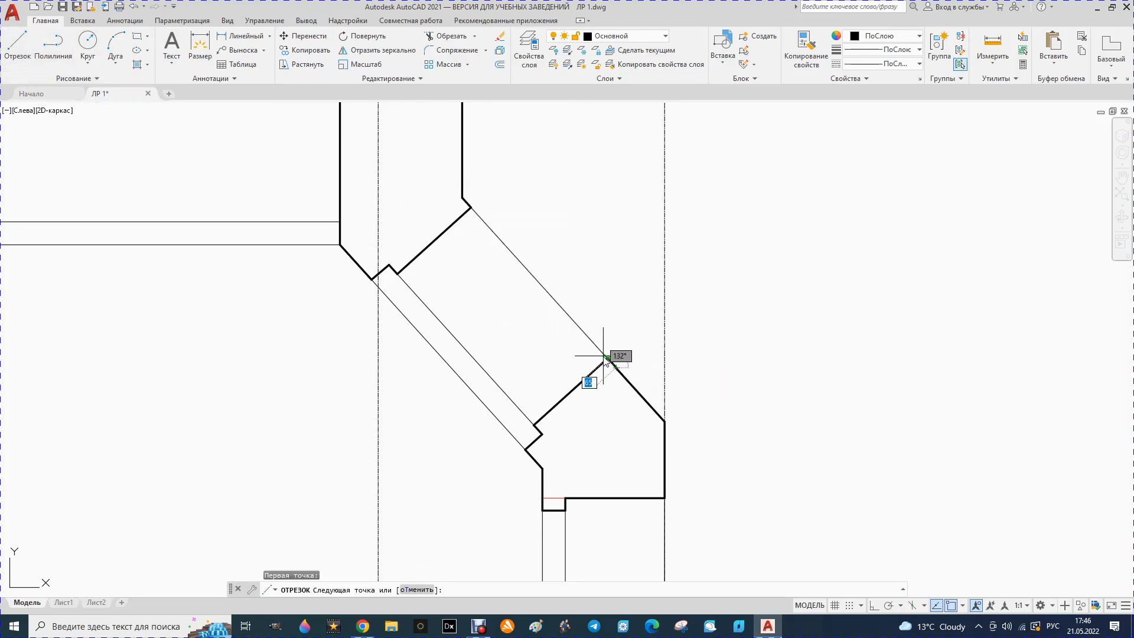
key("Escape")
scroll(532, 307, "down", 5)
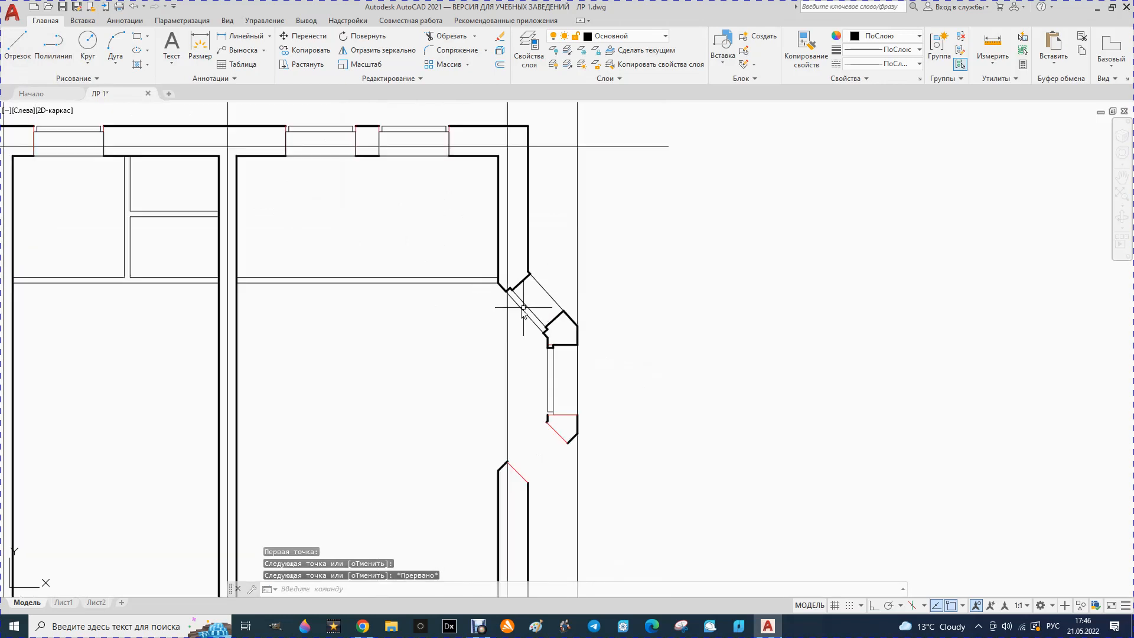
Trace the stepped lower jamb of the vertical window opening with lines, from the inner wall end to the outer wall end
left_click(10, 44)
scroll(558, 435, "up", 7)
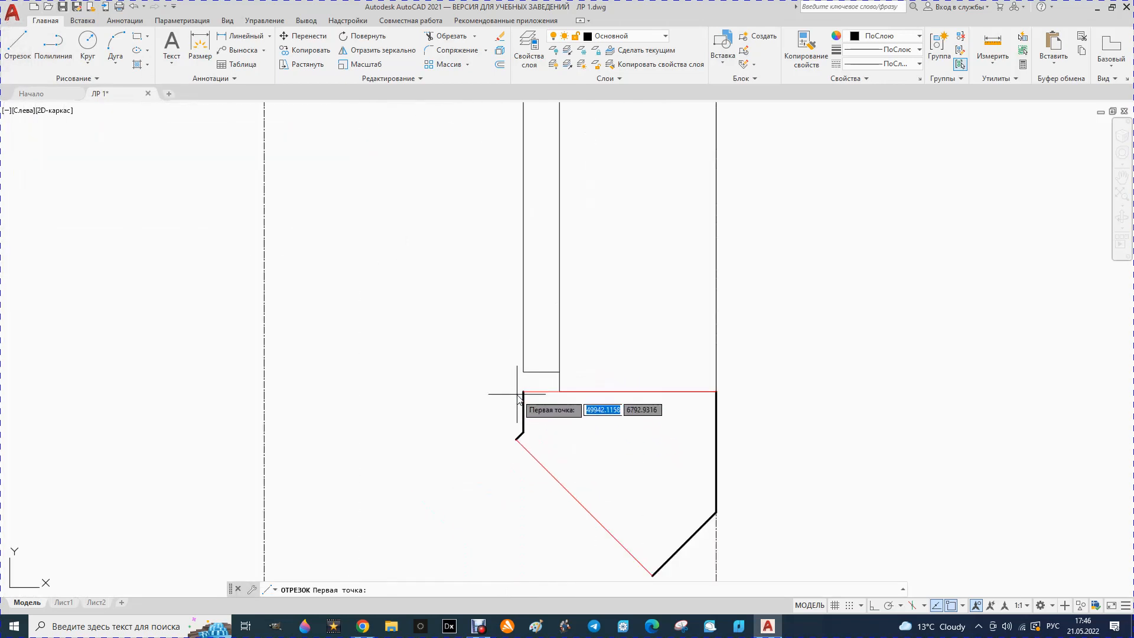
left_click(523, 371)
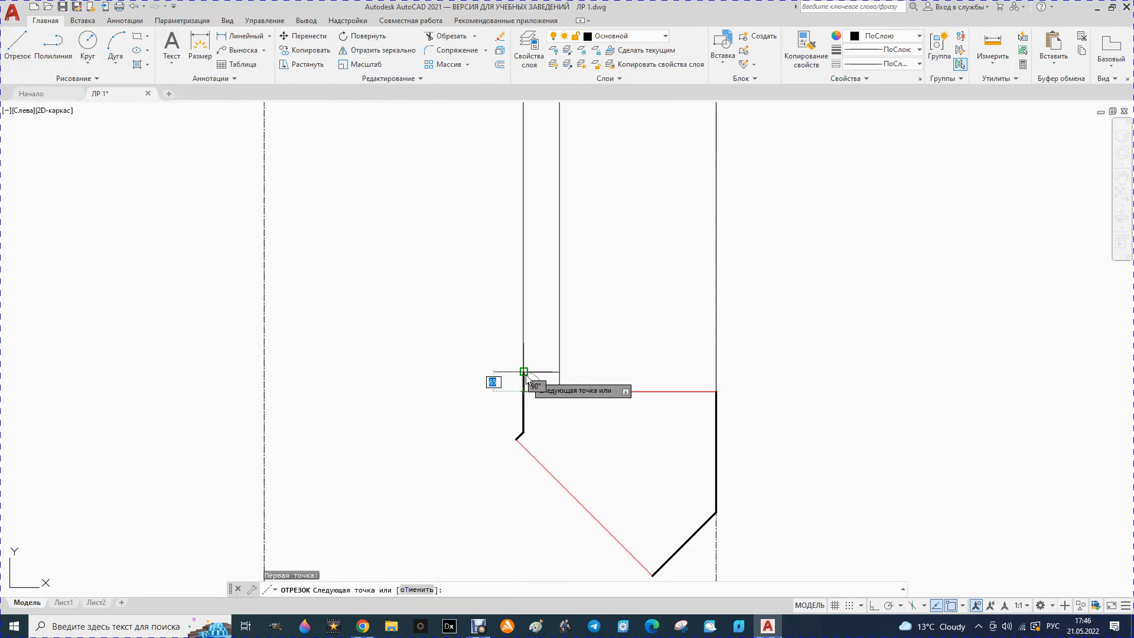
left_click(561, 372)
left_click(560, 391)
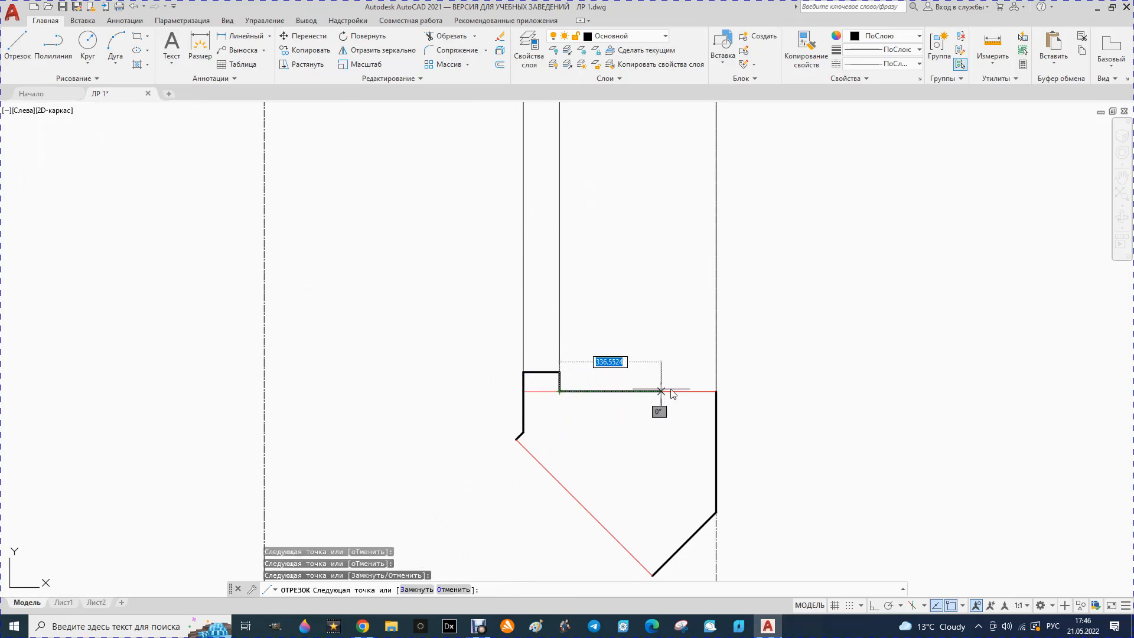
left_click(717, 391)
key("Escape")
scroll(674, 336, "down", 6)
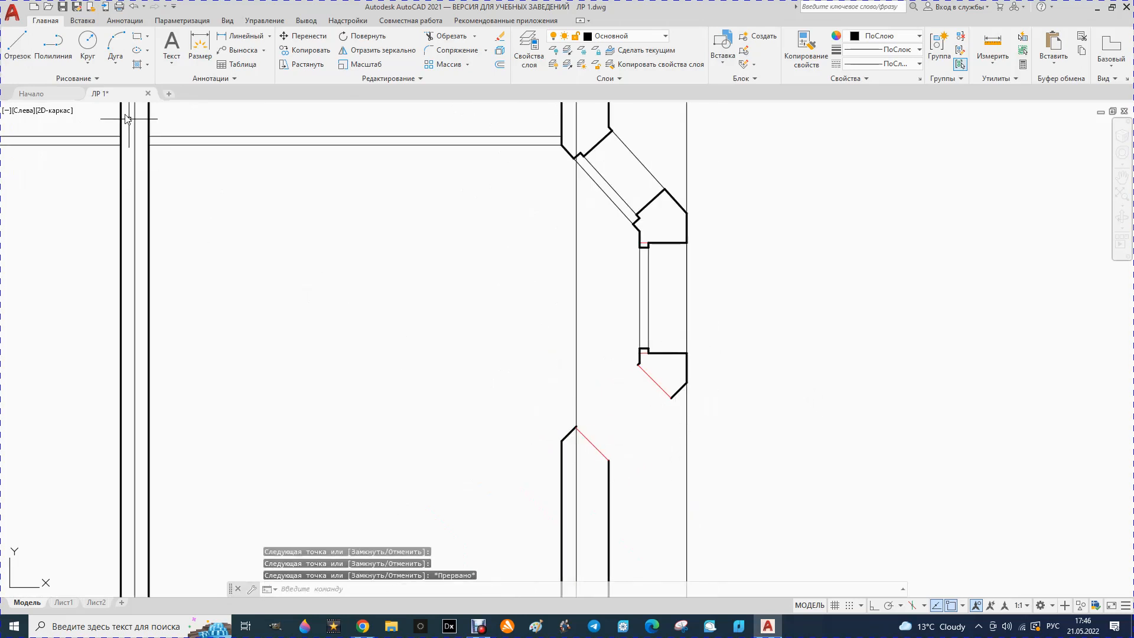
Draw a line across the lower diagonal opening between the inner ends of the two red construction lines
left_click(20, 44)
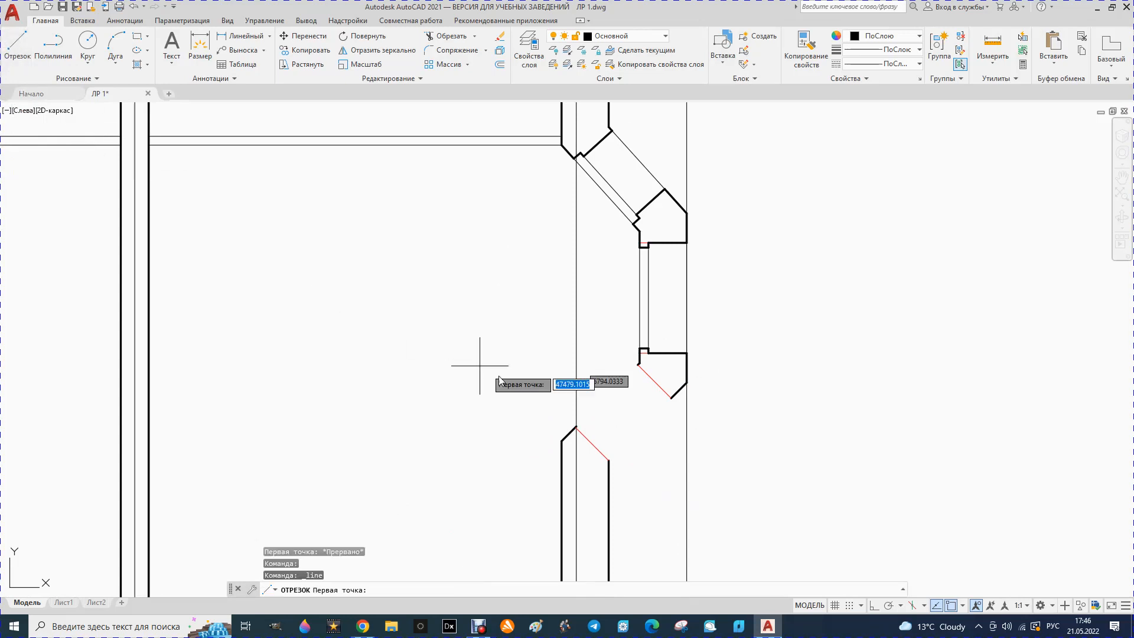
scroll(600, 416, "up", 5)
scroll(531, 452, "up", 5)
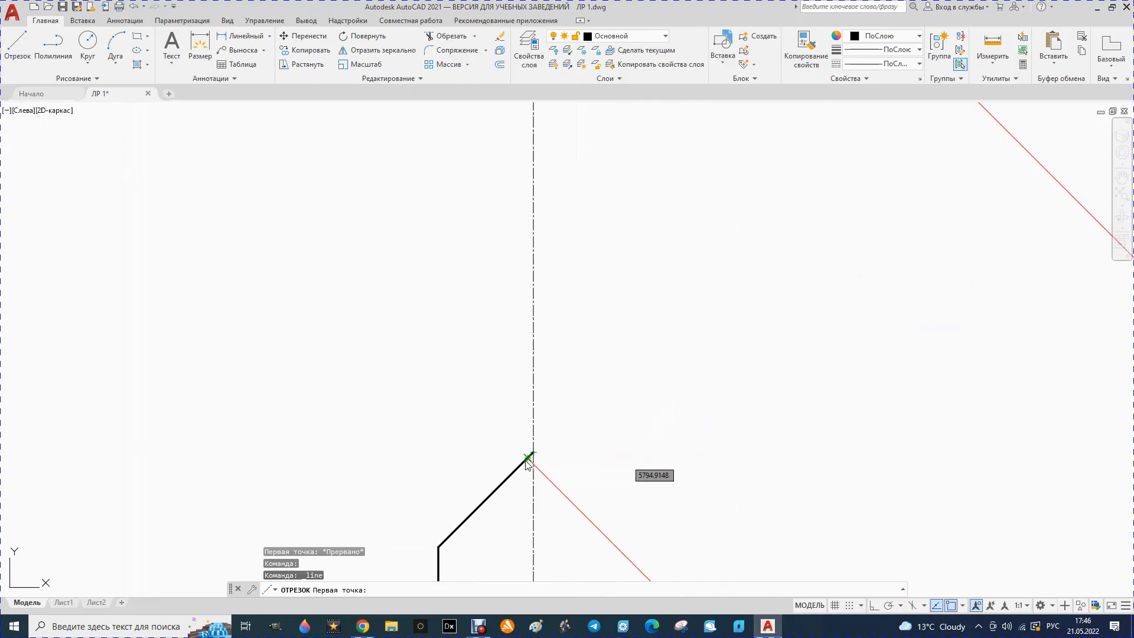
left_click(528, 458)
scroll(529, 458, "down", 4)
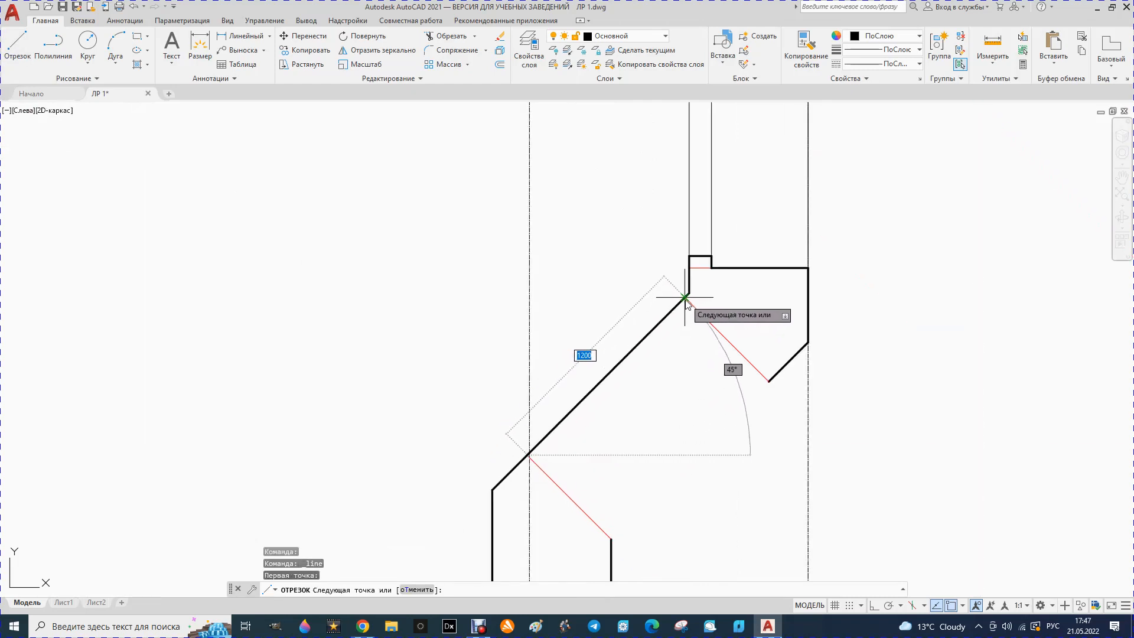
left_click(685, 298)
key("Escape")
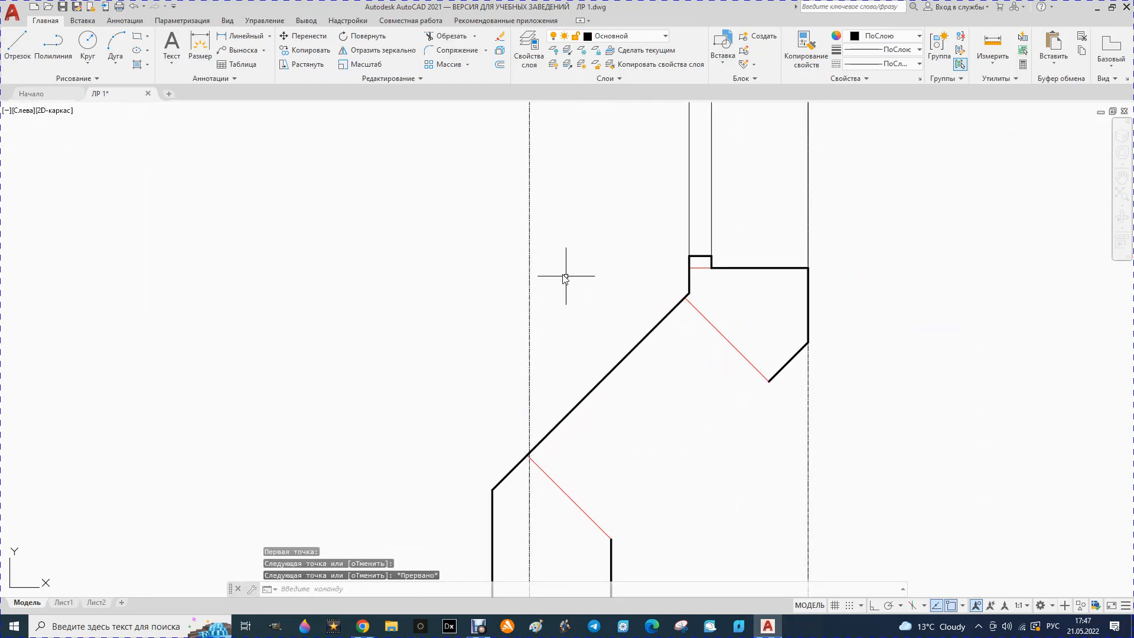
Offset the inner line of the lower diagonal opening by 120 toward the outside of the bay
left_click(501, 65)
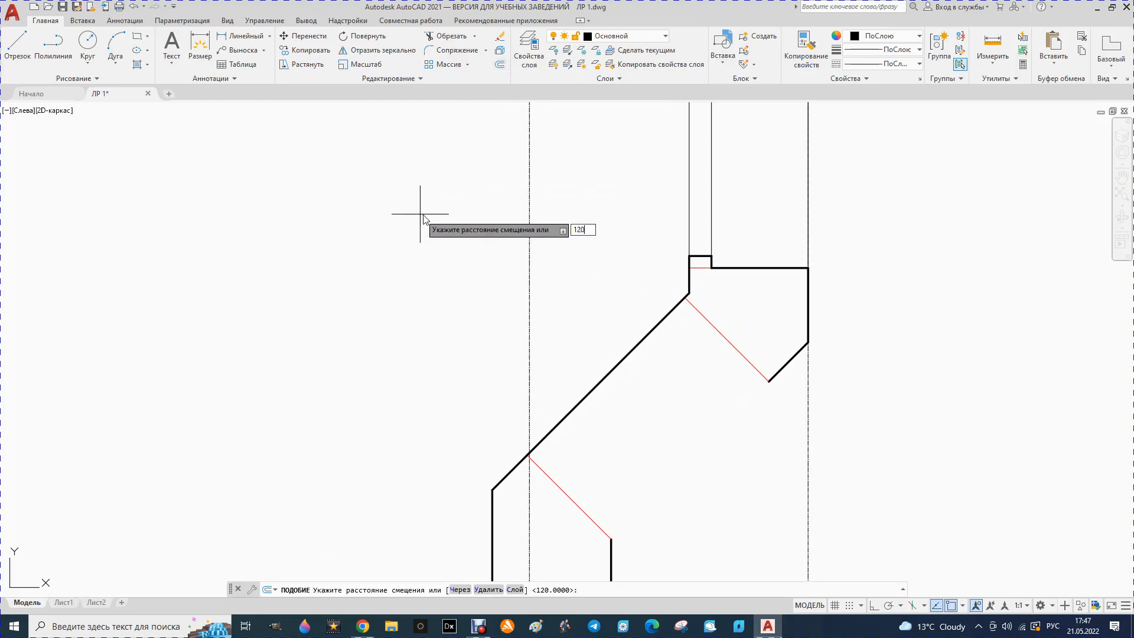
key("Return")
left_click(598, 385)
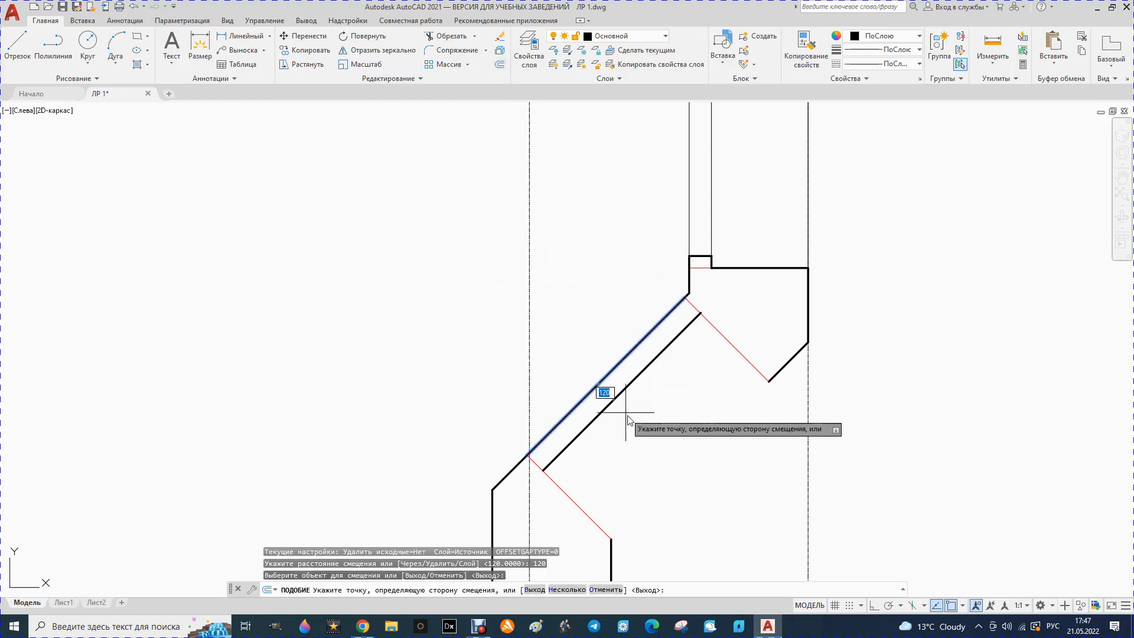
left_click(628, 420)
Draw a line across the lower diagonal opening between the outer wall ends
left_click(17, 46)
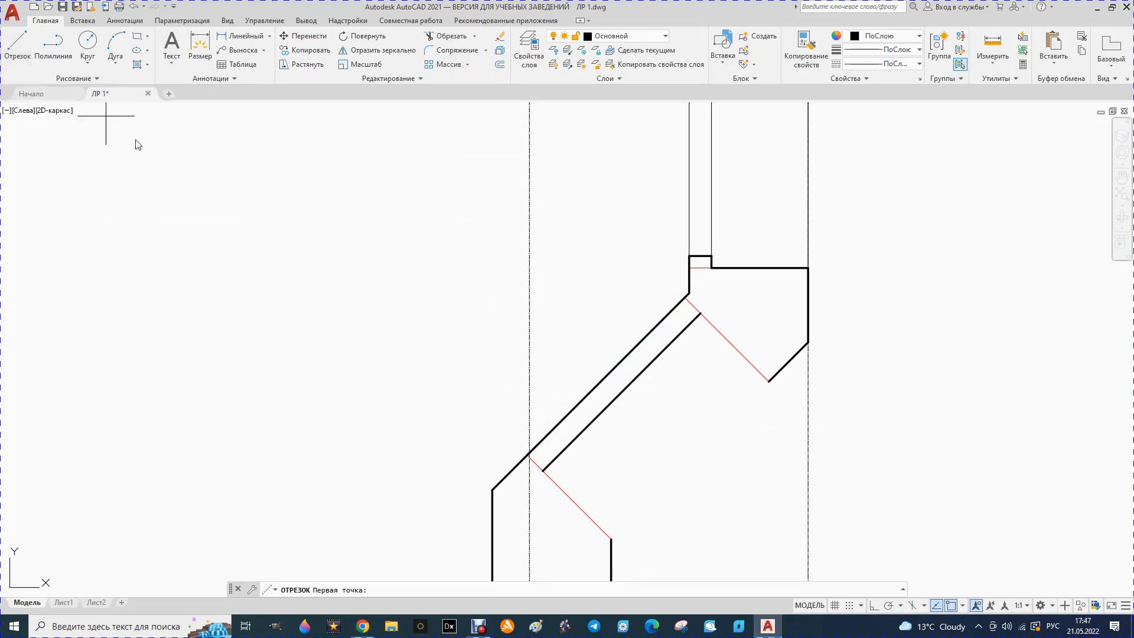
left_click(611, 539)
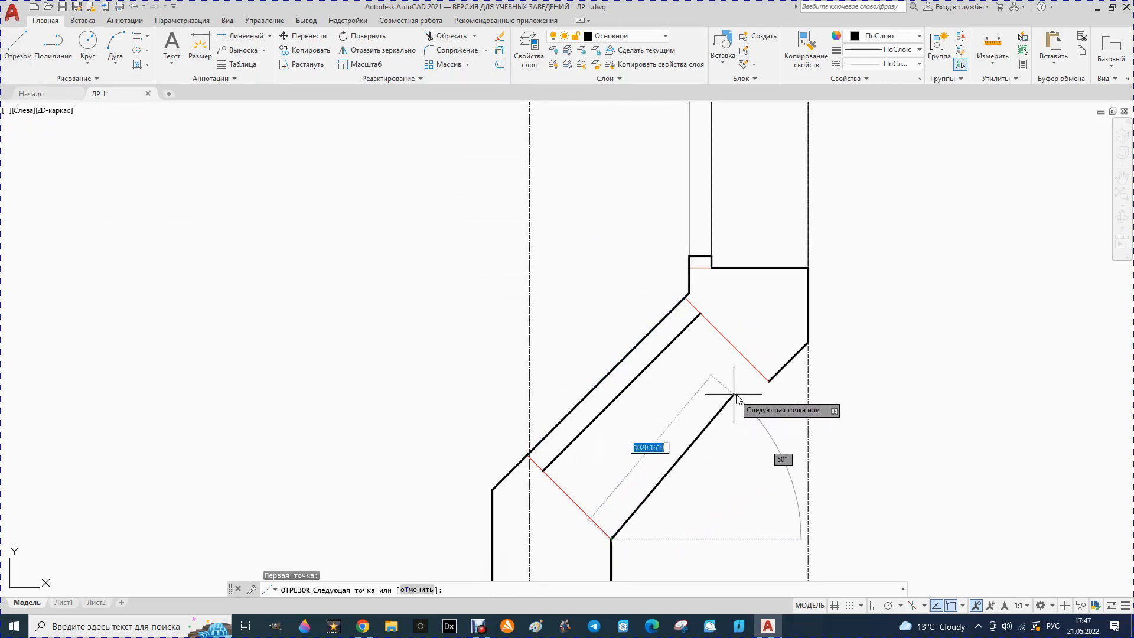
left_click(767, 381)
key("Escape")
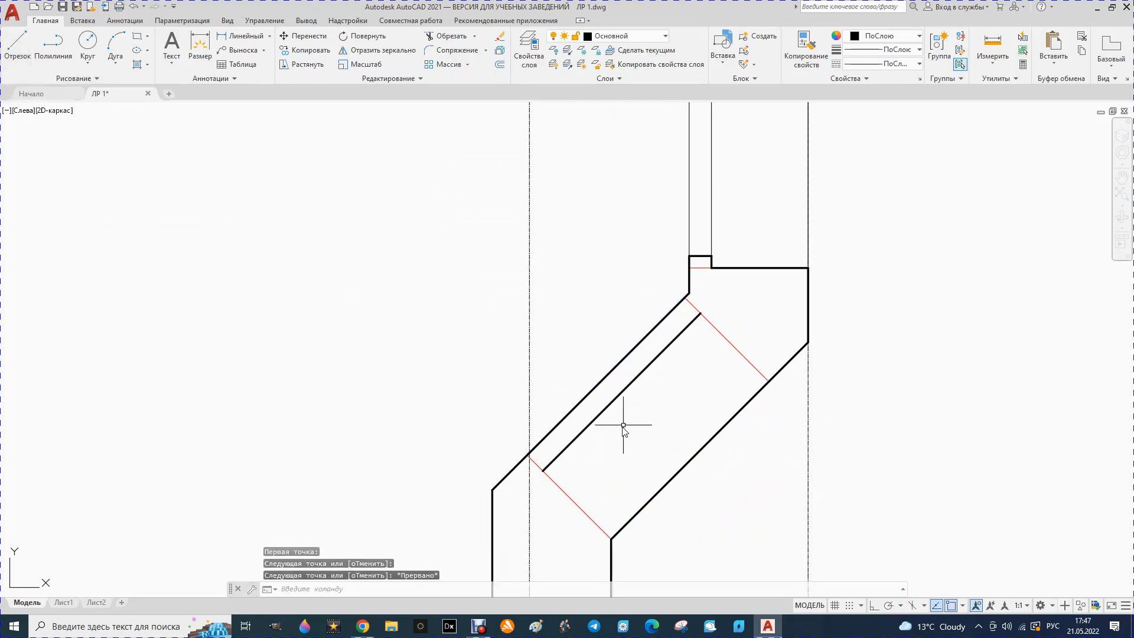
Offset both red construction lines of the lower diagonal opening by 65 toward the middle of the opening
left_click(9, 50)
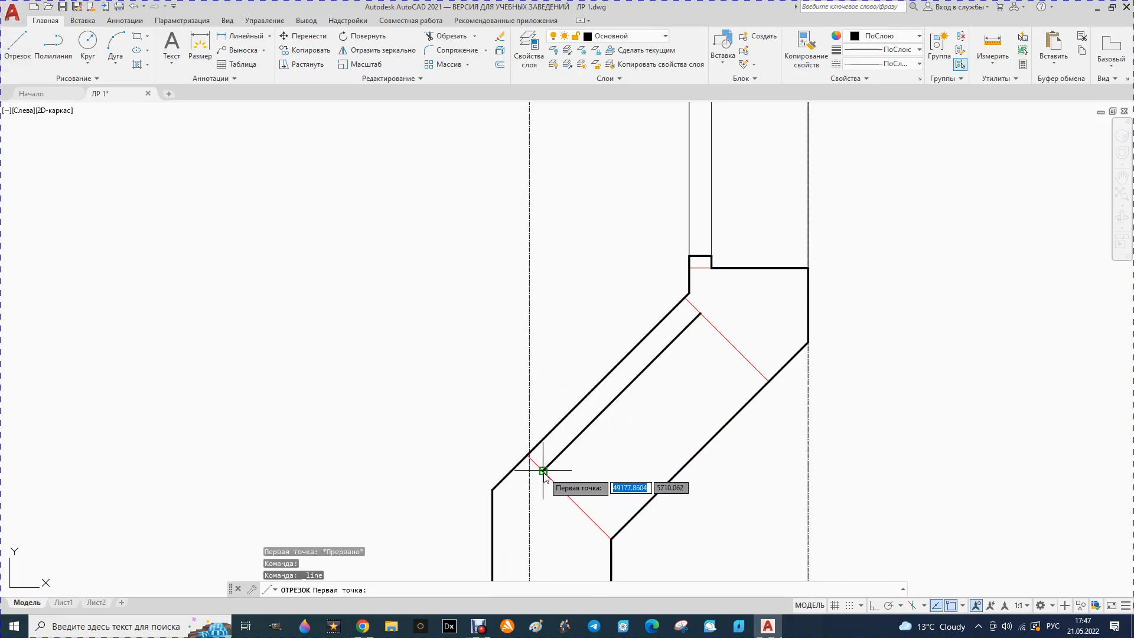
key("Escape")
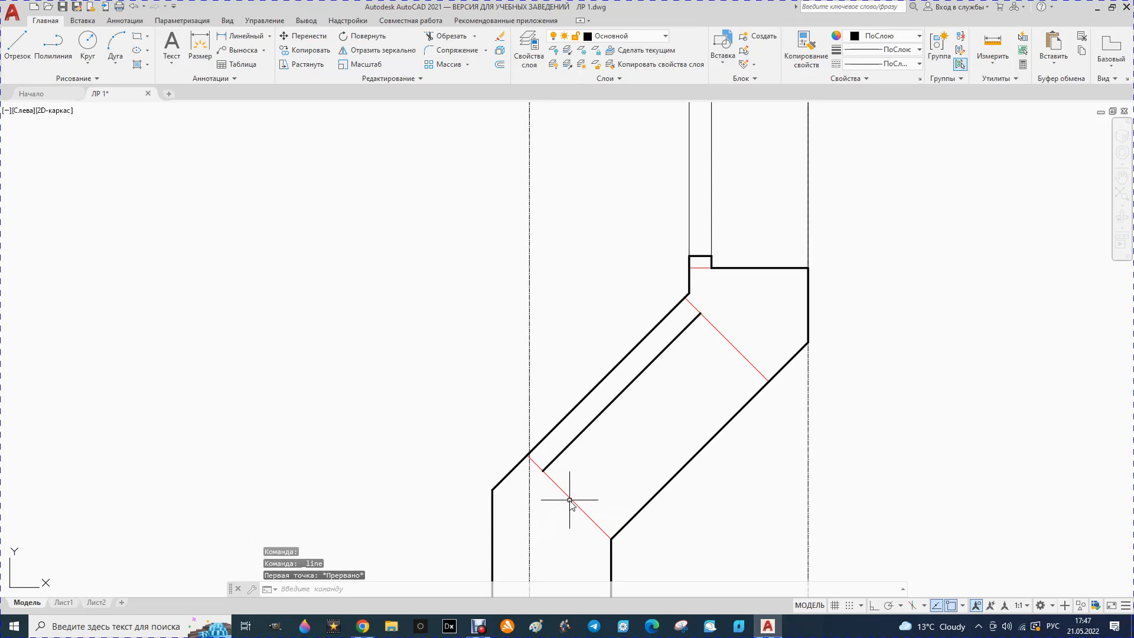
left_click(569, 499)
left_click(500, 65)
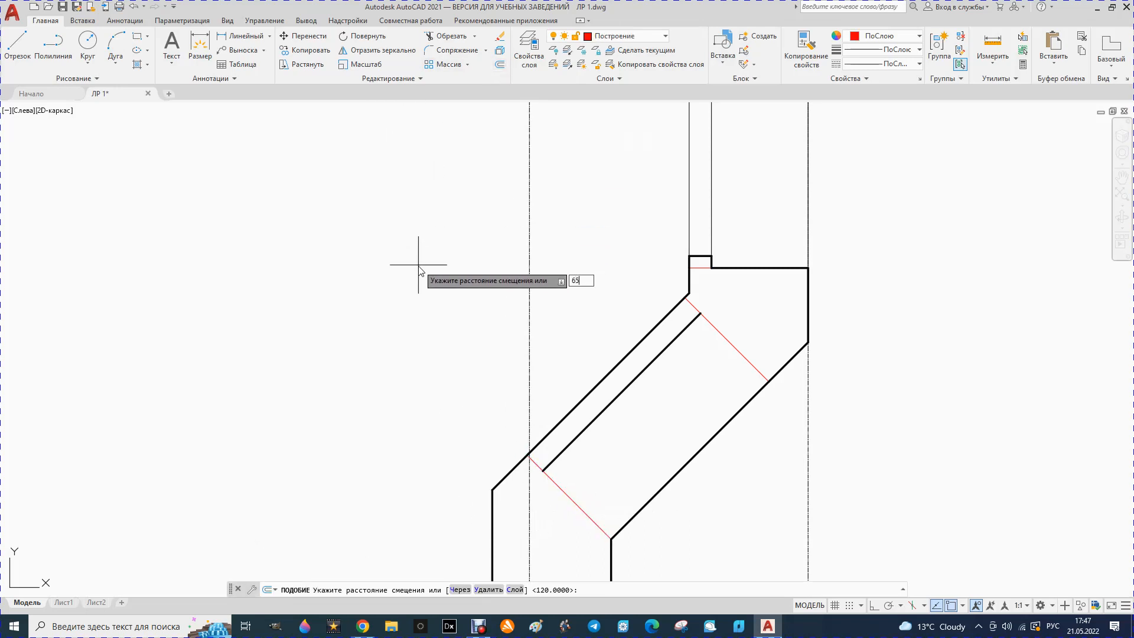
key("Return")
left_click(552, 480)
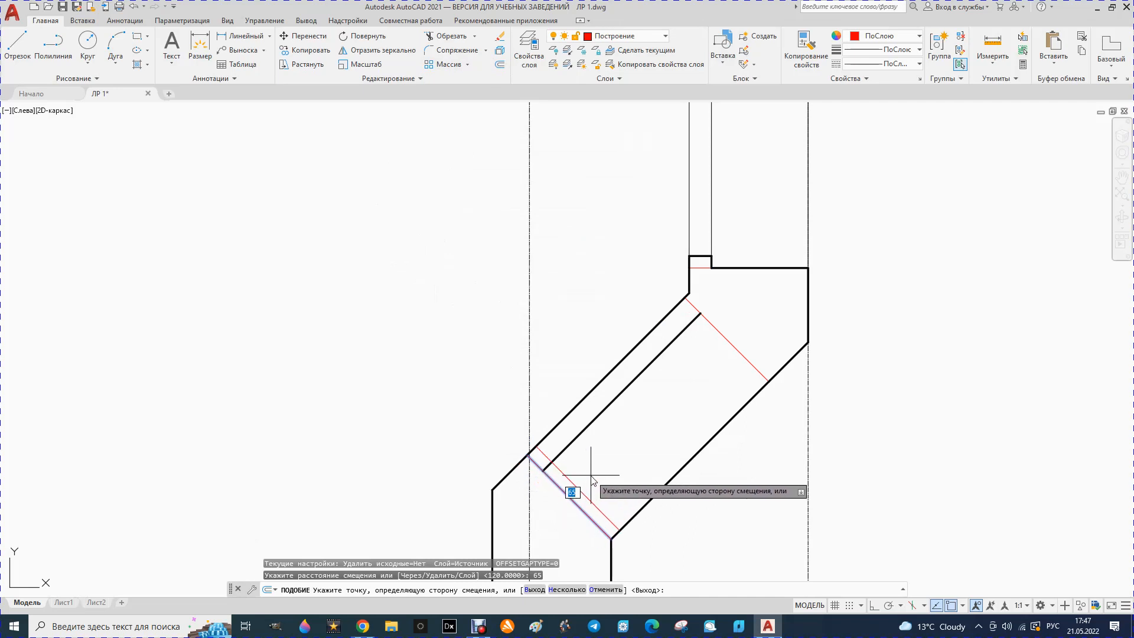
left_click(650, 425)
left_click(730, 344)
left_click(694, 390)
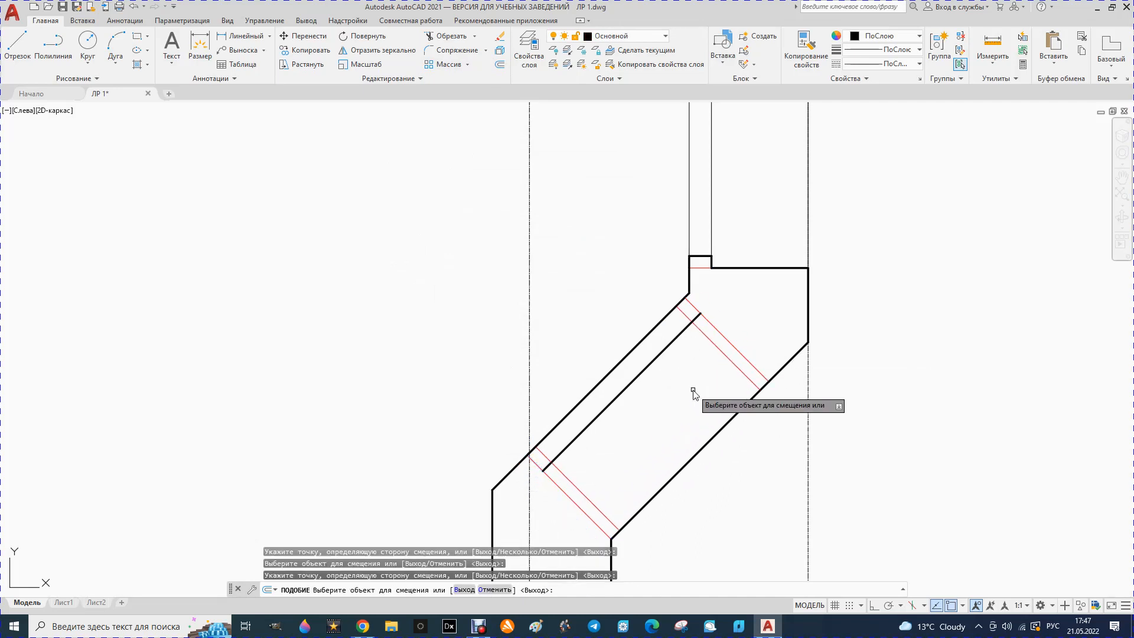
Draw a short line at each end of the lower diagonal opening, joining the ends of its two parallel inner lines
left_click(13, 44)
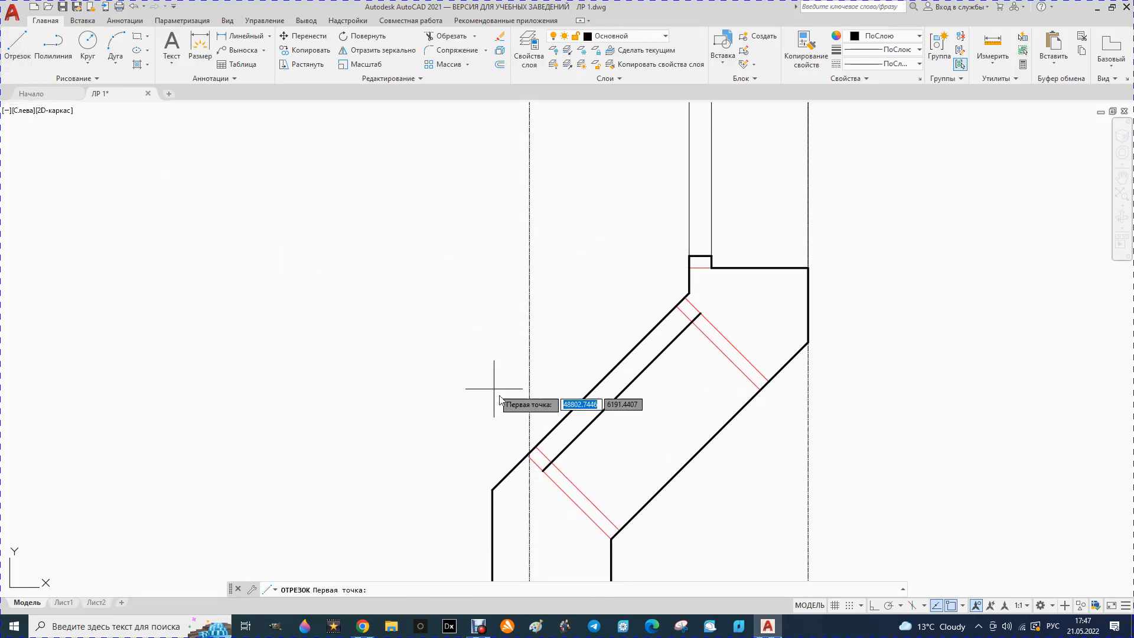
scroll(550, 483, "up", 2)
scroll(546, 479, "down", 2)
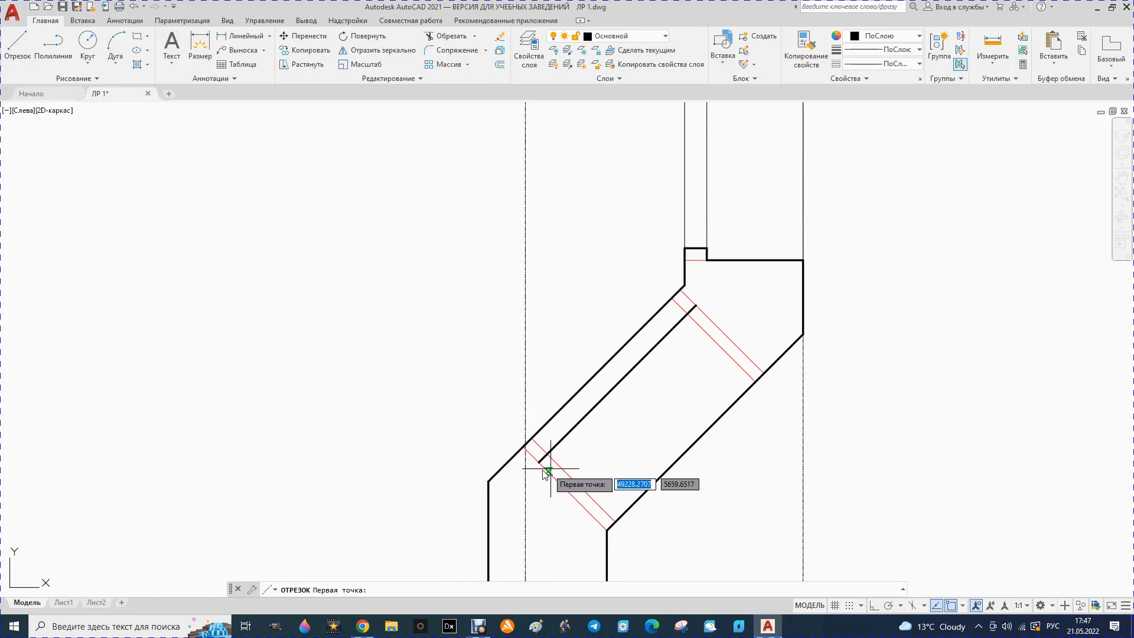
left_click(523, 447)
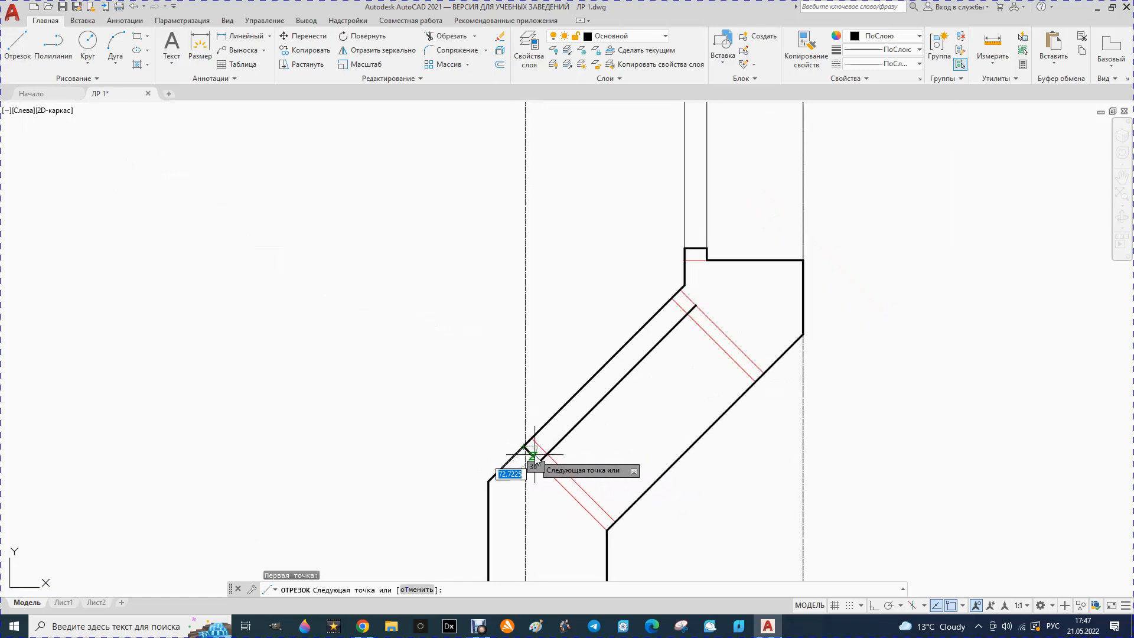
left_click(539, 463)
key("Escape")
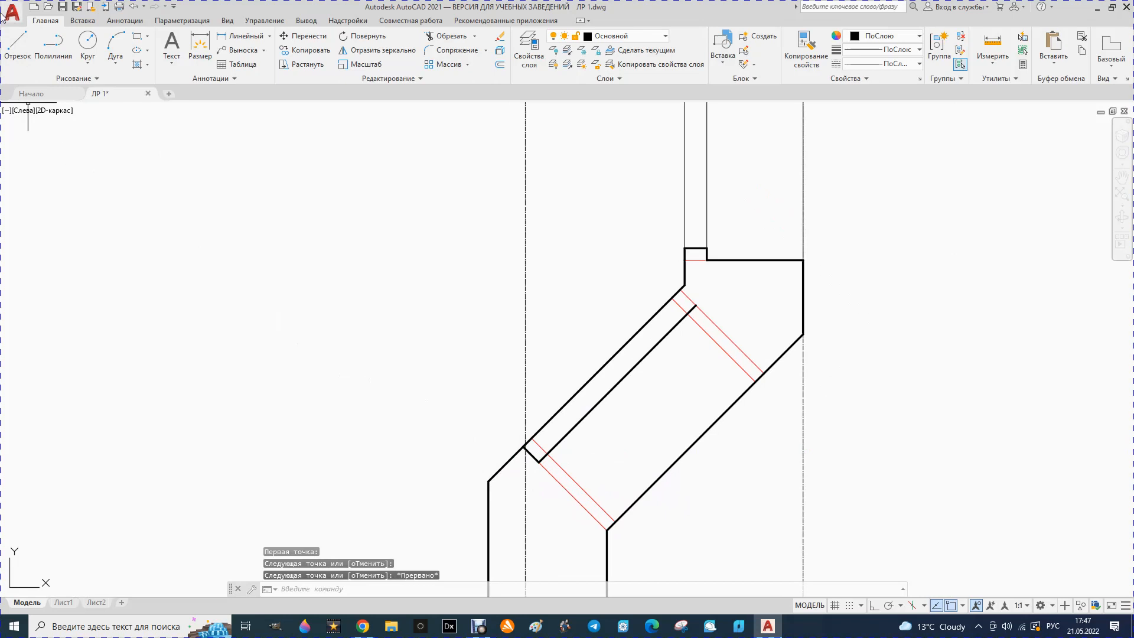
left_click(8, 54)
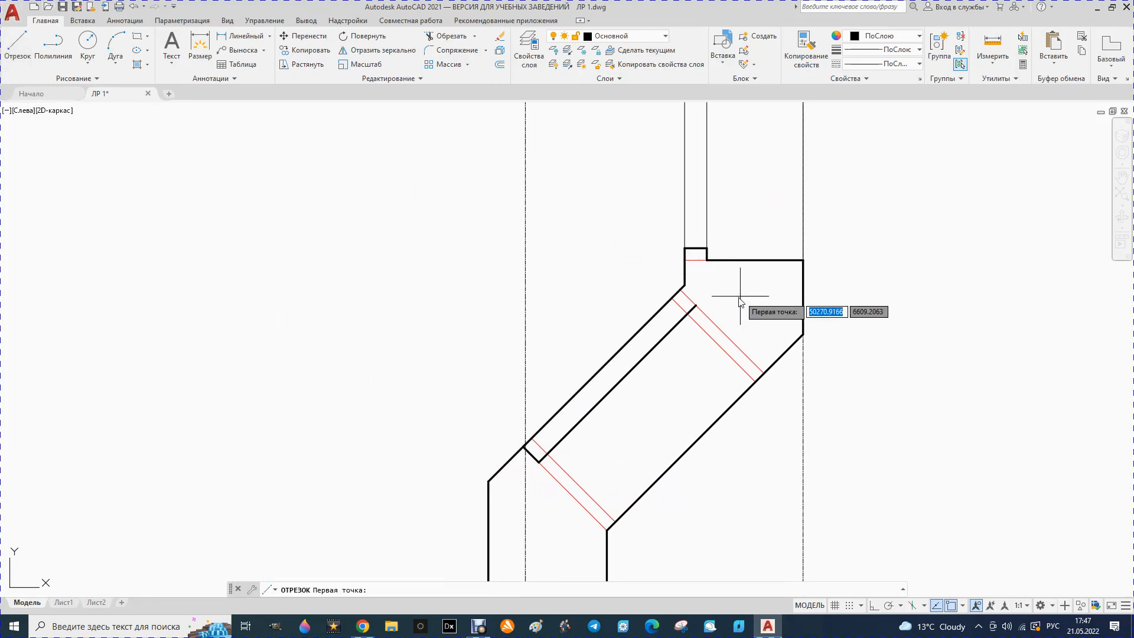
left_click(683, 288)
left_click(696, 306)
key("Escape")
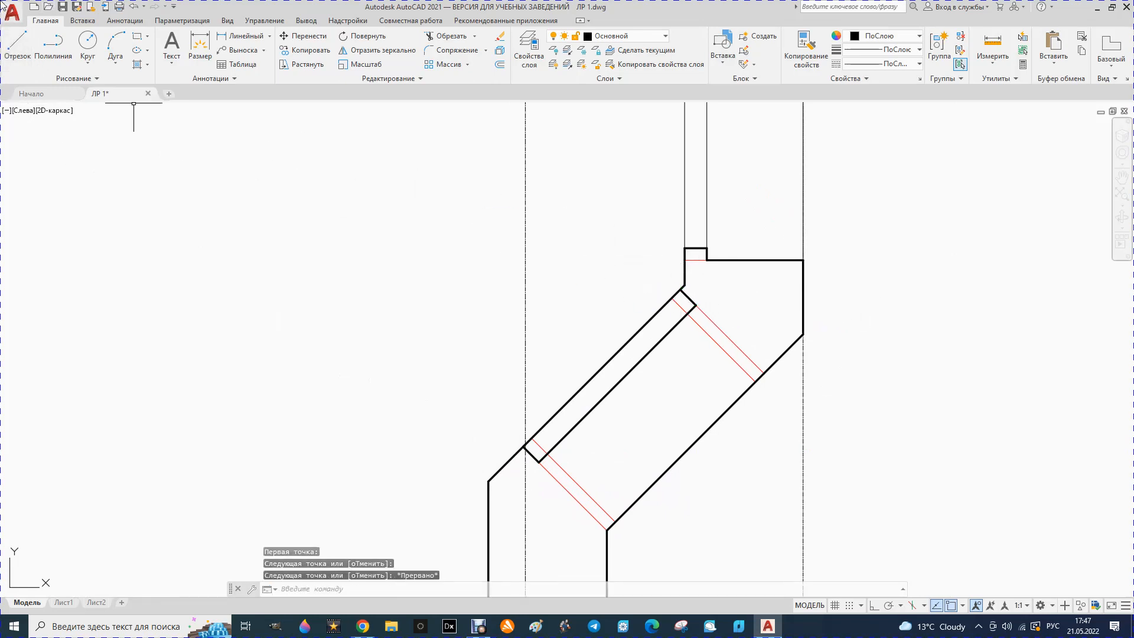
Trace both offset construction lines with main lines, from the second inner line of the diagonal opening to the outer wall line
left_click(13, 47)
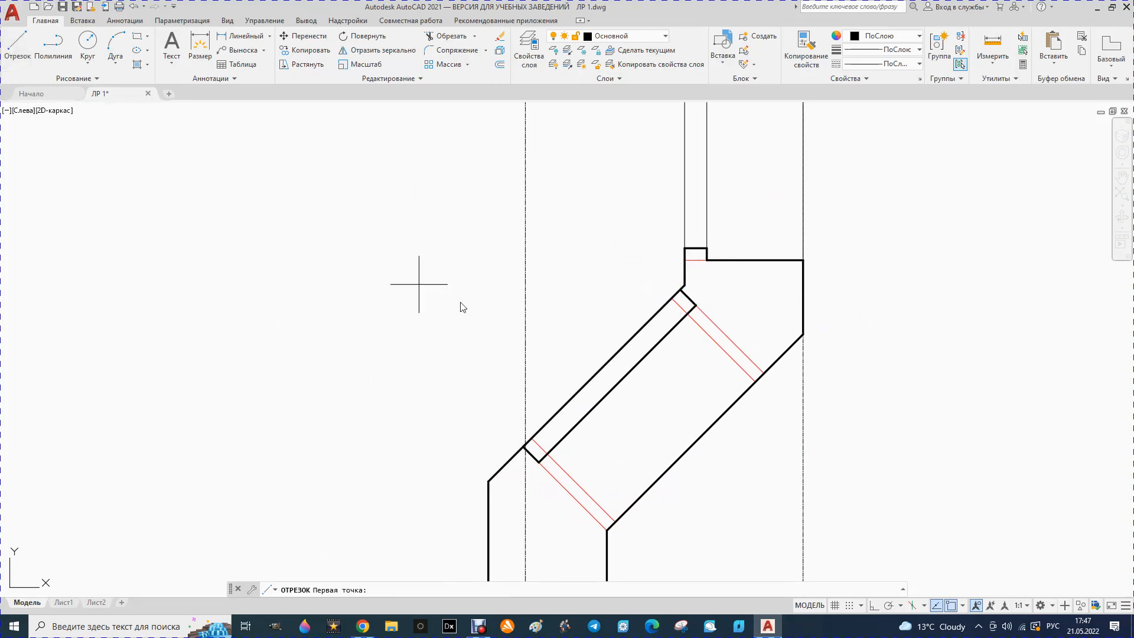
left_click(687, 313)
left_click(749, 377)
key("Escape")
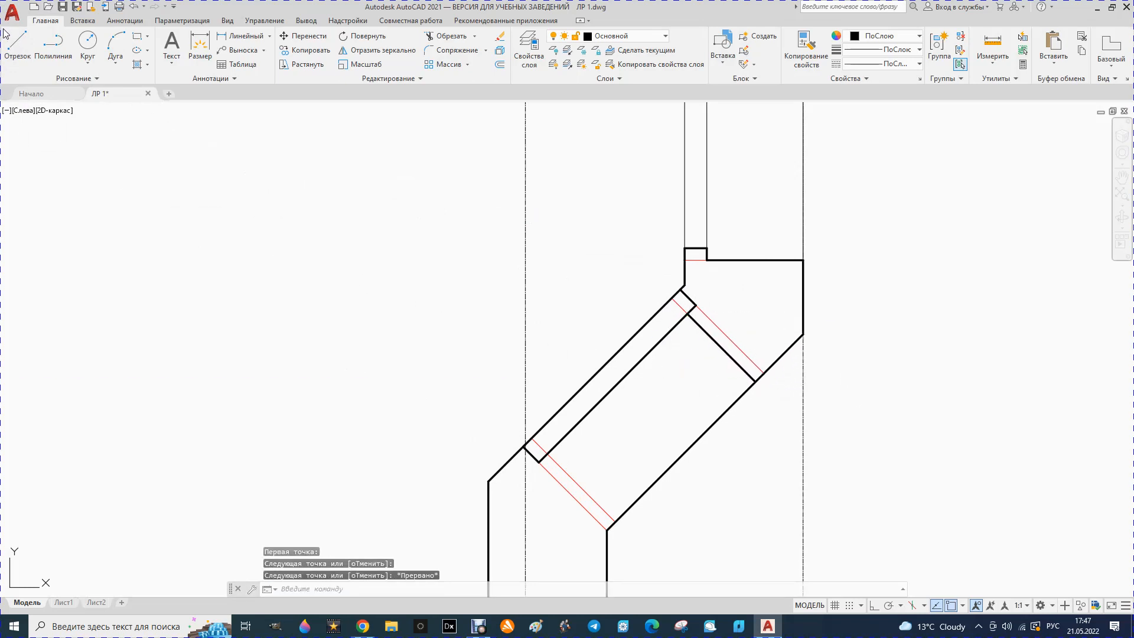
left_click(21, 46)
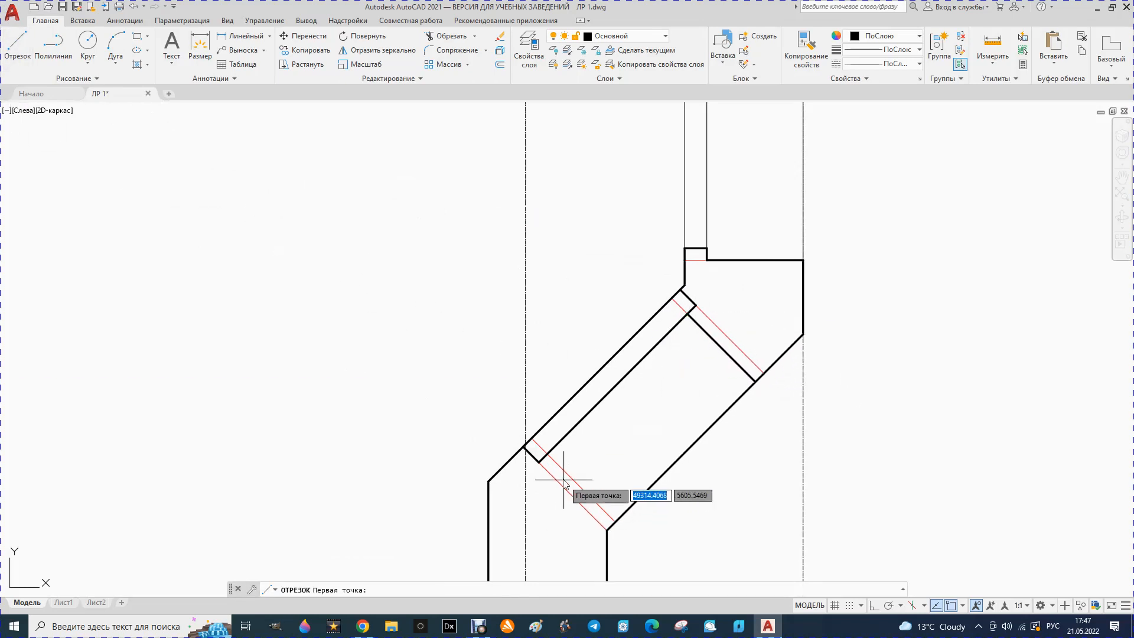
left_click(547, 454)
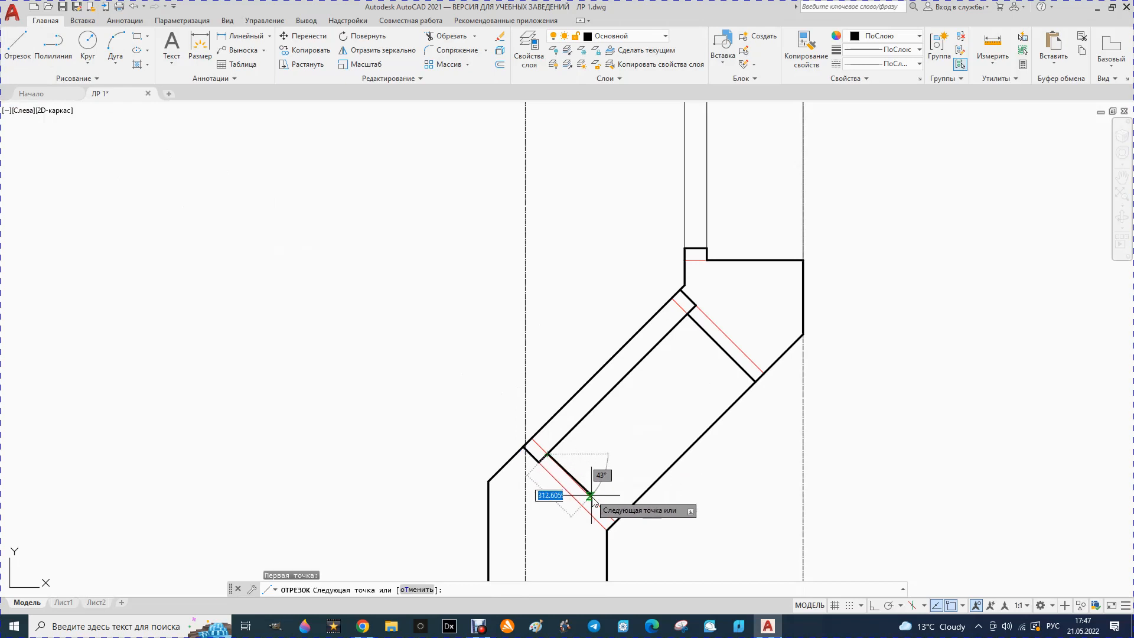
left_click(617, 523)
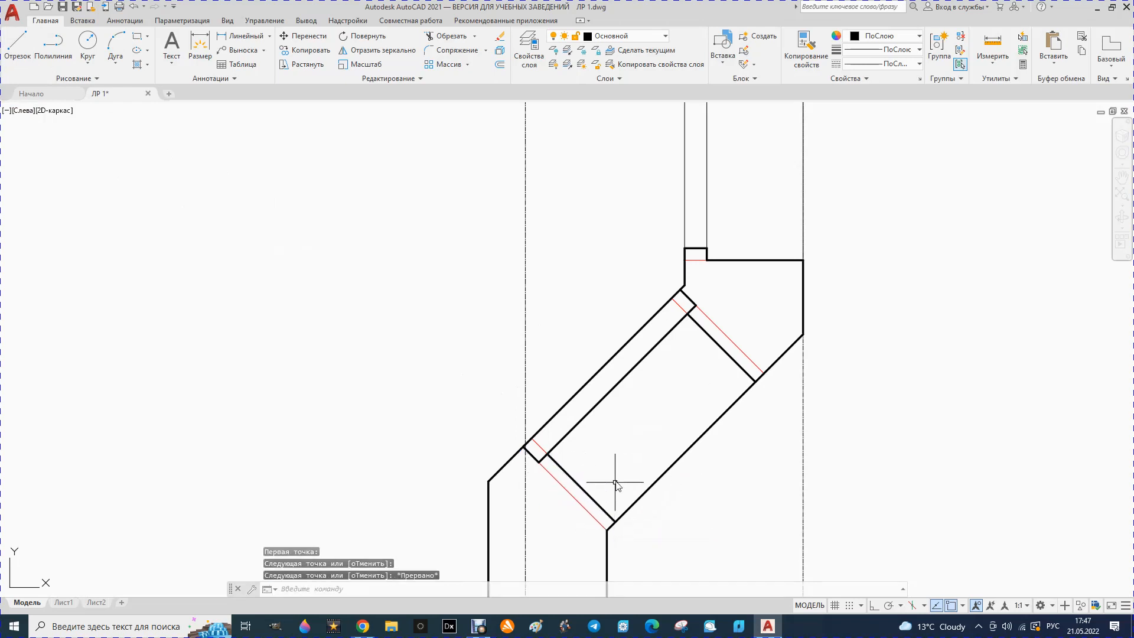
key("Escape")
Move the three long diagonal lines across the lower opening to the Тонкий layer
left_click(612, 389)
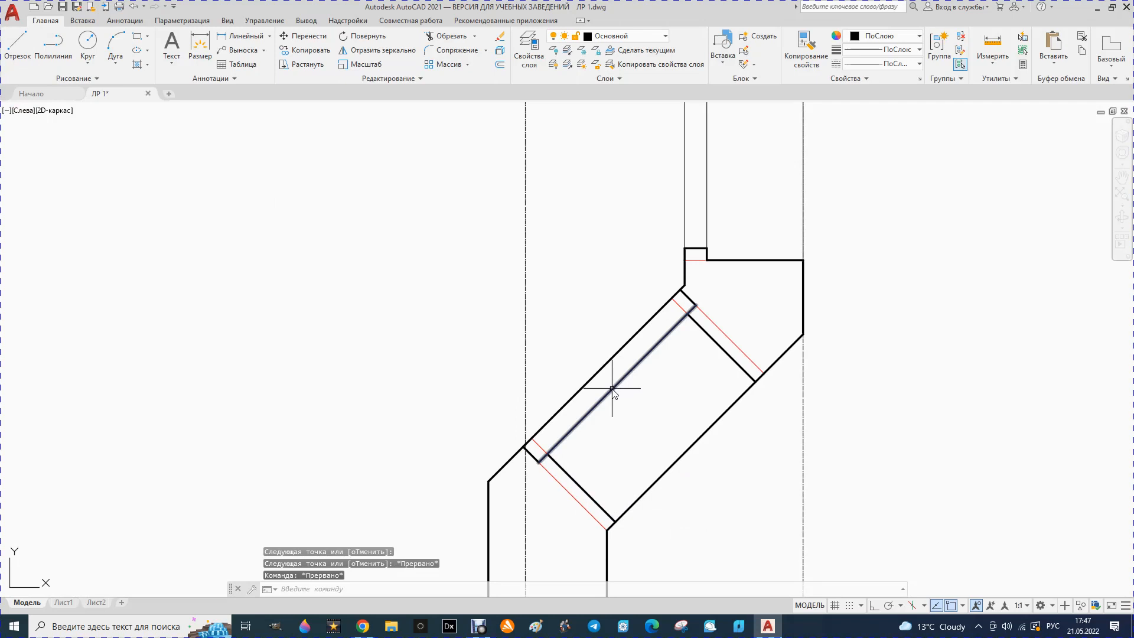
left_click(600, 370)
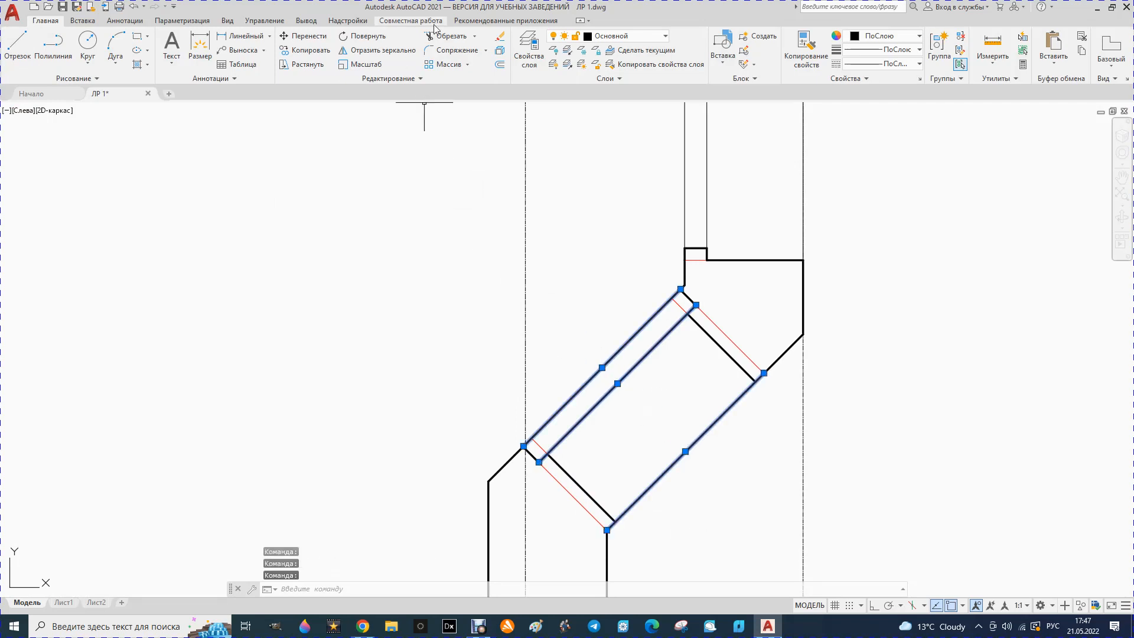
left_click(665, 38)
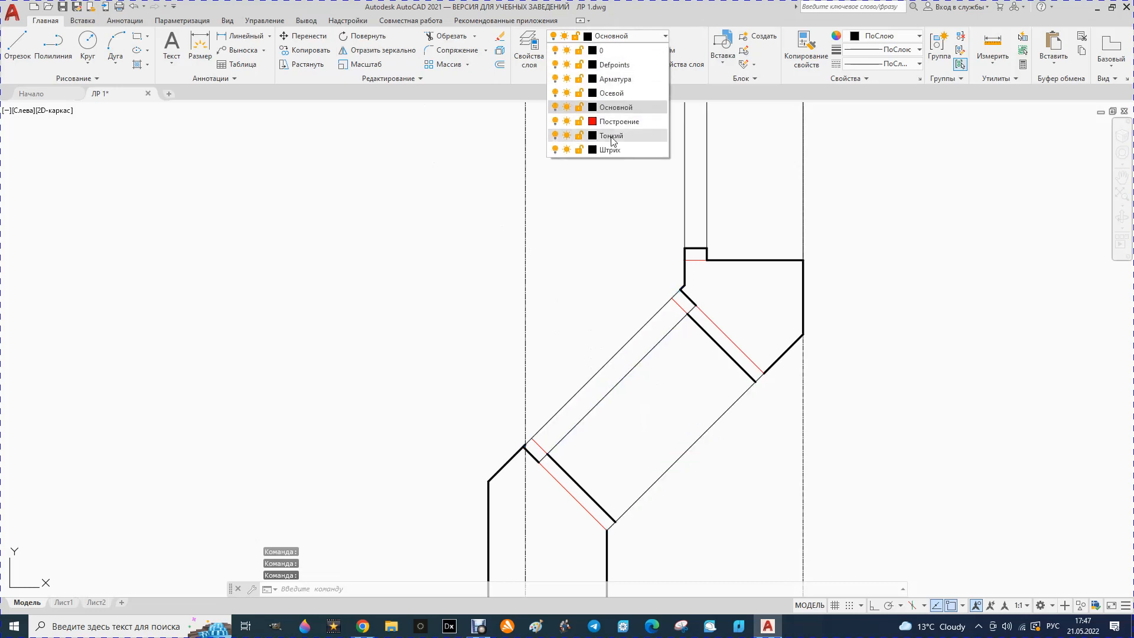
left_click(607, 136)
key("Escape")
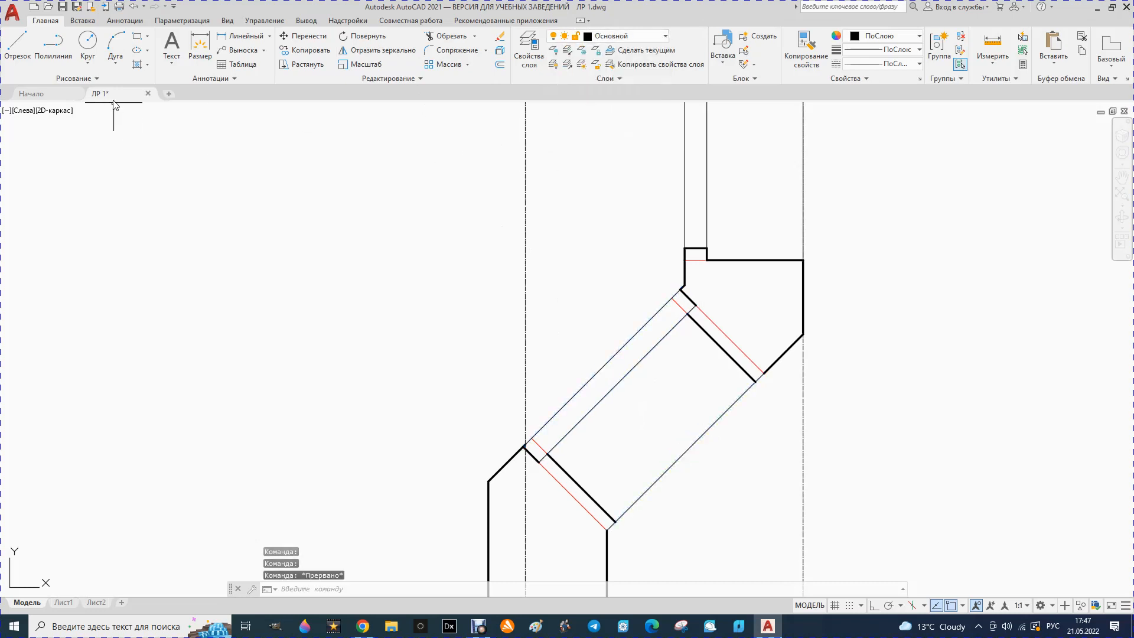
Draw the short step line at the inner side of the diagonal opening's upper jamb, joining its two perpendicular lines
left_click(17, 45)
left_click(682, 290)
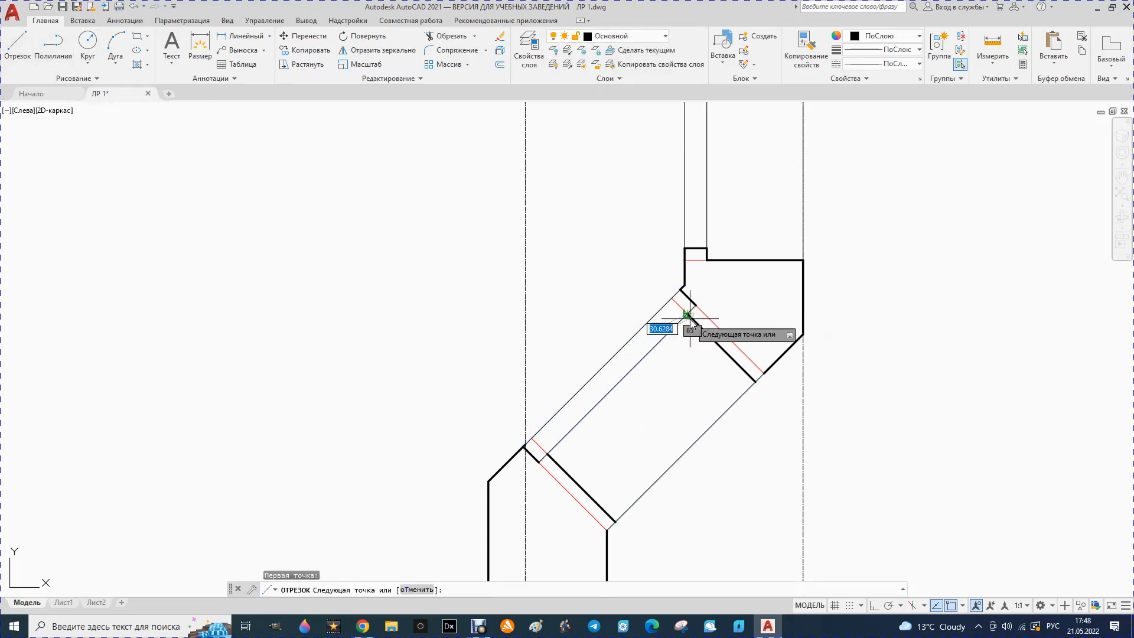
left_click(696, 306)
key("Return")
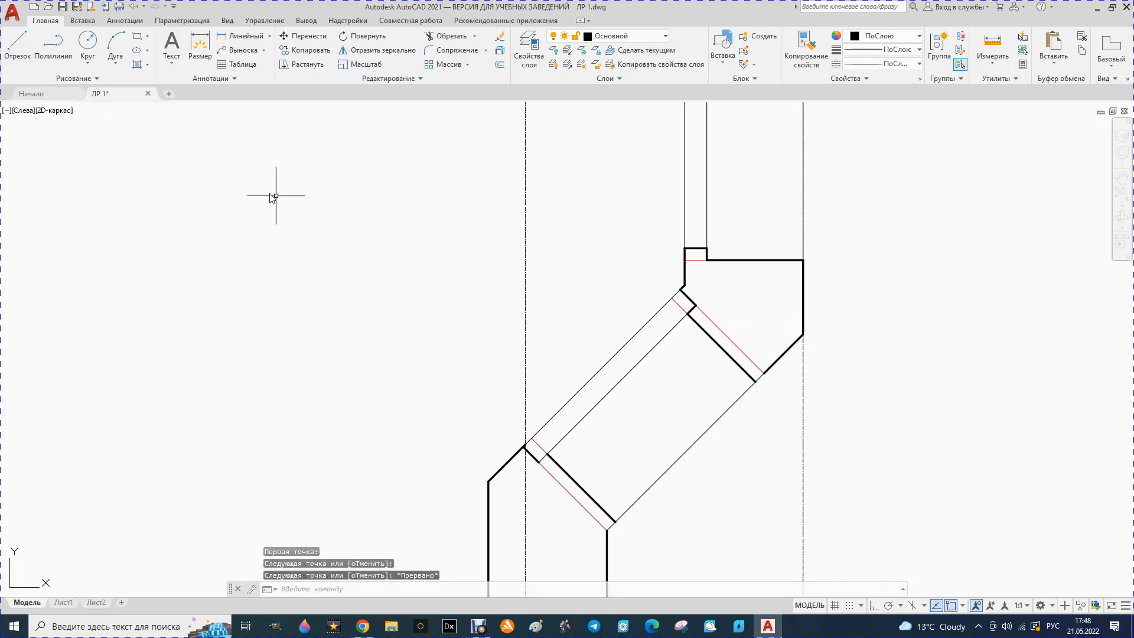
left_click(17, 44)
left_click(675, 298)
key("Escape")
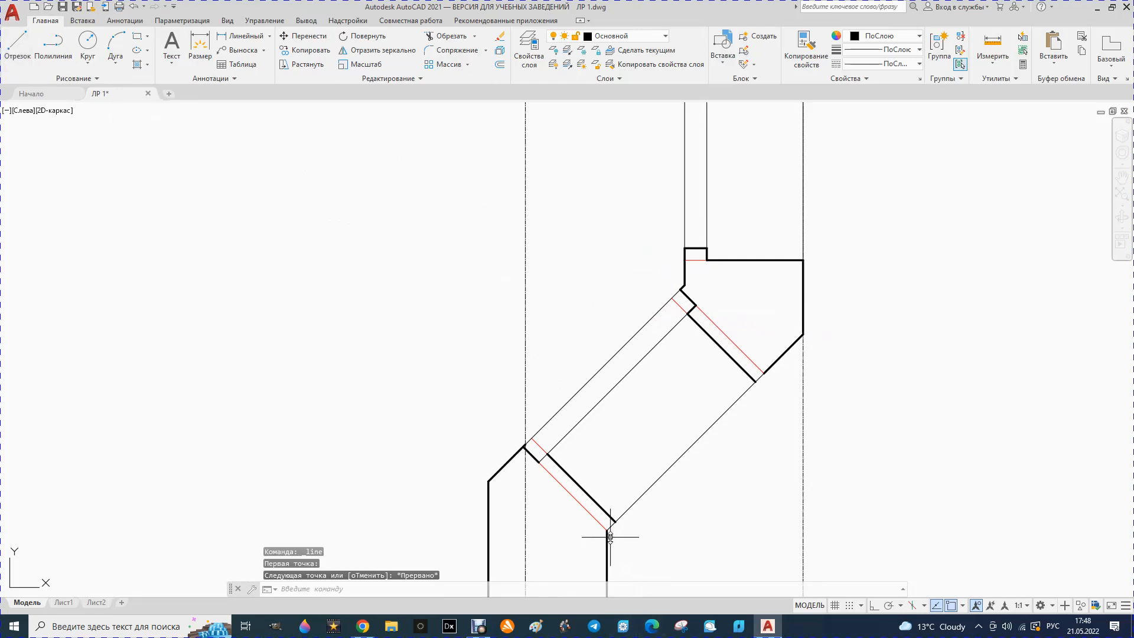
Draw the two short connecting lines of the diagonal opening's lower jamb, at the outer wall corner and at the inner step
left_click(11, 50)
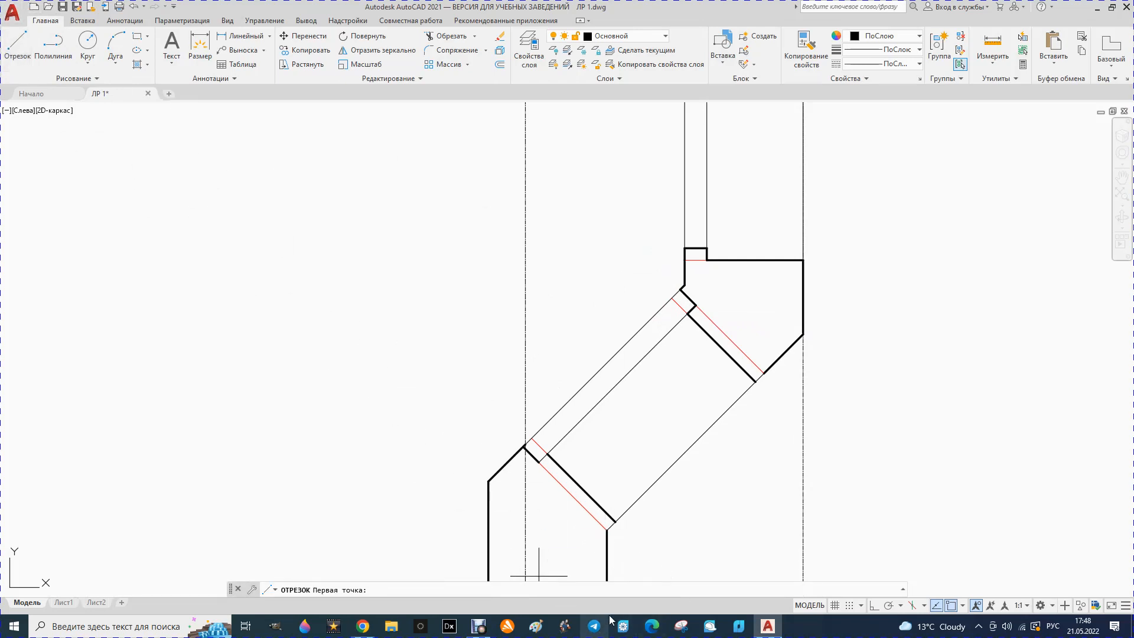
left_click(607, 530)
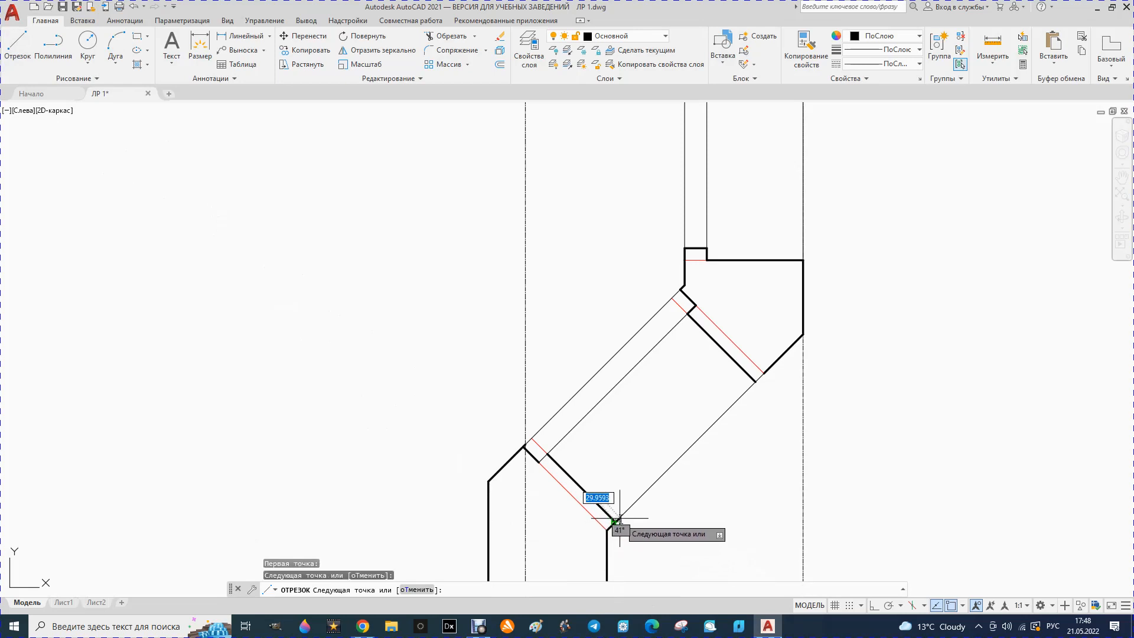
key("Escape")
left_click(24, 54)
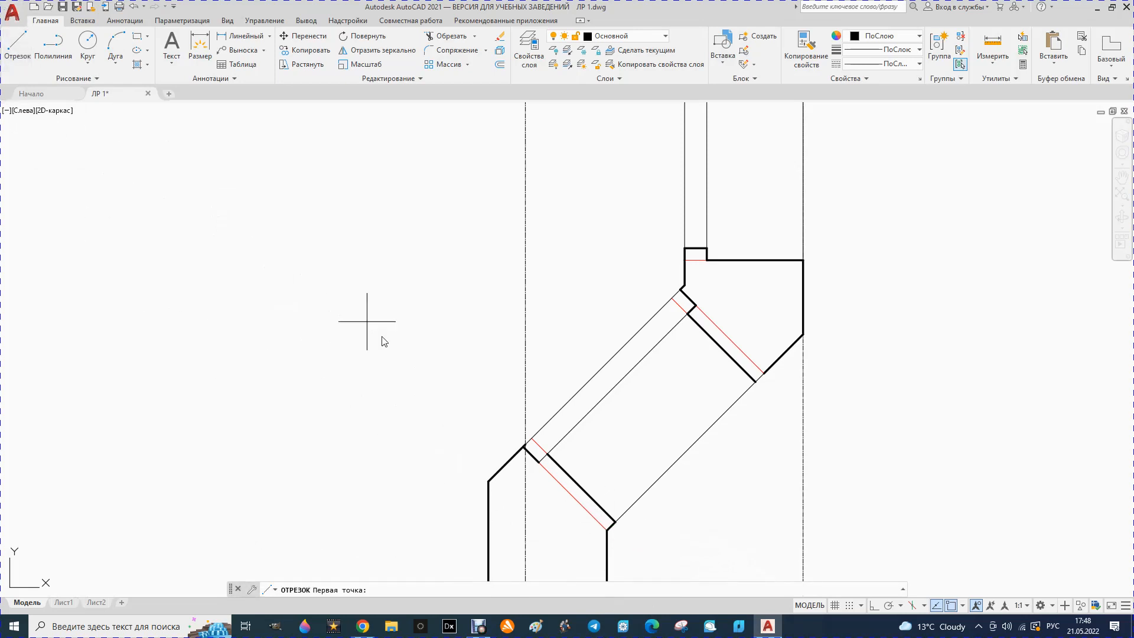
left_click(538, 462)
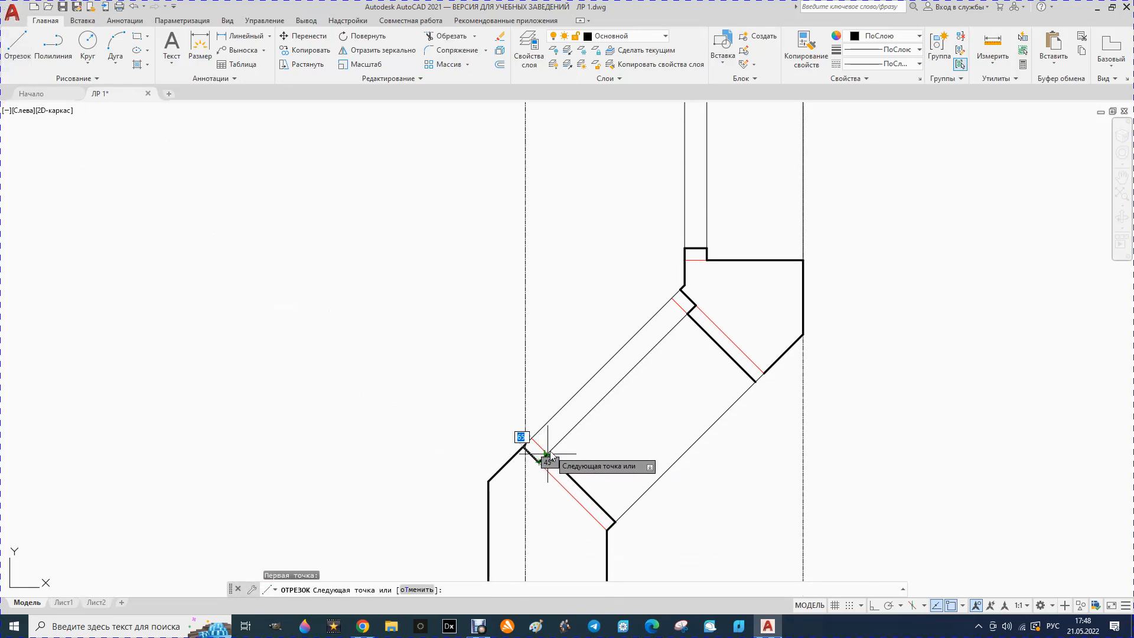
left_click(547, 455)
key("Escape")
Draw a short line along the outer wall from the upper jamb's corner to the end of the existing thick wall line
left_click(16, 39)
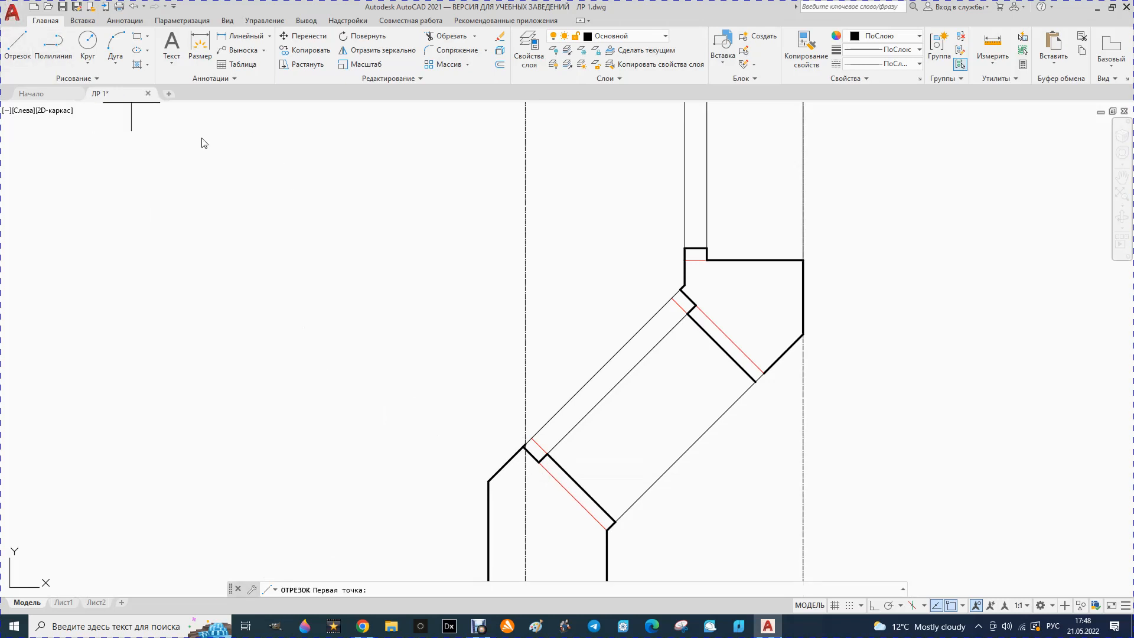
left_click(756, 382)
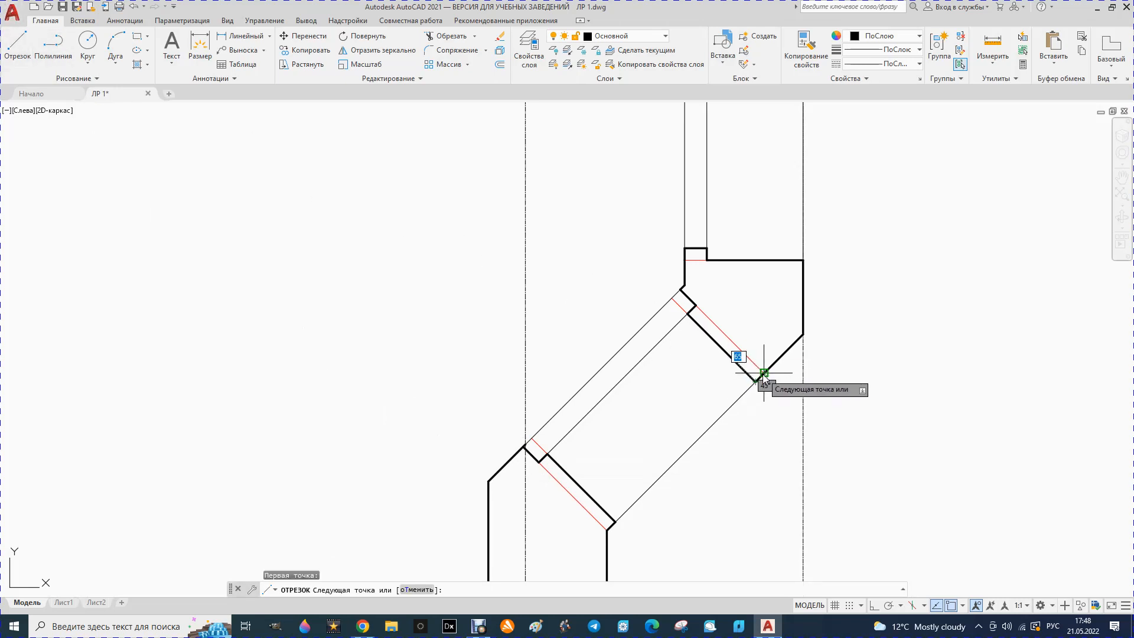
left_click(762, 377)
key("Escape")
Erase the four red construction lines of the lower diagonal opening and the one at the vertical opening's lower jamb
left_click(734, 335)
left_click(733, 340)
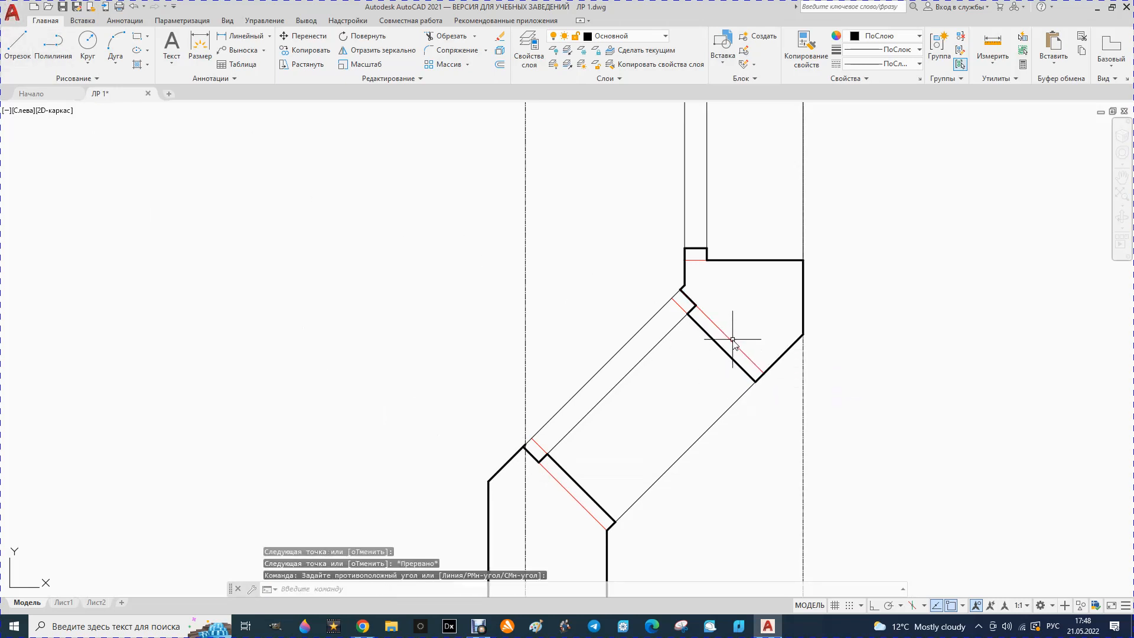
left_click(685, 309)
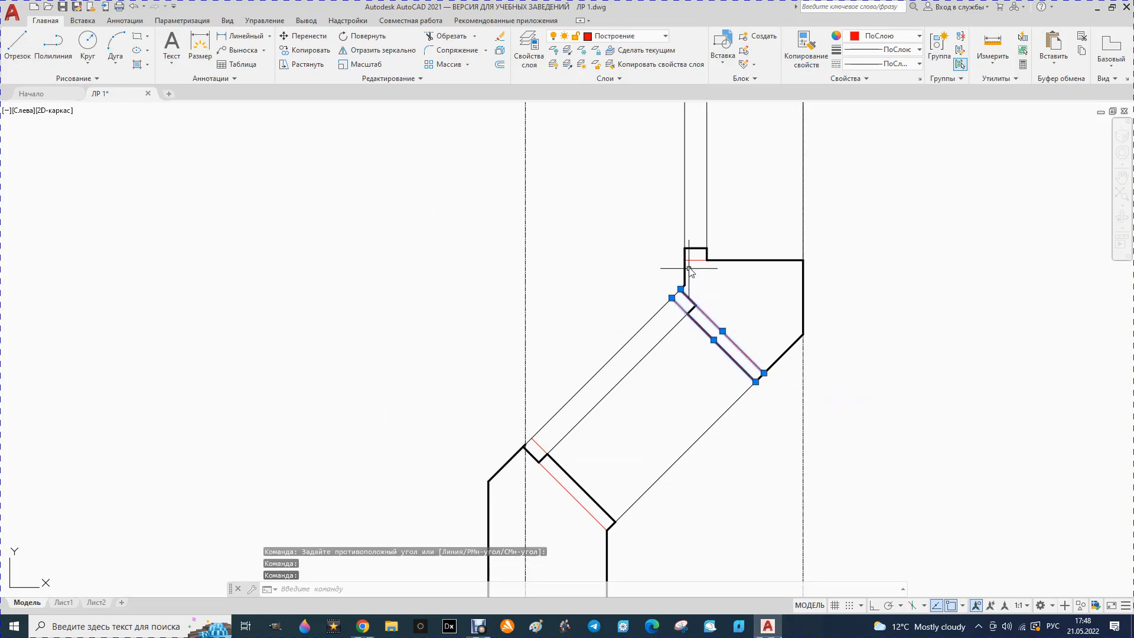
left_click(689, 261)
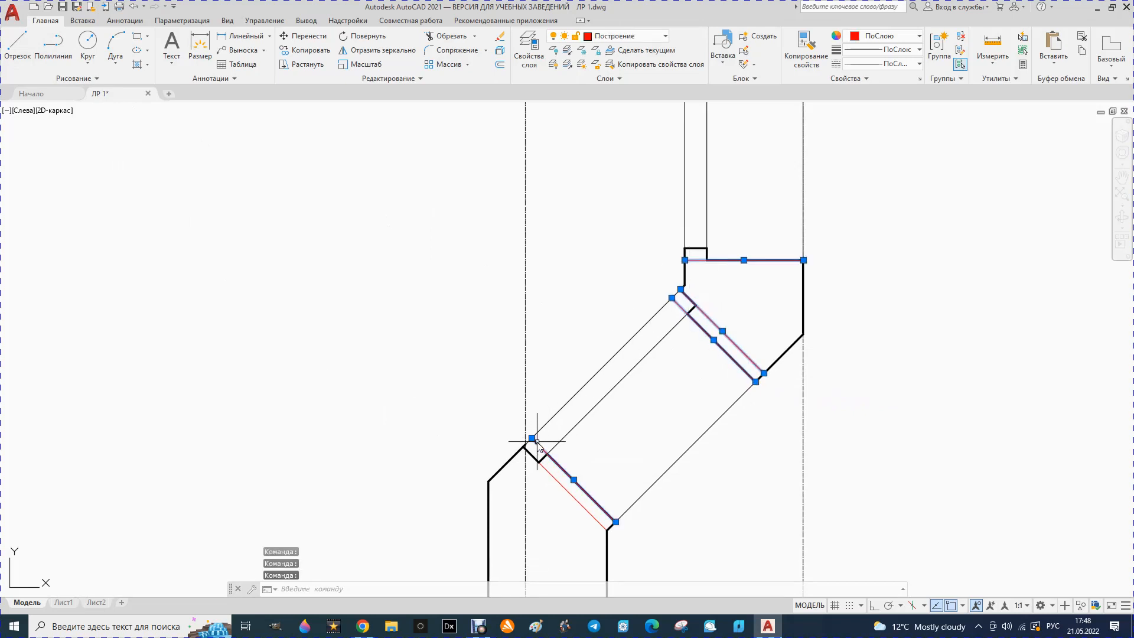
key("Delete")
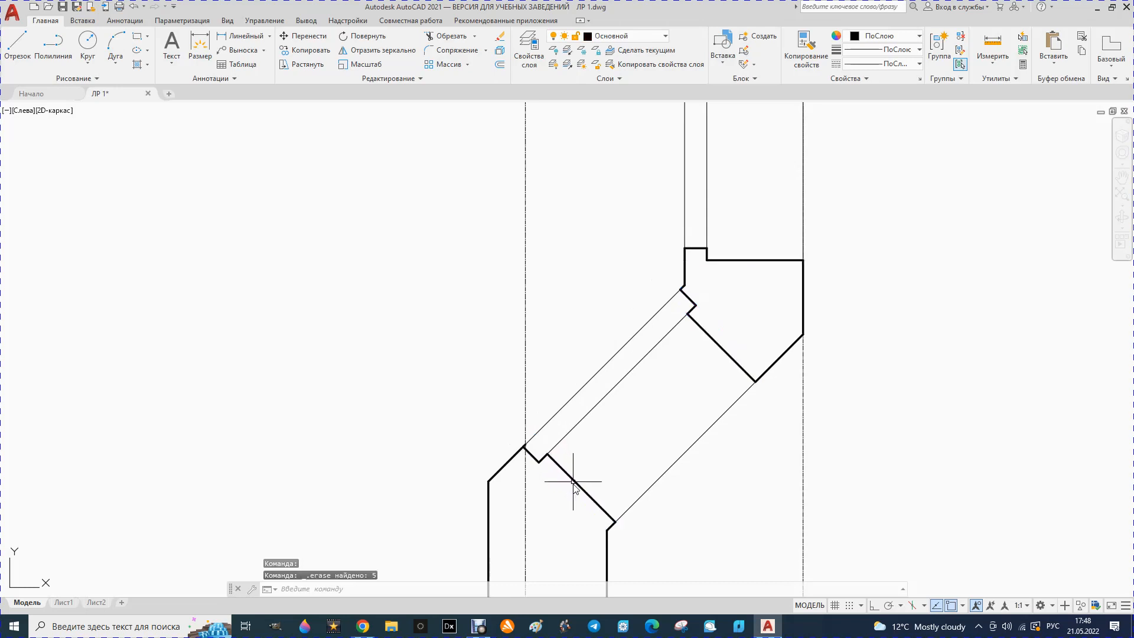
Erase the leftover horizontal construction line at the upper jamb of the bay's vertical opening
scroll(565, 469, "down", 4)
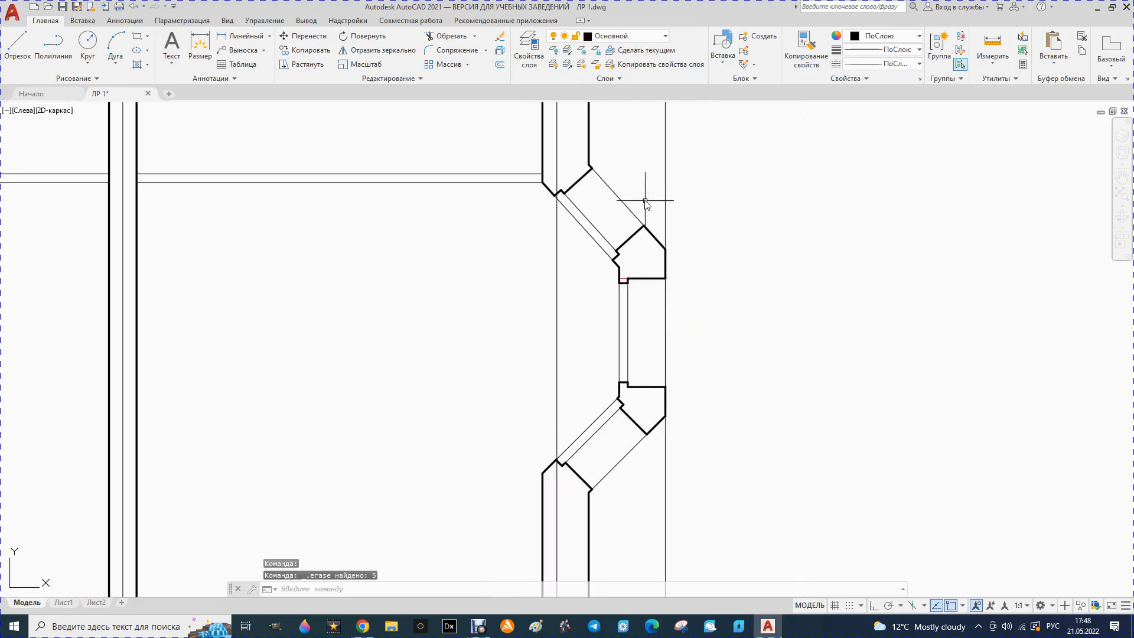
scroll(641, 204, "up", 2)
left_click(617, 329)
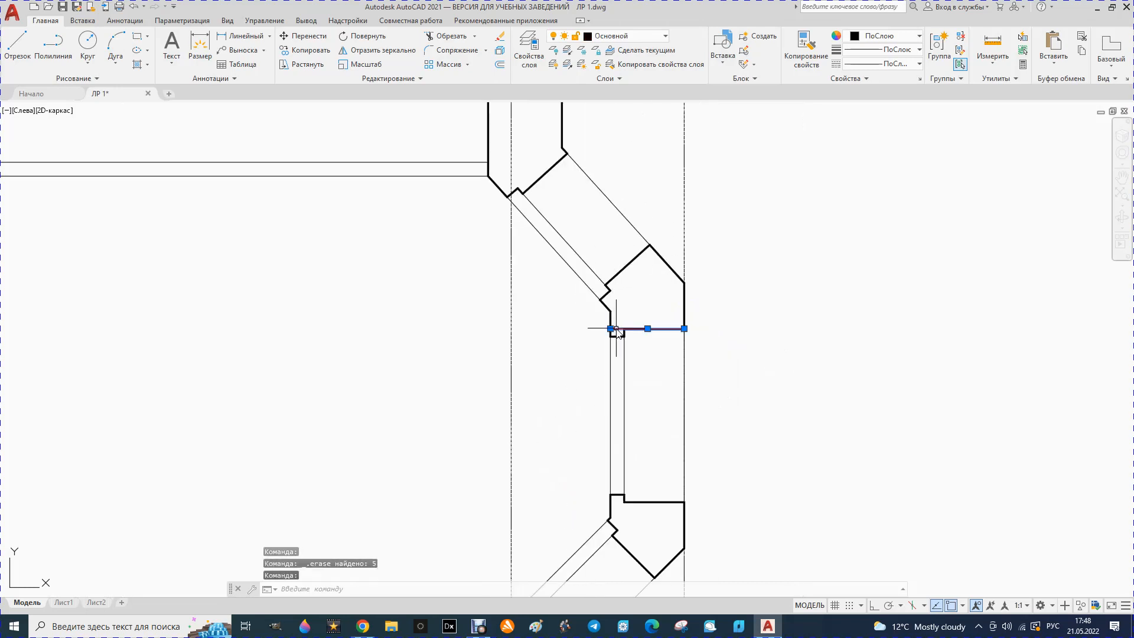
key("Delete")
Move the two red jamb lines of the garage's lower opening to the layer Основной
scroll(703, 304, "down", 6)
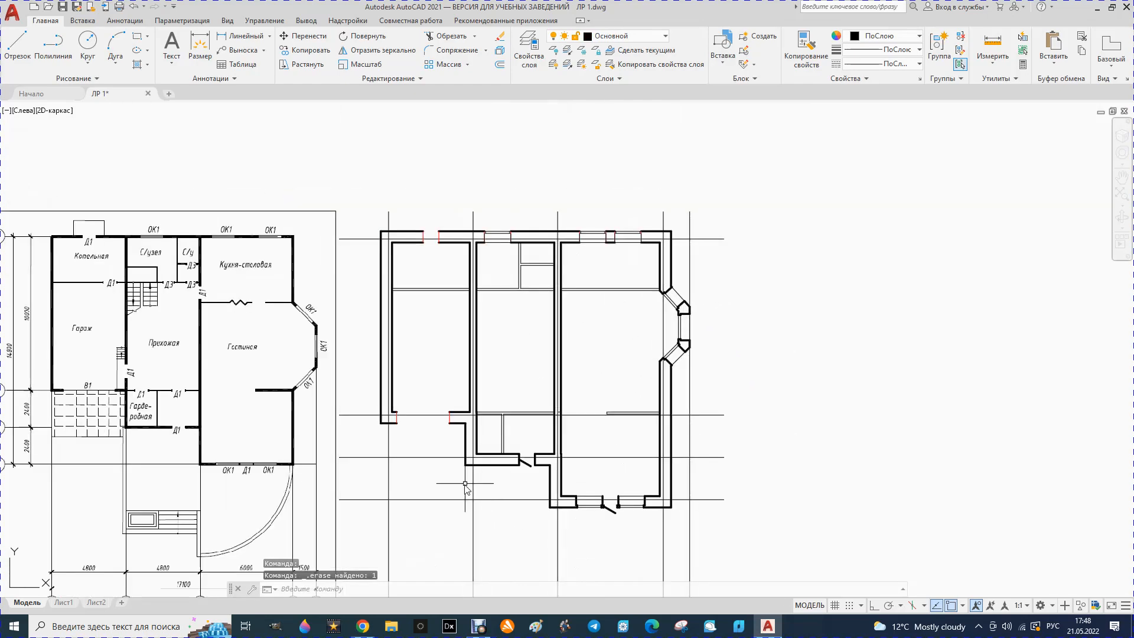
scroll(467, 483, "up", 2)
scroll(345, 443, "up", 3)
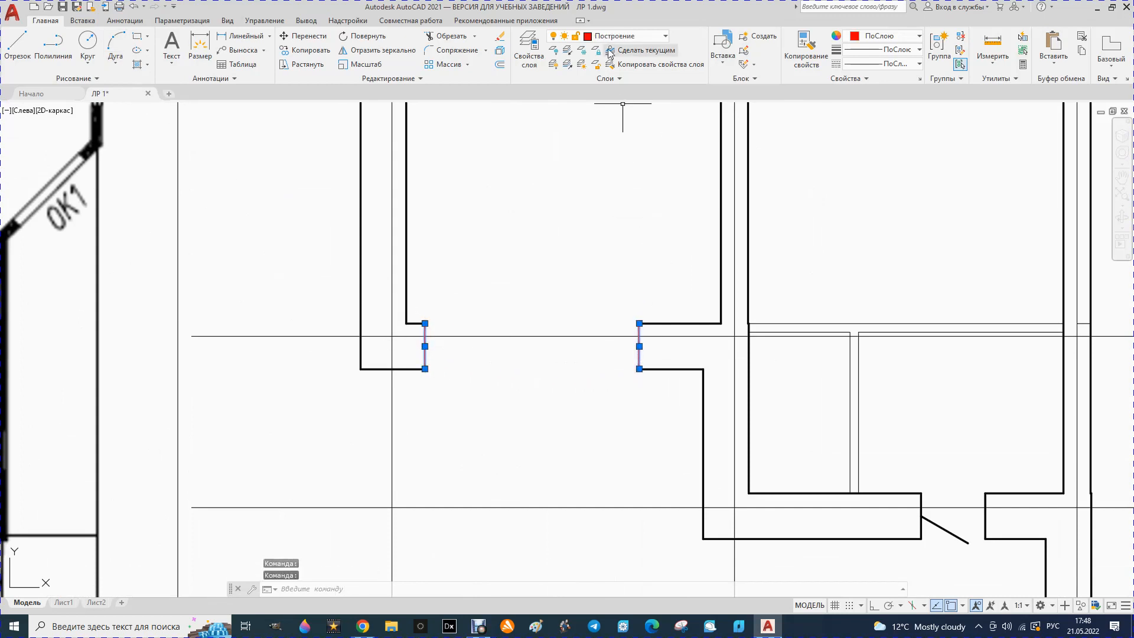
left_click(665, 37)
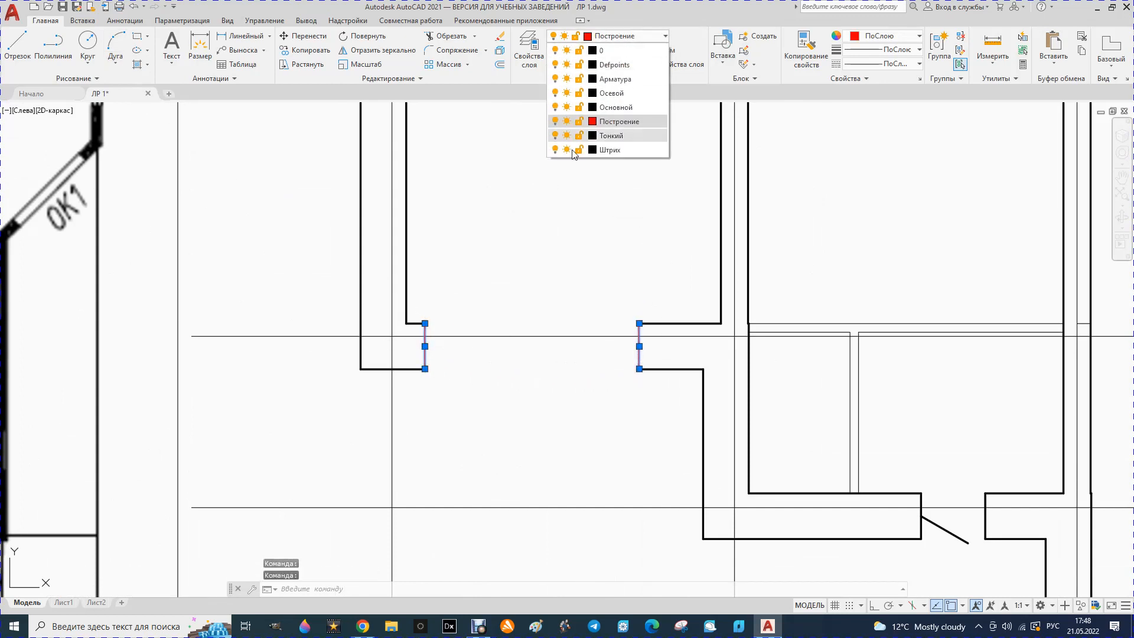
left_click(604, 108)
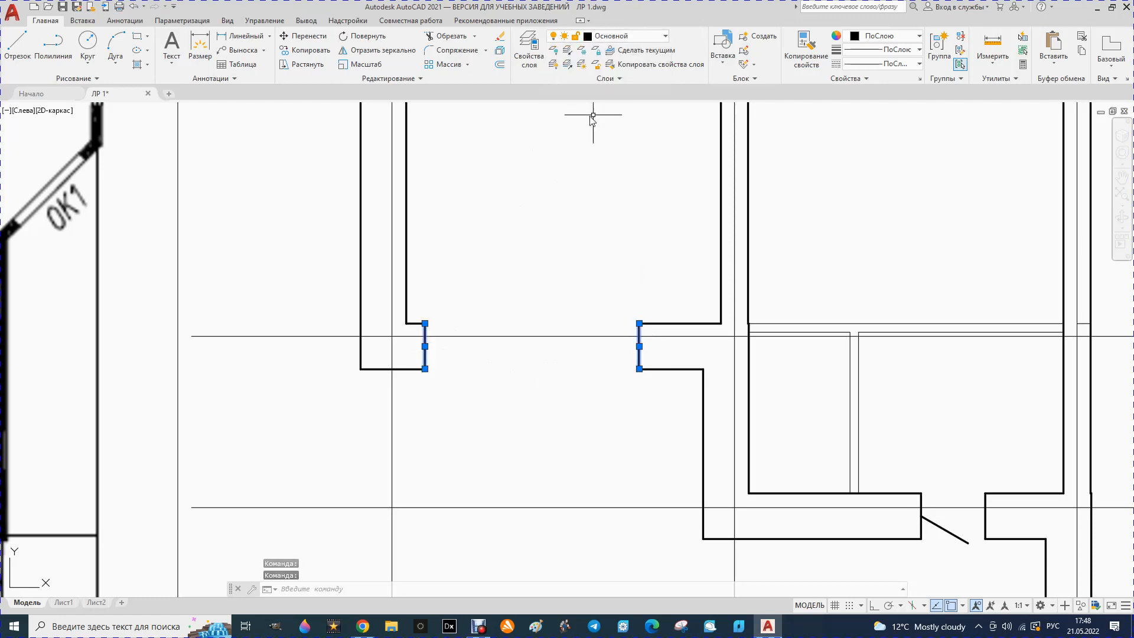
Draw the gate line across the garage opening, joining the midpoints of its two jambs
left_click(18, 47)
left_click(426, 346)
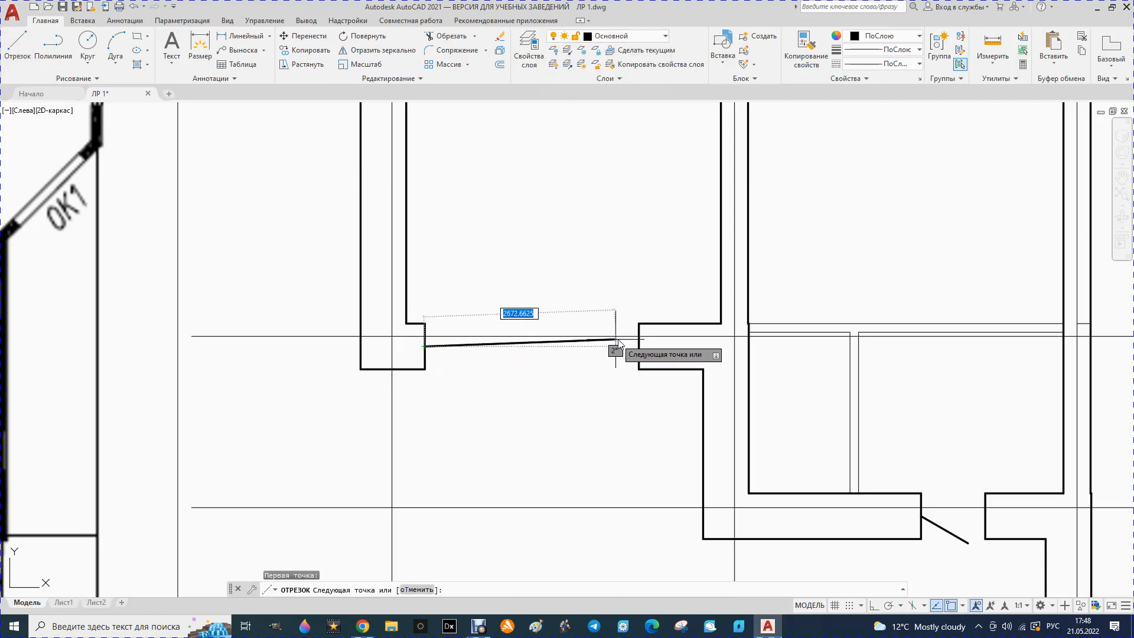
scroll(622, 352, "down", 6)
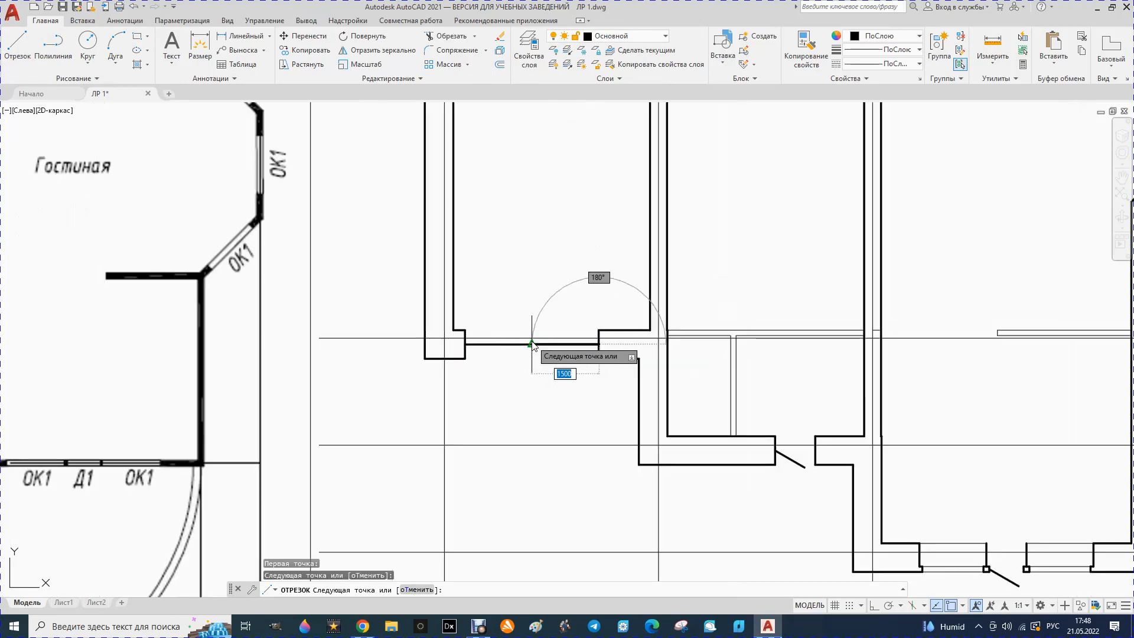
key("Escape")
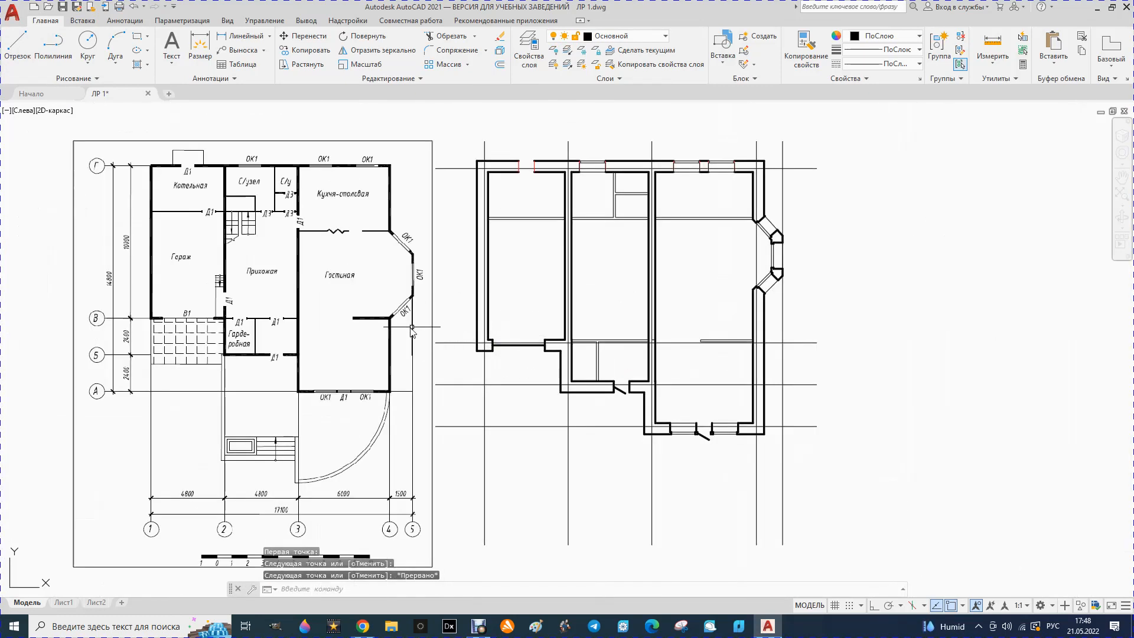
Draw a short line across the partition between the garage and the boiler room, marking the doorway's centre
scroll(574, 232, "up", 3)
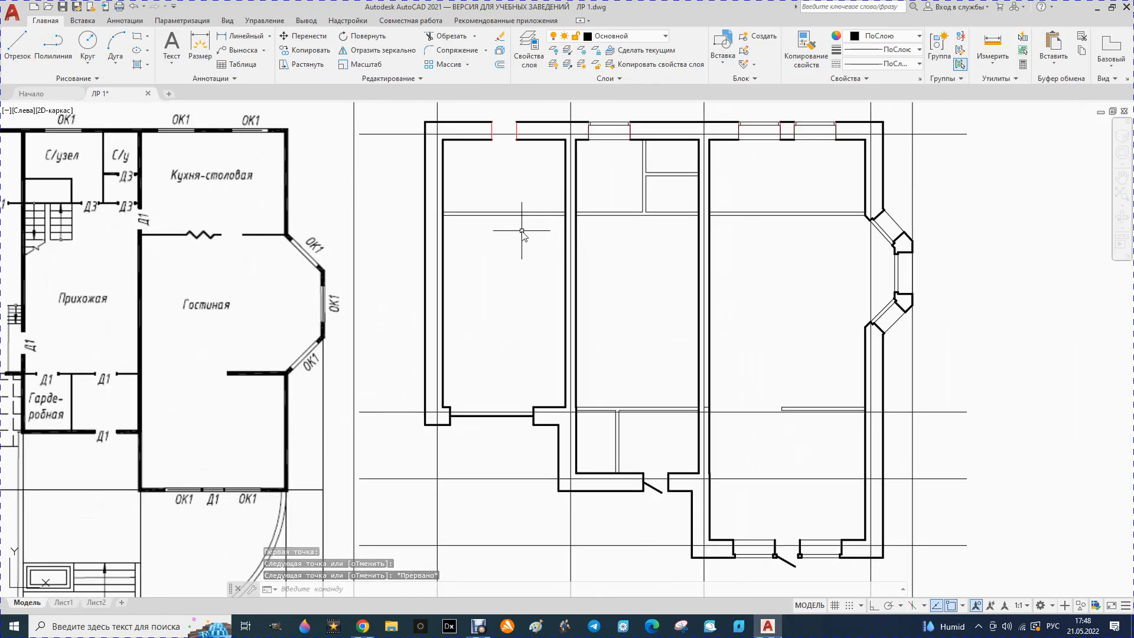
scroll(525, 234, "down", 3)
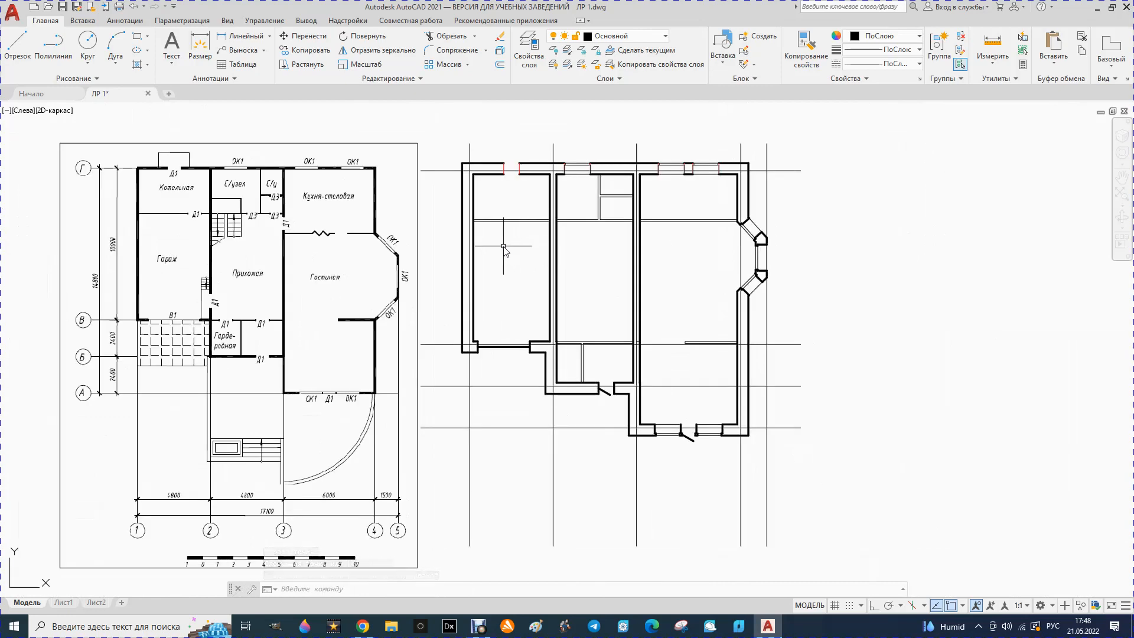
scroll(535, 231, "up", 2)
left_click(18, 48)
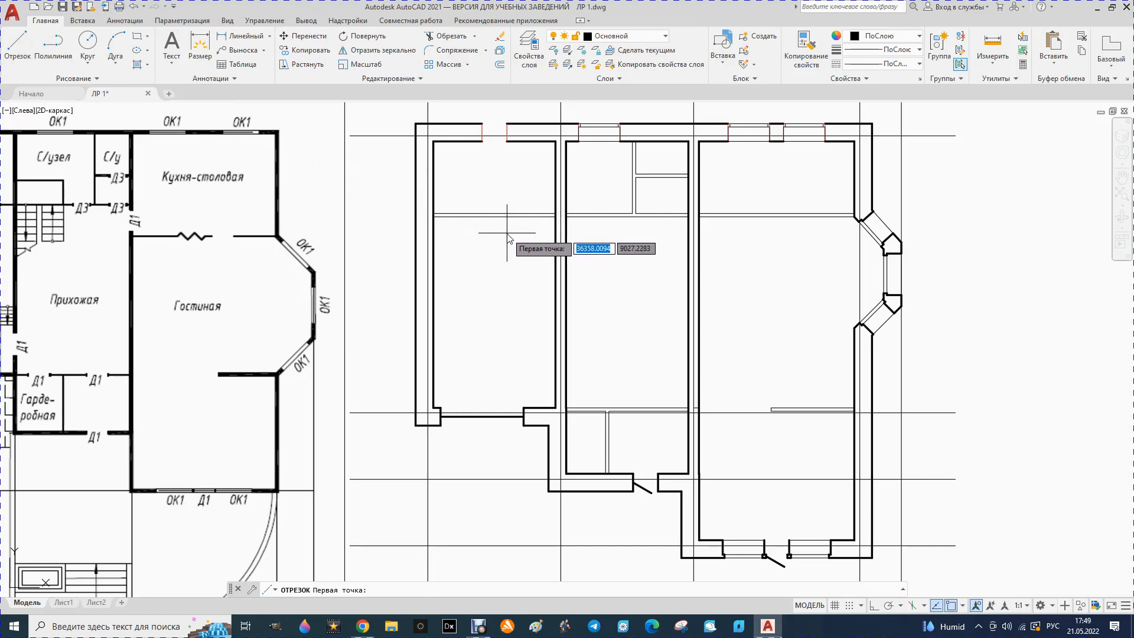
scroll(529, 224, "up", 4)
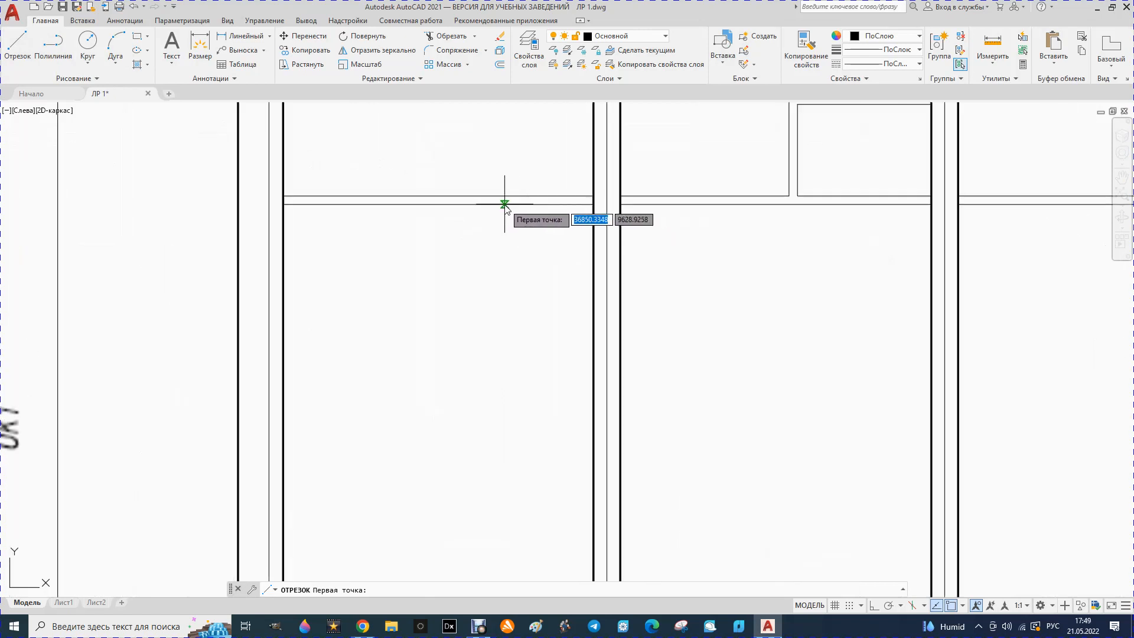
left_click(504, 205)
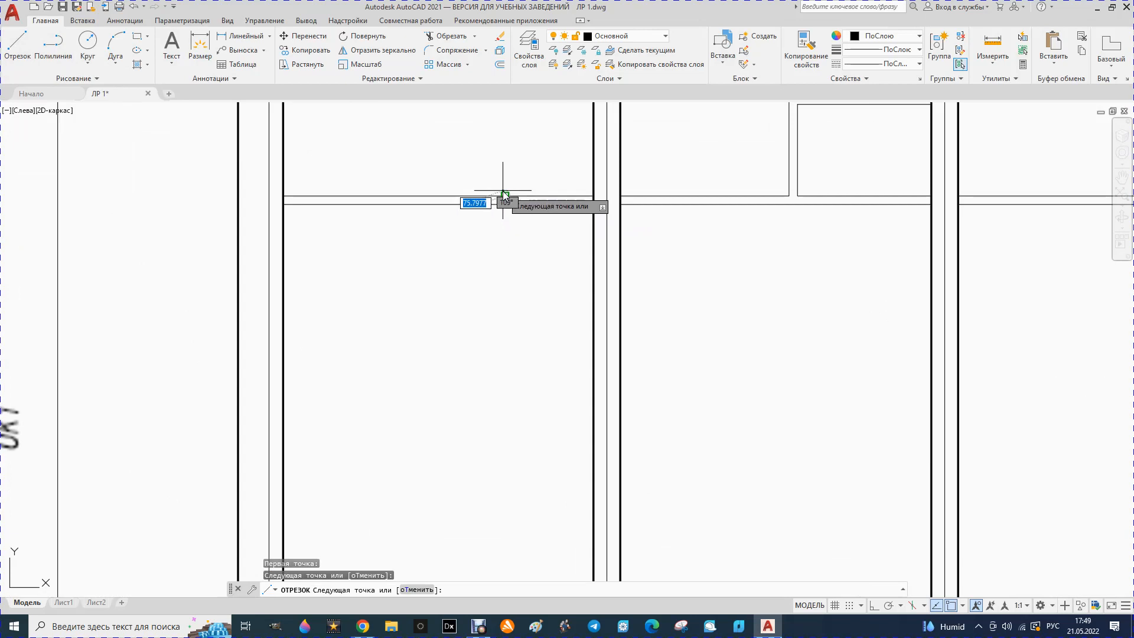
key("Escape")
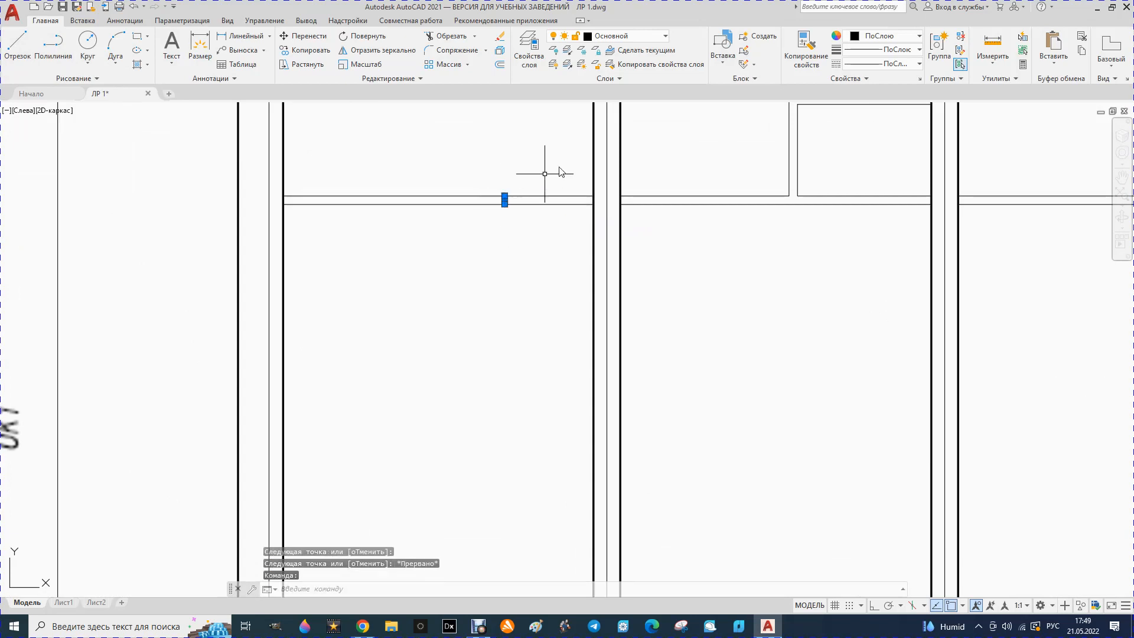
Move the short line across the partition to the layer Тонкий and make Тонкий the current layer
left_click(666, 37)
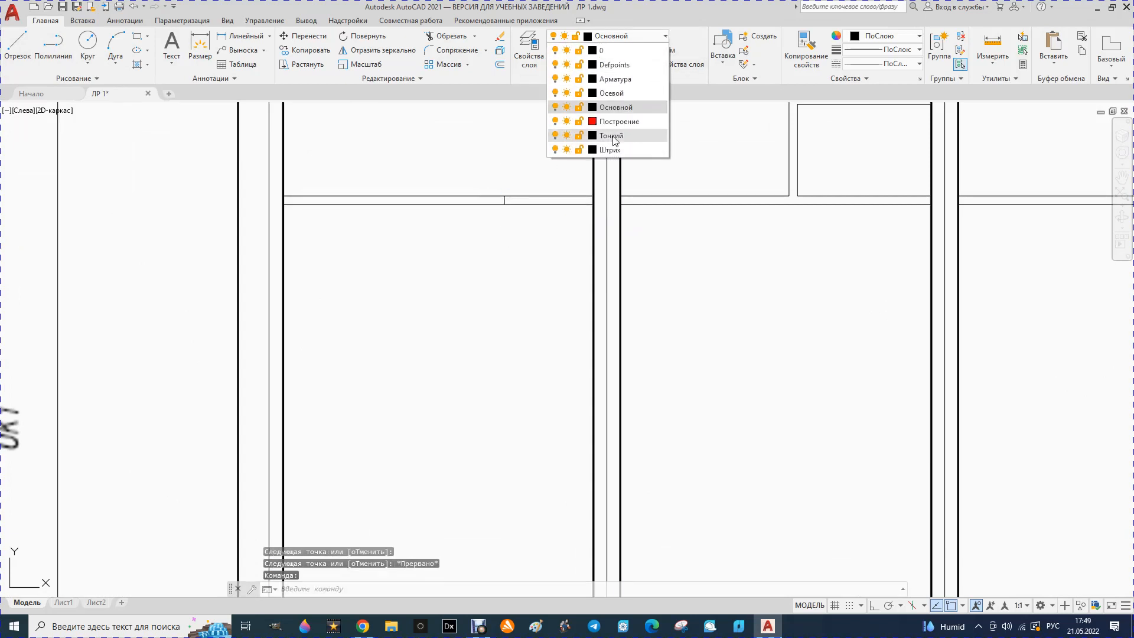
key("Escape")
left_click(520, 133)
key("Escape")
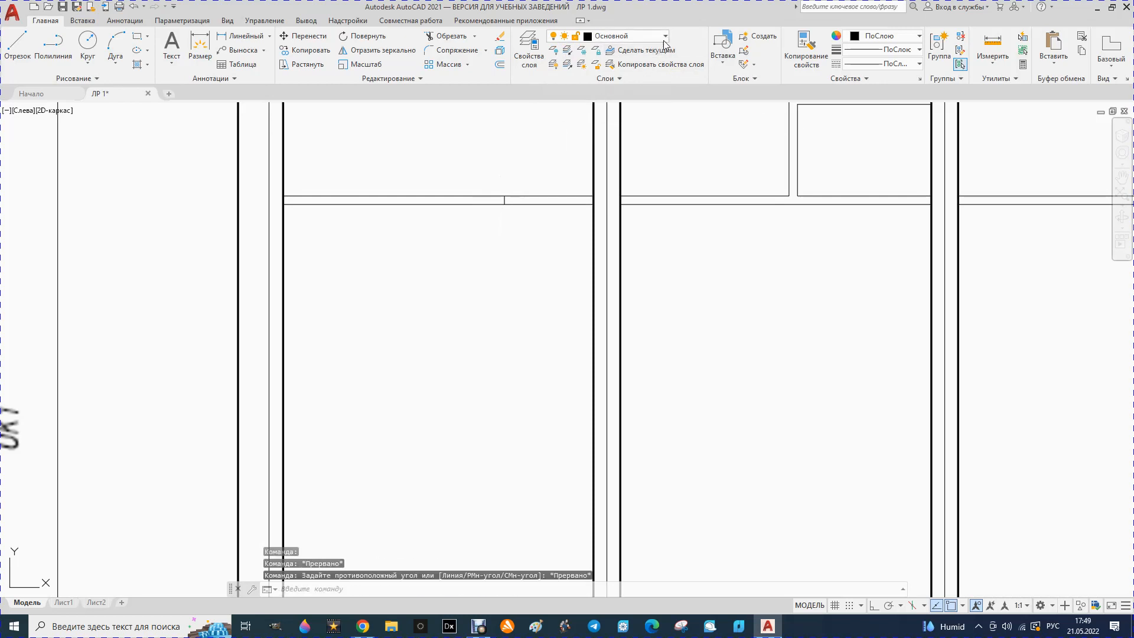
left_click(665, 38)
left_click(612, 136)
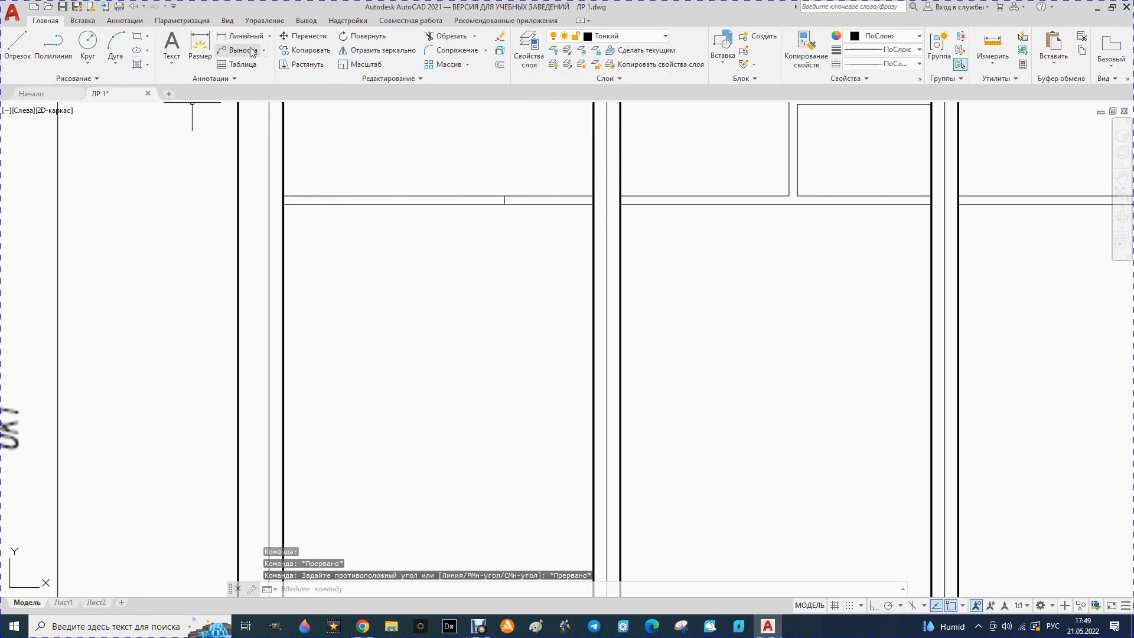
Offset the short line across the partition by 450 to both sides to form the doorway's jambs
left_click(500, 64)
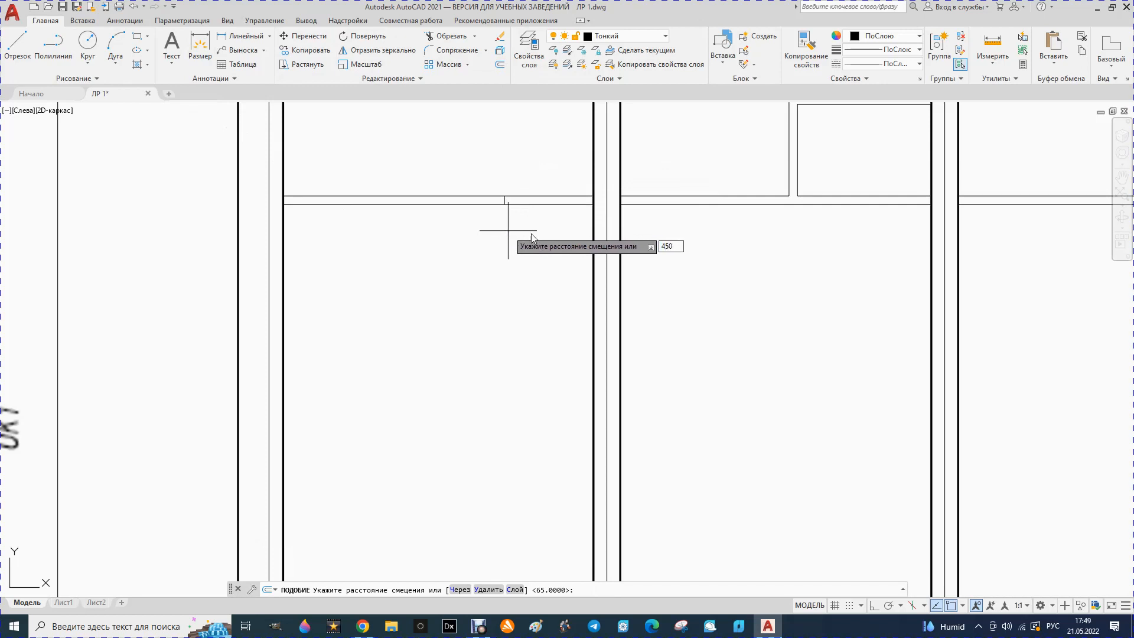
key("Return")
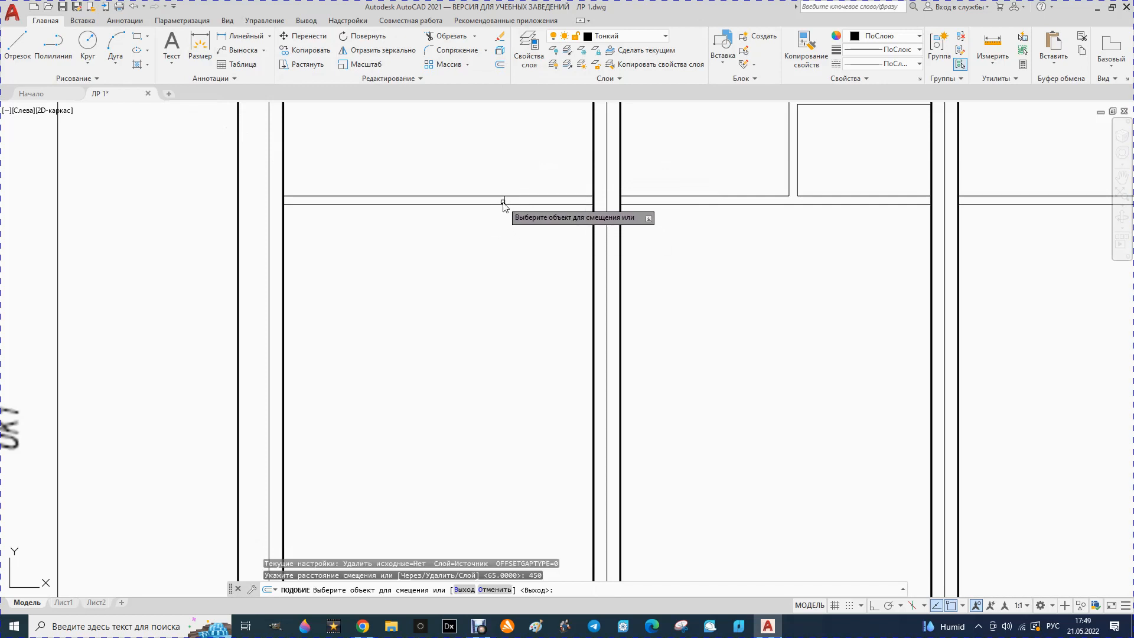
left_click(504, 201)
left_click(534, 196)
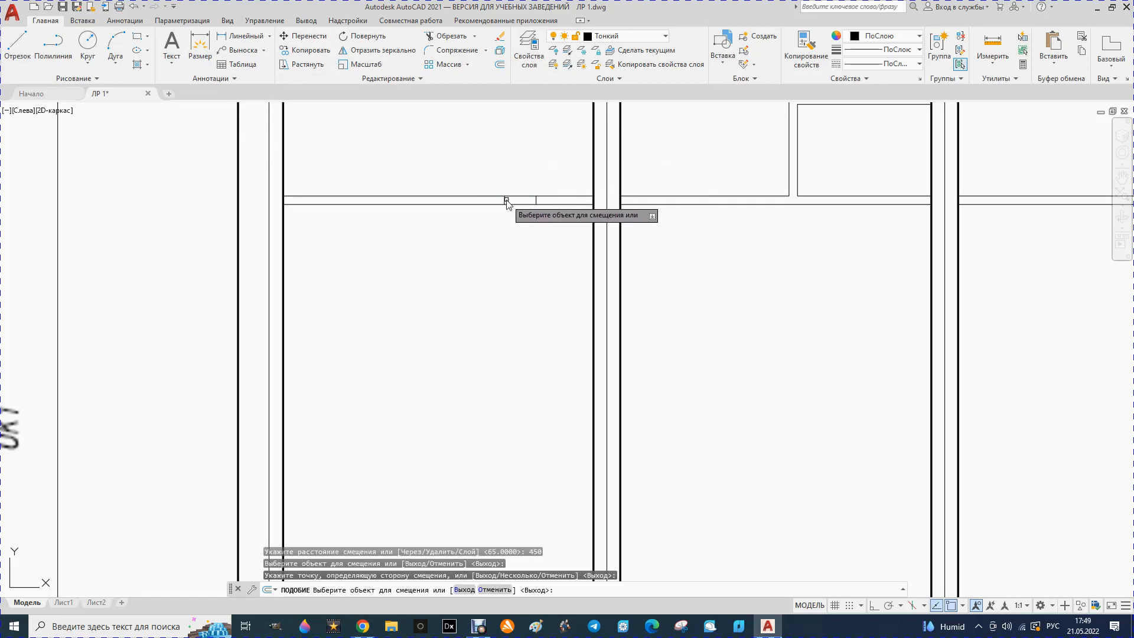
left_click(504, 201)
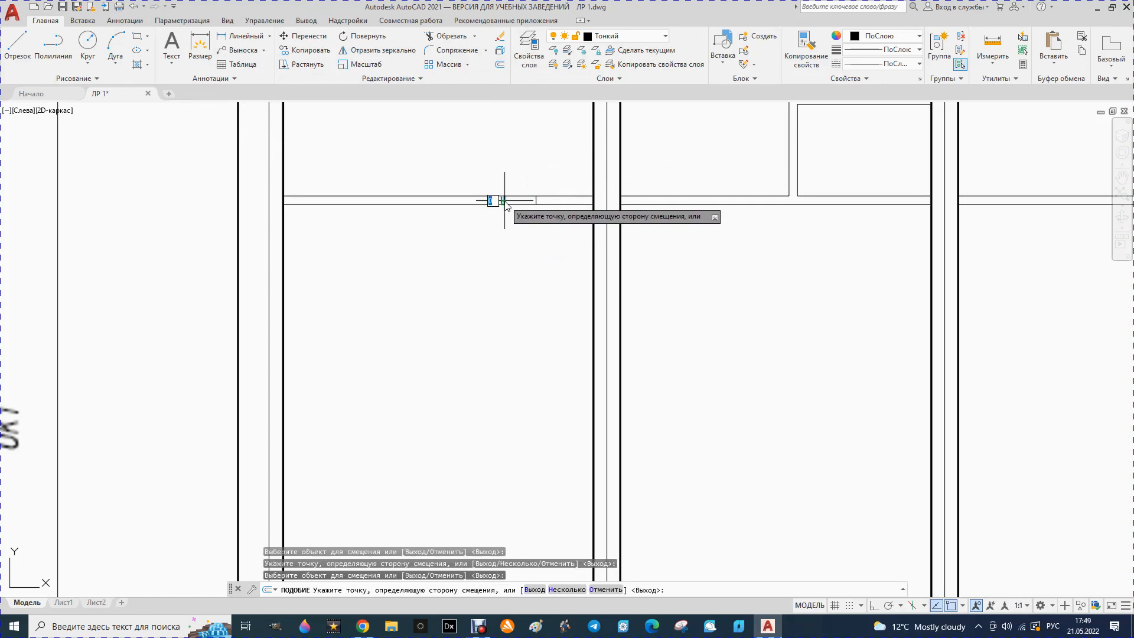
left_click(464, 199)
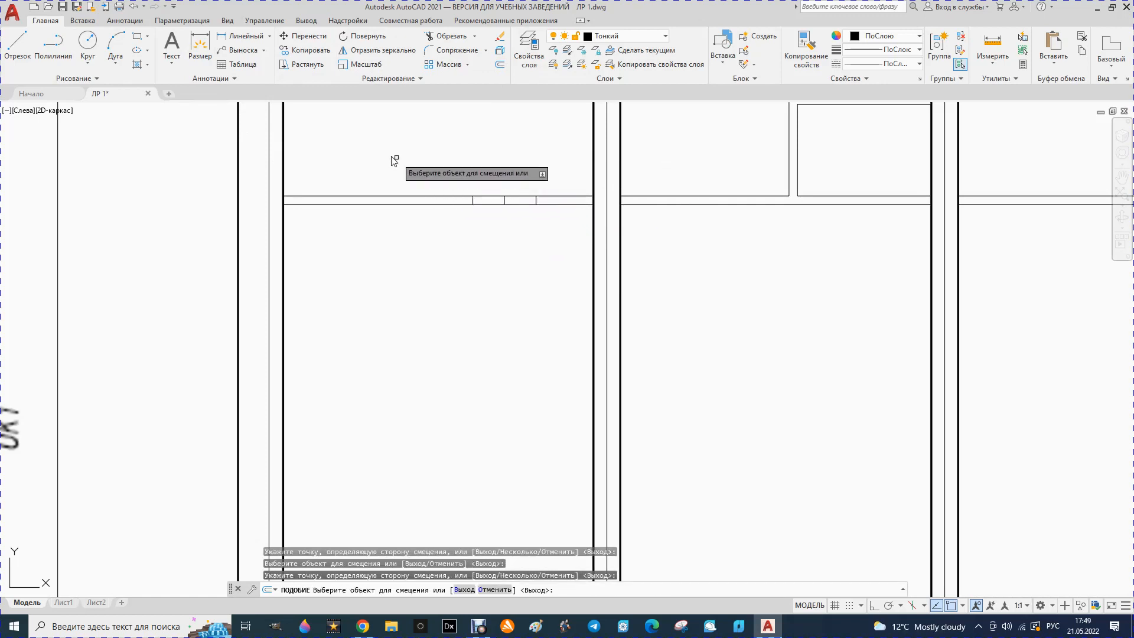
Trim the partition lines between the two new jambs and remove the centre line to open the doorway
left_click(449, 37)
left_click(488, 187)
left_click(503, 203)
left_click(506, 194)
left_click(506, 204)
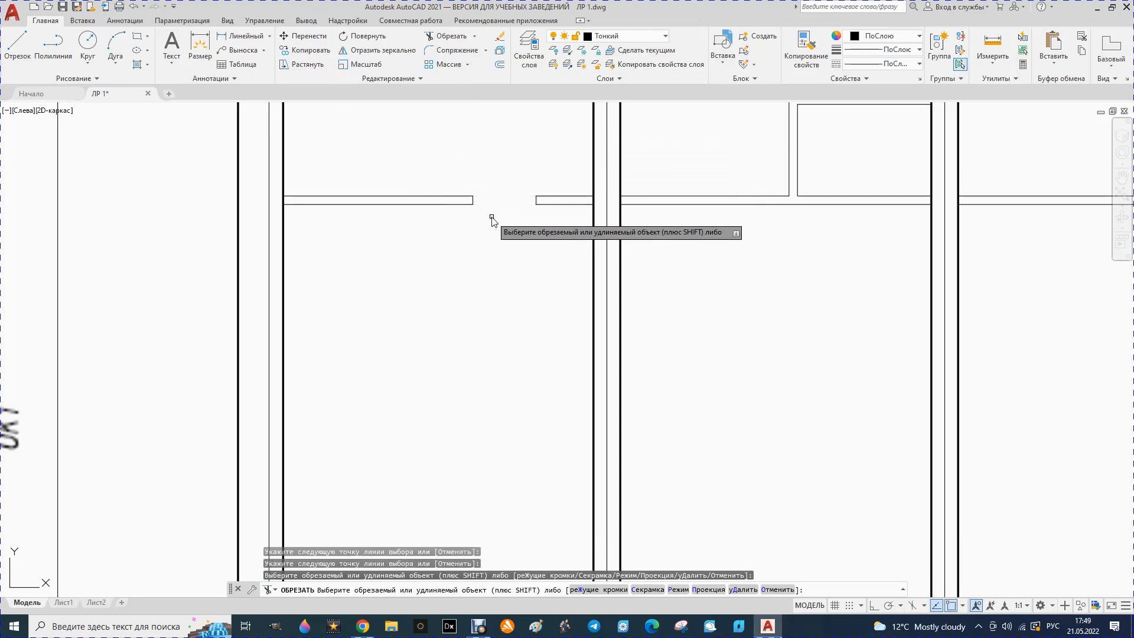
Draw a 900-long door leaf from the midpoint of the partition doorway's left jamb, sloping 30° down into the garage
scroll(504, 204, "down", 5)
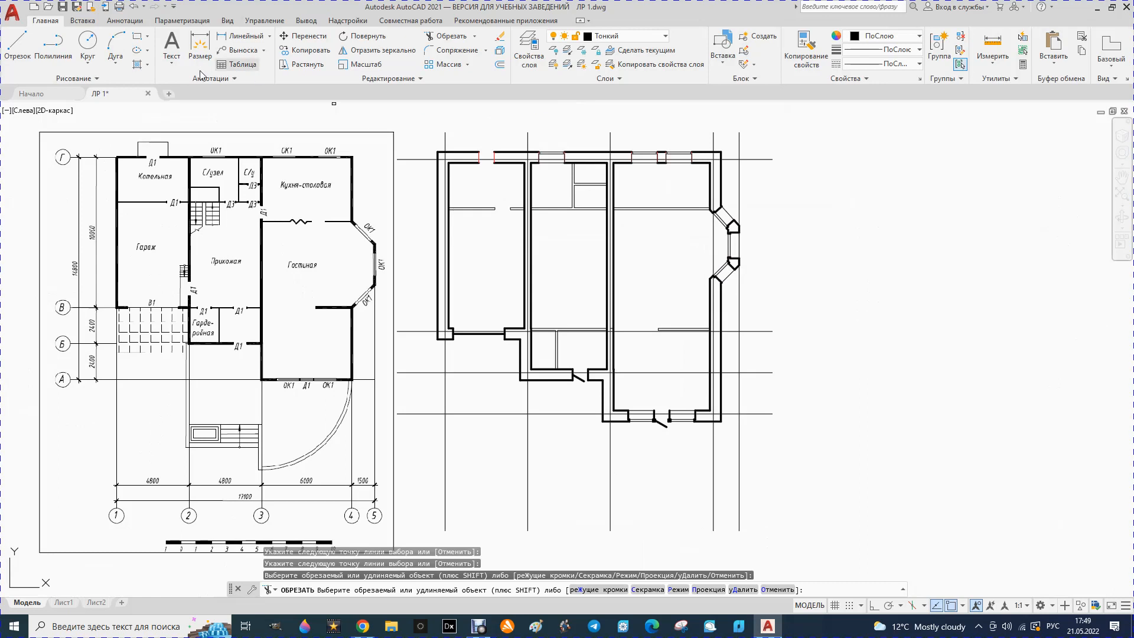
left_click(17, 47)
scroll(539, 194, "up", 4)
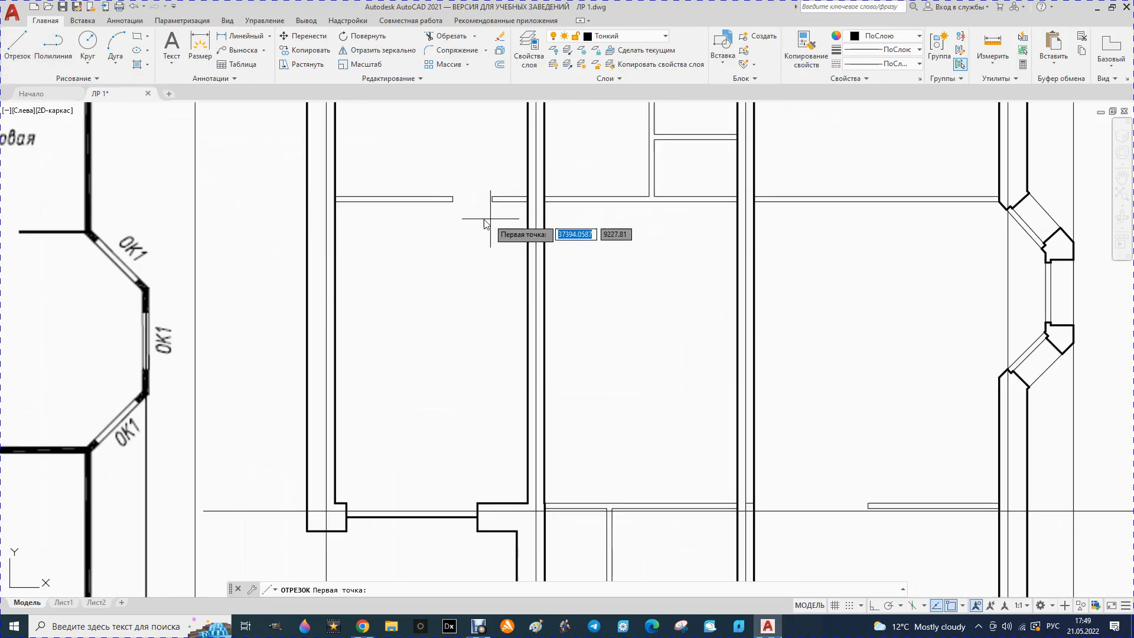
left_click(453, 202)
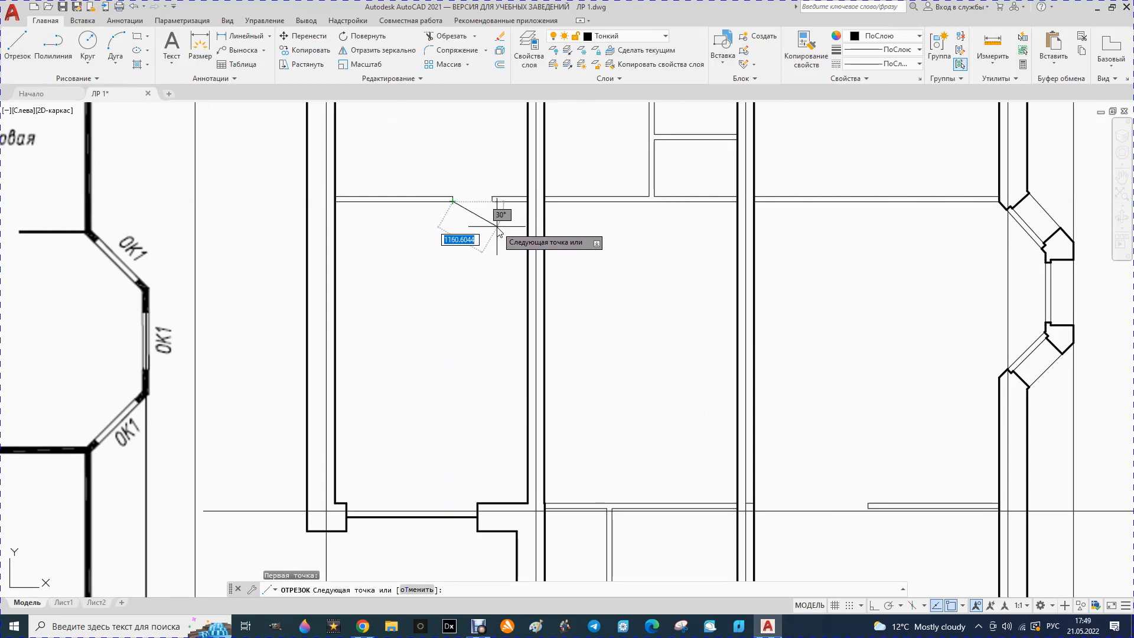
key("Return")
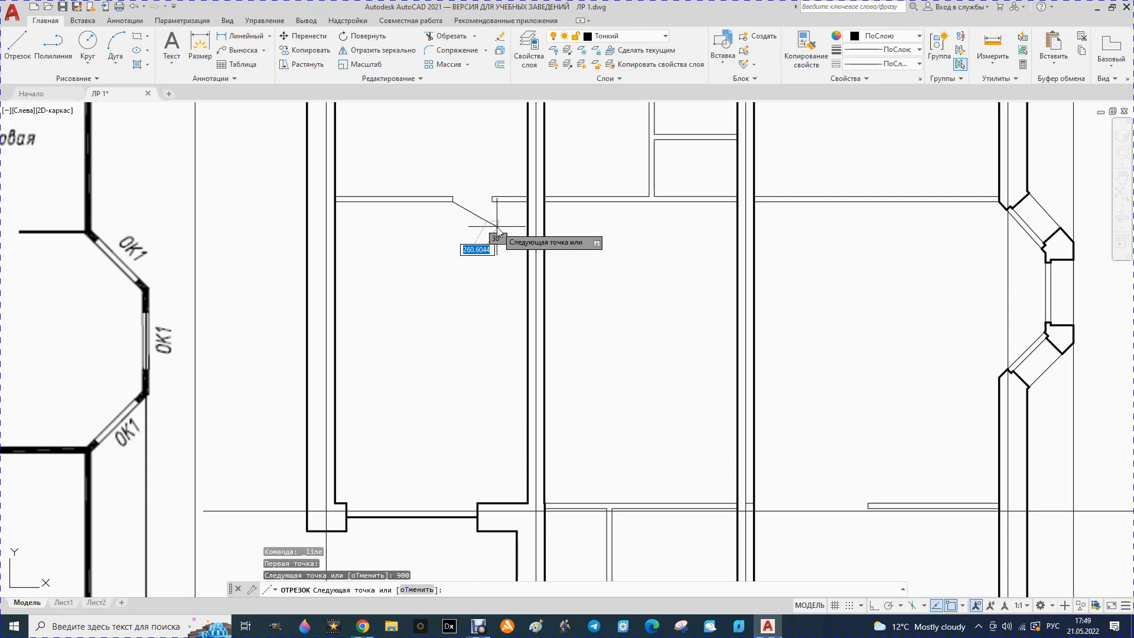
scroll(492, 254, "down", 4)
key("Escape")
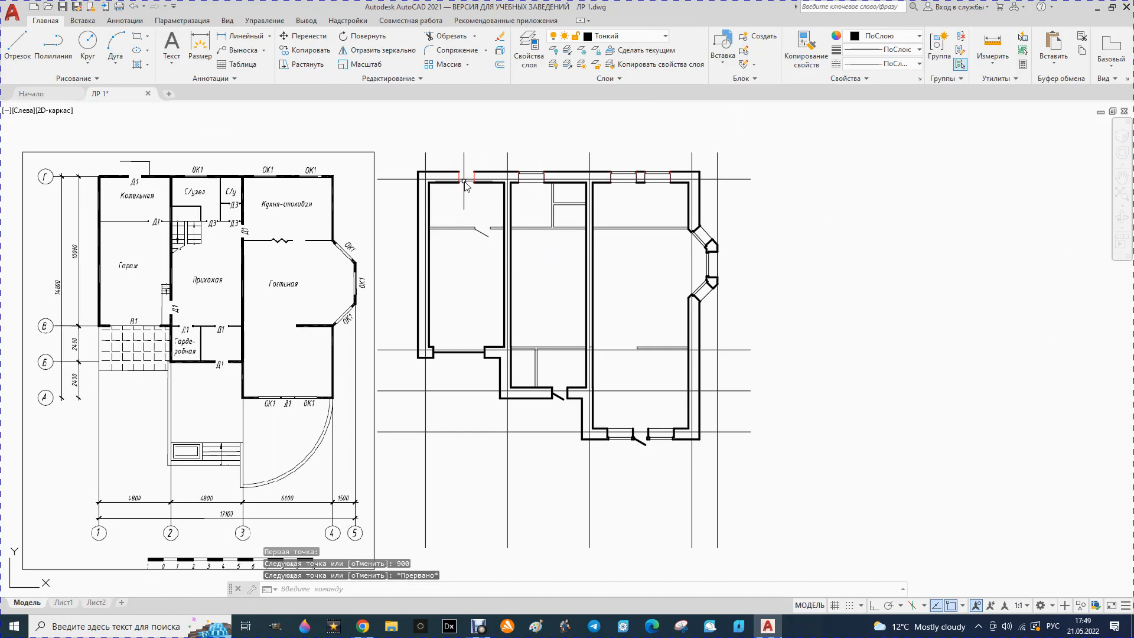
Move the two red jamb lines of the boiler room's outer door opening to the layer Основной
scroll(464, 186, "up", 5)
left_click(446, 172)
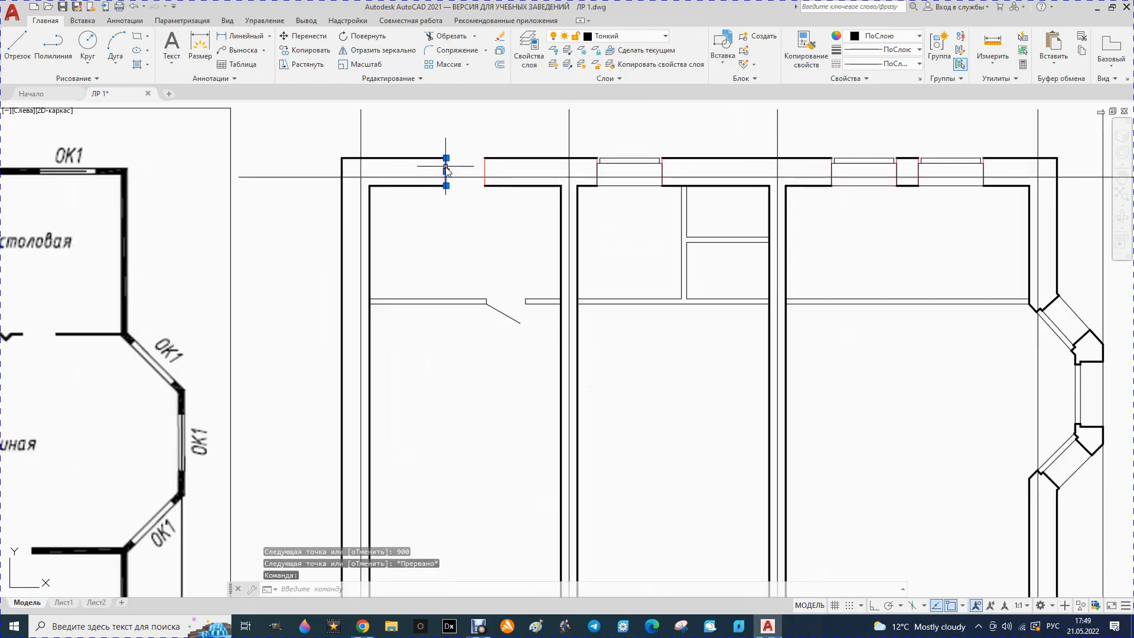
left_click(667, 36)
left_click(612, 108)
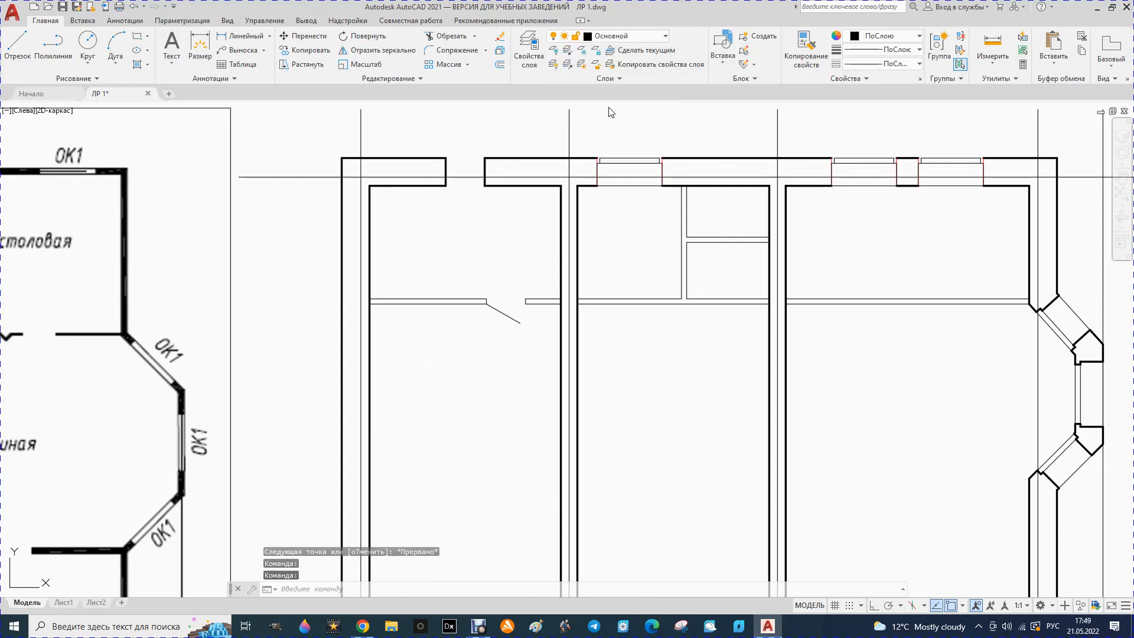
key("Escape")
Draw a 900-long door leaf from the midpoint of the boiler room's outer door left jamb, sloping about 31° up and outward
scroll(595, 197, "down", 2)
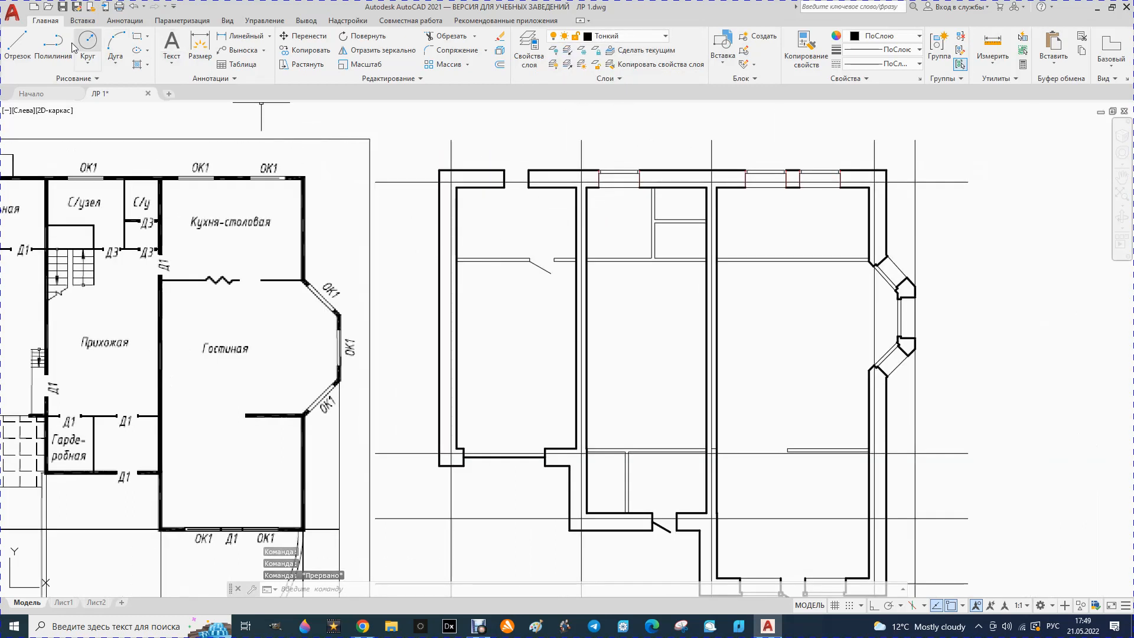
left_click(16, 53)
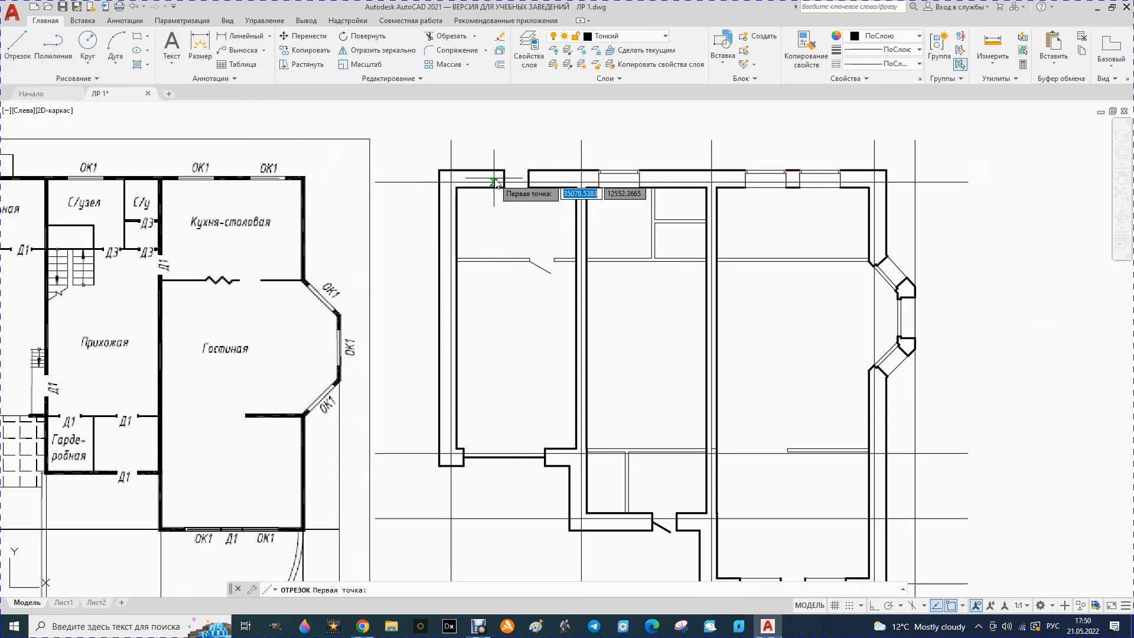
scroll(502, 185, "up", 4)
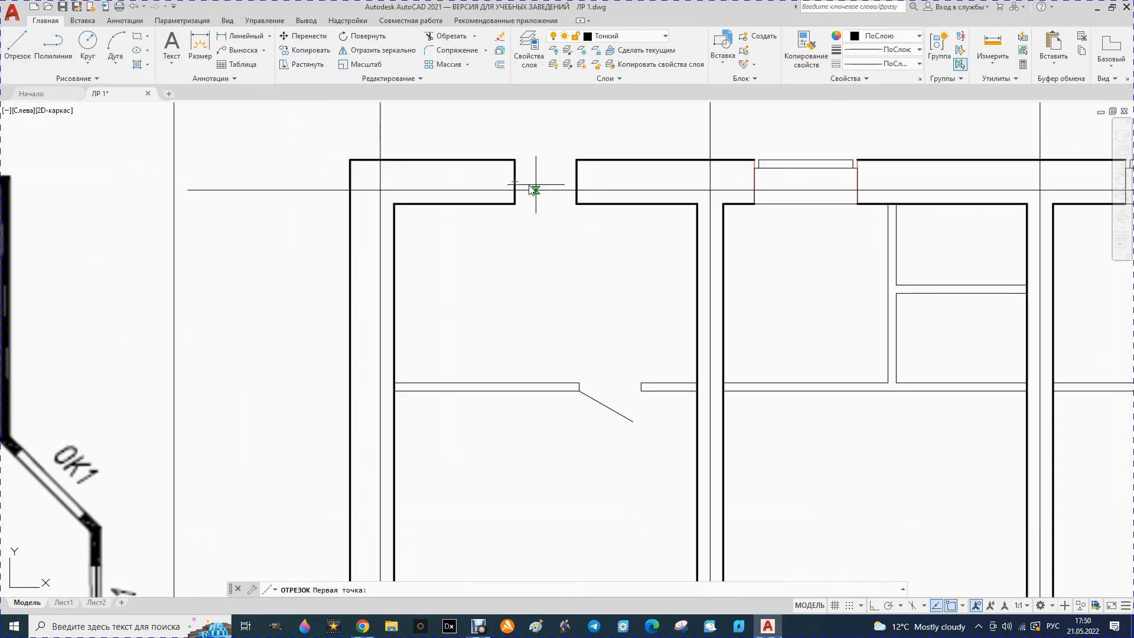
left_click(515, 182)
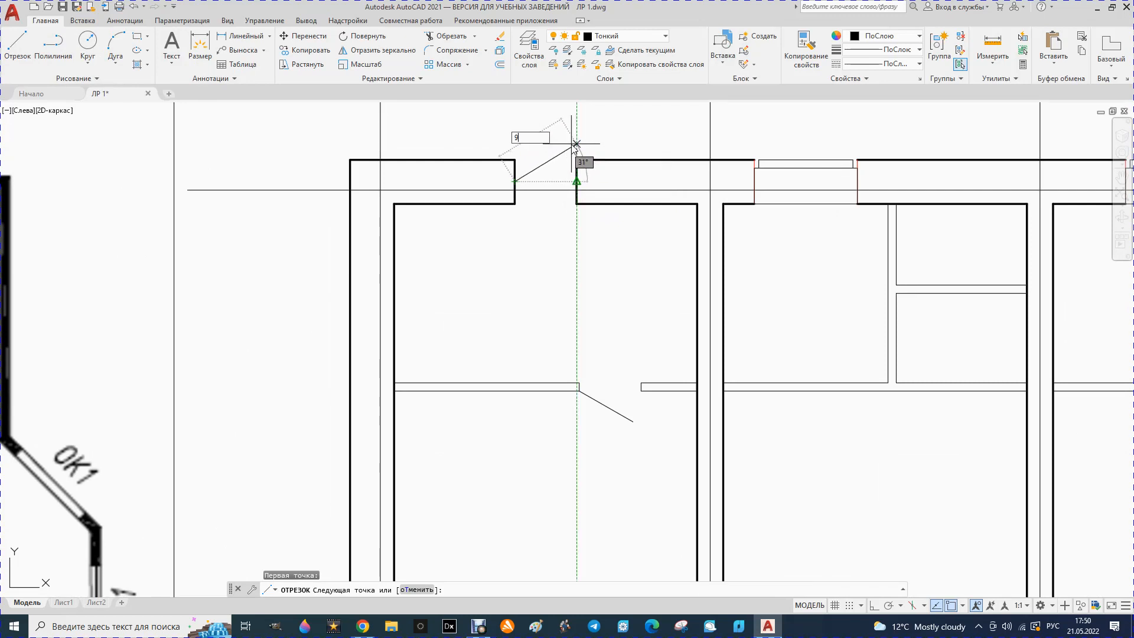
key("Return")
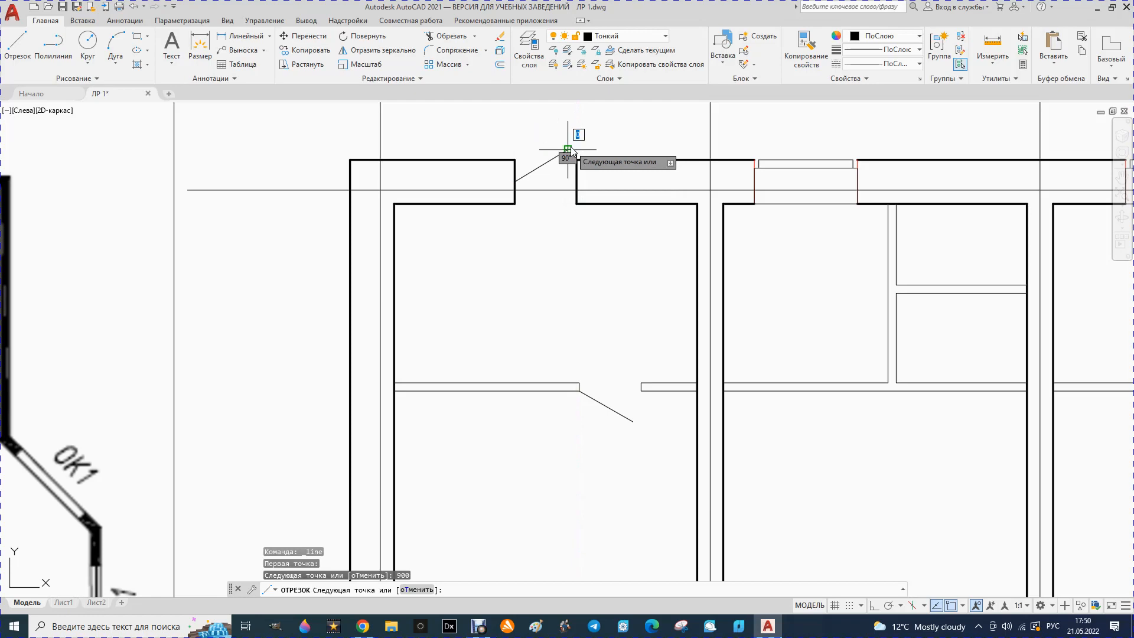
scroll(568, 149, "down", 4)
key("Escape")
Draw short lines across the two horizontal partitions of the small toilet cells in the middle bay, at the partitions' midpoints
scroll(702, 148, "up", 5)
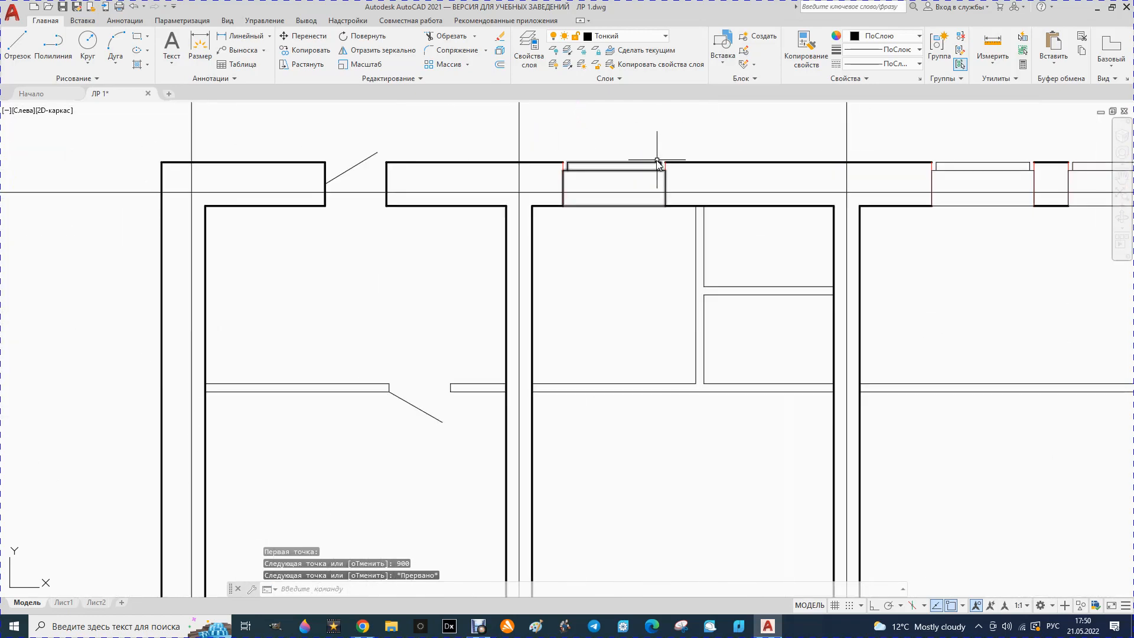
scroll(649, 155, "down", 5)
scroll(647, 237, "down", 2)
scroll(680, 248, "up", 1)
scroll(680, 248, "up", 1)
scroll(650, 245, "down", 3)
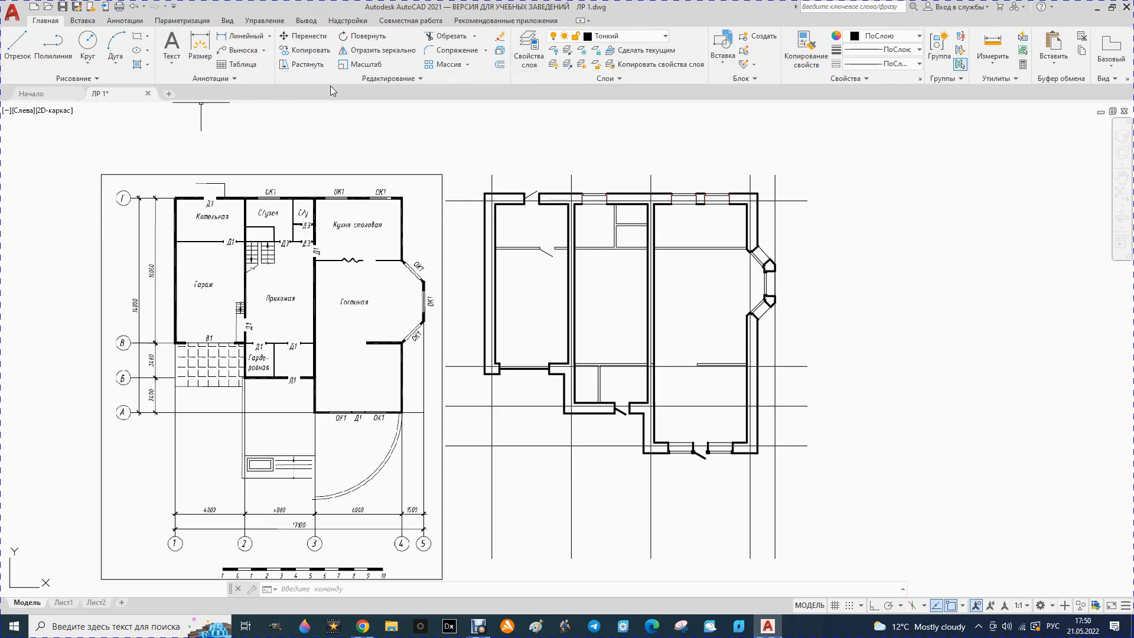
left_click(17, 46)
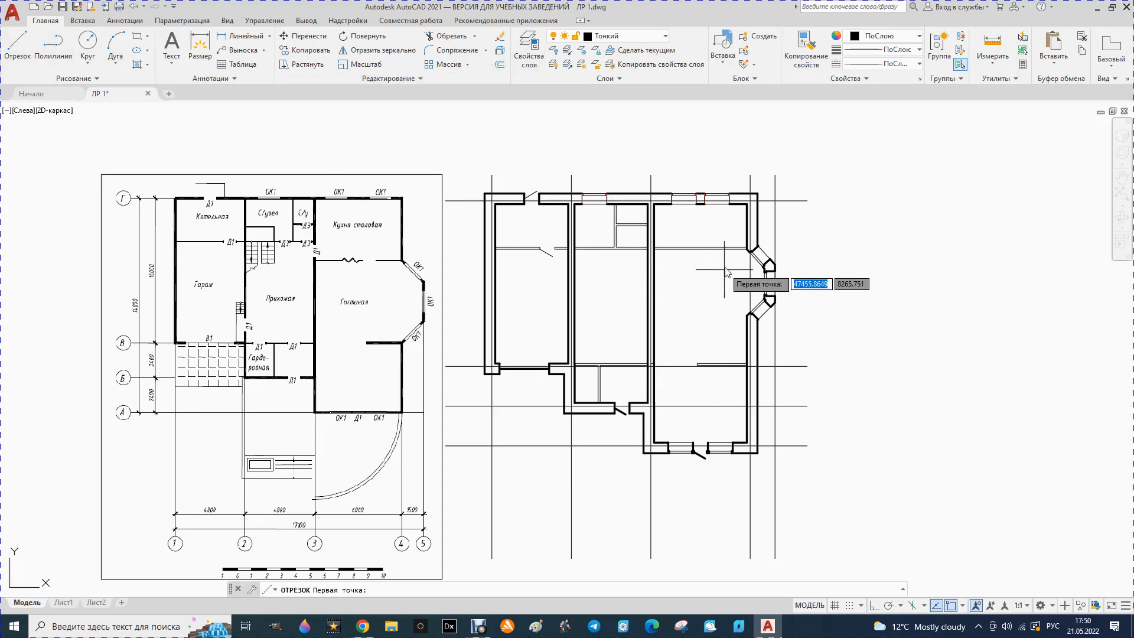
scroll(635, 231, "up", 4)
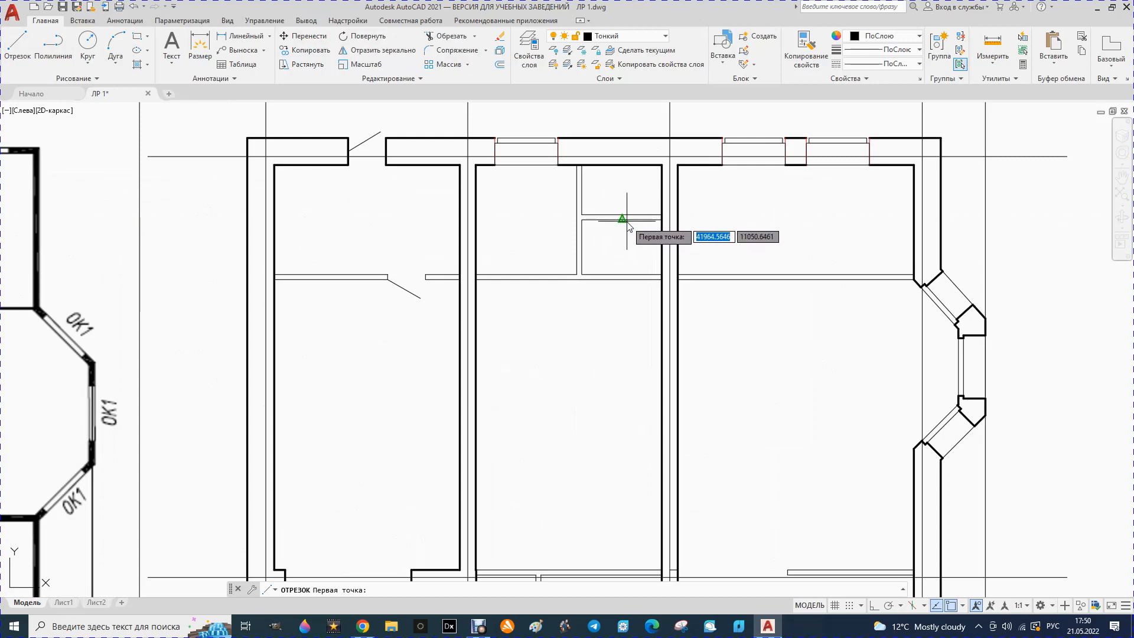
left_click(625, 217)
key("Escape")
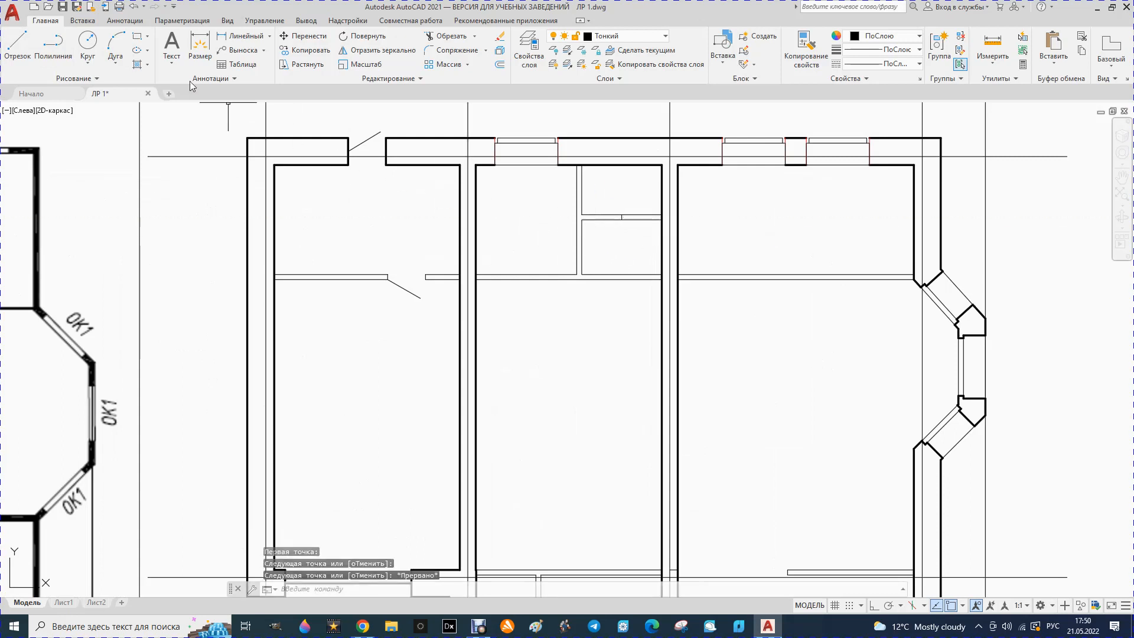
left_click(17, 45)
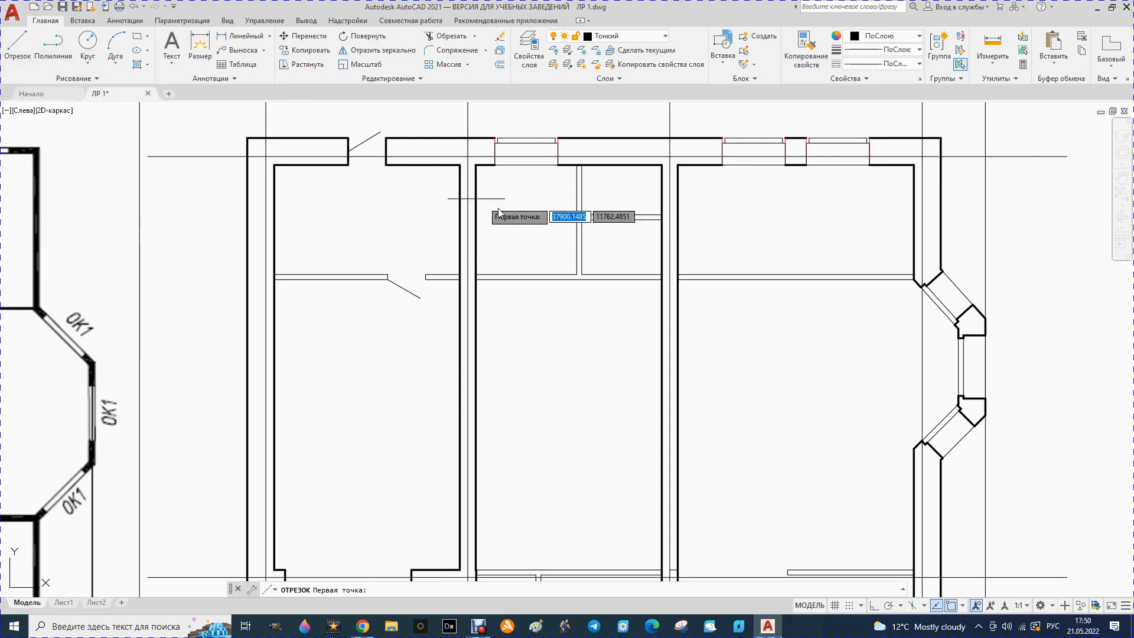
left_click(622, 277)
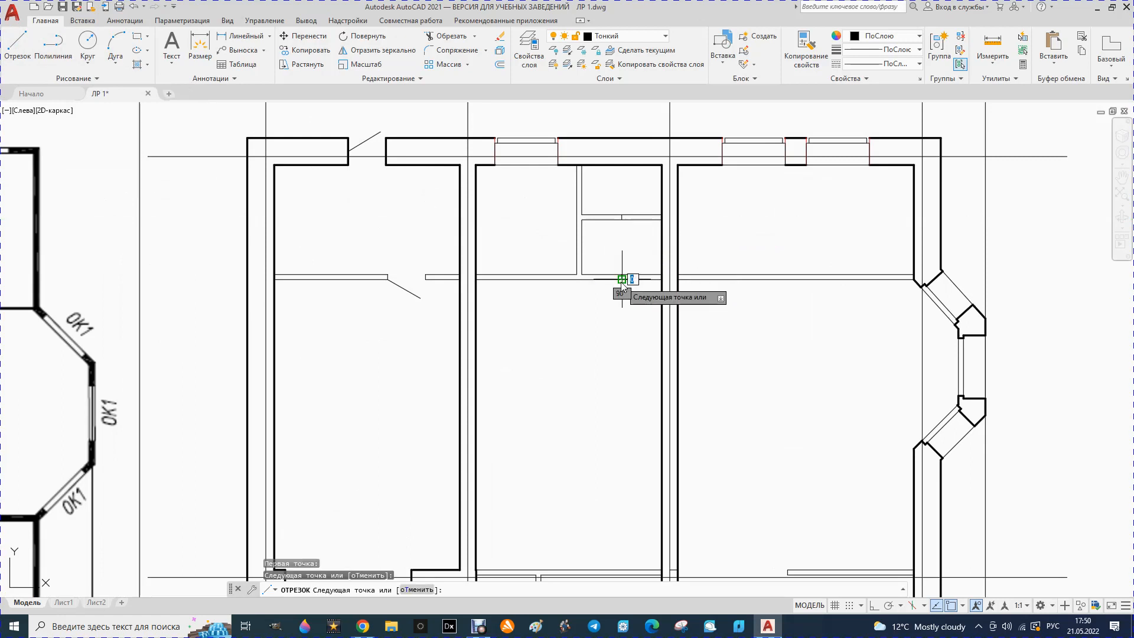
key("Escape")
Offset the short centre lines across both toilet partitions by 350 to each side to form the door jambs
left_click(498, 67)
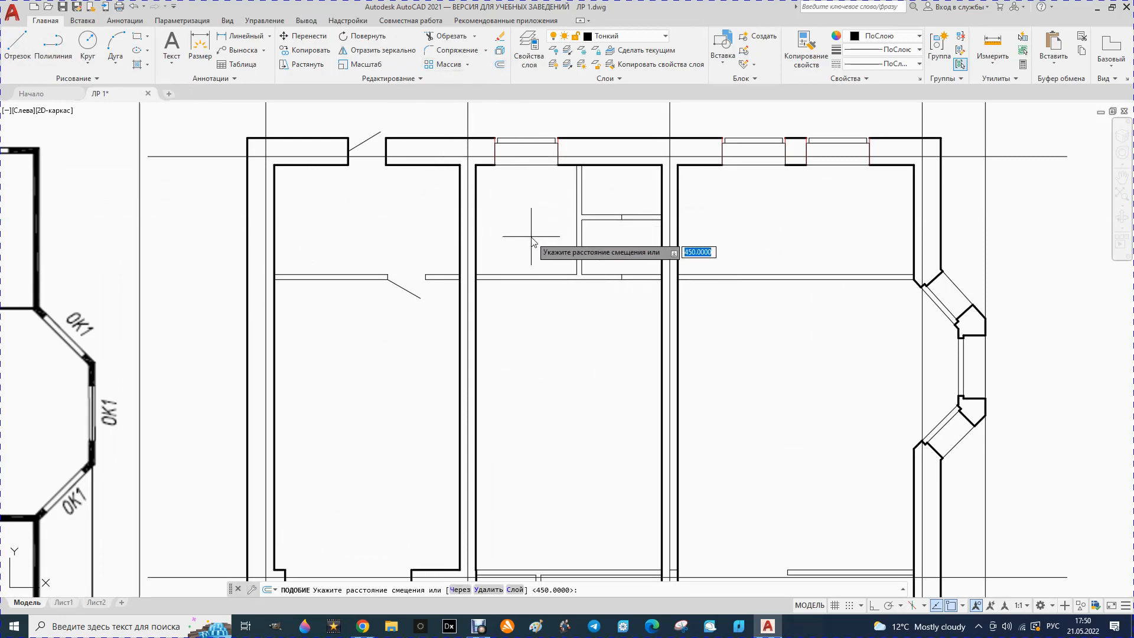
type("350")
key("Return")
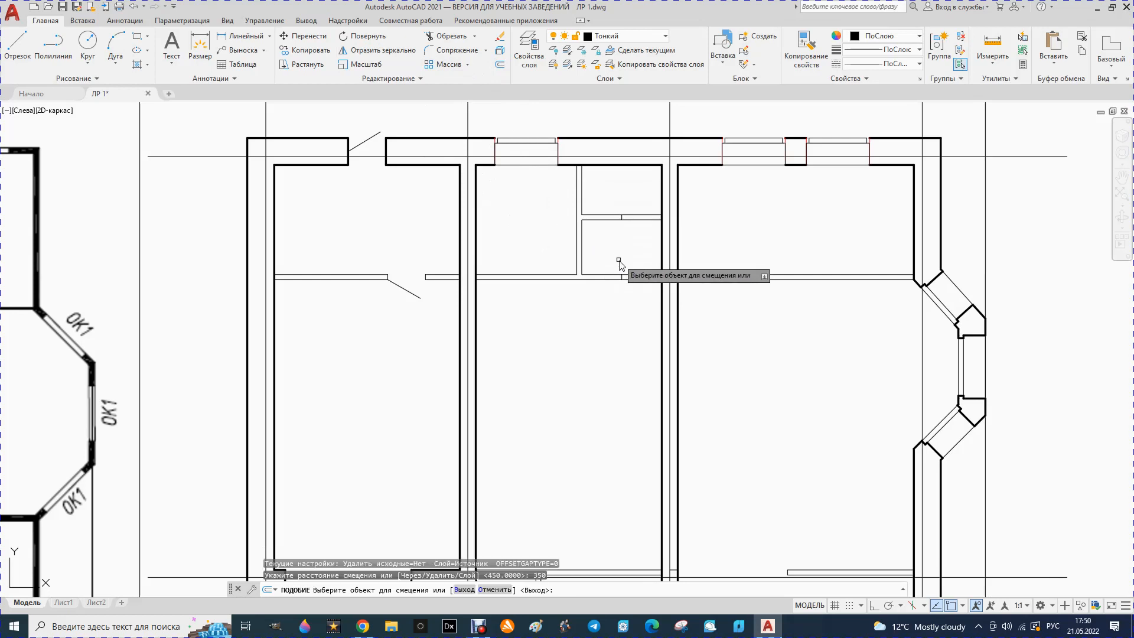
scroll(623, 220, "up", 3)
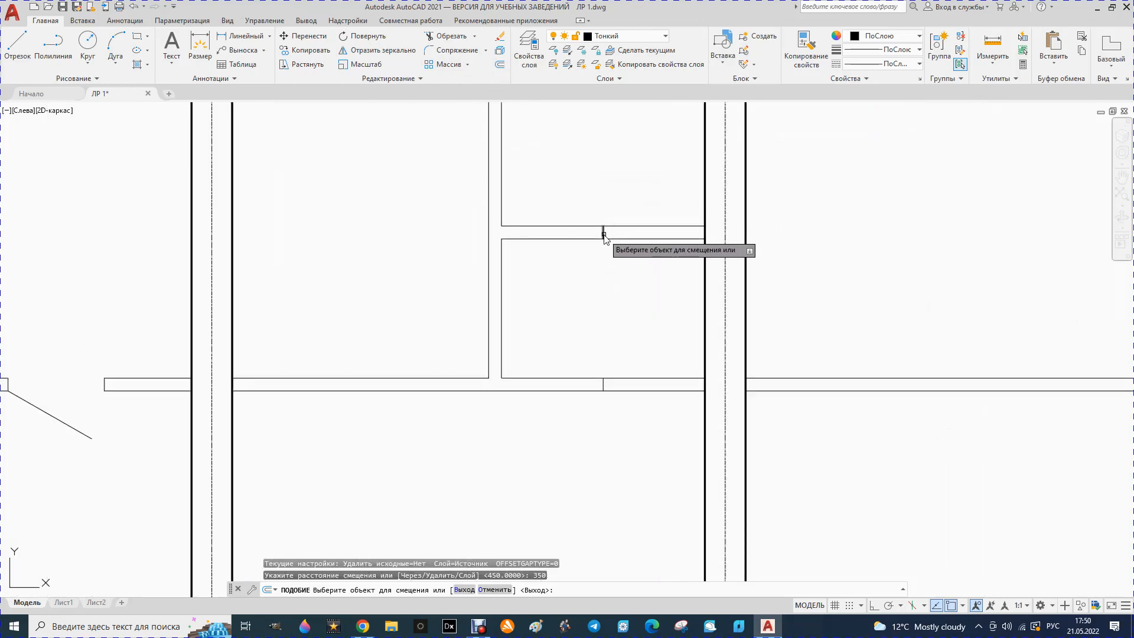
left_click(604, 237)
left_click(632, 236)
left_click(603, 237)
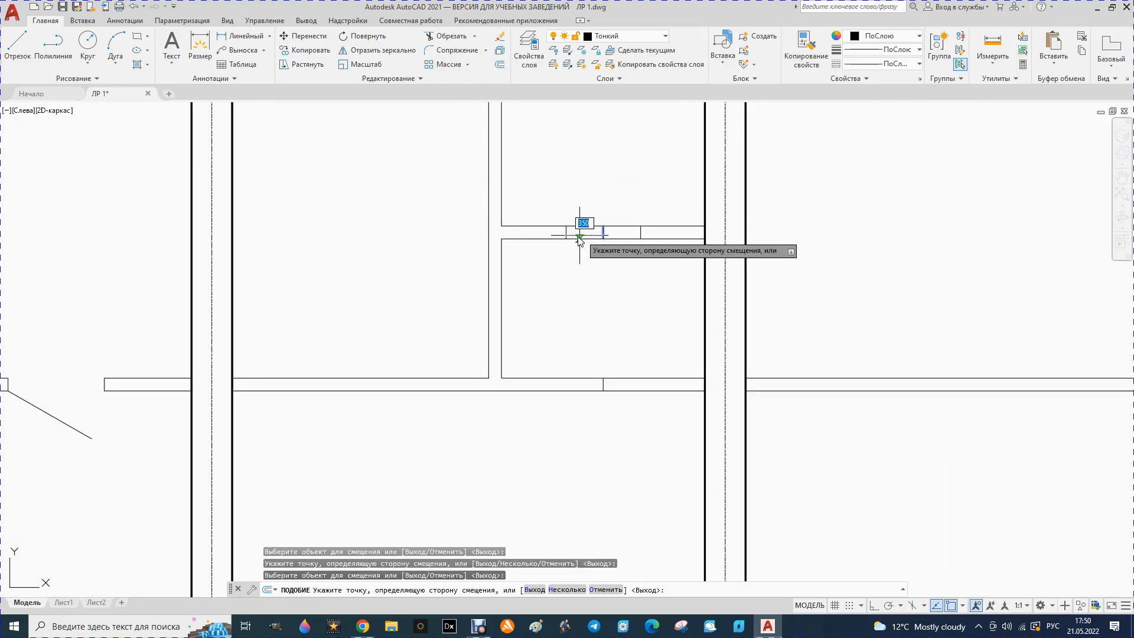
left_click(564, 237)
left_click(603, 385)
left_click(607, 388)
left_click(603, 385)
left_click(557, 384)
Draw a short line across the horizontal partition below the larger bathroom, at the partition's midpoint
scroll(609, 372, "down", 3)
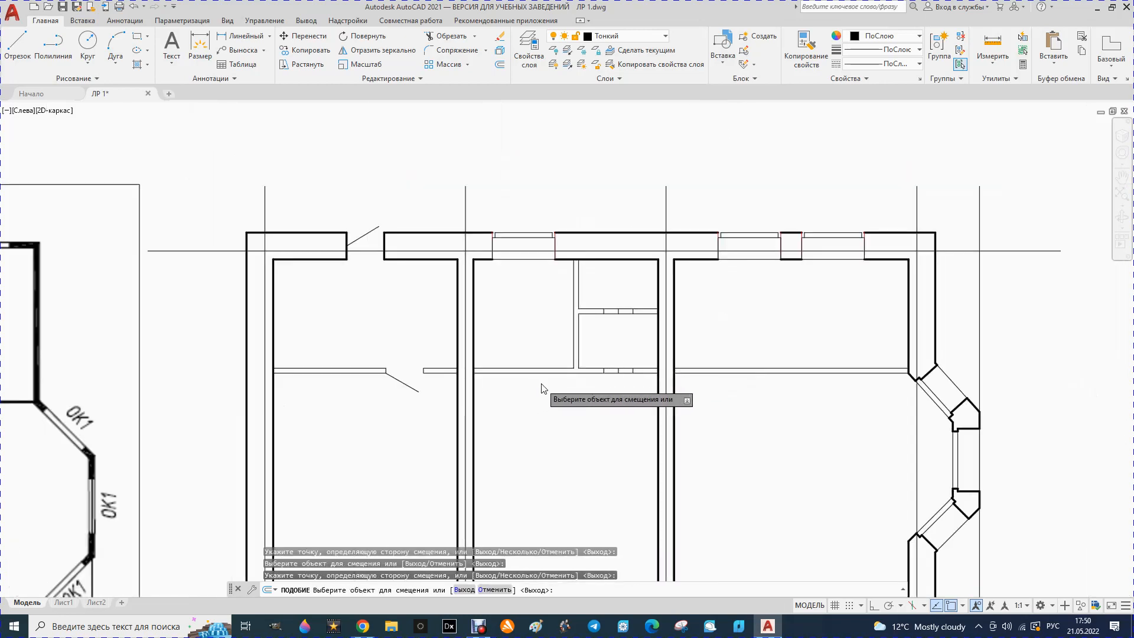
scroll(543, 388, "down", 2)
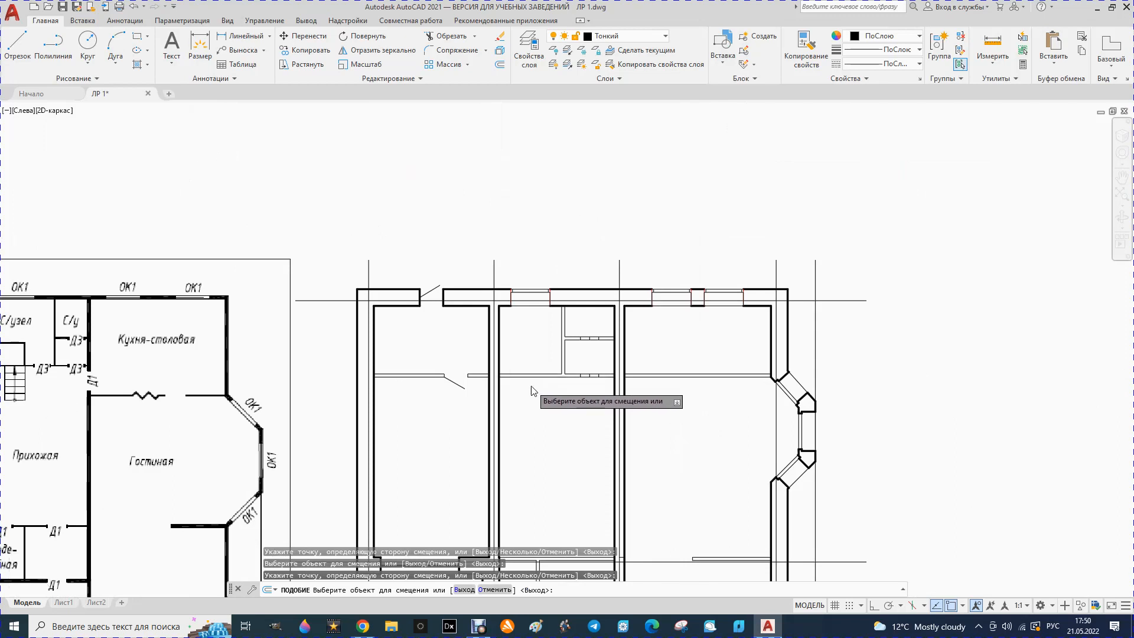
scroll(561, 384, "up", 2)
scroll(603, 372, "down", 2)
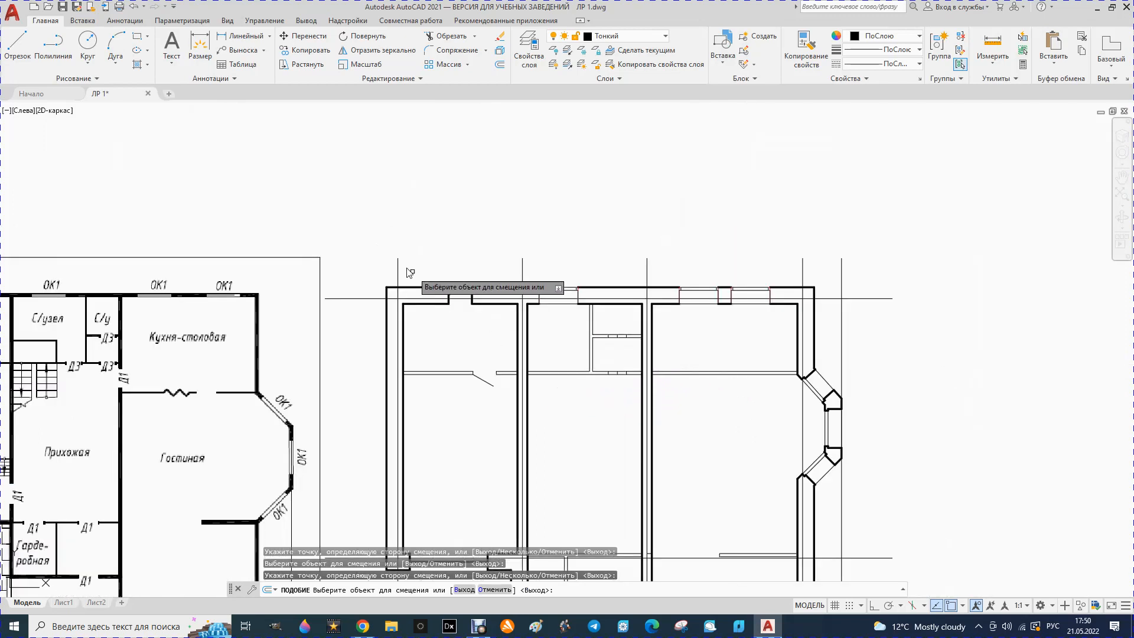
left_click(11, 50)
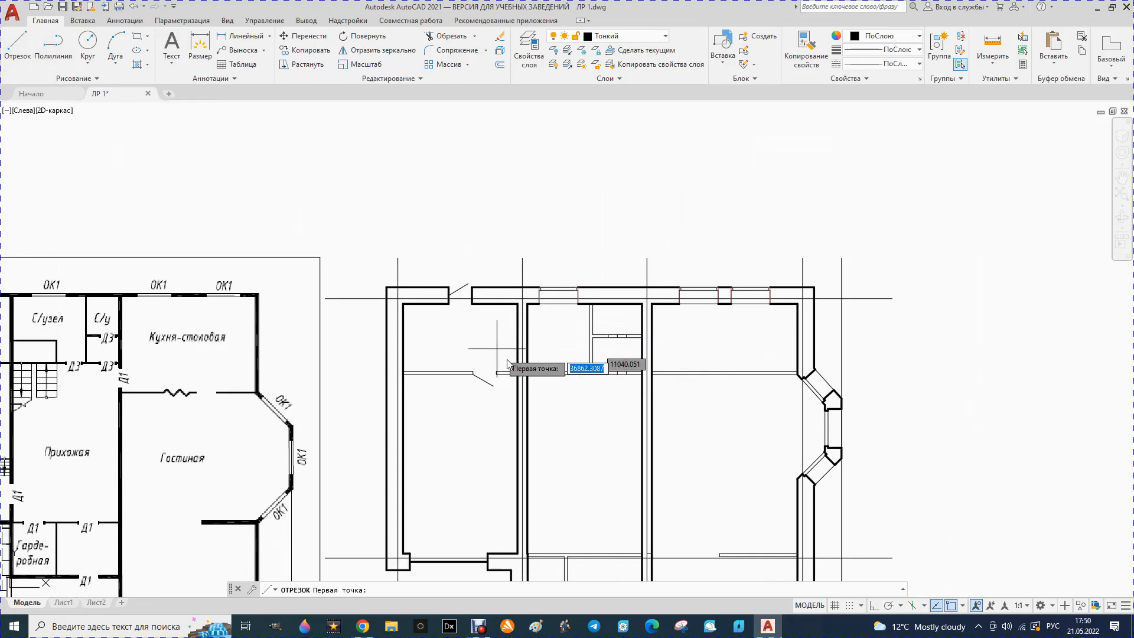
scroll(564, 402, "up", 2)
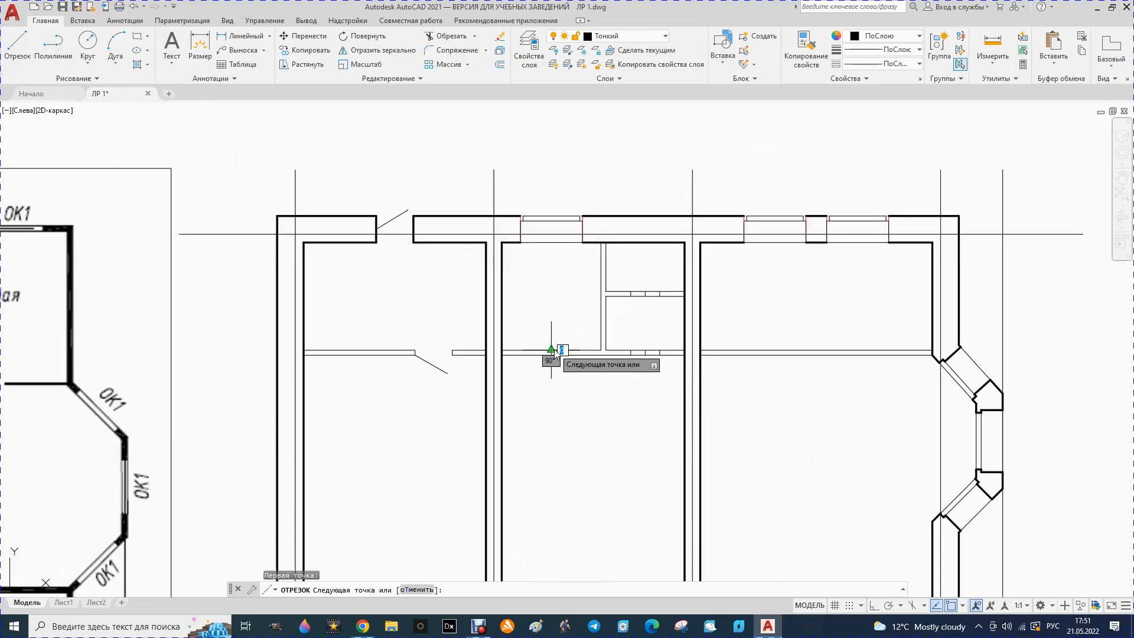
left_click(552, 350)
key("Escape")
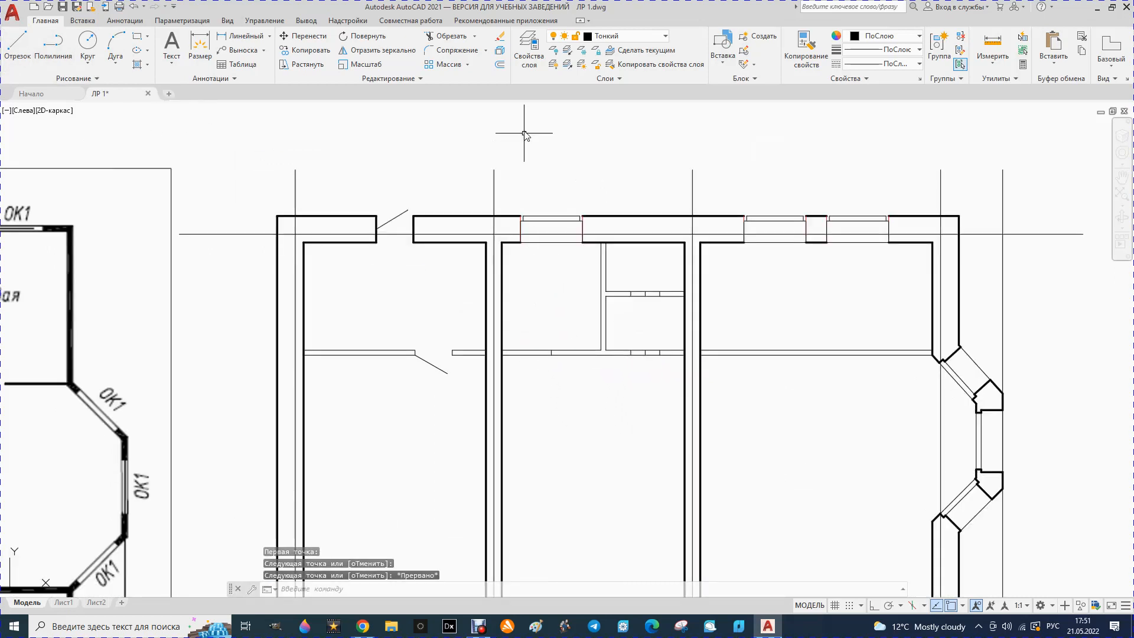
Offset the short line across the larger bathroom's partition by 350 to both sides
left_click(500, 64)
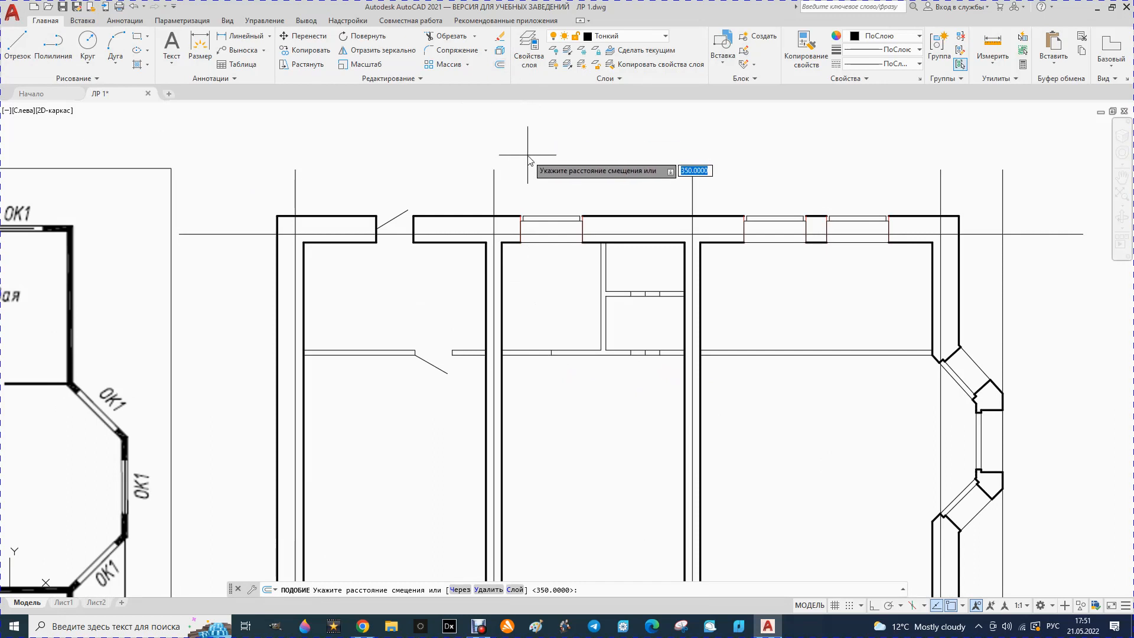
key("Return")
scroll(567, 358, "up", 3)
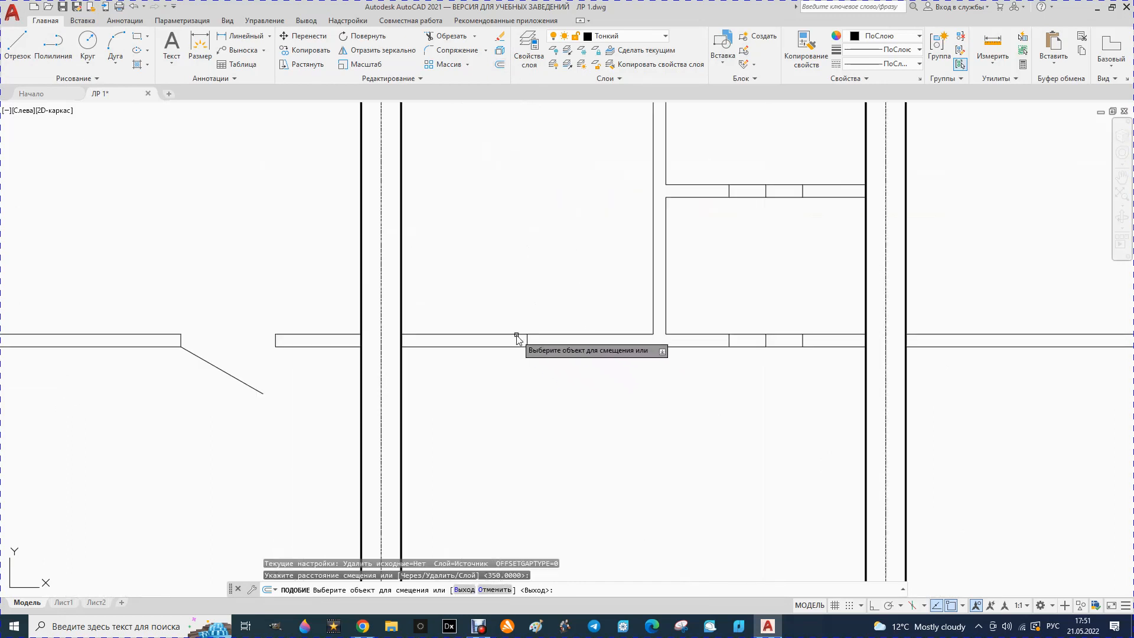
left_click(529, 343)
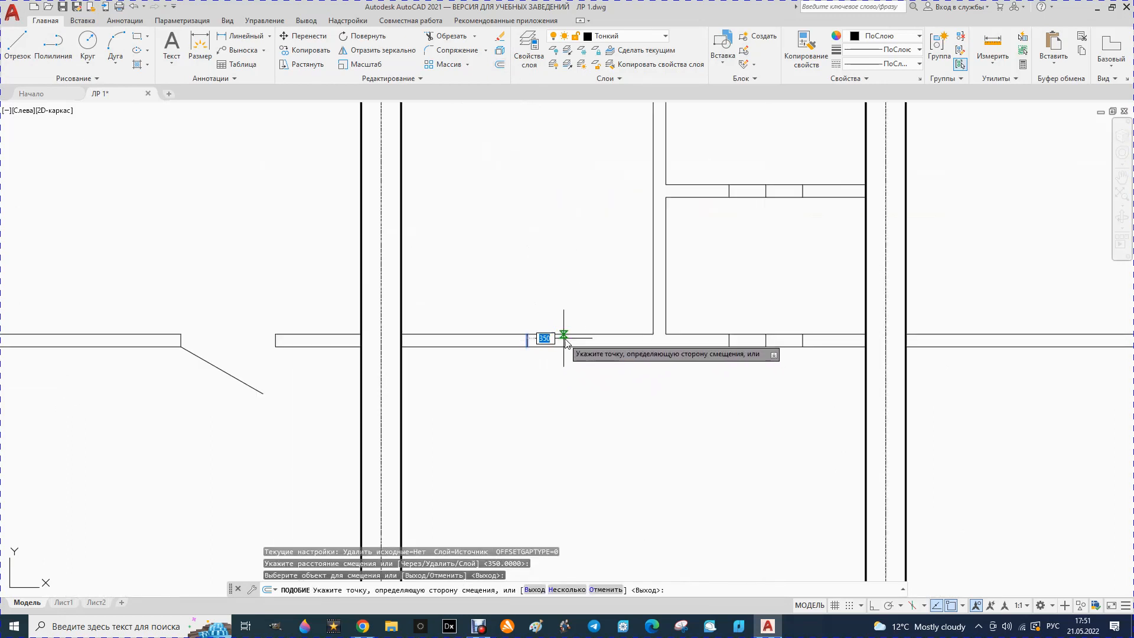
left_click(541, 340)
left_click(528, 344)
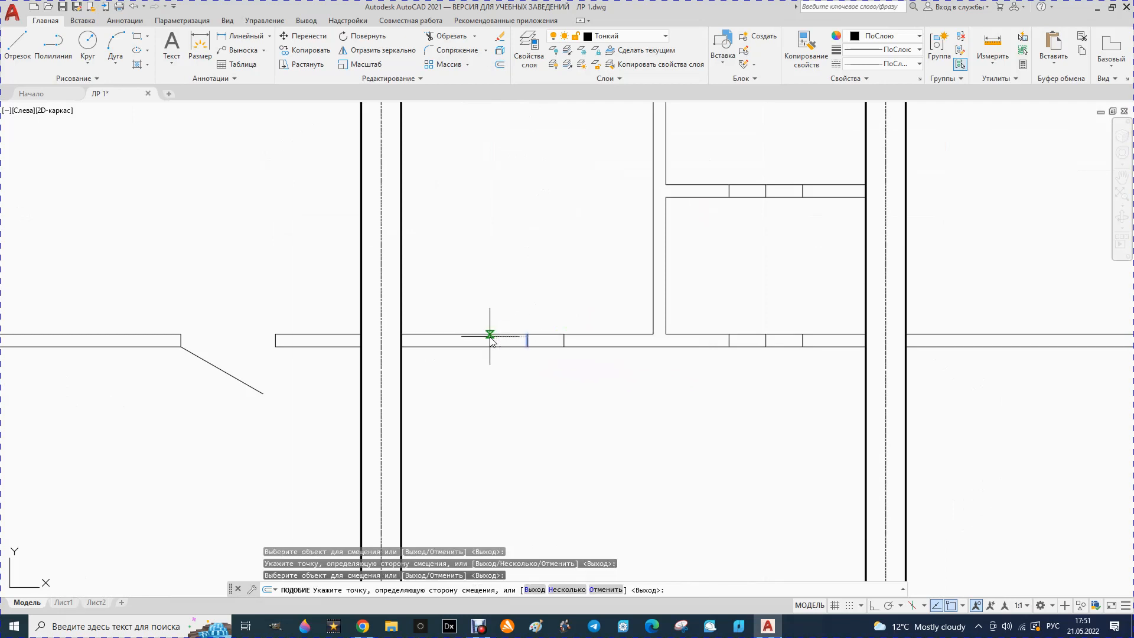
left_click(487, 330)
Trim the larger bathroom's partition lines between the new jambs and remove the centre line to open the doorway
left_click(450, 38)
left_click(515, 356)
left_click(515, 329)
left_click(527, 339)
left_click(535, 346)
left_click(535, 334)
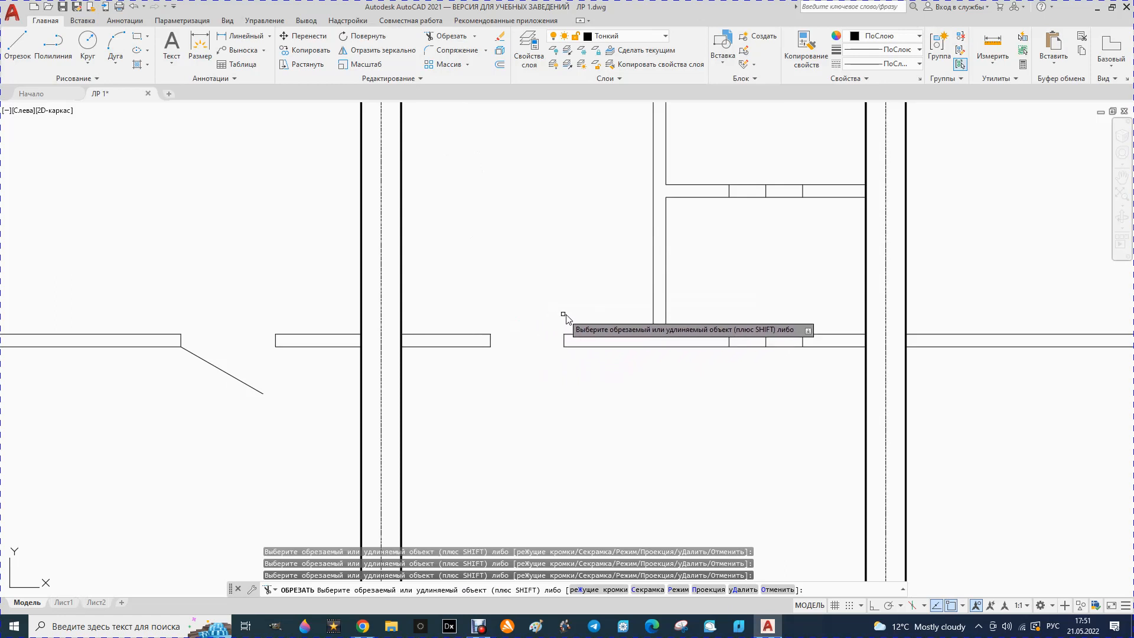
Trim the lower toilet partition between its jambs and remove its centre line to open the doorway to the hall
left_click(749, 354)
left_click(753, 330)
left_click(767, 338)
left_click(768, 354)
left_click(772, 338)
left_click(773, 324)
left_click(773, 340)
Trim the upper toilet partition between its jambs and remove its centre line to open the doorway between the small cells
left_click(746, 175)
left_click(749, 209)
left_click(771, 198)
left_click(770, 187)
left_click(763, 199)
left_click(777, 178)
left_click(774, 187)
Draw a short line across the partition between the kitchen-dining room and the living room, at the partition's midpoint
scroll(740, 205, "down", 2)
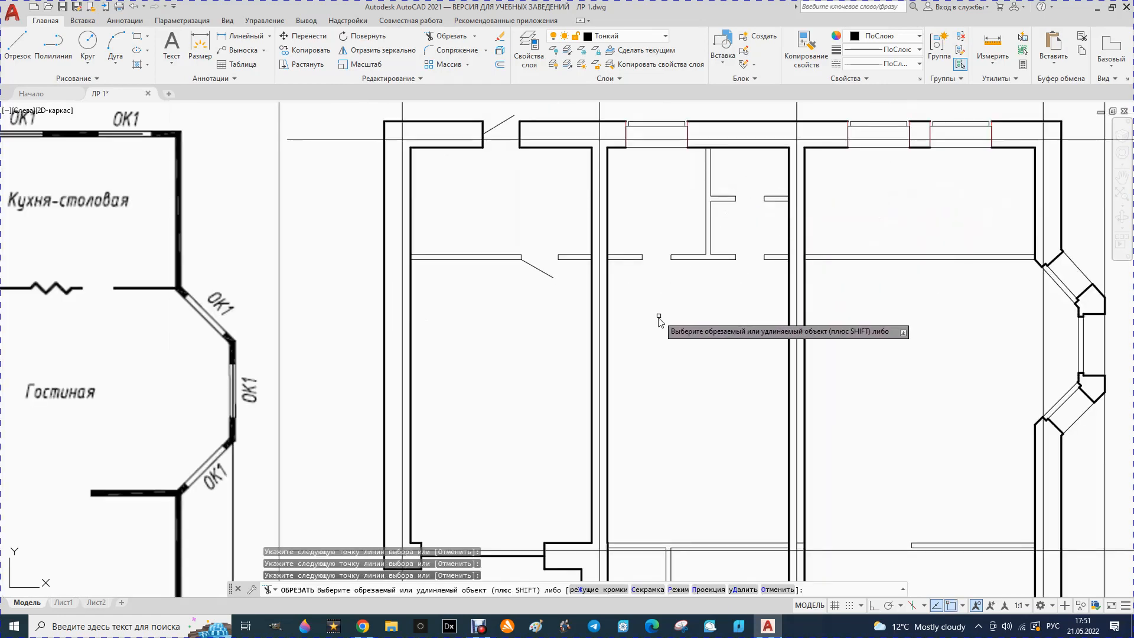
scroll(660, 303, "down", 2)
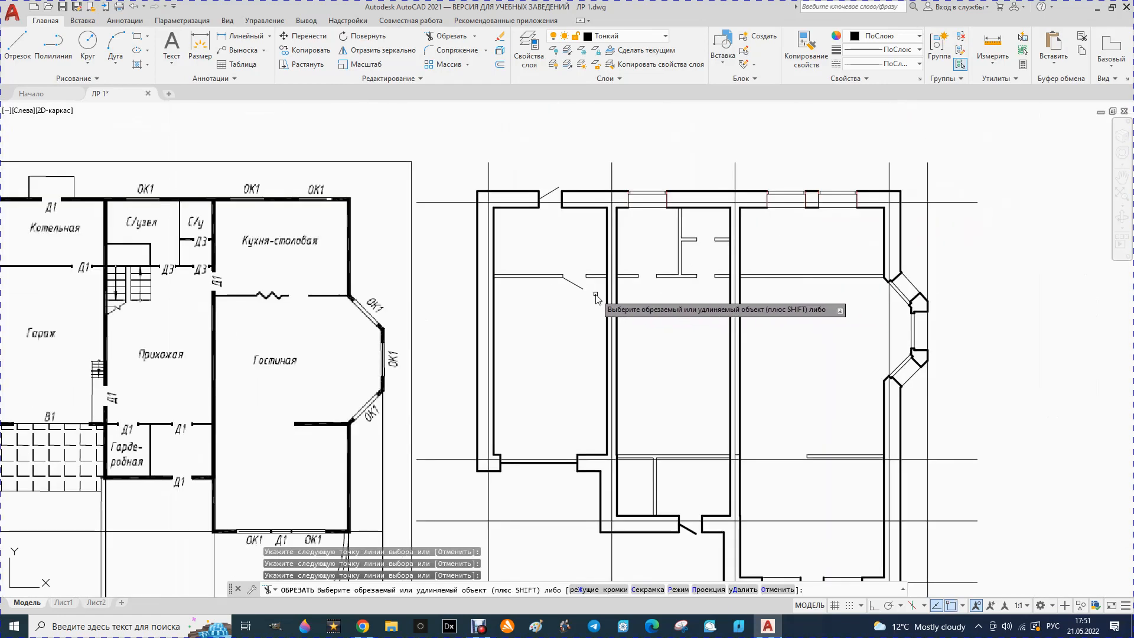
scroll(607, 298, "down", 2)
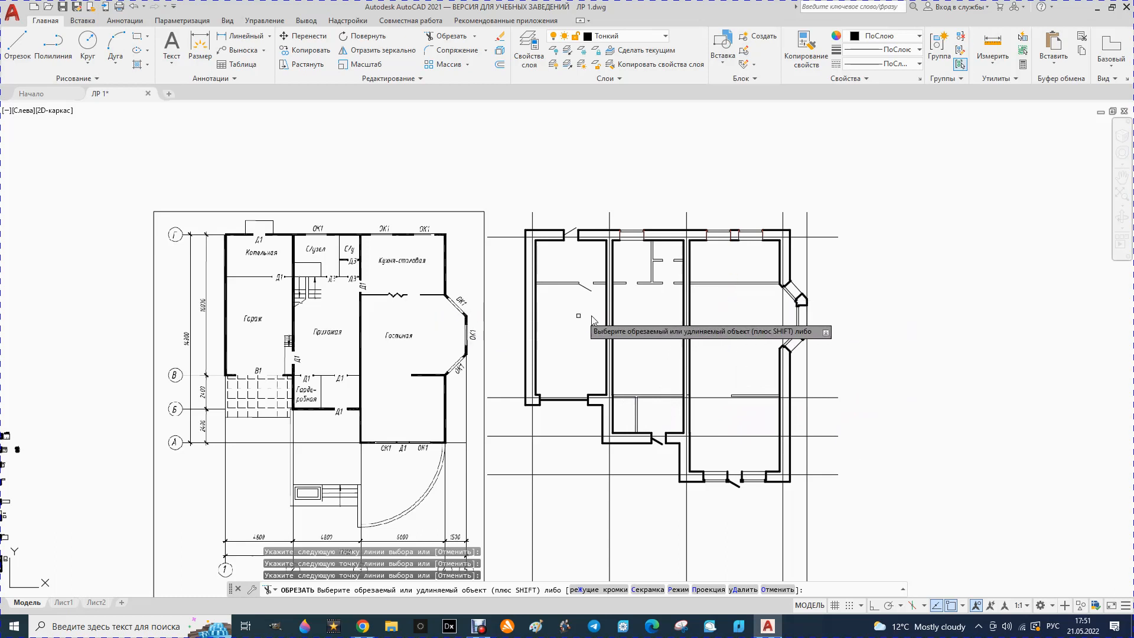
left_click(18, 43)
scroll(708, 287, "up", 4)
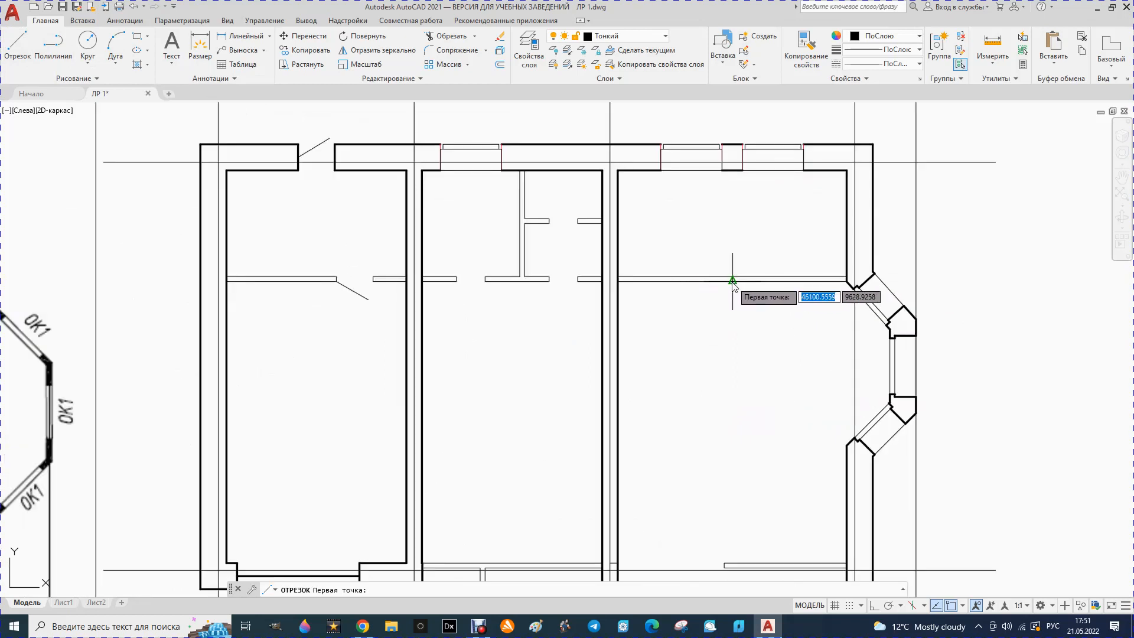
left_click(734, 275)
key("Escape")
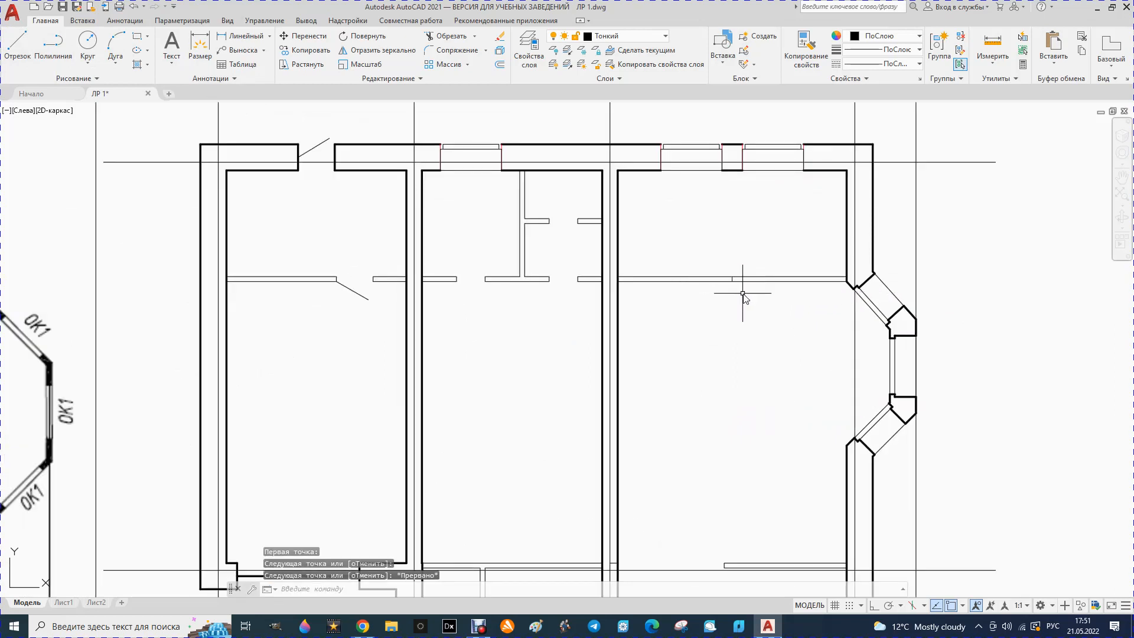
Offset the centre line in the partition between the kitchen-dining room and the living room by 1000 to both sides
scroll(751, 278, "up", 4)
scroll(745, 278, "down", 2)
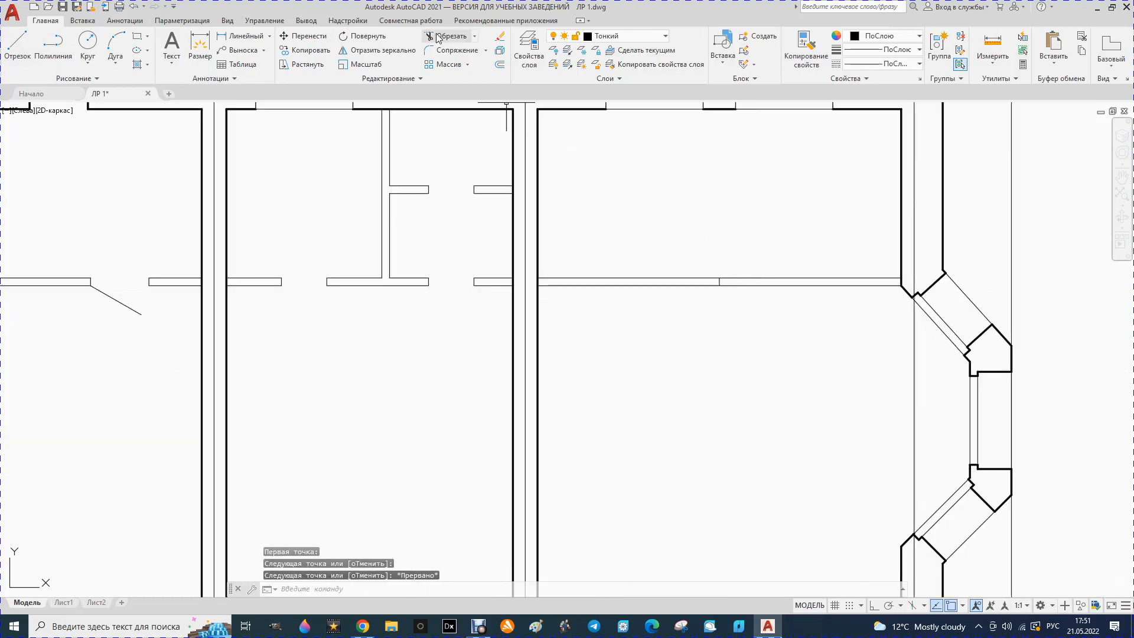
left_click(499, 65)
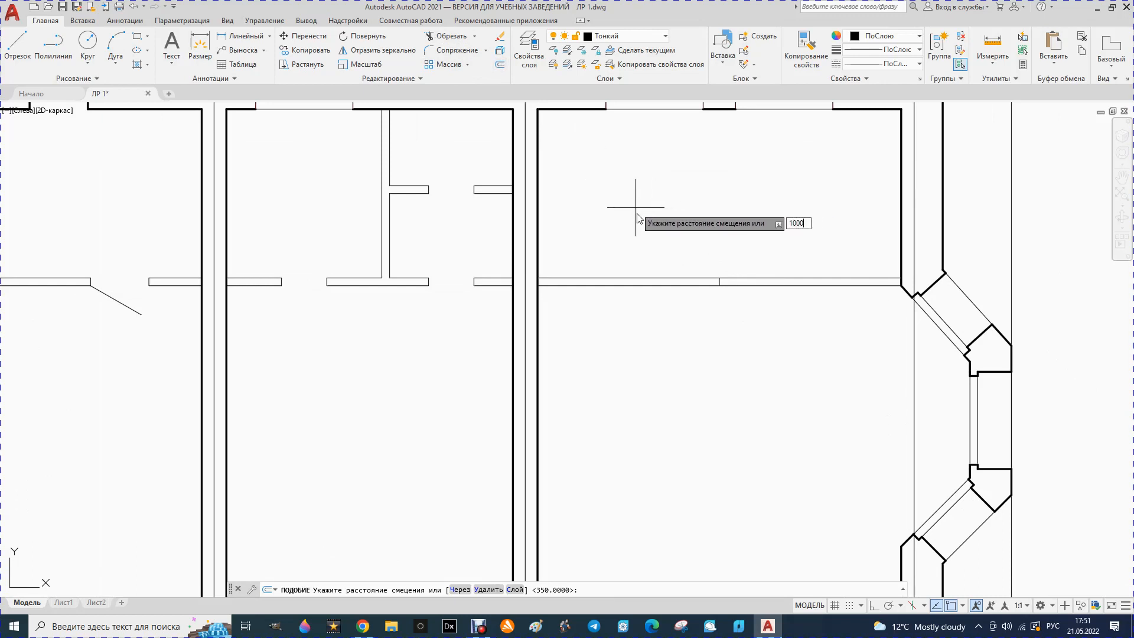
type("1000")
key("Return")
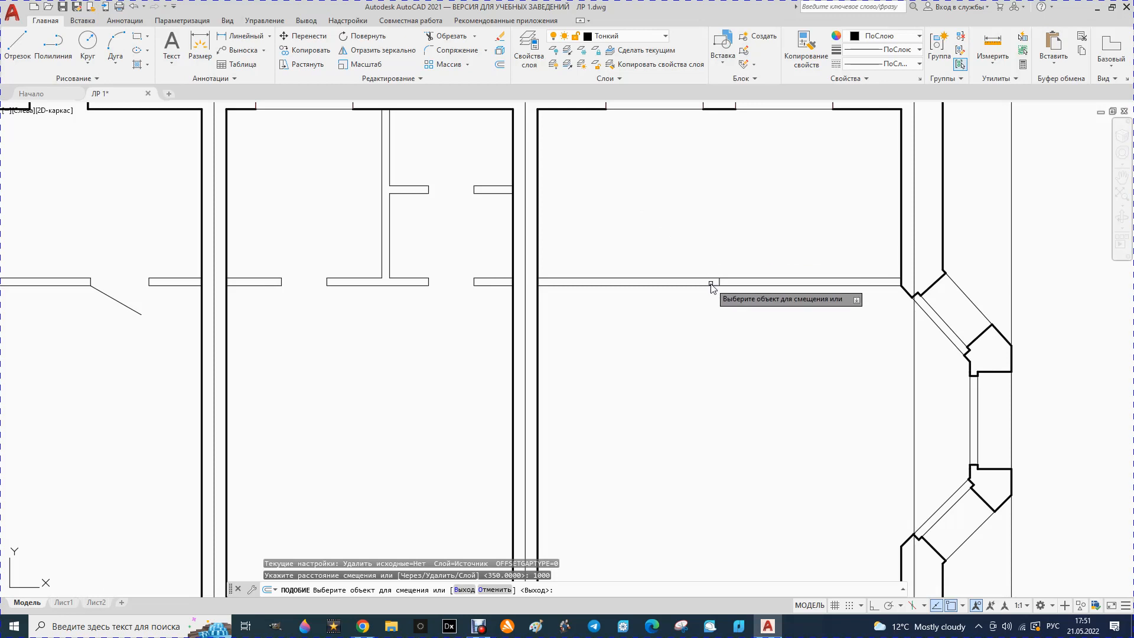
left_click(719, 281)
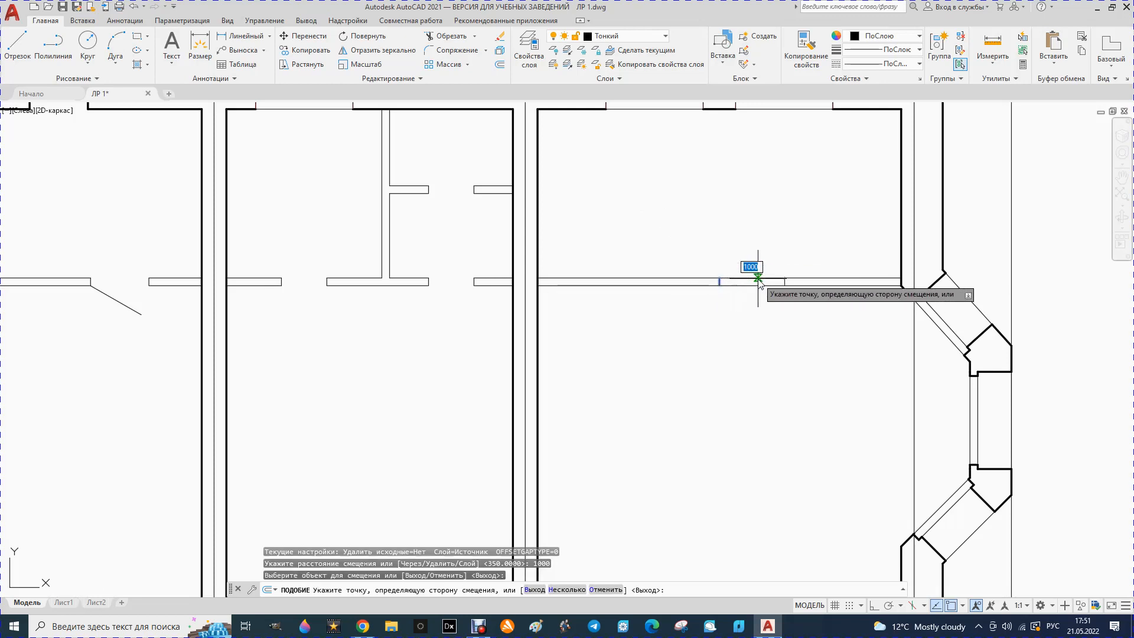
left_click(751, 282)
left_click(720, 283)
left_click(684, 288)
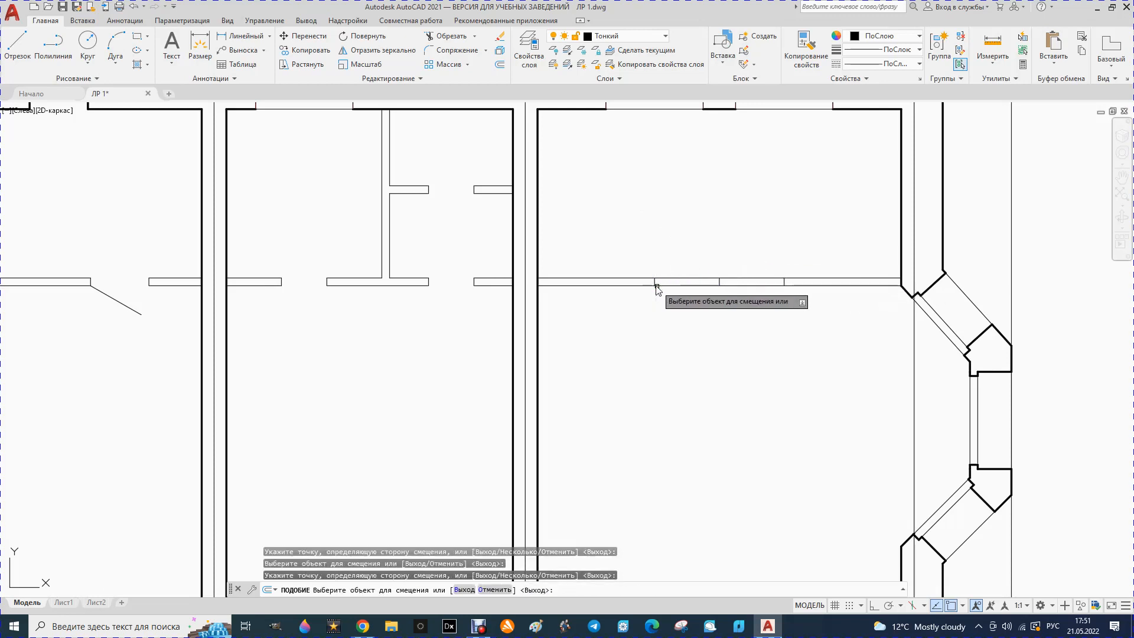
Trim the kitchen-dining partition between its new jambs and remove the centre line to open the passage to the living room
left_click(447, 36)
mouse_move(676, 293)
left_mouse_down()
mouse_move(683, 276)
mouse_move(662, 238)
left_mouse_up()
left_click(719, 282)
mouse_move(720, 289)
left_mouse_down()
mouse_move(739, 277)
mouse_move(731, 285)
left_mouse_up()
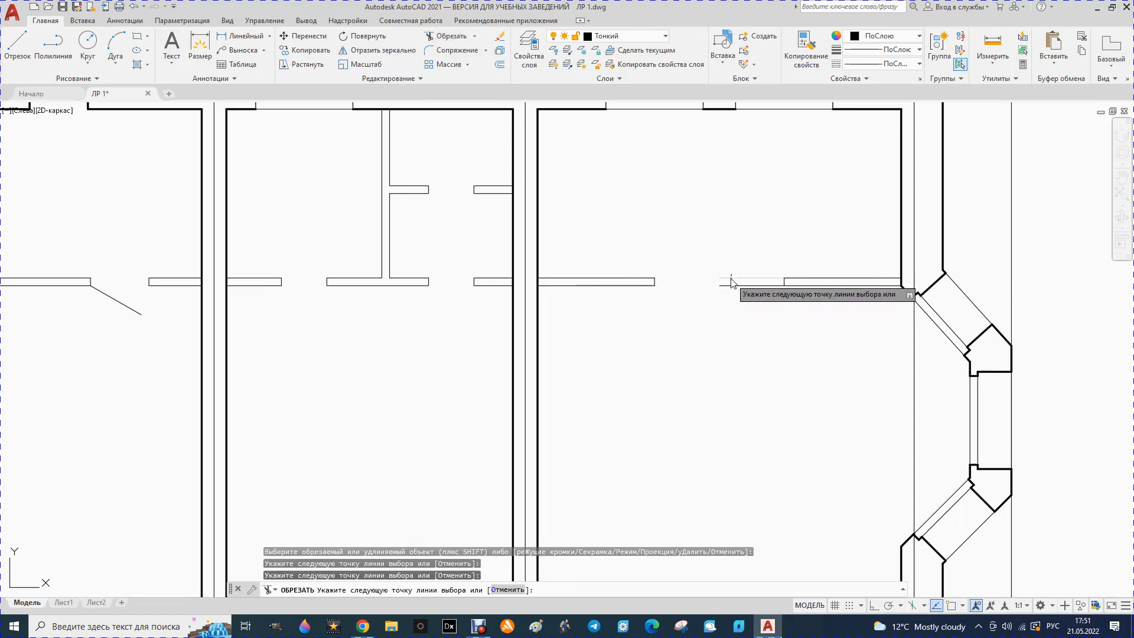
key("Return")
Draw a short line across the partition between the hall and the wardrobe, at the midpoint of the wardrobe section
scroll(738, 271, "down", 4)
scroll(736, 278, "down", 2)
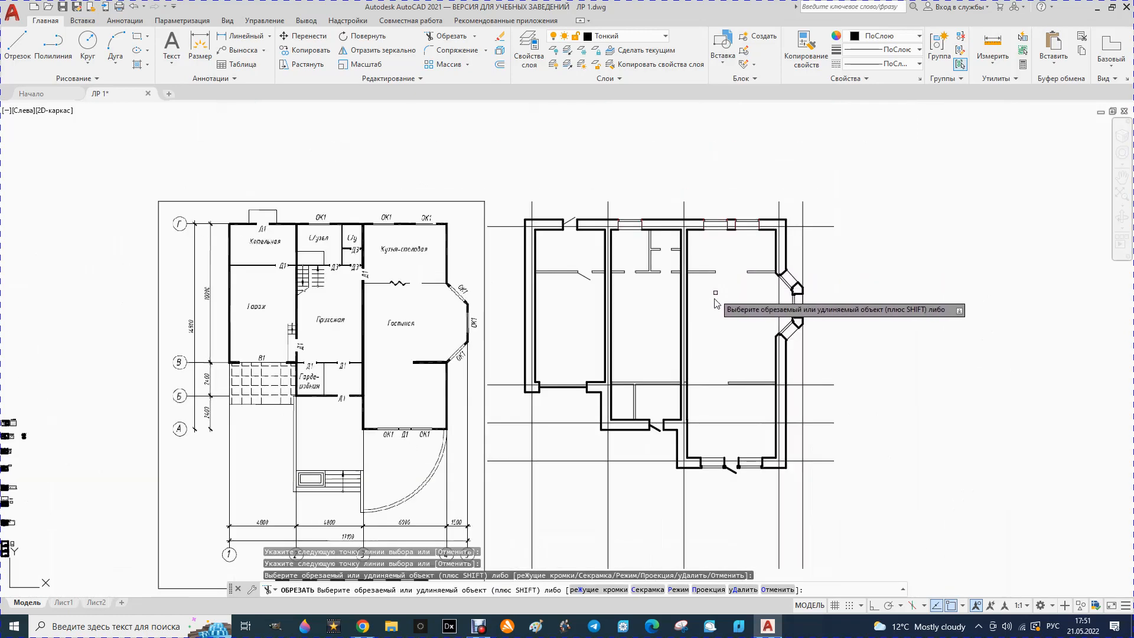
scroll(678, 431, "up", 2)
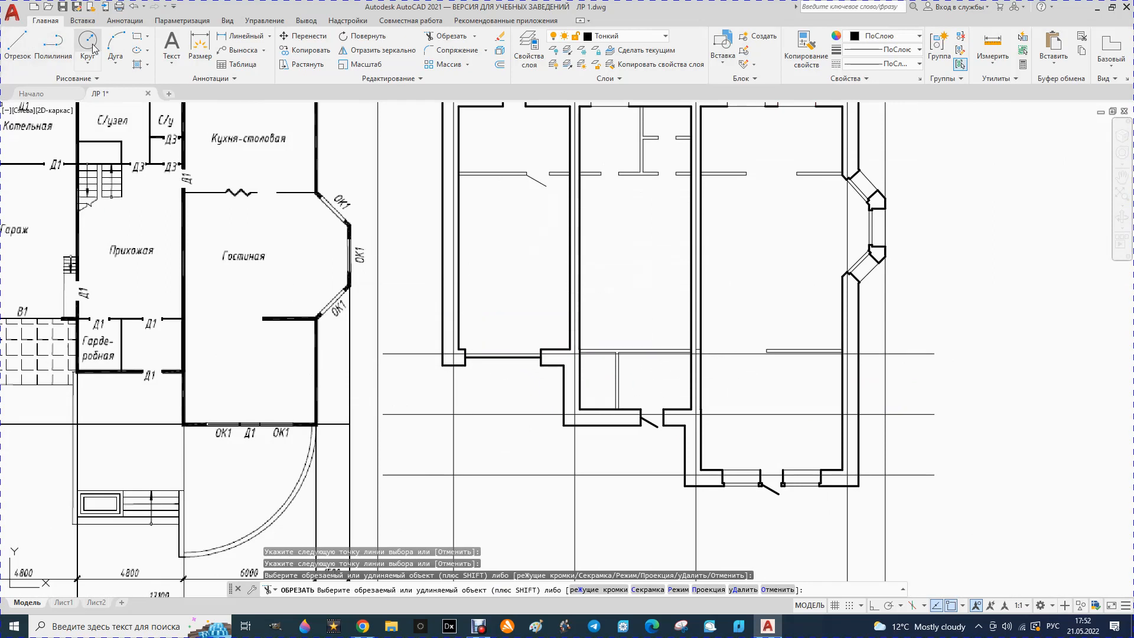
left_click(18, 41)
left_click(599, 351)
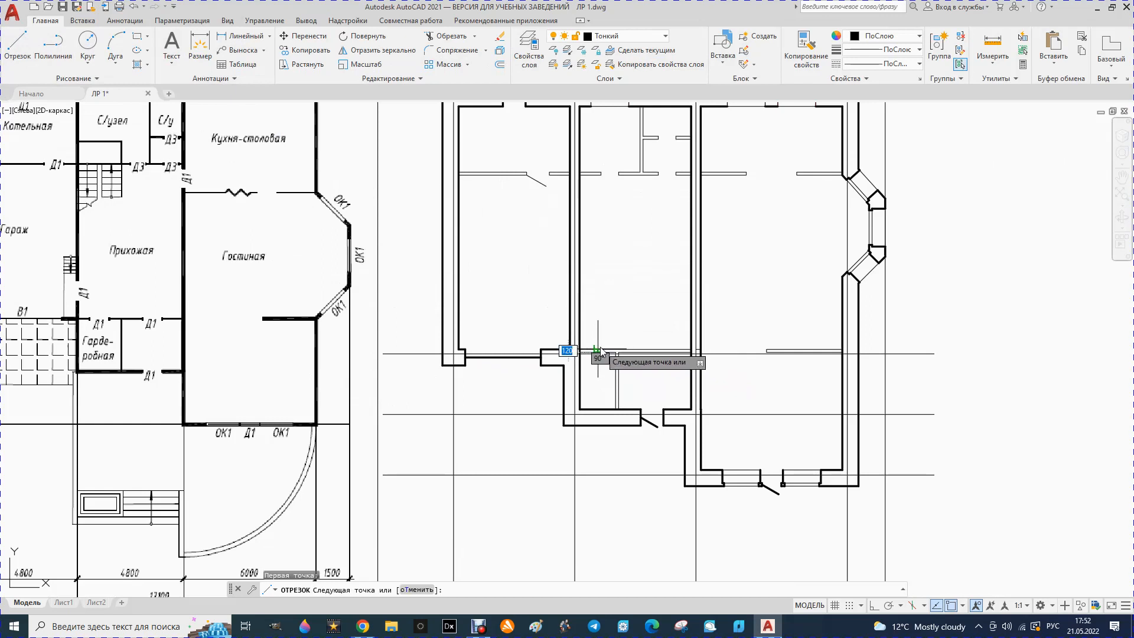
scroll(600, 351, "up", 6)
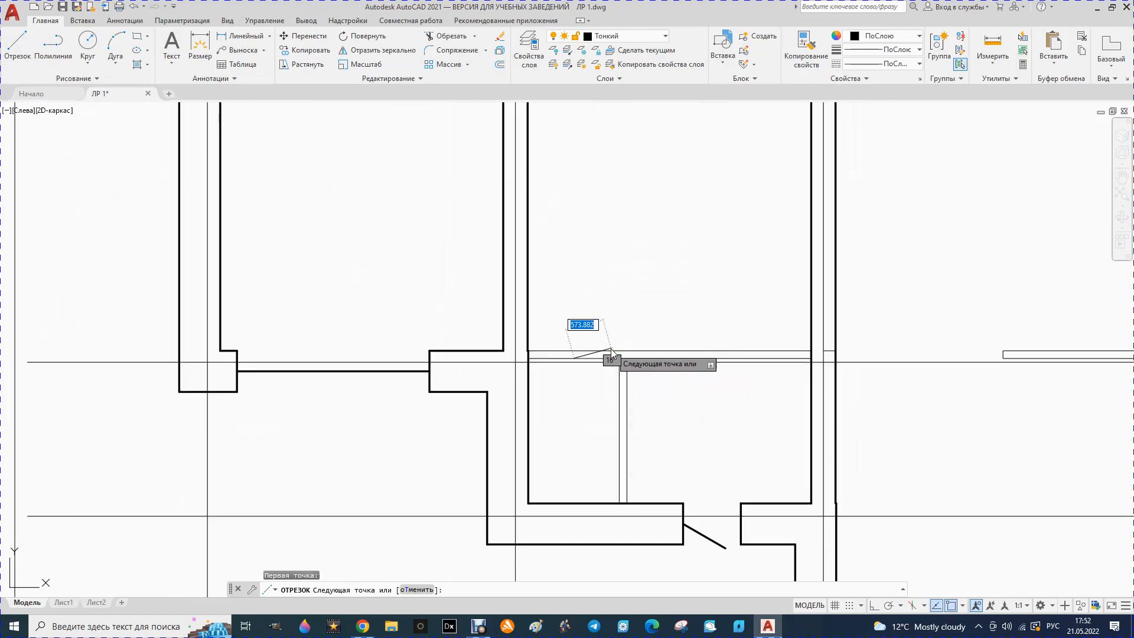
left_click(549, 352)
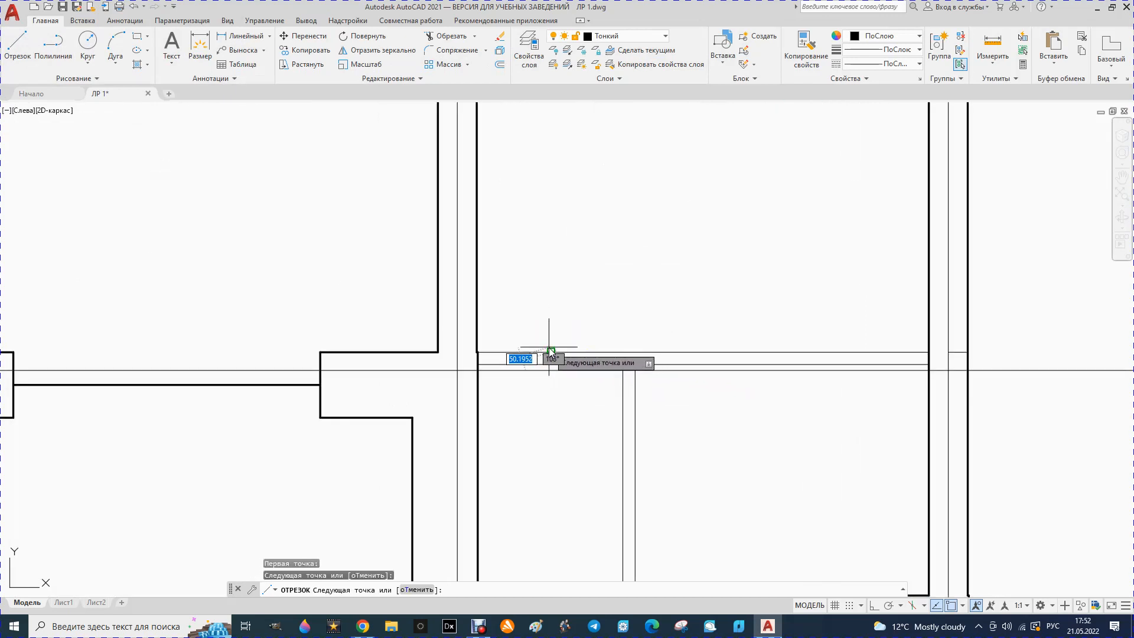
key("Escape")
Draw a short line across the hall's lower partition at the midpoint of the section above the entrance vestibule
left_click(22, 45)
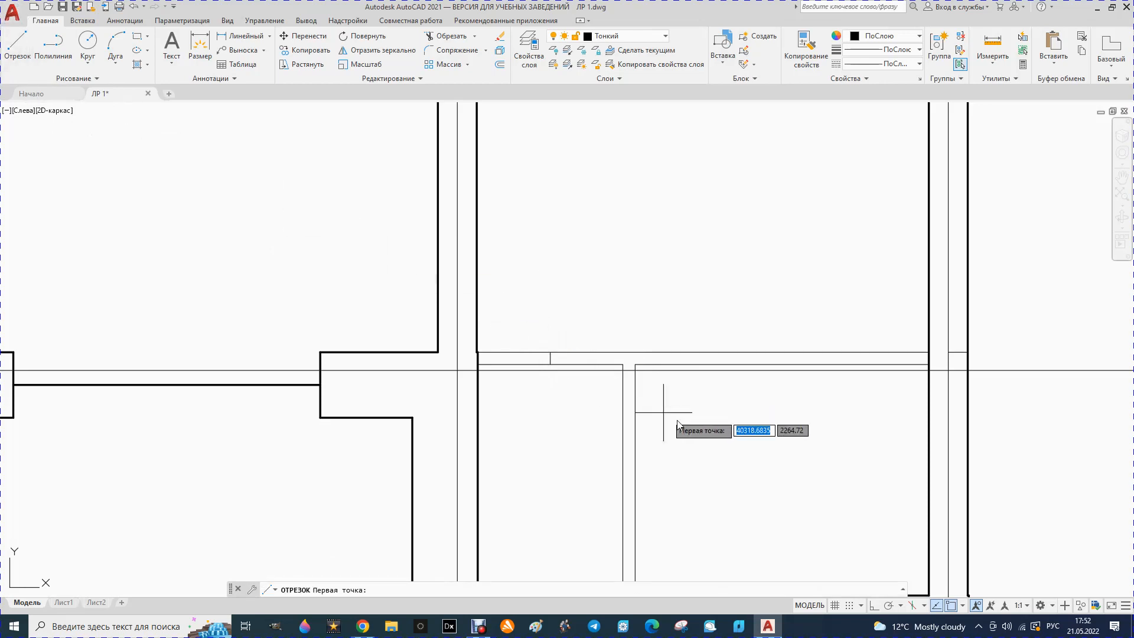
left_click(782, 364)
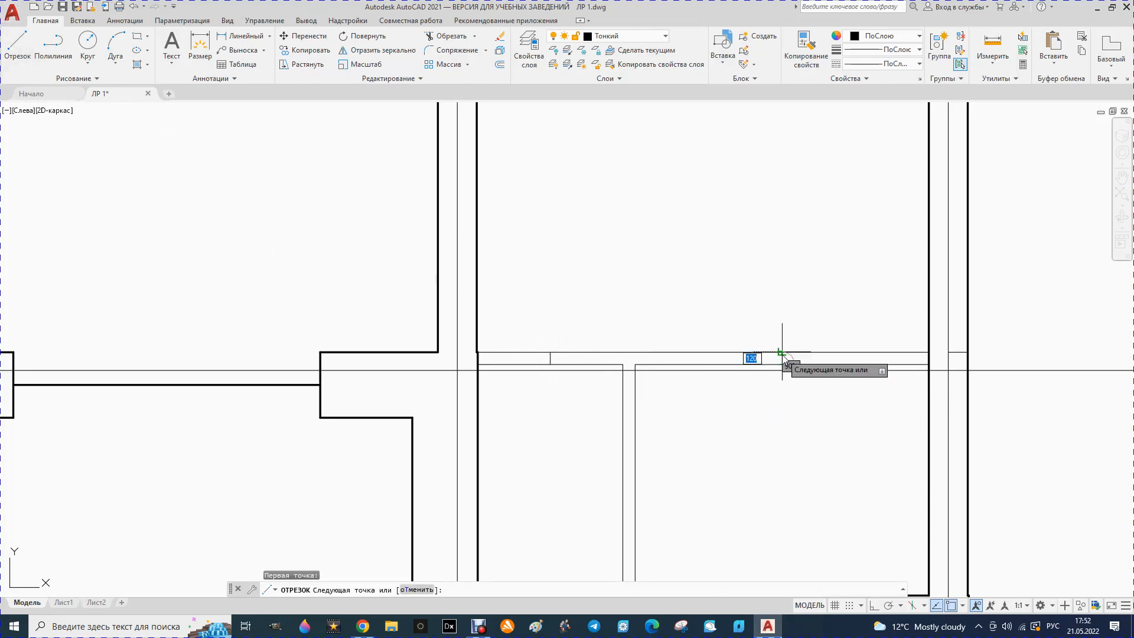
key("Escape")
Offset the vestibule section's centre line by 450 to both sides to mark the doorway jambs
scroll(739, 330, "down", 3)
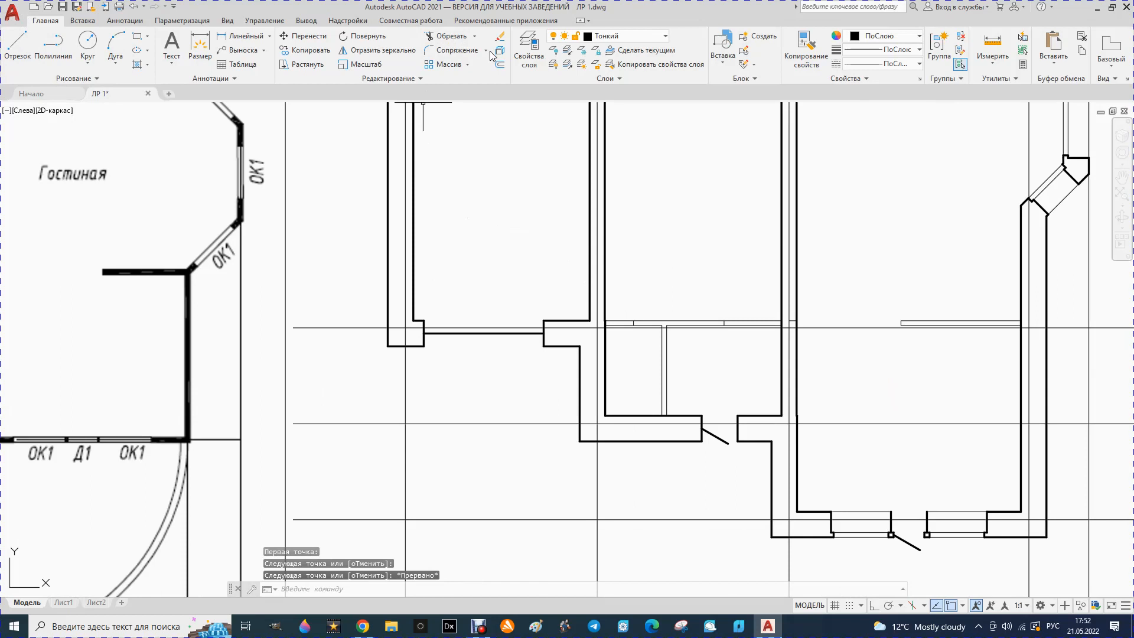
left_click(499, 65)
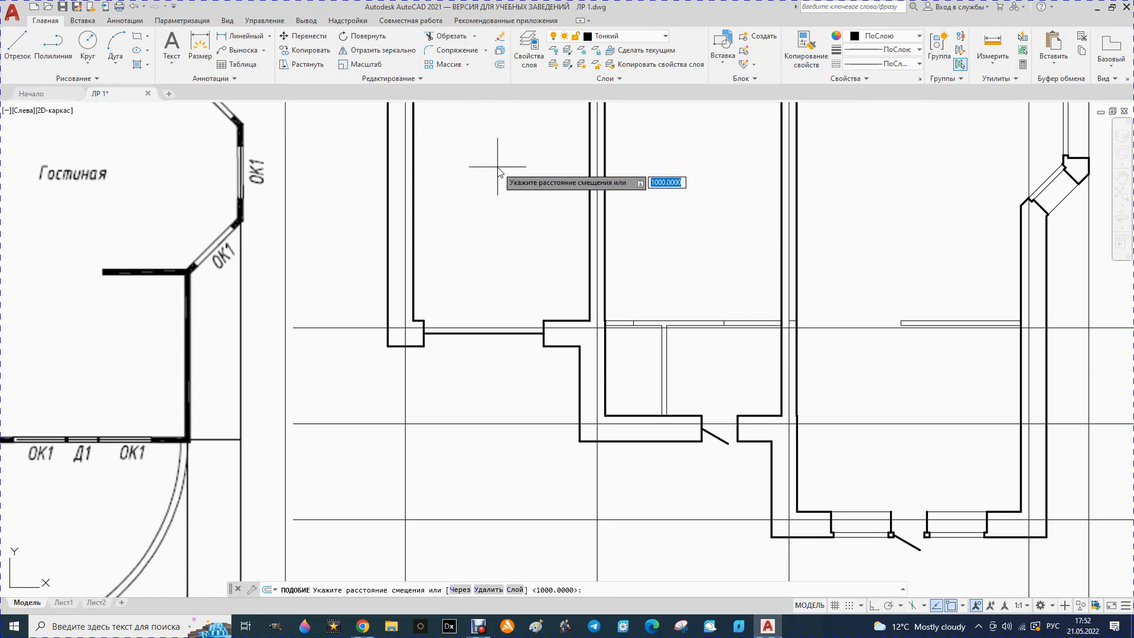
type("450")
key("Return")
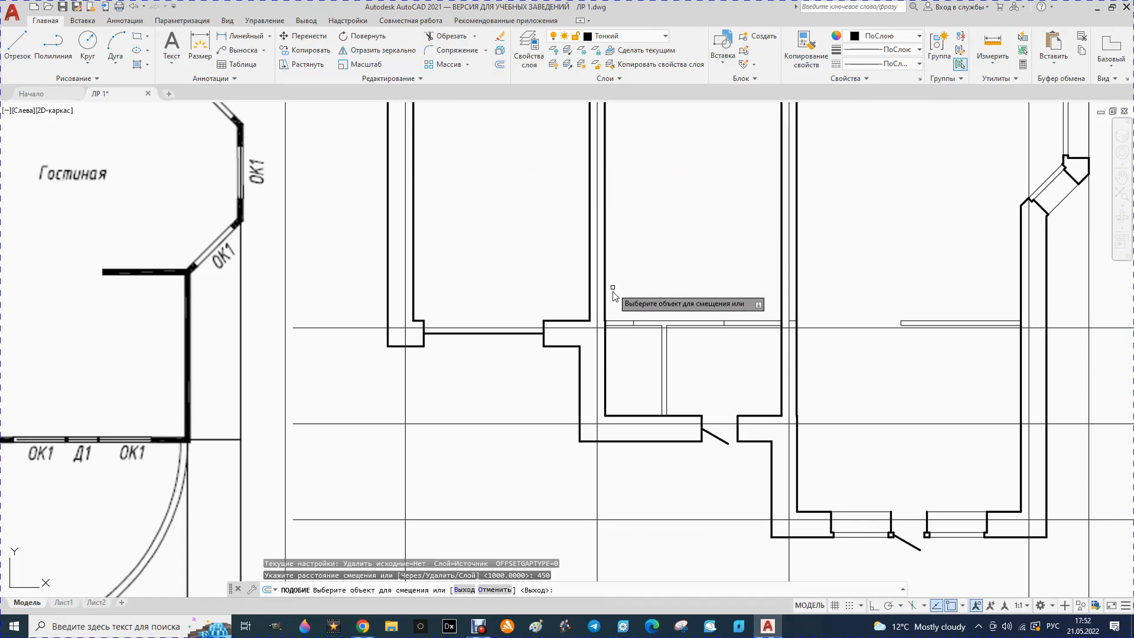
scroll(721, 331, "up", 4)
left_click(720, 304)
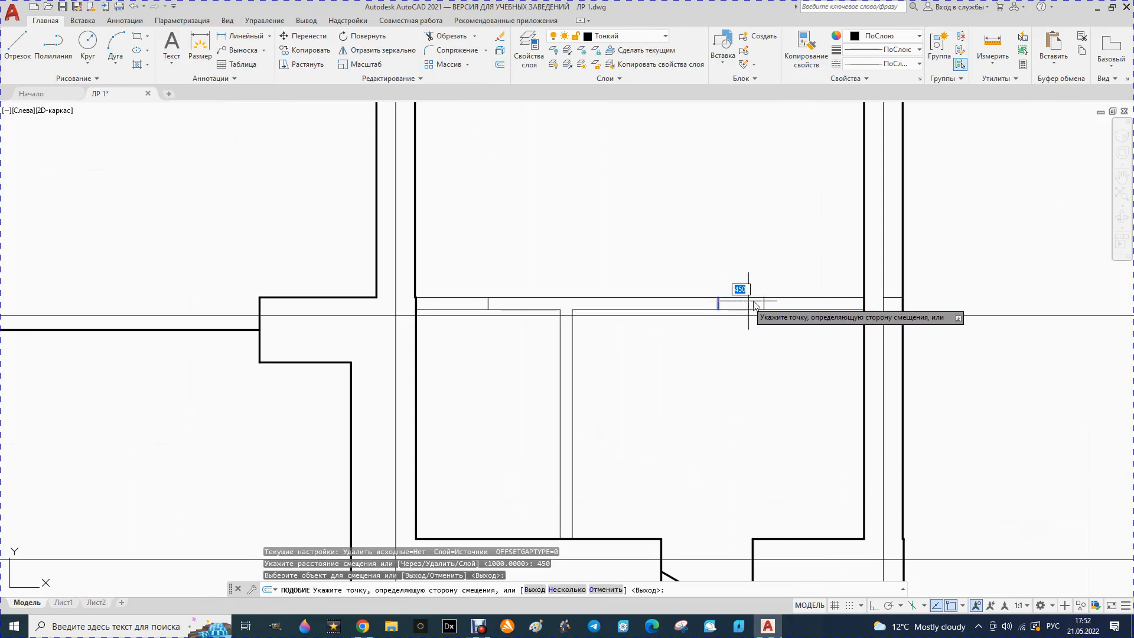
left_click(757, 303)
left_click(718, 304)
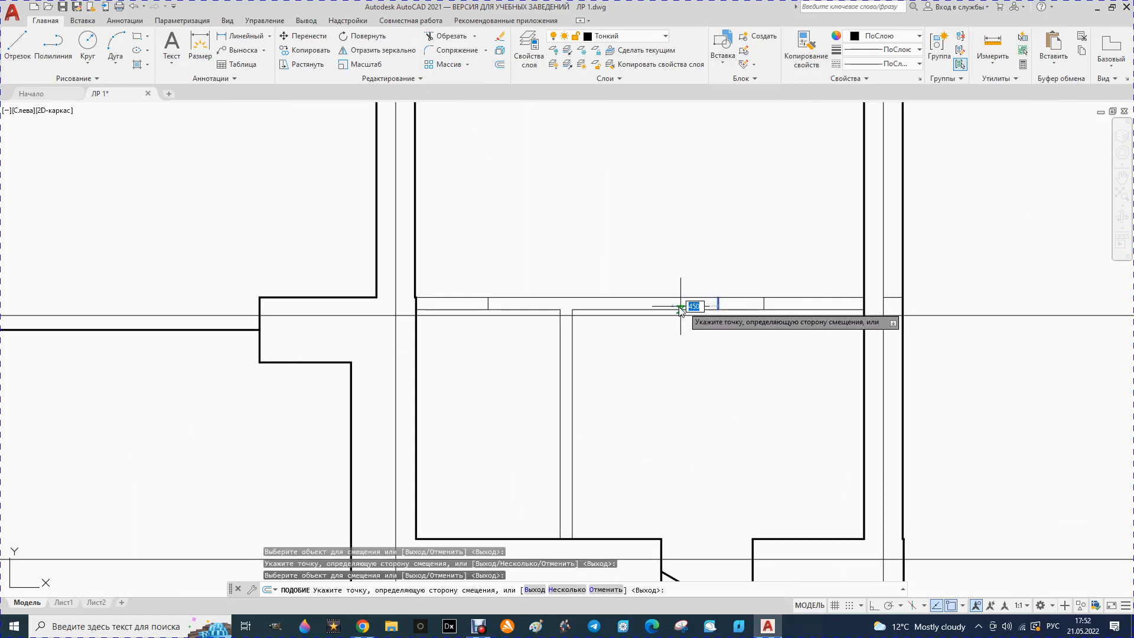
left_click(656, 306)
Offset the wardrobe section's centre line by the same 450 to both sides
left_click(489, 304)
left_click(519, 304)
left_click(487, 304)
left_click(463, 306)
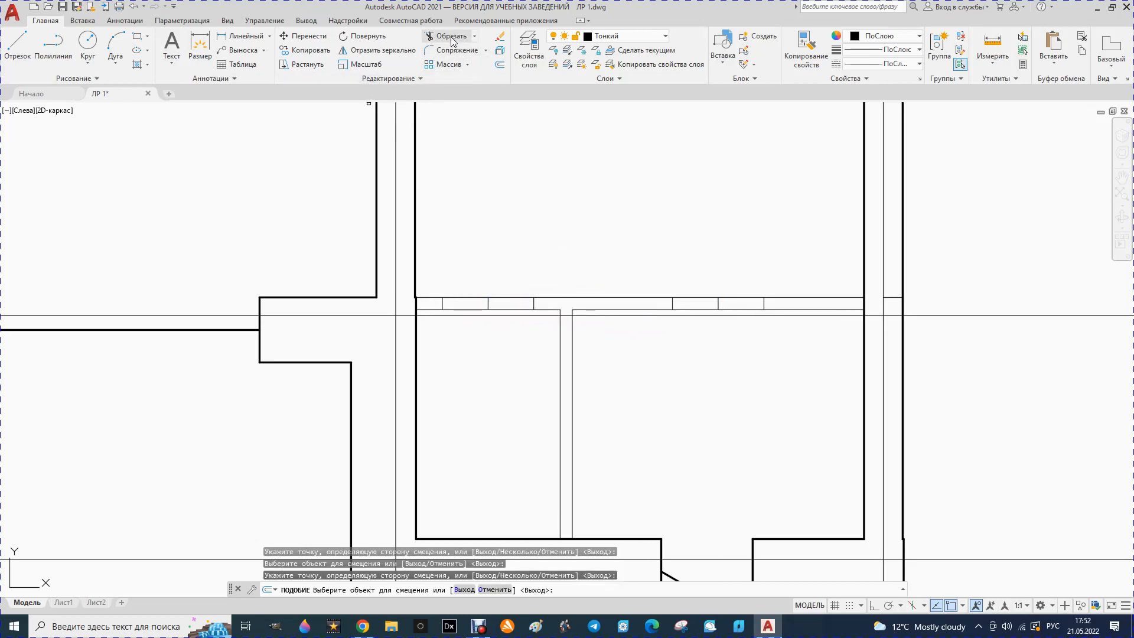
Trim the wardrobe partition between its jambs and remove its centre line to open the doorway to the hall
left_click(452, 36)
left_click(469, 304)
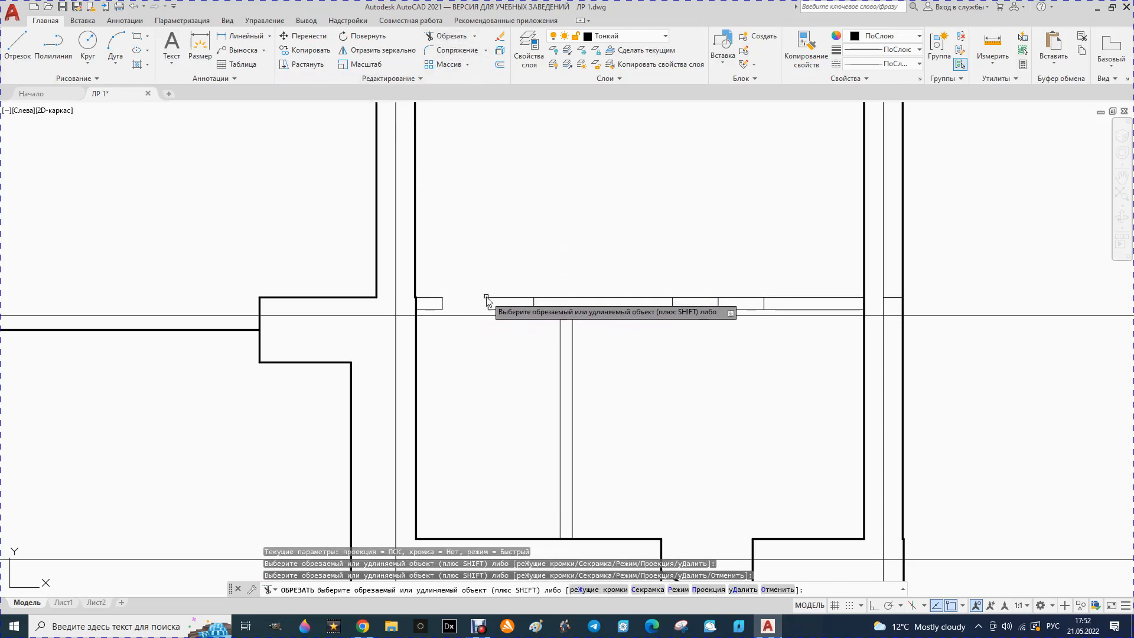
left_click(493, 299)
left_click(498, 308)
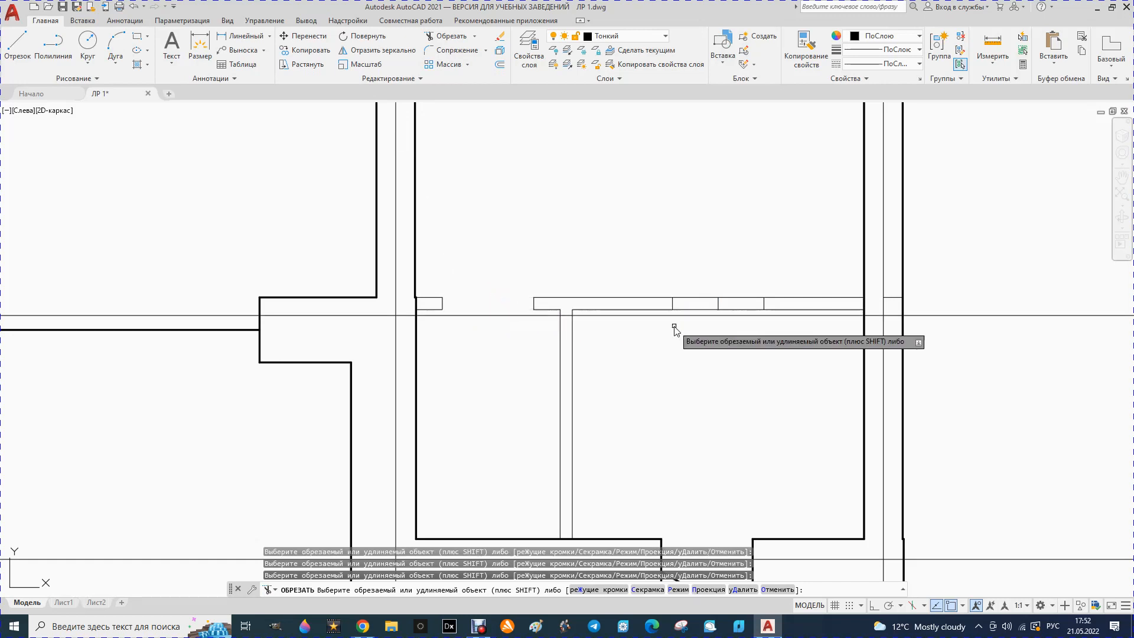
Trim the vestibule partition between its jambs and remove its centre line to open the doorway to the hall
left_click(684, 310)
left_click(688, 298)
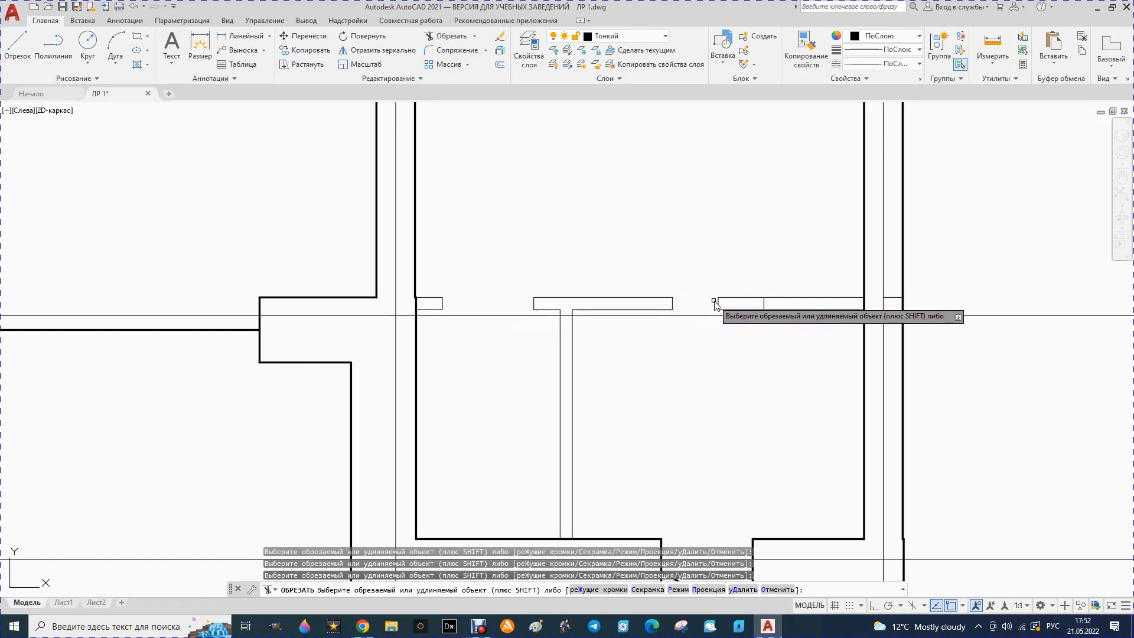
left_click(729, 298)
left_click(736, 309)
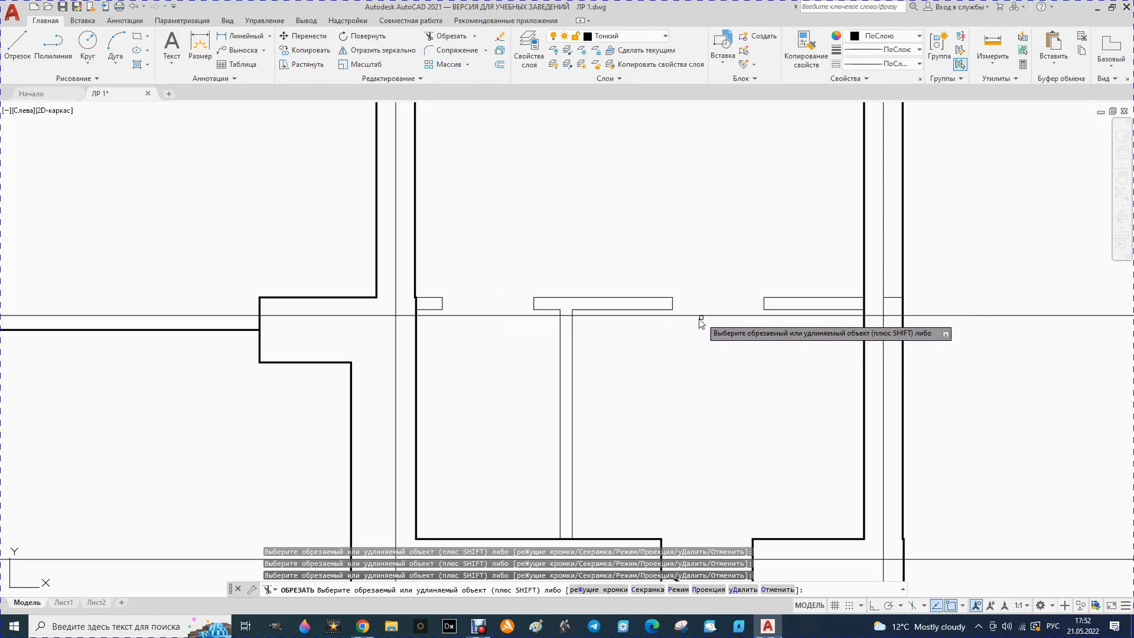
scroll(714, 319, "down", 5)
key("Escape")
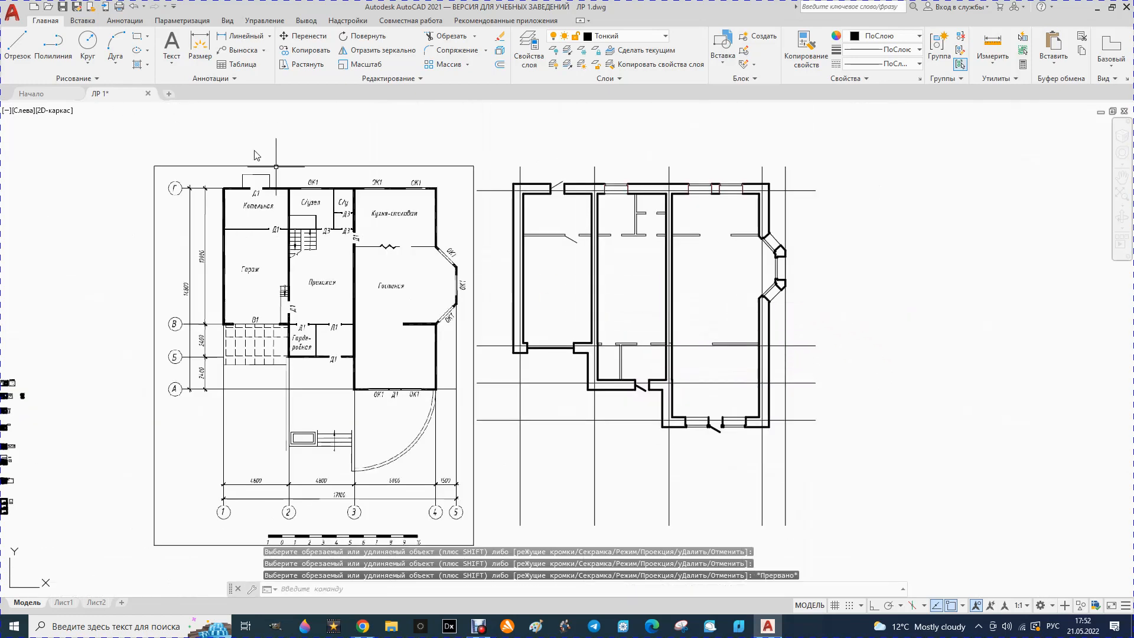
Draw a 700 long door leaf from the larger bathroom doorway's left jamb, sloping 30° down into the hall
left_click(16, 41)
scroll(633, 225, "up", 4)
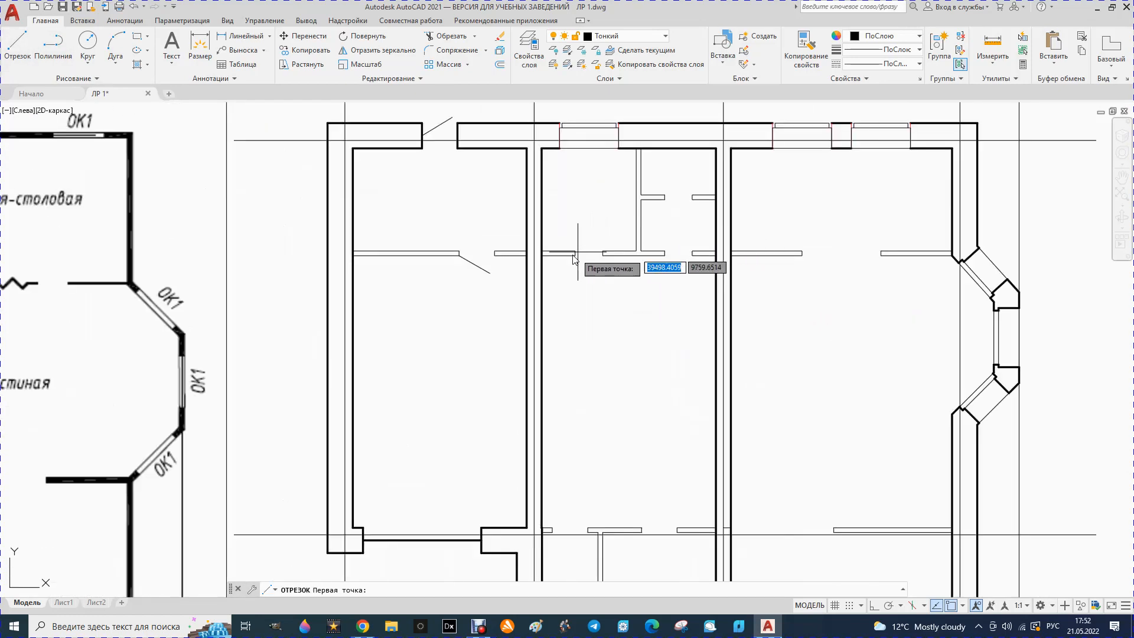
left_click(574, 260)
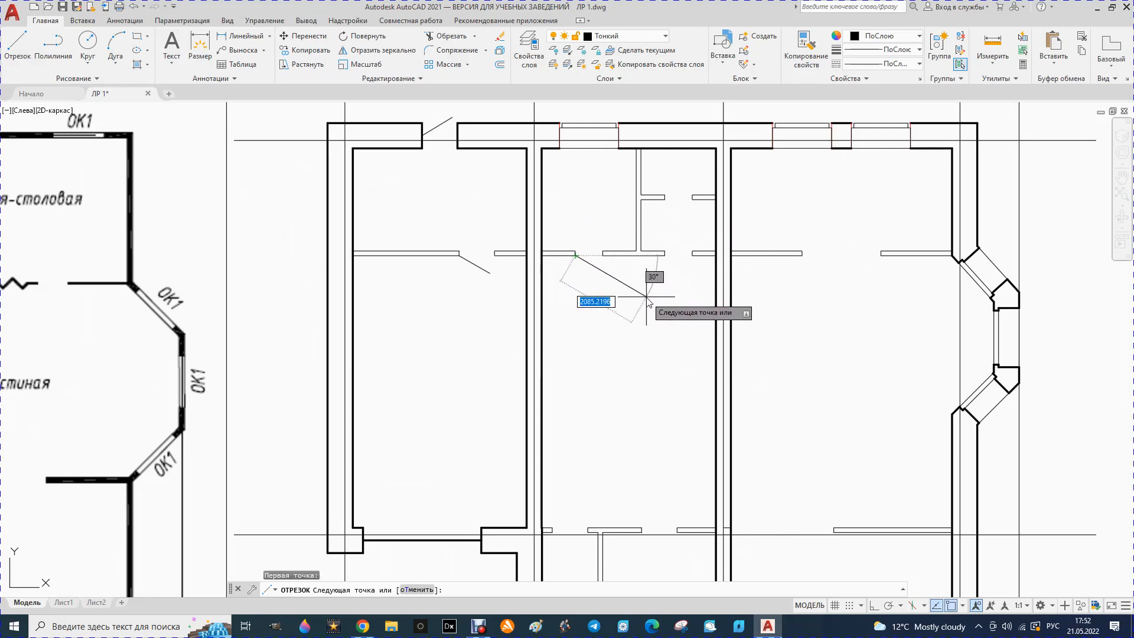
key("Return")
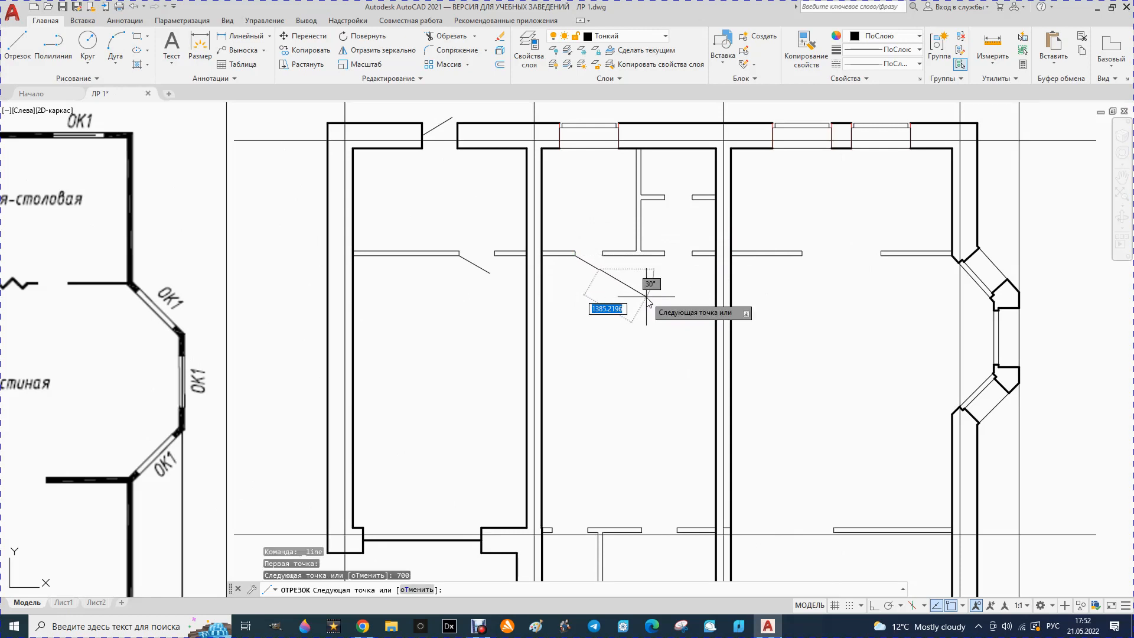
key("Escape")
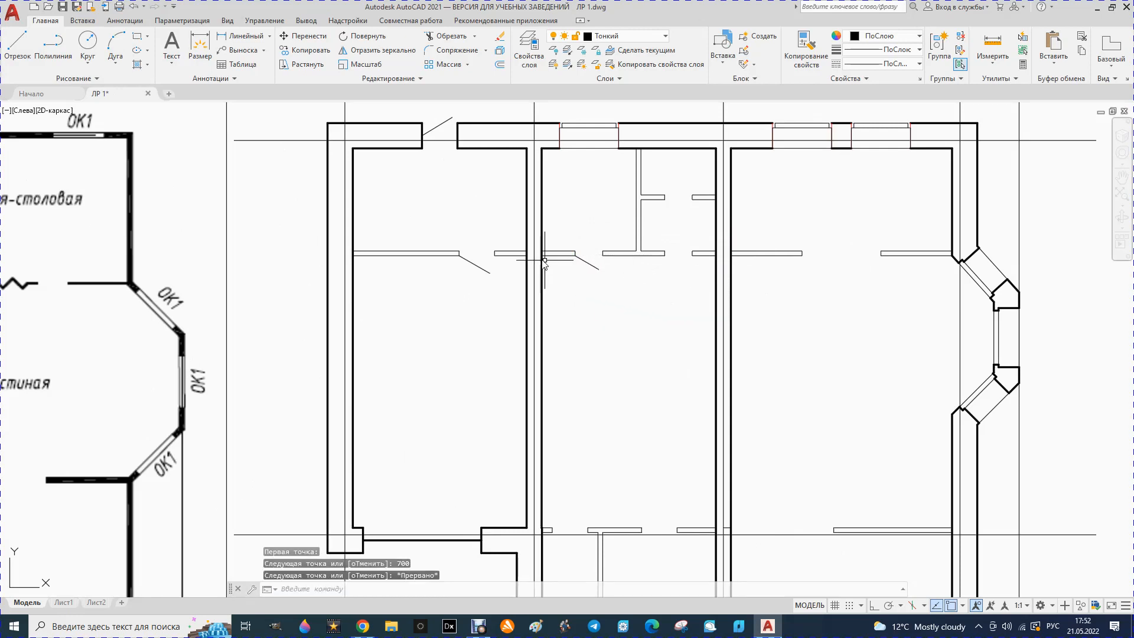
left_click(18, 50)
key("Escape")
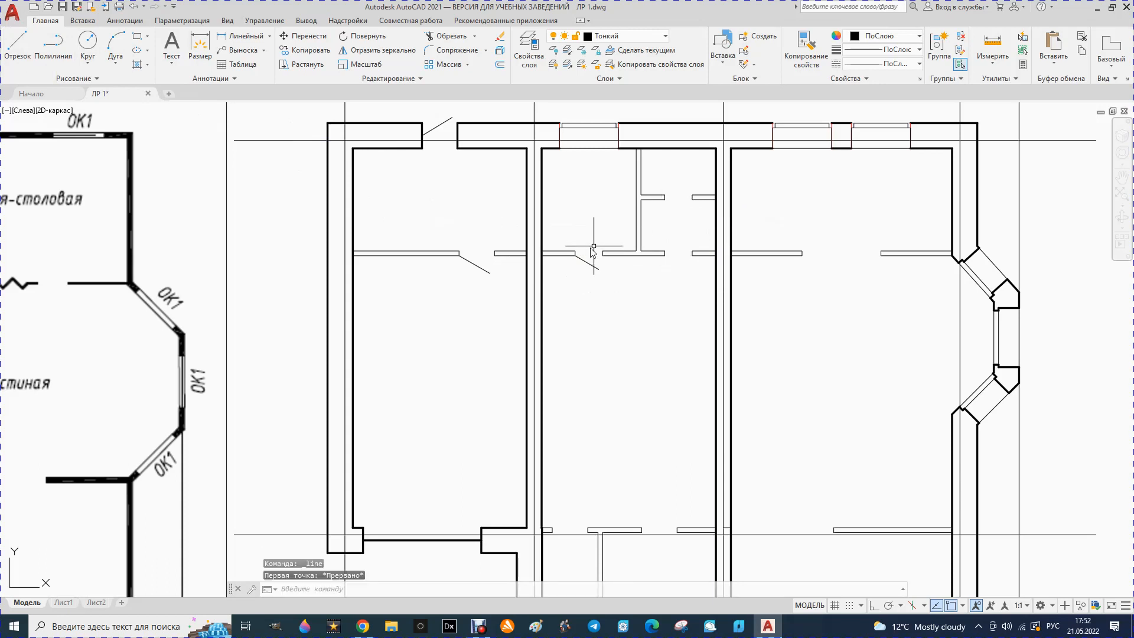
key("Escape")
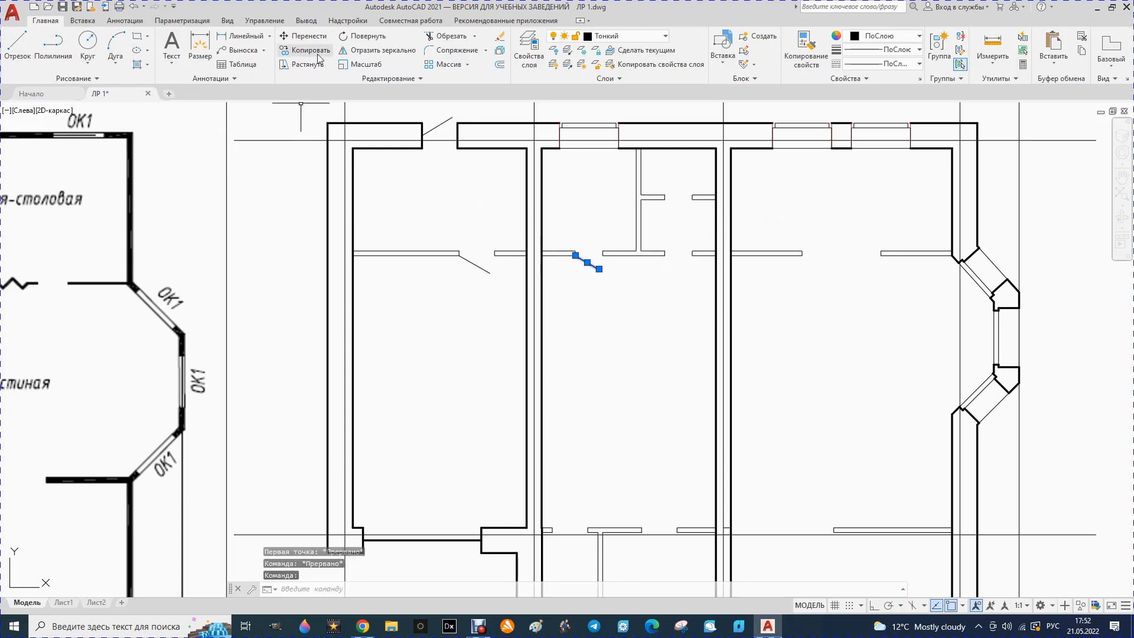
Copy the larger bathroom's door leaf from its jamb end to the left jambs of both small toilet doorways
left_click(305, 51)
left_click(576, 254)
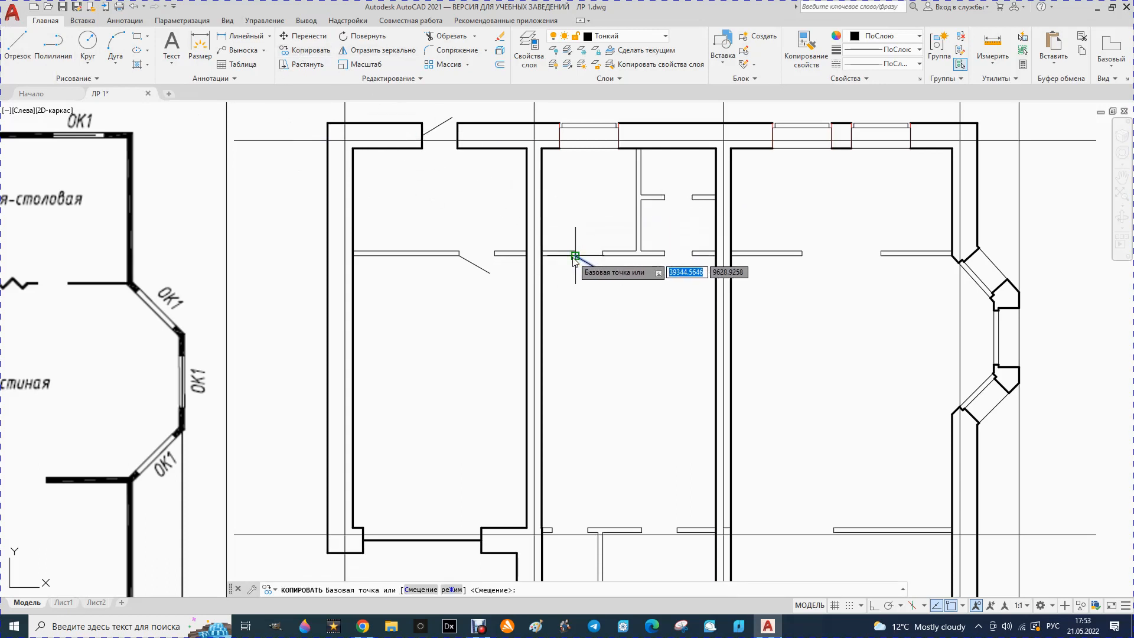
left_click(665, 197)
key("Escape")
scroll(654, 200, "down", 4)
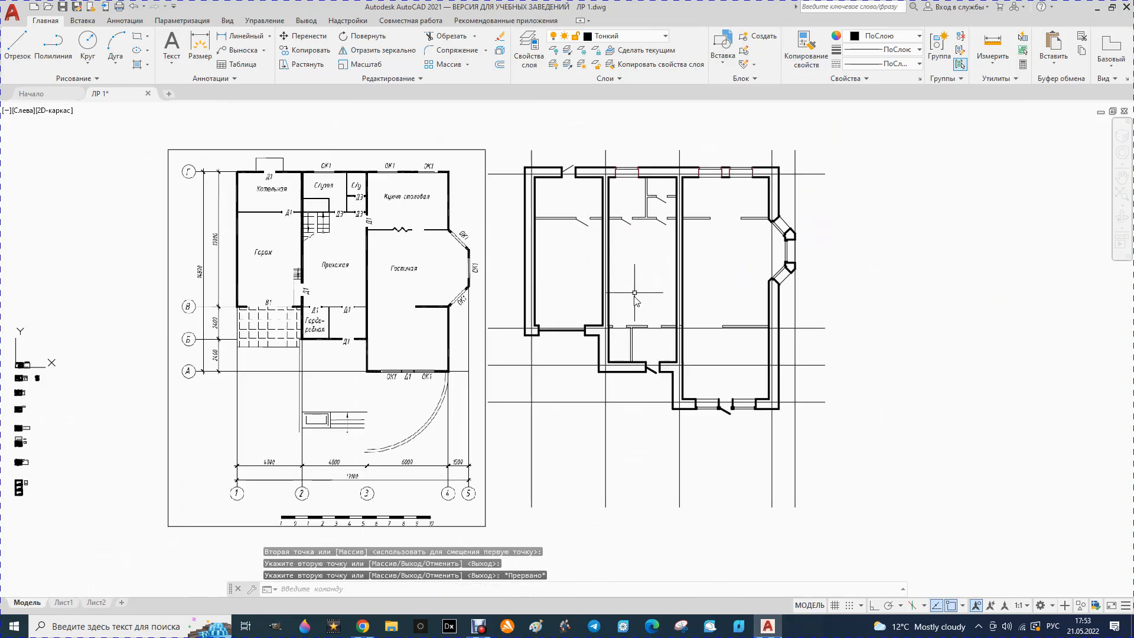
Draw a 900 long door leaf from the middle of the wardrobe doorway's left jamb, sloping about 31° up into the hall
scroll(643, 346, "up", 2)
scroll(613, 324, "up", 2)
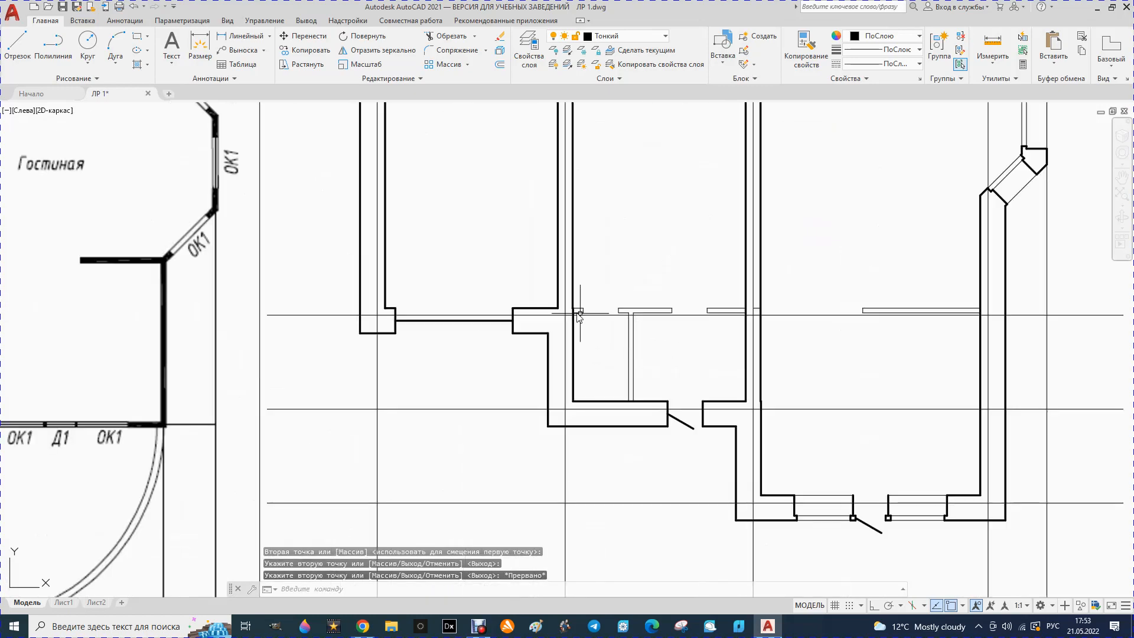
left_click(18, 46)
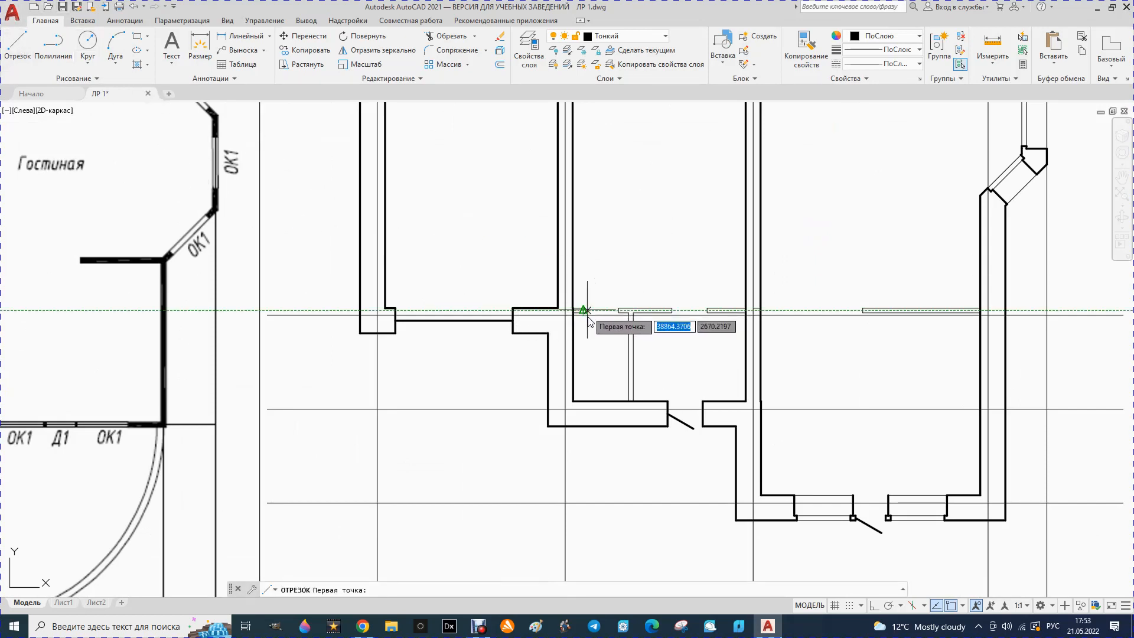
scroll(585, 317, "up", 6)
left_click(570, 298)
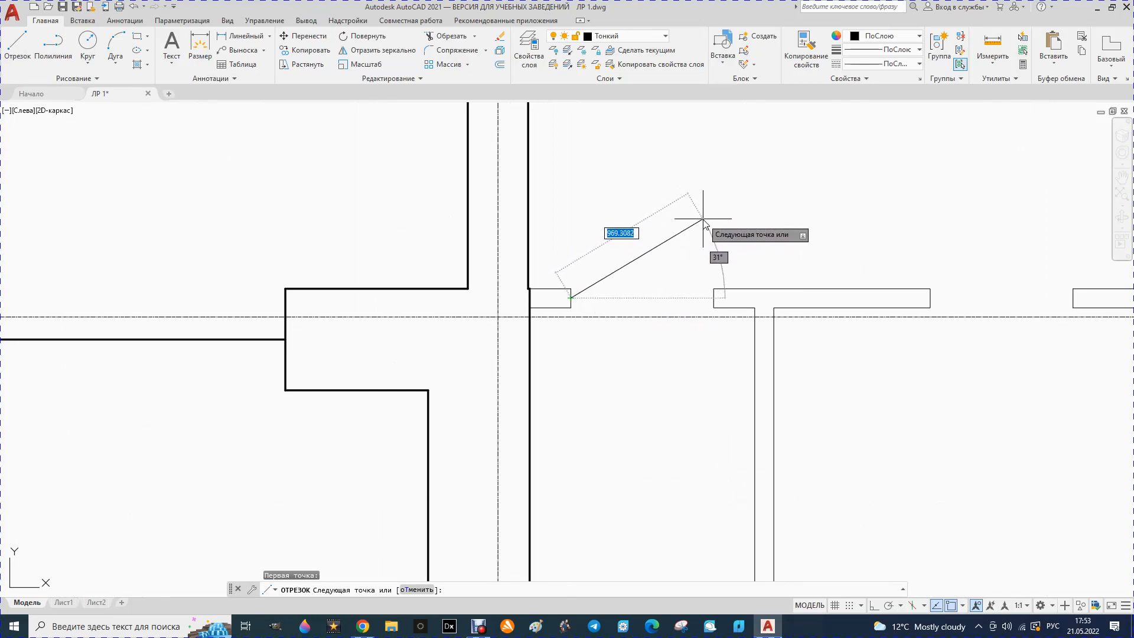
type("900")
key("Return")
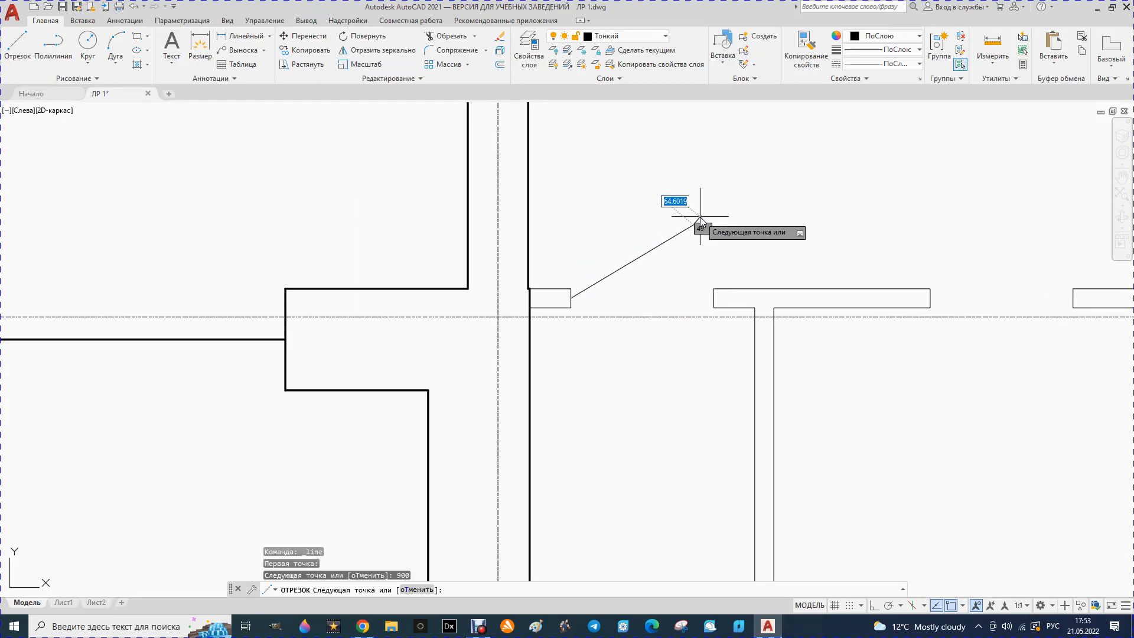
key("Escape")
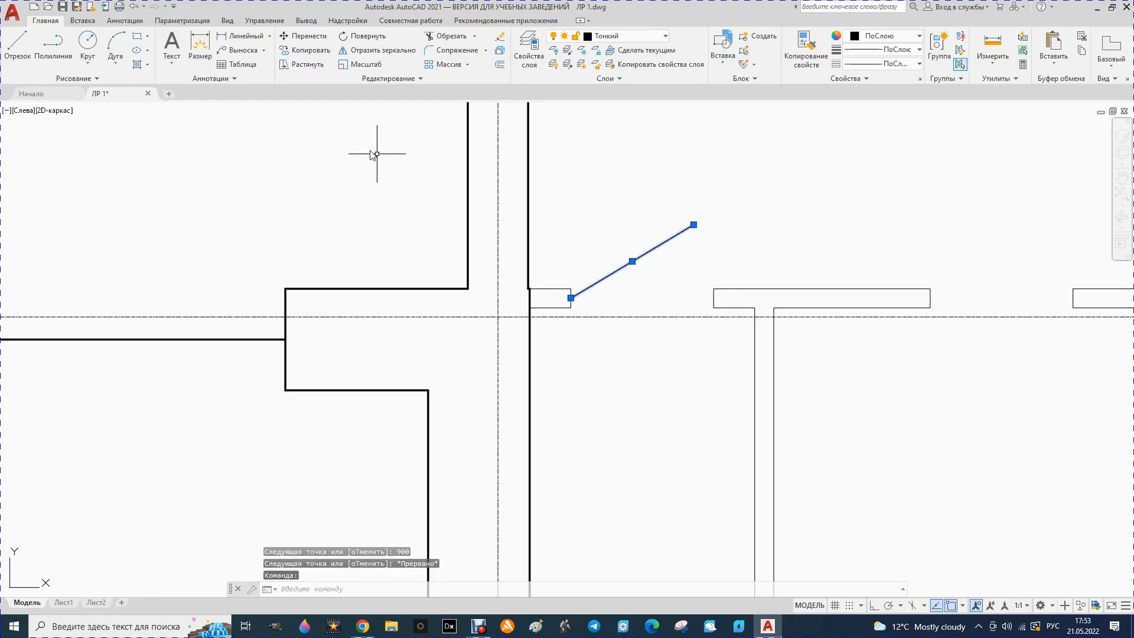
Copy the wardrobe's door leaf from its jamb end to the left jamb of the vestibule doorway
left_click(307, 50)
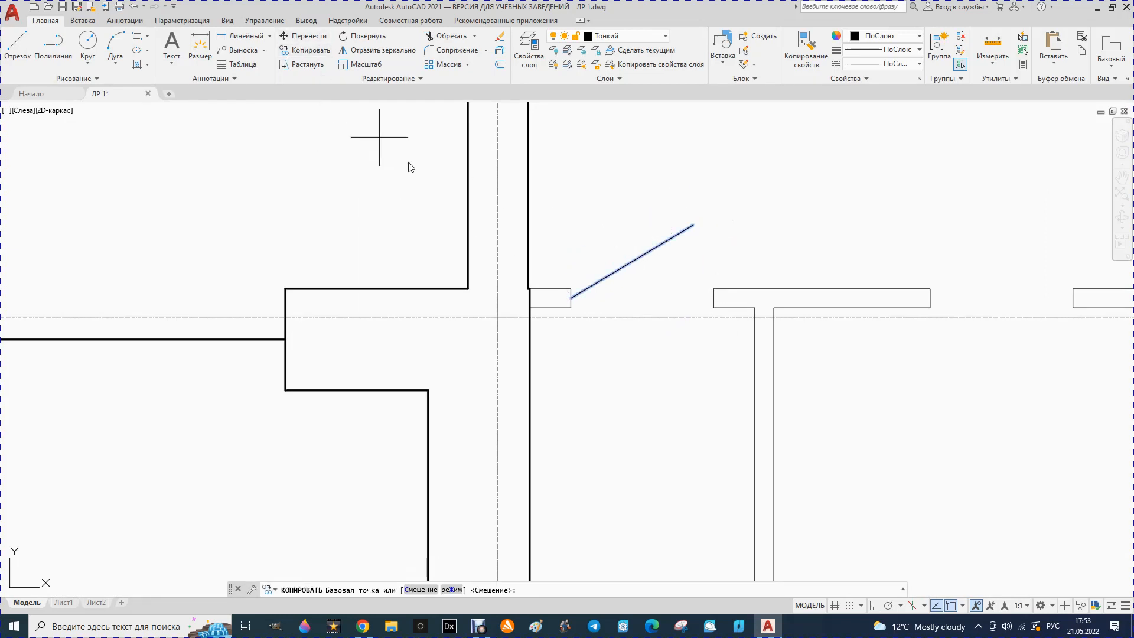
left_click(570, 298)
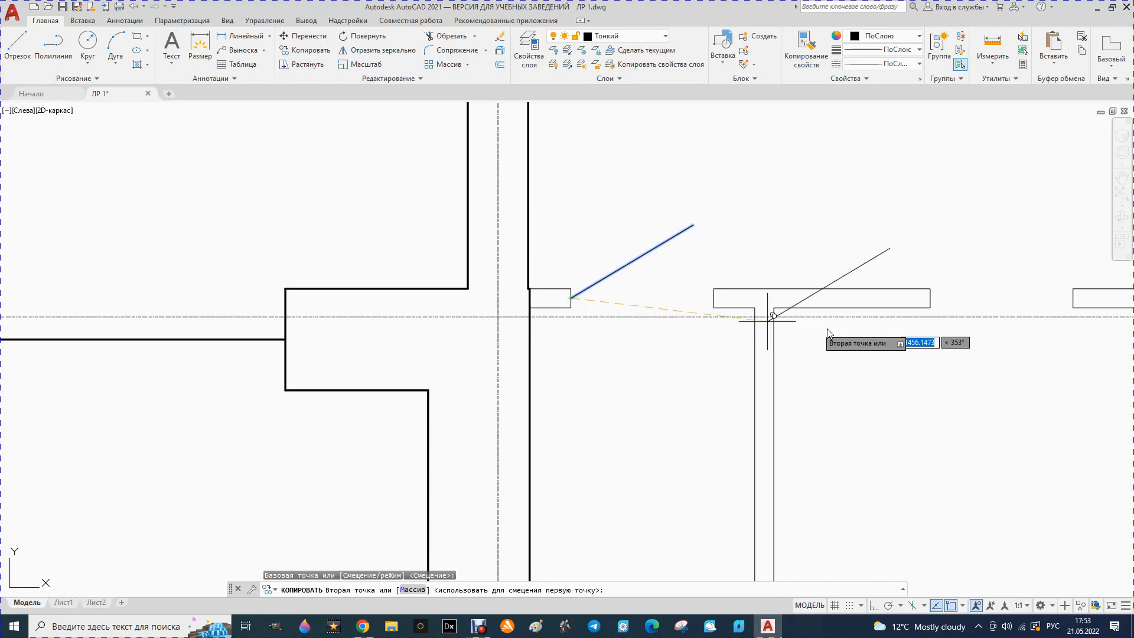
left_click(931, 298)
key("Escape")
scroll(689, 309, "down", 8)
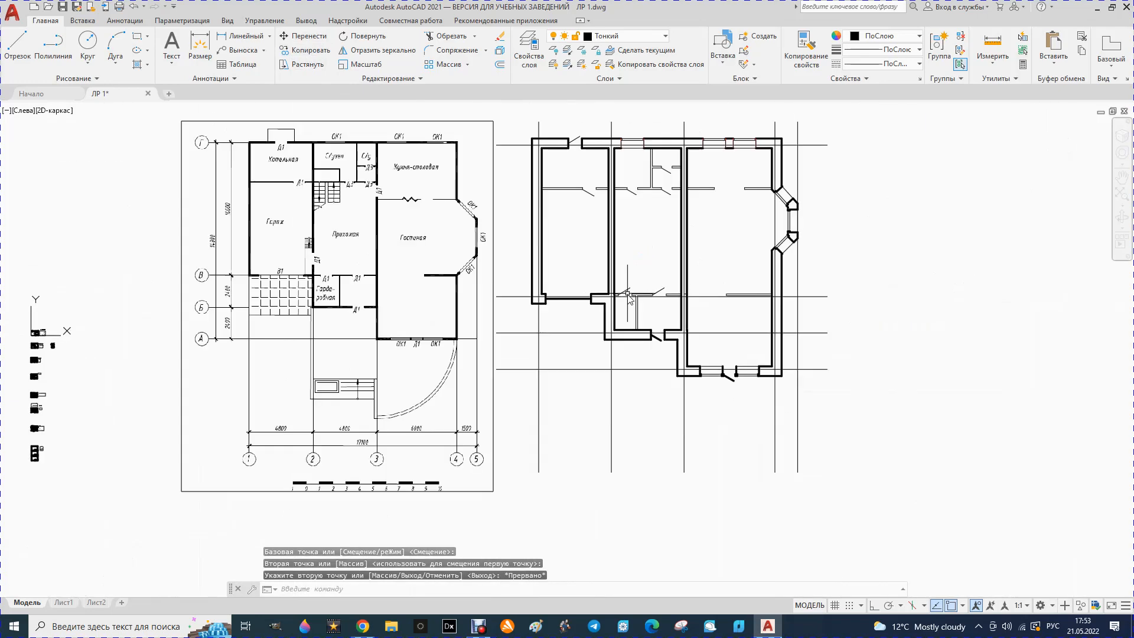
Make the Основной layer current and extend the outer wall face across the left rebate of the larger bathroom's window
scroll(672, 108, "up", 2)
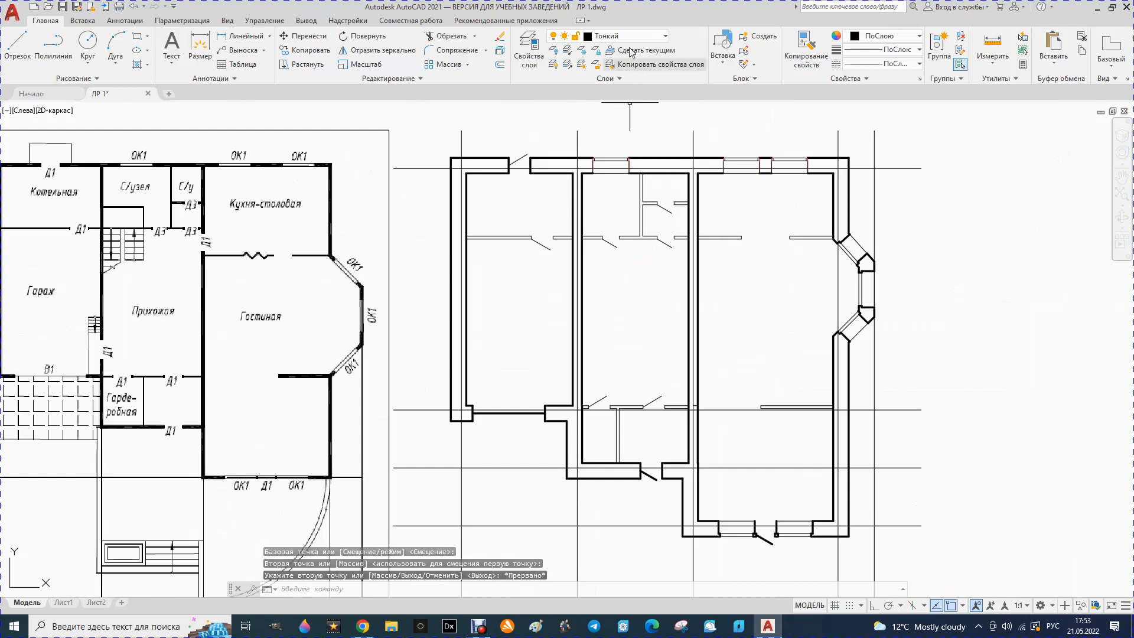
left_click(666, 36)
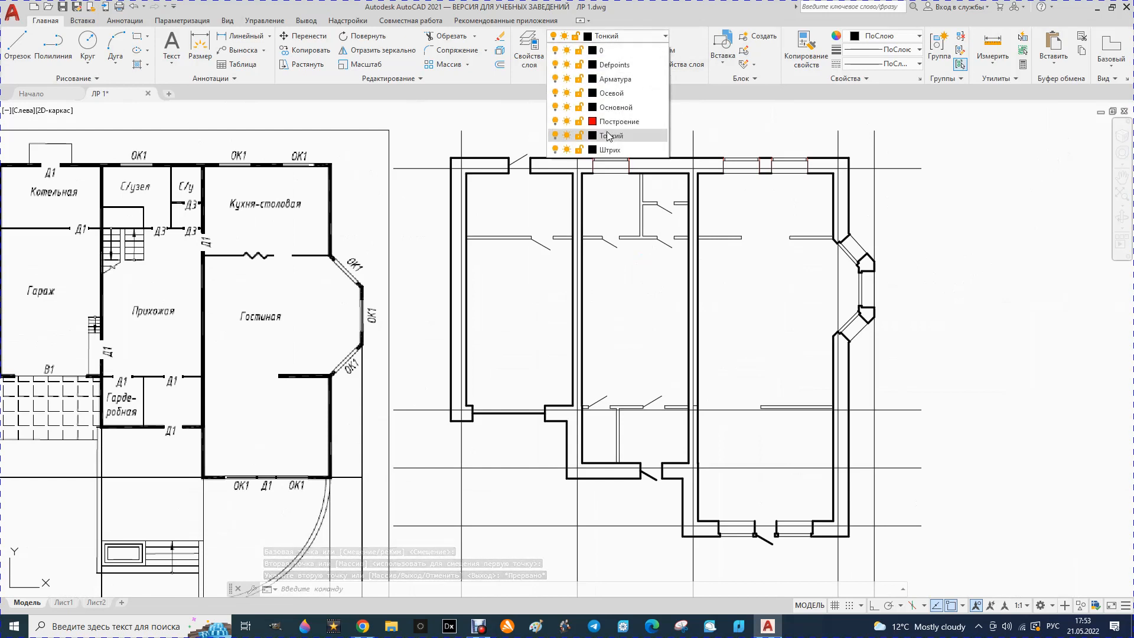
left_click(616, 95)
scroll(627, 164, "up", 4)
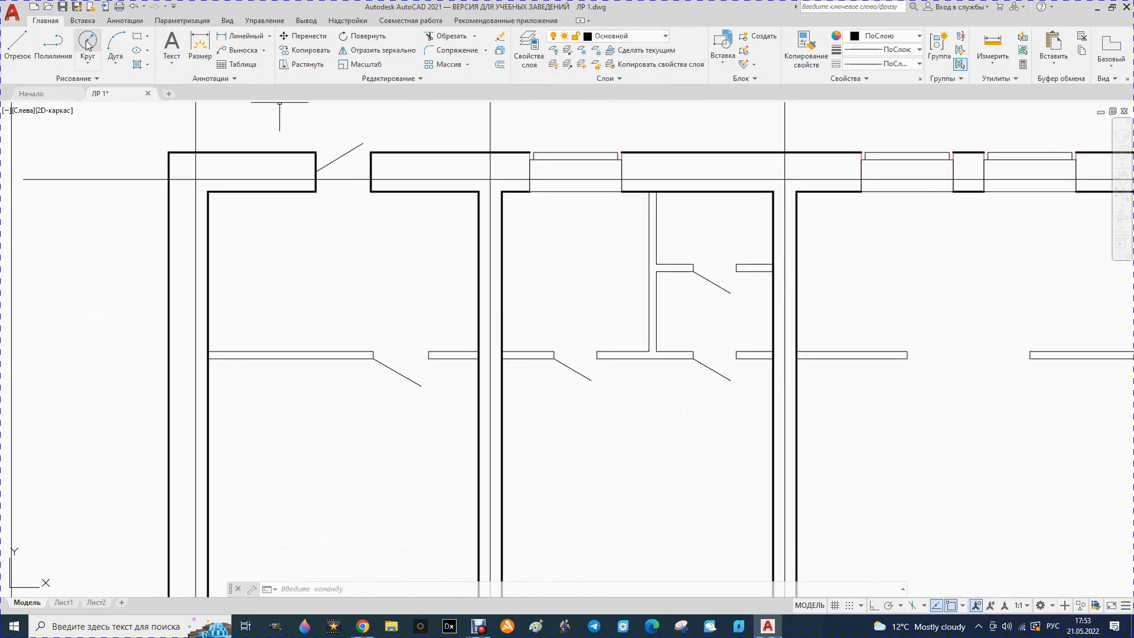
scroll(531, 159, "up", 4)
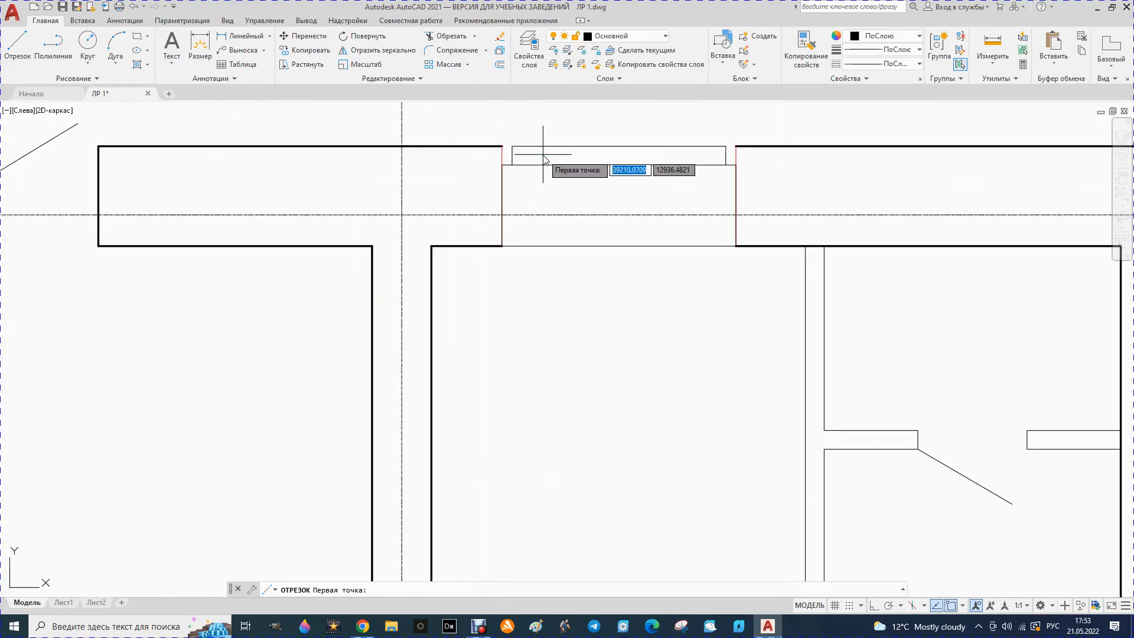
left_click(503, 146)
left_click(511, 147)
key("Escape")
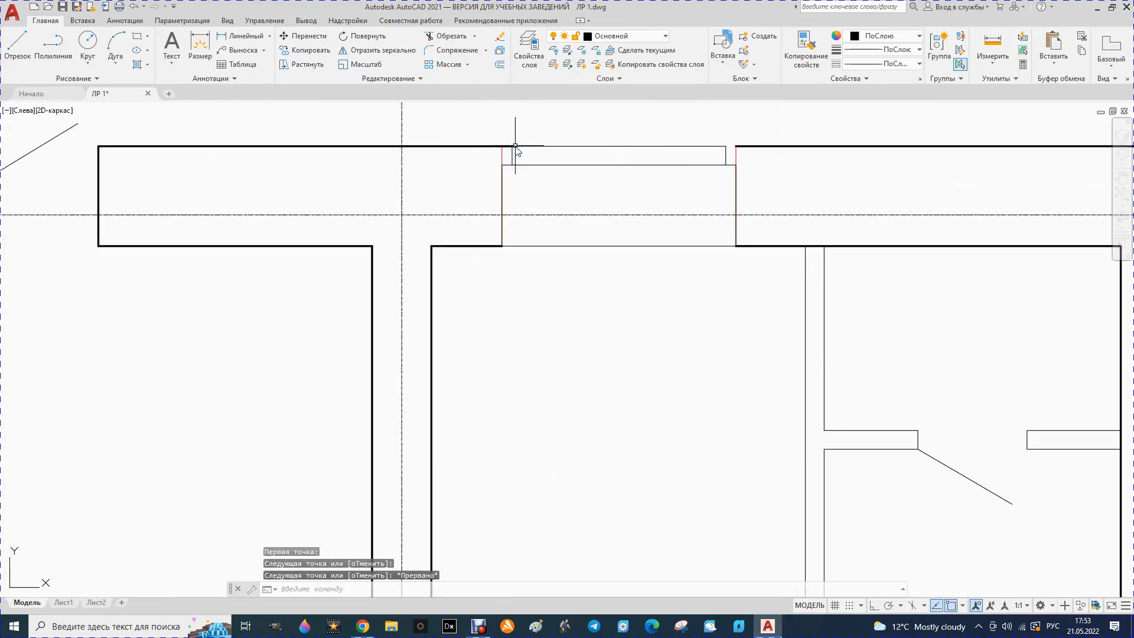
Trace the stepped left jamb of the larger bathroom's window and erase its red construction line
left_click(12, 46)
left_click(504, 241)
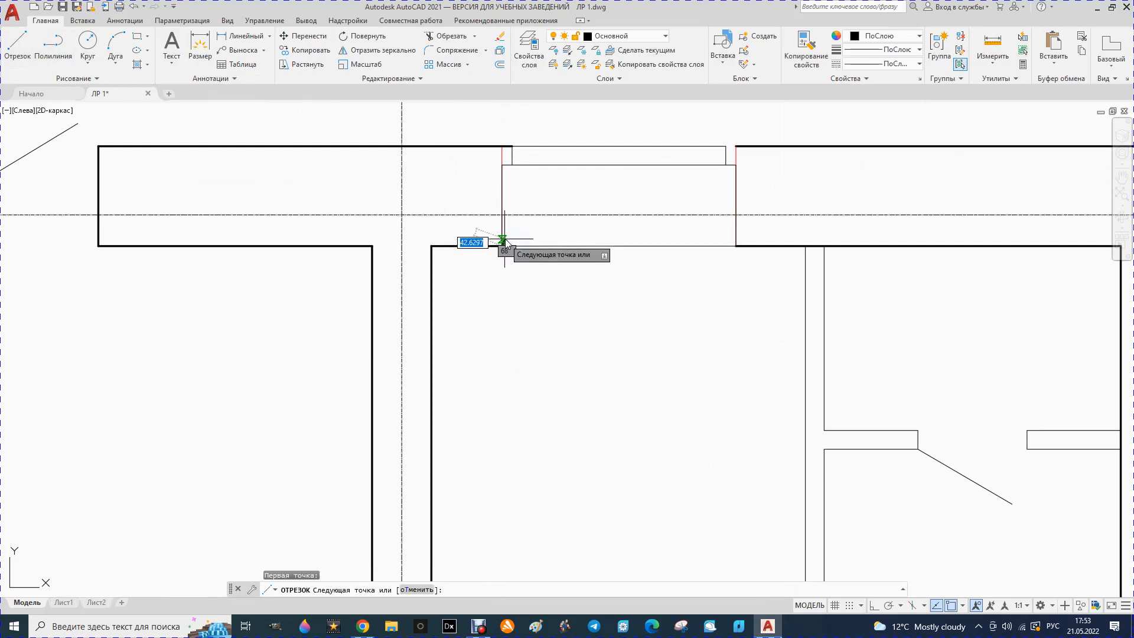
left_click(502, 165)
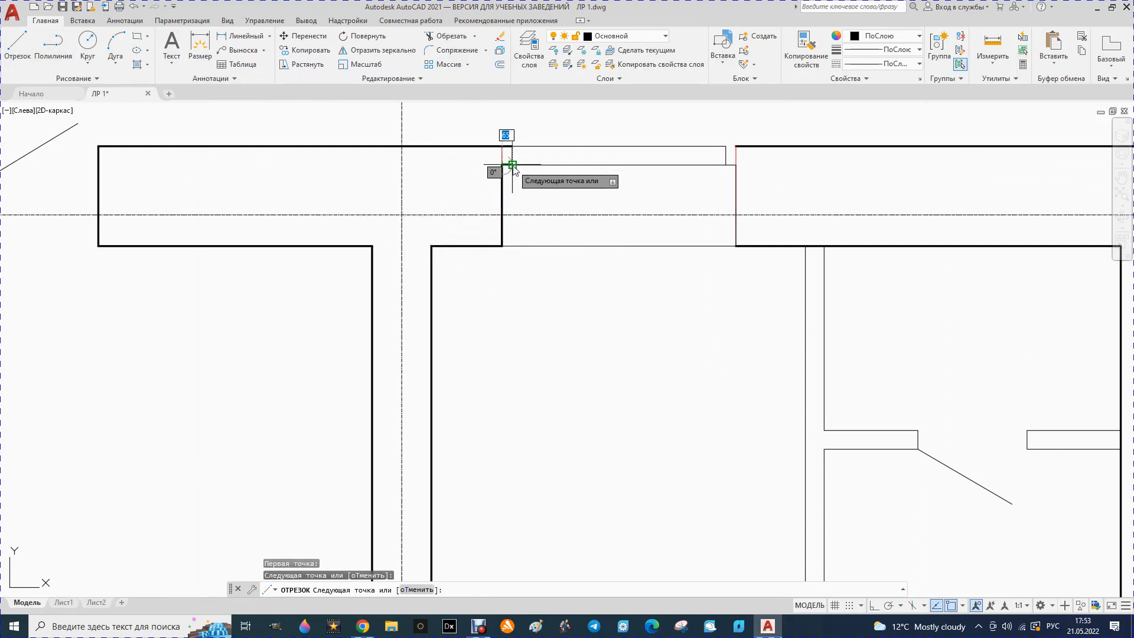
left_click(512, 165)
left_click(512, 146)
key("Escape")
left_click(504, 154)
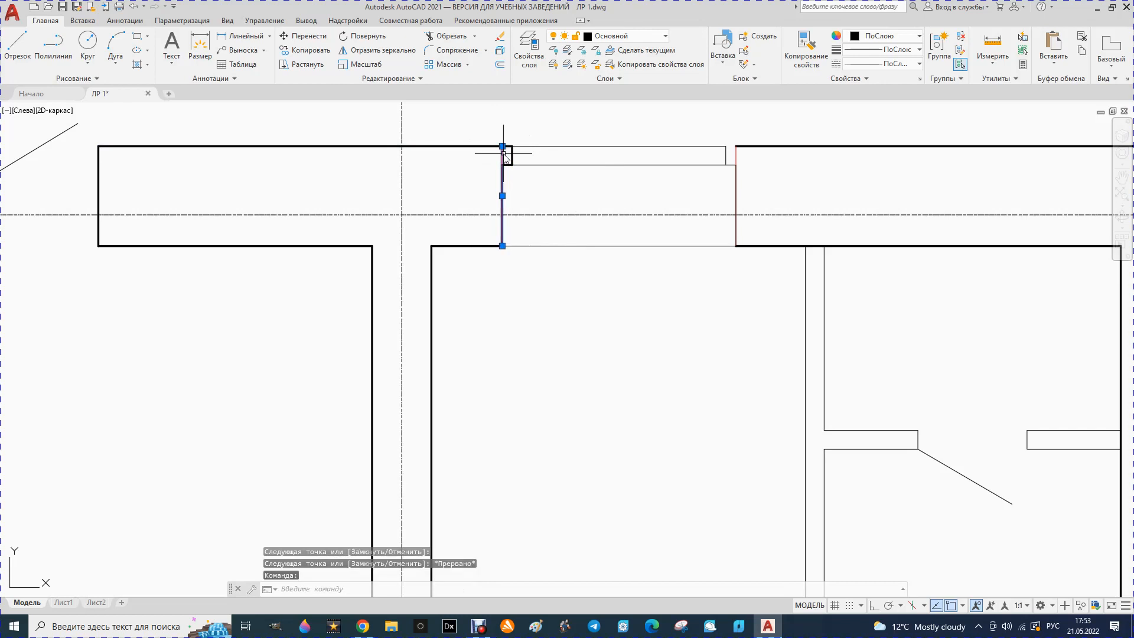
key("Delete")
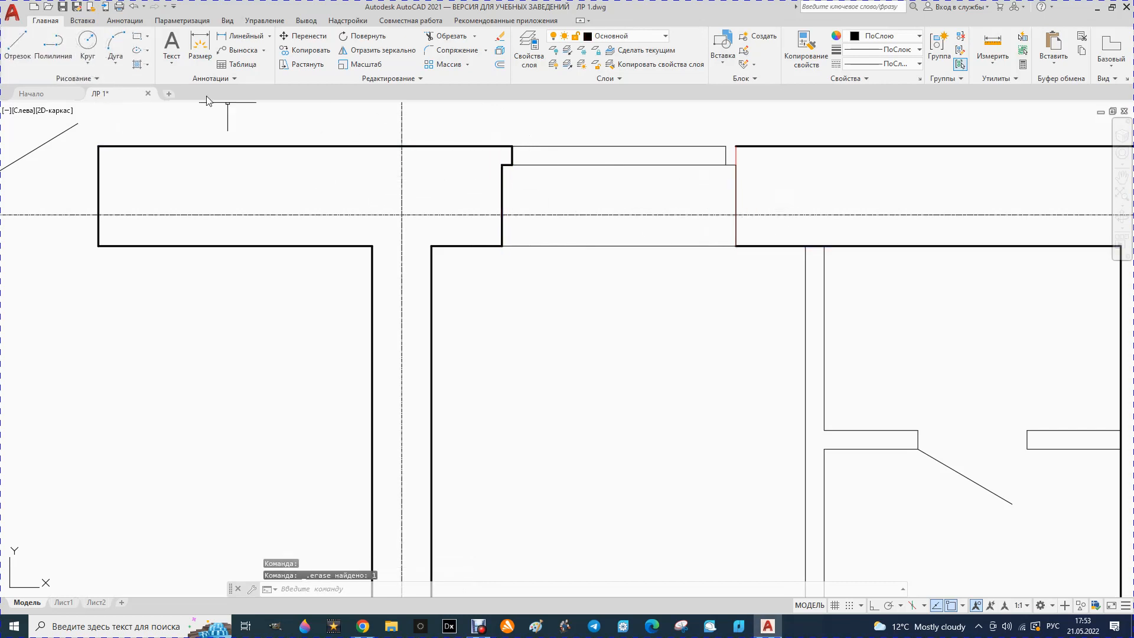
Trace the stepped right jamb of the larger bathroom's window and erase its red construction line
left_click(21, 46)
left_click(736, 246)
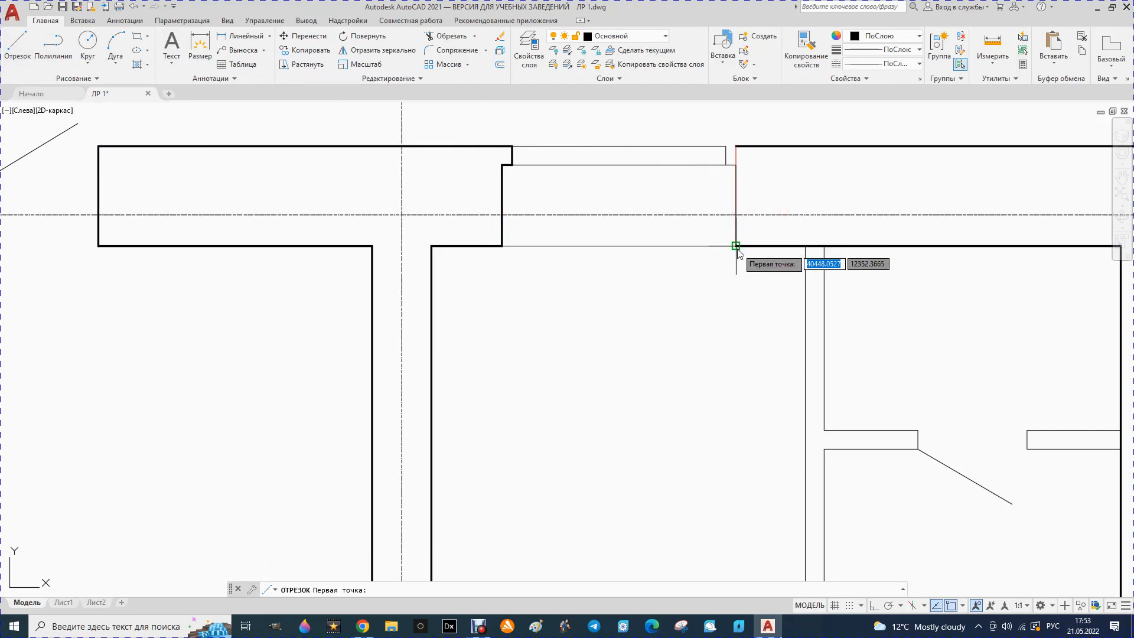
left_click(736, 165)
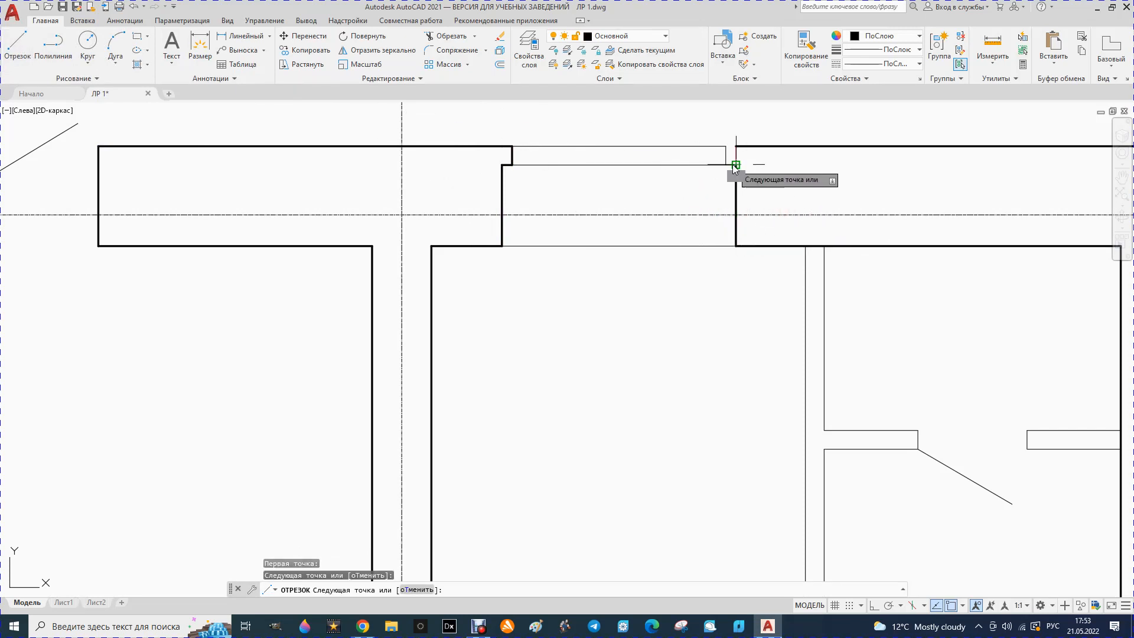
left_click(726, 165)
left_click(726, 146)
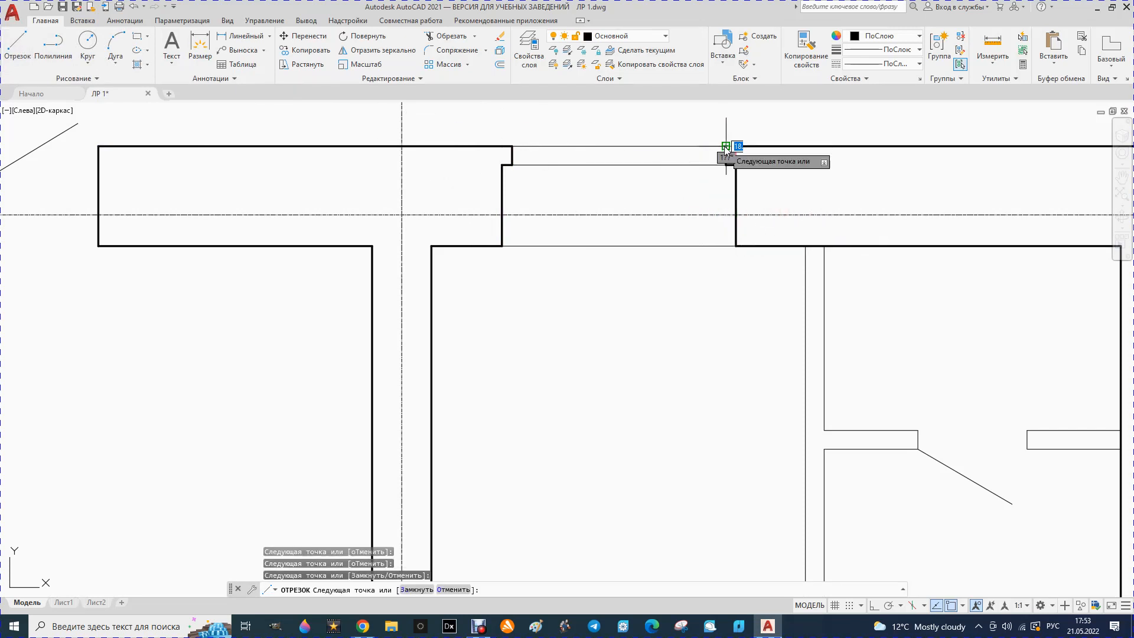
key("Escape")
left_click(737, 157)
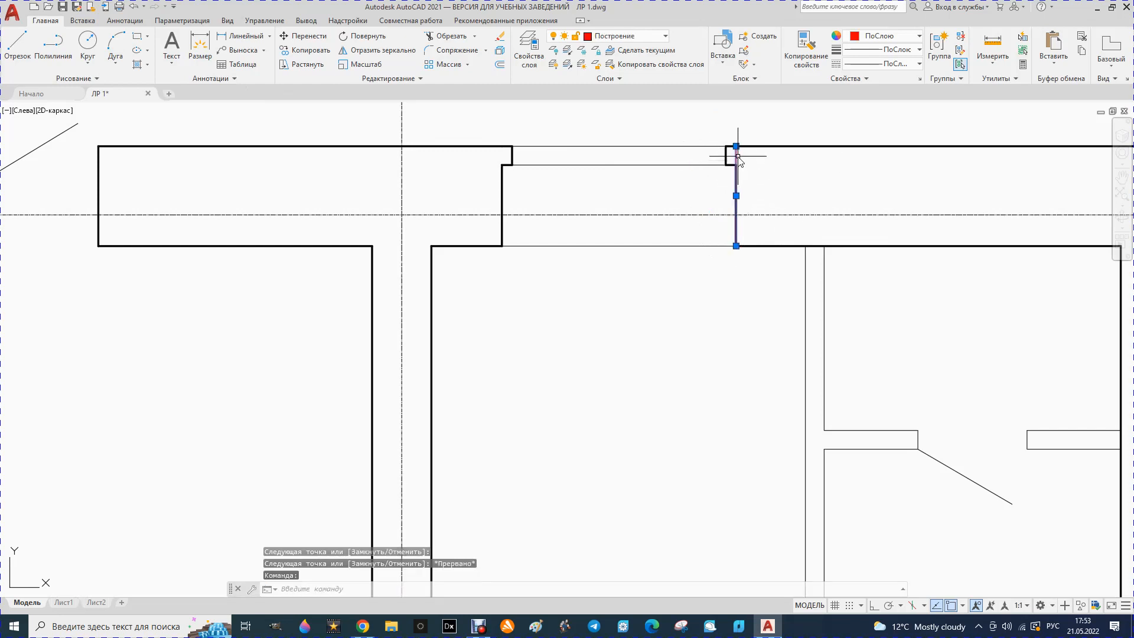
key("Delete")
scroll(736, 157, "down", 8)
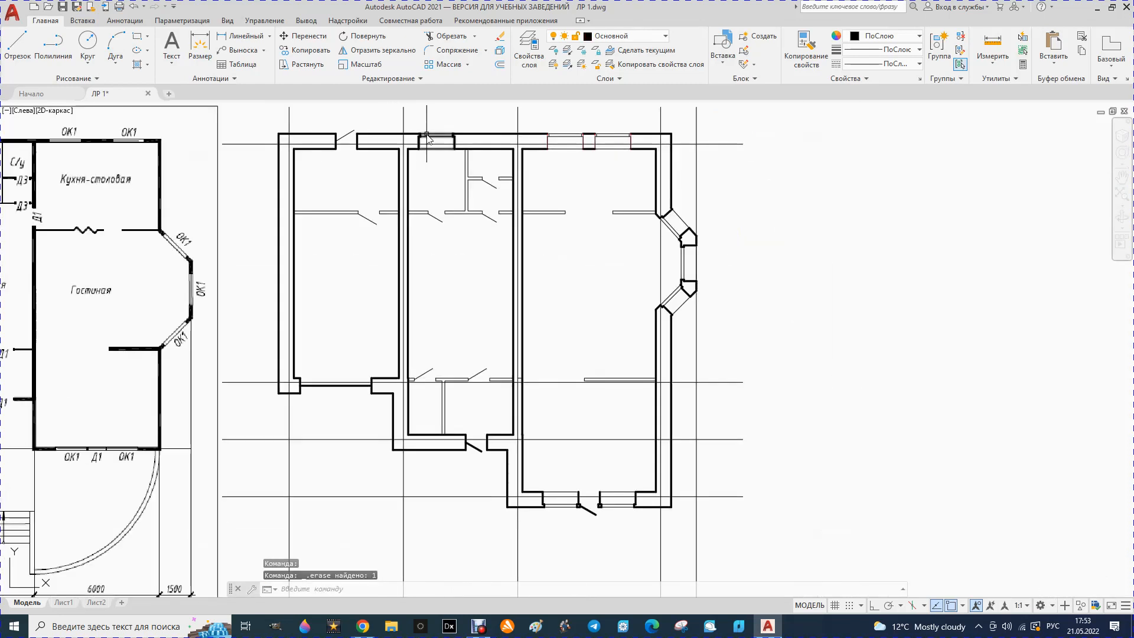
Outline the stepped left jamb of the kitchen's left window up to the outer wall face and erase its red construction line
scroll(668, 116, "up", 2)
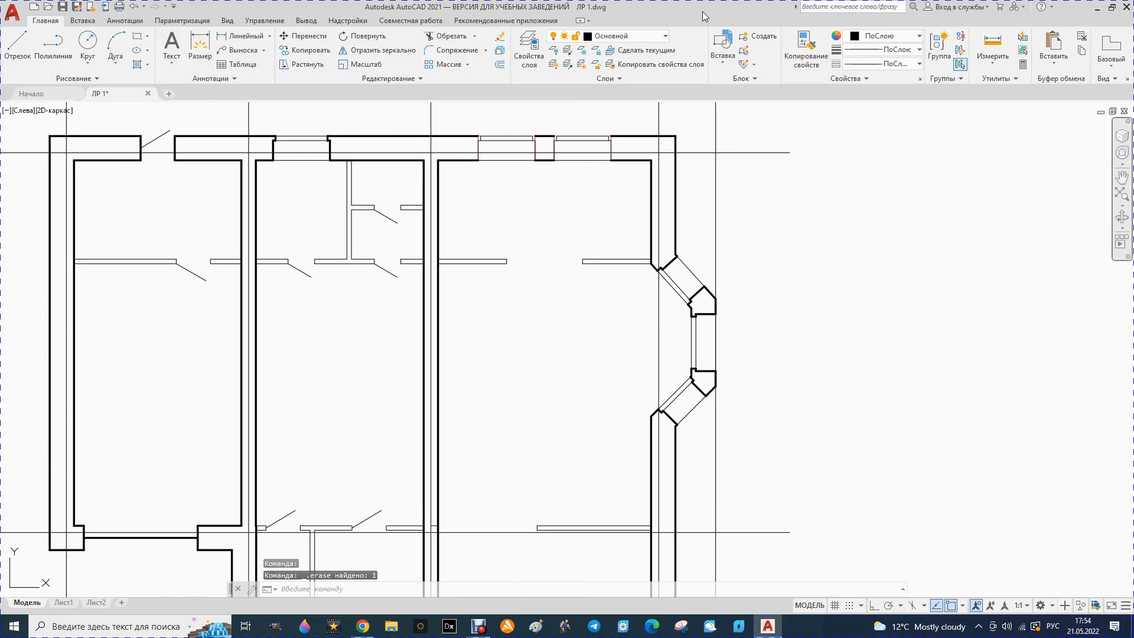
left_click(17, 45)
scroll(449, 119, "up", 4)
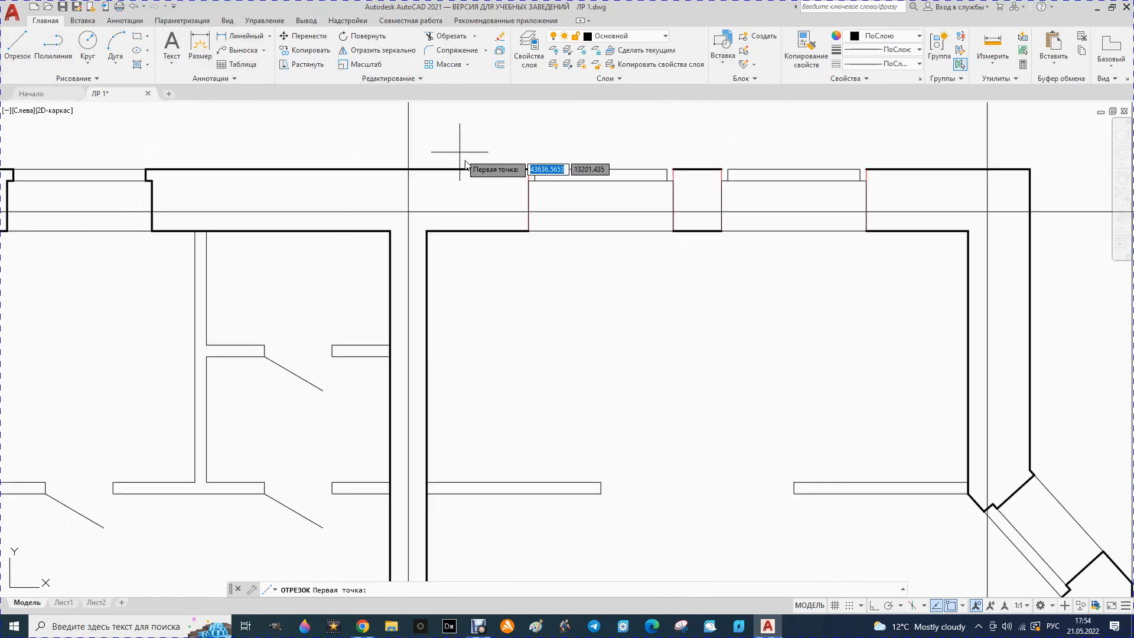
left_click(528, 231)
left_click(529, 175)
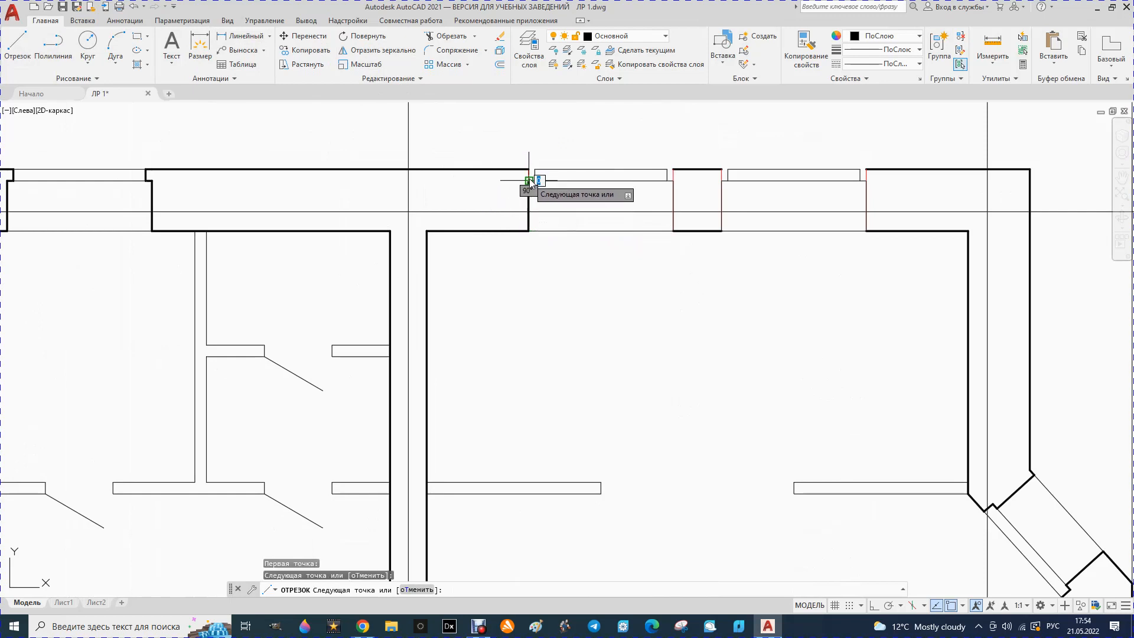
scroll(534, 178, "up", 4)
left_click(522, 191)
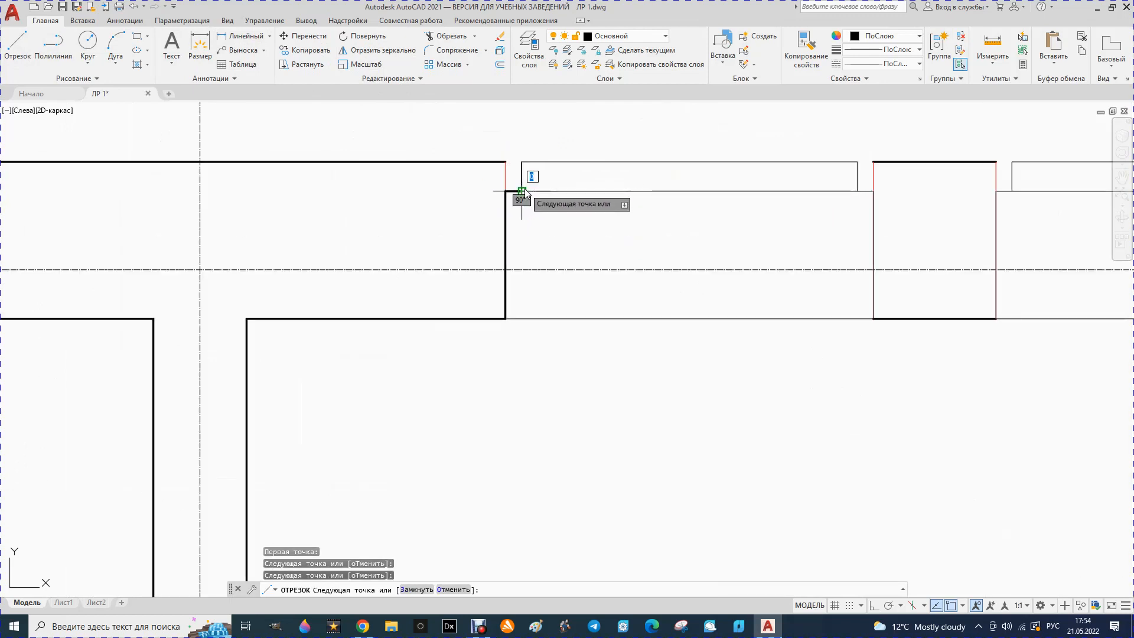
left_click(525, 168)
left_click(504, 166)
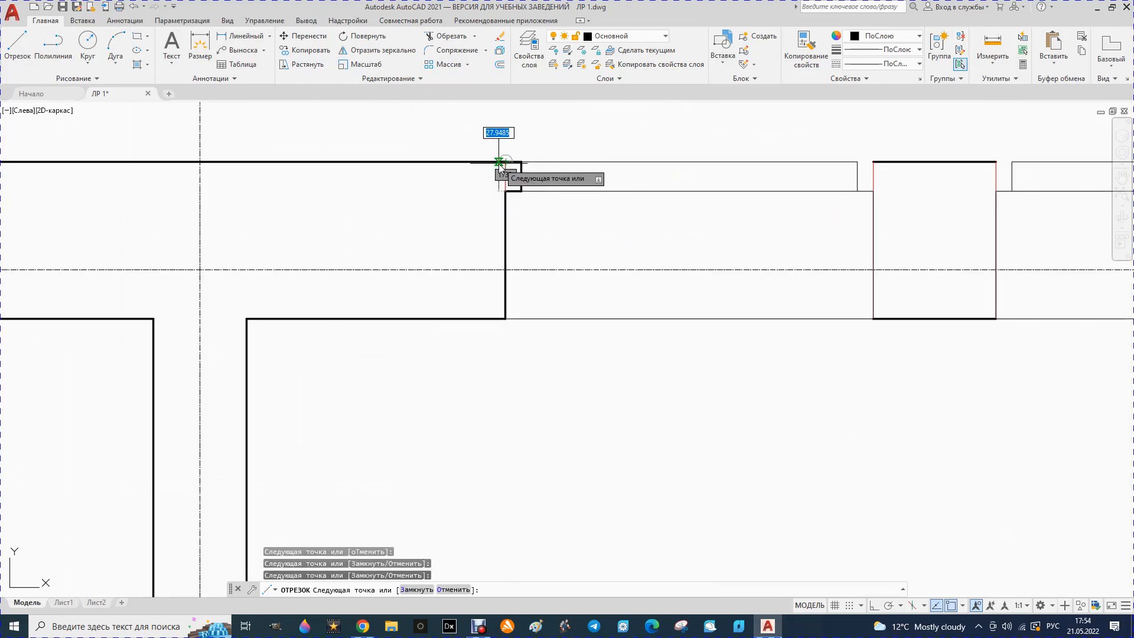
key("Escape")
left_click(505, 181)
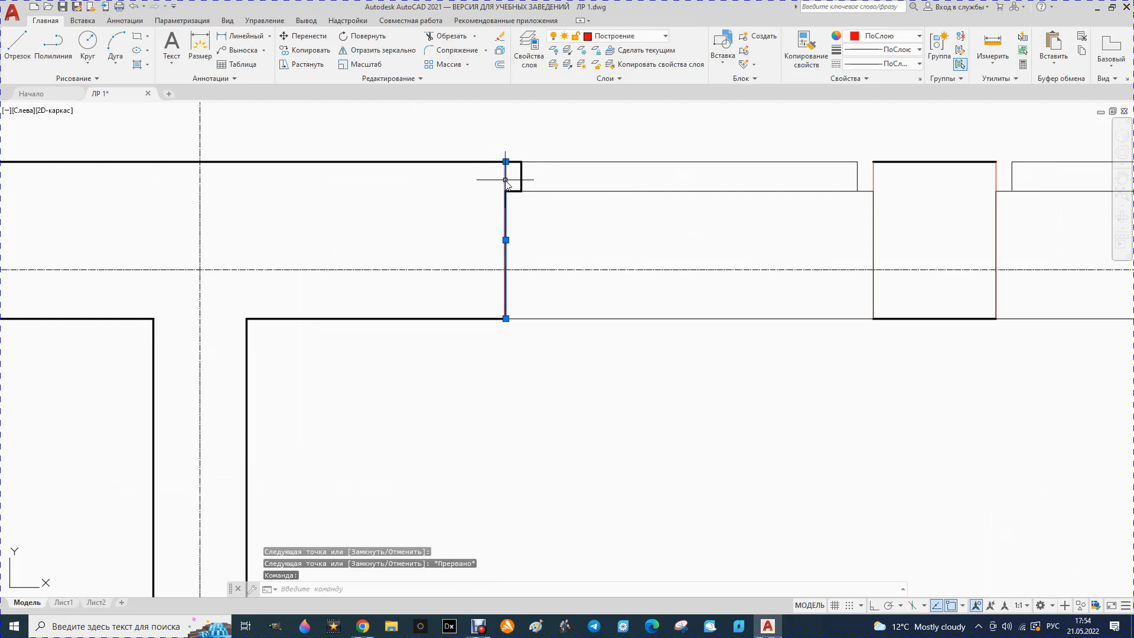
key("Delete")
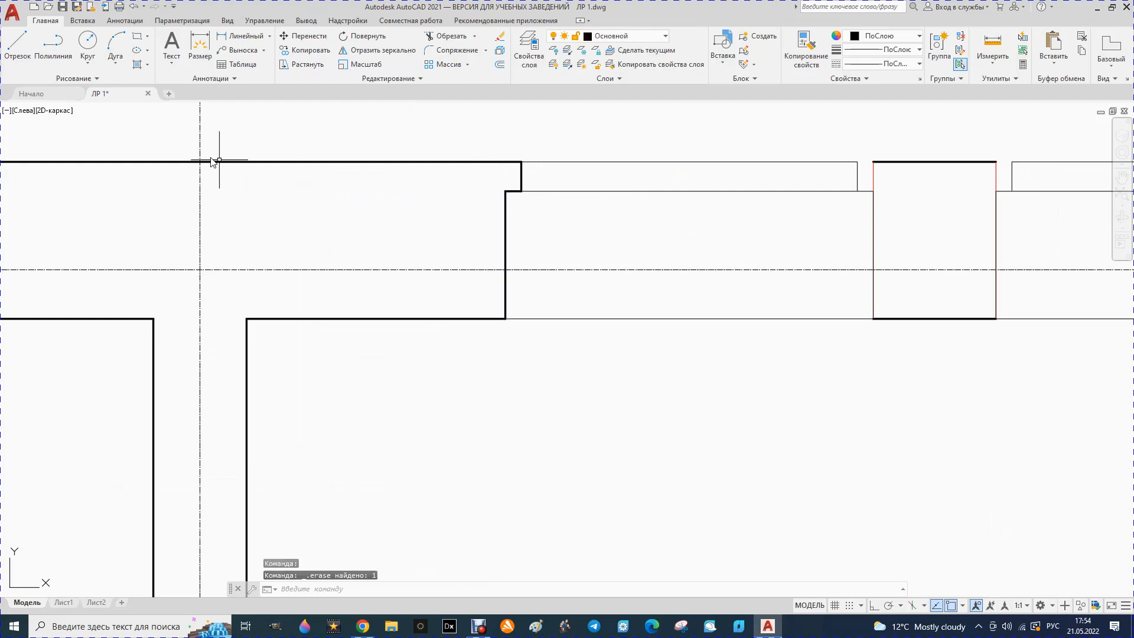
Outline the stepped right jamb of the kitchen's left window up to the outer wall face and erase its red construction line
left_click(16, 53)
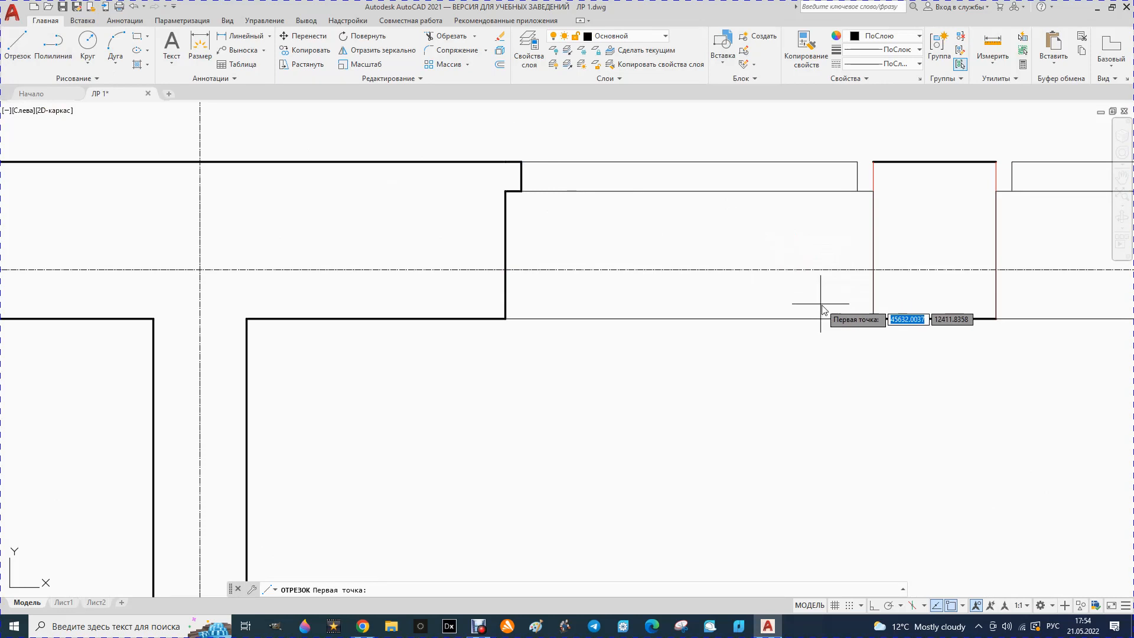
left_click(874, 319)
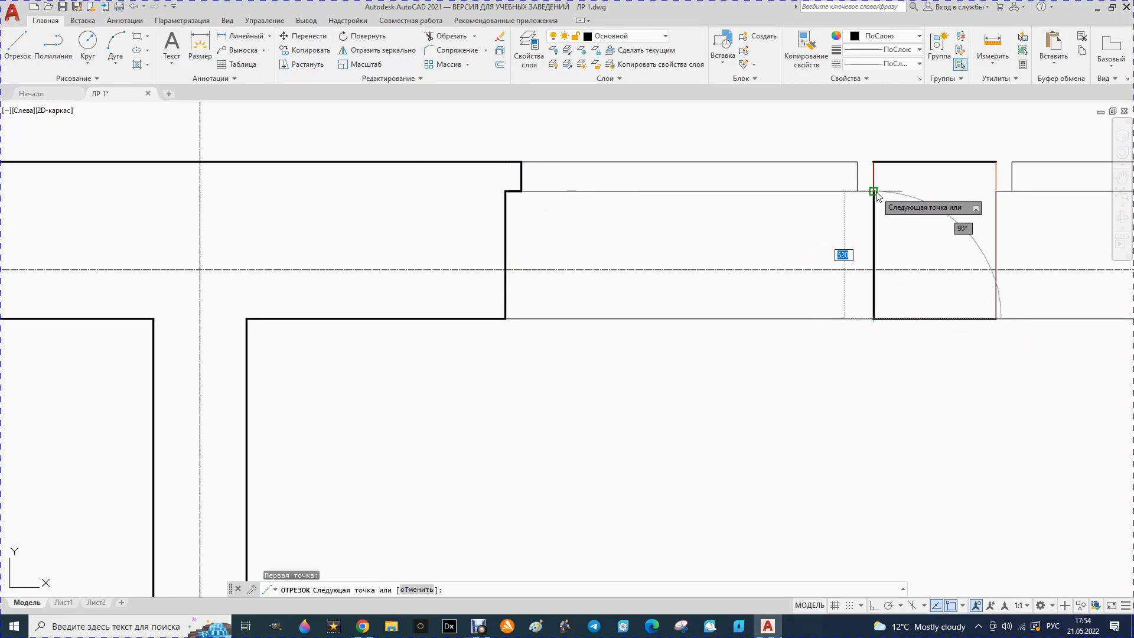
left_click(874, 192)
left_click(858, 192)
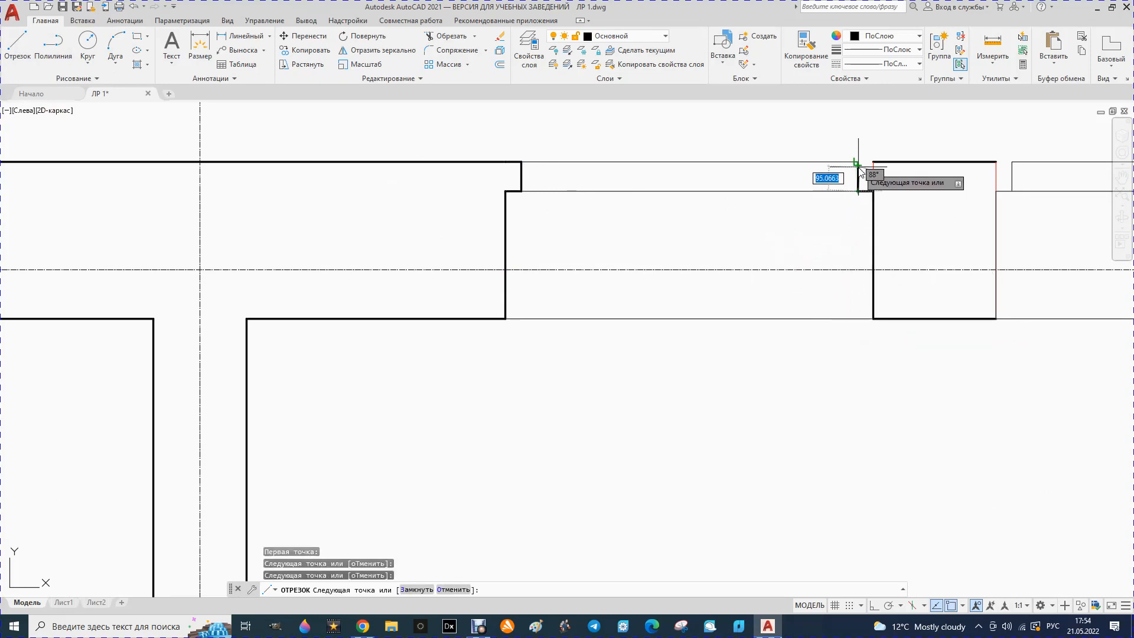
left_click(858, 161)
left_click(874, 162)
key("Escape")
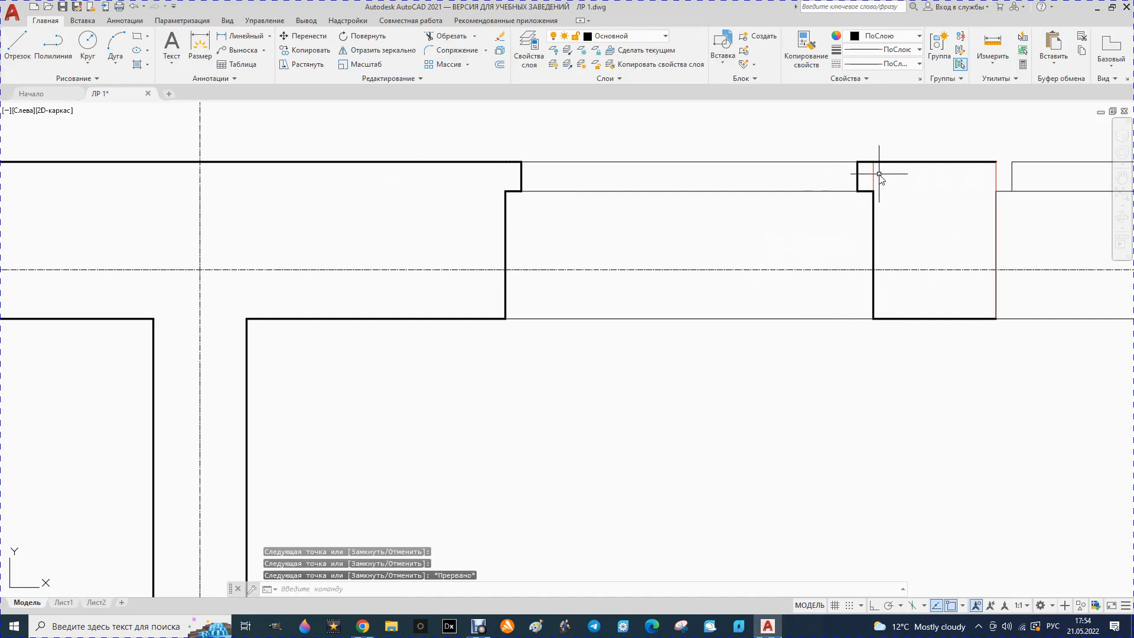
left_click(875, 177)
key("Delete")
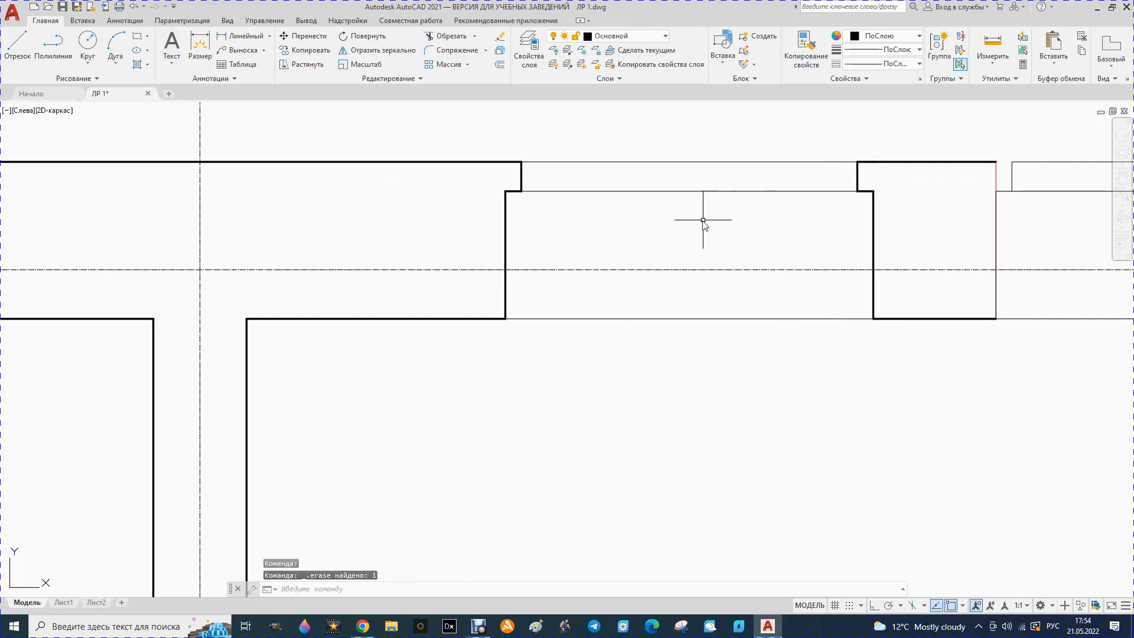
Outline the stepped left jamb of the kitchen's right window up to the outer wall face and erase its red construction line
scroll(650, 200, "down", 4)
left_click(18, 45)
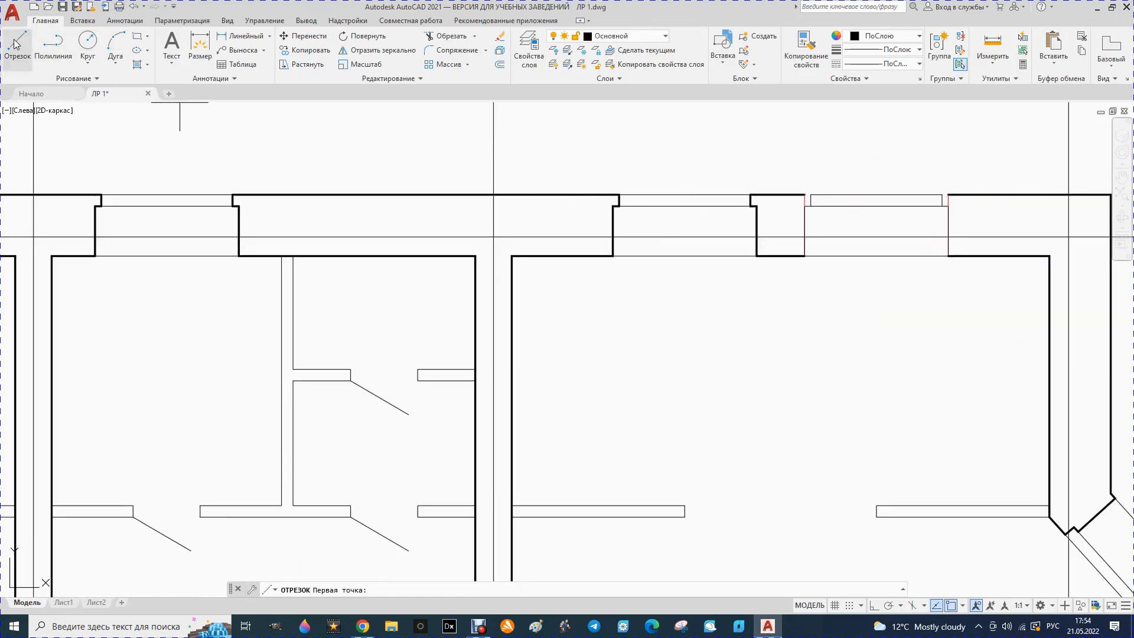
left_click(18, 44)
scroll(803, 241, "up", 4)
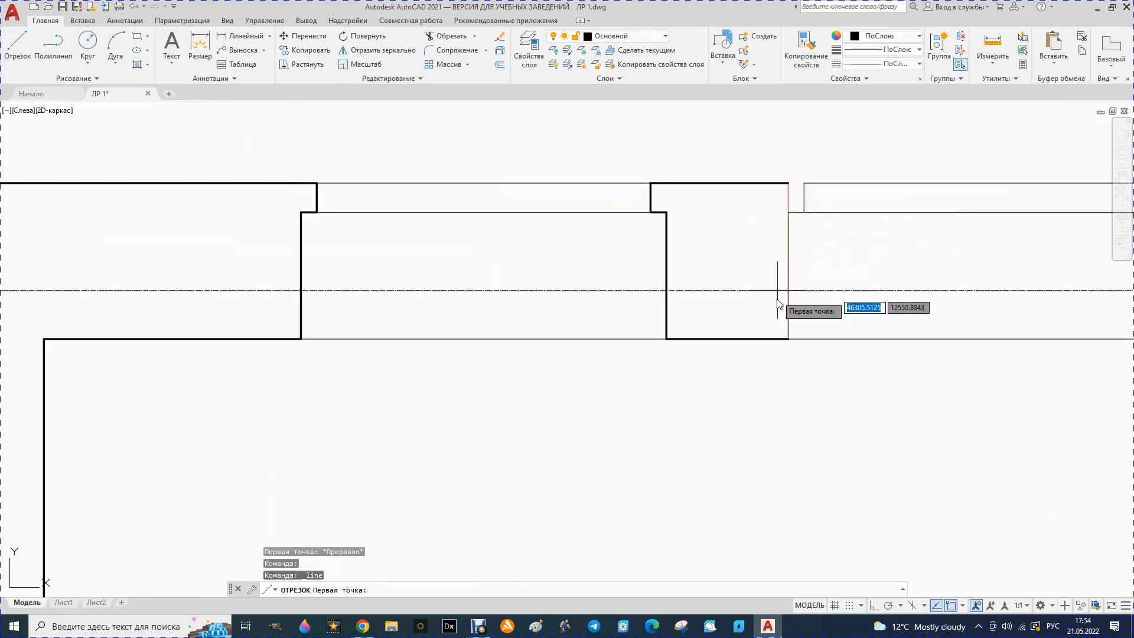
left_click(789, 340)
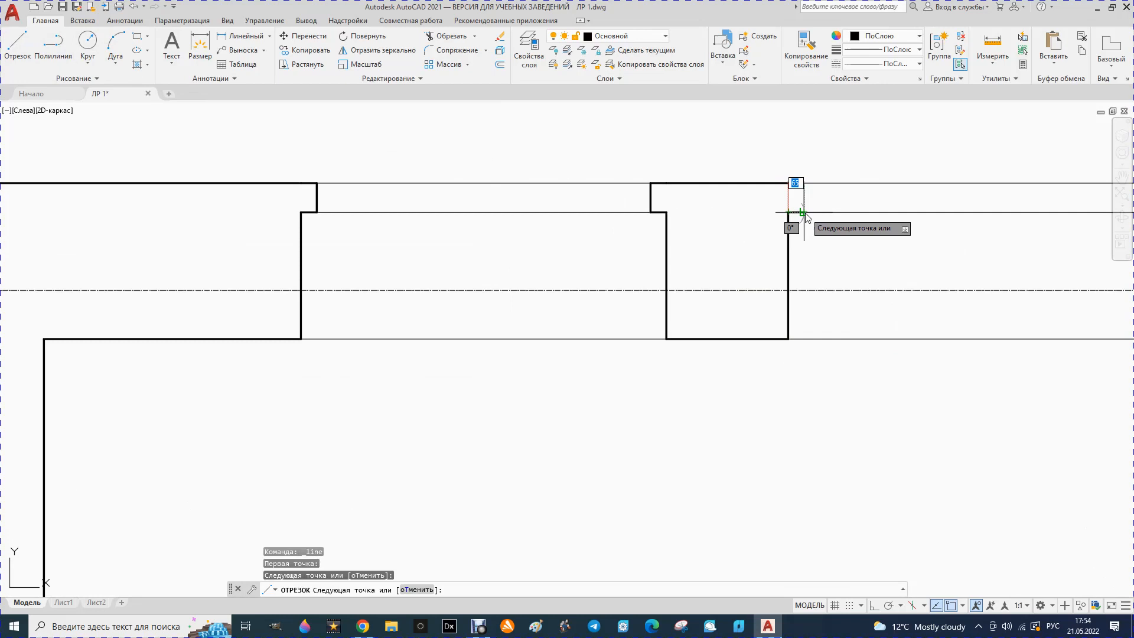
left_click(804, 183)
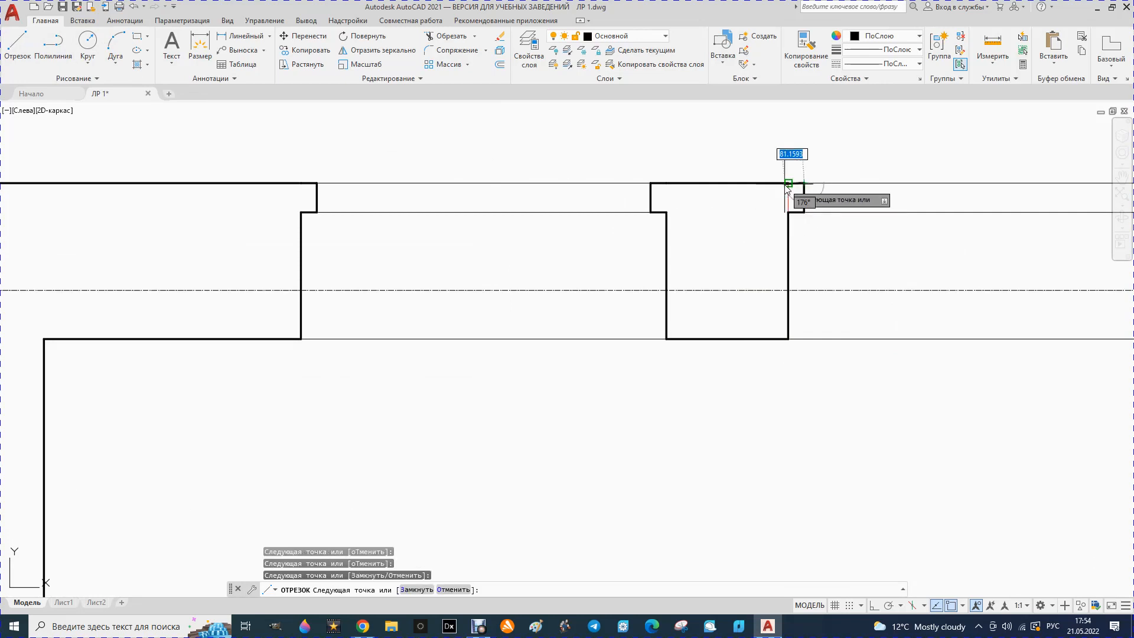
left_click(789, 183)
key("Escape")
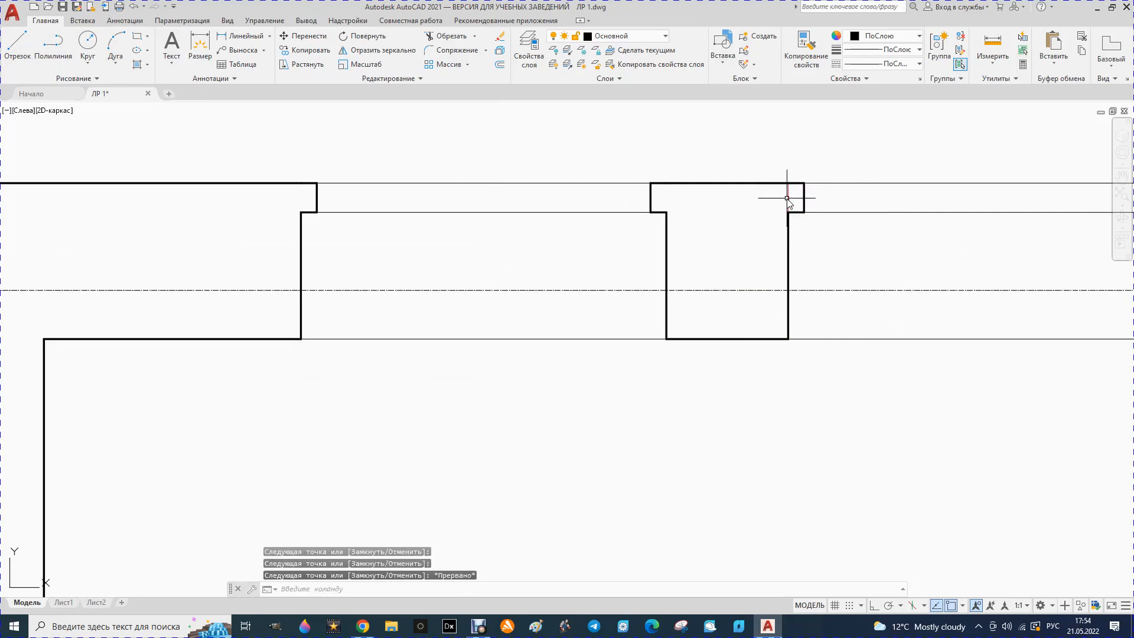
left_click(787, 199)
key("Delete")
Outline the stepped right jamb of the kitchen's right window up to the outer wall face and erase its red construction line
scroll(283, 151, "down", 4)
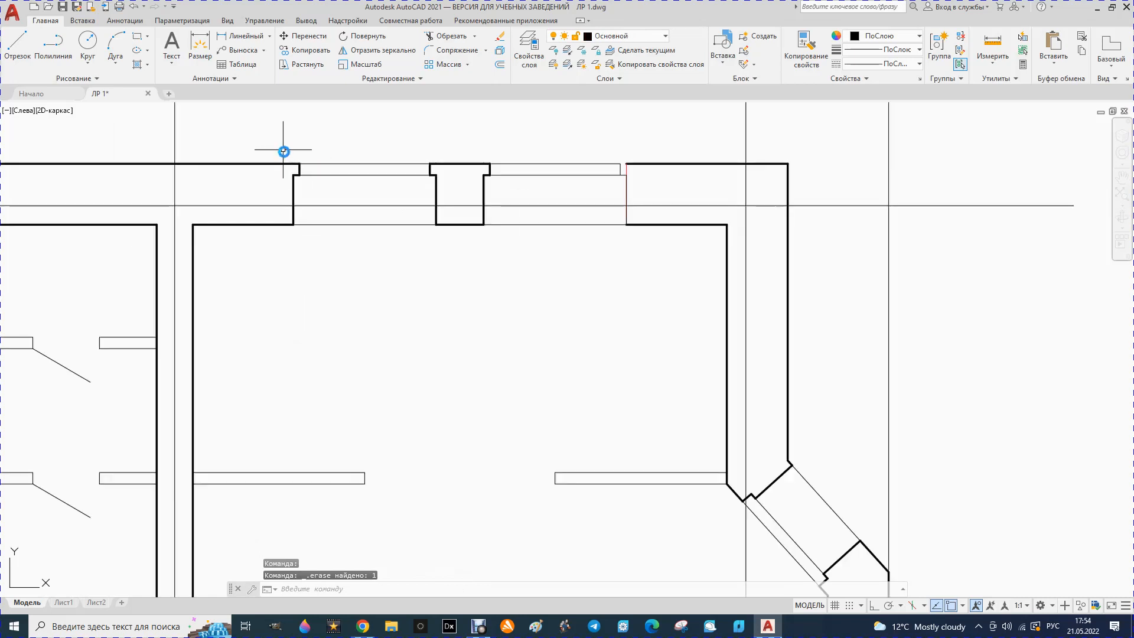
left_click(18, 47)
scroll(597, 190, "up", 2)
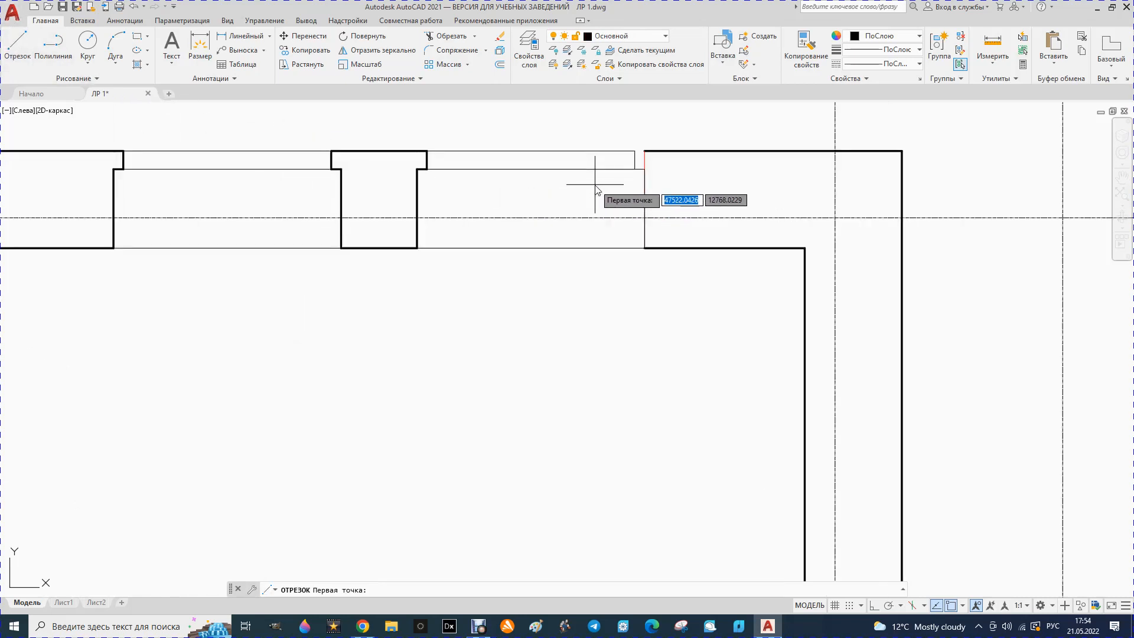
left_click(645, 249)
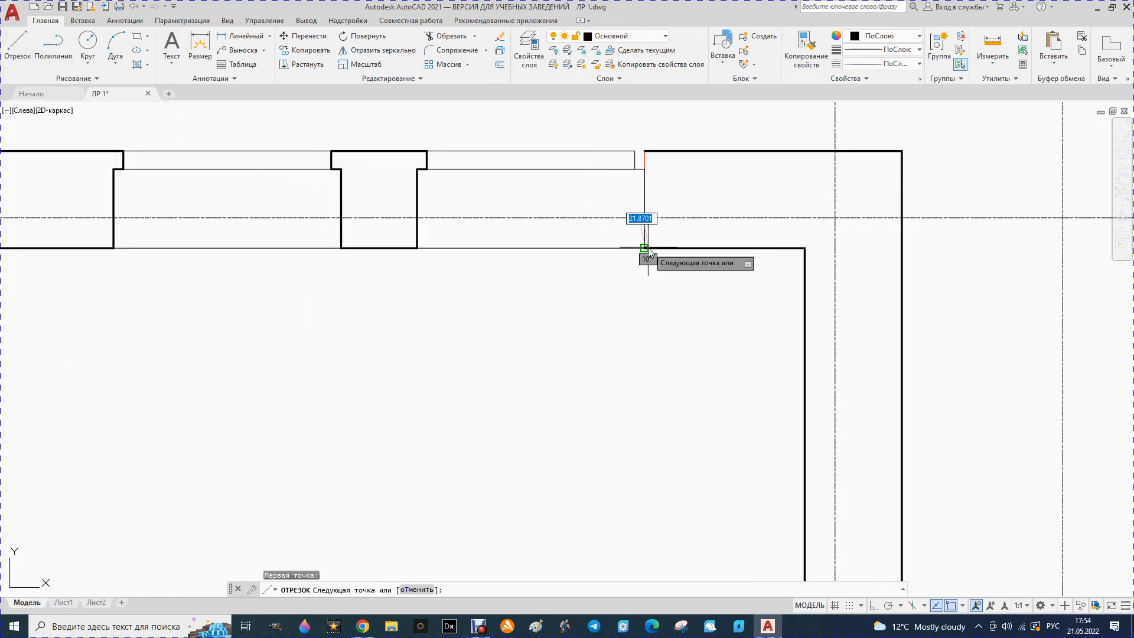
left_click(644, 170)
left_click(635, 170)
left_click(635, 151)
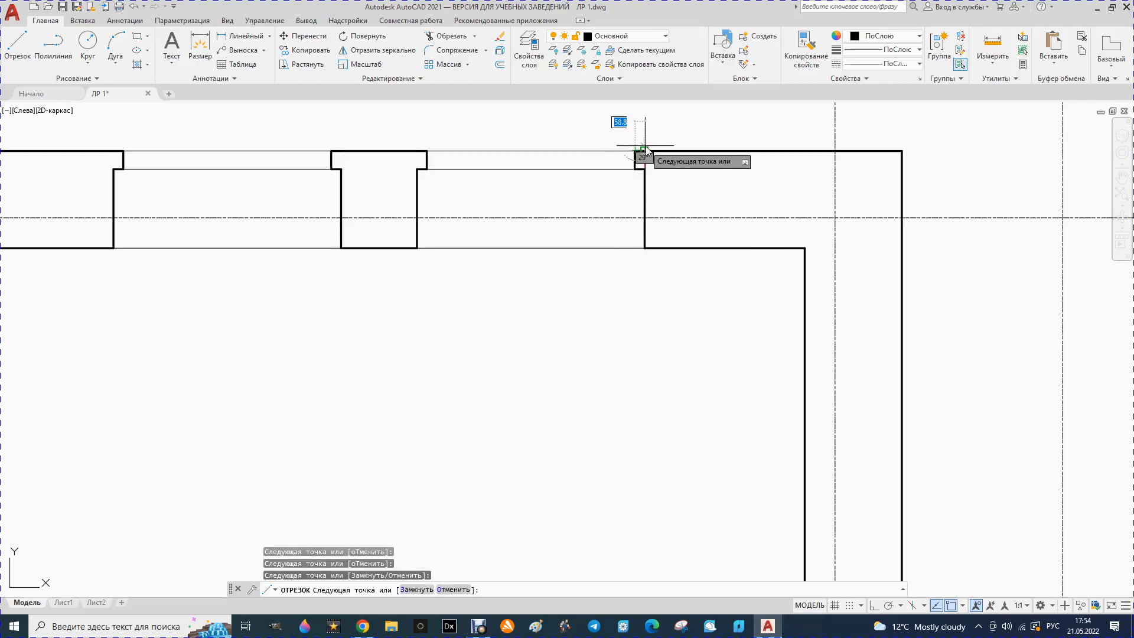
left_click(645, 152)
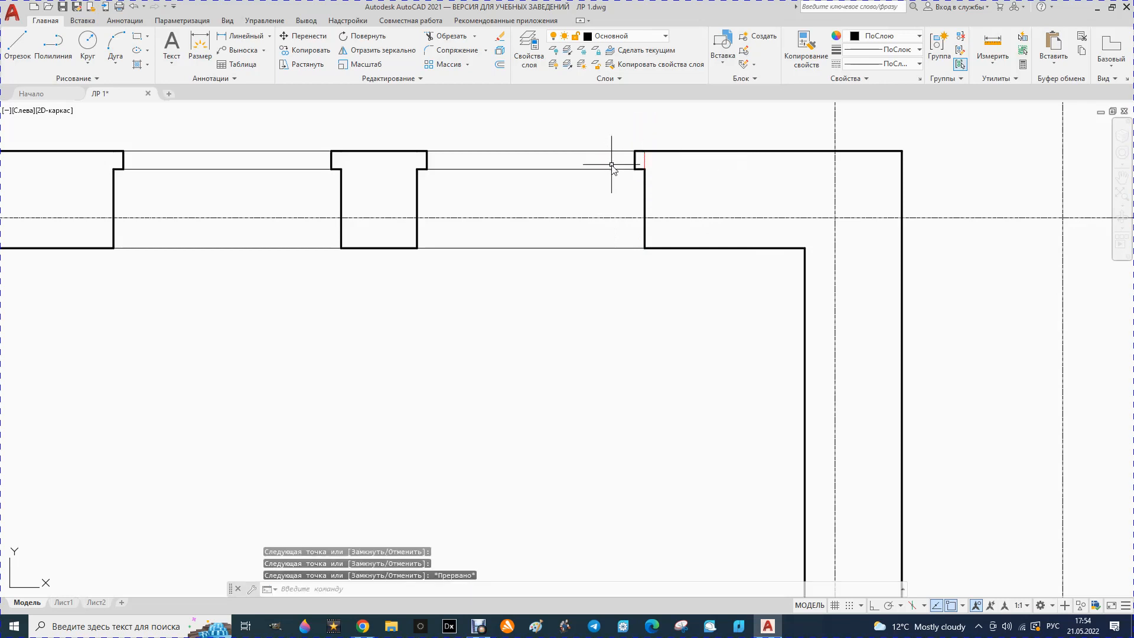
key("Escape")
left_click(645, 165)
key("Return")
scroll(647, 172, "down", 8)
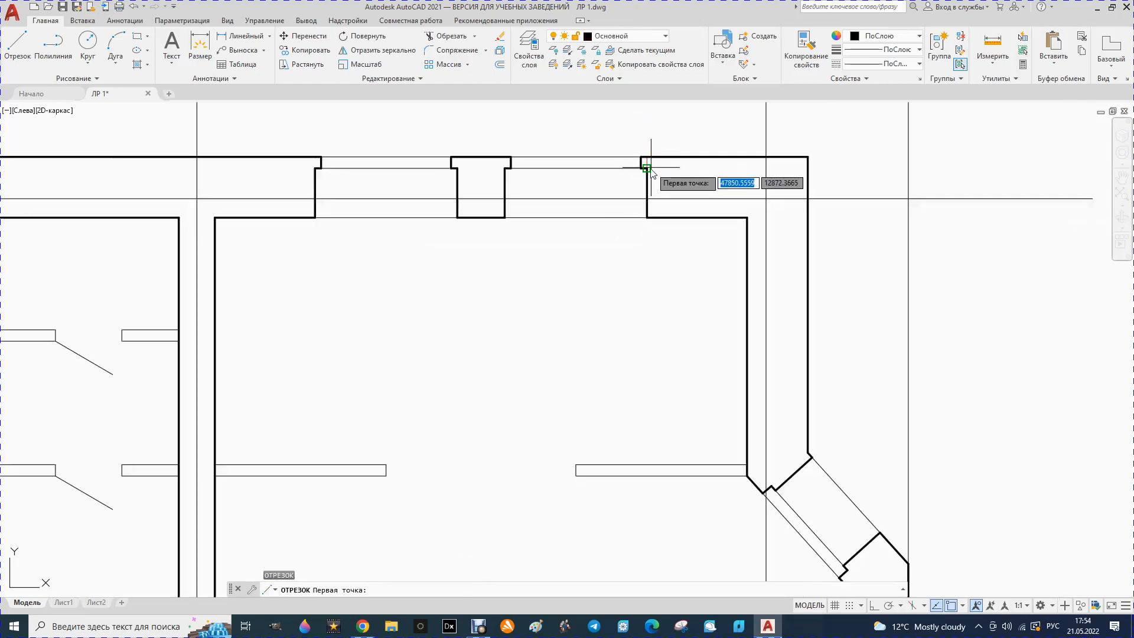